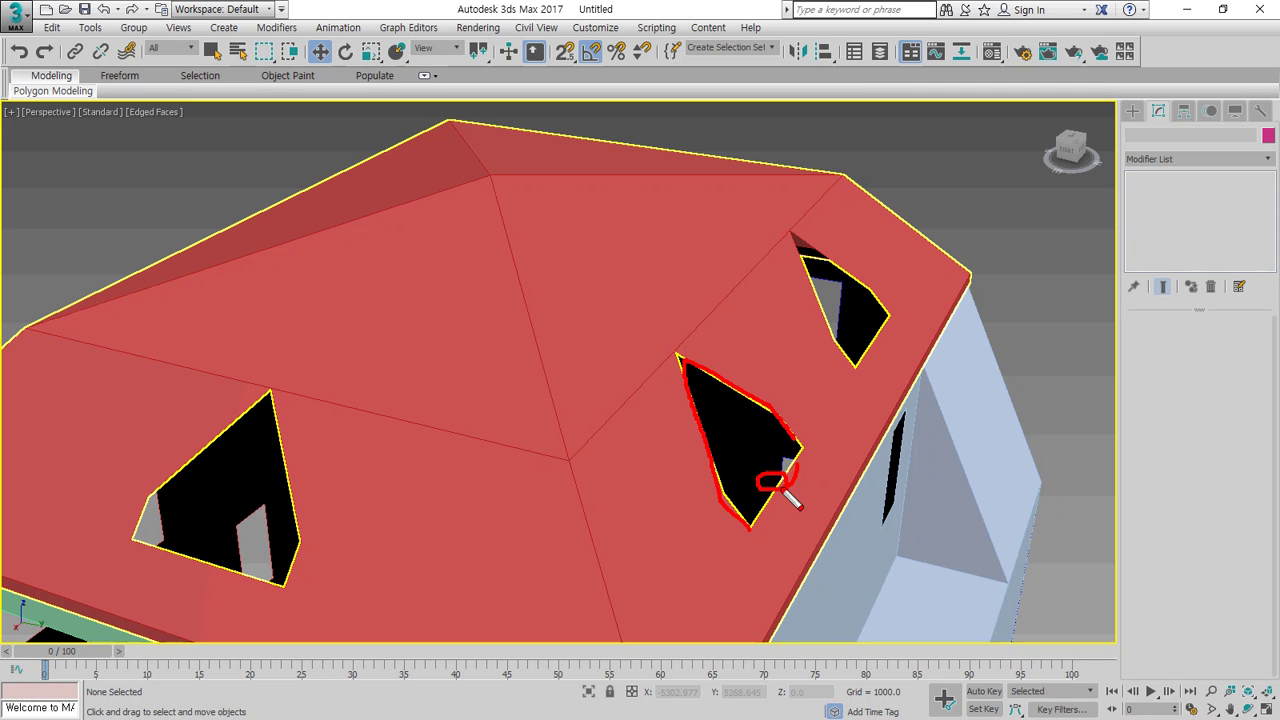
# Select the four side and upper edges around the middle window opening in the red roof object, leaving out its bottom edge
pyautogui.press('Escape')
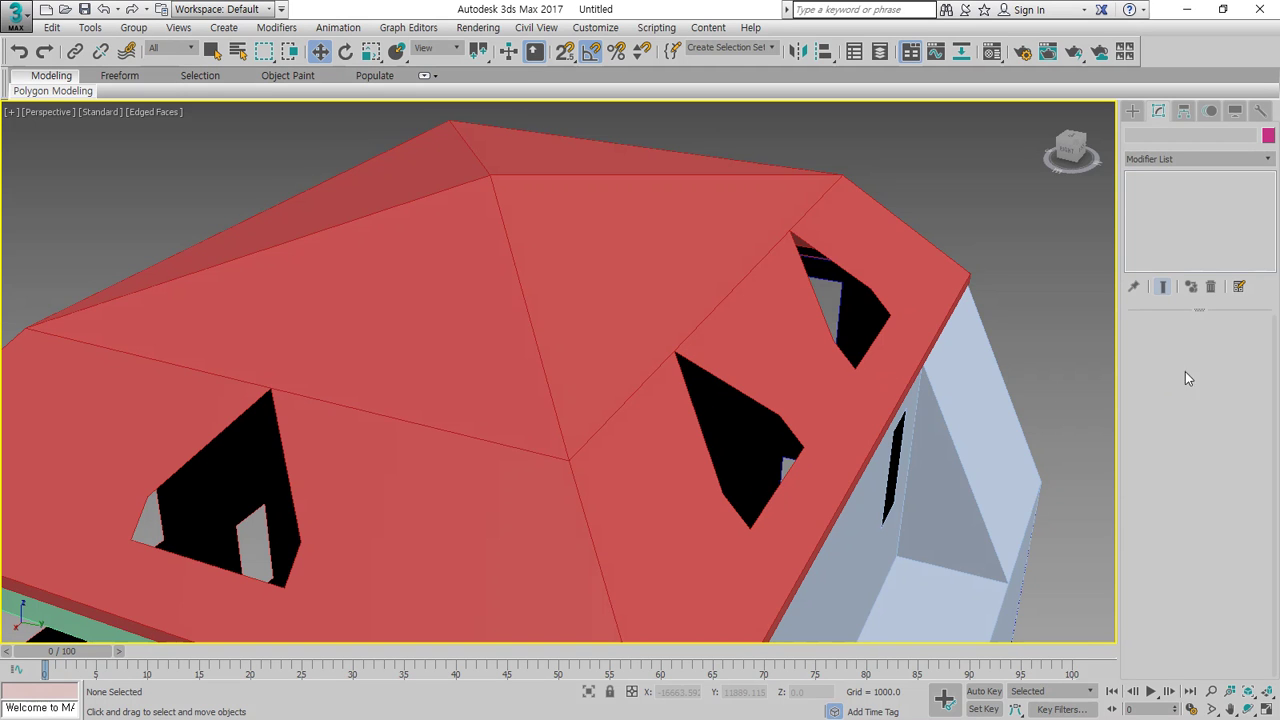
pyautogui.click(786, 329)
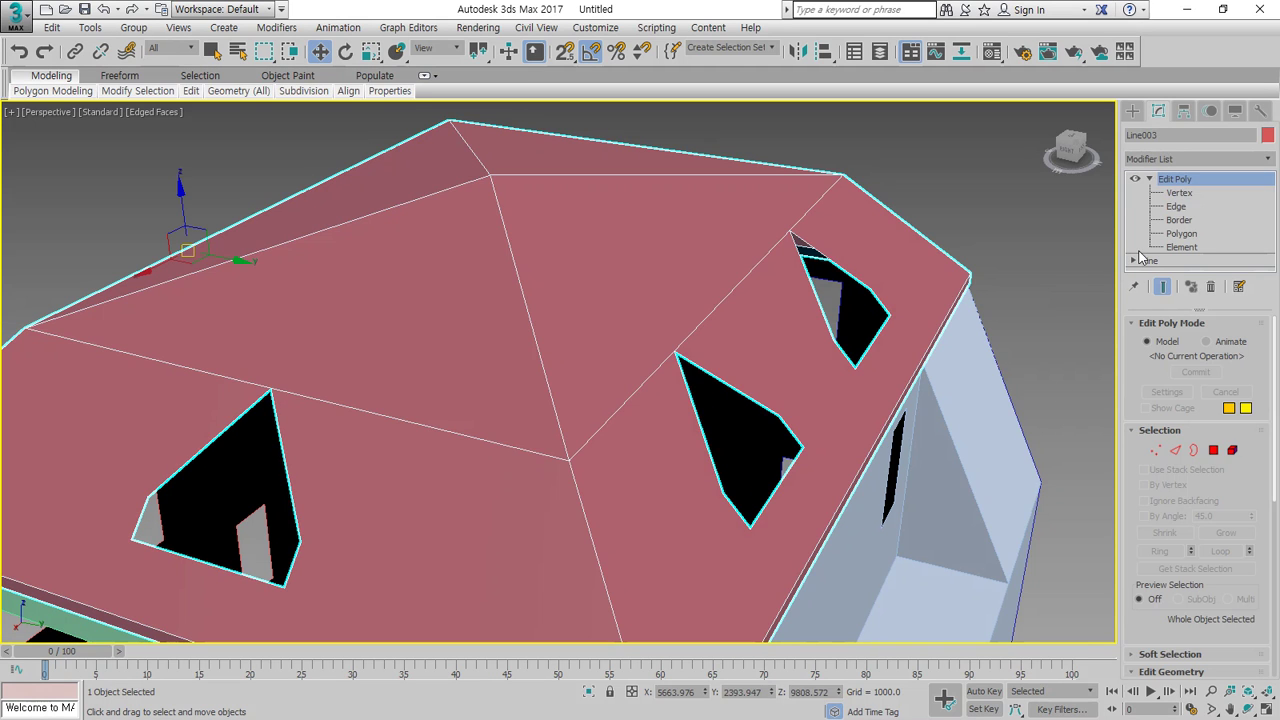
pyautogui.click(1178, 207)
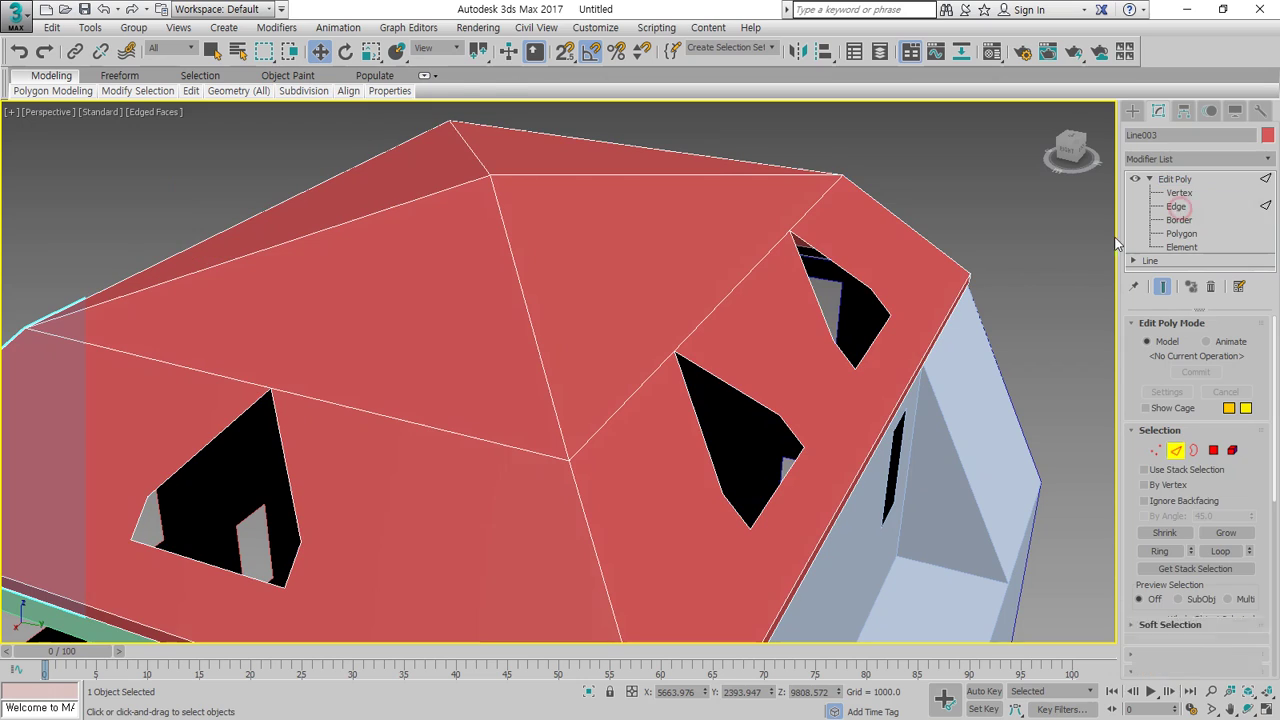
pyautogui.click(792, 432)
pyautogui.keyDown('ctrl'); pyautogui.click(741, 389); pyautogui.keyUp('ctrl')
pyautogui.keyDown('ctrl'); pyautogui.click(698, 418); pyautogui.keyUp('ctrl')
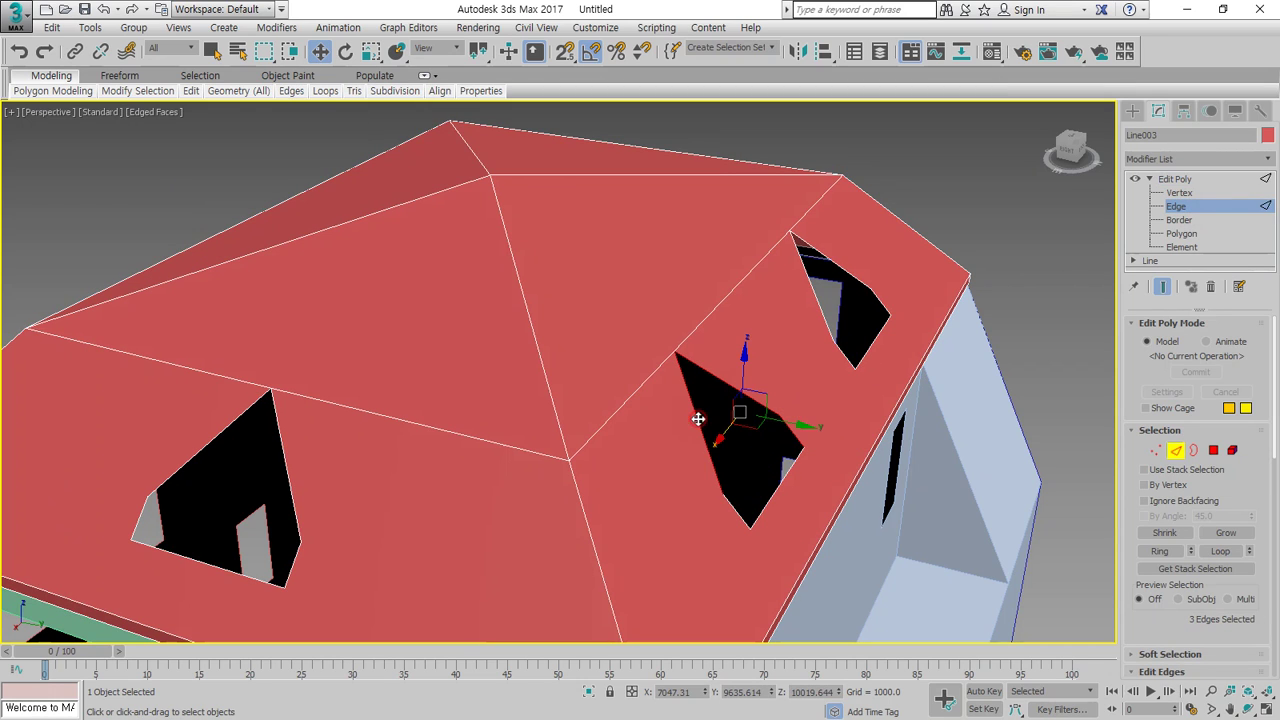
pyautogui.keyDown('ctrl'); pyautogui.click(731, 504); pyautogui.keyUp('ctrl')
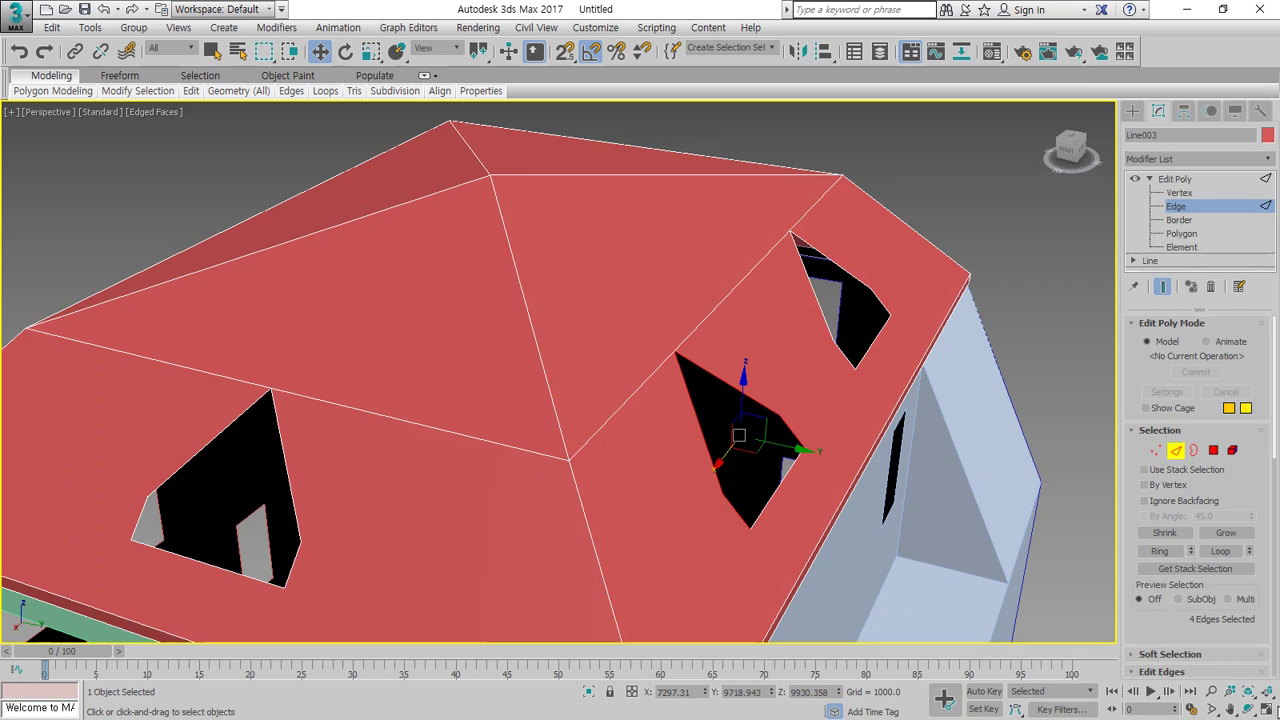
# Show all four viewports centred on the selected edges and change the Left view to Right
pyautogui.hotkey('alt', 'w')
pyautogui.press('z')
pyautogui.scroll(-3, 266, 438)
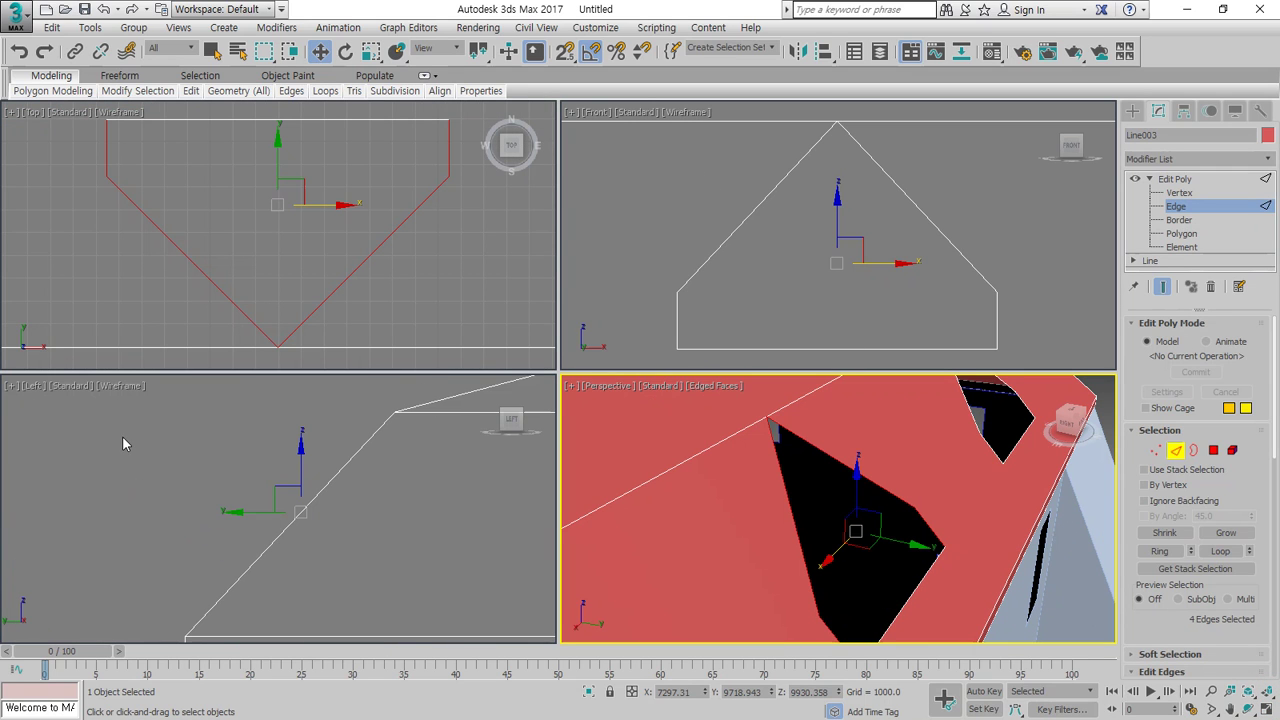
pyautogui.click(70, 386)
pyautogui.click(29, 386)
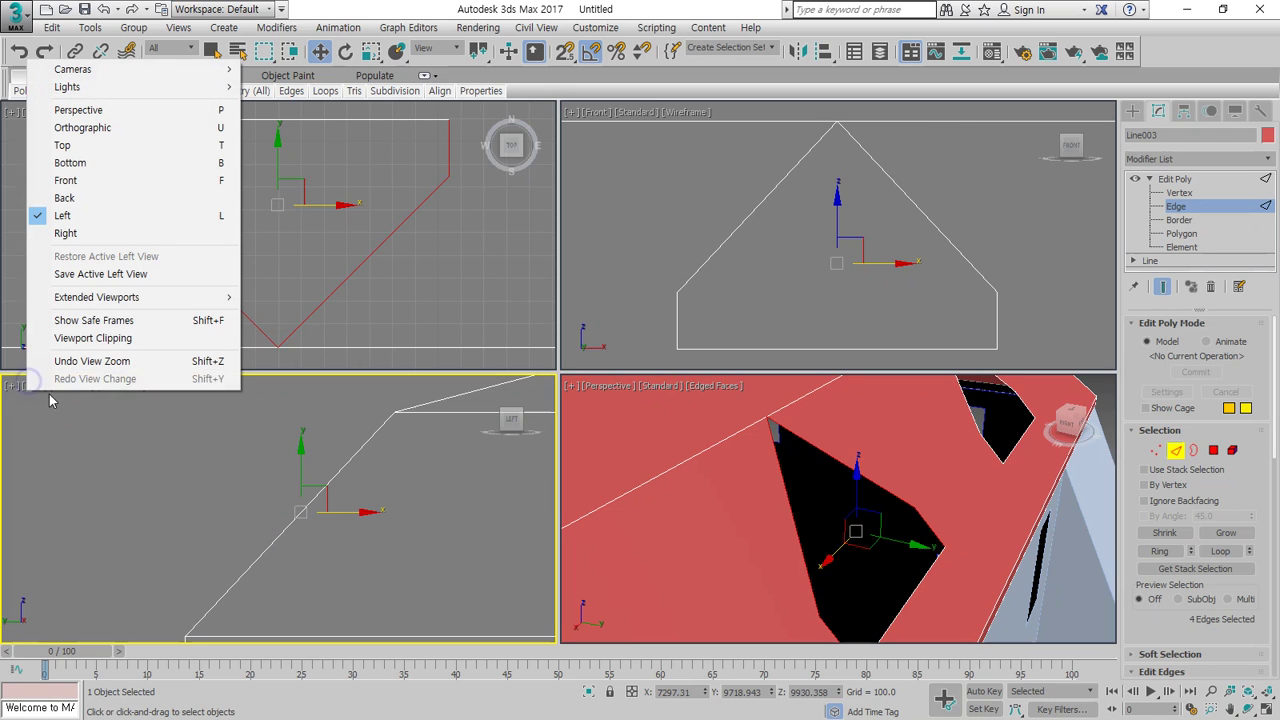
pyautogui.click(91, 232)
# Extrude the four selected opening edges horizontally outward from the roof slope by about 821 units
pyautogui.scroll(5, 374, 413)
pyautogui.scroll(3, 330, 424)
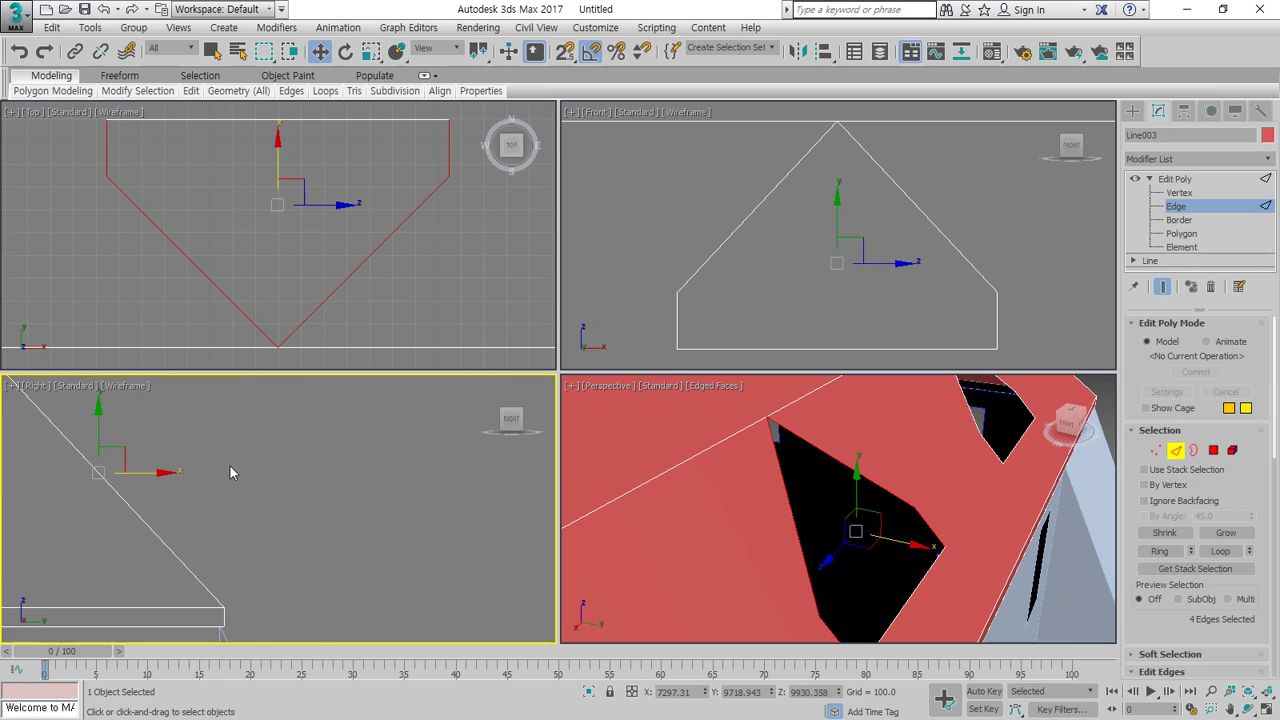
pyautogui.moveTo(232, 463); pyautogui.dragTo(426, 489, button='middle')
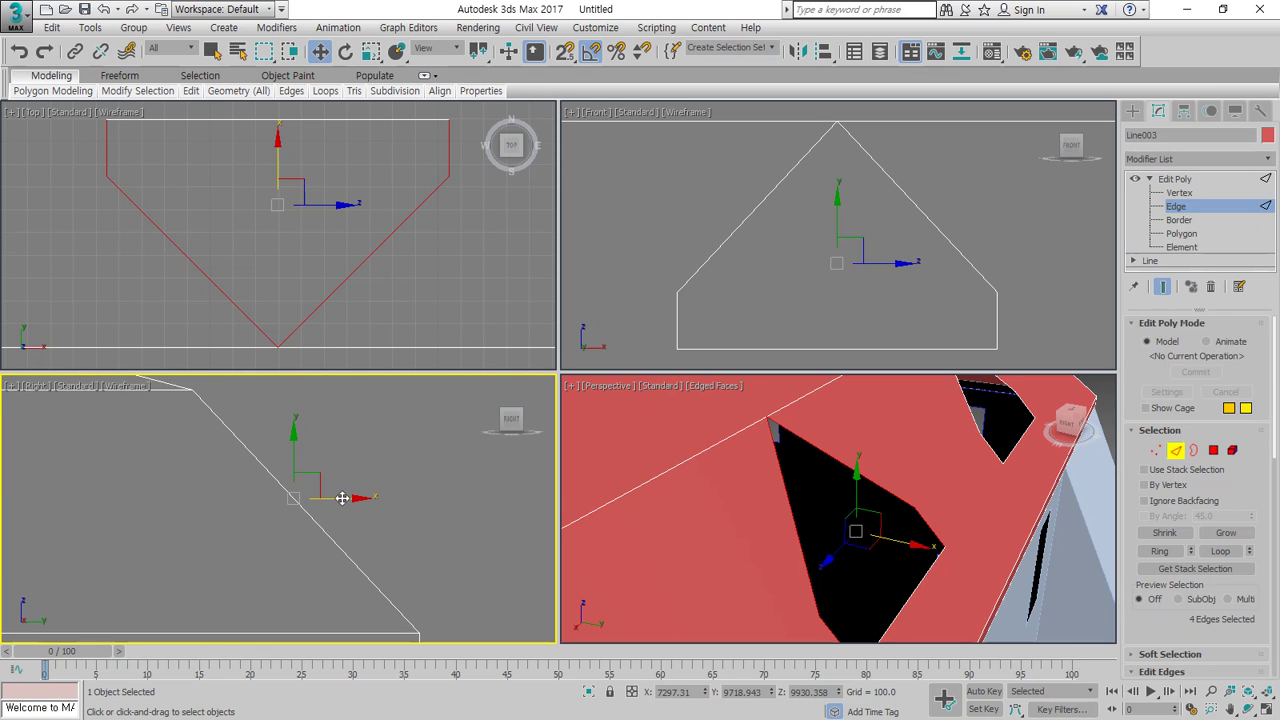
pyautogui.keyDown('shift'); pyautogui.moveTo(342, 497); pyautogui.dragTo(475, 509); pyautogui.keyUp('shift')
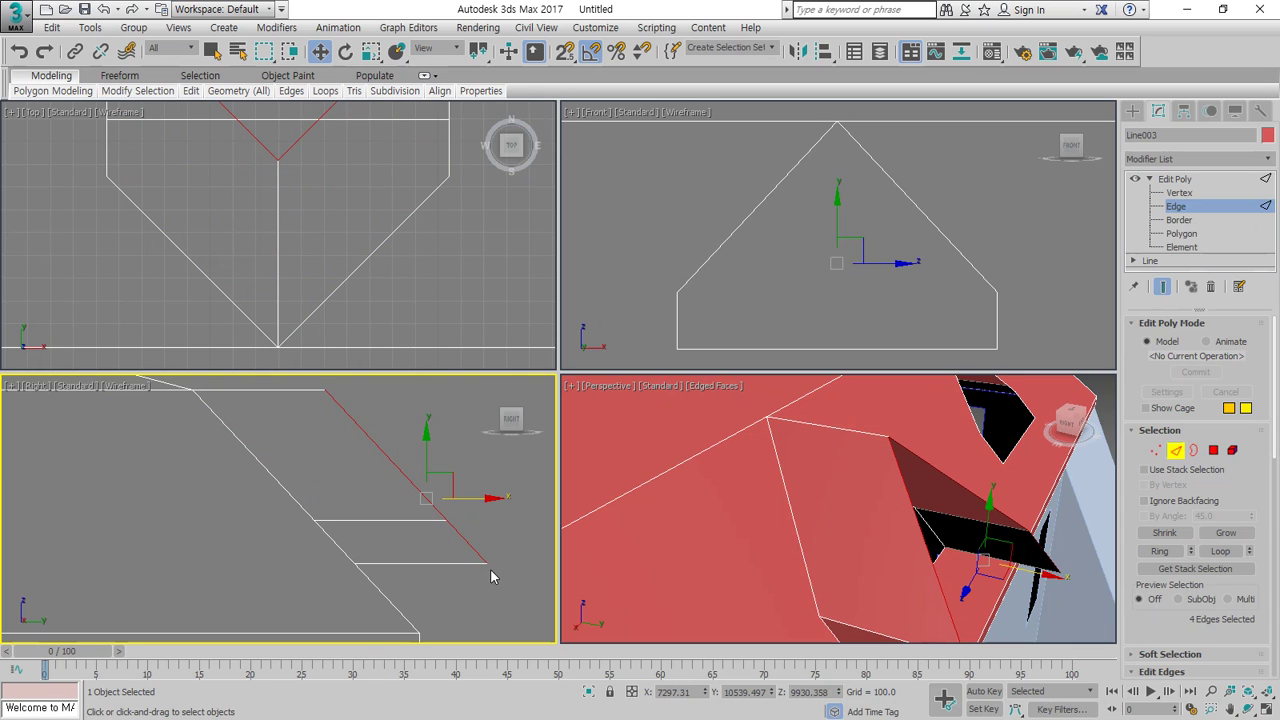
# Remove the two lowest outer vertices of the extruded dormer
pyautogui.press('1')
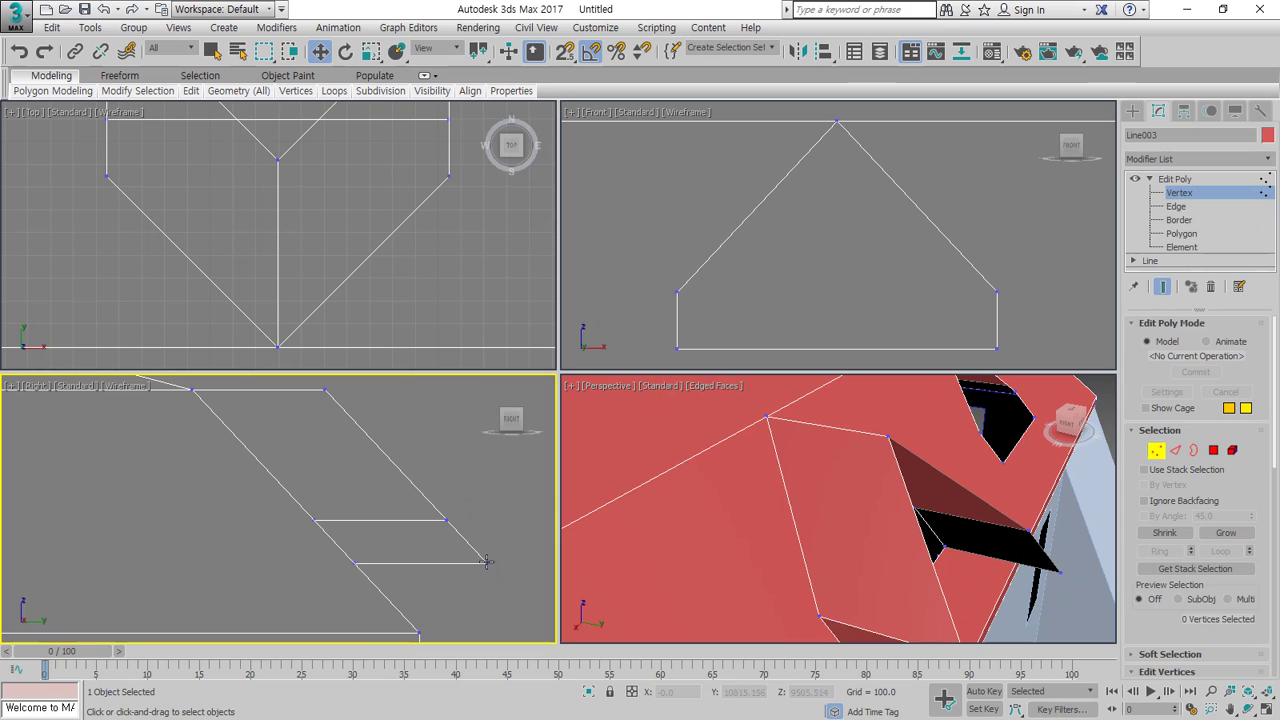
pyautogui.moveTo(513, 559); pyautogui.dragTo(451, 586)
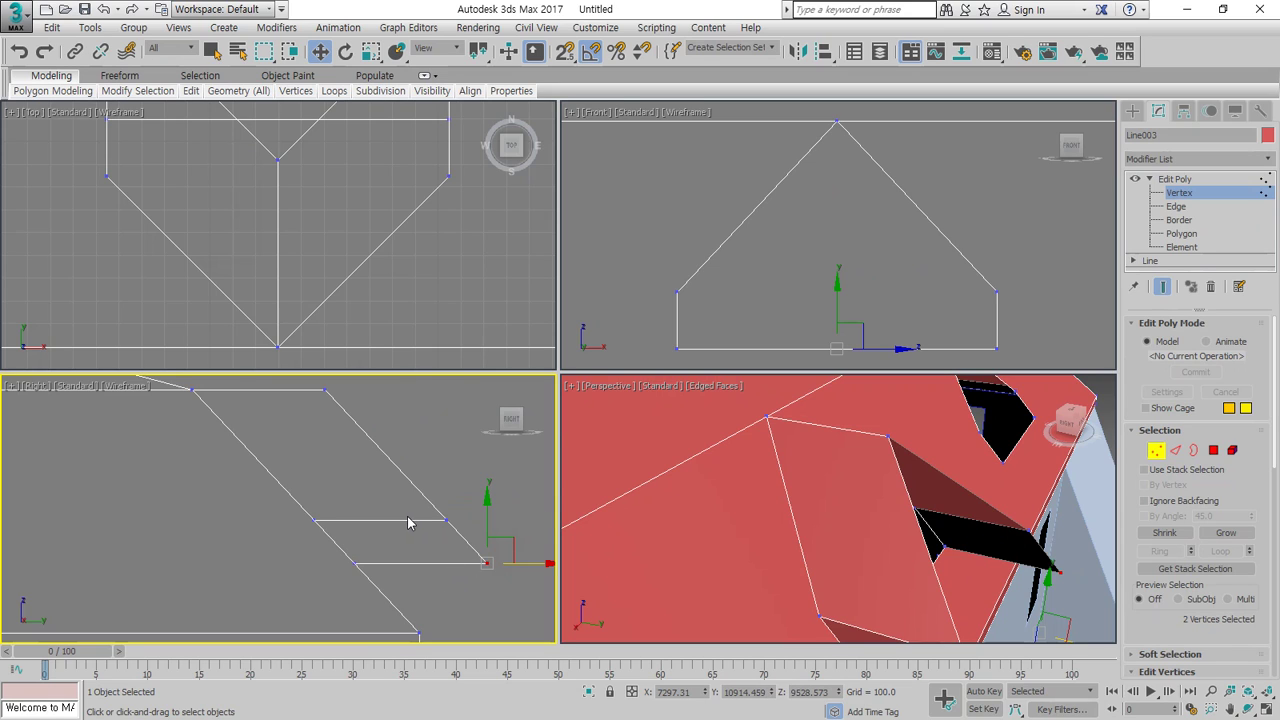
pyautogui.press('BackSpace')
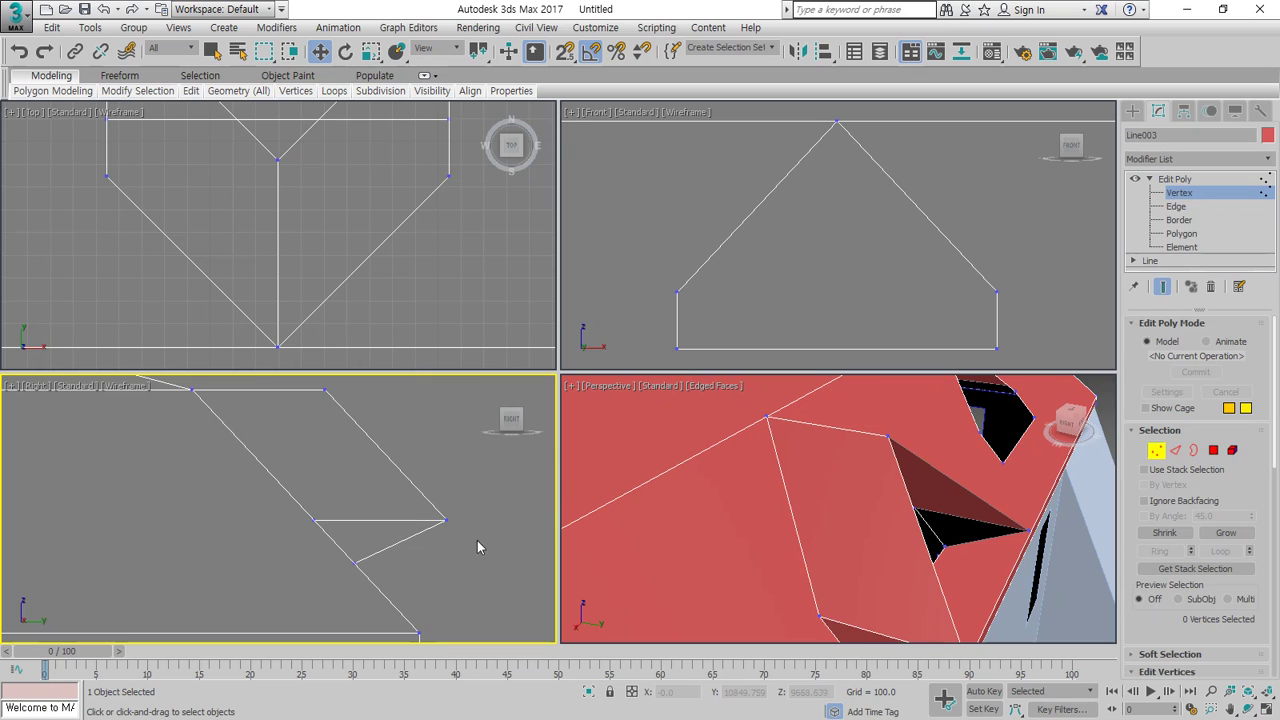
# Move the dormer's two outer side vertices back toward the roof to about Y 10013, nearly below the outer ridge vertex
pyautogui.moveTo(425, 507); pyautogui.dragTo(423, 503)
pyautogui.keyDown('ctrl'); pyautogui.moveTo(289, 390); pyautogui.dragTo(287, 395); pyautogui.keyUp('ctrl')
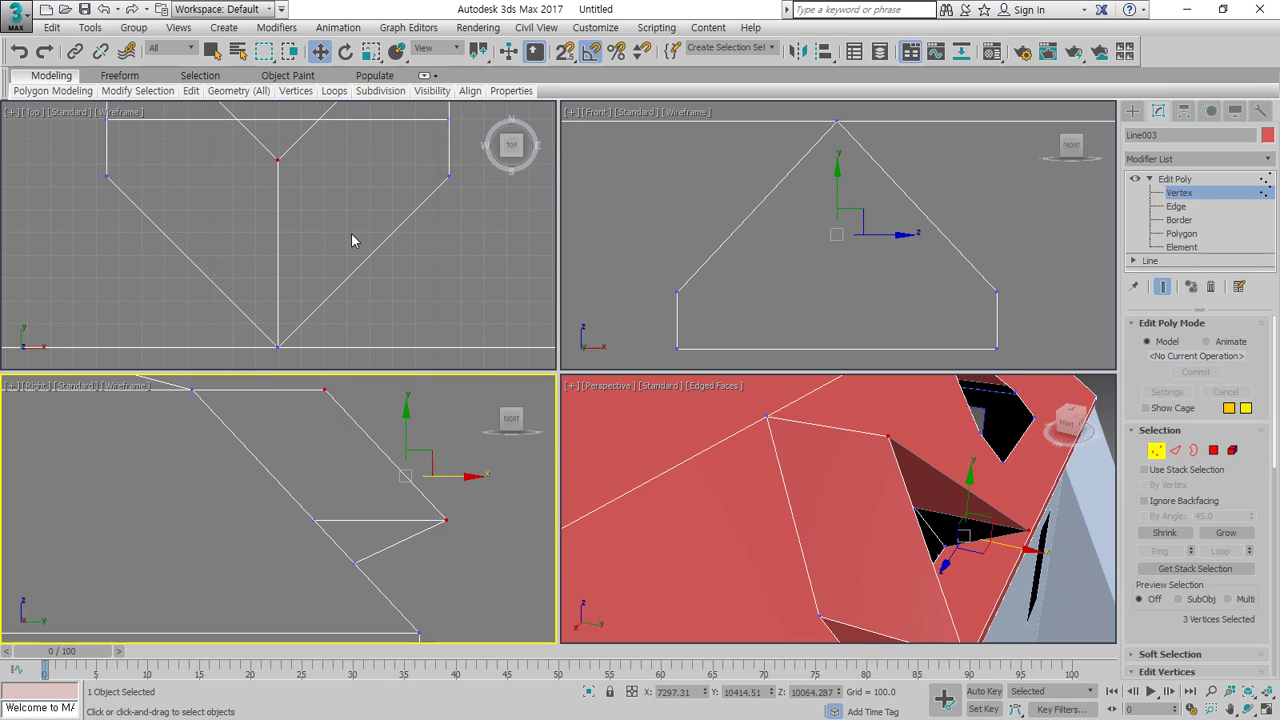
pyautogui.scroll(-4, 329, 200)
pyautogui.moveTo(329, 200); pyautogui.dragTo(317, 240, button='middle')
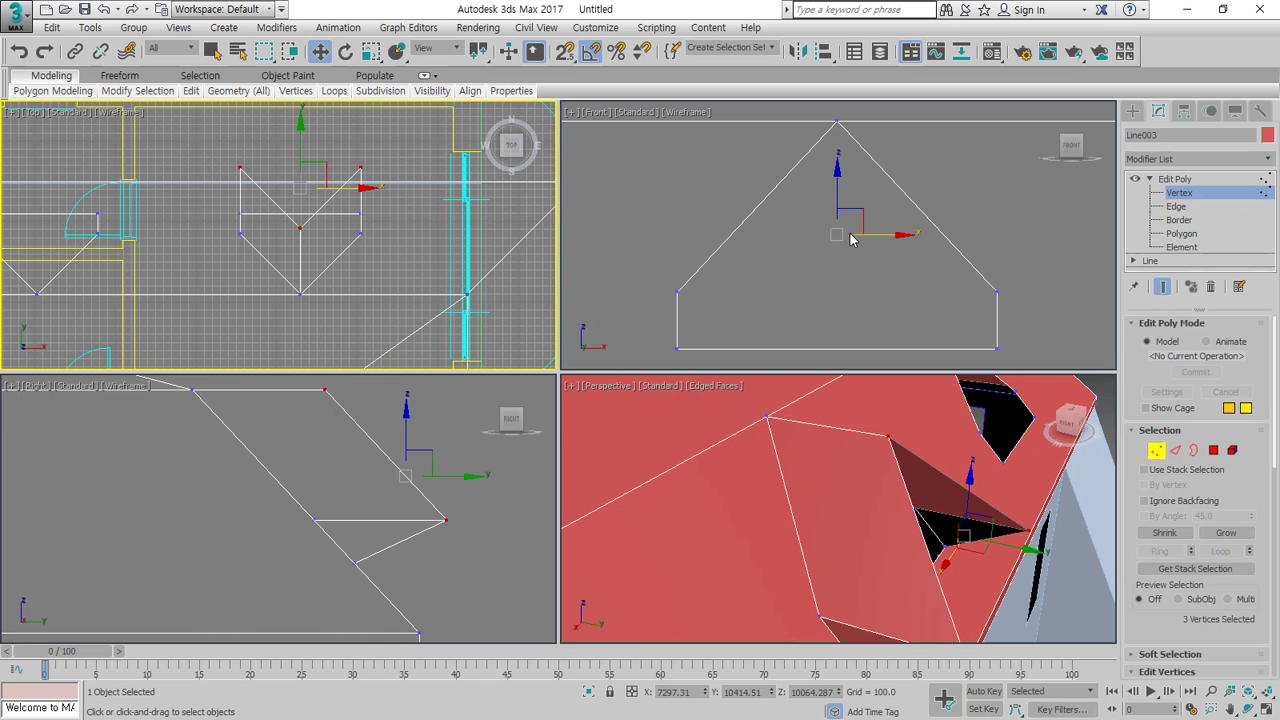
pyautogui.scroll(4, 340, 160)
pyautogui.moveTo(425, 160); pyautogui.dragTo(136, 201)
pyautogui.moveTo(258, 140); pyautogui.dragTo(249, 237)
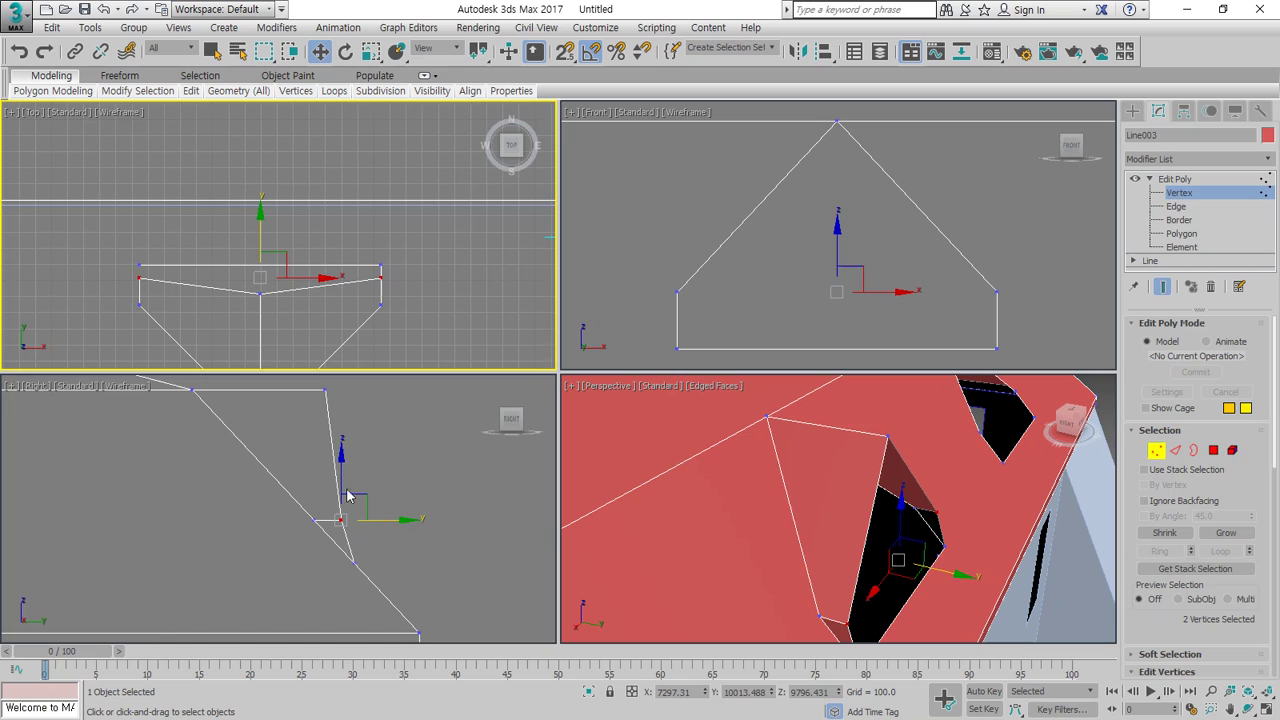
# Select the dormer's three front vertices and move them outward together by about 316 units
pyautogui.rightClick(352, 540)
pyautogui.moveTo(352, 540); pyautogui.dragTo(314, 380)
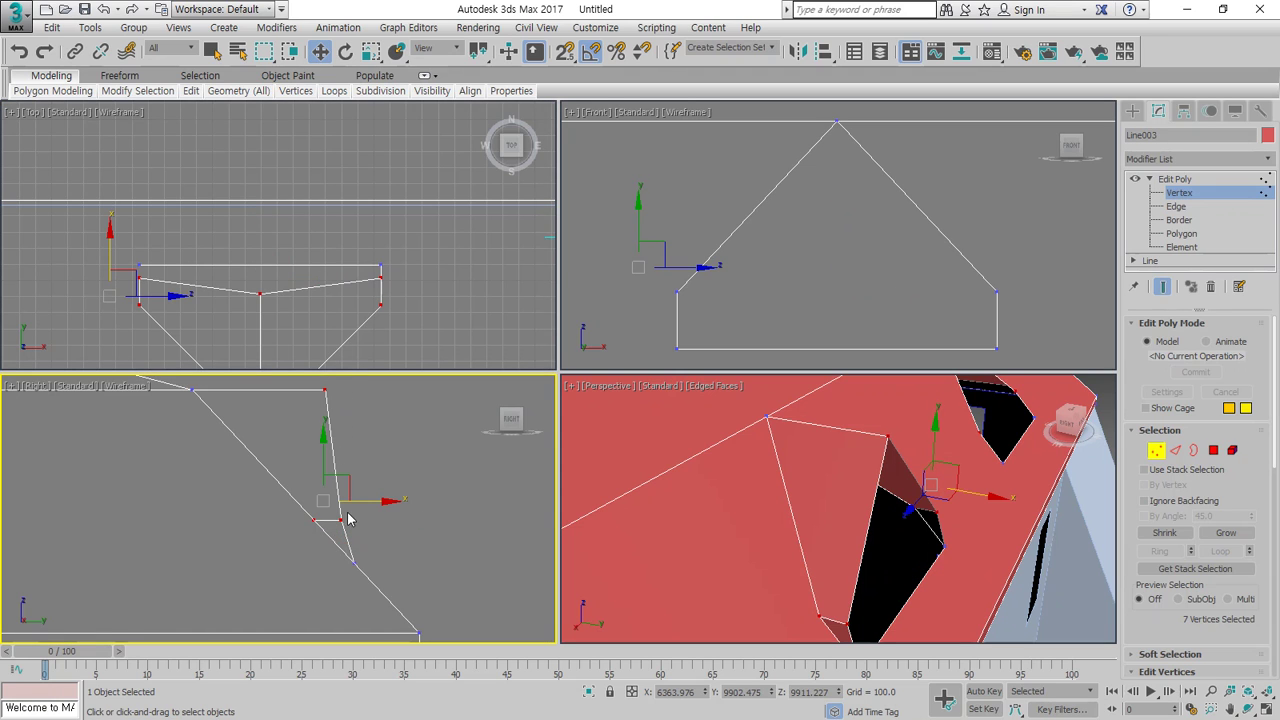
pyautogui.click(361, 524)
pyautogui.moveTo(355, 535); pyautogui.dragTo(321, 504)
pyautogui.keyDown('ctrl'); pyautogui.moveTo(334, 406); pyautogui.dragTo(305, 371); pyautogui.keyUp('ctrl')
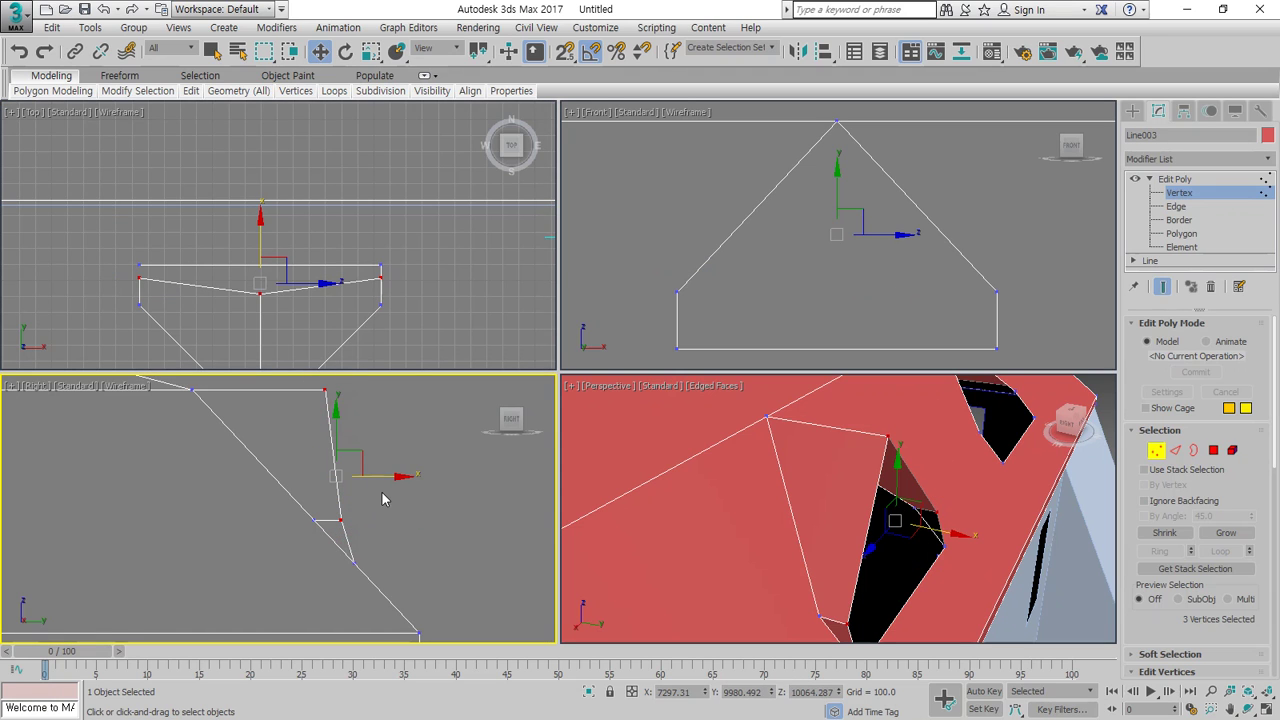
pyautogui.moveTo(385, 477); pyautogui.dragTo(434, 477)
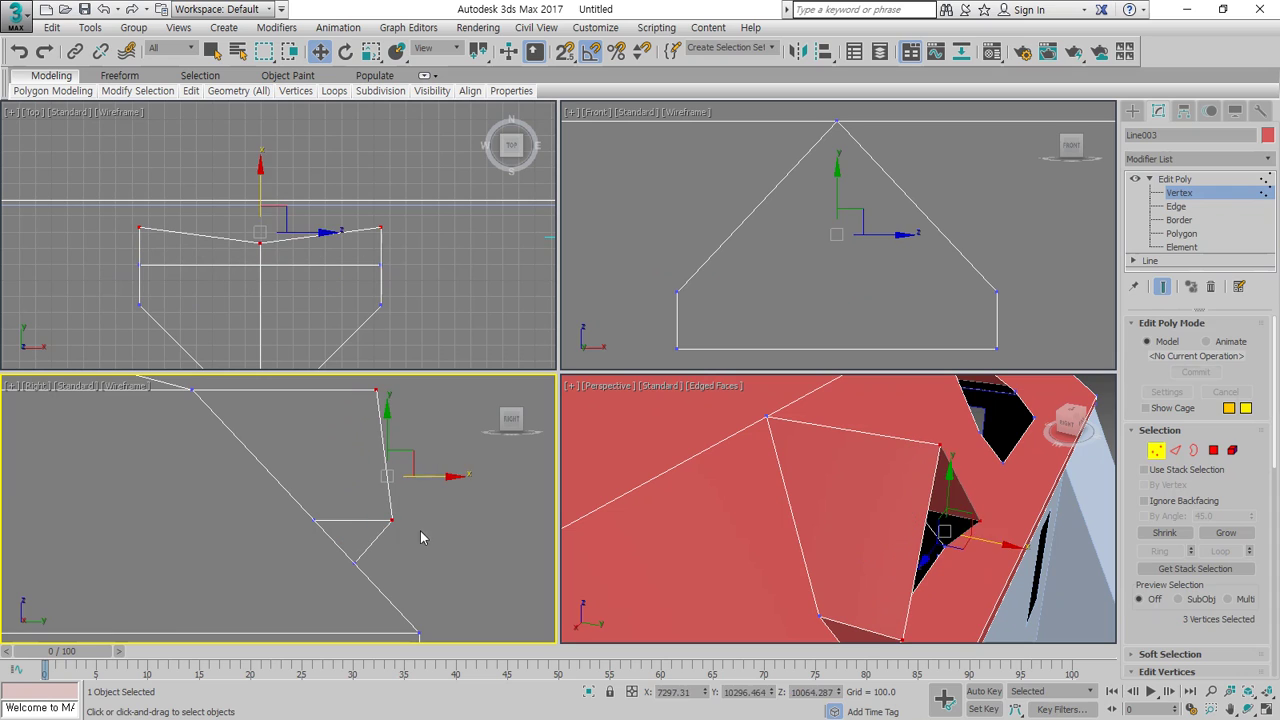
# Flatten the dormer's three front vertices into one vertical plane by scaling them to 0 along the screen X axis
pyautogui.moveTo(410, 541); pyautogui.dragTo(363, 371)
pyautogui.moveTo(370, 52); pyautogui.dragTo(377, 104)
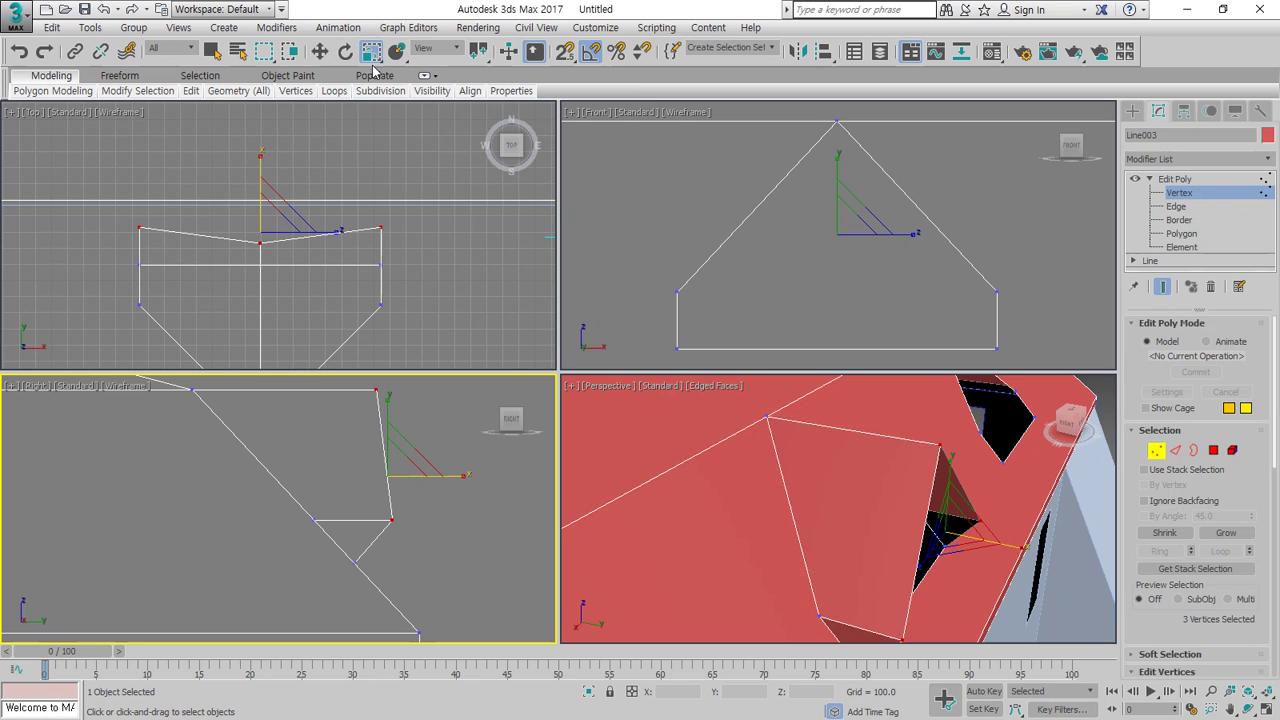
pyautogui.rightClick(370, 52)
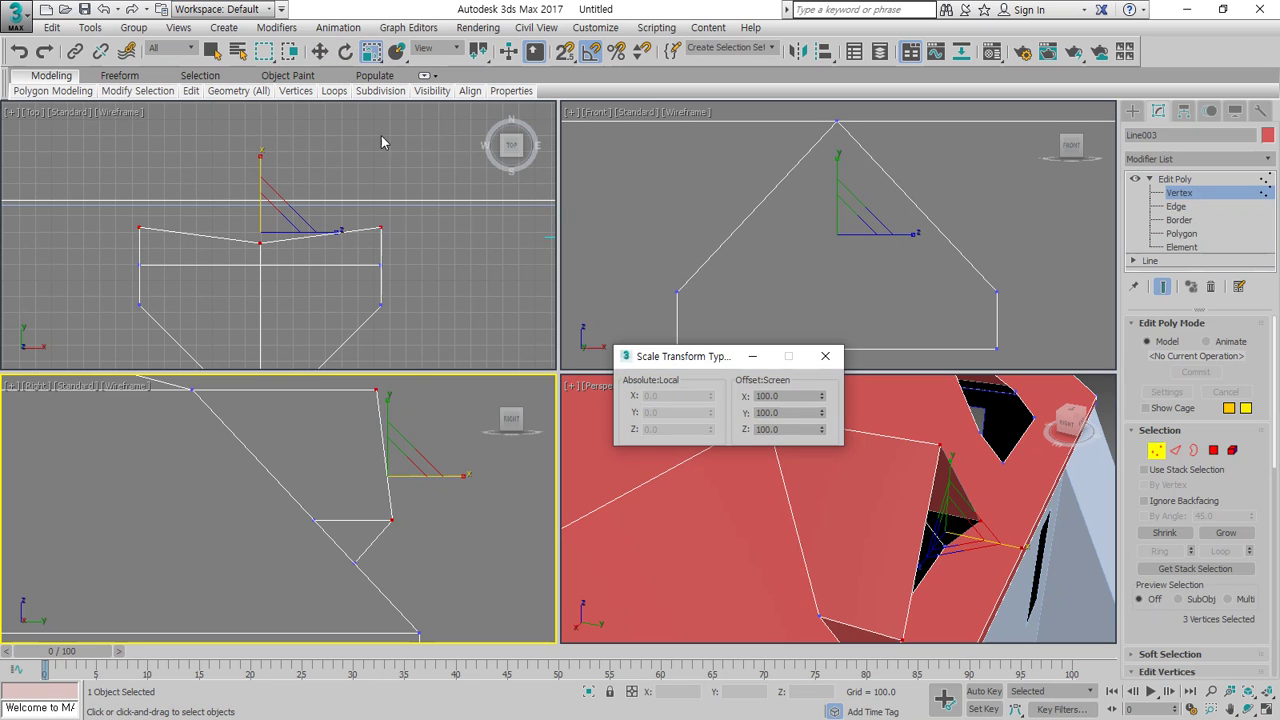
pyautogui.doubleClick(795, 396)
pyautogui.write('0')
pyautogui.press('Return')
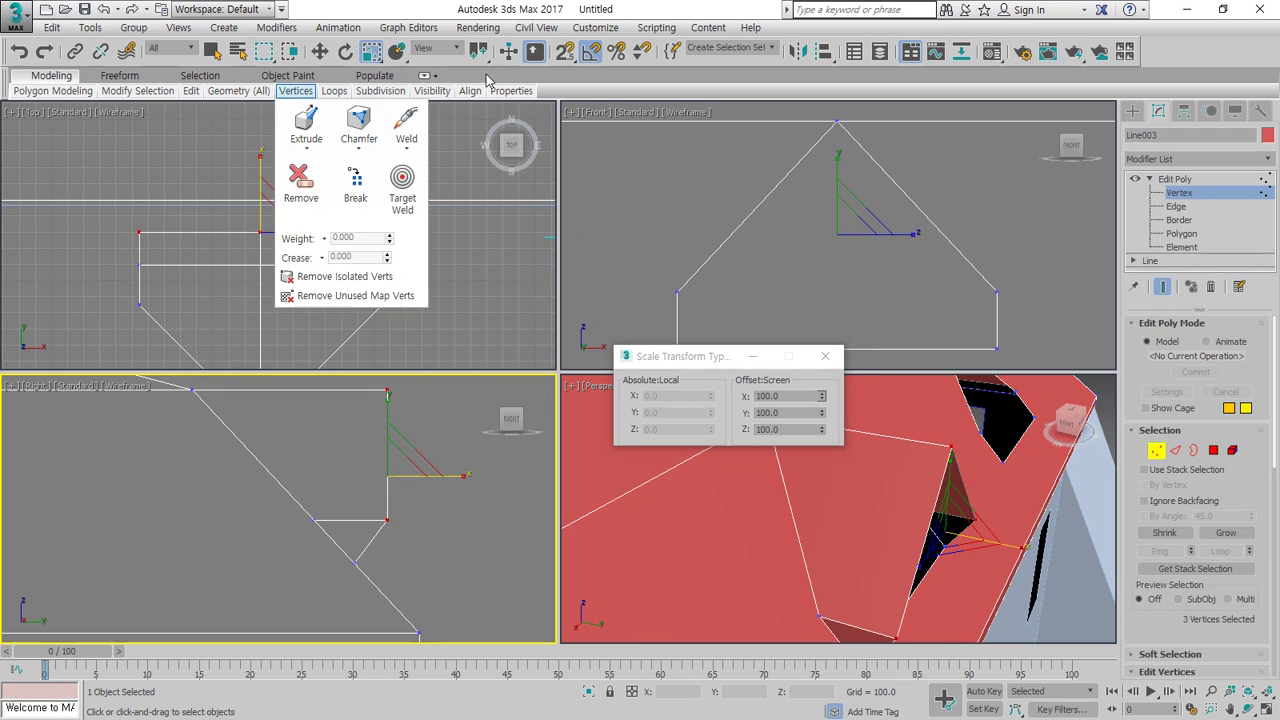
# Turn on vertex snapping and move the three front vertices back about 203 units, in line with the opening's bottom edge
pyautogui.click(566, 54)
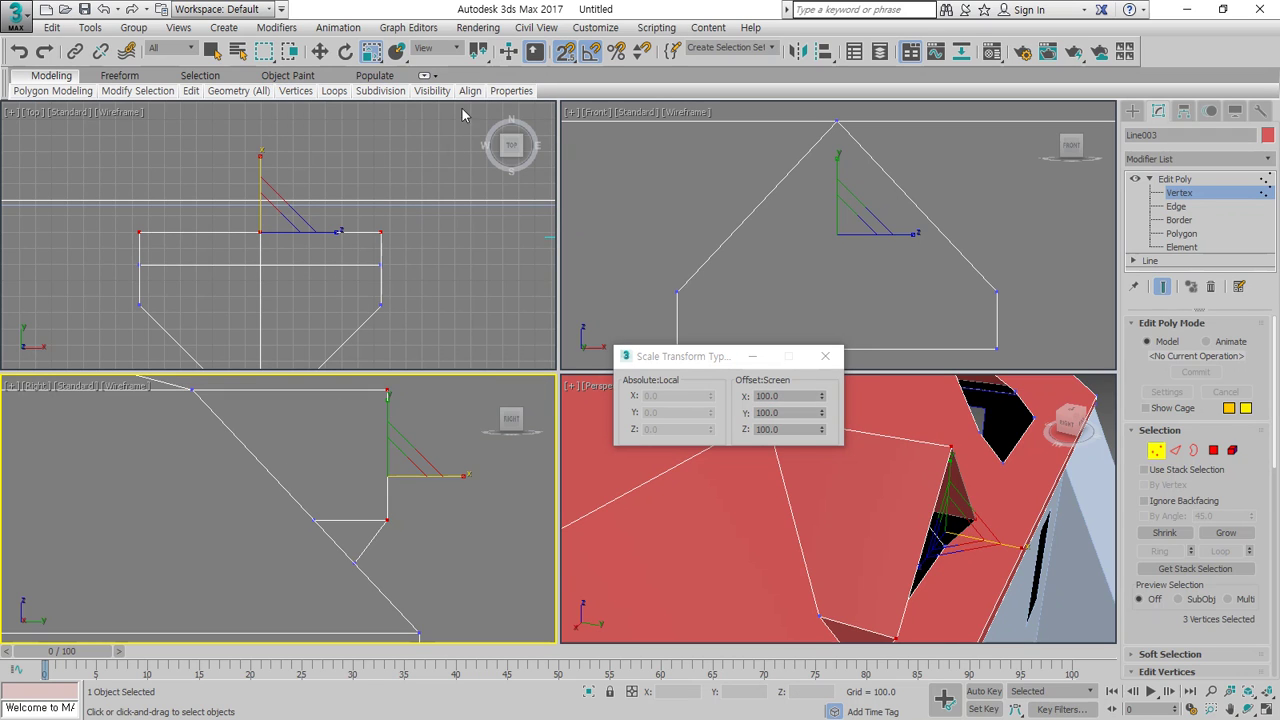
pyautogui.click(318, 51)
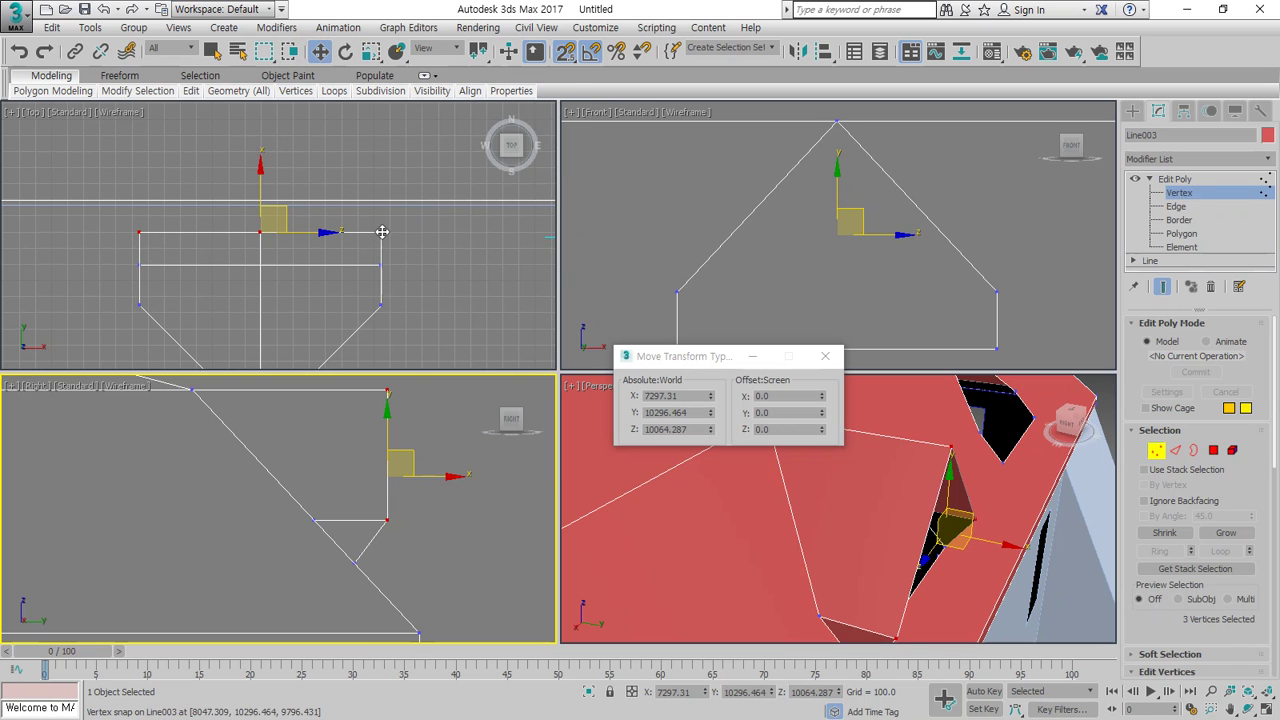
pyautogui.moveTo(380, 233); pyautogui.dragTo(377, 263)
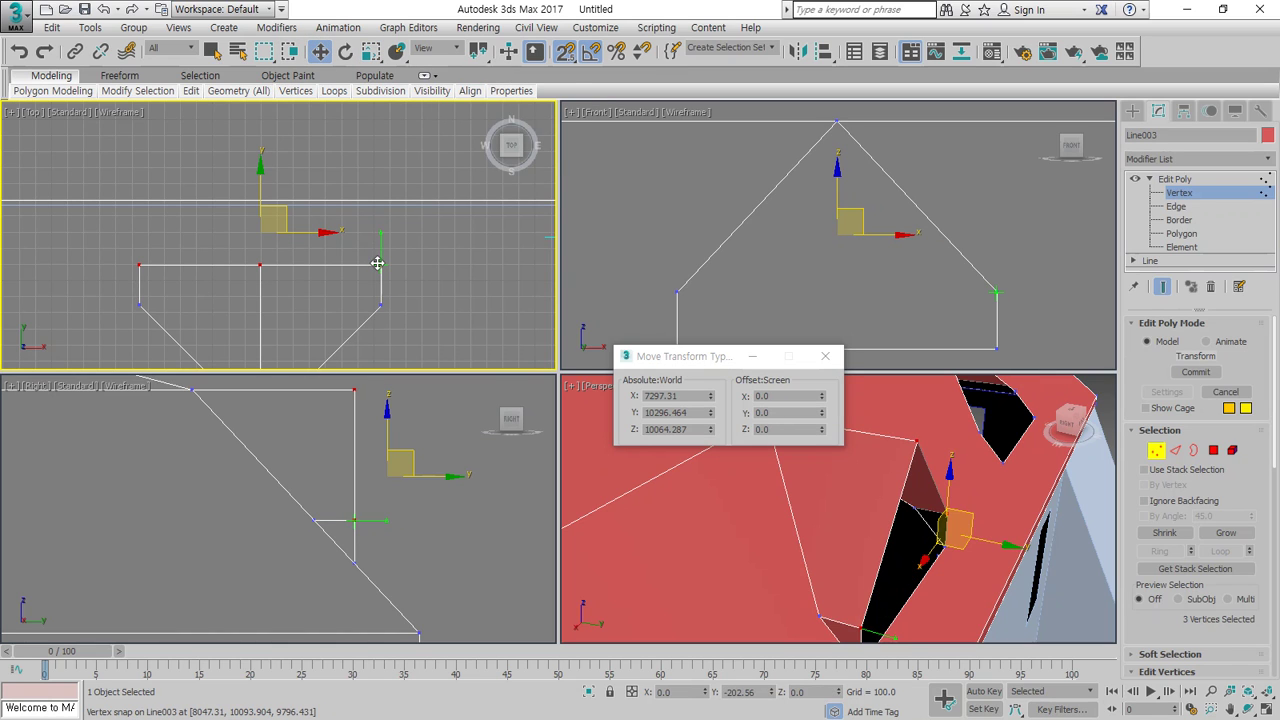
pyautogui.click(425, 460)
pyautogui.scroll(-4, 908, 583)
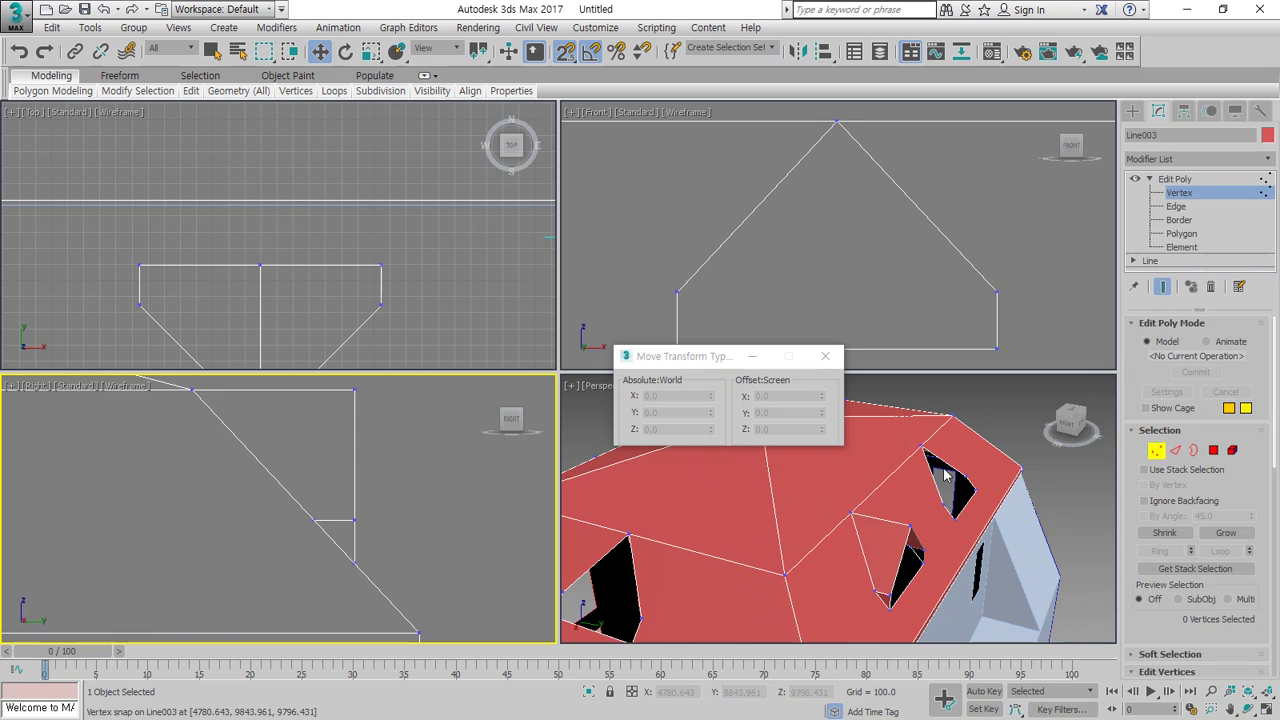
# Turn off snapping and extrude the side and upper edges of the neighbouring window opening horizontally outward by about 1291 units
pyautogui.click(1174, 451)
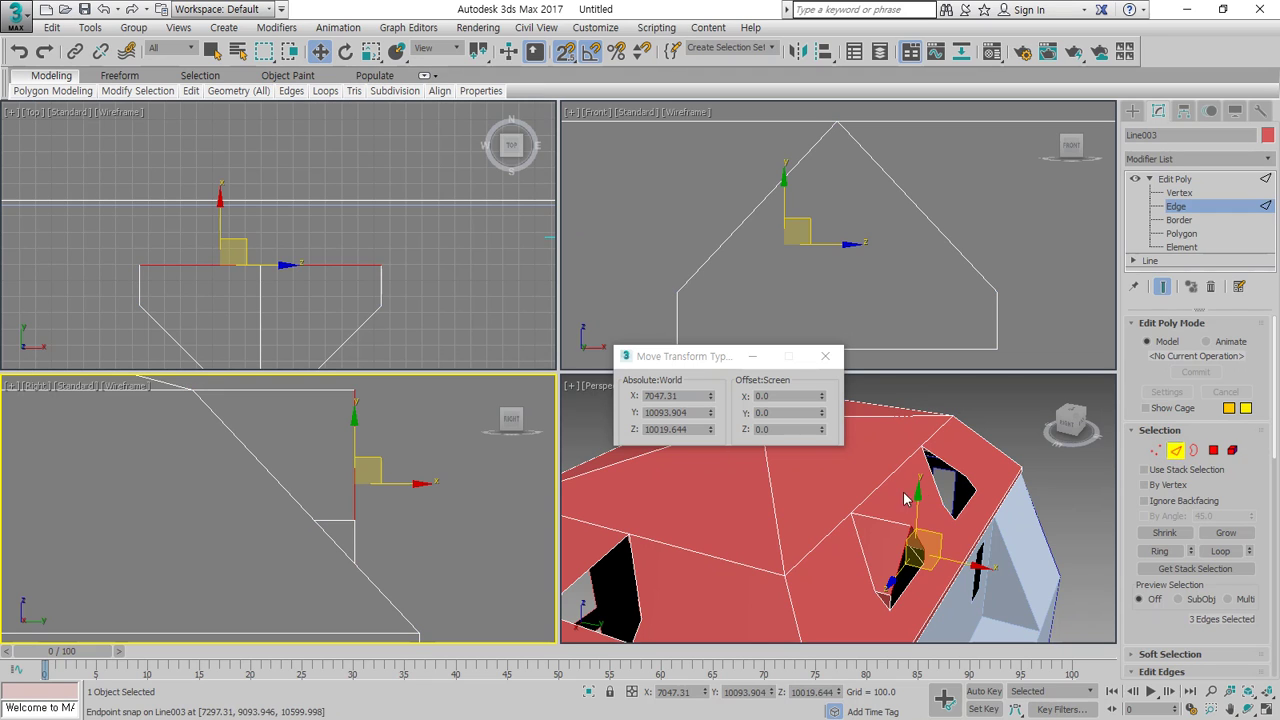
pyautogui.click(940, 510)
pyautogui.press('s')
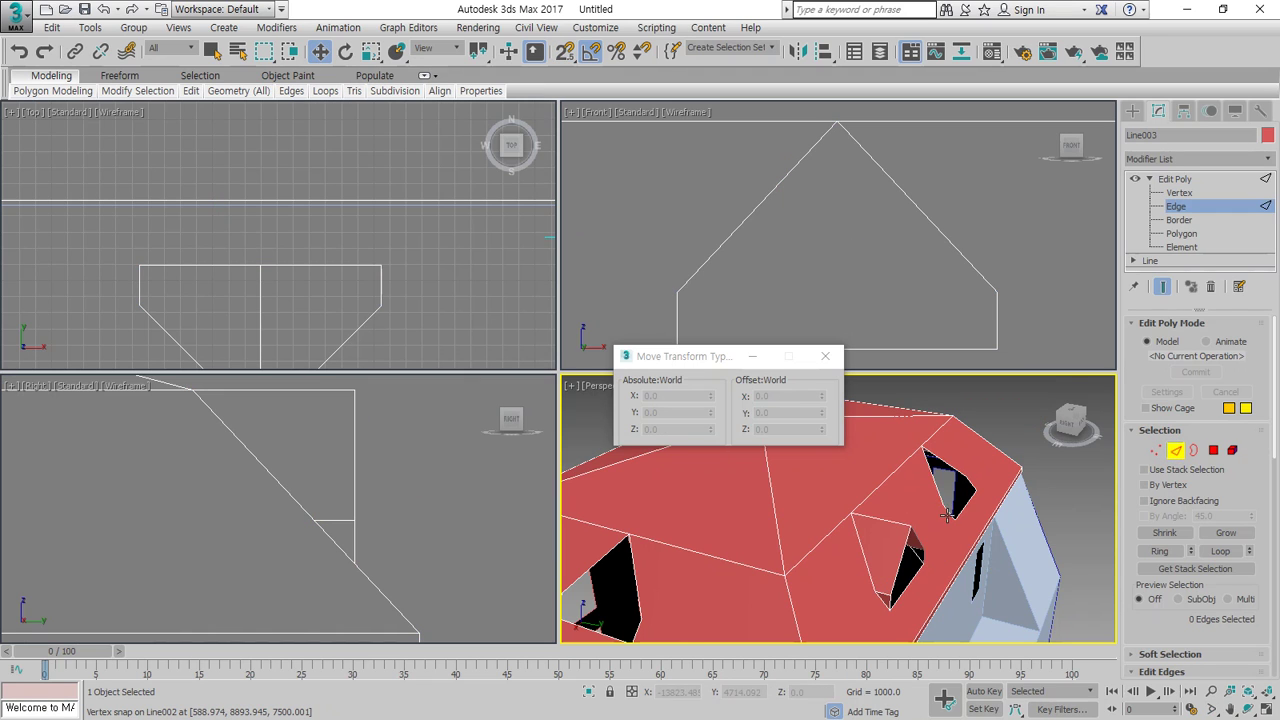
pyautogui.click(947, 514)
pyautogui.keyDown('ctrl'); pyautogui.click(939, 488); pyautogui.keyUp('ctrl')
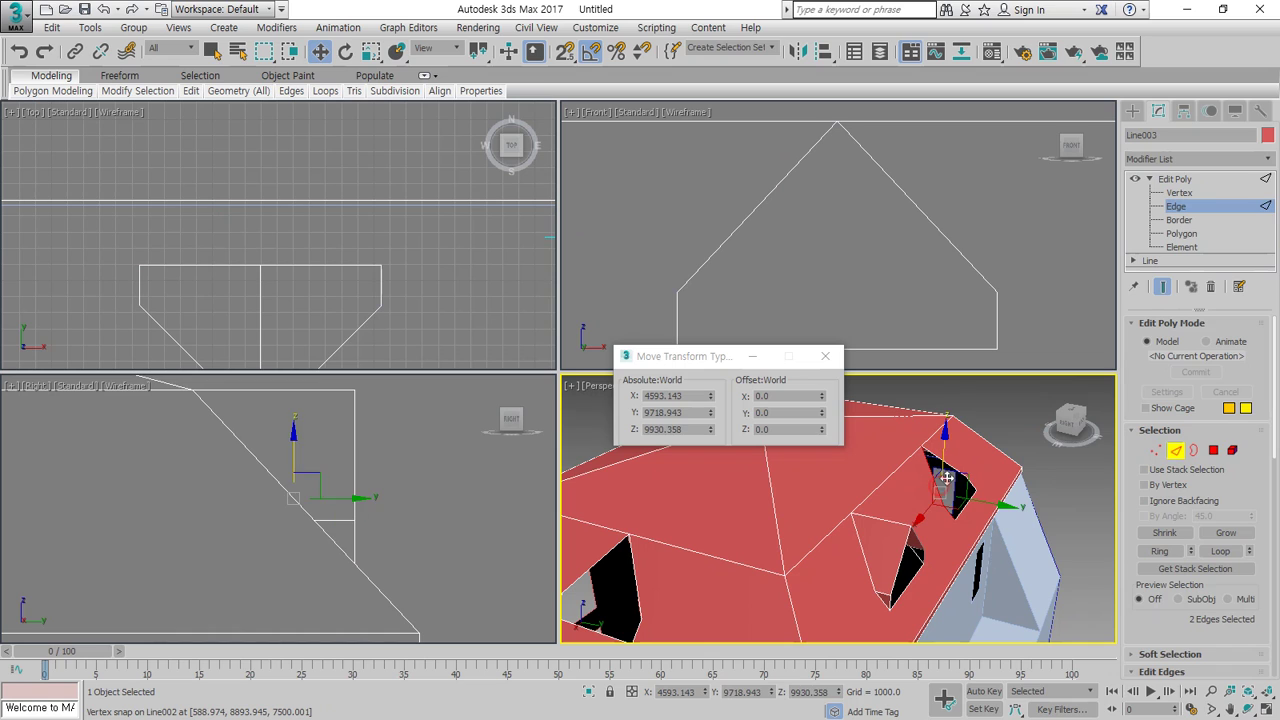
pyautogui.keyDown('ctrl'); pyautogui.click(966, 485); pyautogui.keyUp('ctrl')
pyautogui.keyDown('ctrl'); pyautogui.click(970, 487); pyautogui.keyUp('ctrl')
pyautogui.moveTo(352, 461); pyautogui.dragTo(298, 474, button='middle')
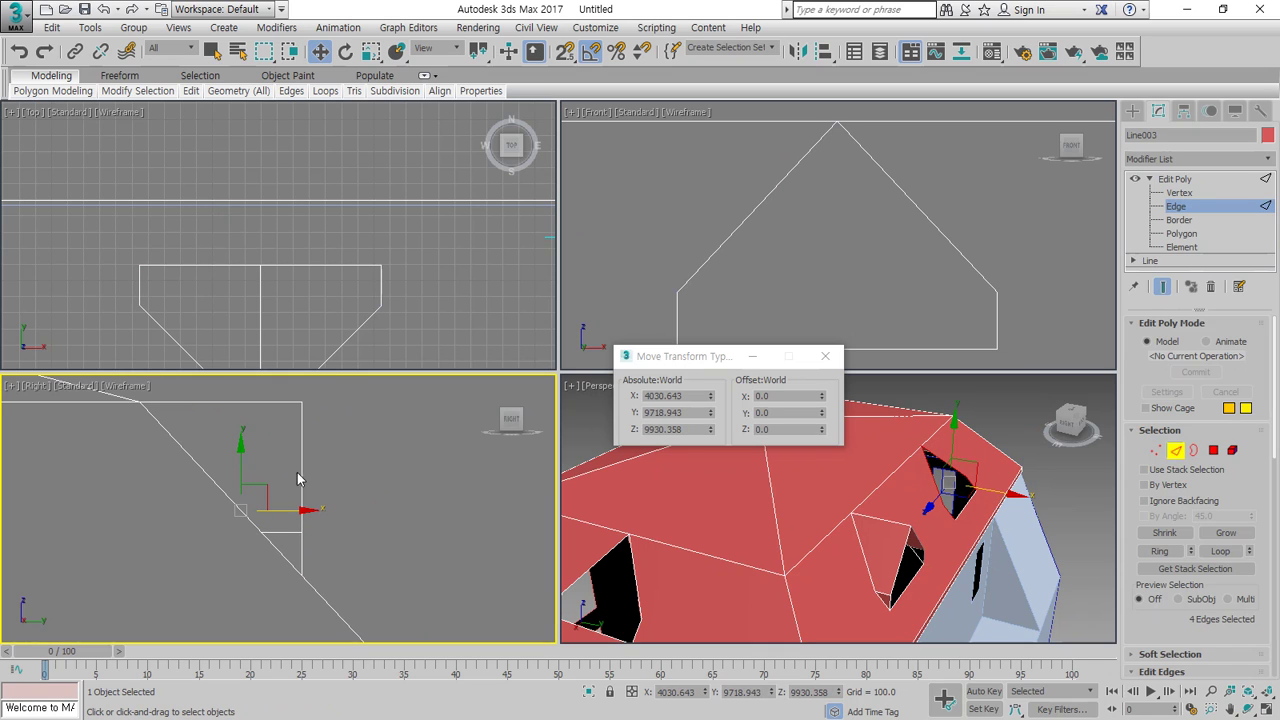
pyautogui.keyDown('shift'); pyautogui.moveTo(310, 511); pyautogui.dragTo(517, 526); pyautogui.keyUp('shift')
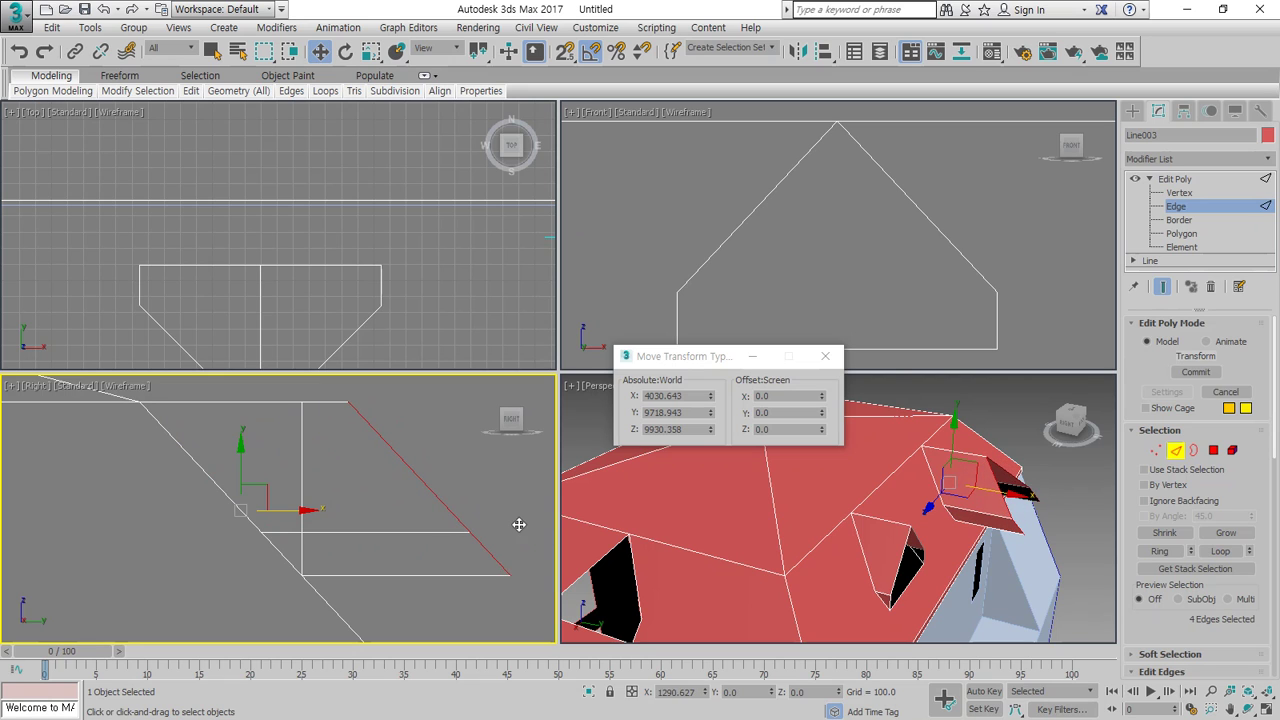
pyautogui.click(504, 596)
# Remove the two lowest outer vertices of the second extruded dormer
pyautogui.press('1')
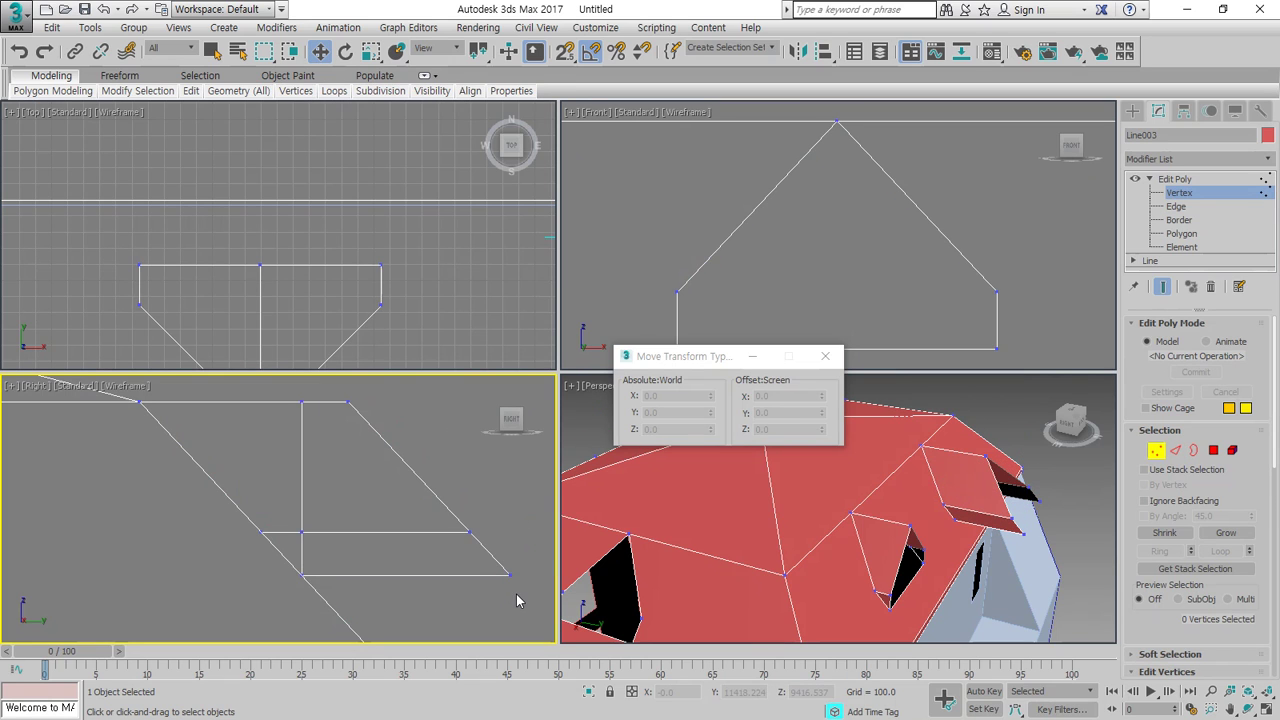
pyautogui.press('1')
pyautogui.press('1')
pyautogui.moveTo(520, 602); pyautogui.dragTo(493, 561)
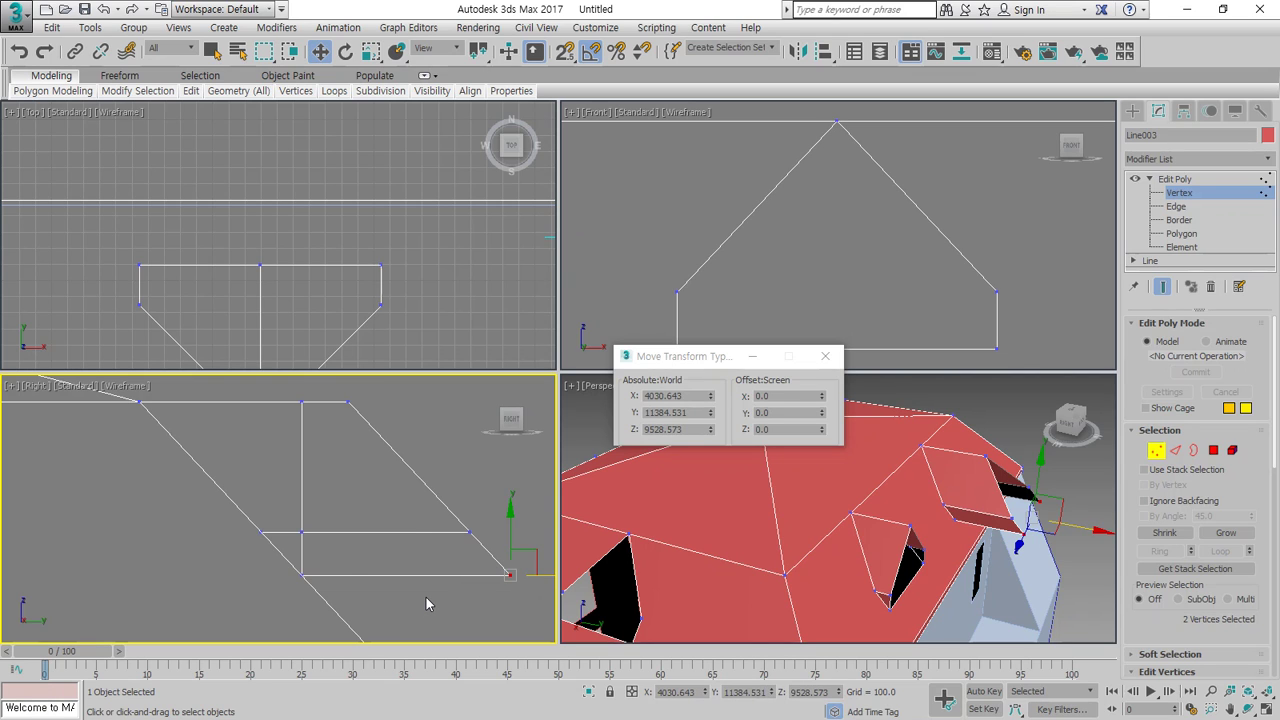
pyautogui.press('BackSpace')
# Flatten the second dormer's three front vertices into one vertical plane by scaling them to 0 along the screen X axis
pyautogui.moveTo(452, 518); pyautogui.dragTo(450, 515)
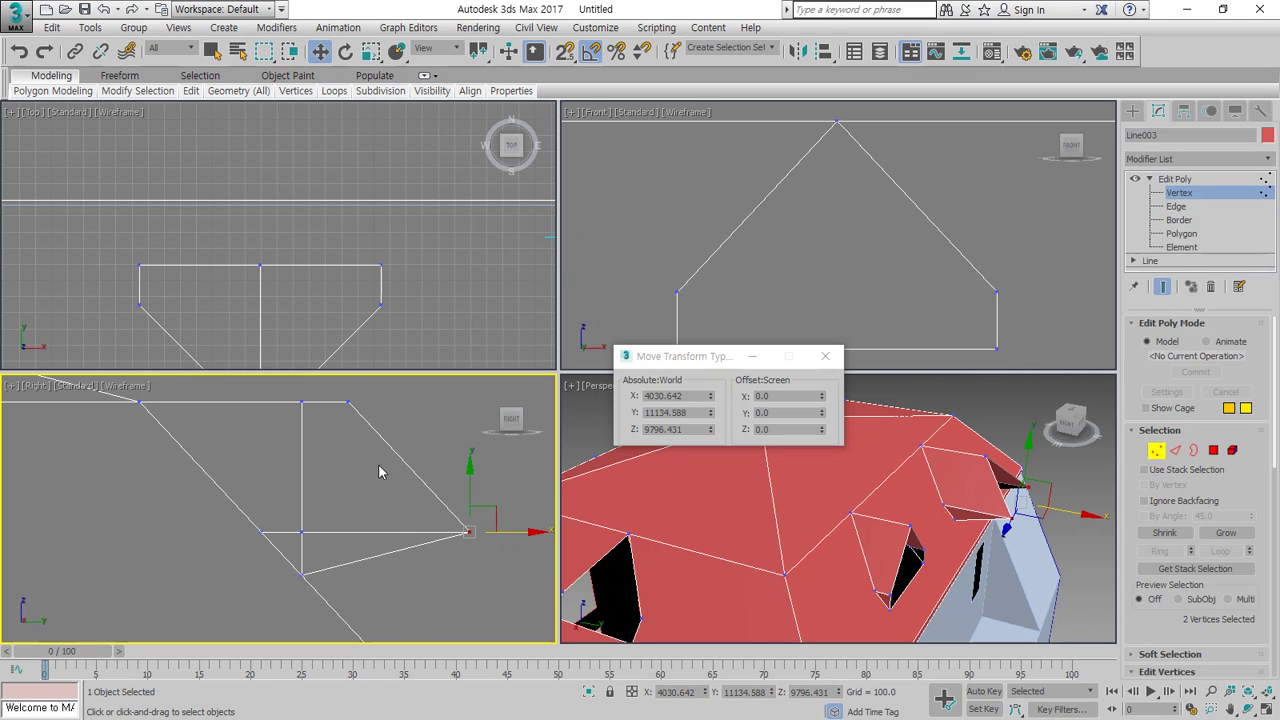
pyautogui.keyDown('ctrl'); pyautogui.click(348, 403); pyautogui.keyUp('ctrl')
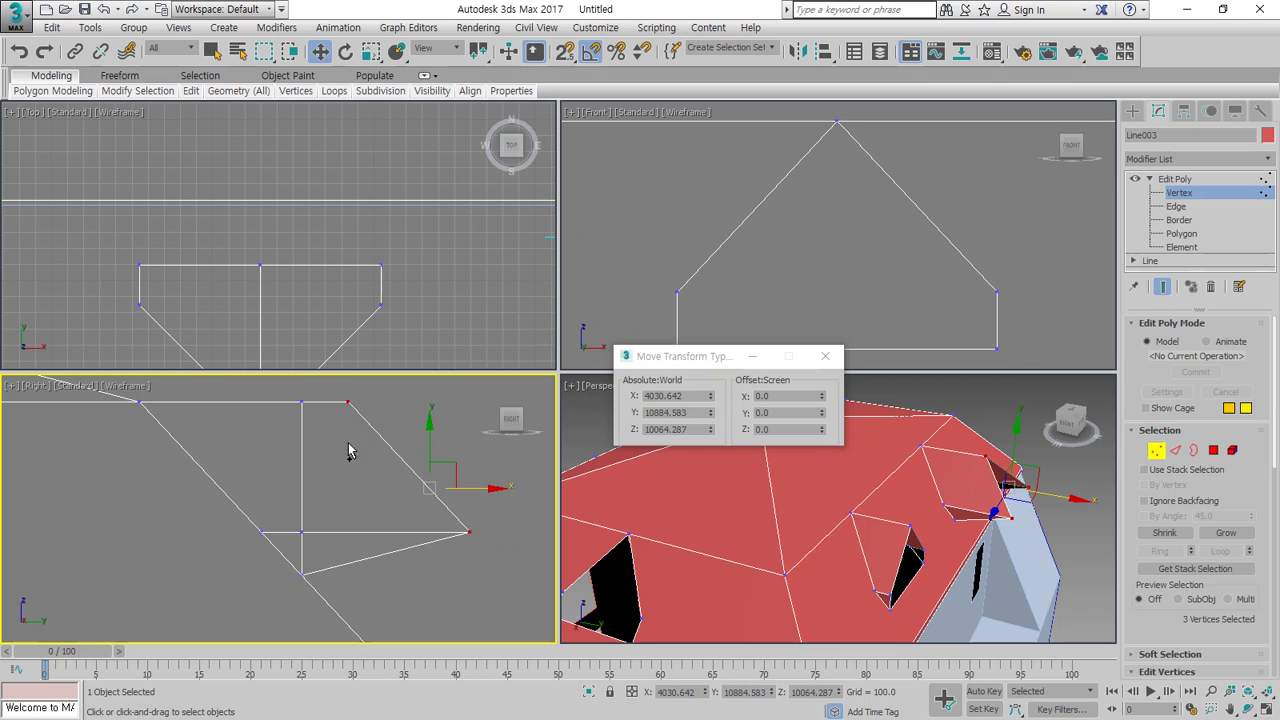
pyautogui.click(370, 51)
pyautogui.click(786, 397)
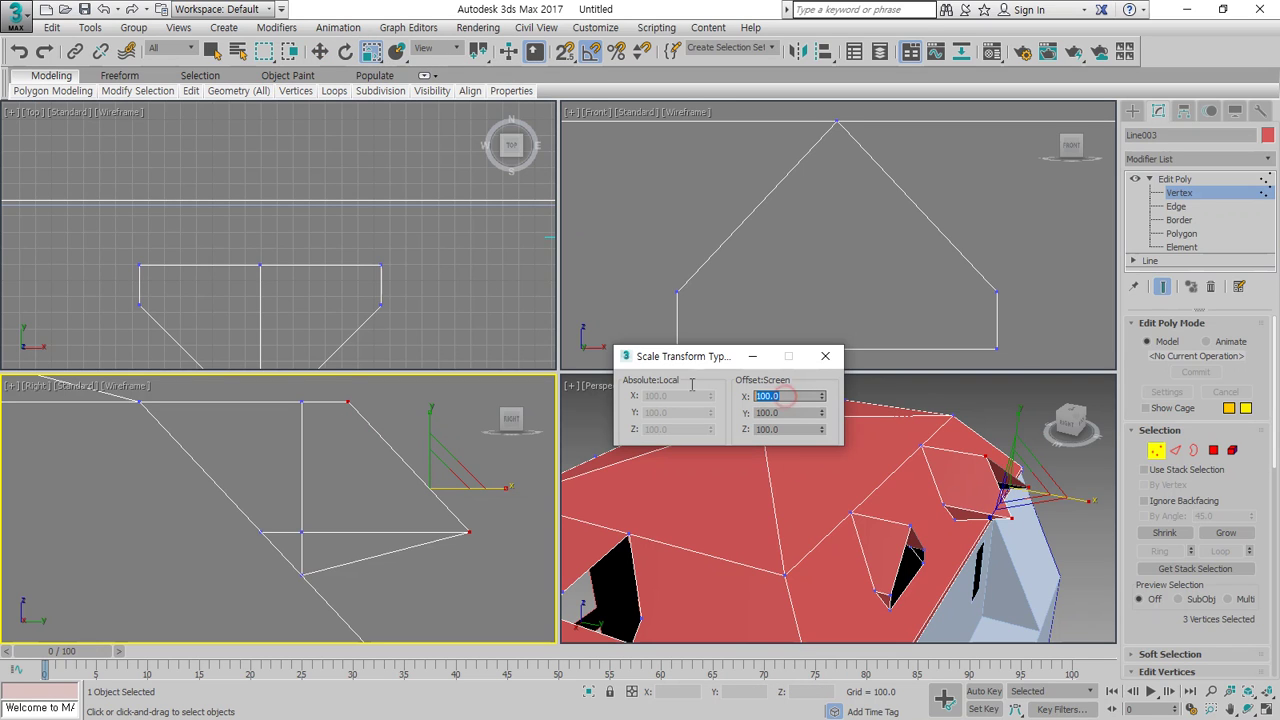
pyautogui.write('0')
pyautogui.press('Return')
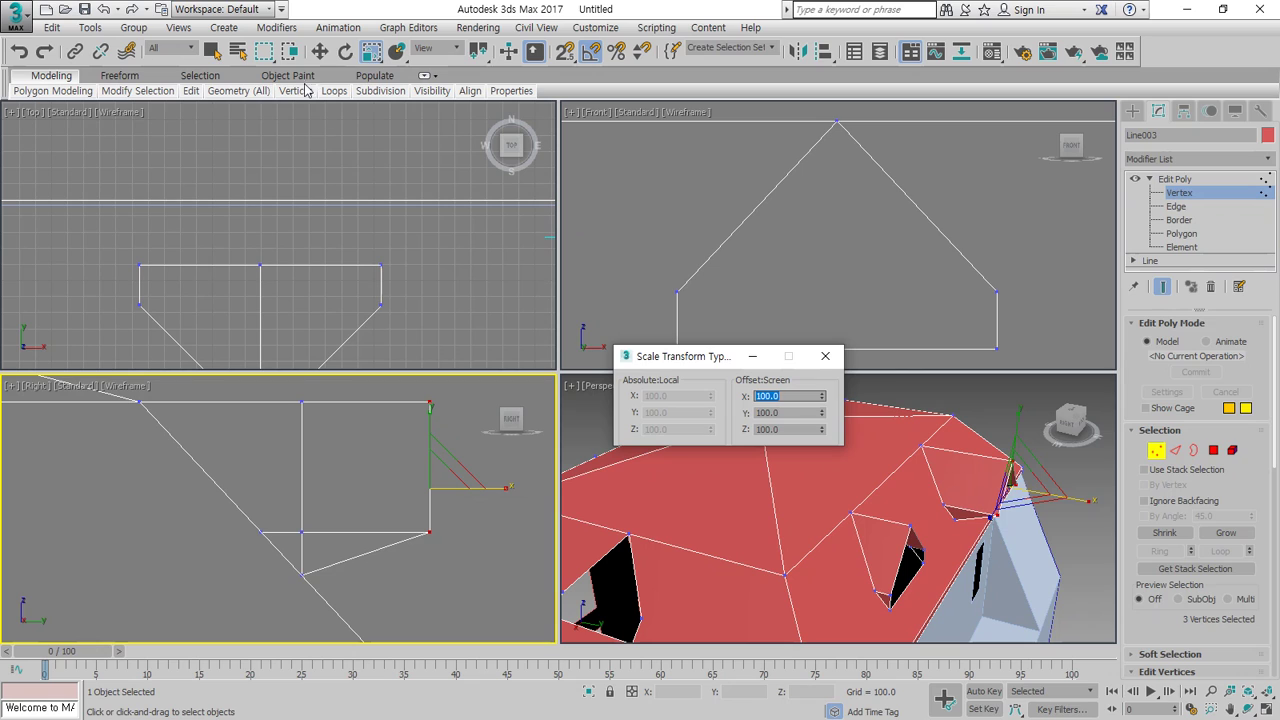
# Turn on snapping and move the second dormer's three front vertices back in line with the opening's bottom edge
pyautogui.click(320, 51)
pyautogui.press('s')
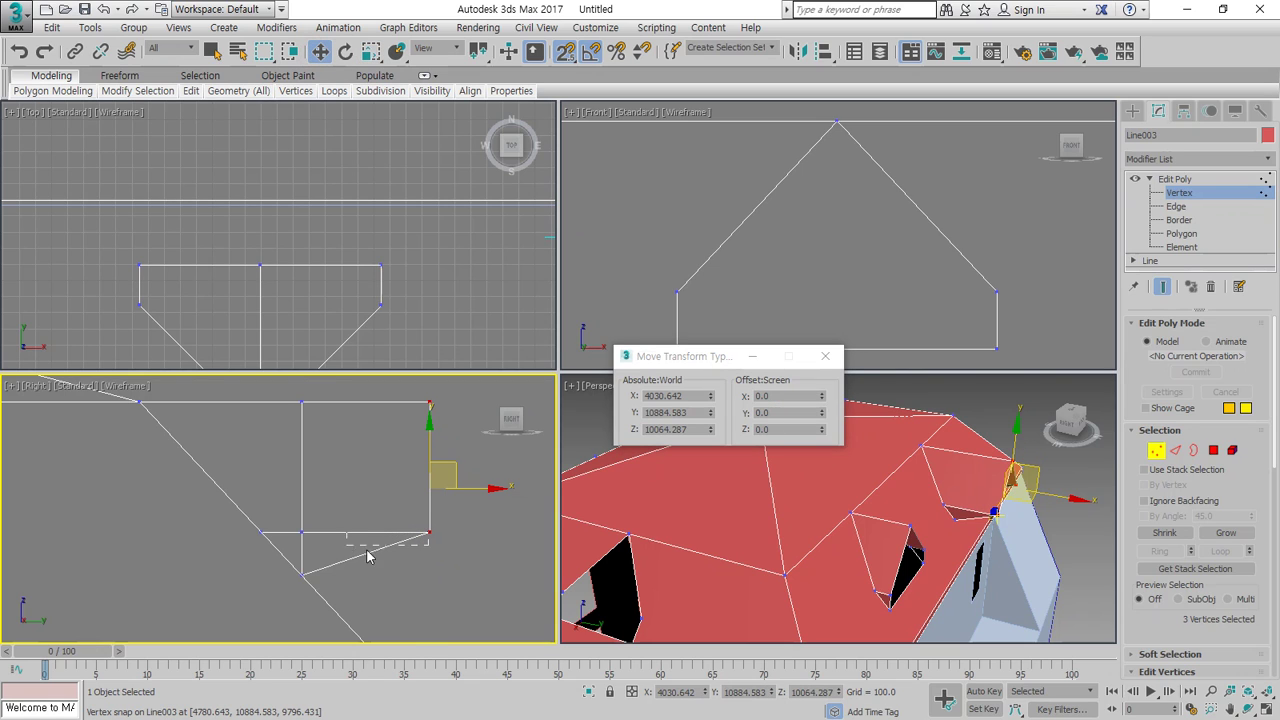
pyautogui.moveTo(367, 556); pyautogui.dragTo(350, 545)
pyautogui.hotkey('ctrl', 'z')
pyautogui.moveTo(427, 534); pyautogui.dragTo(302, 533)
pyautogui.click(397, 533)
# Extrude the border of the window opening on the adjacent roof slope horizontally outward by about 1402 units
pyautogui.scroll(-2, 700, 557)
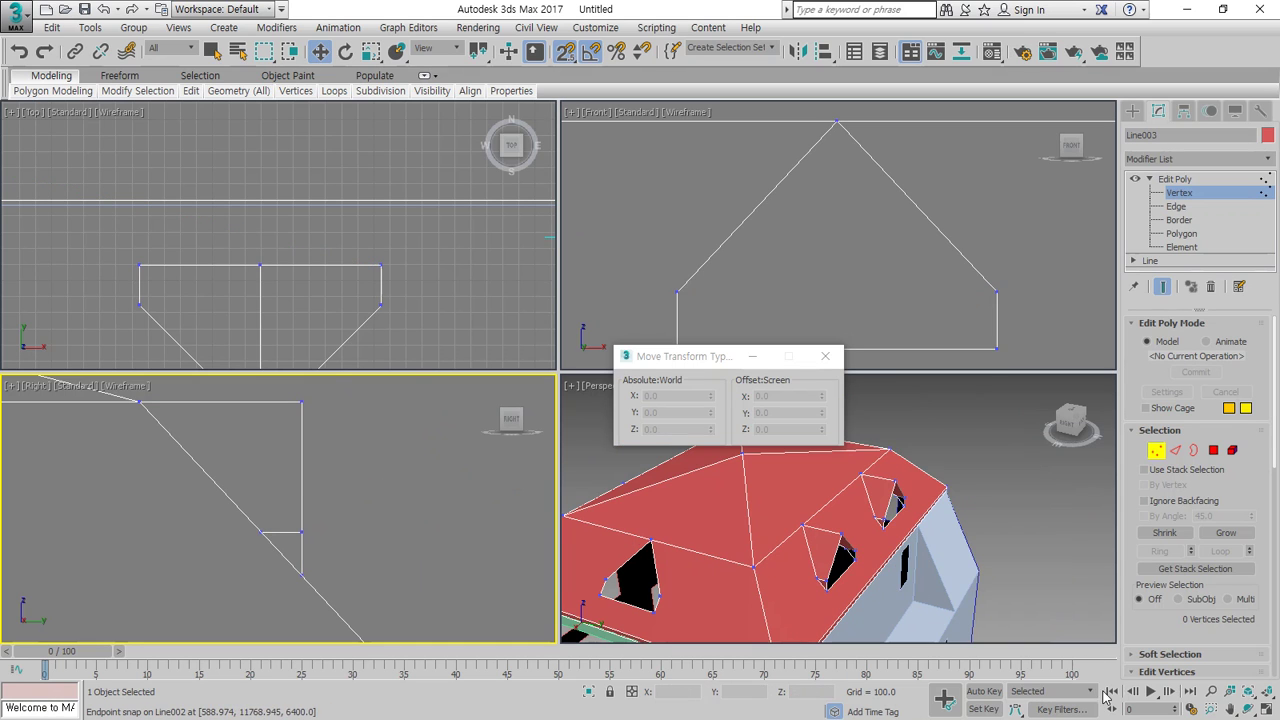
pyautogui.click(1269, 710)
pyautogui.click(1249, 709)
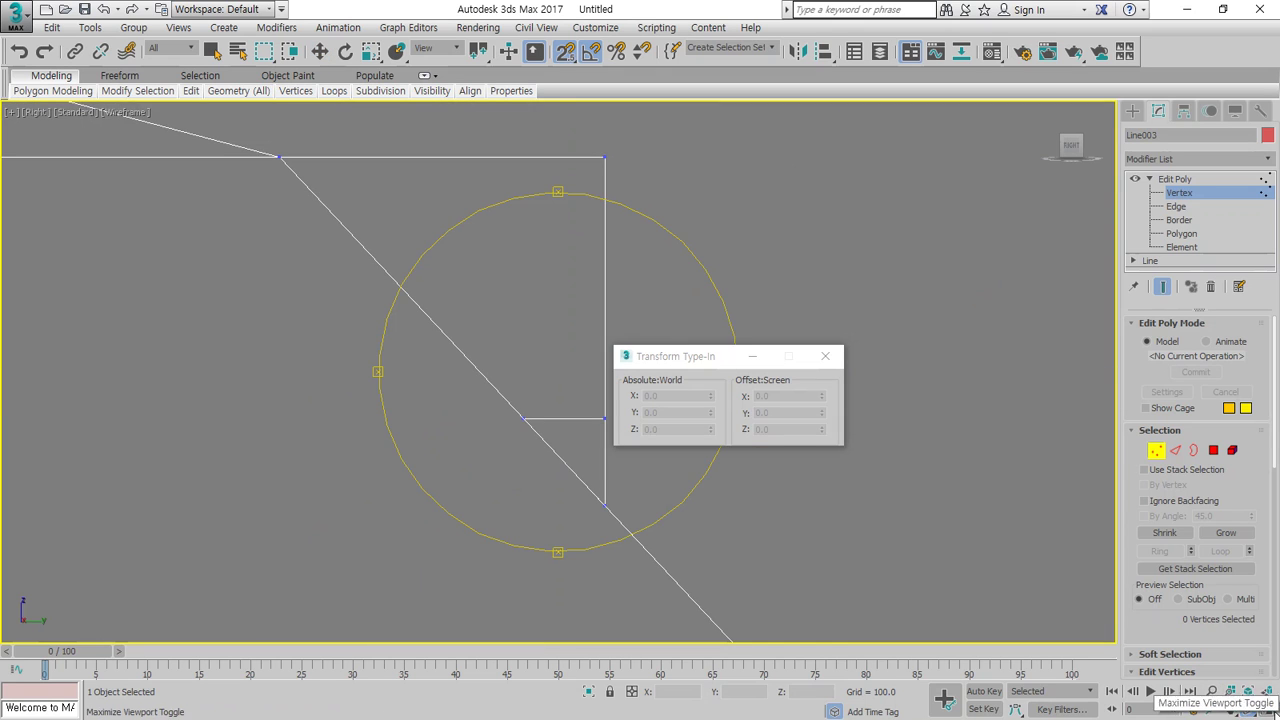
pyautogui.click(1267, 709)
pyautogui.moveTo(876, 521); pyautogui.dragTo(755, 539)
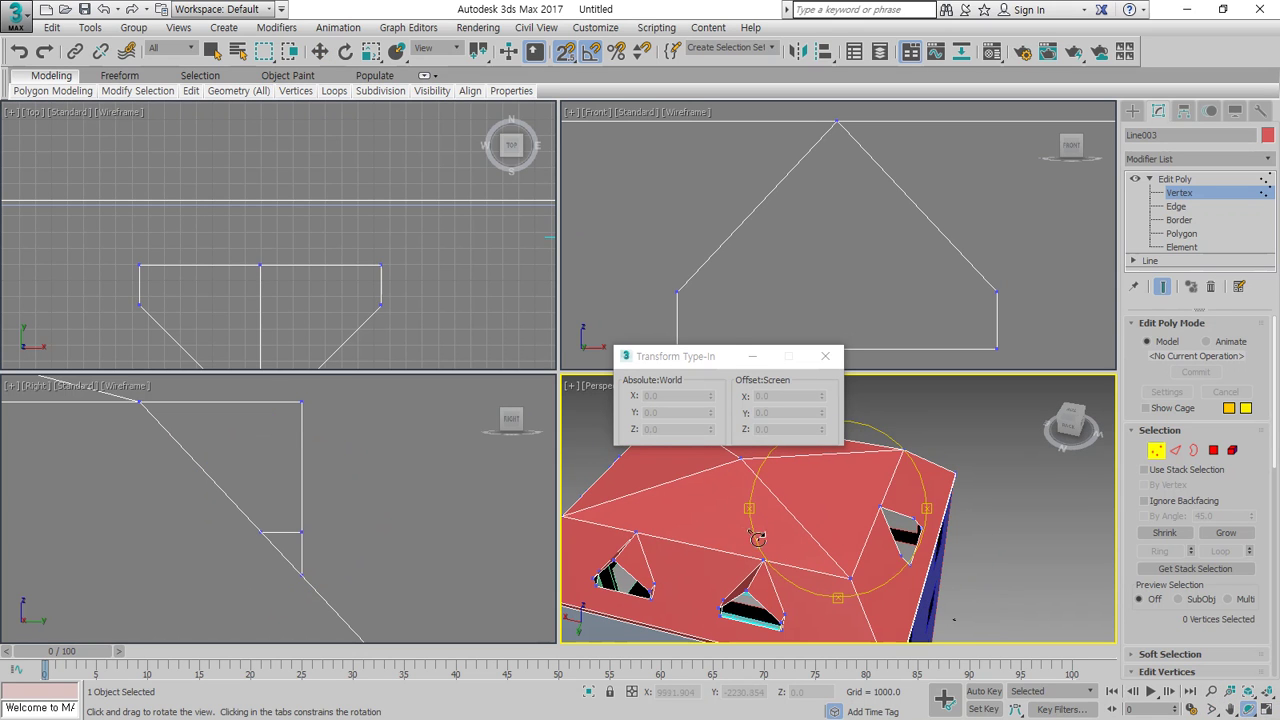
pyautogui.rightClick(848, 547)
pyautogui.scroll(-4, 349, 471)
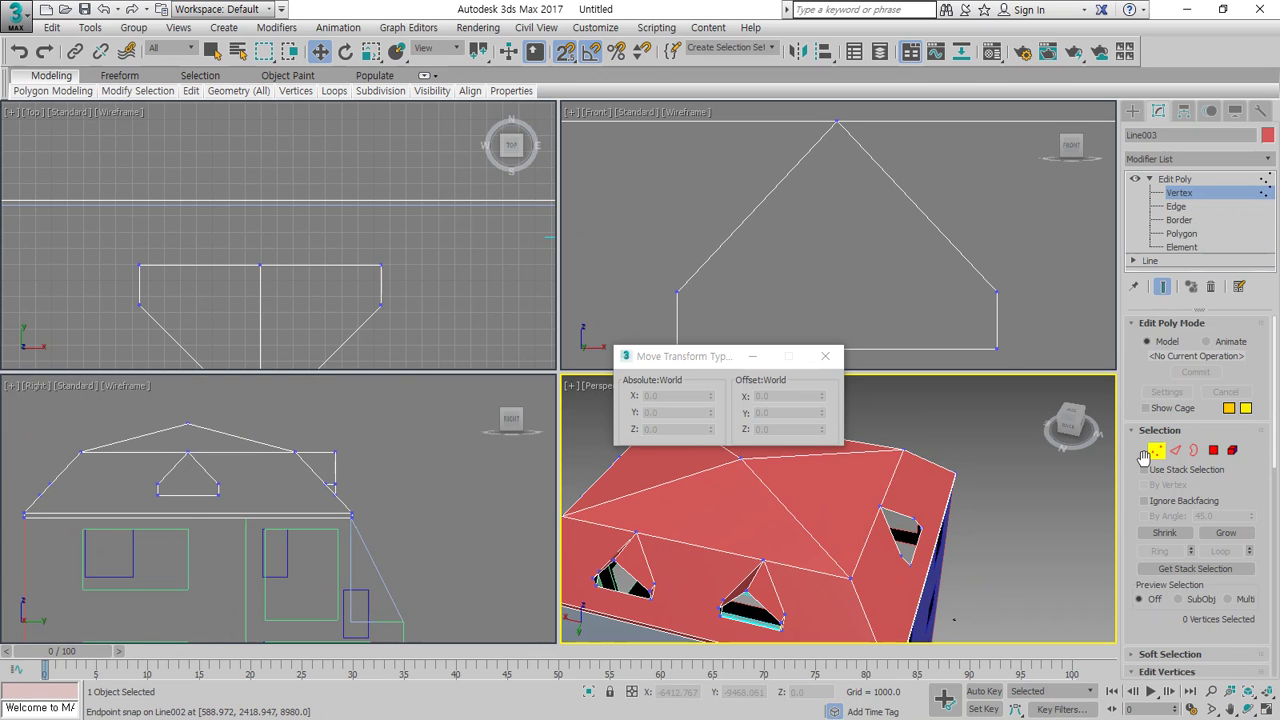
pyautogui.press('2')
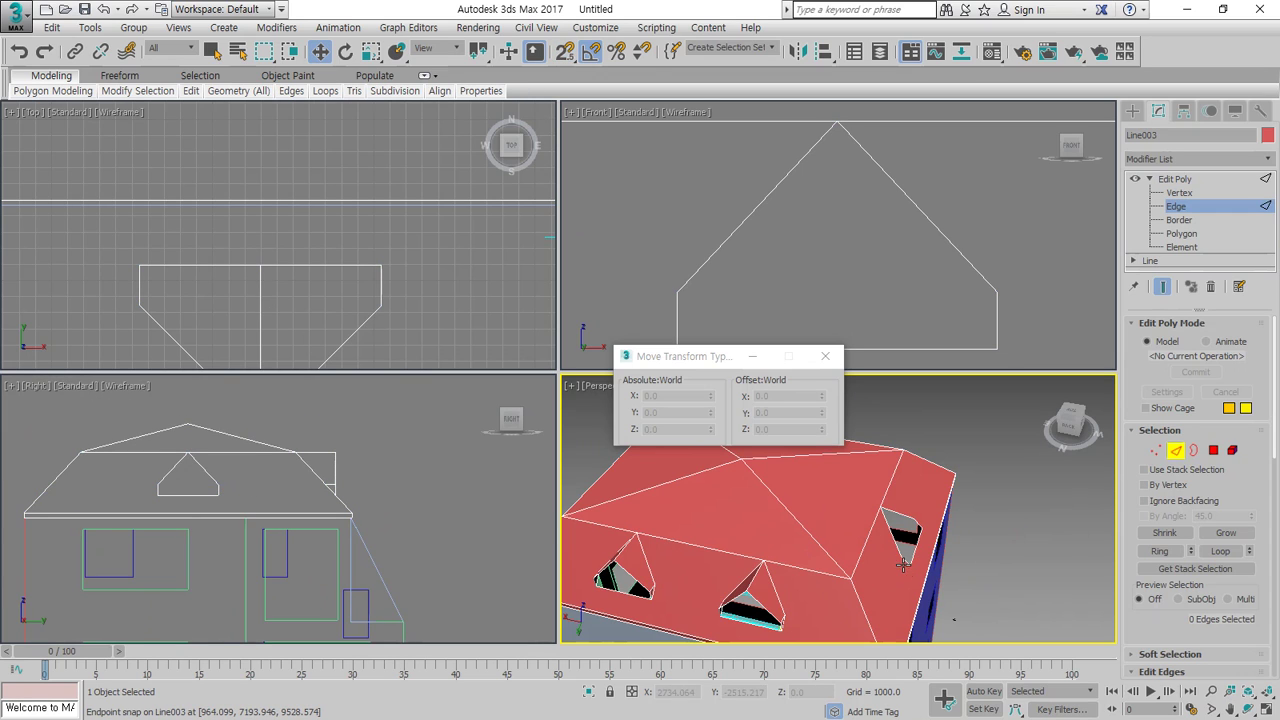
pyautogui.click(907, 563)
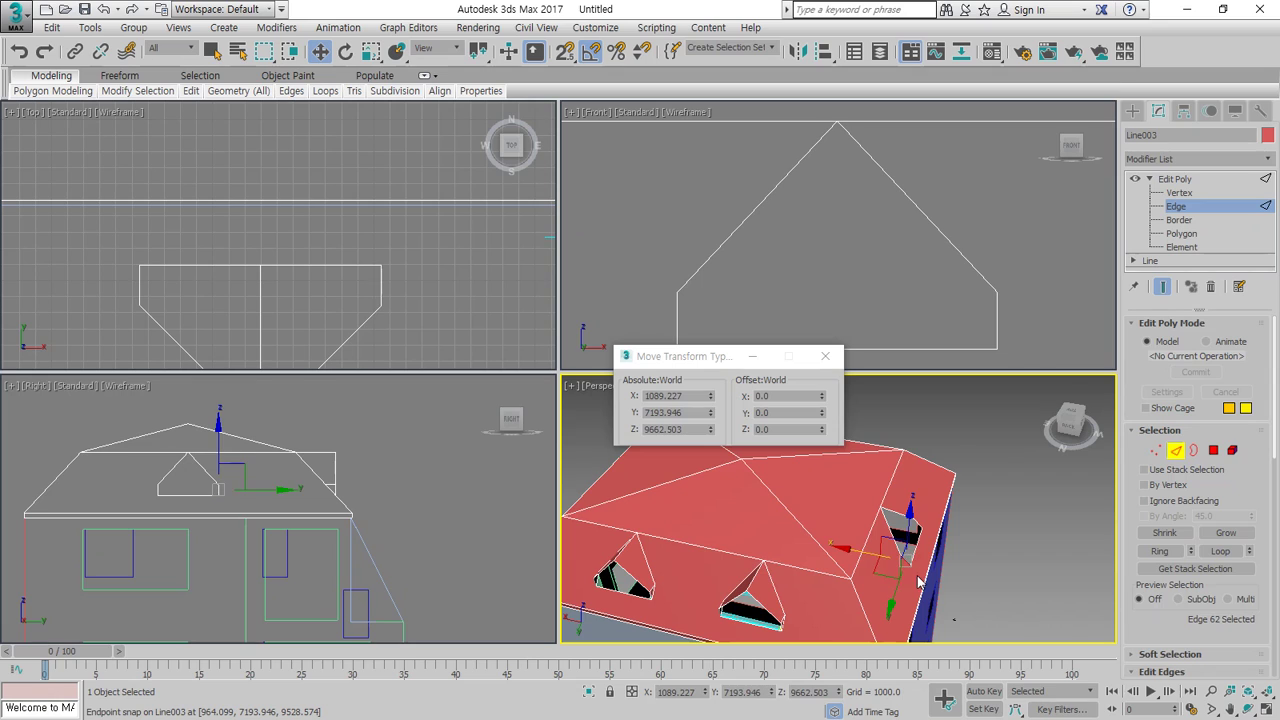
pyautogui.click(1194, 450)
pyautogui.click(186, 478)
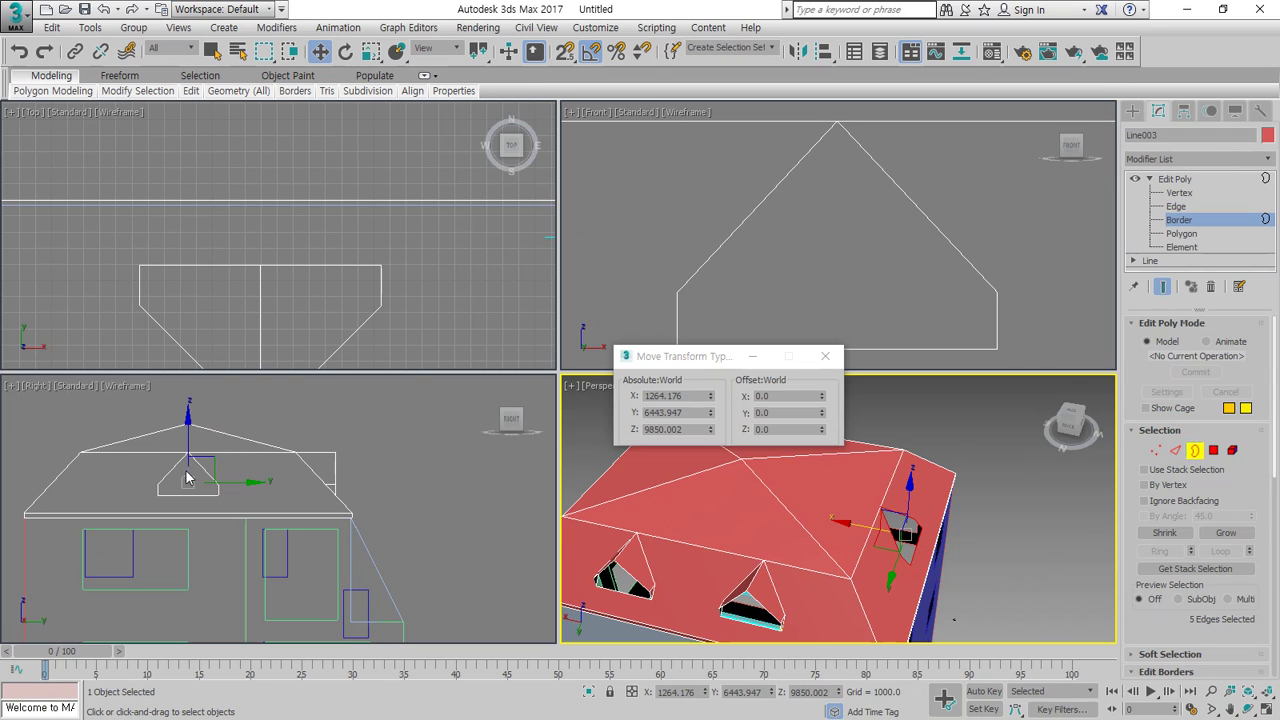
pyautogui.scroll(-10, 718, 252)
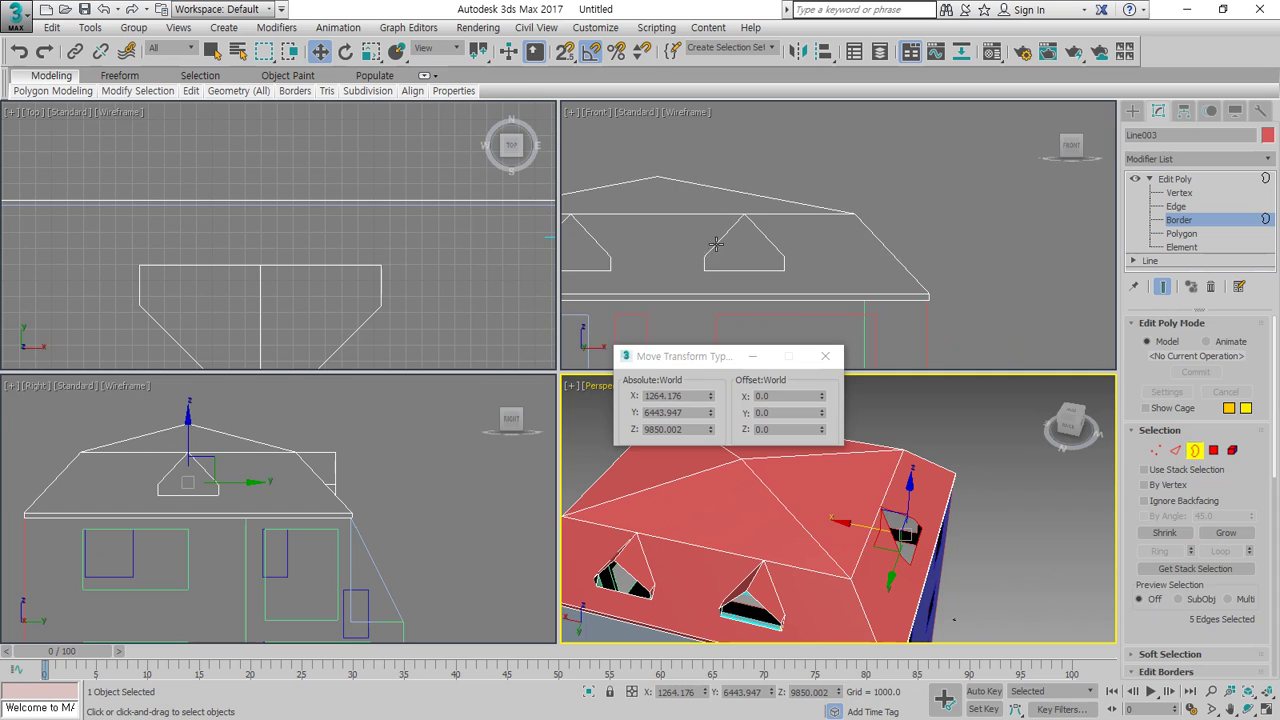
pyautogui.scroll(5, 835, 260)
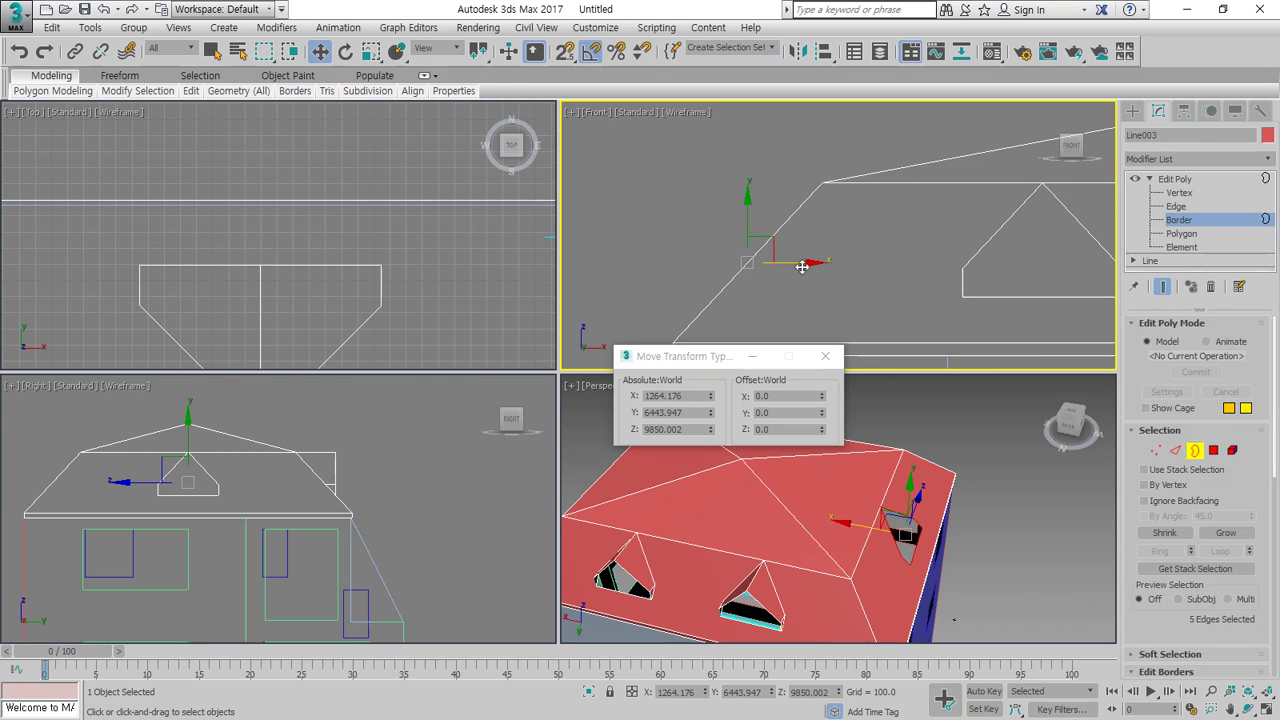
pyautogui.moveTo(807, 263); pyautogui.dragTo(654, 271)
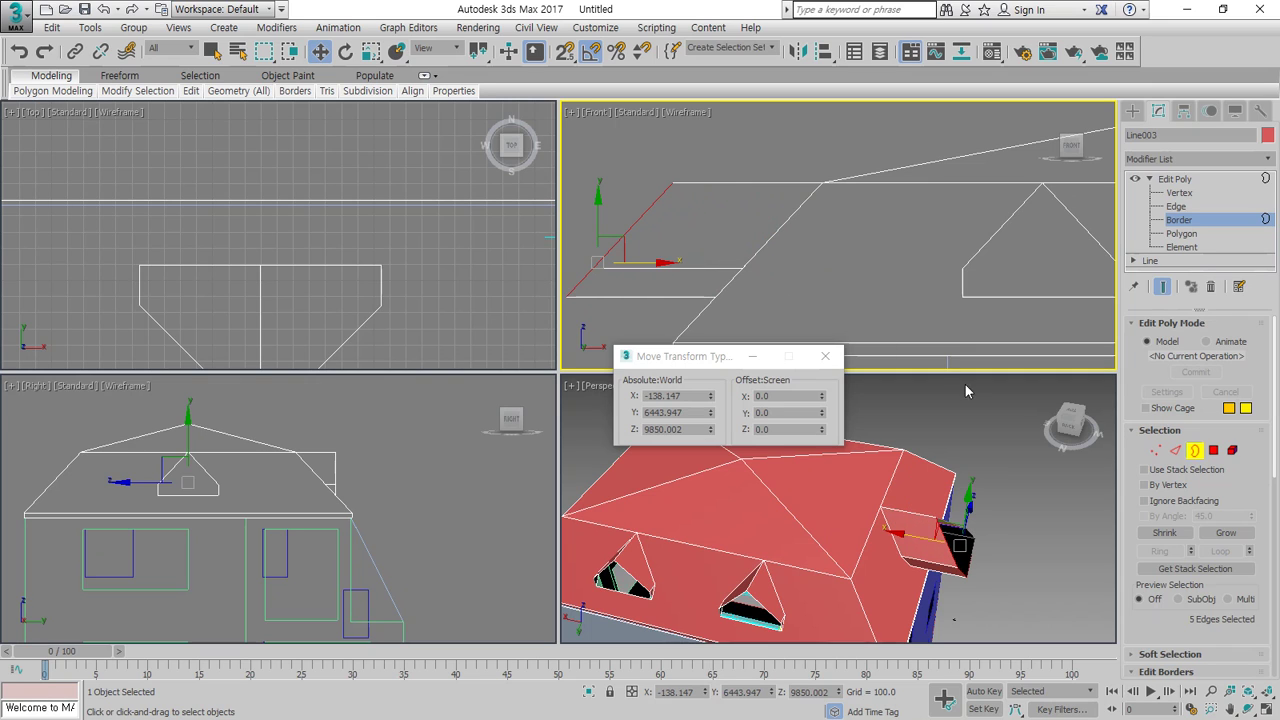
# Delete the two lowest outer vertices of the newly extruded dormer
pyautogui.click(1156, 450)
pyautogui.moveTo(666, 305); pyautogui.dragTo(757, 277, button='middle')
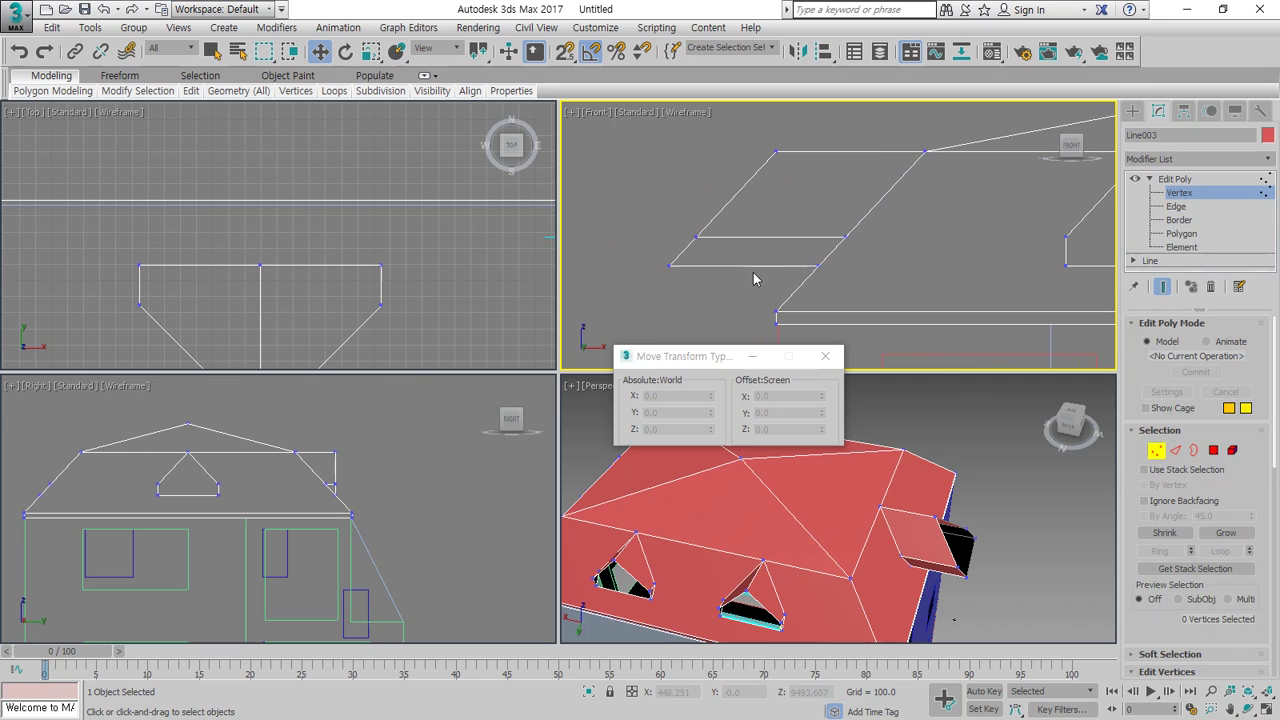
pyautogui.hotkey('ctrl', 'z')
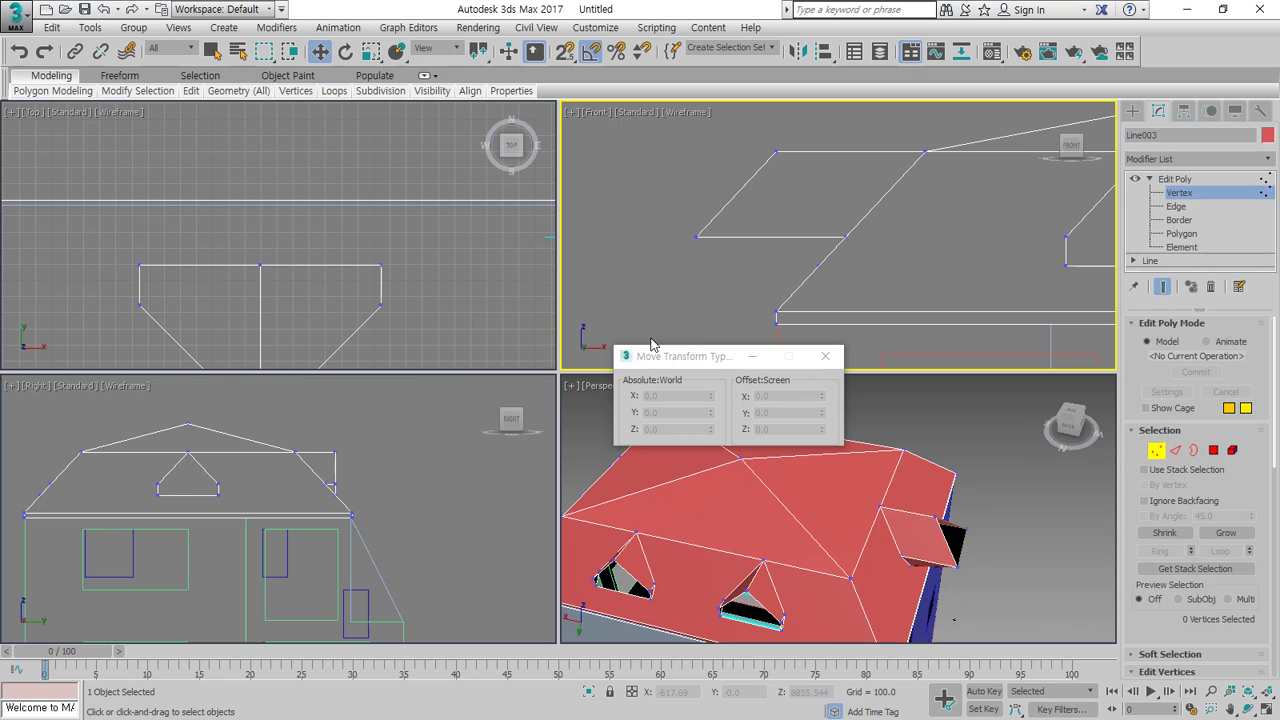
# Undo the vertex deletion and the border extrusion of the third dormer
pyautogui.click(1231, 708)
pyautogui.moveTo(845, 520); pyautogui.dragTo(792, 476)
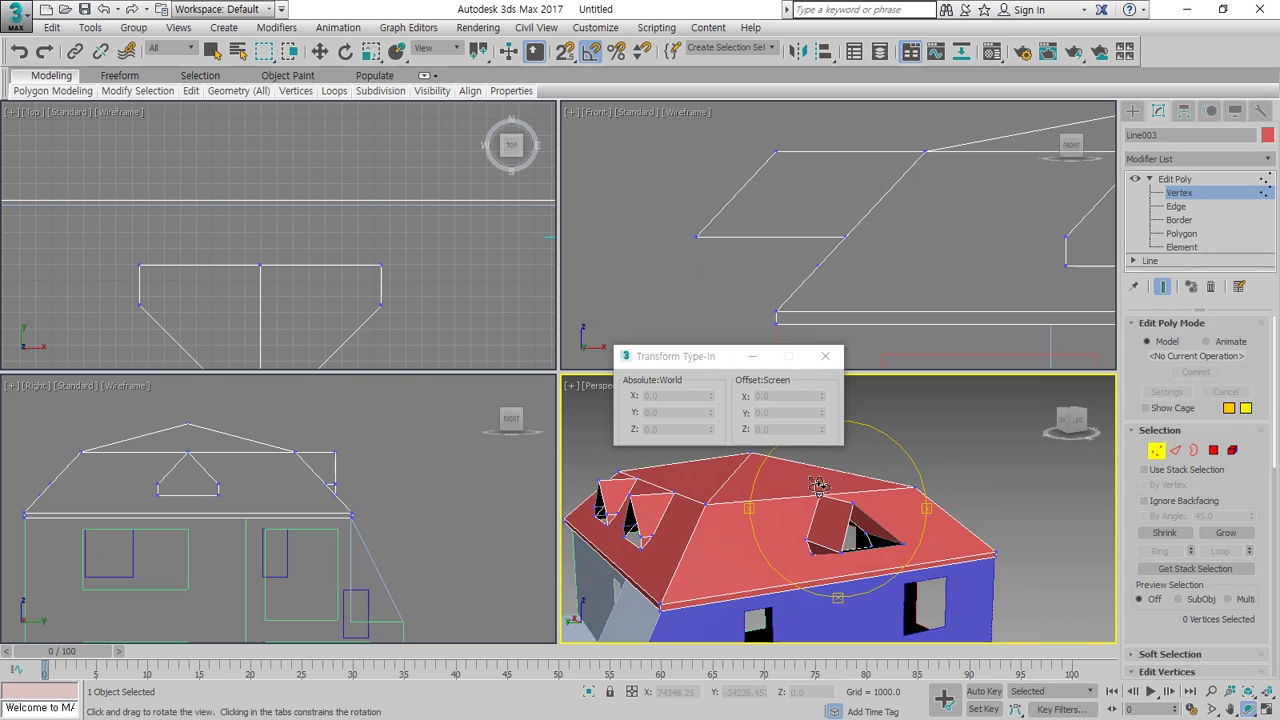
pyautogui.rightClick(818, 487)
pyautogui.hotkey('ctrl', 'z')
pyautogui.hotkey('ctrl', 'z')
pyautogui.hotkey('ctrl', 'z')
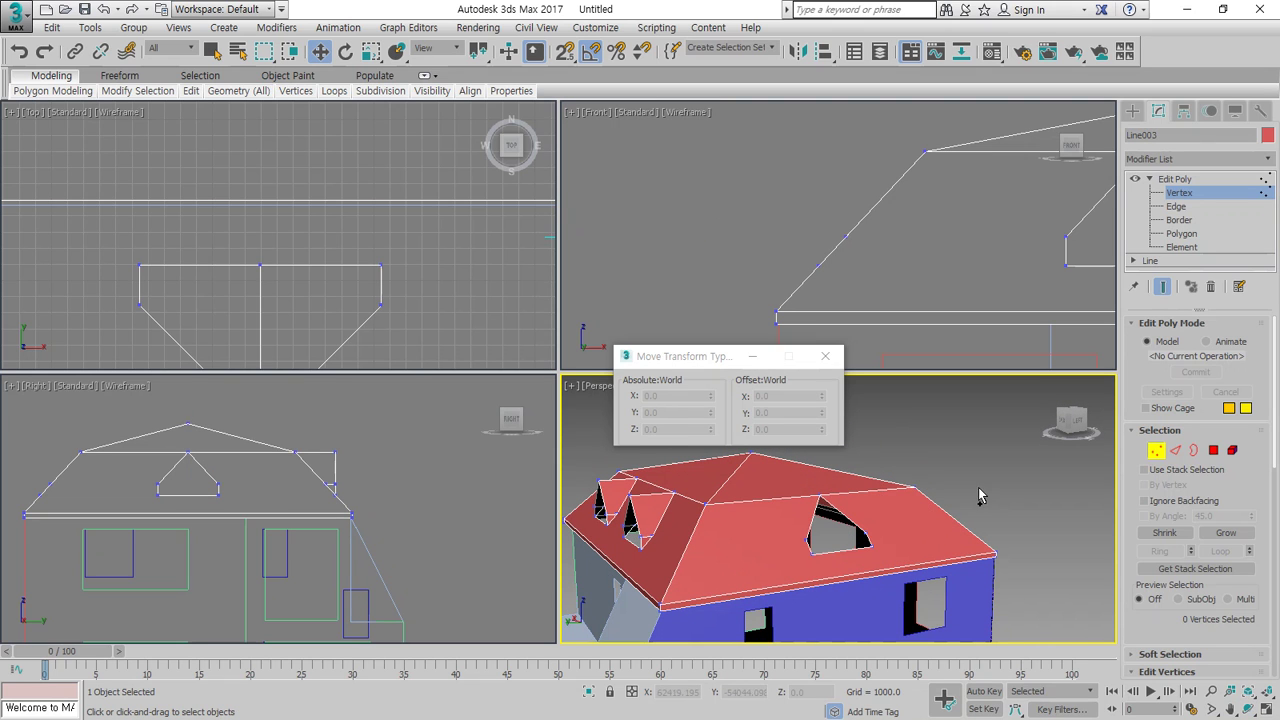
# Select the third window opening's border again and extrude it horizontally outward by about 1261 units
pyautogui.click(1193, 450)
pyautogui.click(815, 520)
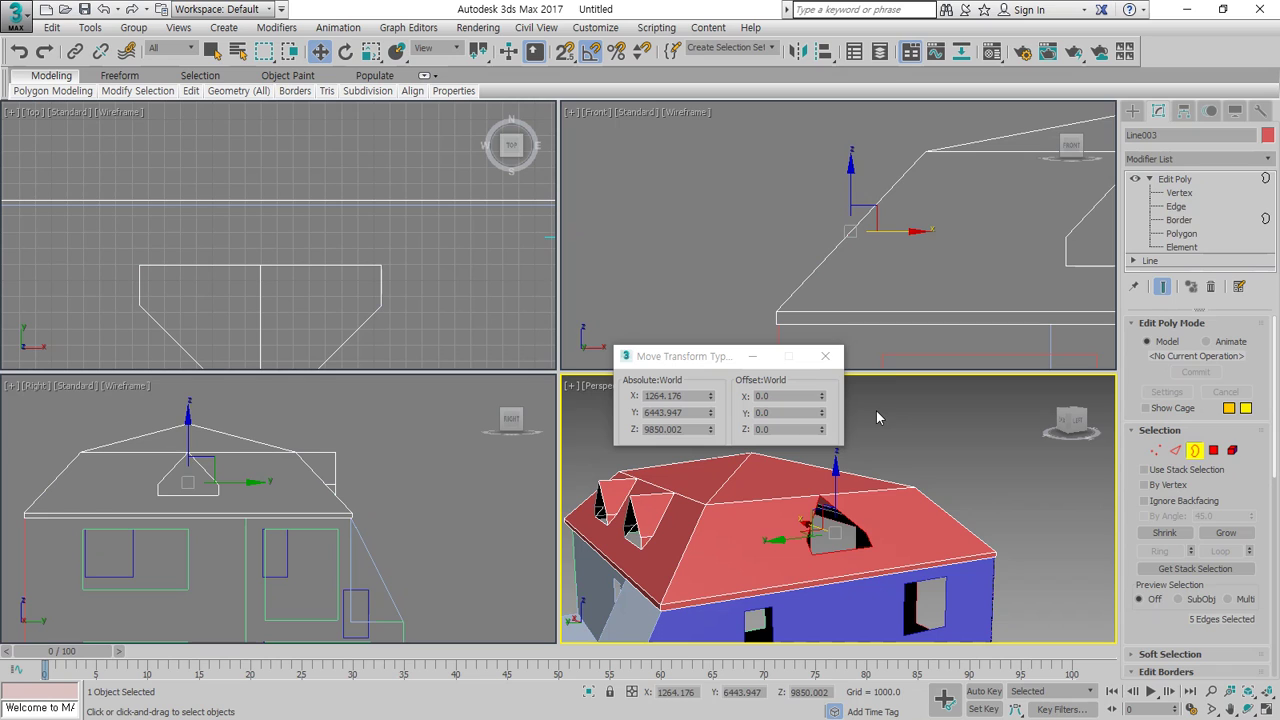
pyautogui.click(893, 288)
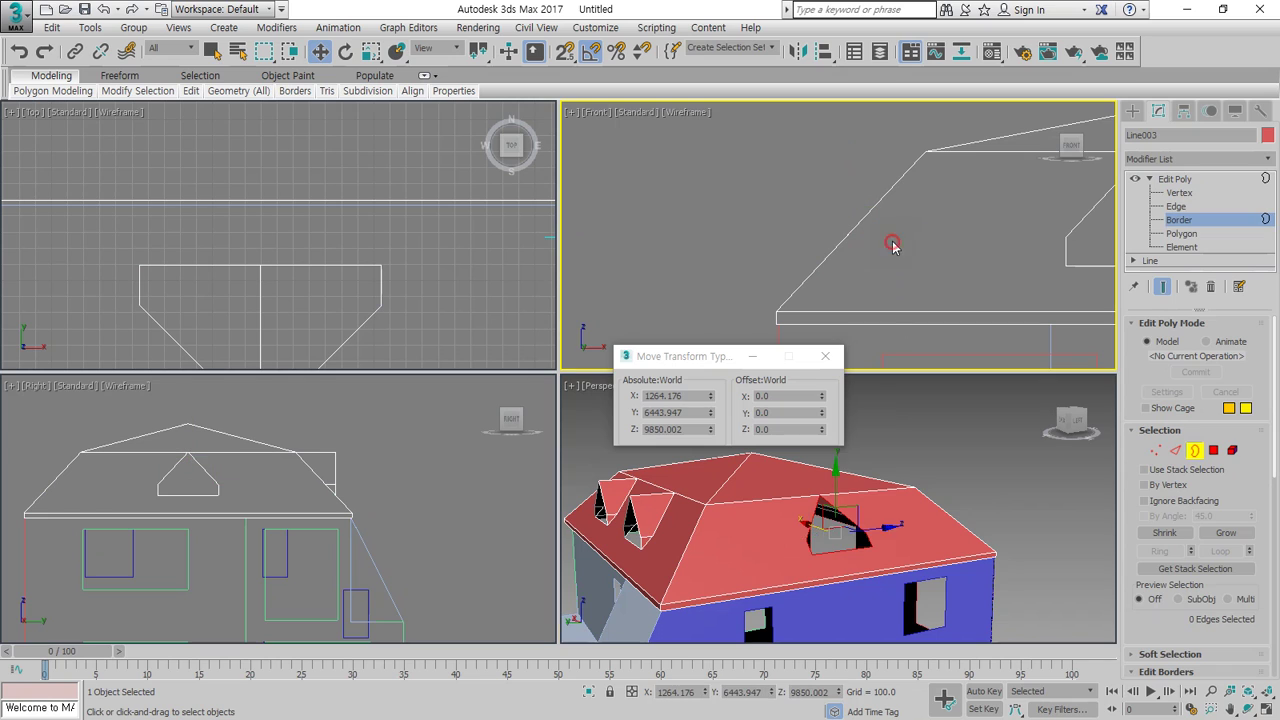
pyautogui.click(870, 533)
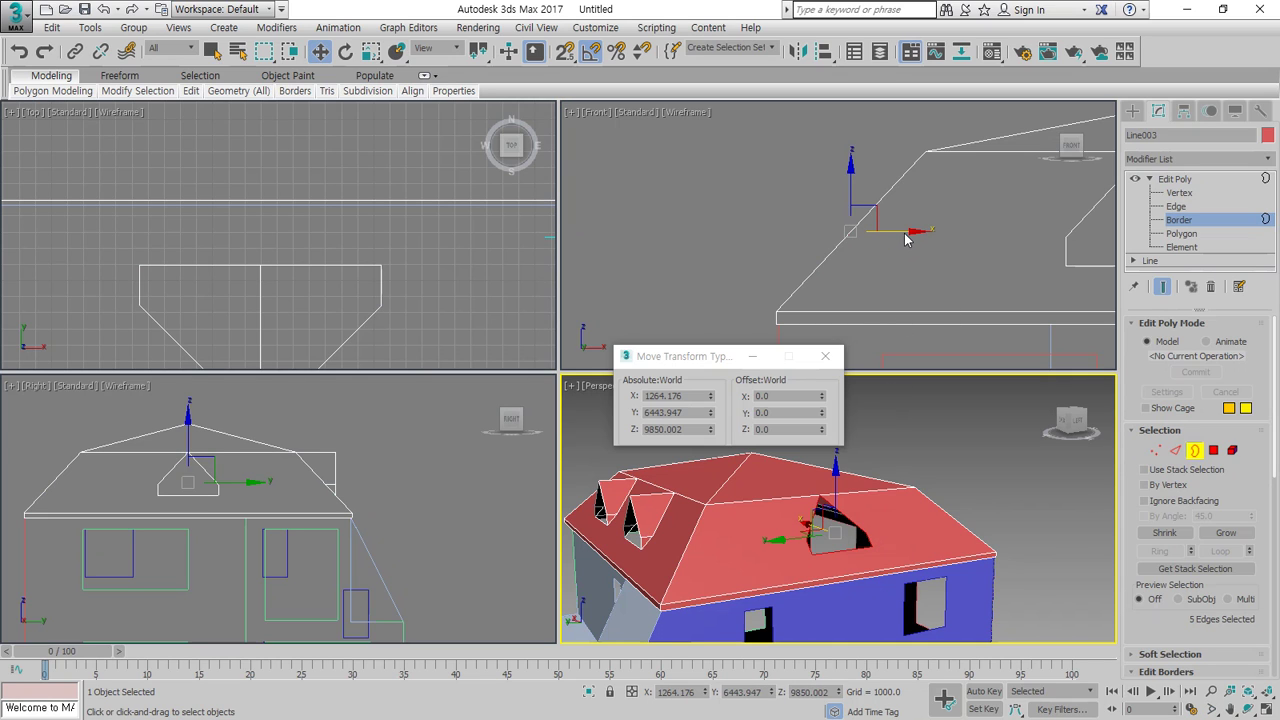
pyautogui.moveTo(905, 238); pyautogui.dragTo(765, 231)
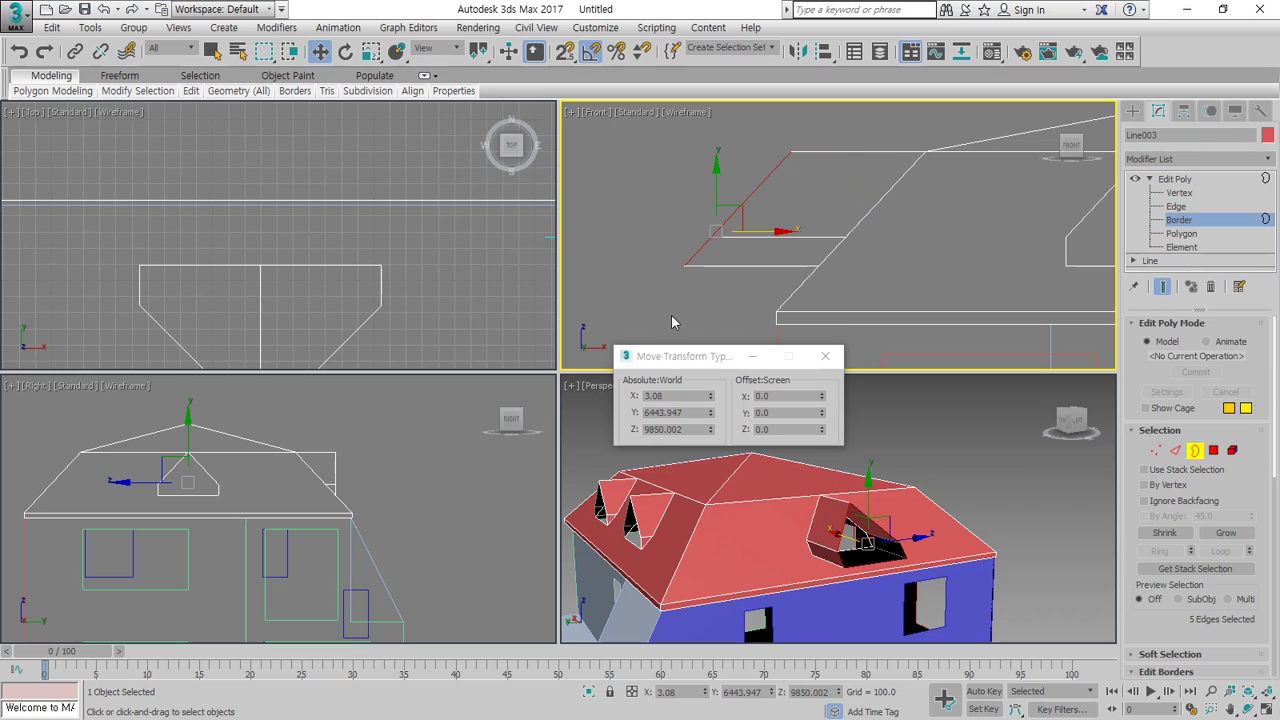
pyautogui.click(676, 316)
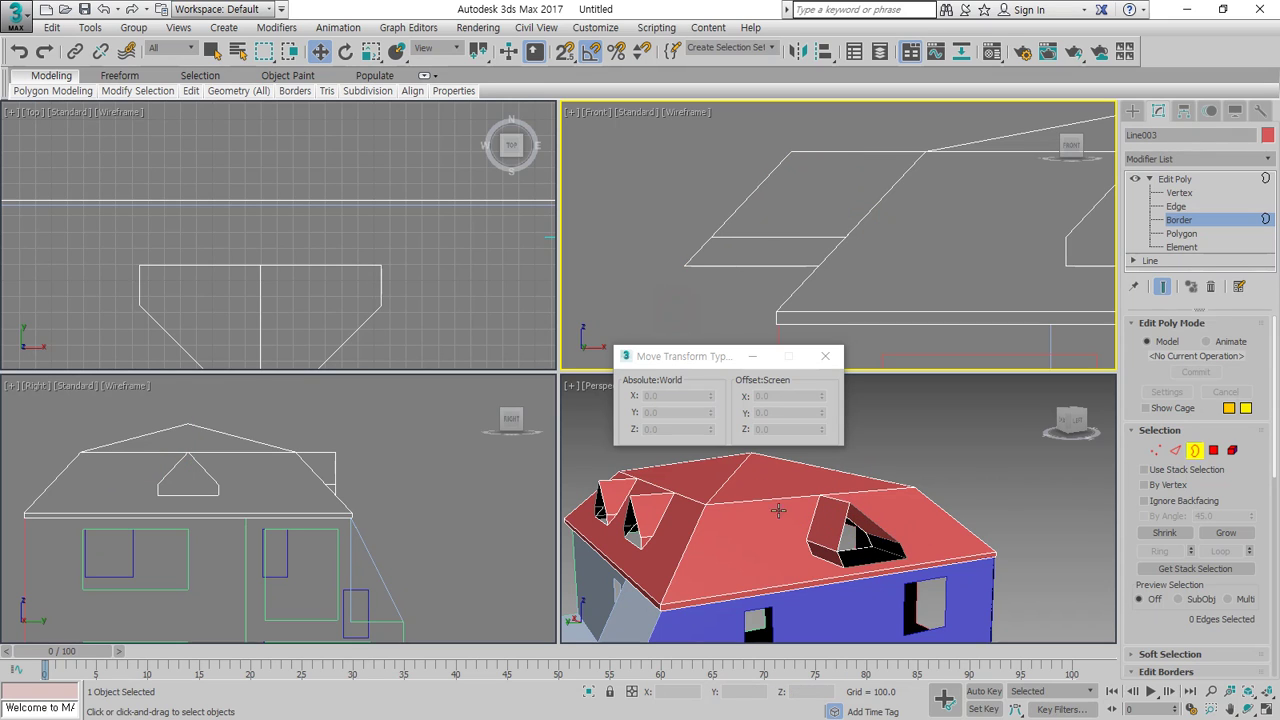
# Delete the third dormer's lower outer edge along with its floor face, and remove the two lowest outer vertices
pyautogui.press('2')
pyautogui.click(870, 566)
pyautogui.press('Delete')
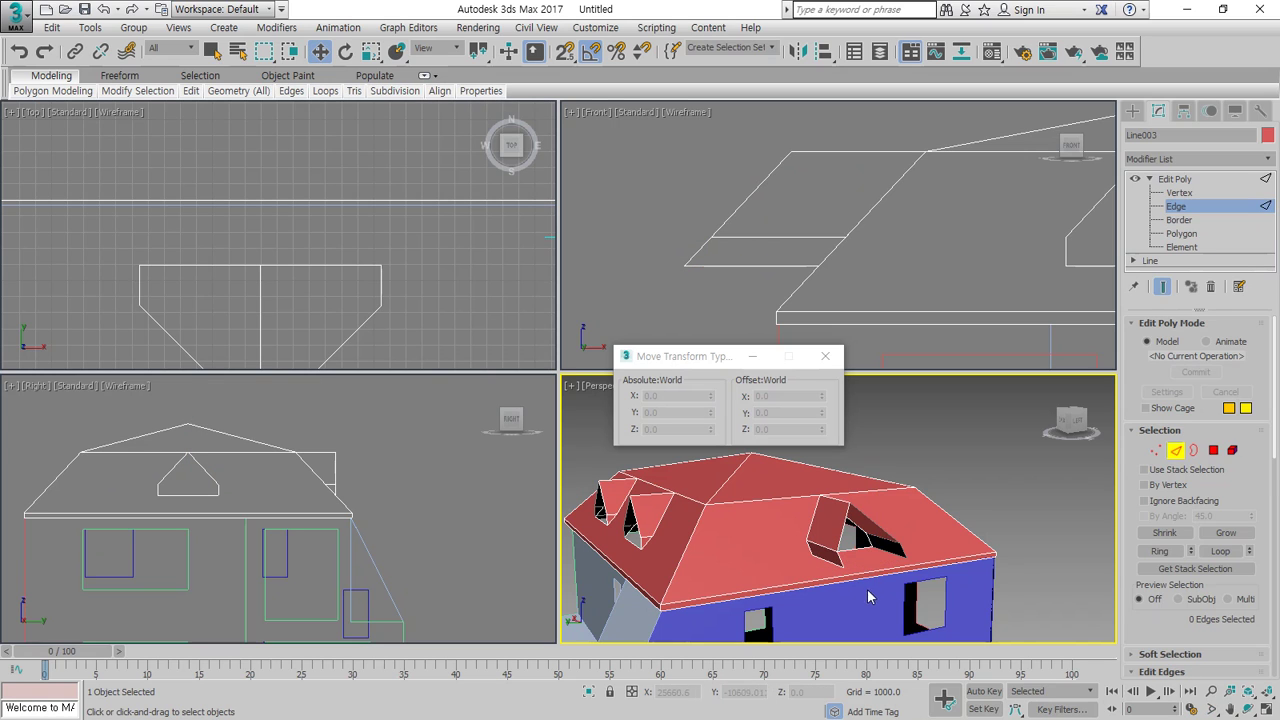
pyautogui.press('1')
pyautogui.moveTo(707, 291); pyautogui.dragTo(644, 244)
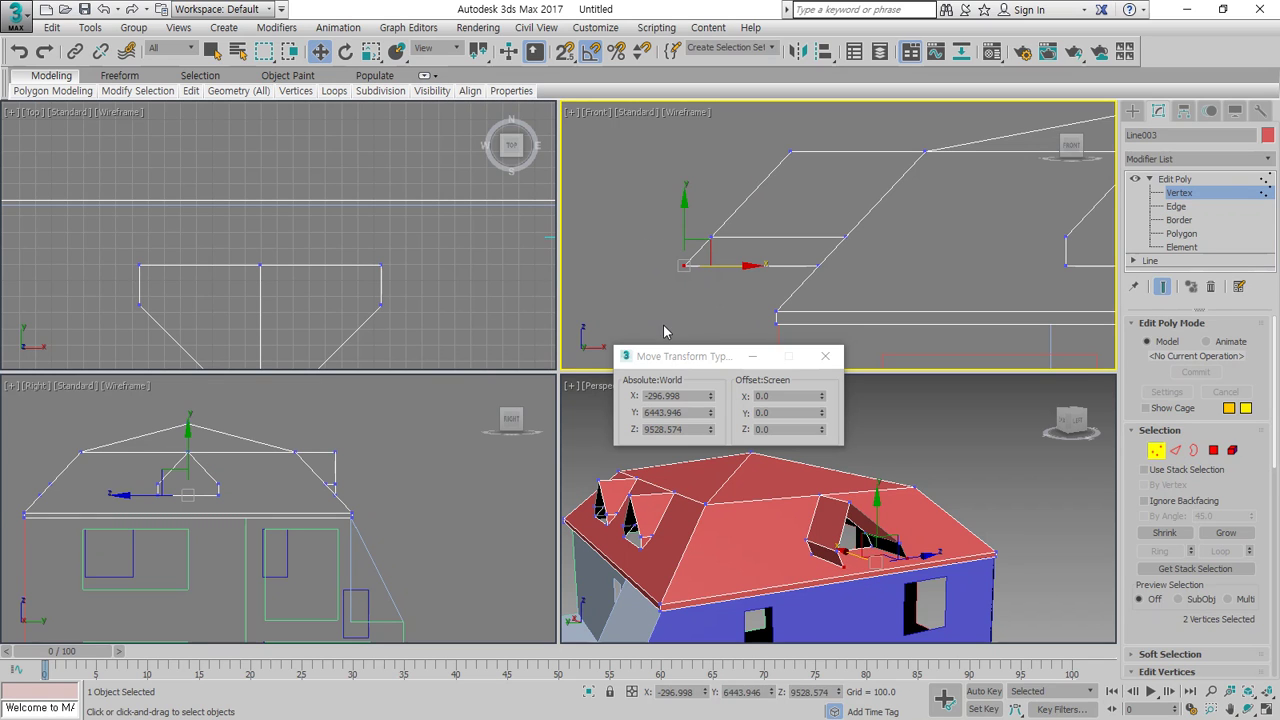
pyautogui.press('BackSpace')
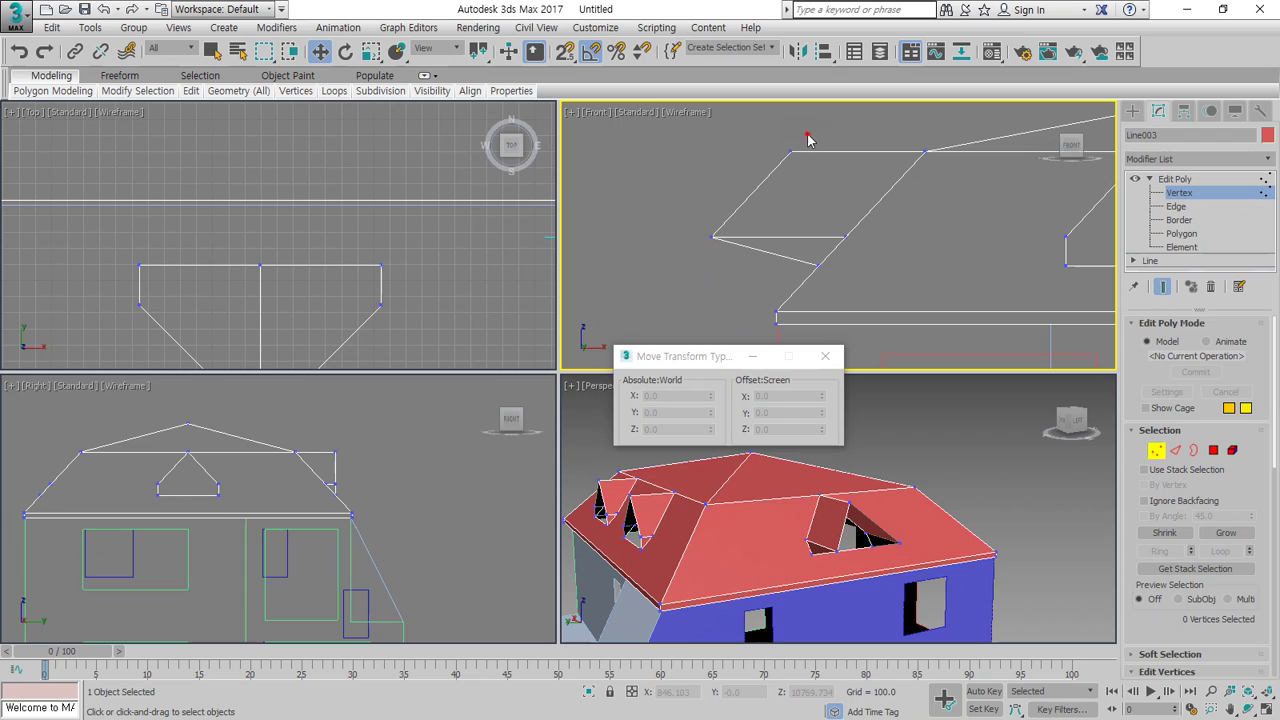
# Select the third dormer's peak and two side front vertices and scale them to 0 along the screen X axis
pyautogui.moveTo(770, 180); pyautogui.dragTo(771, 186)
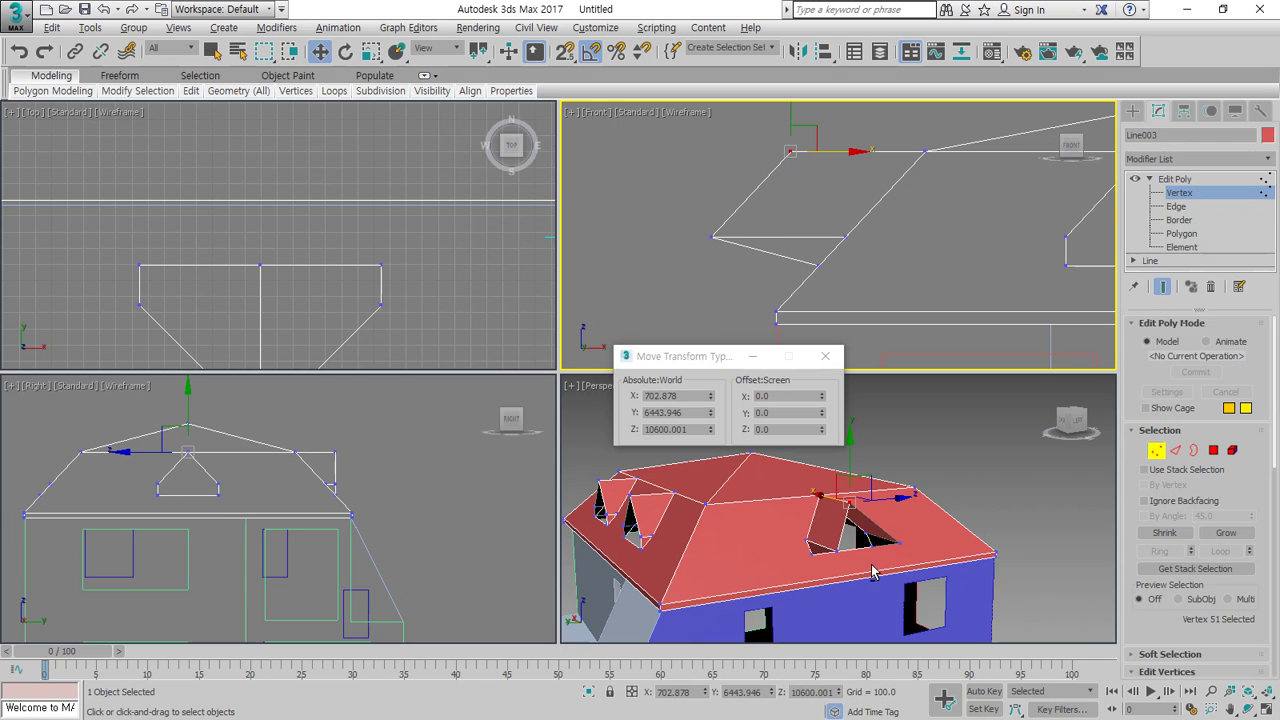
pyautogui.moveTo(871, 572)
pyautogui.keyDown('alt'); pyautogui.mouseDown(button='middle')
pyautogui.moveTo(878, 550)
pyautogui.moveTo(767, 565)
pyautogui.moveTo(878, 567)
pyautogui.mouseUp(button='middle'); pyautogui.keyUp('alt')
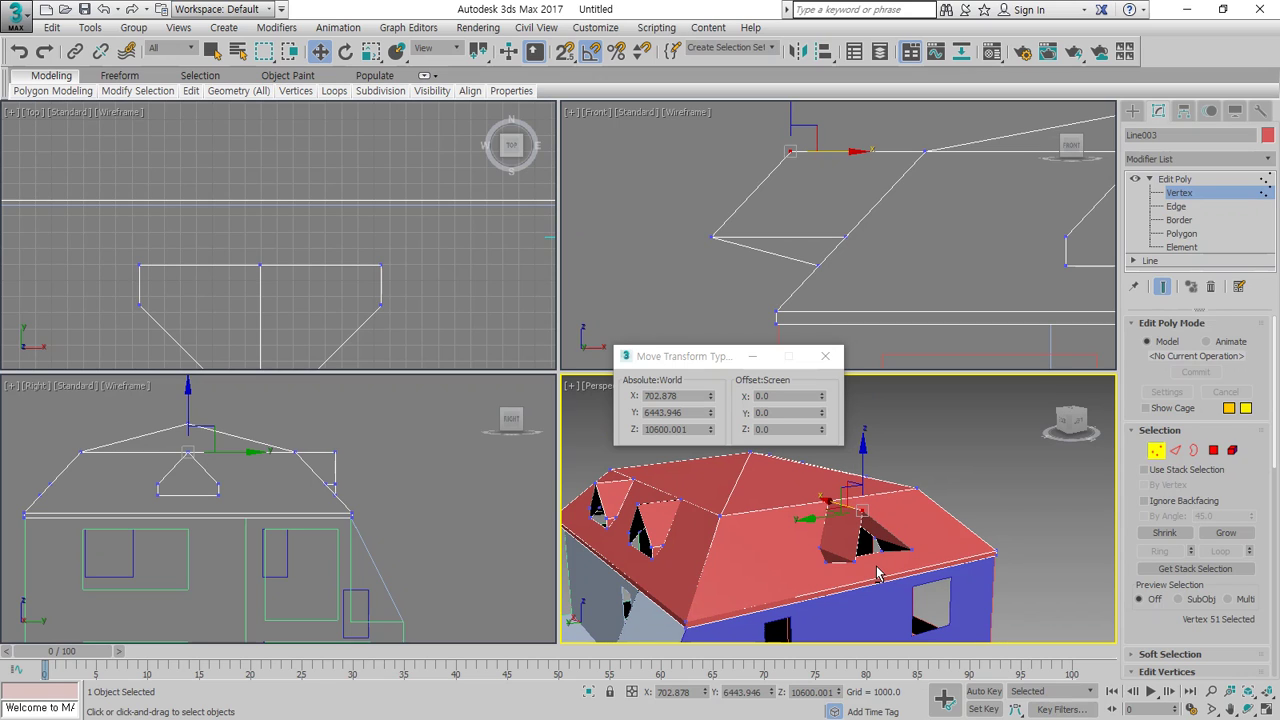
pyautogui.keyDown('ctrl'); pyautogui.moveTo(767, 221); pyautogui.dragTo(628, 291); pyautogui.keyUp('ctrl')
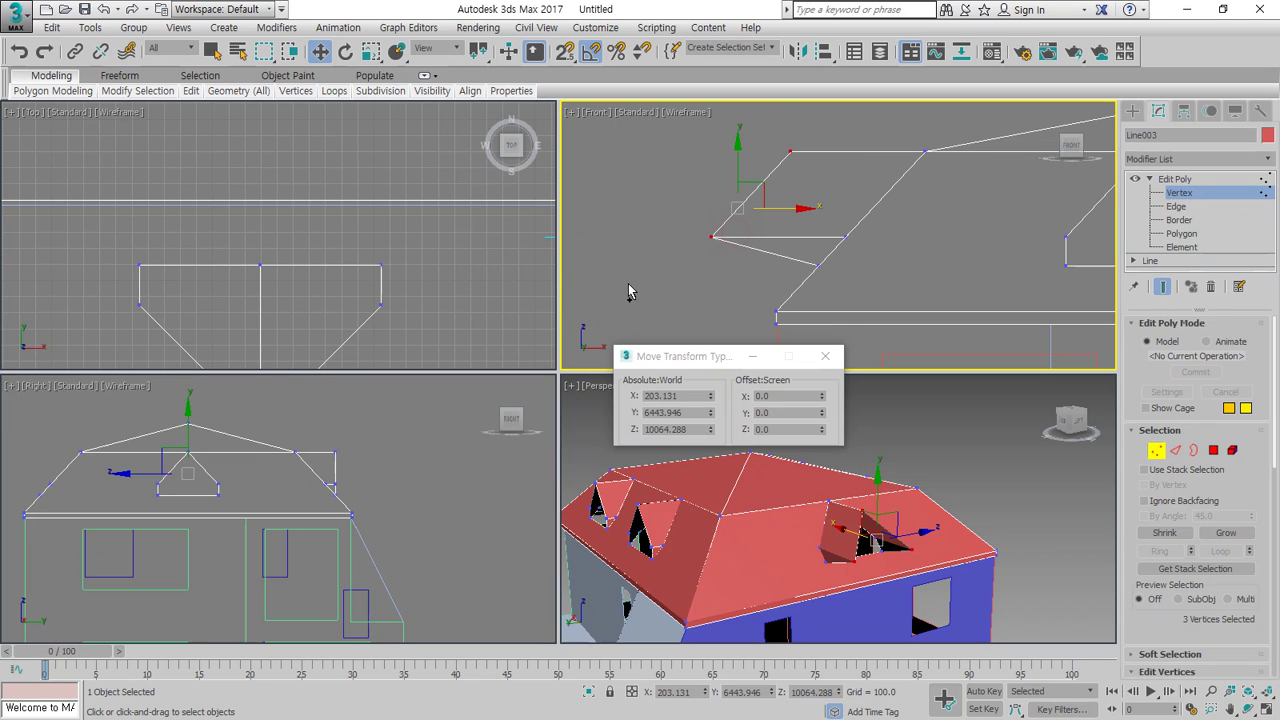
pyautogui.click(766, 263)
pyautogui.moveTo(740, 271); pyautogui.dragTo(657, 194)
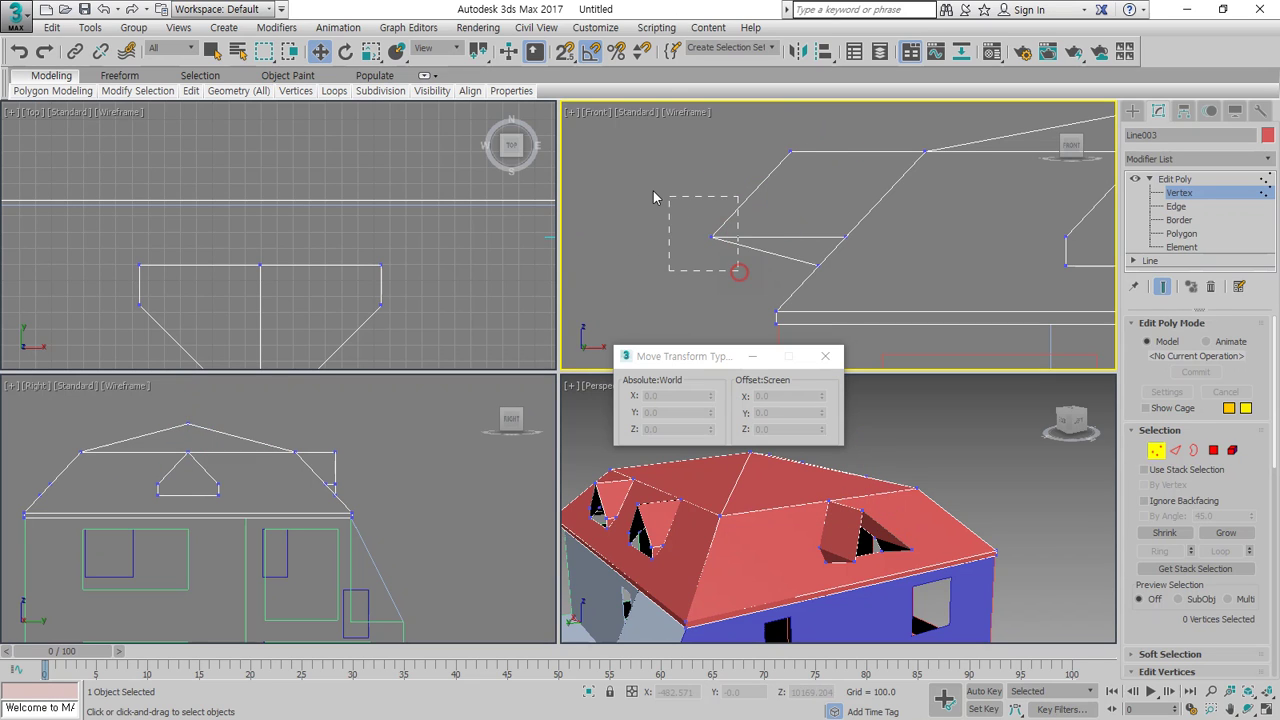
pyautogui.hotkey('ctrl', 'z')
pyautogui.hotkey('ctrl', 'z')
pyautogui.click(371, 51)
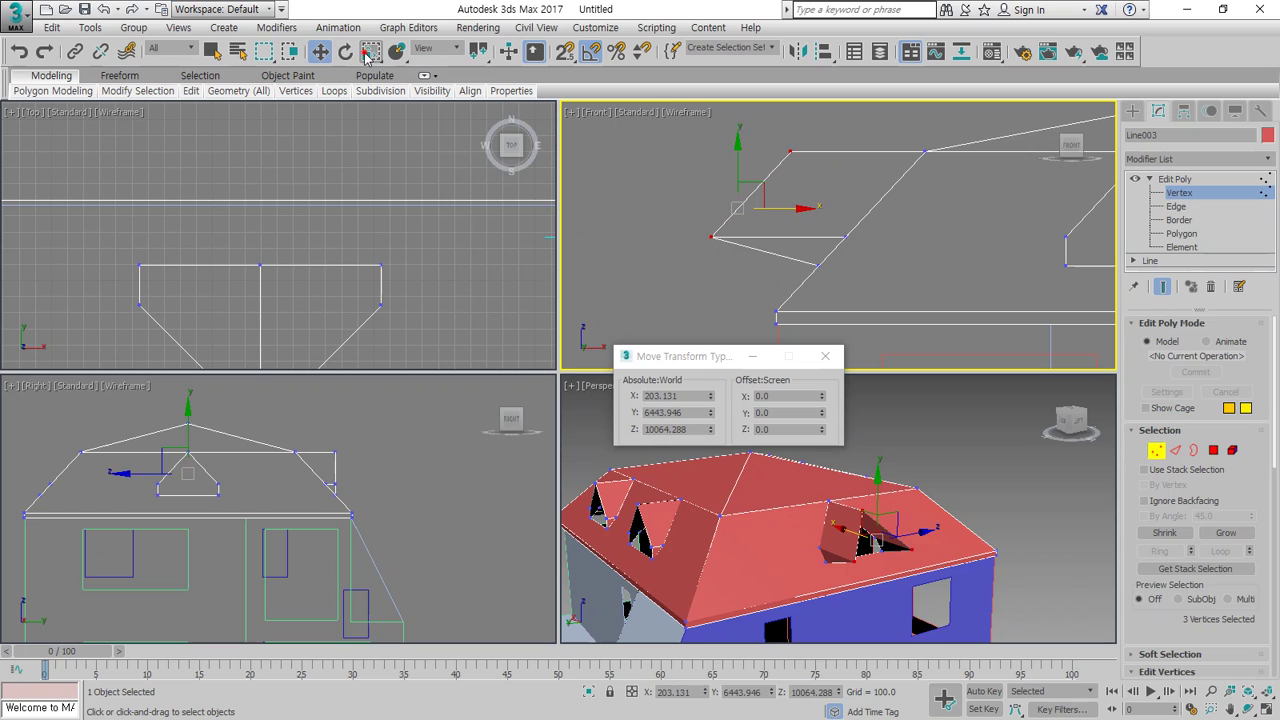
pyautogui.moveTo(789, 397); pyautogui.dragTo(738, 389)
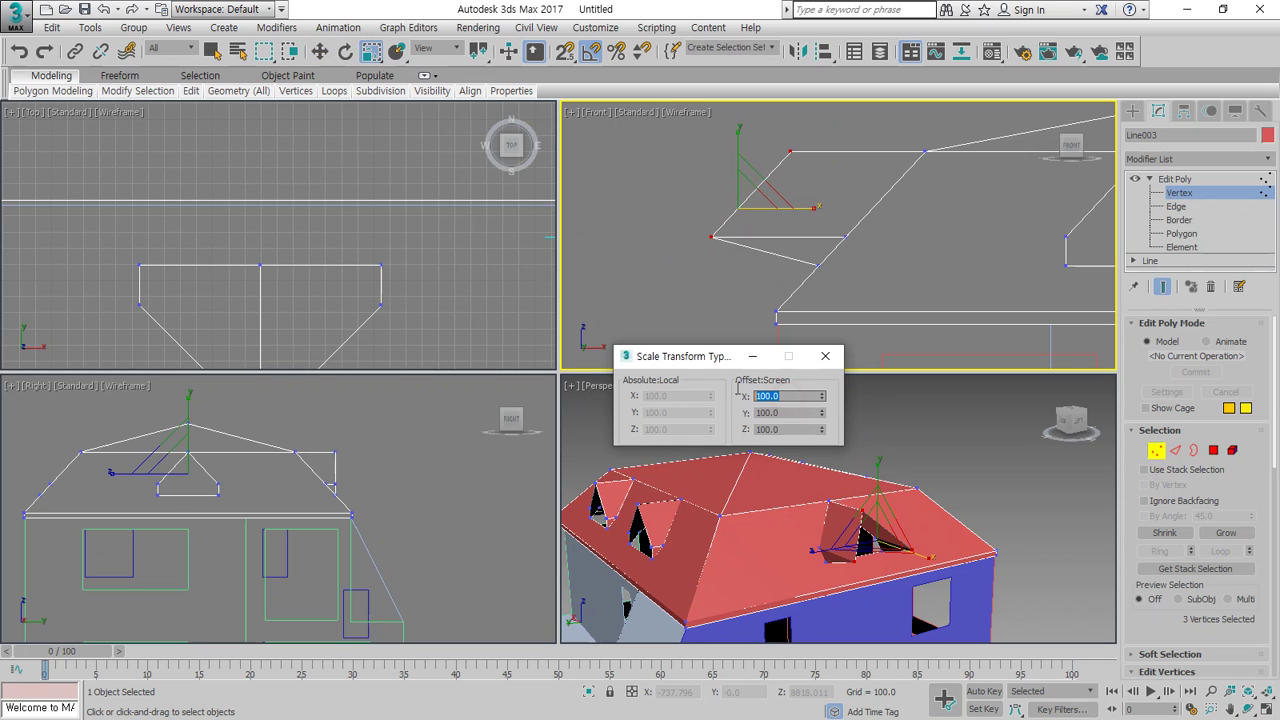
pyautogui.write('0')
pyautogui.press('Return')
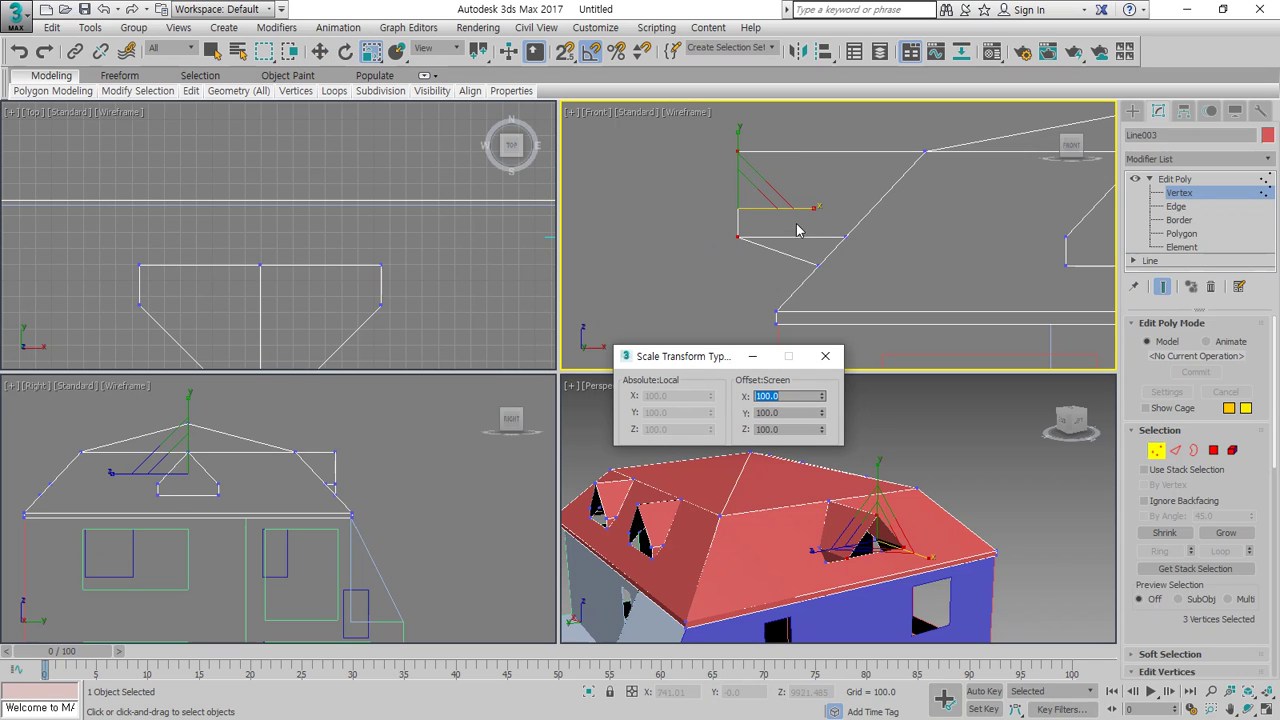
# Try to snap-move the third dormer's three front vertices inward along X to the opening's side corners
pyautogui.moveTo(323, 331); pyautogui.dragTo(383, 286, button='middle')
pyautogui.scroll(-5, 383, 286)
pyautogui.scroll(-5, 176, 288)
pyautogui.moveTo(197, 261); pyautogui.dragTo(306, 171, button='middle')
pyautogui.scroll(5, 218, 284)
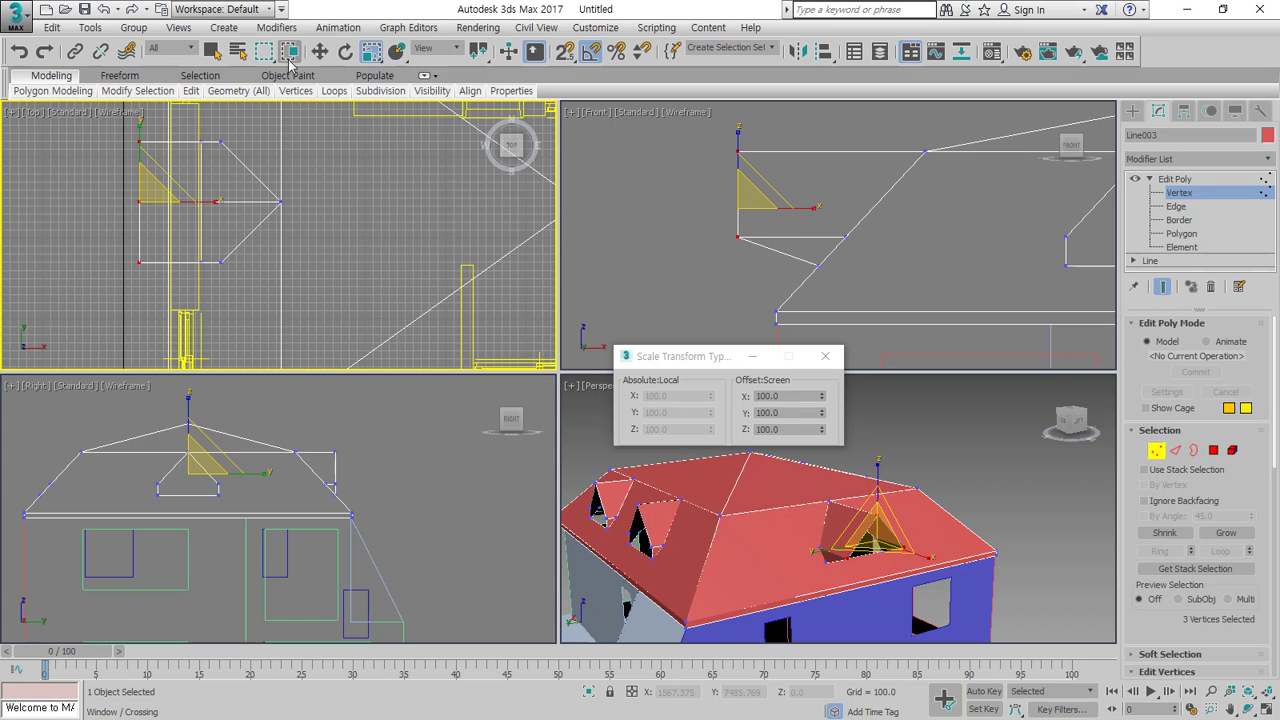
pyautogui.click(319, 51)
pyautogui.scroll(1, 170, 158)
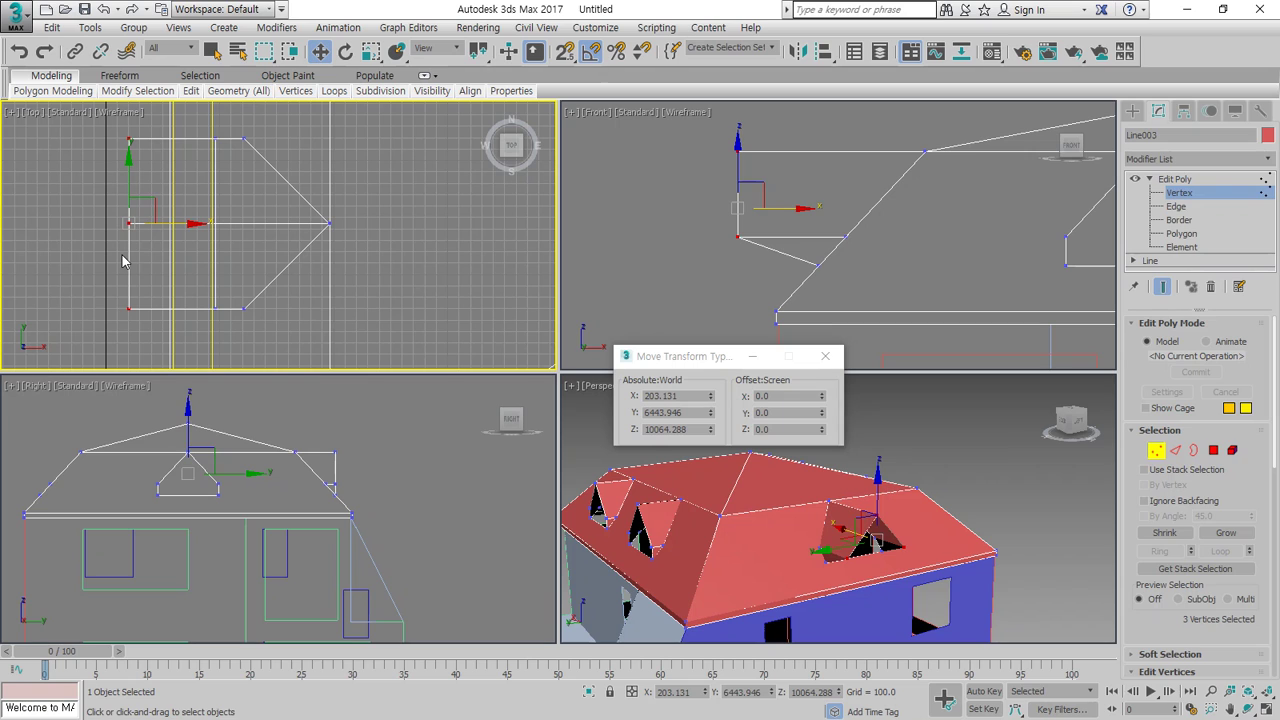
pyautogui.press('s')
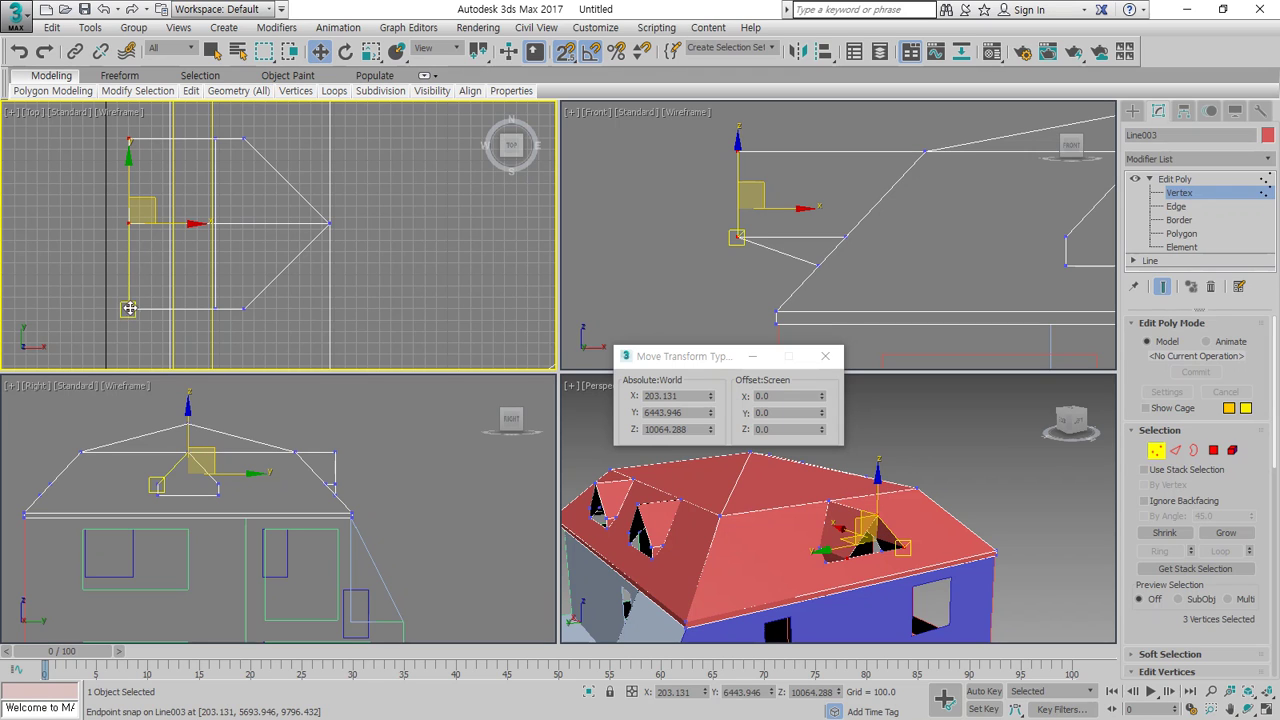
pyautogui.moveTo(129, 309); pyautogui.dragTo(230, 312)
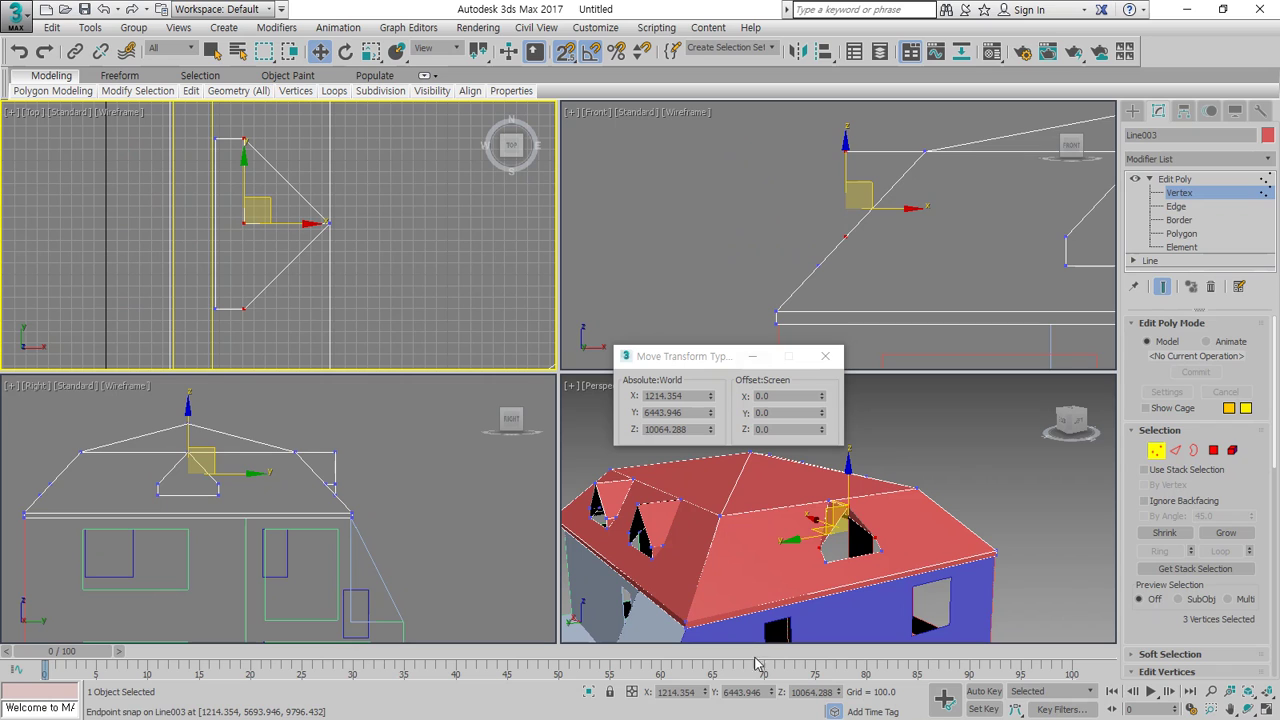
pyautogui.click(835, 535)
pyautogui.scroll(6, 845, 545)
pyautogui.scroll(-2, 847, 548)
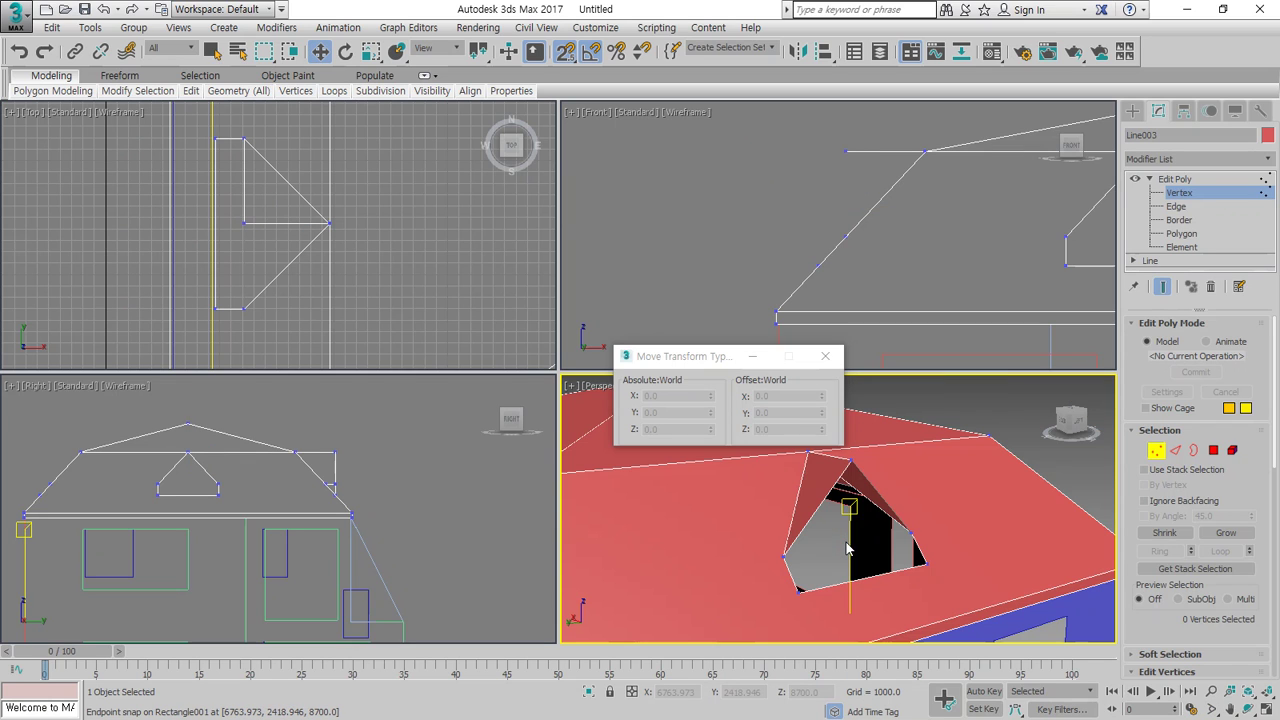
# Undo the vertex move, the X-axis scaling and the removal of the third dormer's two lowest outer vertices
pyautogui.hotkey('ctrl', 'z')
pyautogui.hotkey('ctrl', 'z')
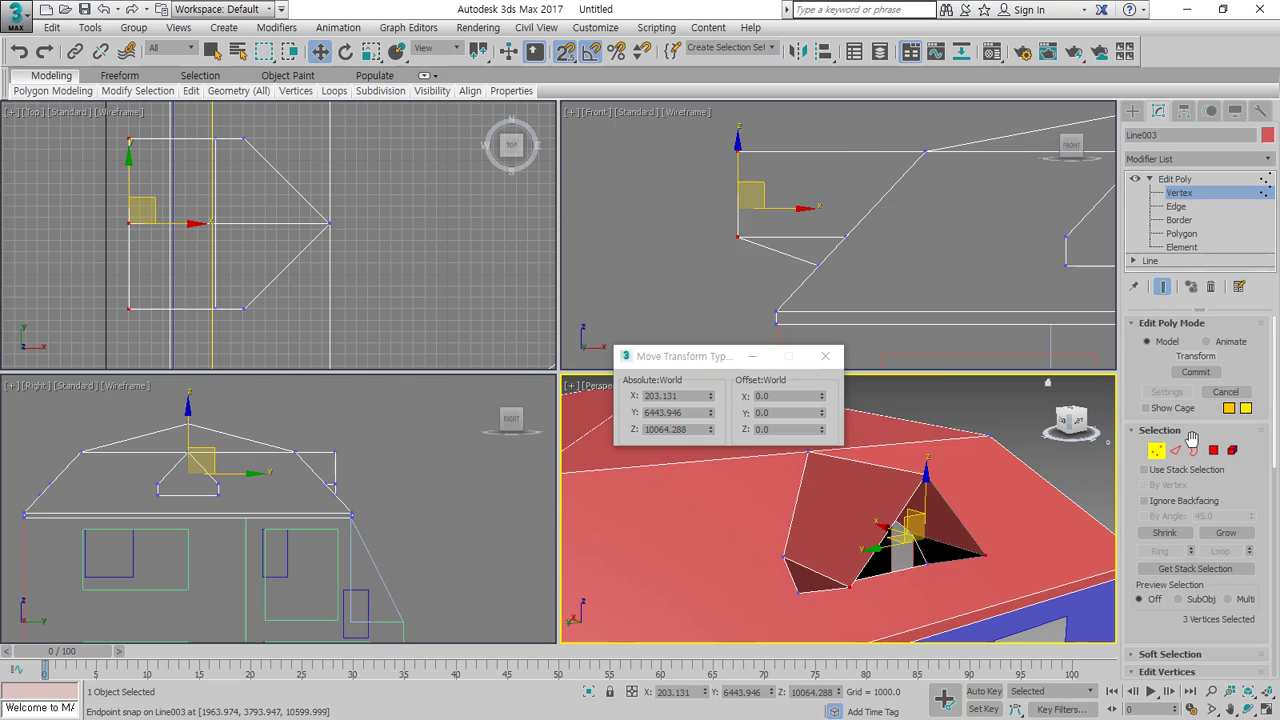
pyautogui.hotkey('ctrl', 'z')
pyautogui.hotkey('ctrl', 'z')
pyautogui.hotkey('ctrl', 'z')
pyautogui.hotkey('ctrl', 'z')
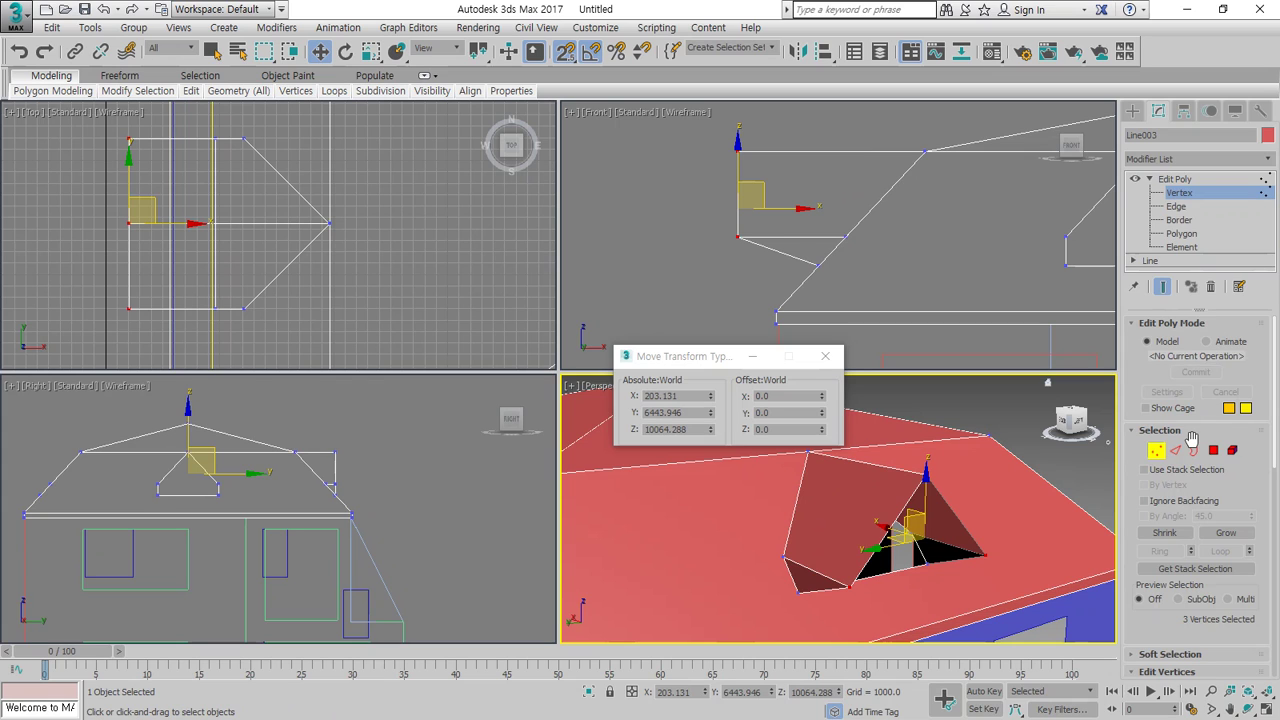
pyautogui.hotkey('ctrl', 'z')
pyautogui.hotkey('ctrl', 'z')
pyautogui.hotkey('ctrl', 'z')
pyautogui.hotkey('ctrl', 'z')
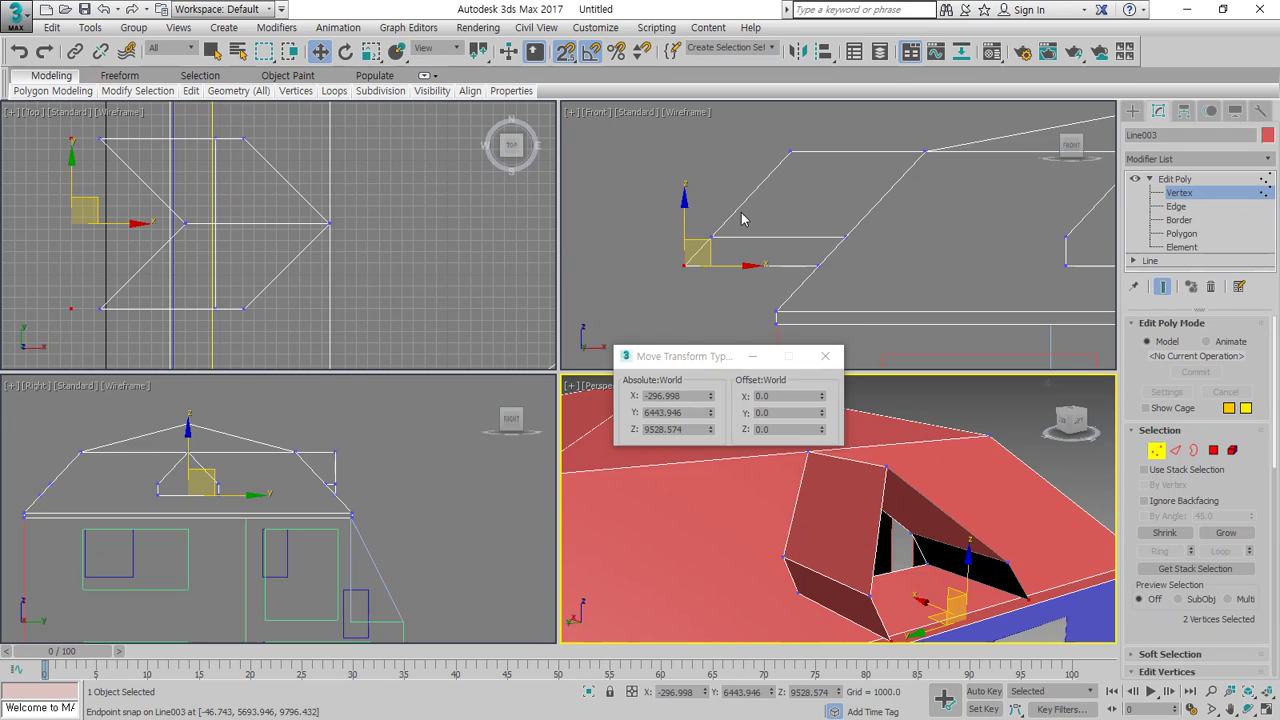
# Select all five front vertices of the third dormer and scale them to 0 along the screen X axis
pyautogui.click(737, 250)
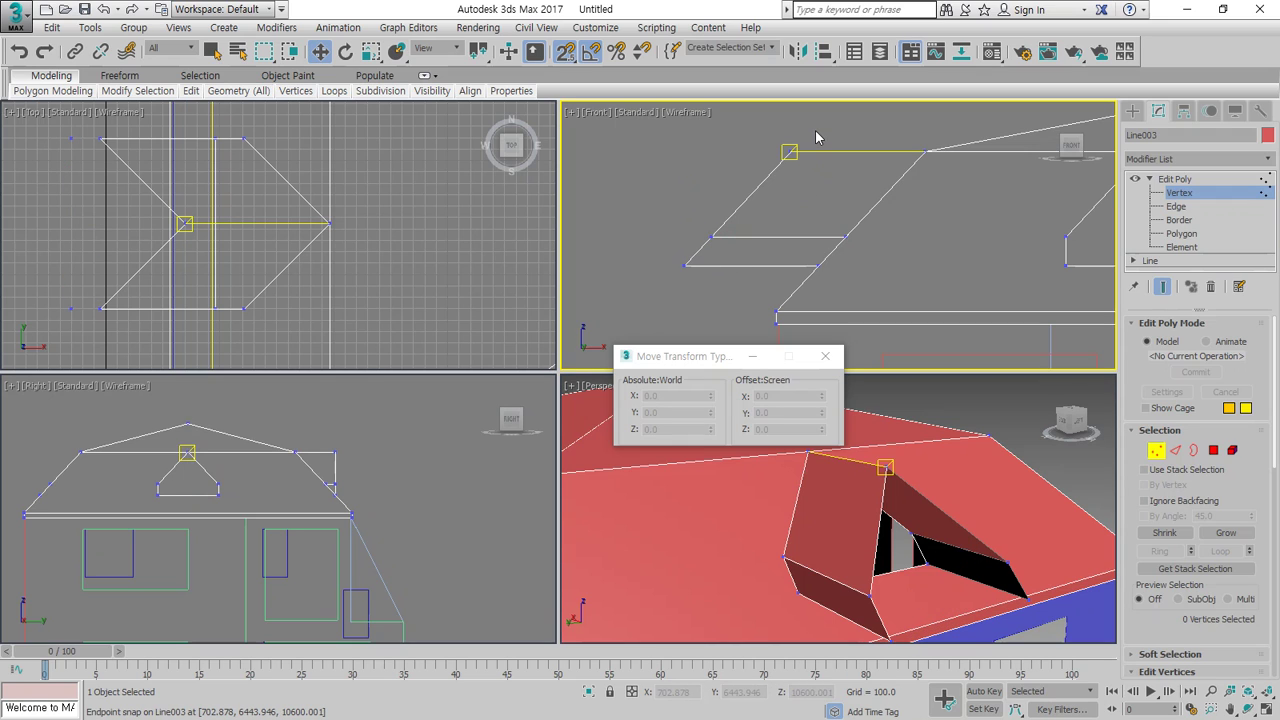
pyautogui.moveTo(815, 131); pyautogui.dragTo(775, 164)
pyautogui.keyDown('ctrl'); pyautogui.moveTo(740, 203); pyautogui.dragTo(676, 254); pyautogui.keyUp('ctrl')
pyautogui.keyDown('ctrl'); pyautogui.moveTo(711, 298); pyautogui.dragTo(679, 261); pyautogui.keyUp('ctrl')
pyautogui.click(370, 51)
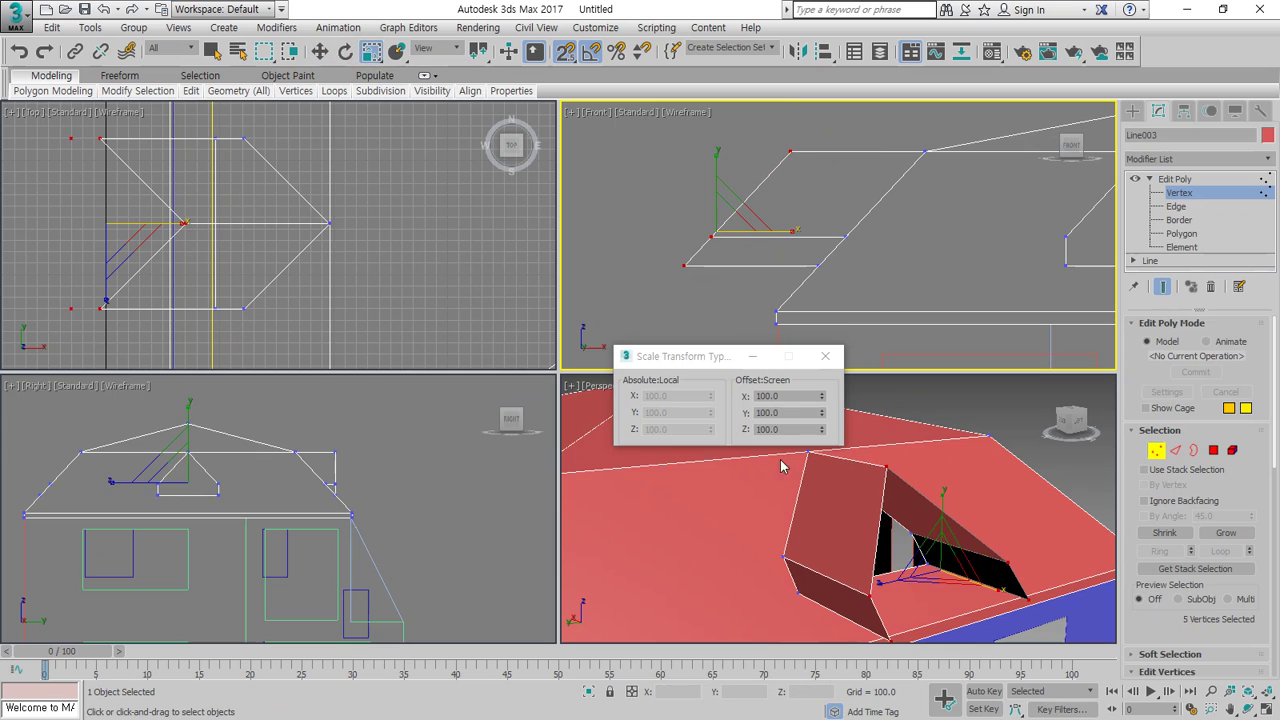
pyautogui.doubleClick(787, 395)
pyautogui.write('0')
pyautogui.press('Return')
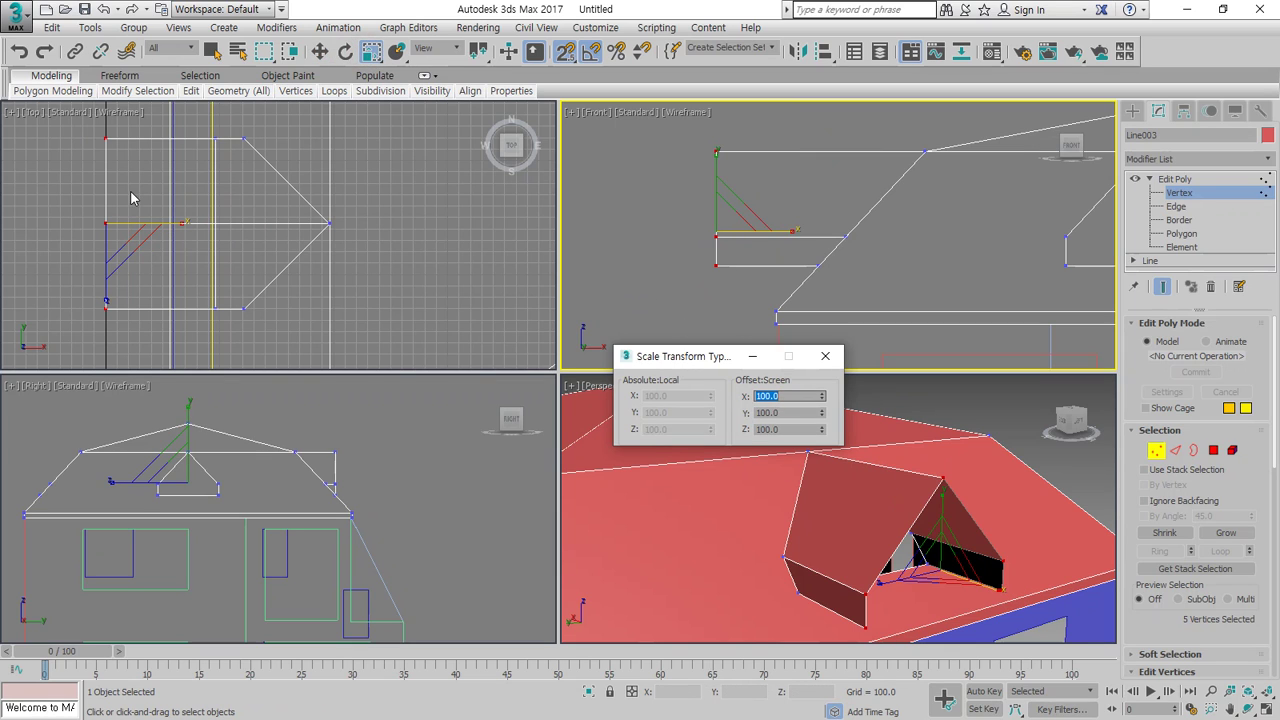
# Lock the selection and snap-move the five front vertices along X into line with the opening's bottom edge, then deselect them
pyautogui.click(320, 51)
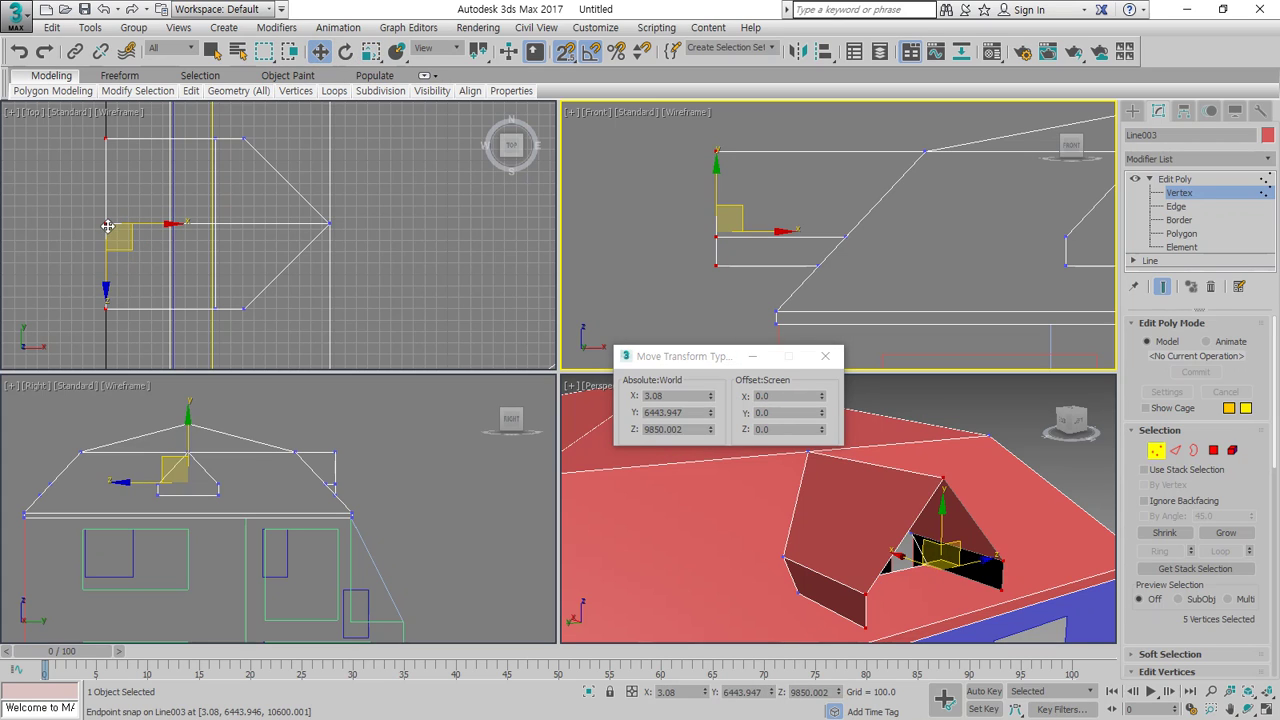
pyautogui.rightClick(108, 253)
pyautogui.press('space')
pyautogui.press('s')
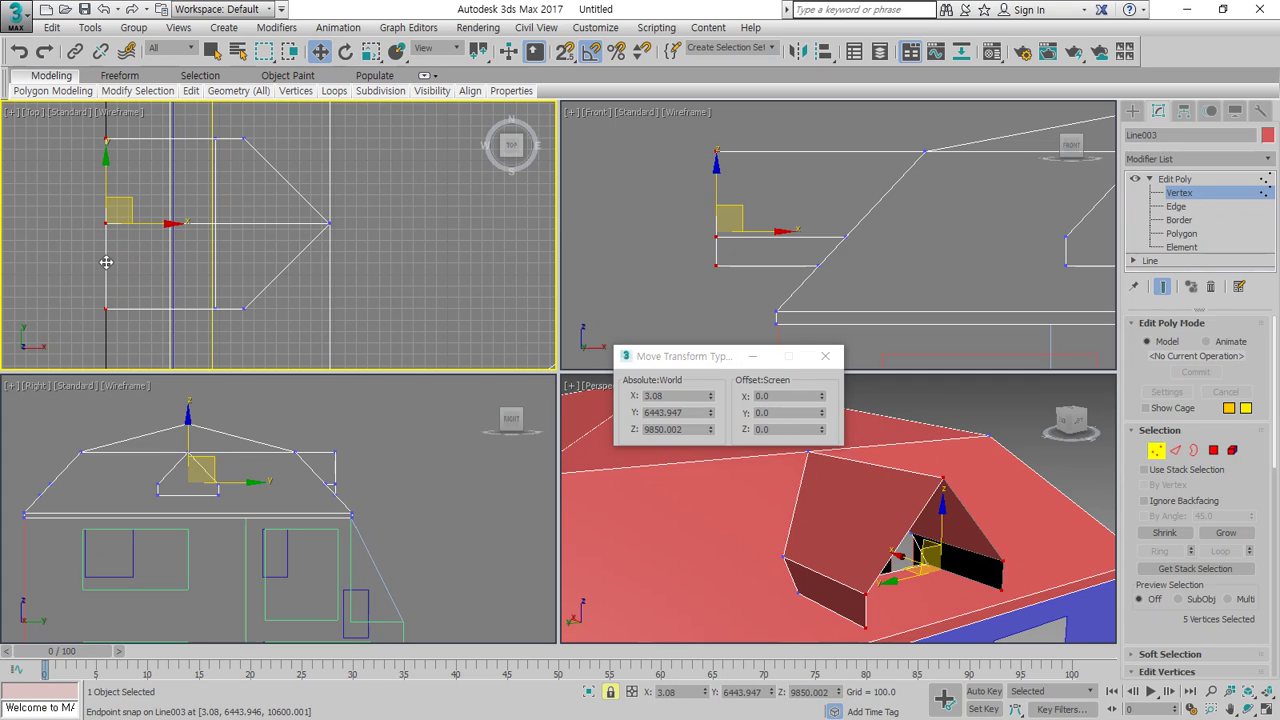
pyautogui.press('s')
pyautogui.moveTo(134, 222); pyautogui.dragTo(233, 230)
pyautogui.scroll(5, 217, 290)
pyautogui.moveTo(231, 275); pyautogui.dragTo(256, 213, button='middle')
pyautogui.moveTo(256, 288); pyautogui.dragTo(236, 277)
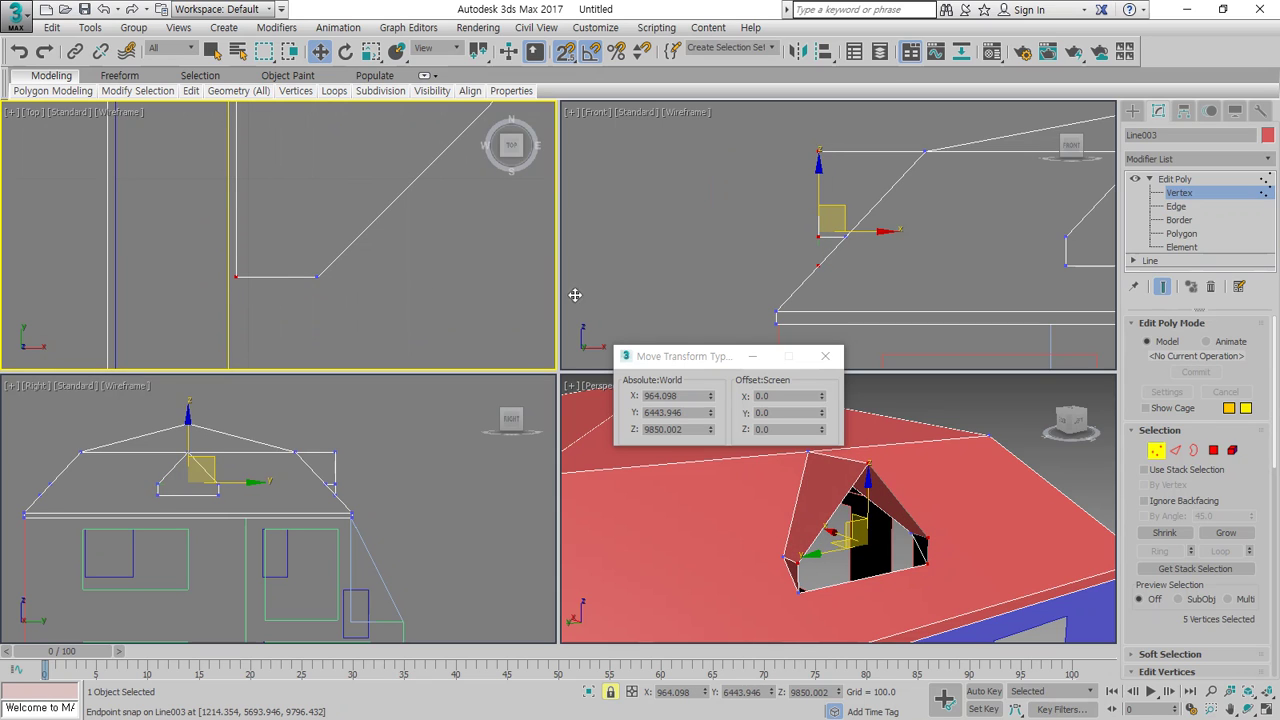
pyautogui.rightClick(698, 289)
pyautogui.click(680, 294)
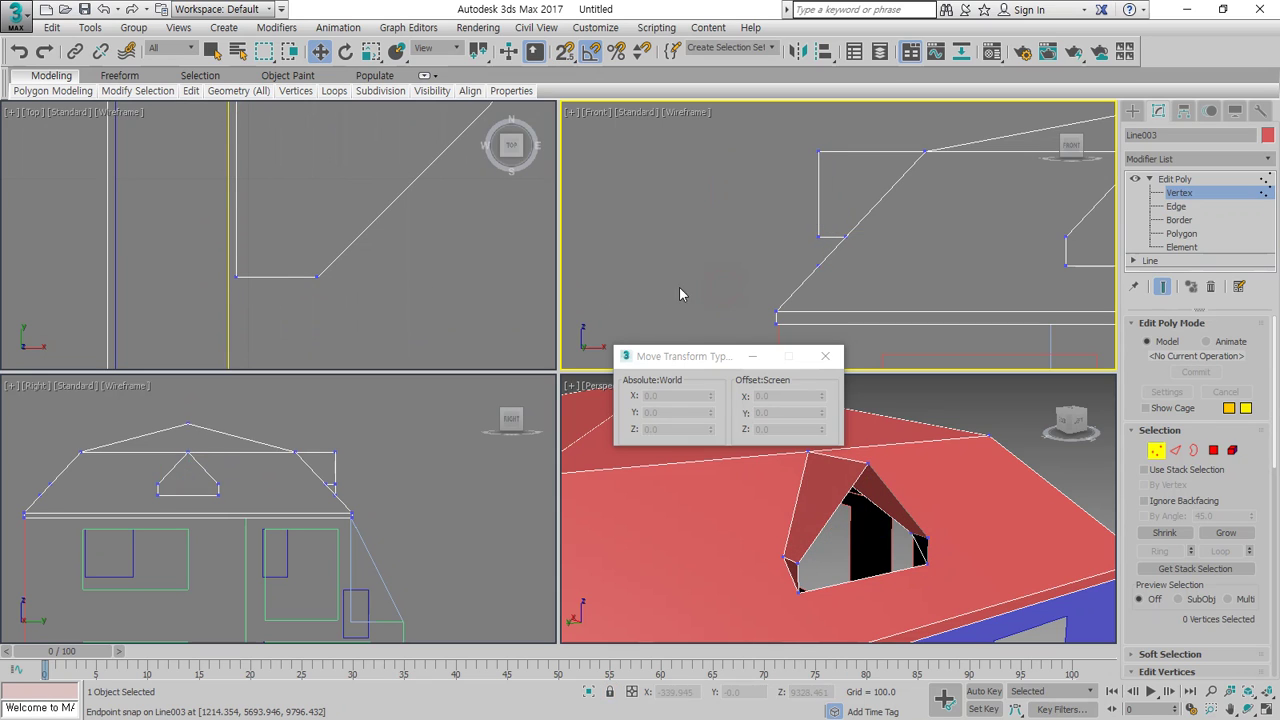
# Select all edges except the bottom one on the two side-by-side window openings and extrude them horizontally outward
pyautogui.keyDown('alt'); pyautogui.moveTo(1005, 575); pyautogui.dragTo(882, 571, button='middle'); pyautogui.keyUp('alt')
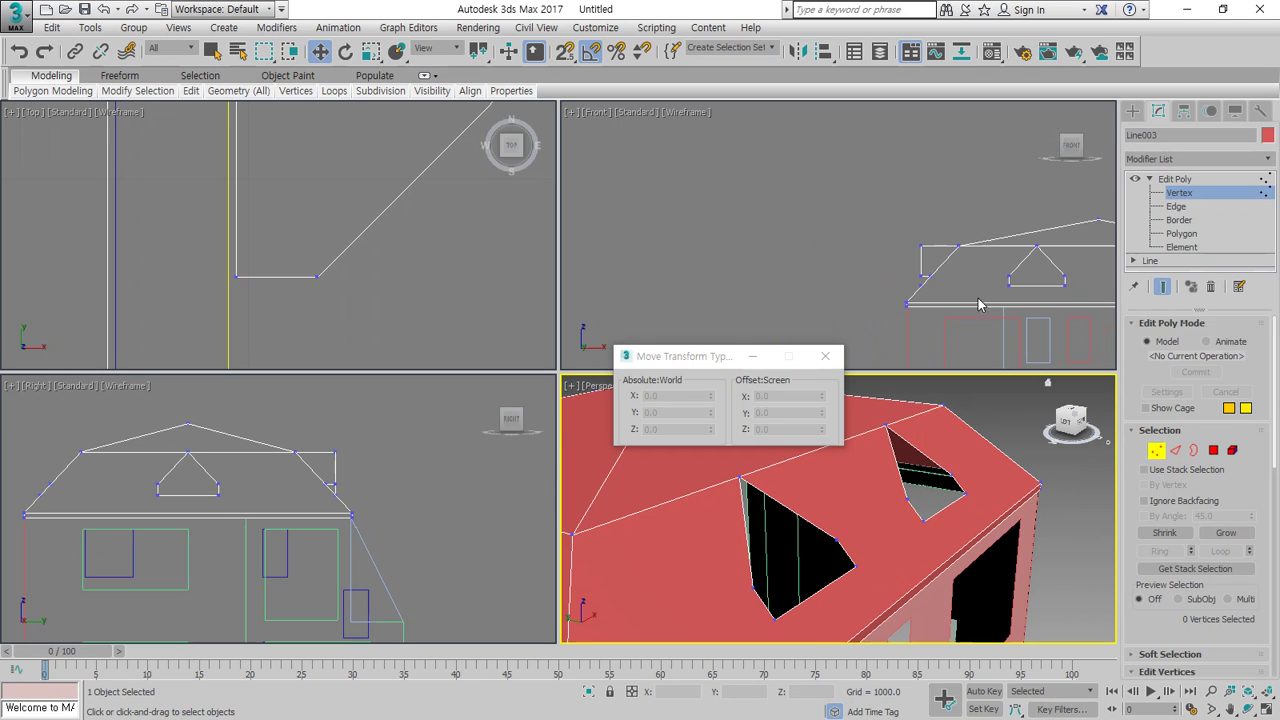
pyautogui.click(1175, 450)
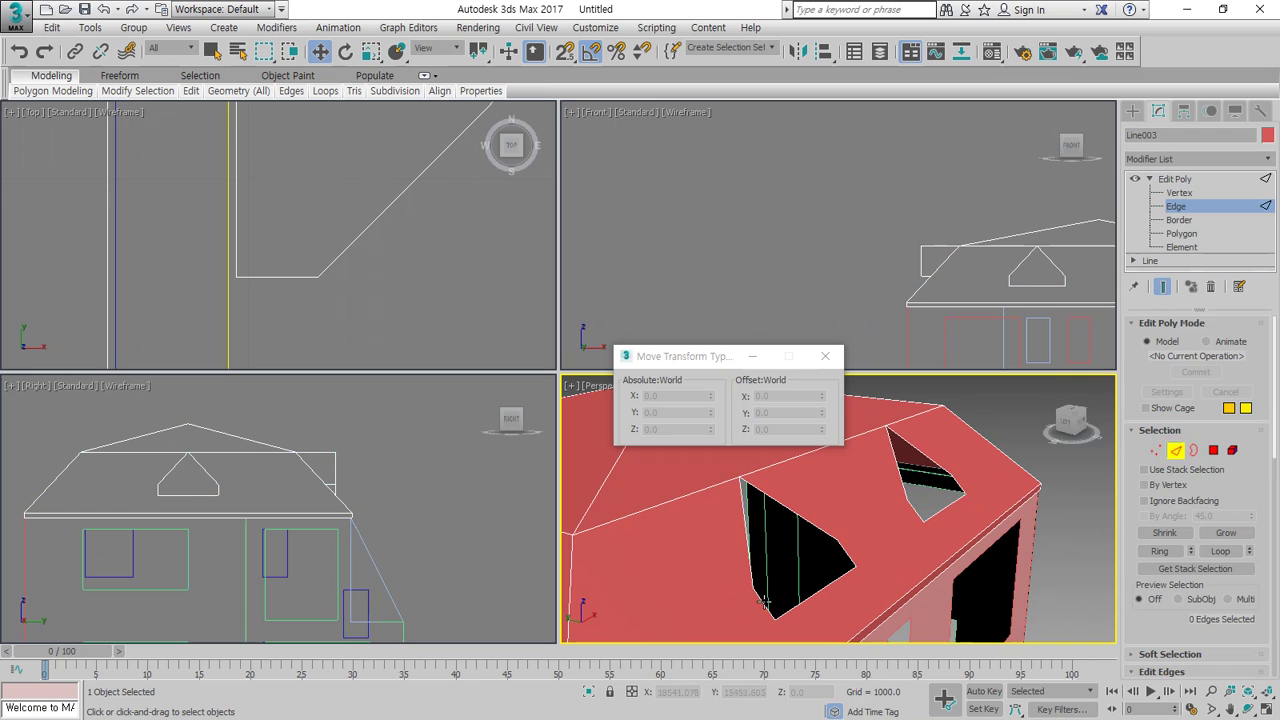
pyautogui.click(764, 602)
pyautogui.keyDown('ctrl'); pyautogui.click(748, 543); pyautogui.keyUp('ctrl')
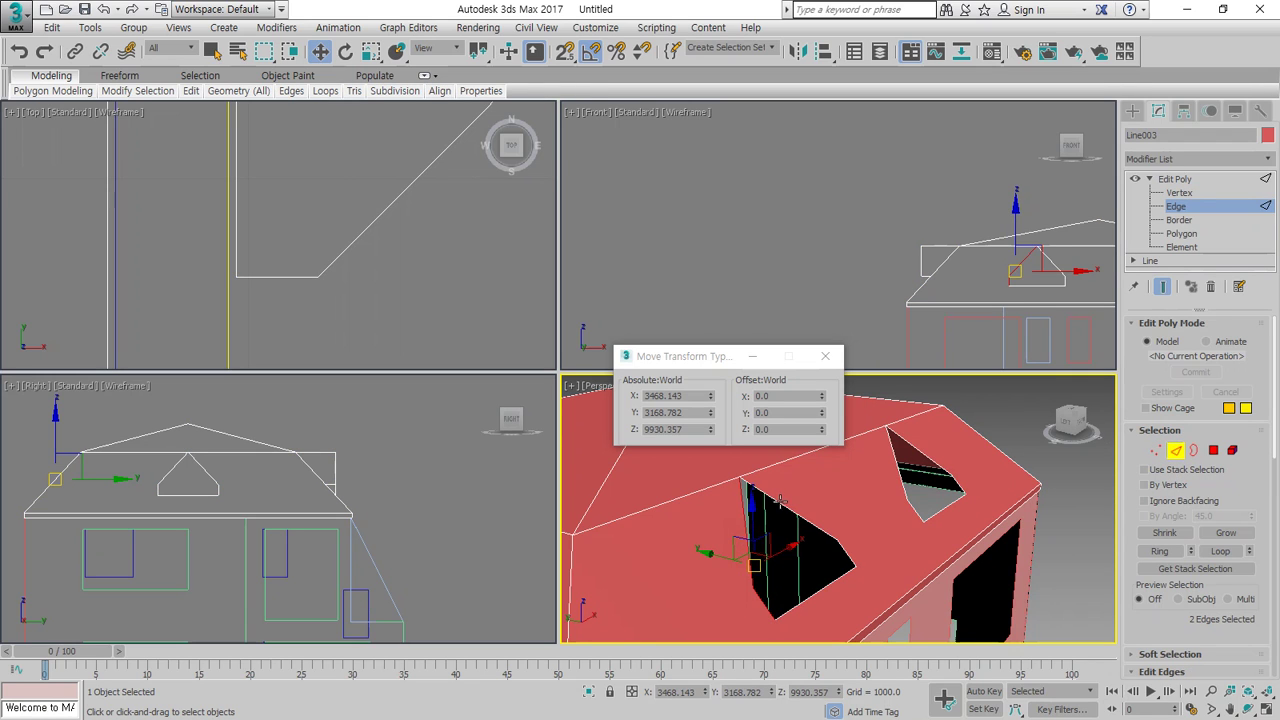
pyautogui.keyDown('ctrl'); pyautogui.click(780, 506); pyautogui.keyUp('ctrl')
pyautogui.keyDown('ctrl'); pyautogui.click(846, 553); pyautogui.keyUp('ctrl')
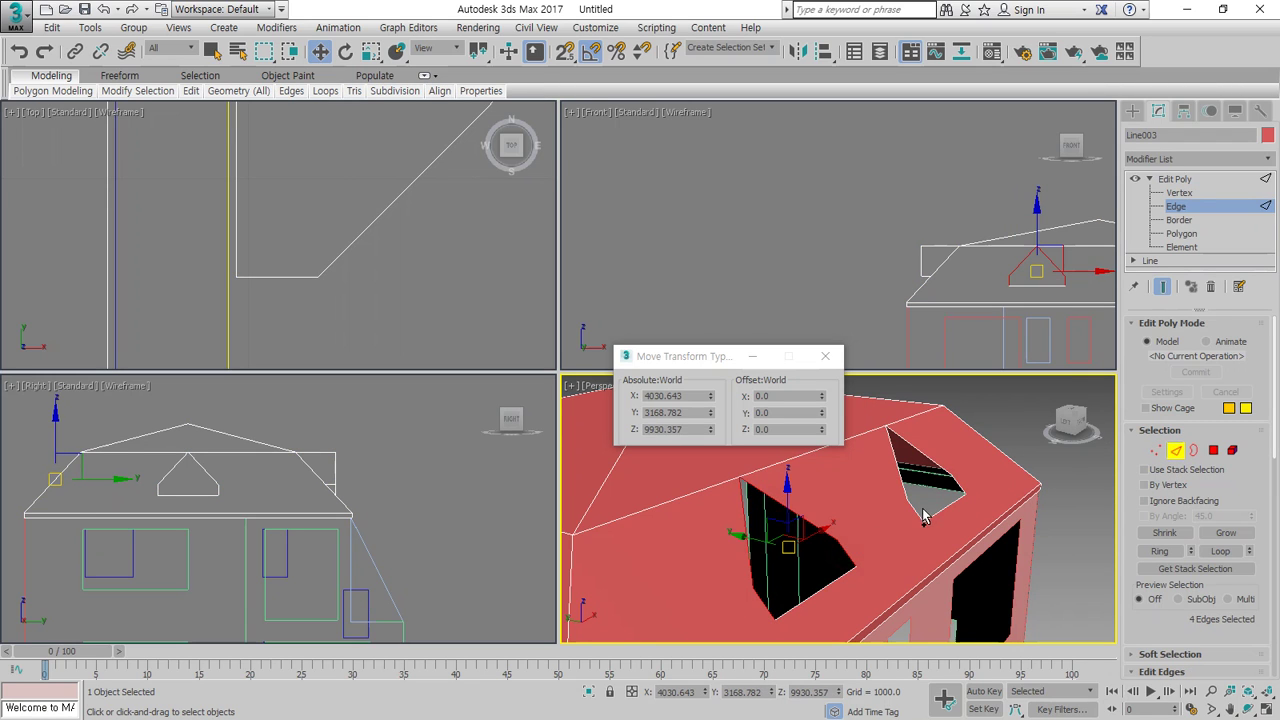
pyautogui.keyDown('ctrl'); pyautogui.click(911, 510); pyautogui.keyUp('ctrl')
pyautogui.keyDown('ctrl'); pyautogui.click(903, 483); pyautogui.keyUp('ctrl')
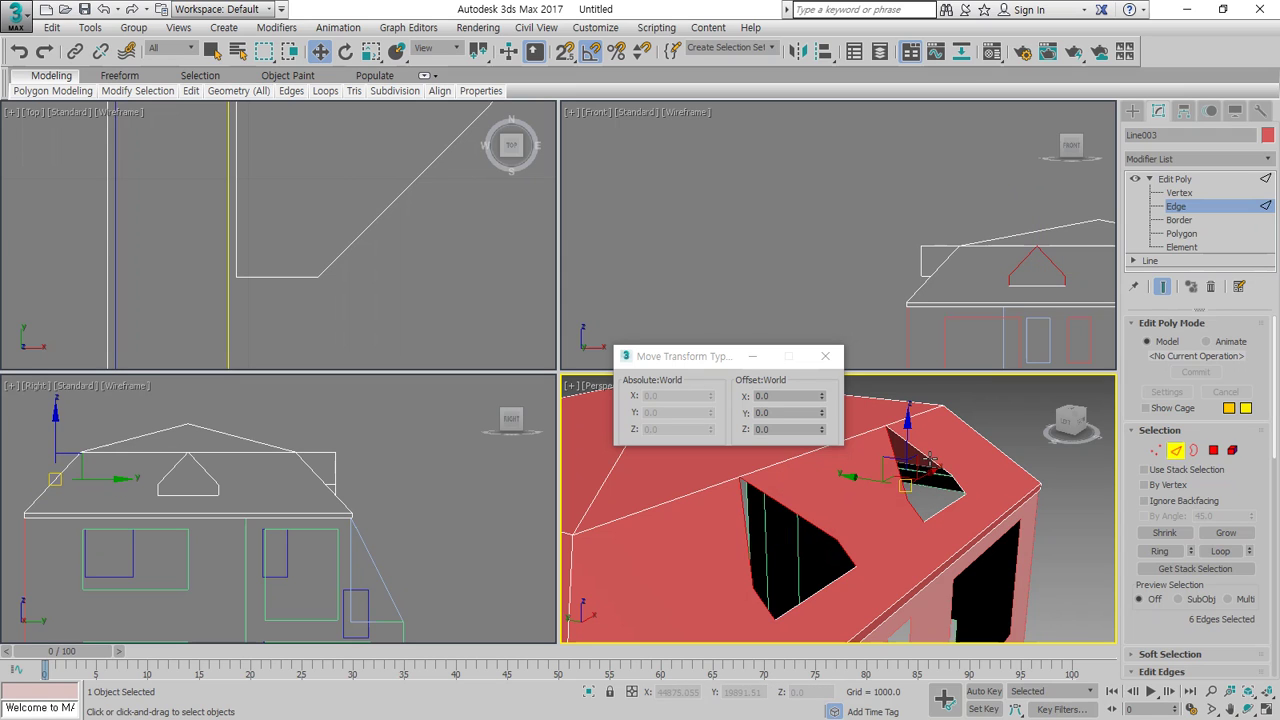
pyautogui.keyDown('ctrl'); pyautogui.click(930, 459); pyautogui.keyUp('ctrl')
pyautogui.keyDown('ctrl'); pyautogui.click(955, 497); pyautogui.keyUp('ctrl')
pyautogui.scroll(5, 315, 488)
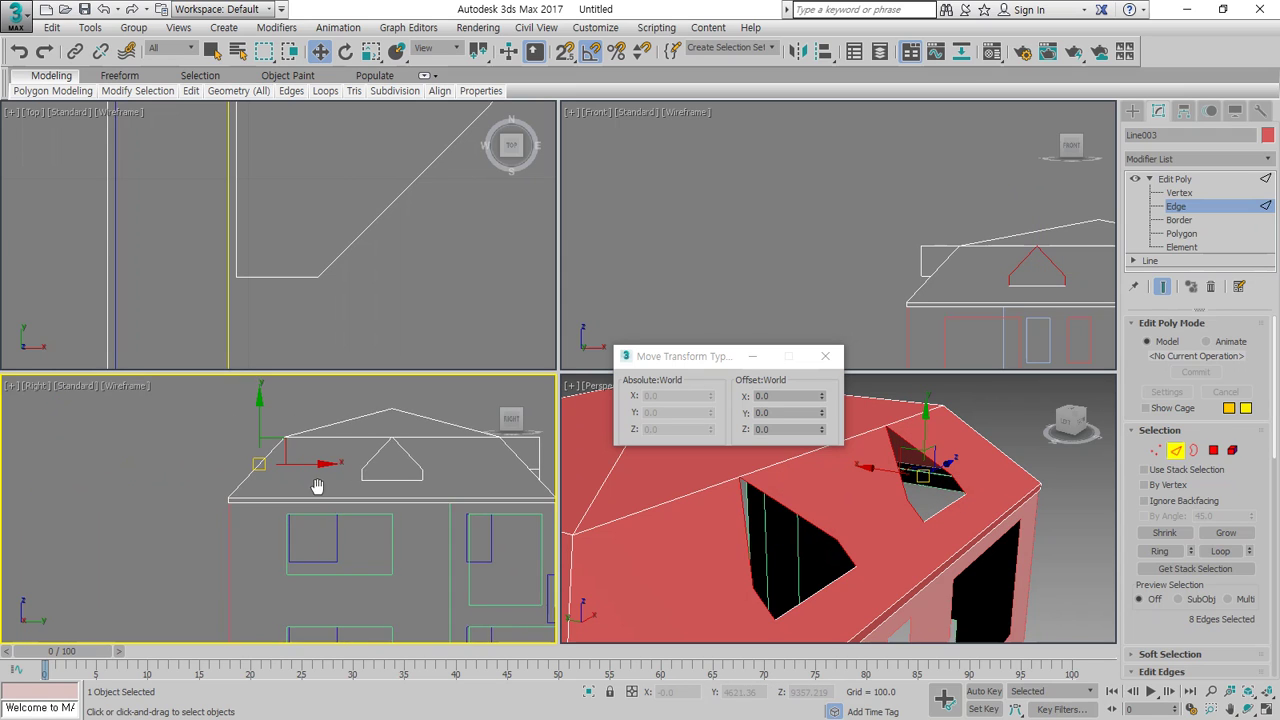
pyautogui.moveTo(195, 450); pyautogui.dragTo(338, 511, button='middle')
pyautogui.keyDown('shift'); pyautogui.moveTo(406, 506); pyautogui.dragTo(271, 505); pyautogui.keyUp('shift')
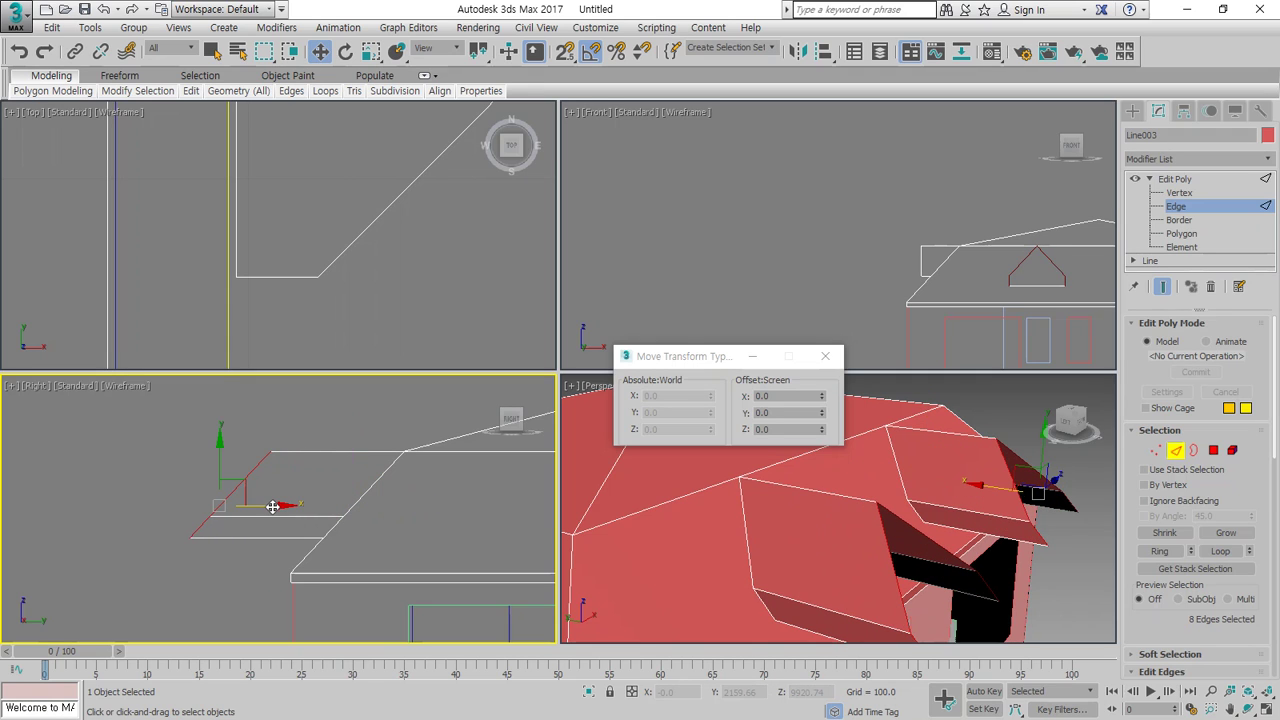
# Select the ten outer vertices of the two new dormers and scale them to 0 along the screen X axis
pyautogui.press('1')
pyautogui.moveTo(283, 425); pyautogui.dragTo(126, 572)
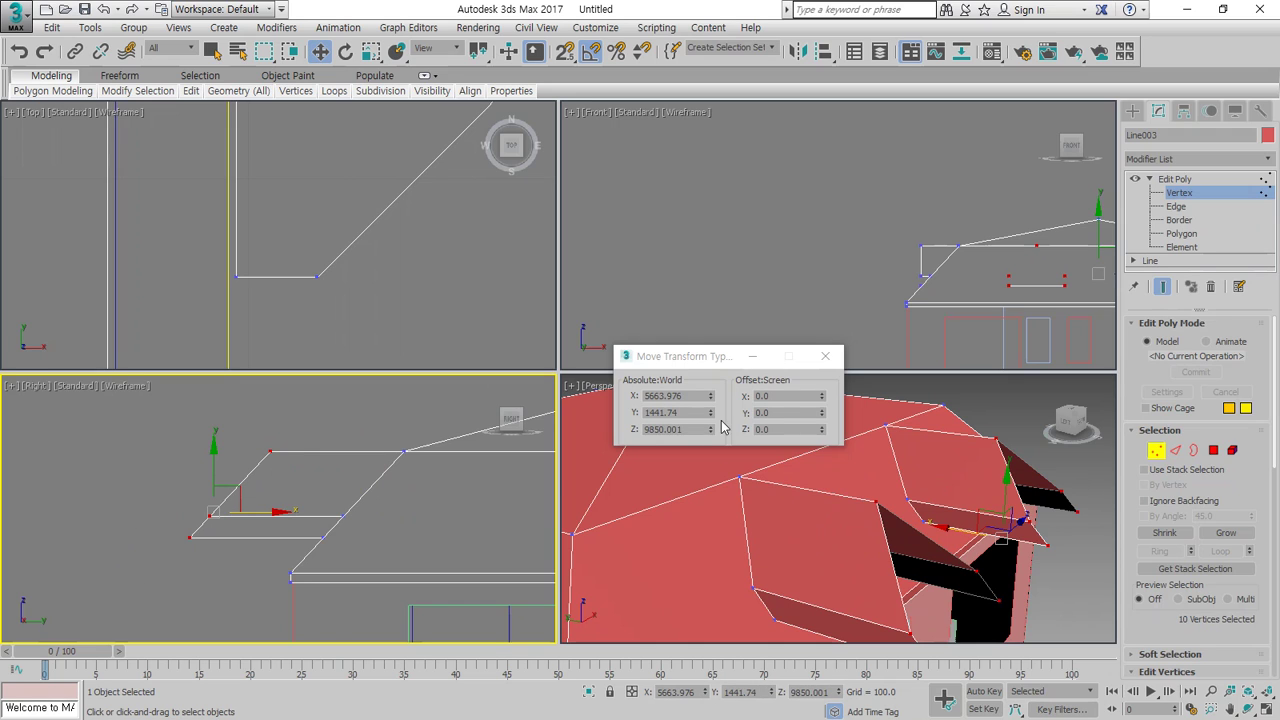
pyautogui.click(792, 412)
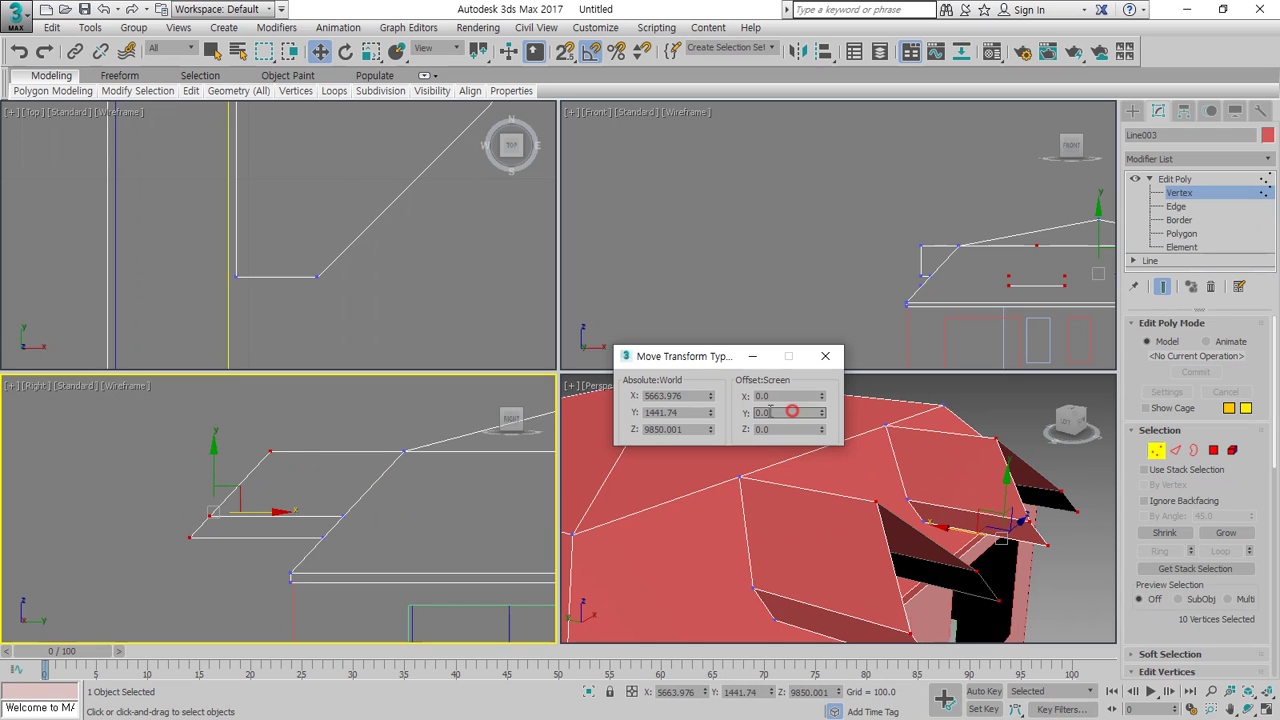
pyautogui.click(370, 51)
pyautogui.click(786, 396)
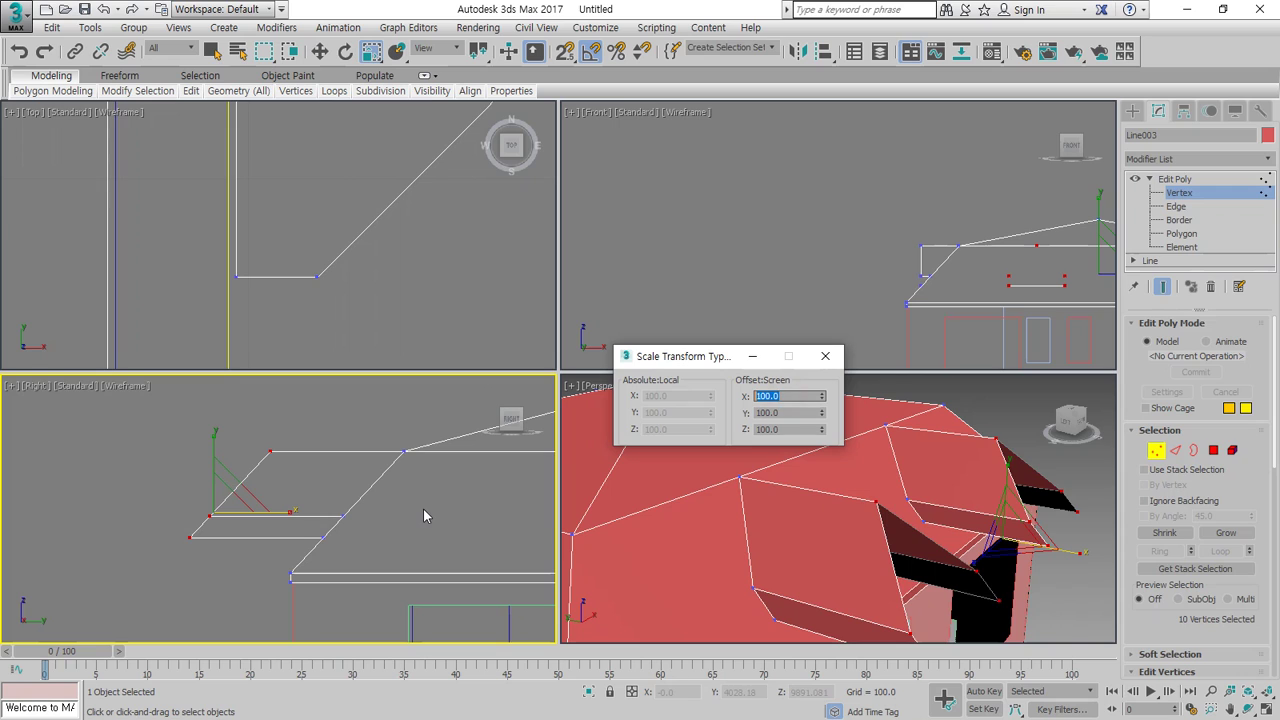
pyautogui.write('0')
pyautogui.press('Return')
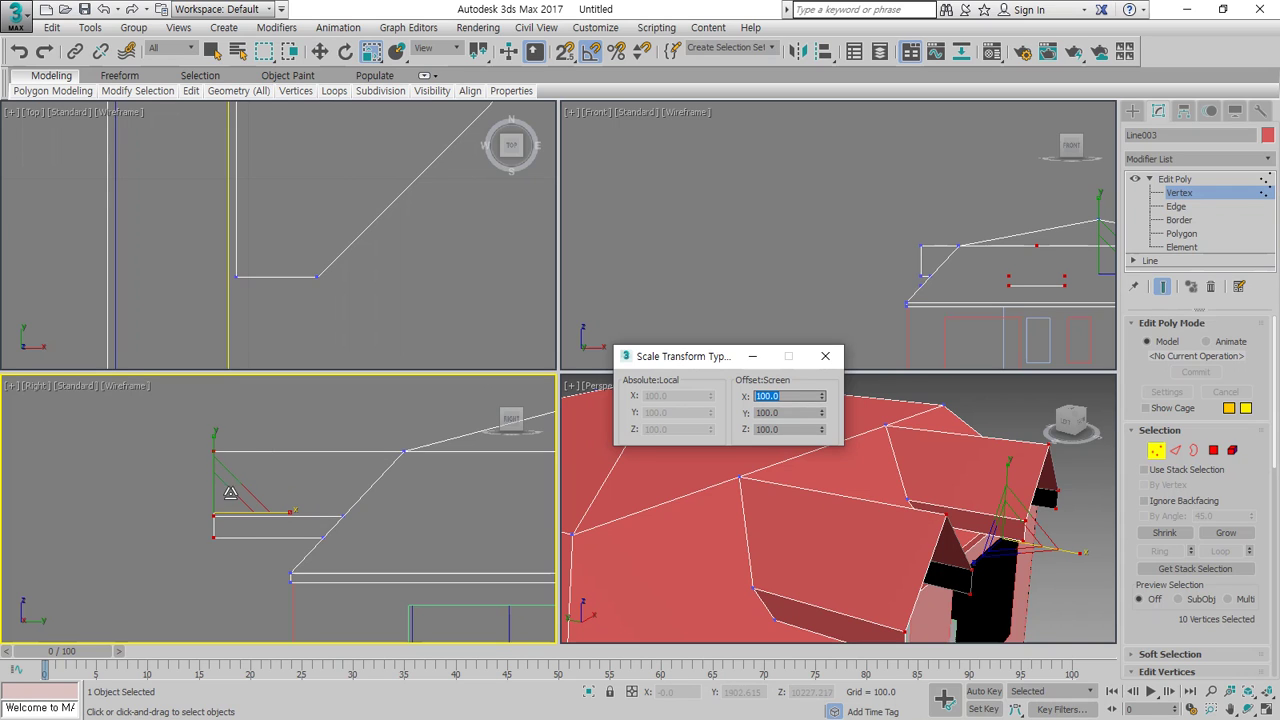
# Lock the selection and snap-move the ten front vertices horizontally into line with the openings' bottom edges
pyautogui.rightClick(226, 556)
pyautogui.click(230, 566)
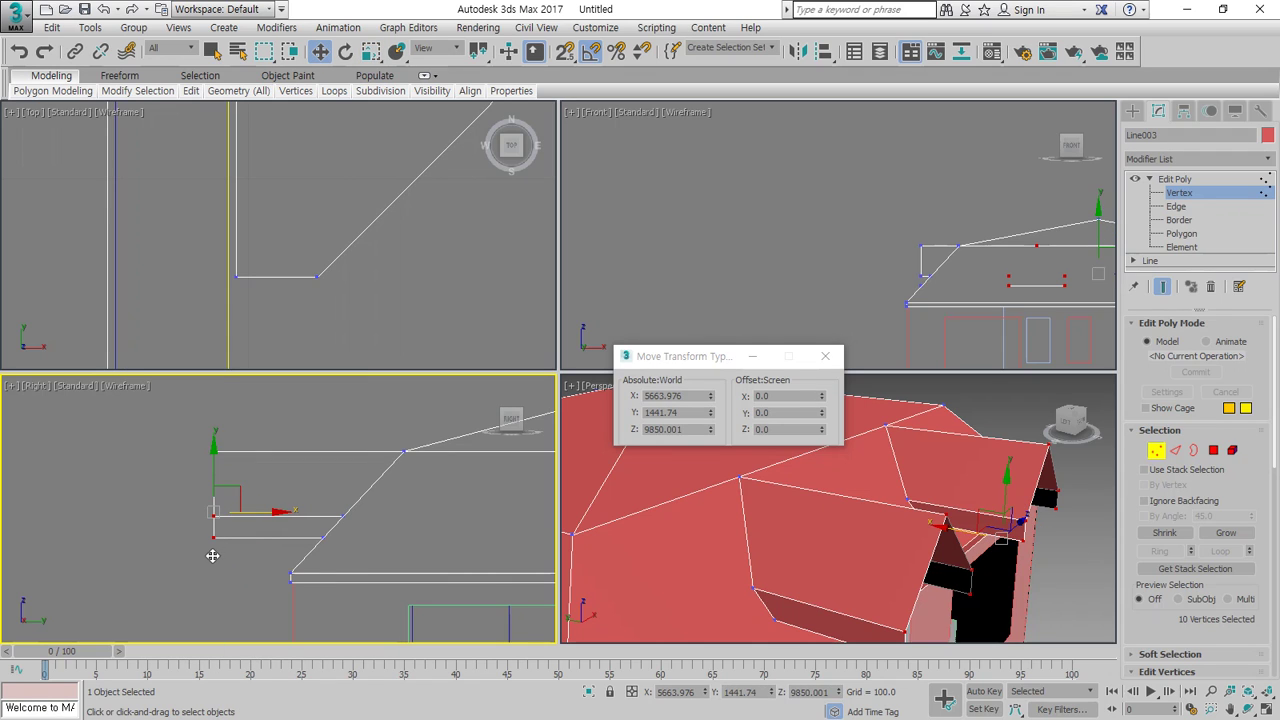
pyautogui.press('s')
pyautogui.moveTo(214, 537); pyautogui.dragTo(329, 531)
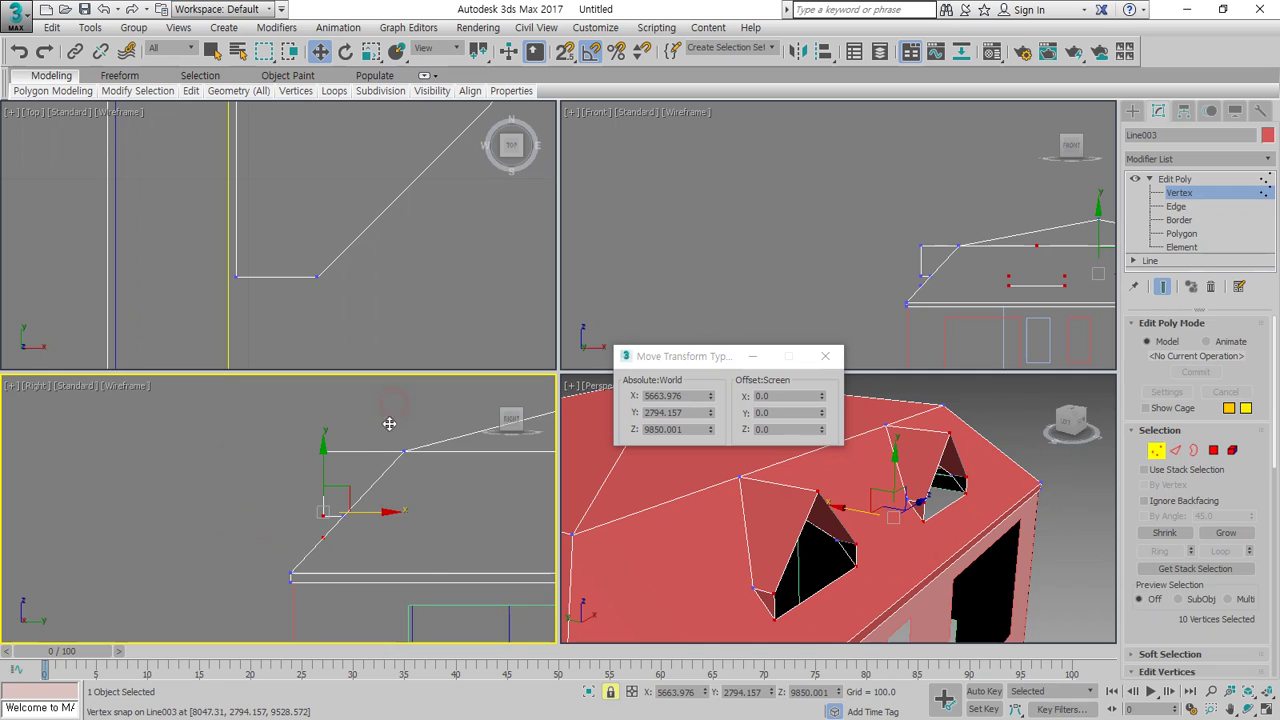
pyautogui.press('space')
pyautogui.click(394, 423)
# Select the border of the window opening on the remaining roof side and extrude it horizontally outward by about 1516 units
pyautogui.keyDown('alt'); pyautogui.moveTo(897, 556); pyautogui.dragTo(878, 494, button='middle'); pyautogui.keyUp('alt')
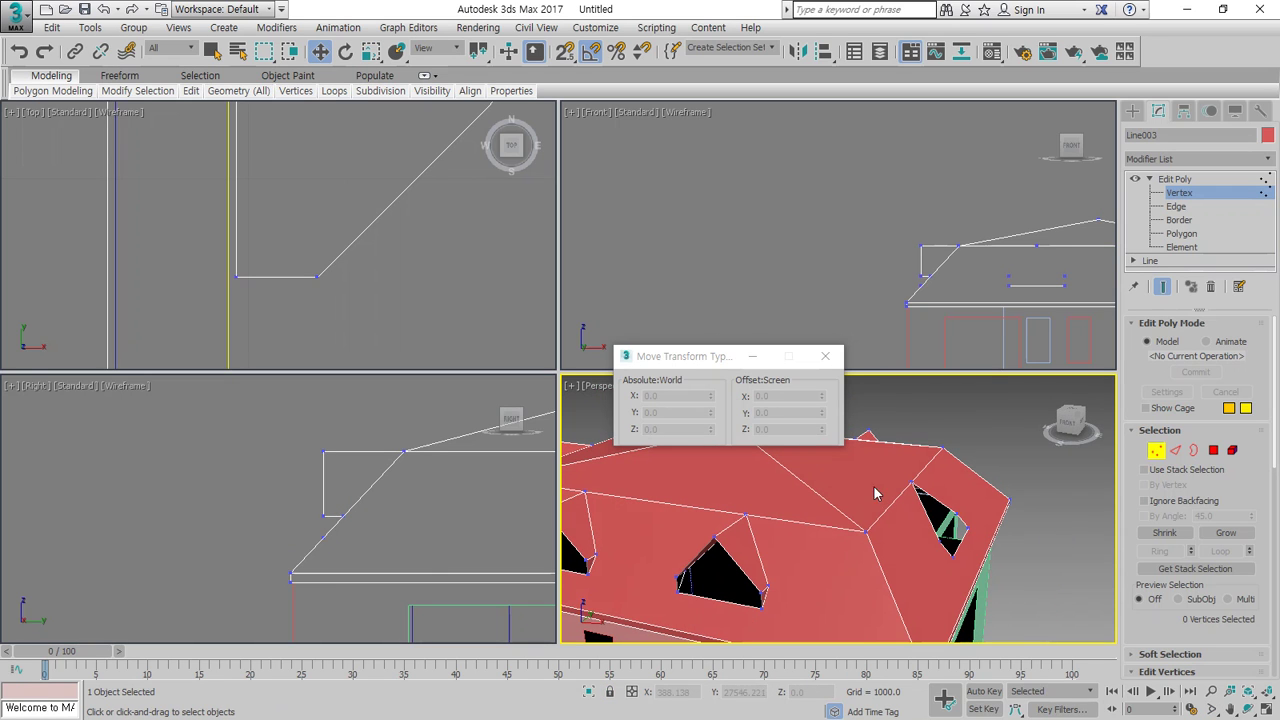
pyautogui.click(1194, 451)
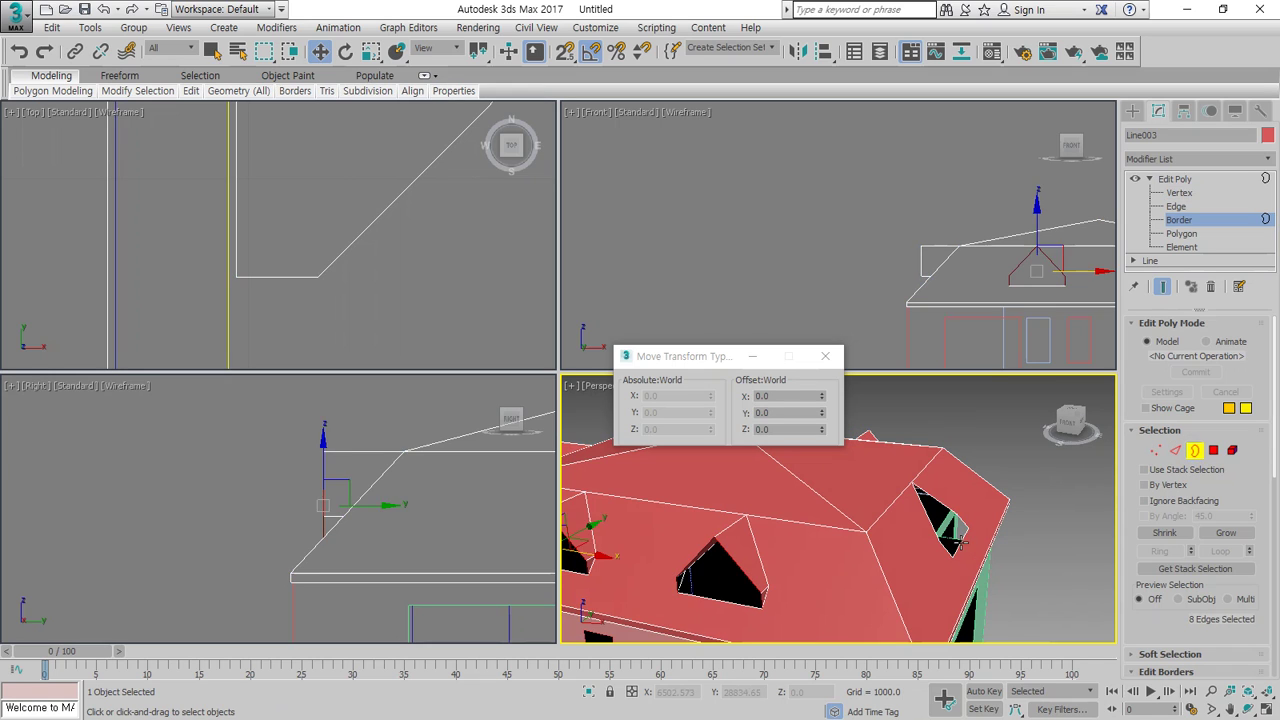
pyautogui.click(958, 542)
pyautogui.scroll(-3, 415, 520)
pyautogui.scroll(-2, 894, 288)
pyautogui.moveTo(894, 288); pyautogui.dragTo(708, 272, button='middle')
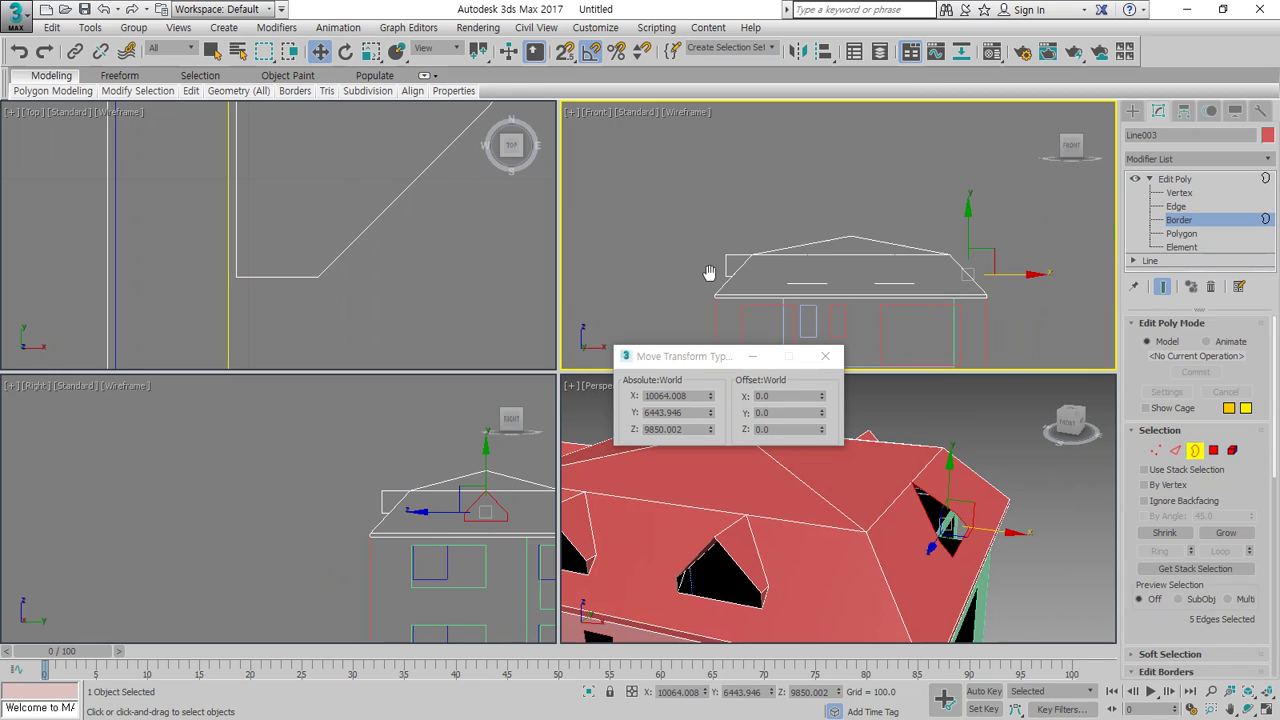
pyautogui.scroll(6, 1020, 285)
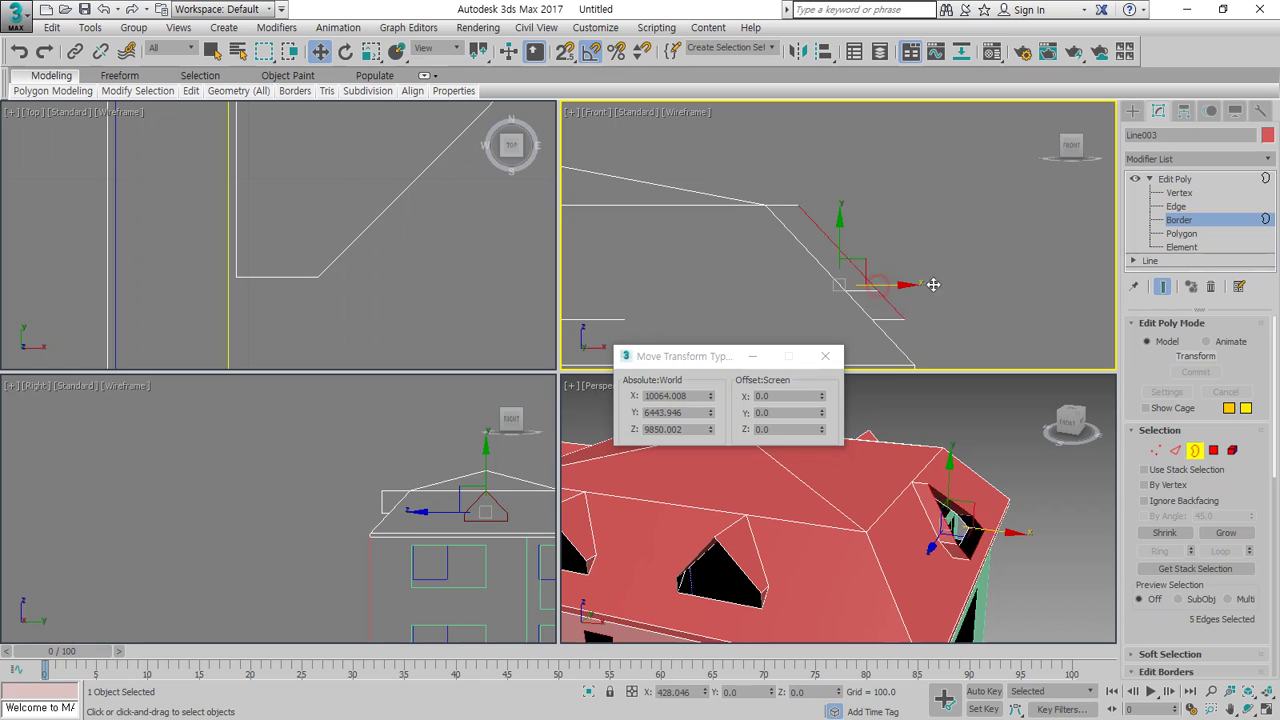
pyautogui.moveTo(933, 285); pyautogui.dragTo(1038, 305)
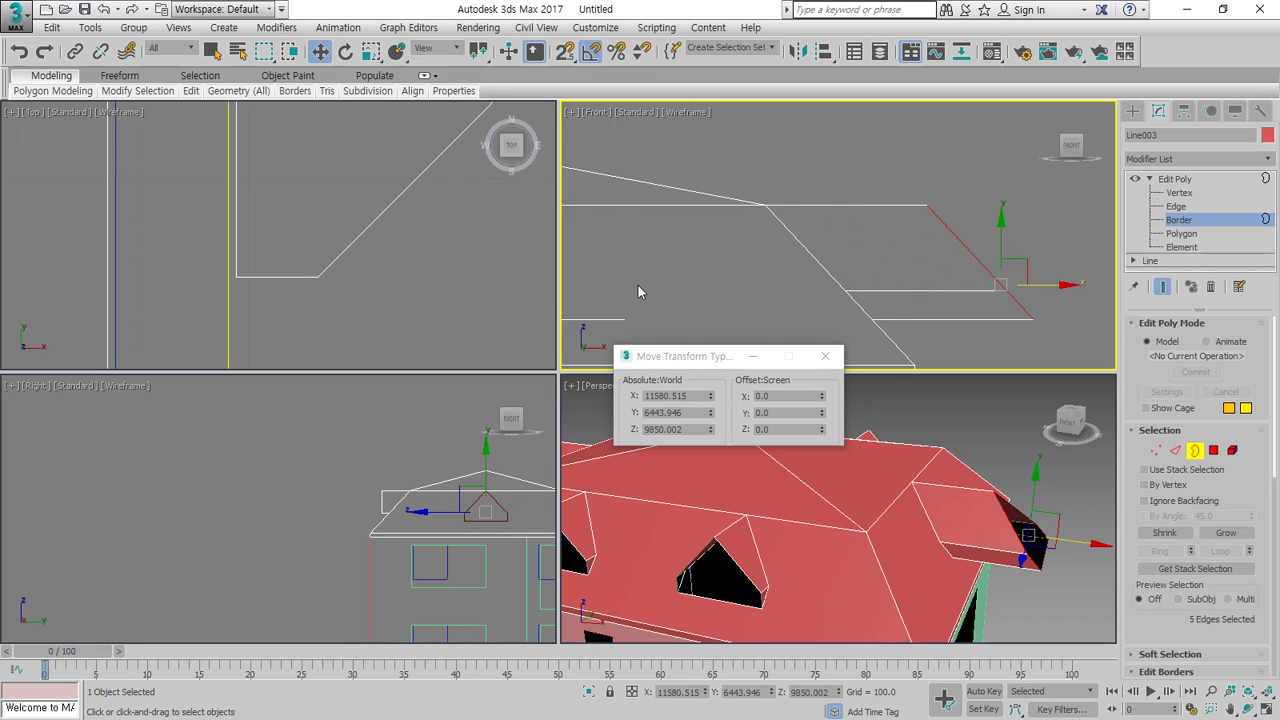
pyautogui.click(370, 51)
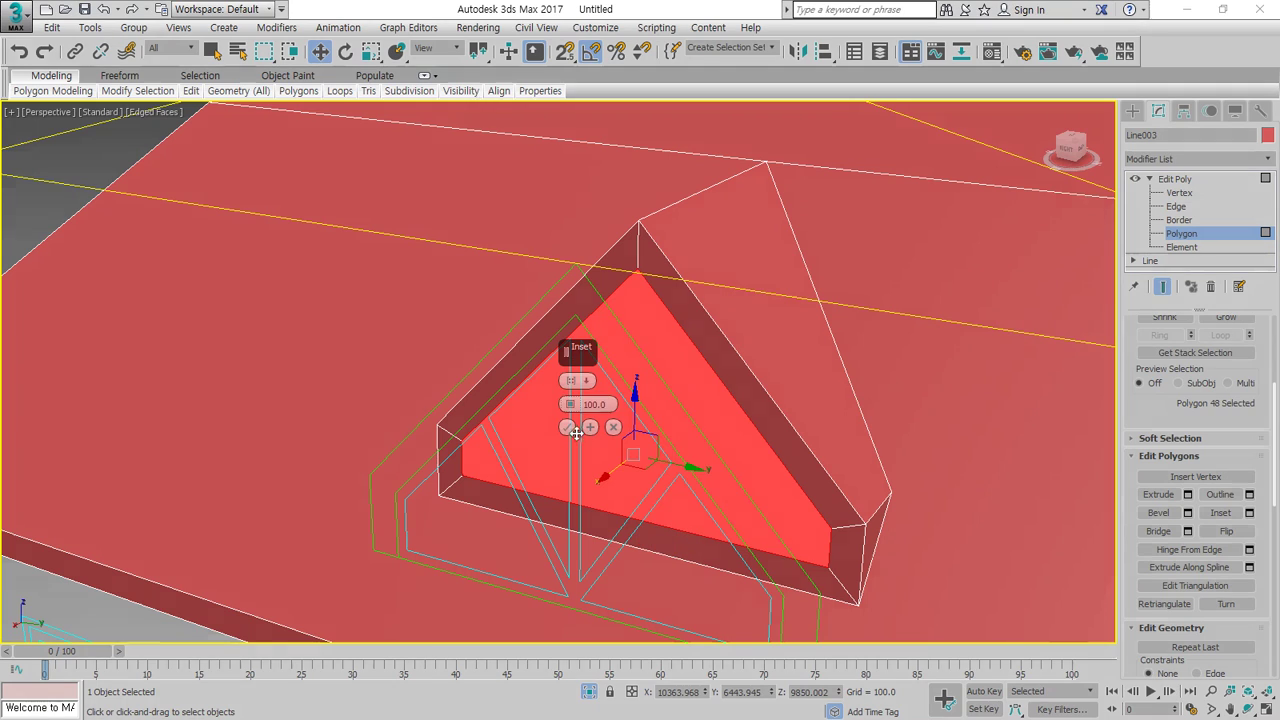
# Inset the dormer's front polygon by 100
pyautogui.click(570, 428)
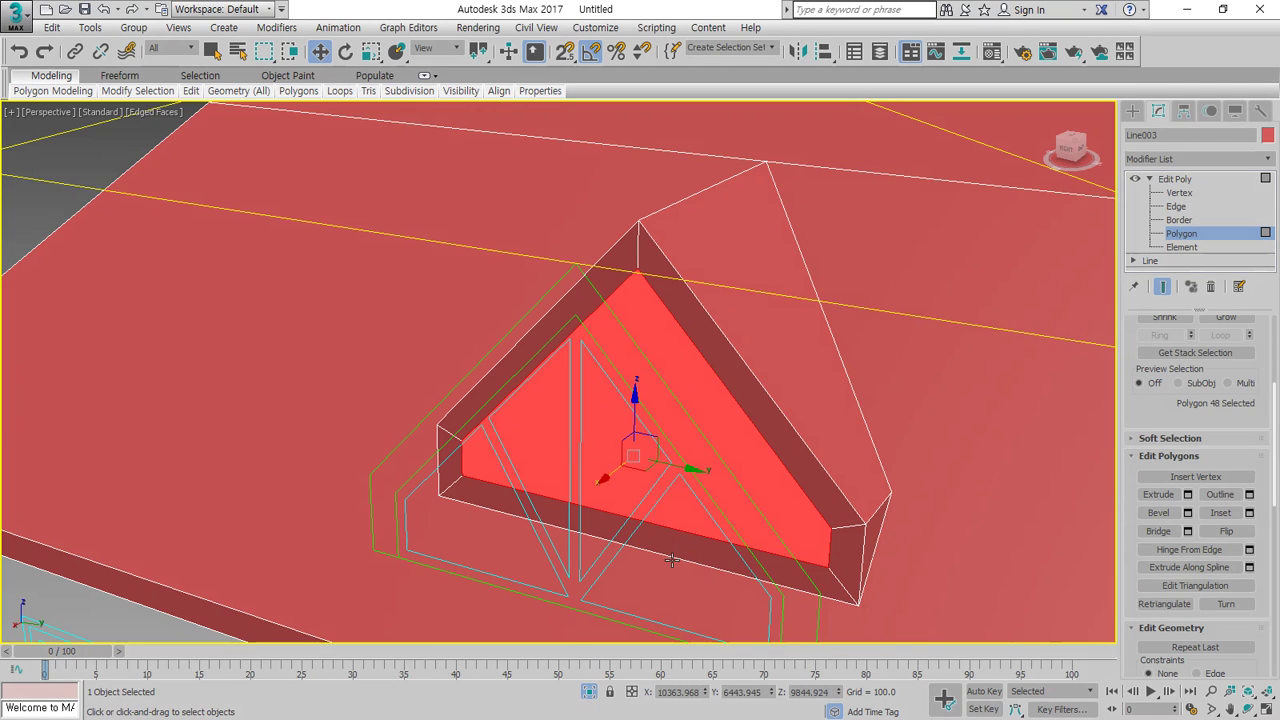
# Snap-move the two bottom vertices of the dormer's inset front polygon vertically down to the level of the opening's bottom edge
pyautogui.click(1265, 708)
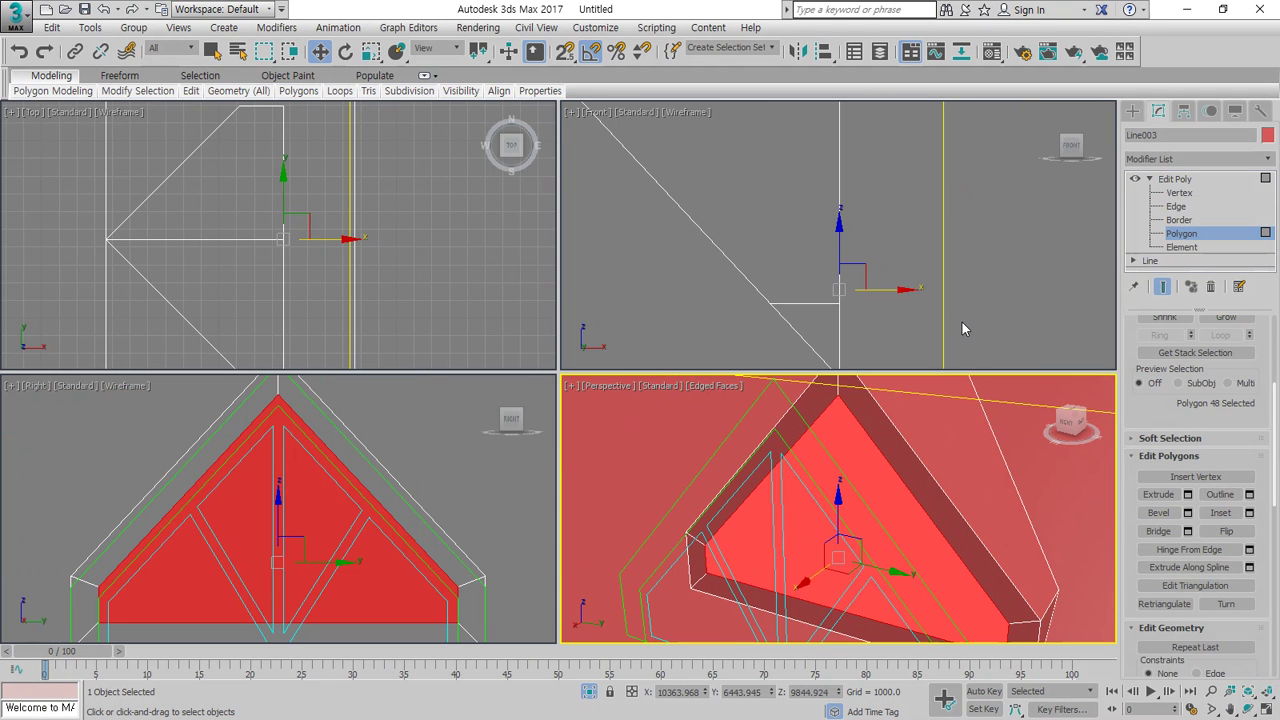
pyautogui.click(930, 328)
pyautogui.press('1')
pyautogui.scroll(2, 851, 335)
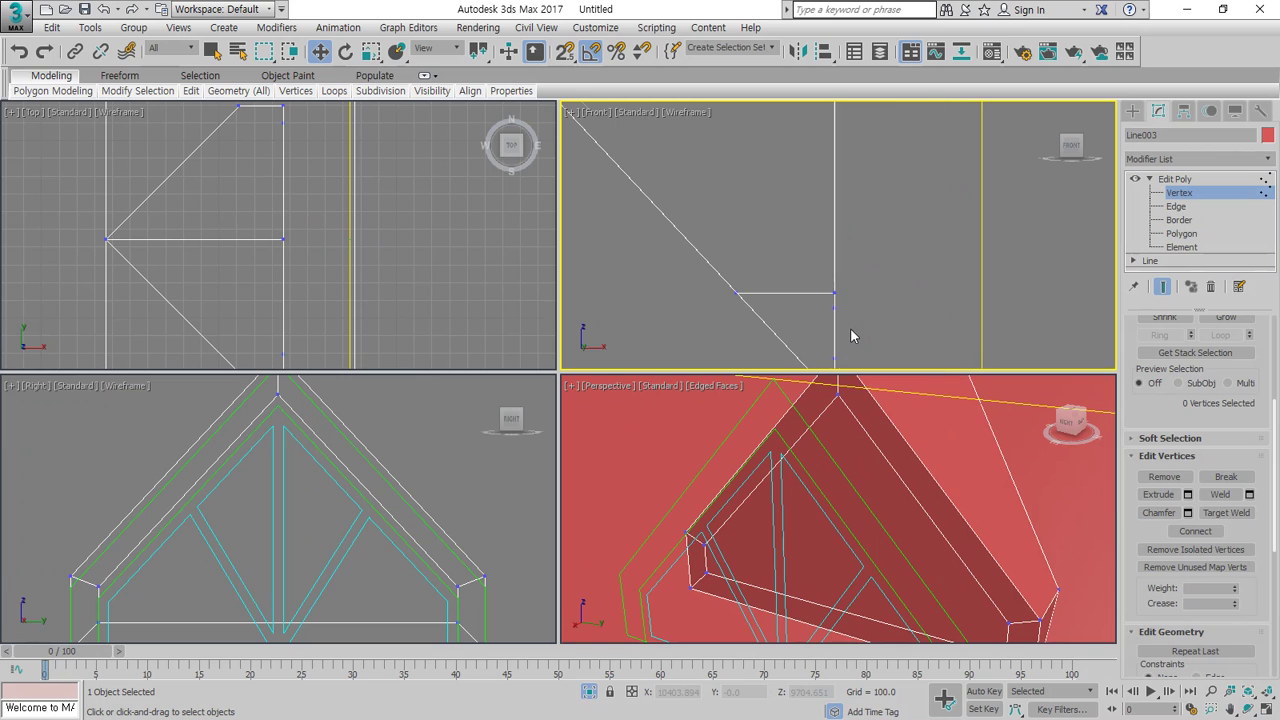
pyautogui.moveTo(808, 310); pyautogui.dragTo(810, 308)
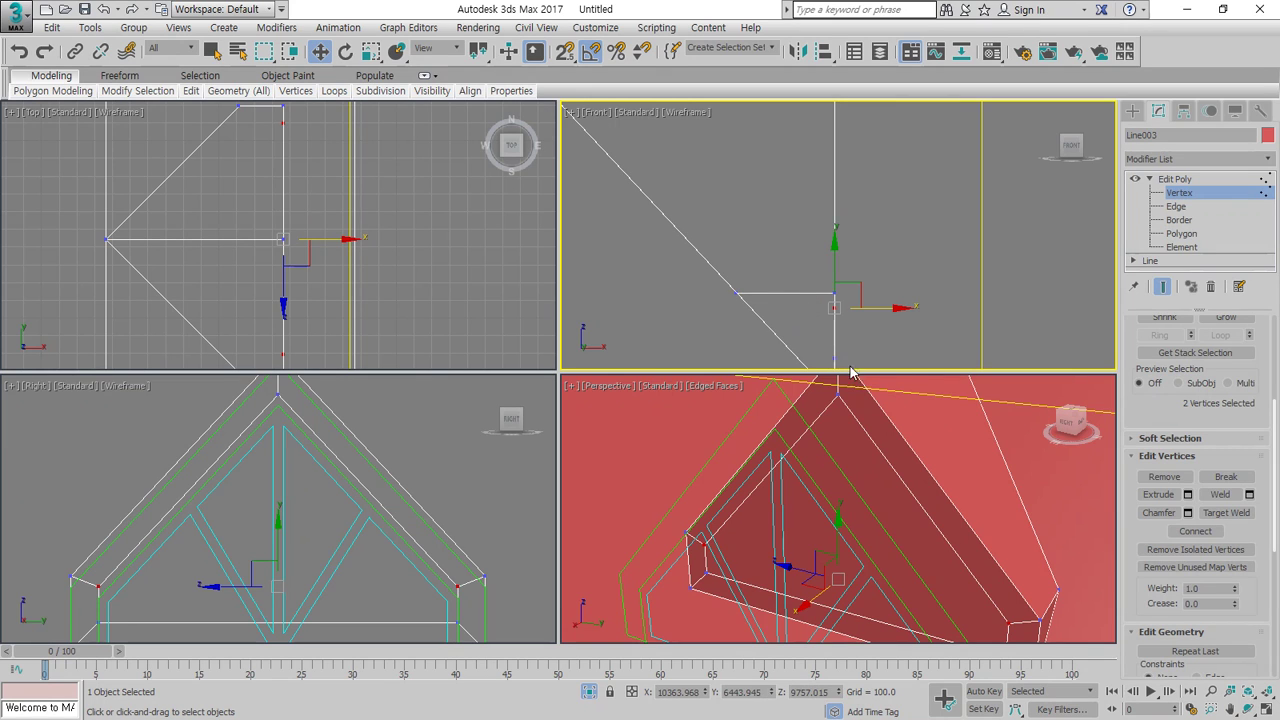
pyautogui.click(910, 341)
pyautogui.moveTo(817, 315); pyautogui.dragTo(797, 240, button='middle')
pyautogui.moveTo(793, 265); pyautogui.dragTo(830, 296)
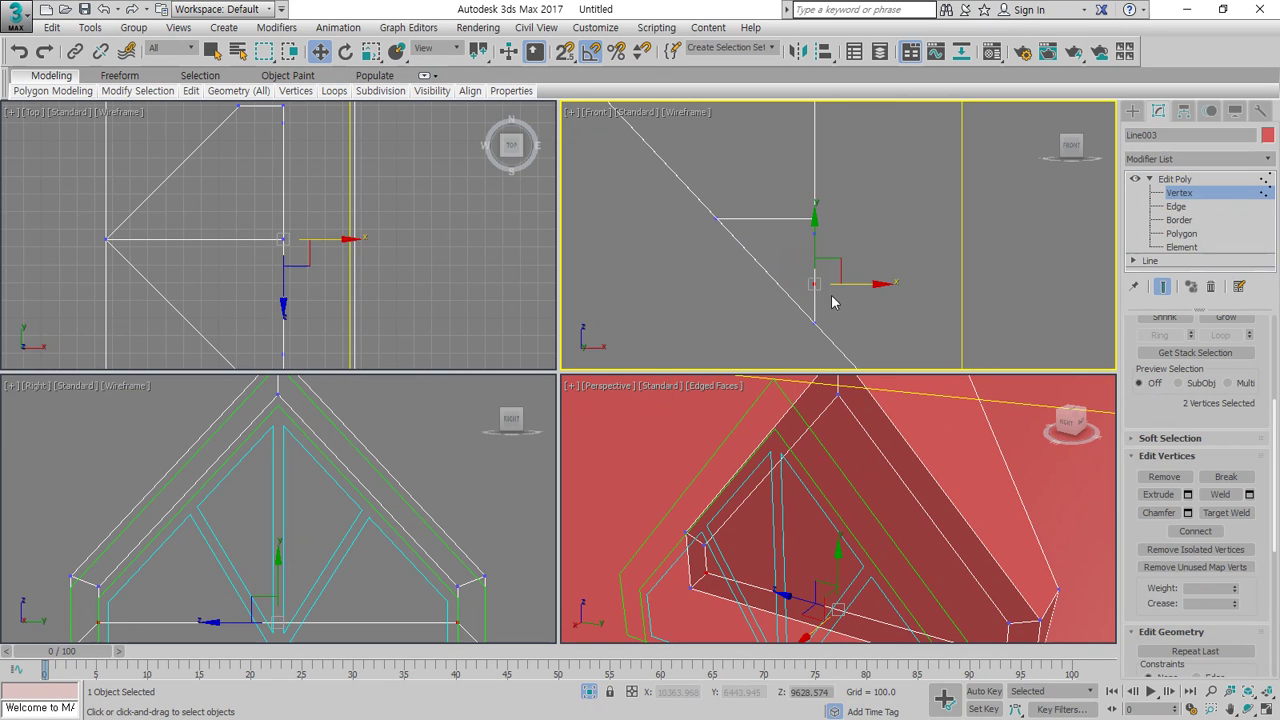
pyautogui.press('s')
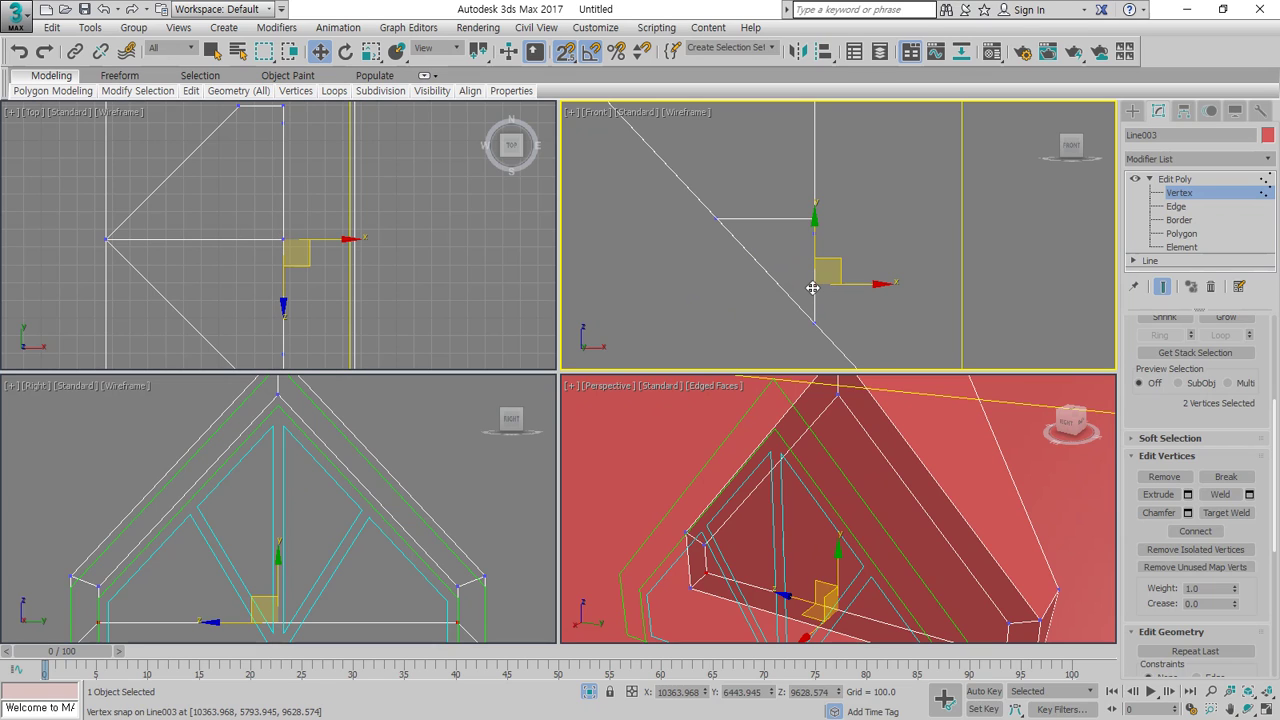
pyautogui.moveTo(816, 284); pyautogui.dragTo(818, 321)
pyautogui.click(886, 297)
pyautogui.scroll(-2, 884, 484)
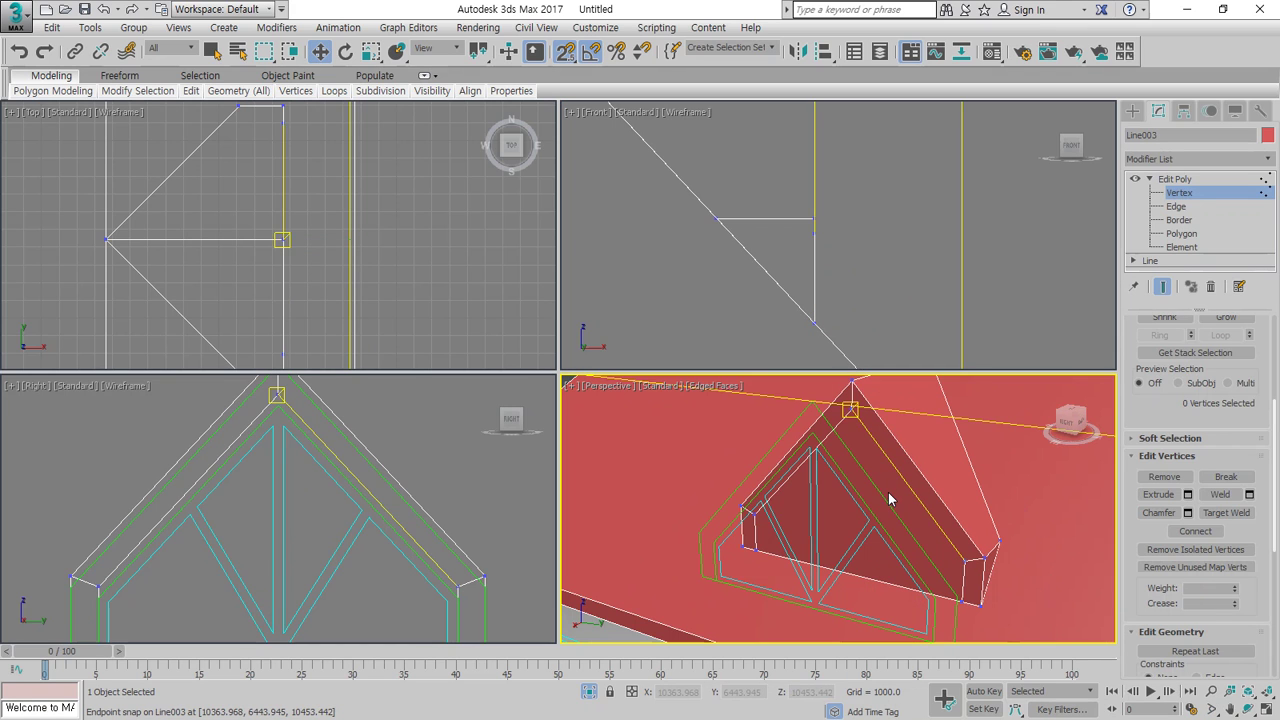
# Return to polygon level with the dormer's inset front polygon selected
pyautogui.press('3')
pyautogui.click(928, 484)
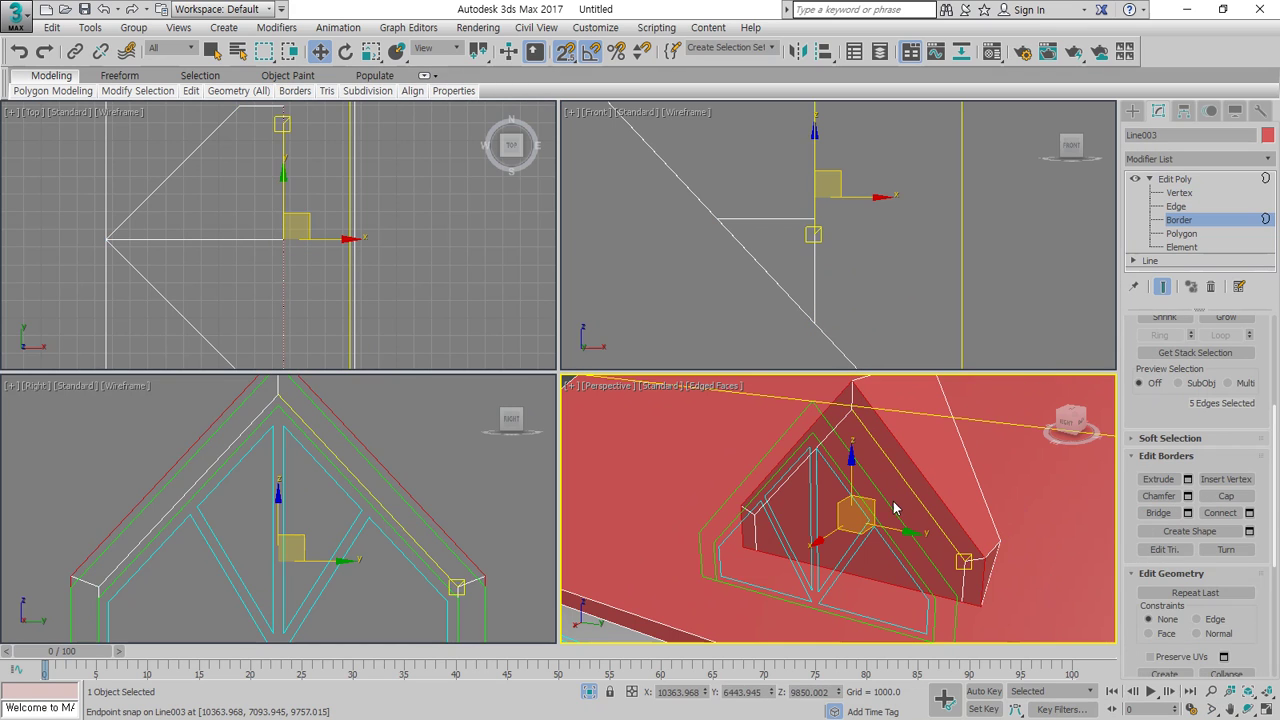
pyautogui.press('4')
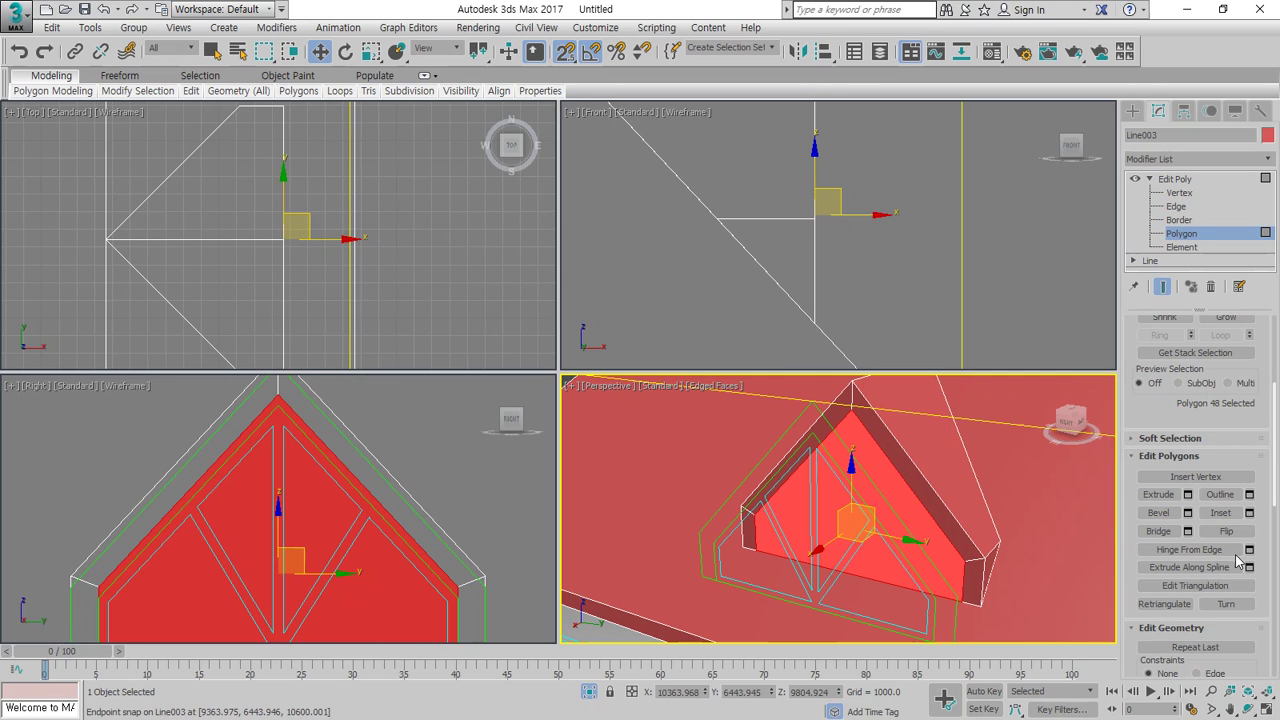
pyautogui.click(1160, 514)
pyautogui.click(1170, 498)
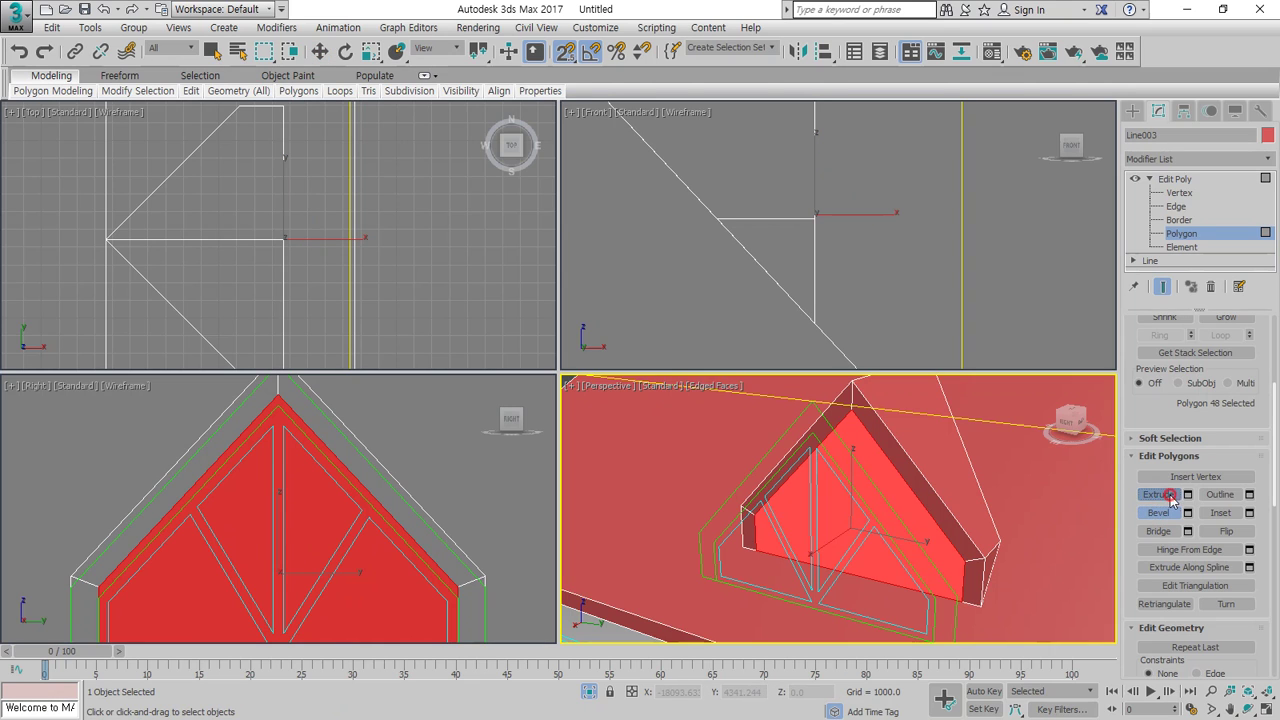
pyautogui.moveTo(900, 491); pyautogui.dragTo(768, 708)
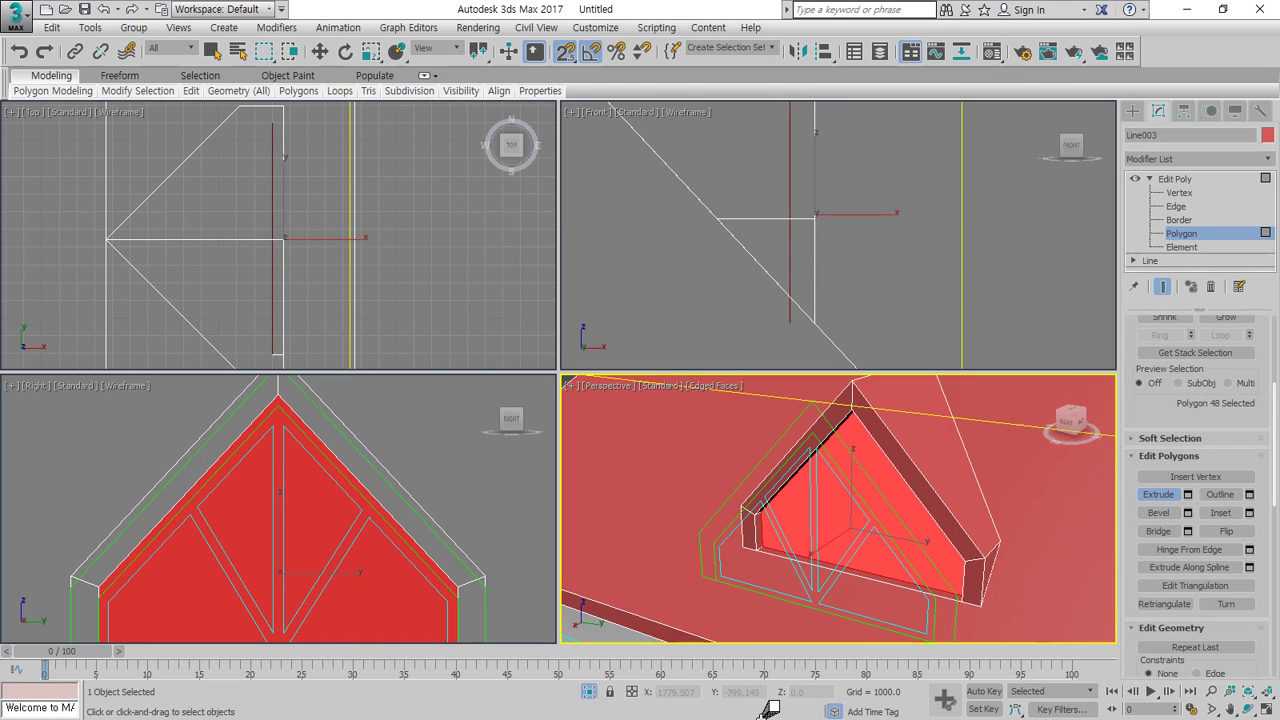
pyautogui.rightClick(643, 709)
# Extrude the dormer's inset front polygon by a height of -100, finish the command and clear the selection
pyautogui.click(1188, 495)
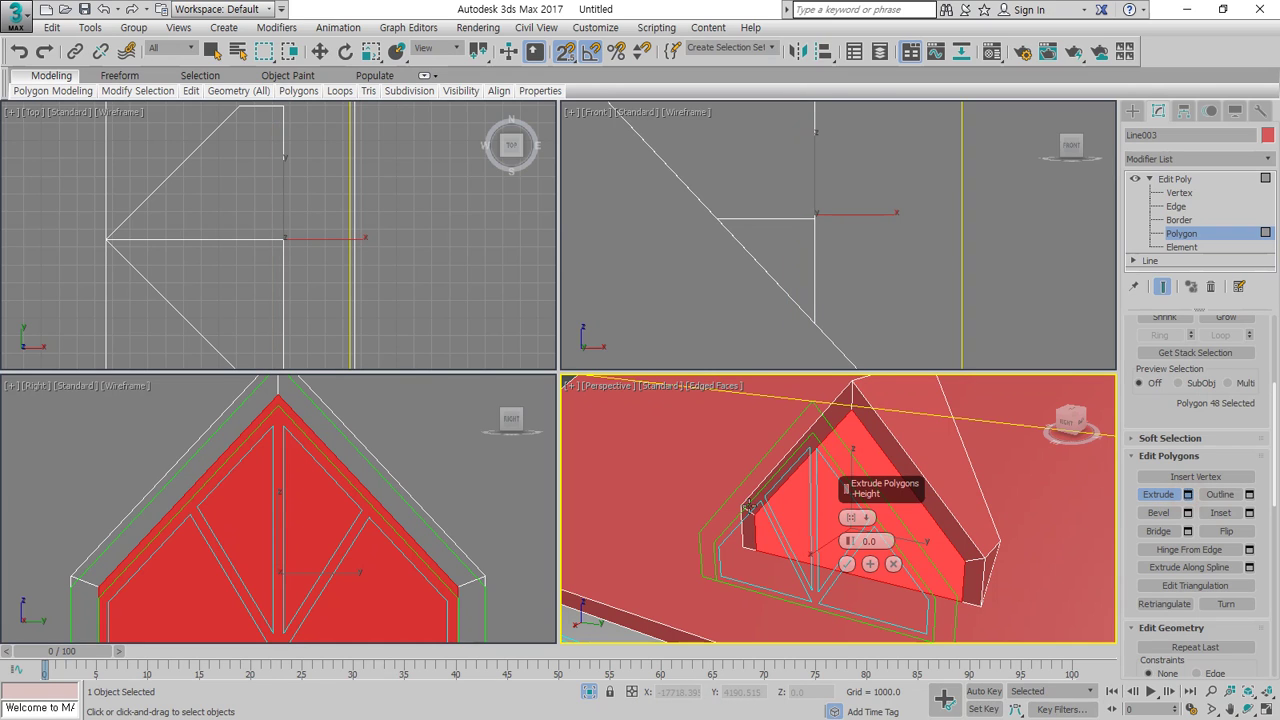
pyautogui.moveTo(847, 553); pyautogui.dragTo(768, 440)
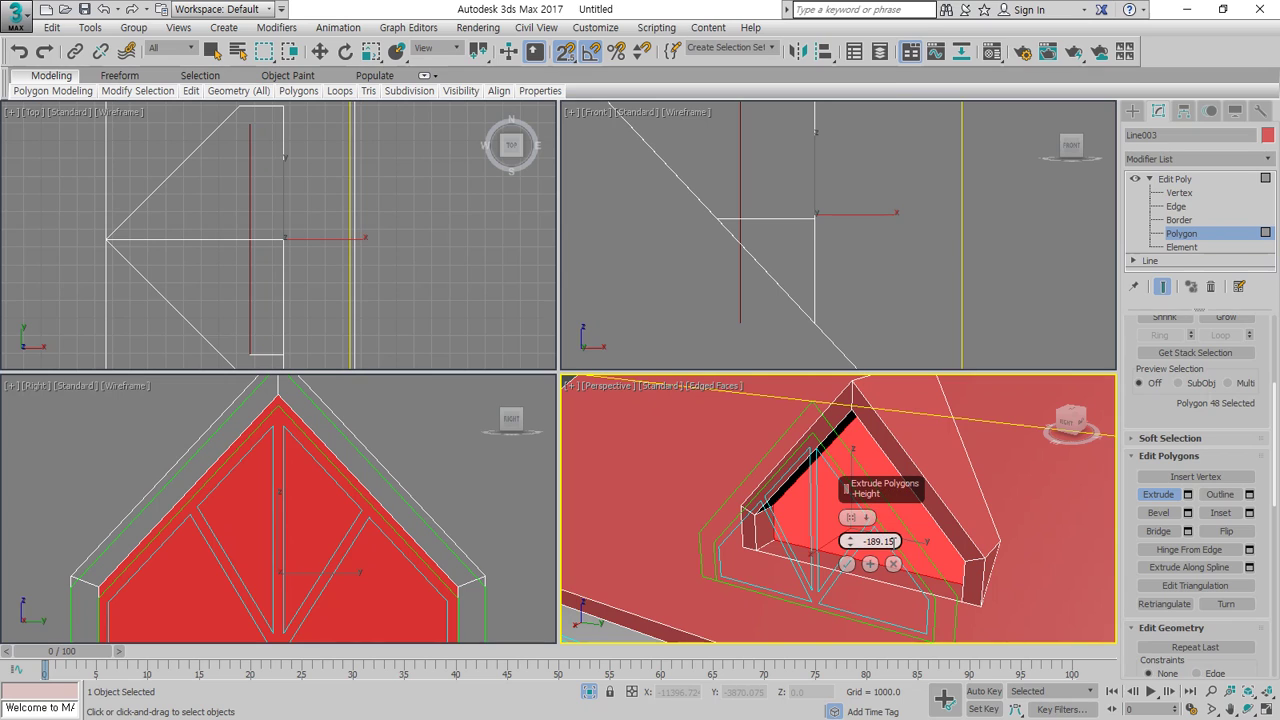
pyautogui.moveTo(895, 541); pyautogui.dragTo(695, 491)
pyautogui.write('-100')
pyautogui.press('Return')
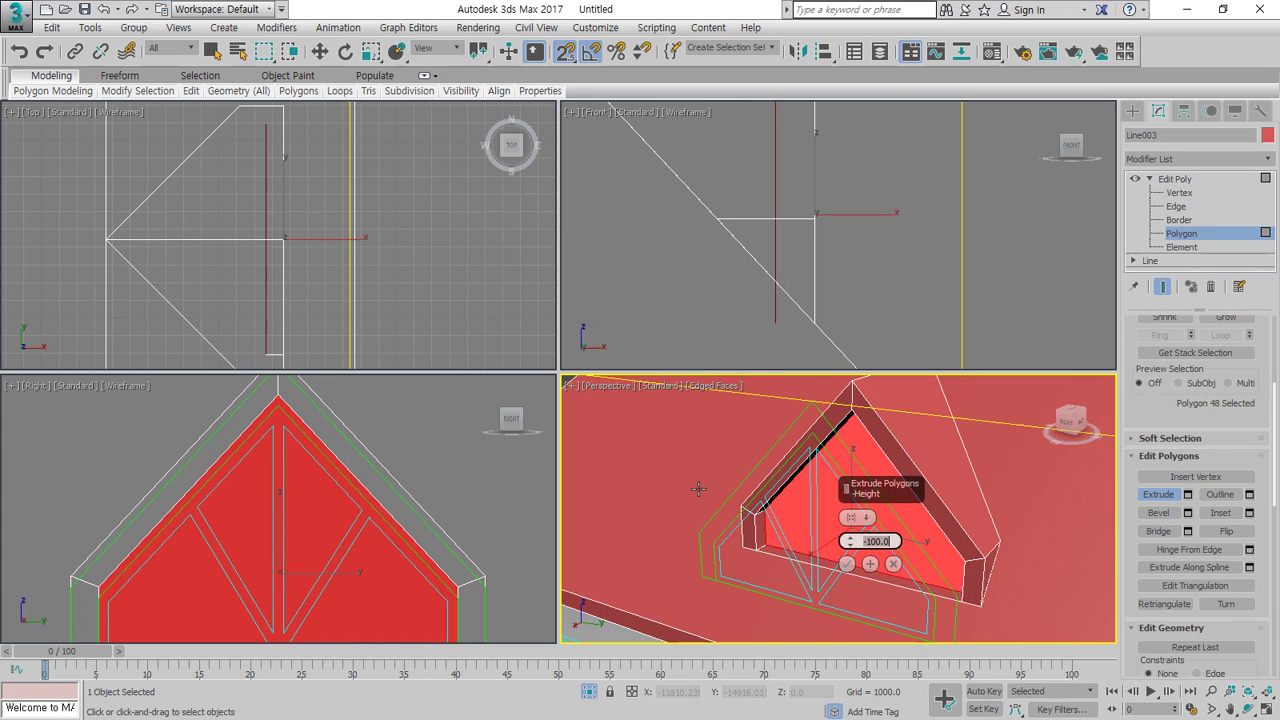
pyautogui.click(846, 564)
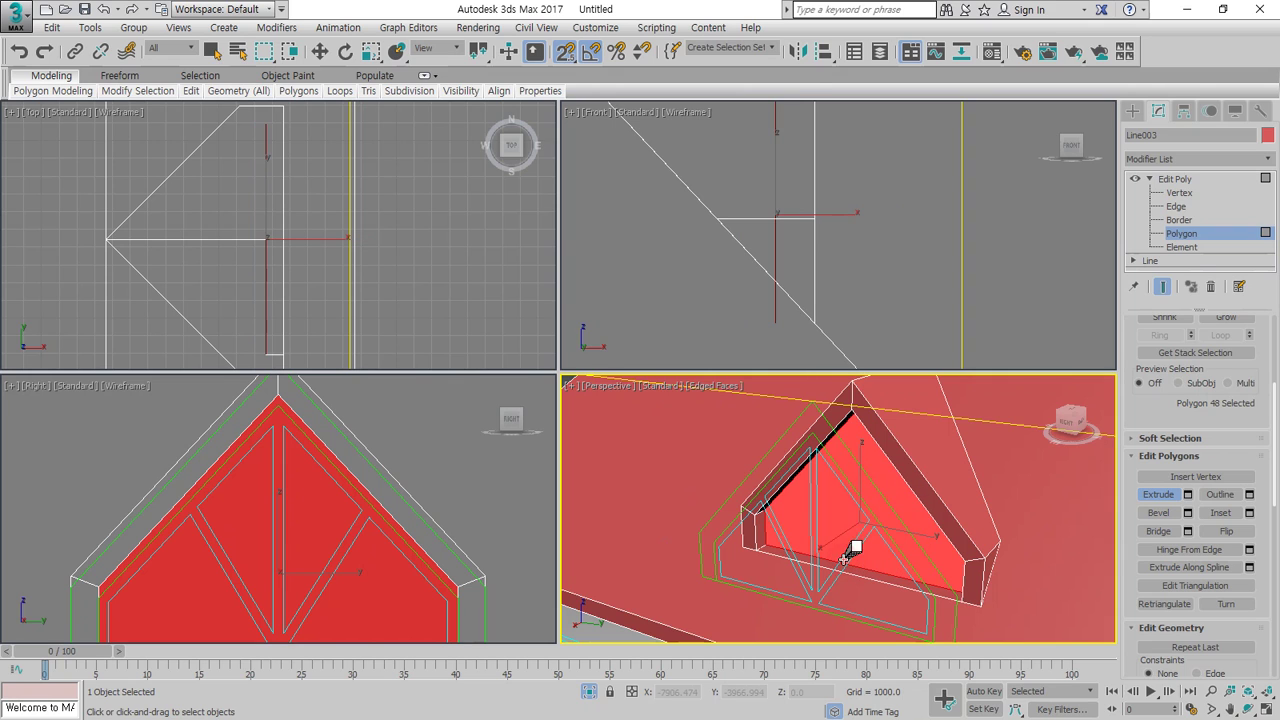
pyautogui.rightClick(894, 315)
pyautogui.click(893, 309)
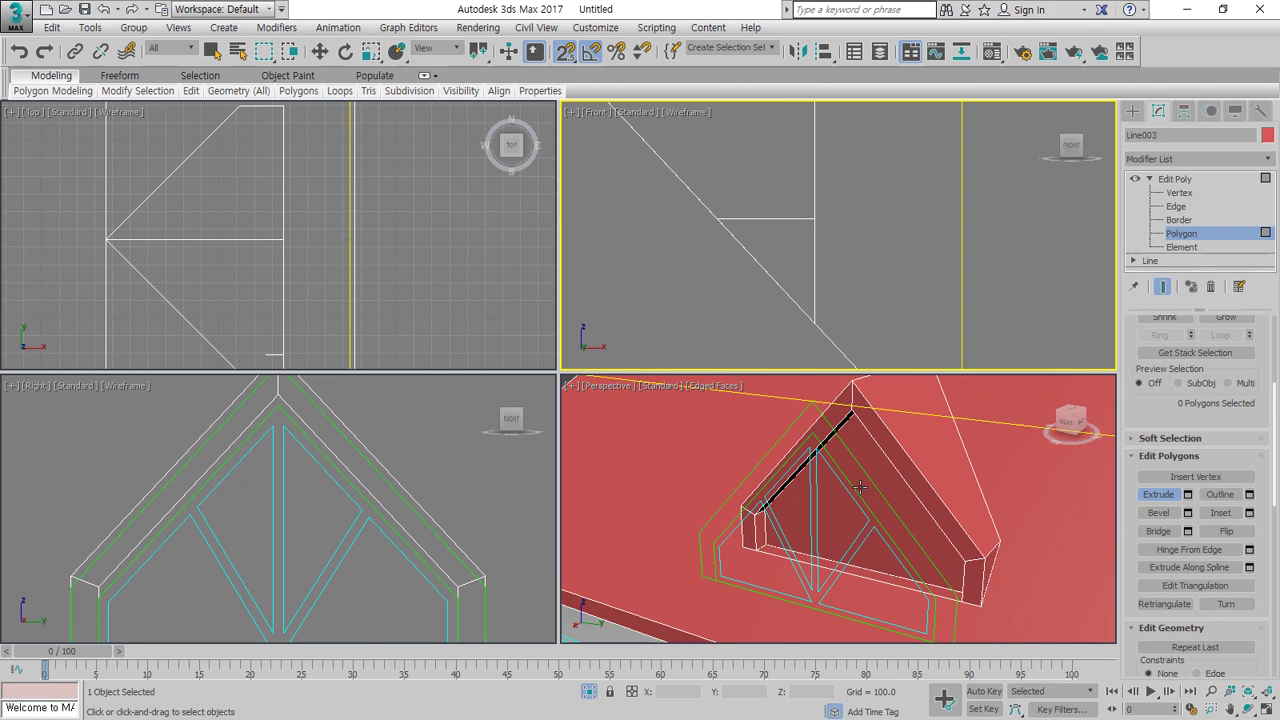
pyautogui.scroll(3, 857, 485)
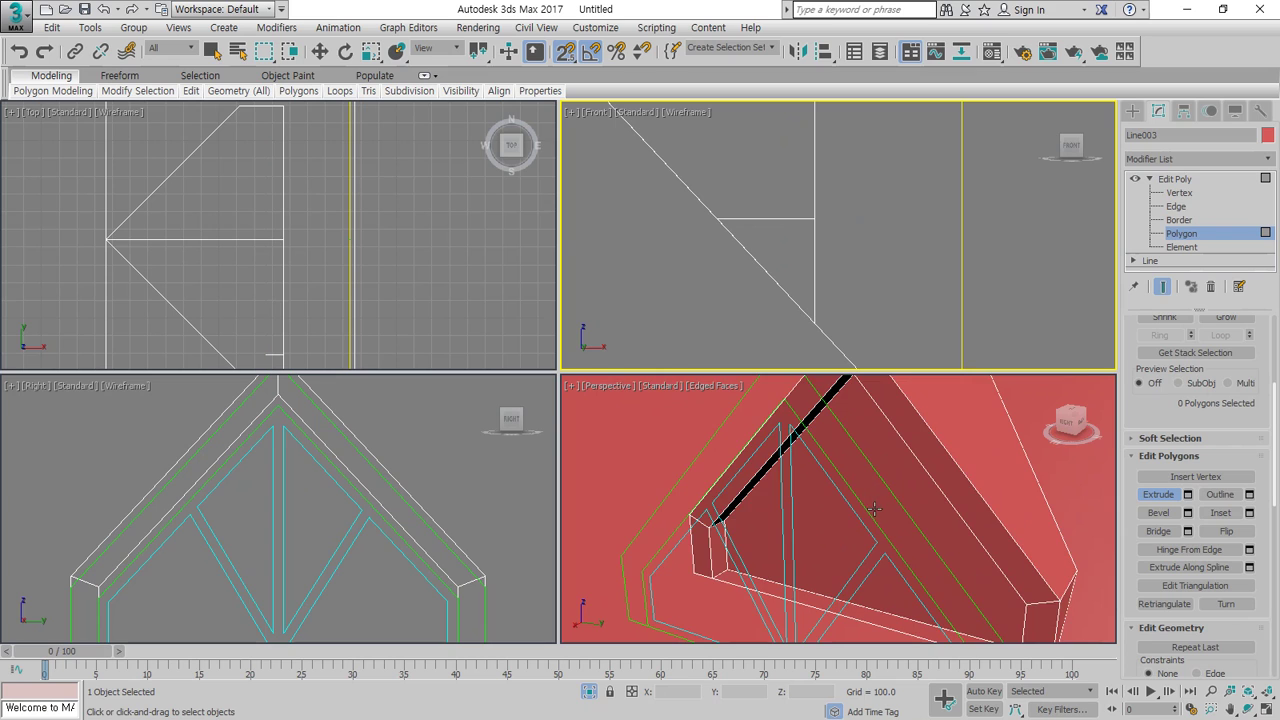
pyautogui.scroll(-3, 840, 520)
pyautogui.moveTo(763, 560)
pyautogui.mouseDown()
pyautogui.moveTo(792, 494)
pyautogui.moveTo(914, 498)
pyautogui.moveTo(910, 597)
pyautogui.moveTo(767, 570)
pyautogui.mouseUp()
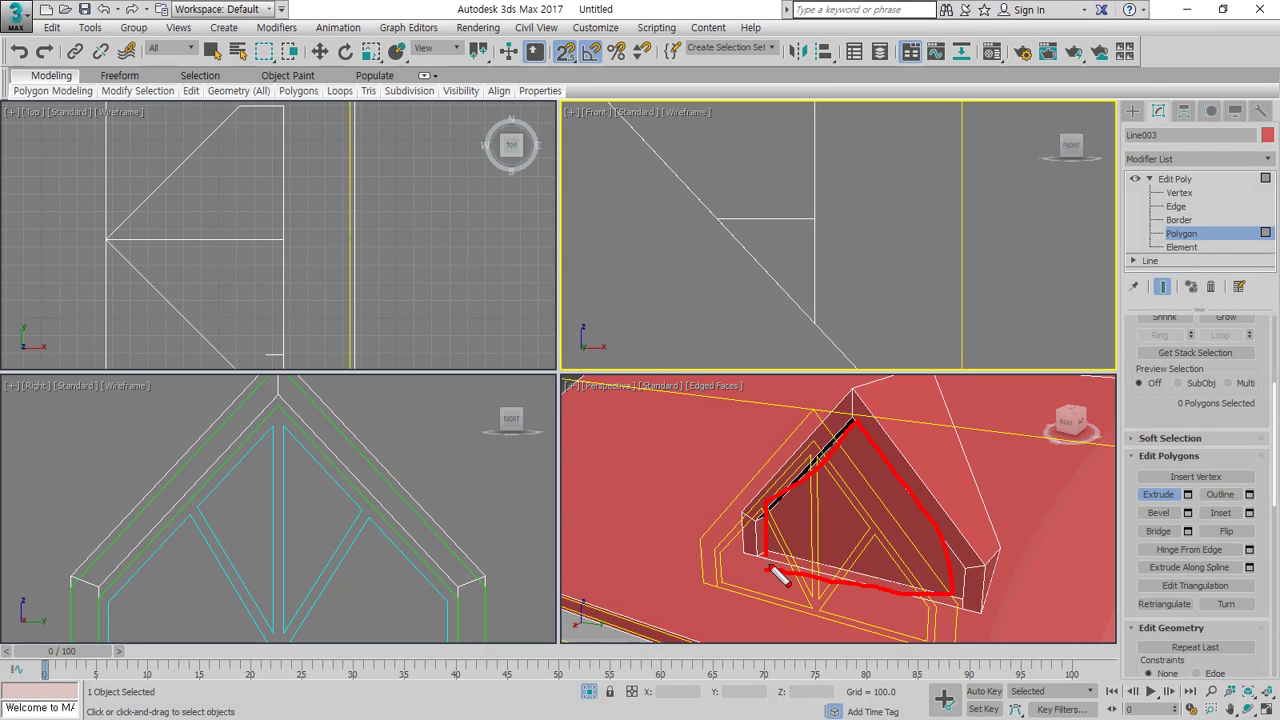
pyautogui.press('Escape')
# Select the border of the window opening on the opposite roof side and cap it
pyautogui.scroll(-5, 920, 507)
pyautogui.scroll(-2, 891, 506)
pyautogui.scroll(2, 886, 502)
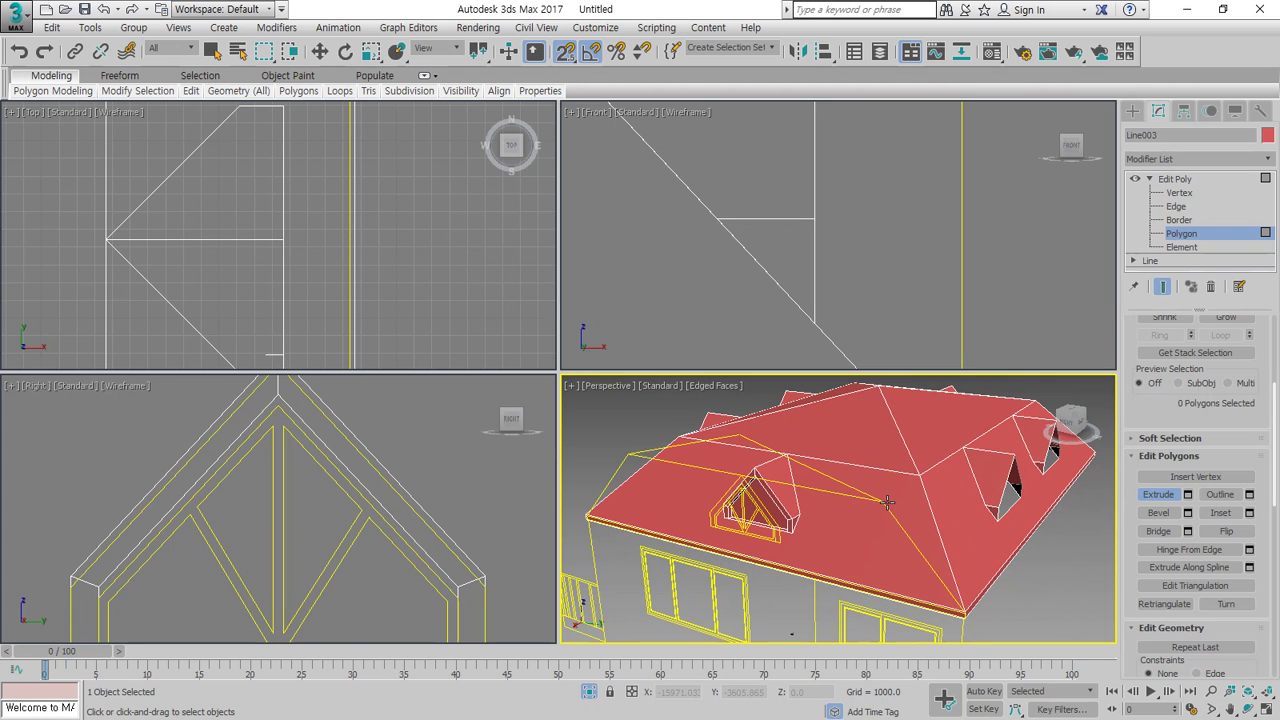
pyautogui.keyDown('alt'); pyautogui.moveTo(990, 474); pyautogui.dragTo(777, 489, button='middle'); pyautogui.keyUp('alt')
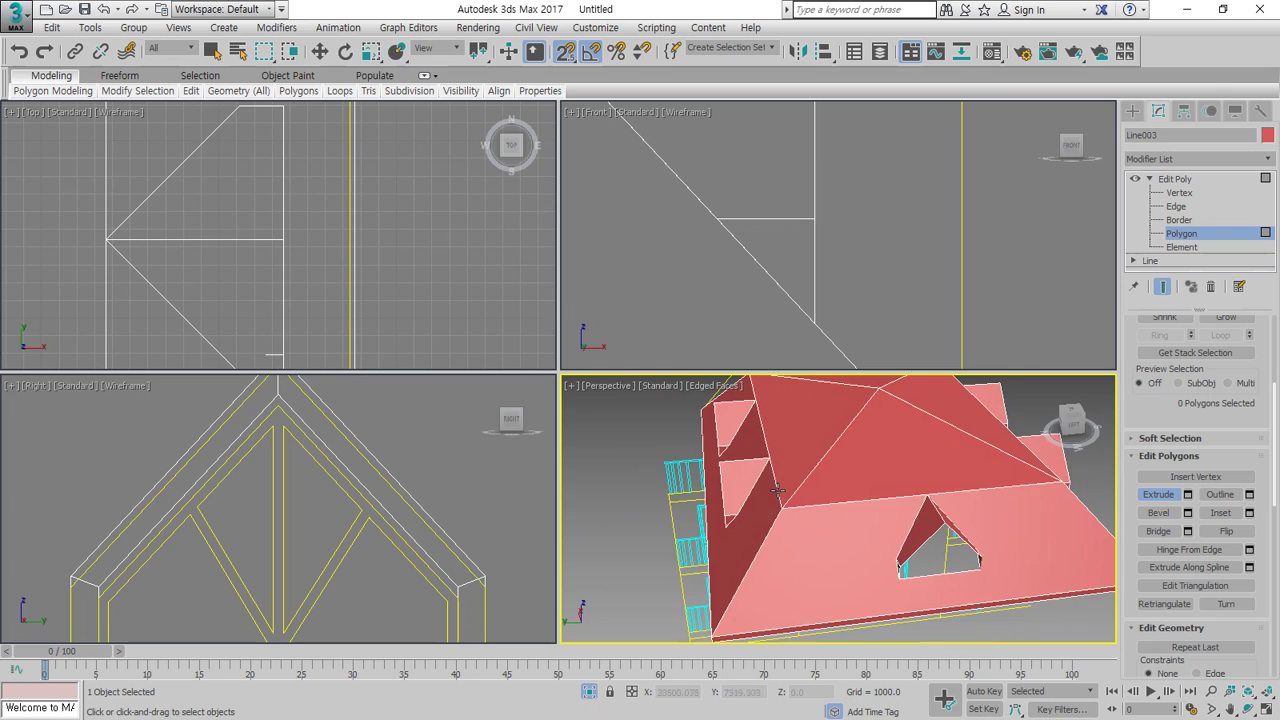
pyautogui.keyDown('alt'); pyautogui.moveTo(910, 495); pyautogui.dragTo(830, 454, button='middle'); pyautogui.keyUp('alt')
pyautogui.press('w')
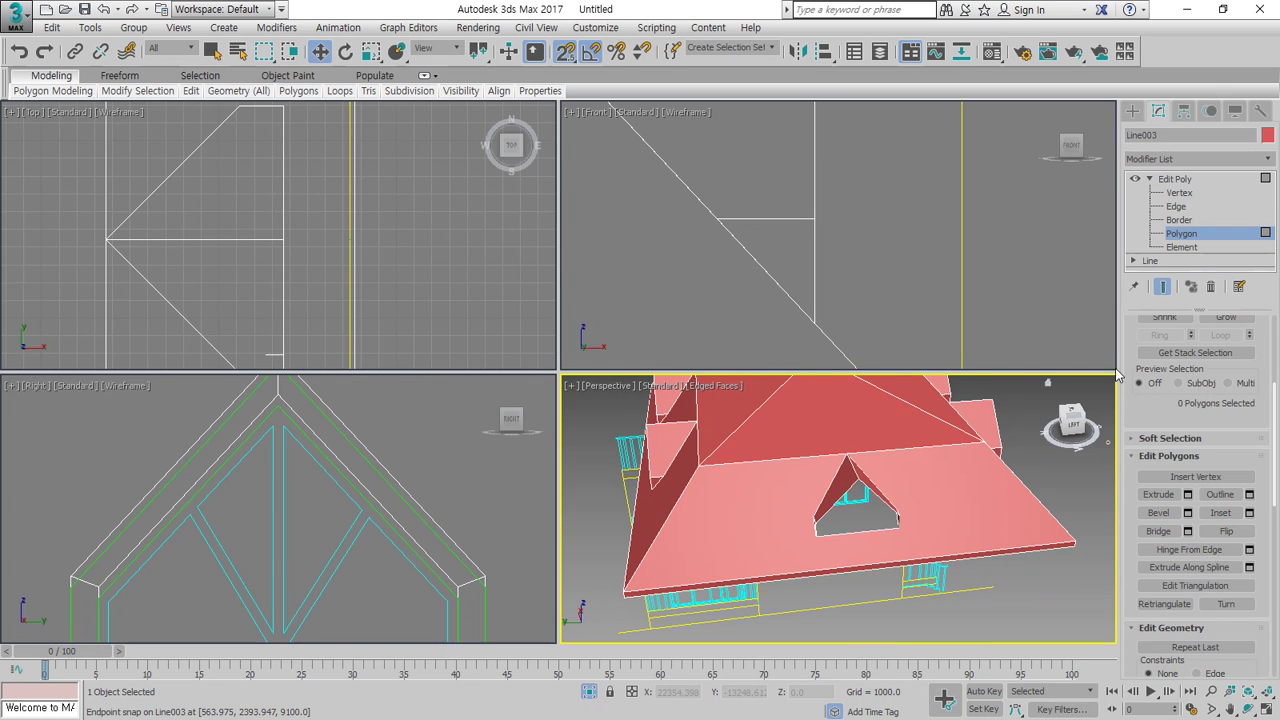
pyautogui.press('3')
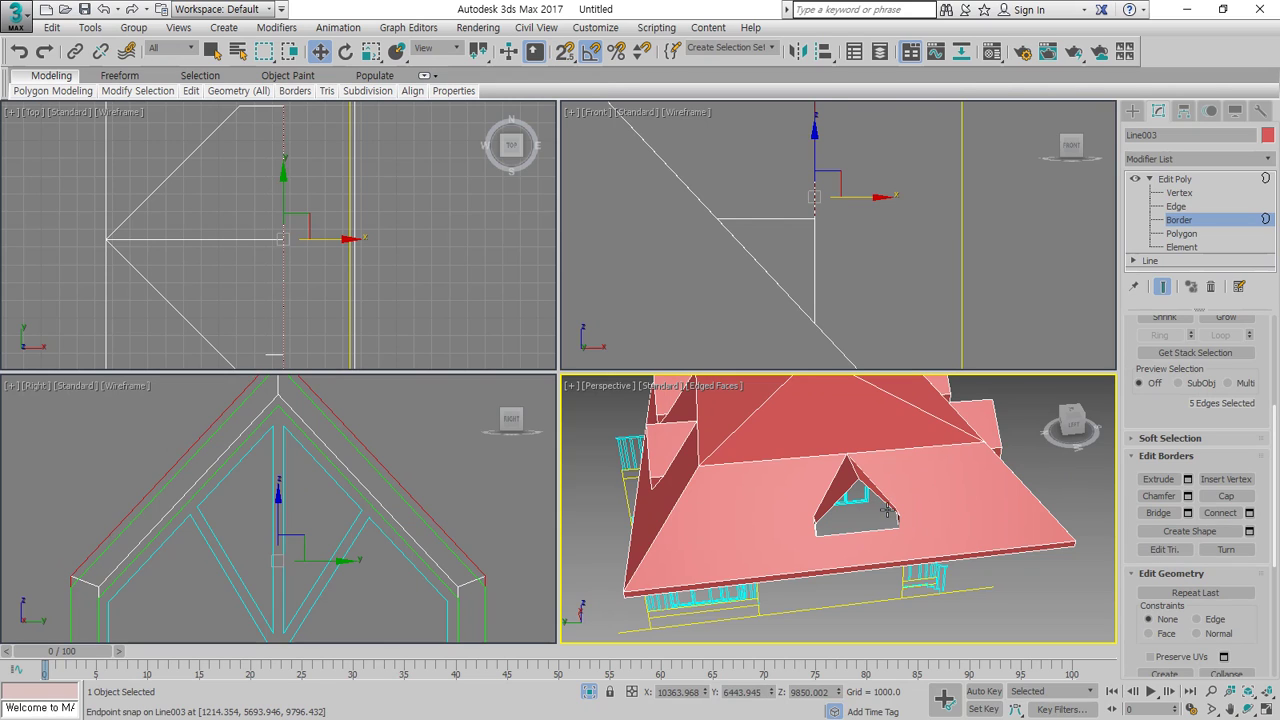
pyautogui.click(887, 509)
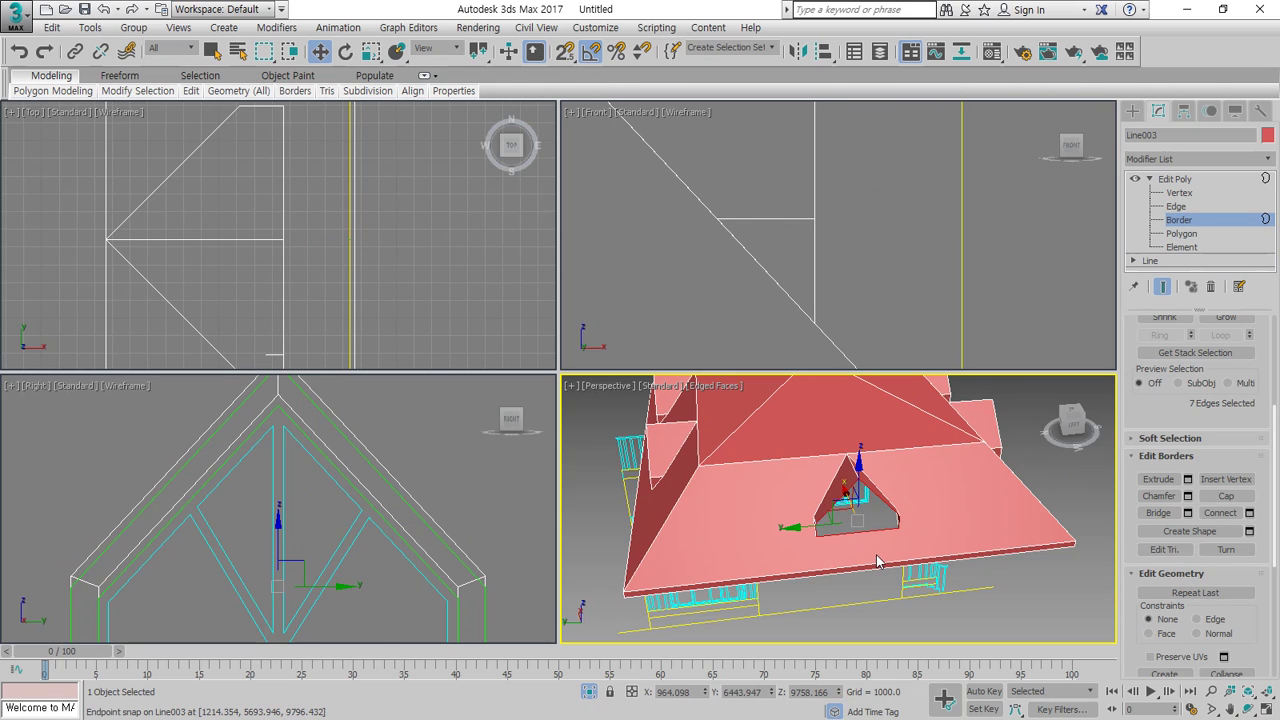
pyautogui.click(1226, 496)
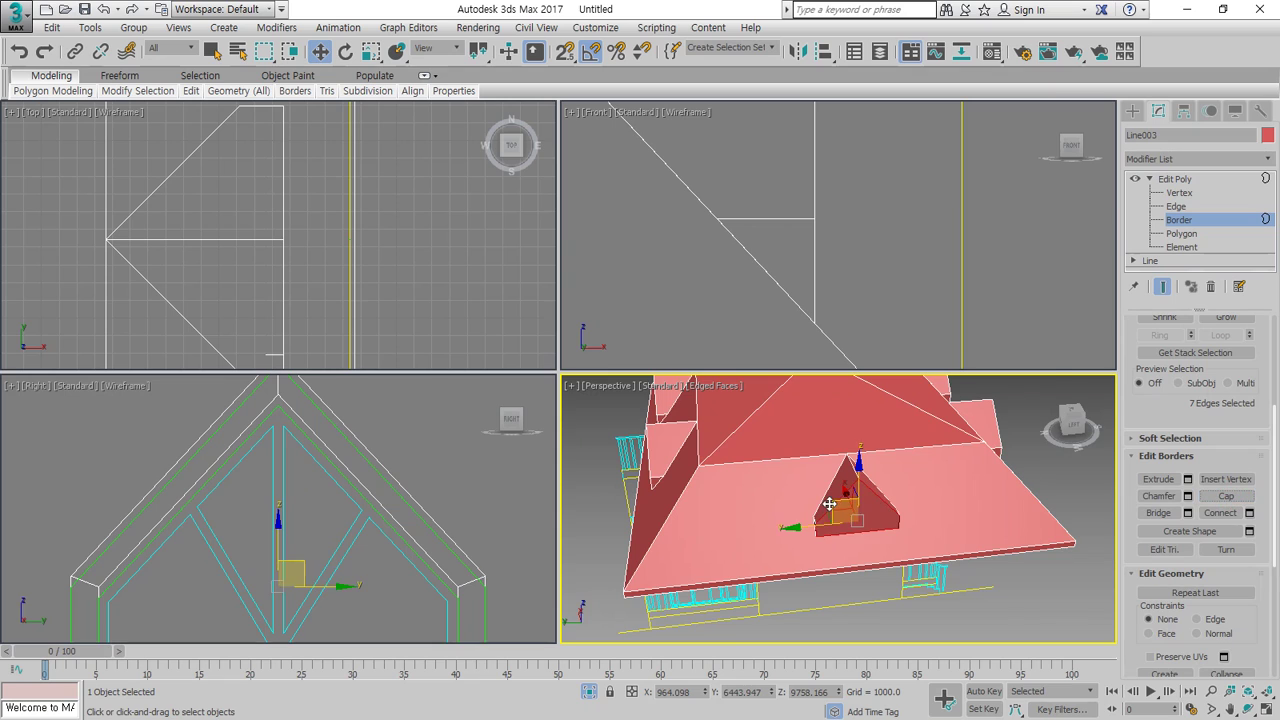
# Switch to polygon level and select the polygon capping the window opening
pyautogui.scroll(4, 829, 504)
pyautogui.press('s')
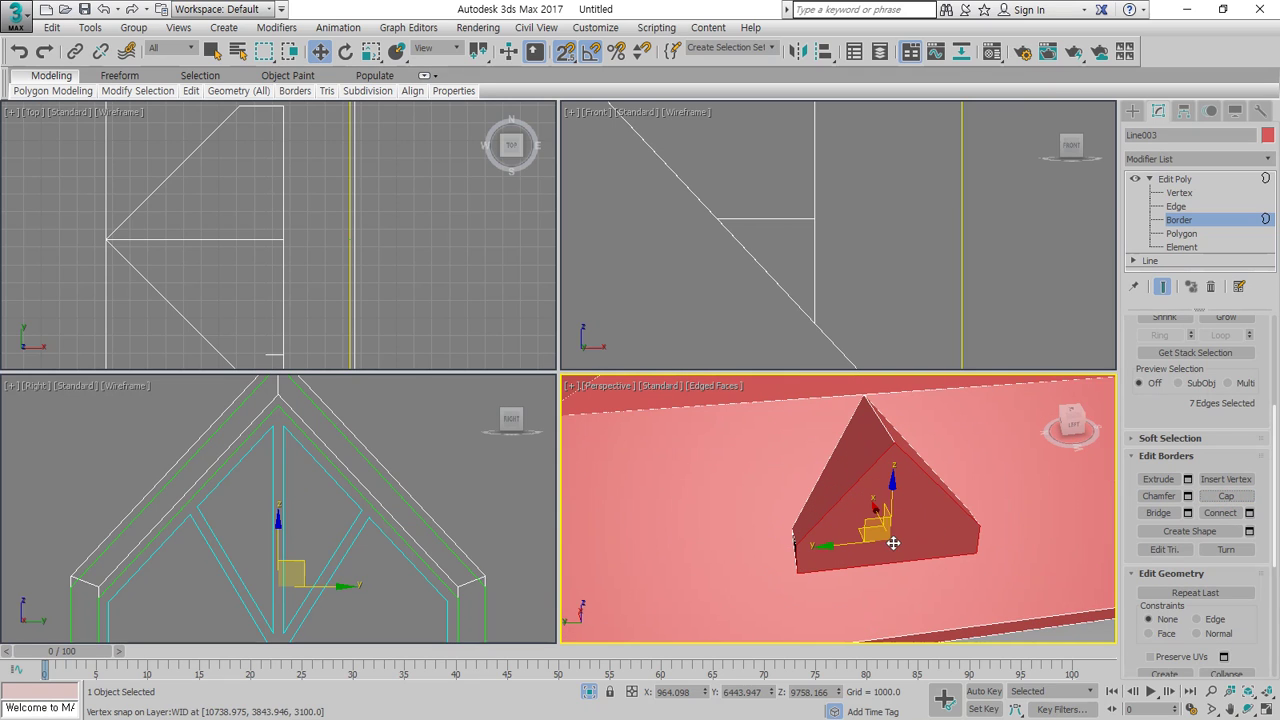
pyautogui.press('4')
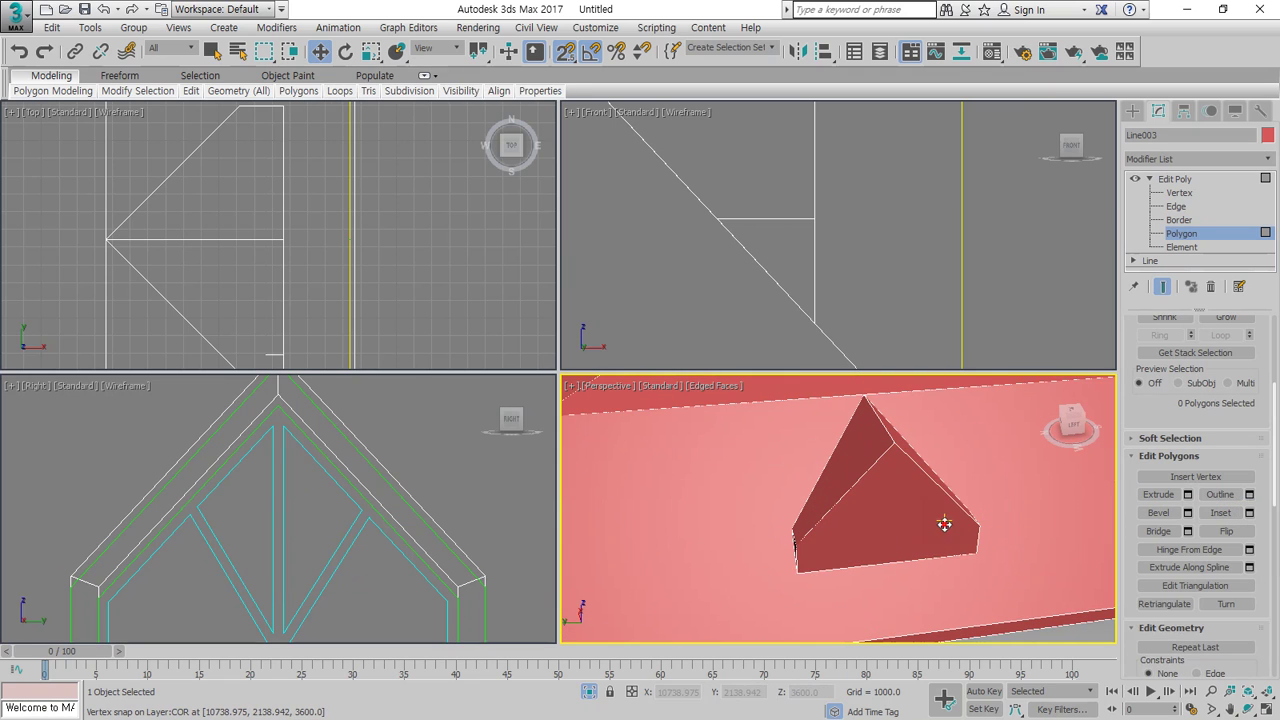
pyautogui.click(942, 524)
pyautogui.press('s')
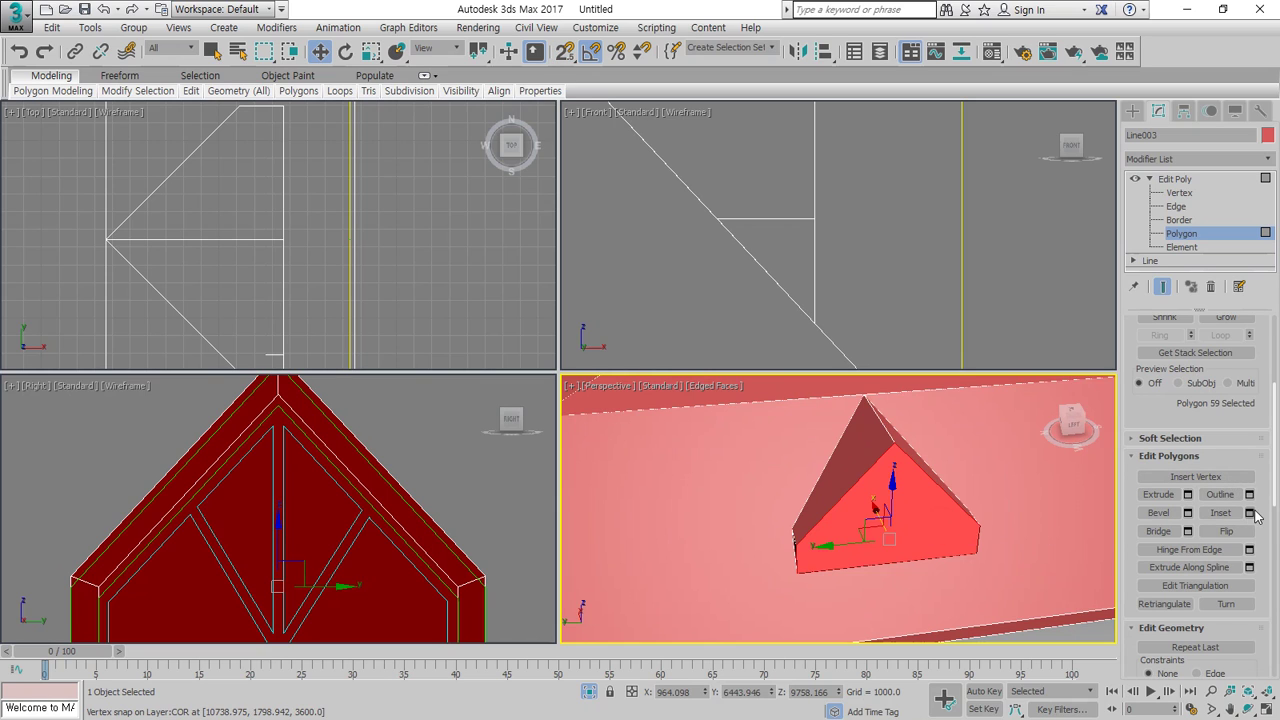
# Try to inset the opening's capping polygon by 100
pyautogui.click(1249, 512)
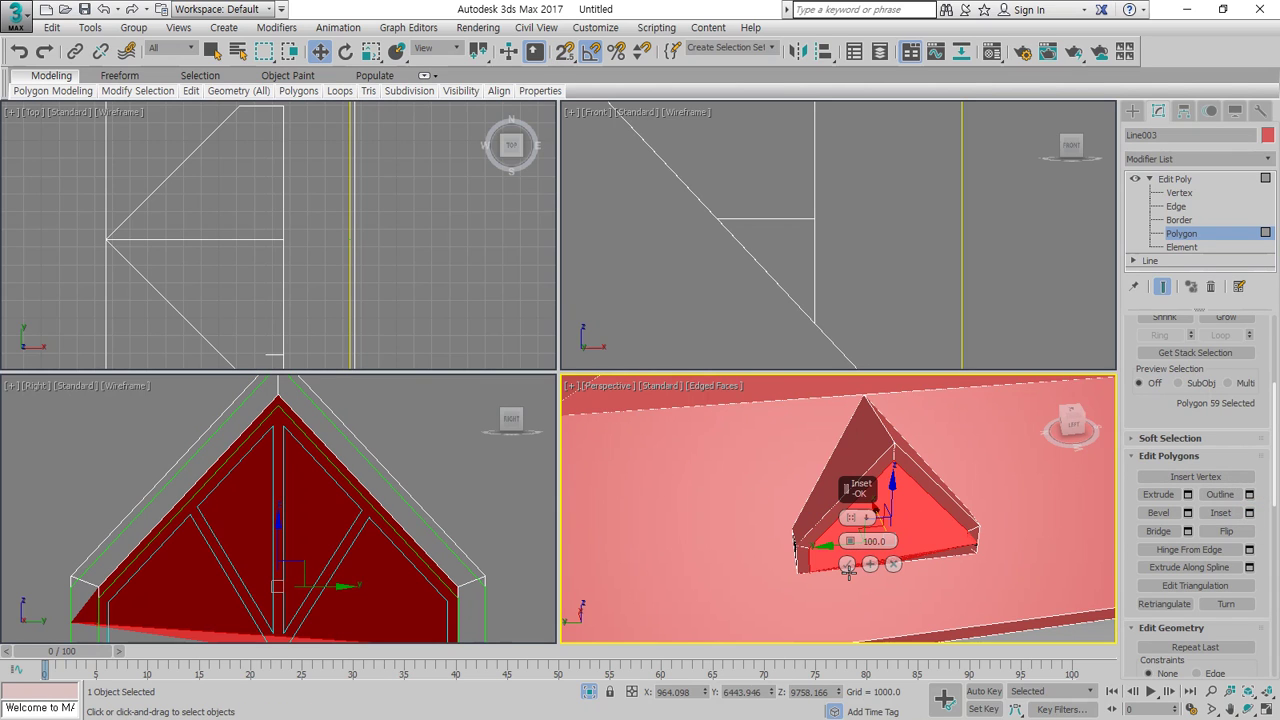
pyautogui.moveTo(990, 550); pyautogui.dragTo(905, 473, button='middle')
pyautogui.scroll(2, 905, 473)
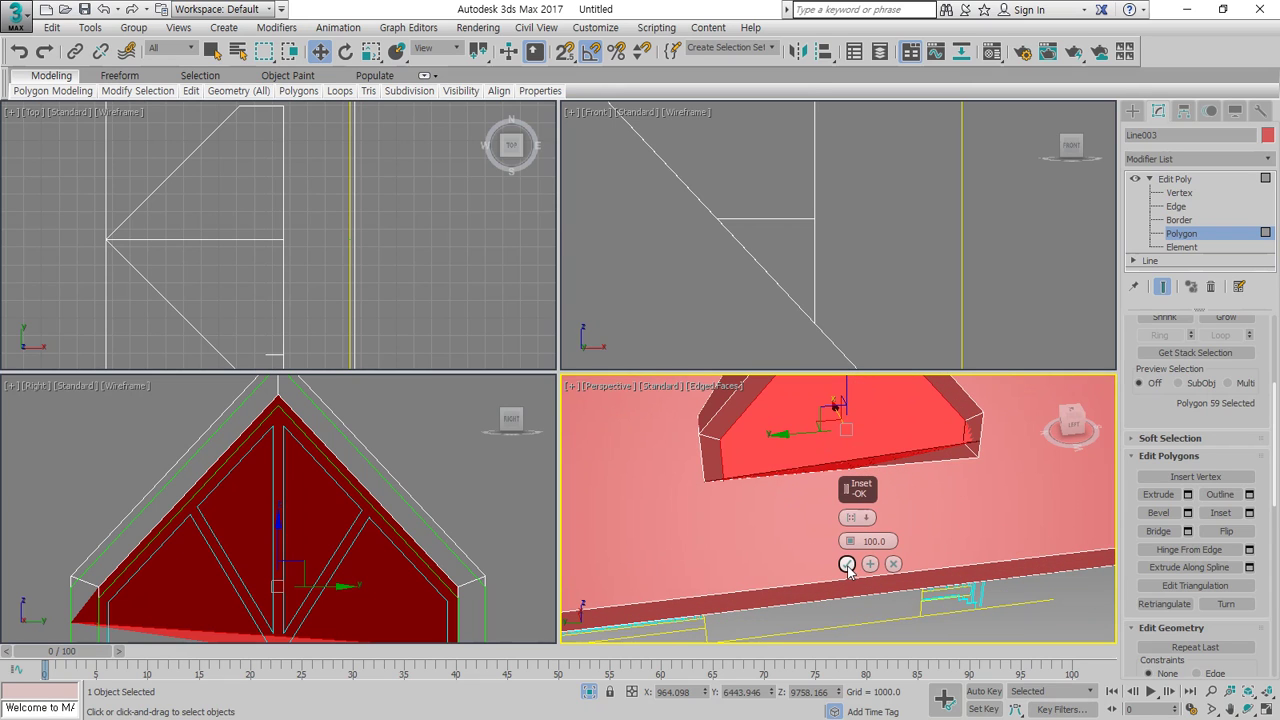
pyautogui.moveTo(335, 530); pyautogui.dragTo(318, 467, button='middle')
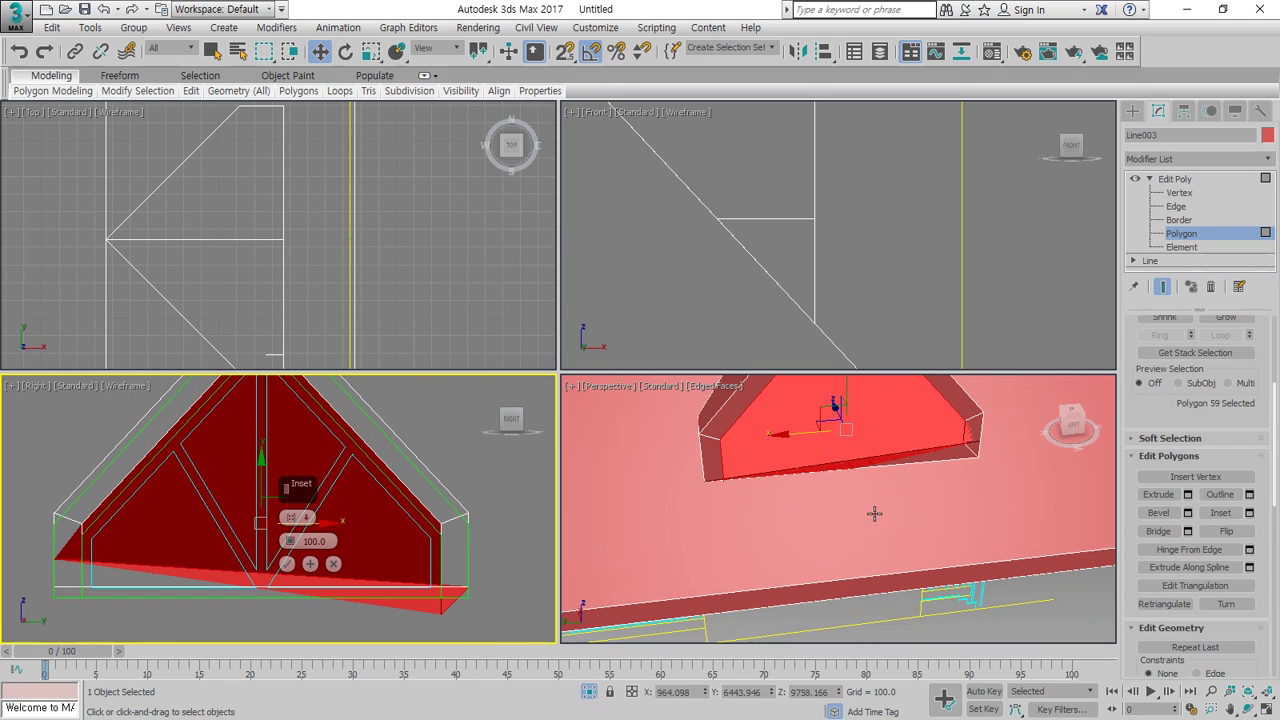
pyautogui.rightClick(925, 543)
pyautogui.click(898, 487)
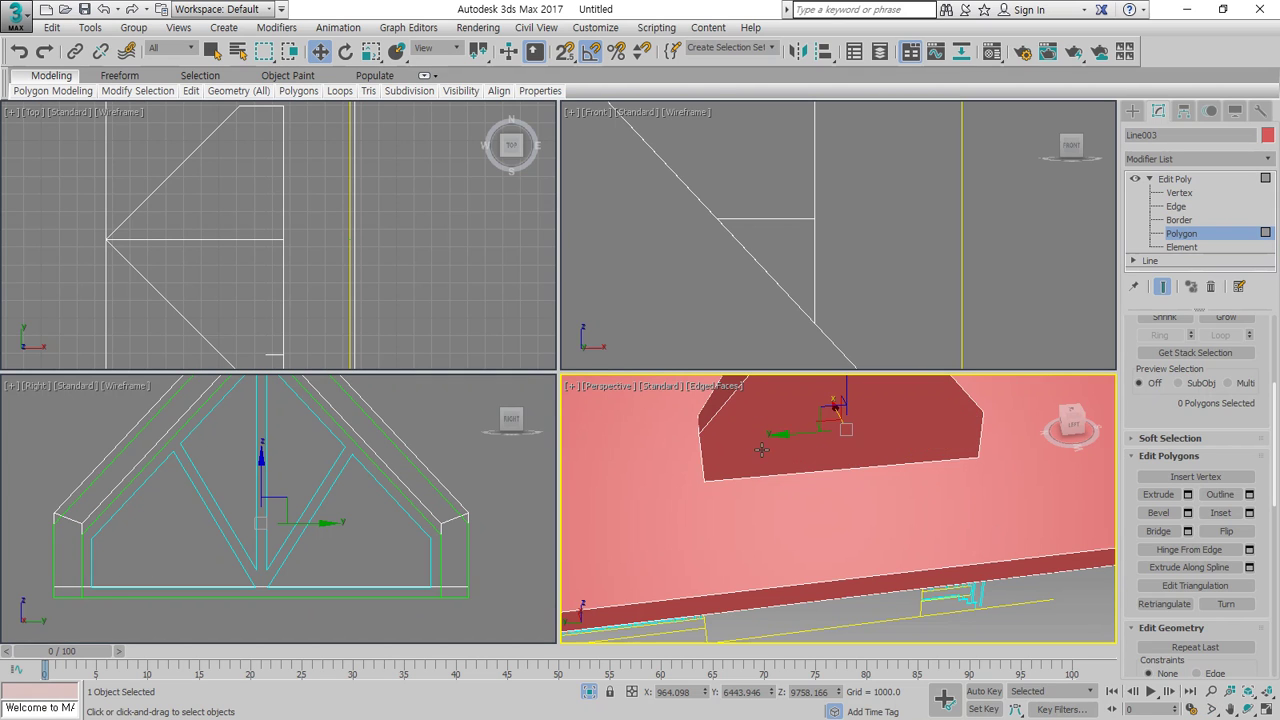
# Select the opening's capping polygon again and inset it freehand by a narrow margin
pyautogui.scroll(-4, 840, 490)
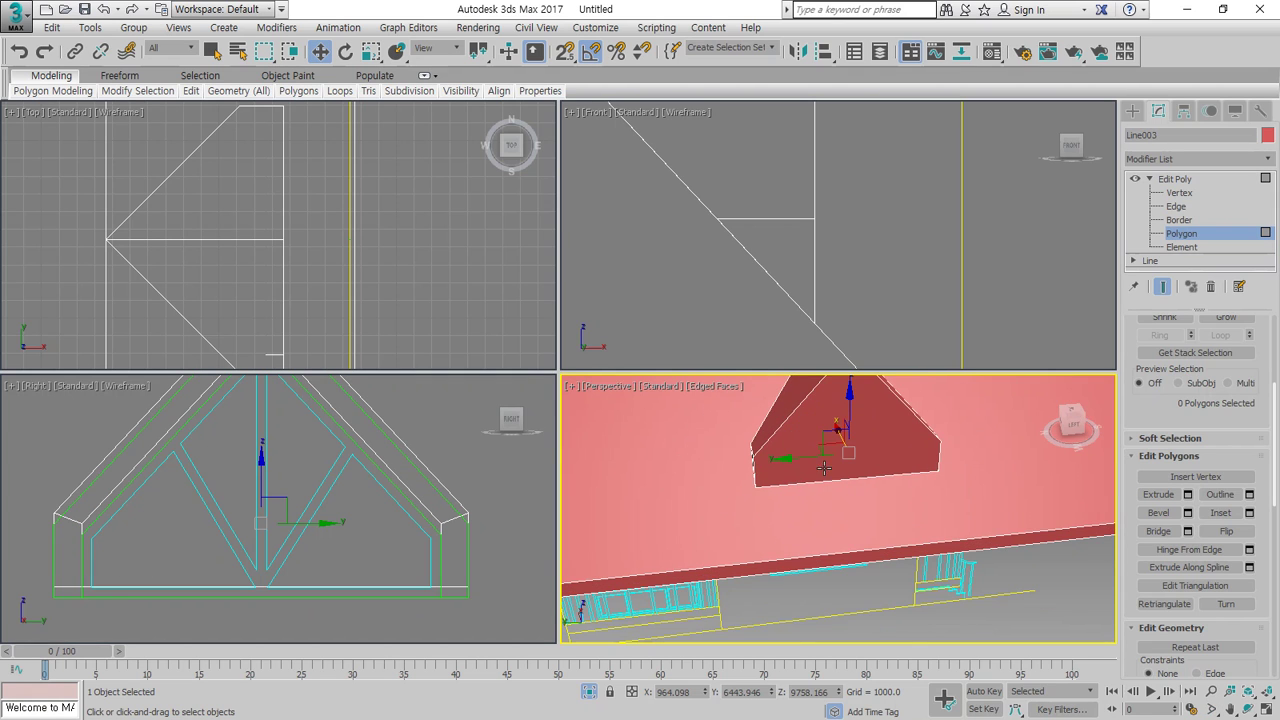
pyautogui.keyDown('alt'); pyautogui.moveTo(823, 467); pyautogui.dragTo(801, 516, button='middle'); pyautogui.keyUp('alt')
pyautogui.scroll(4, 834, 505)
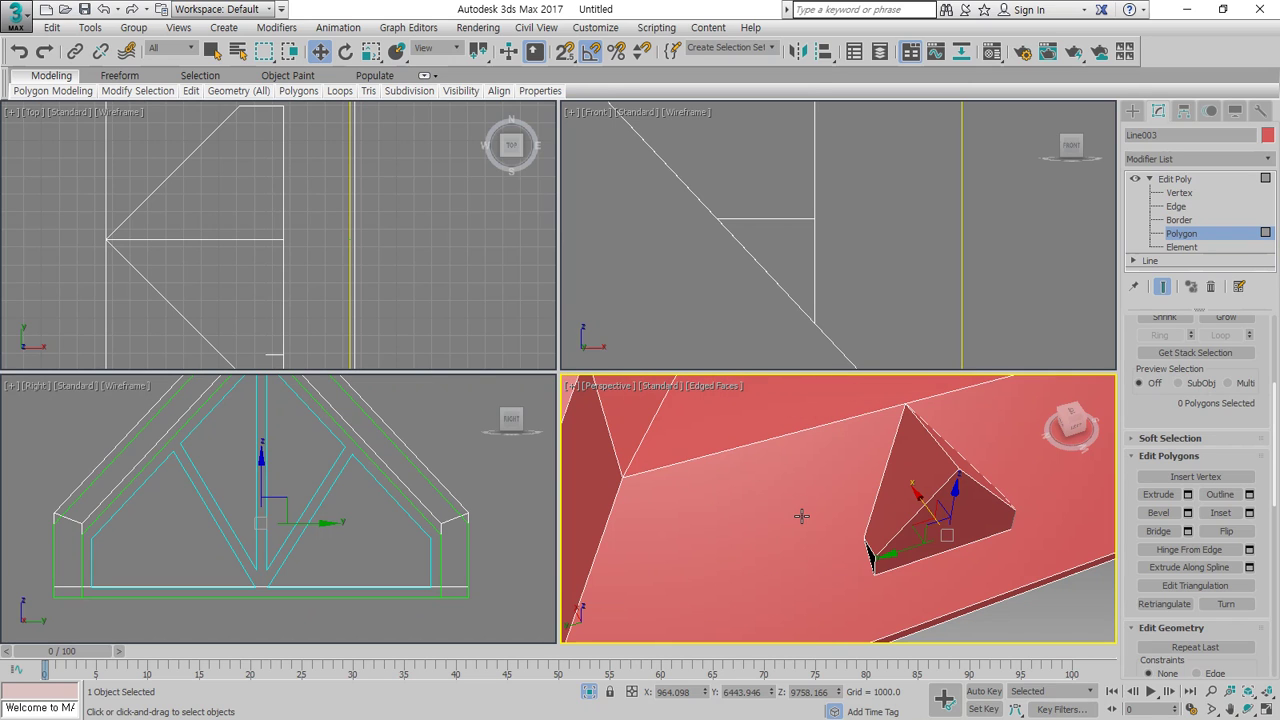
pyautogui.click(957, 526)
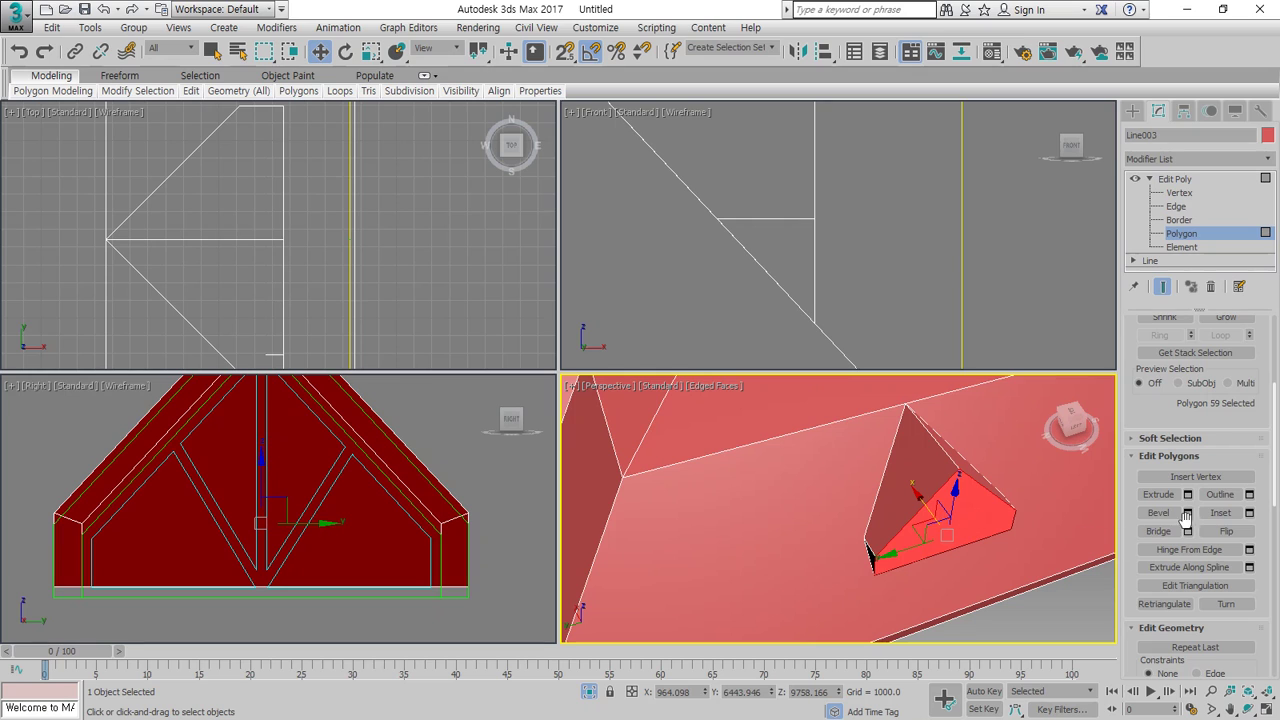
pyautogui.click(1218, 513)
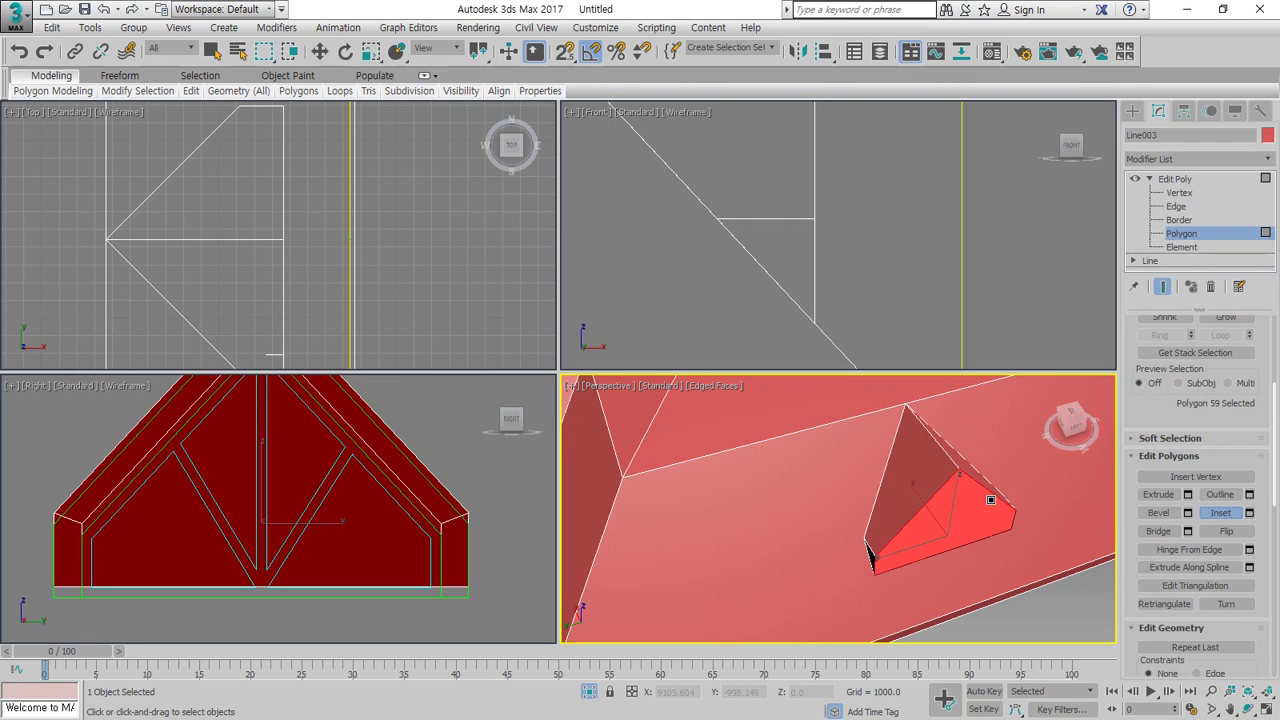
pyautogui.moveTo(984, 507)
pyautogui.mouseDown()
pyautogui.moveTo(906, 594)
pyautogui.moveTo(863, 674)
pyautogui.moveTo(790, 718)
pyautogui.mouseUp()
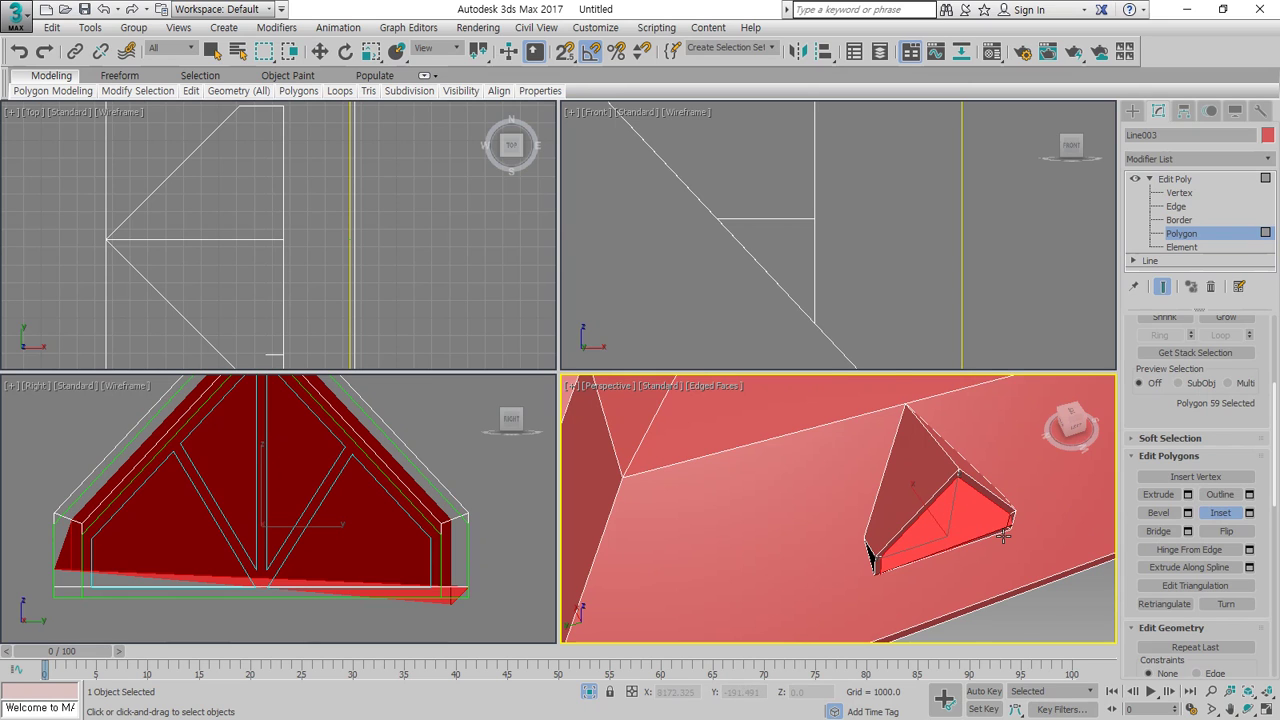
# Inset the polygon capping the window opening by 100
pyautogui.scroll(5, 1003, 537)
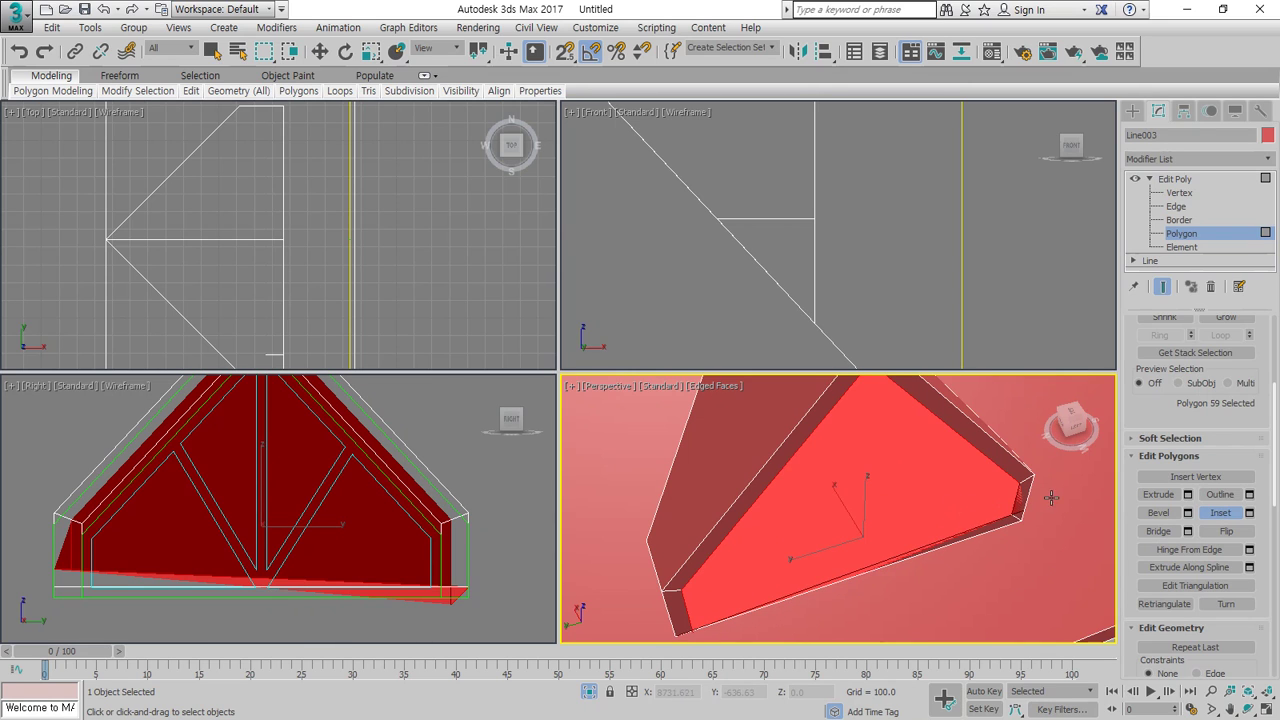
pyautogui.click(1249, 512)
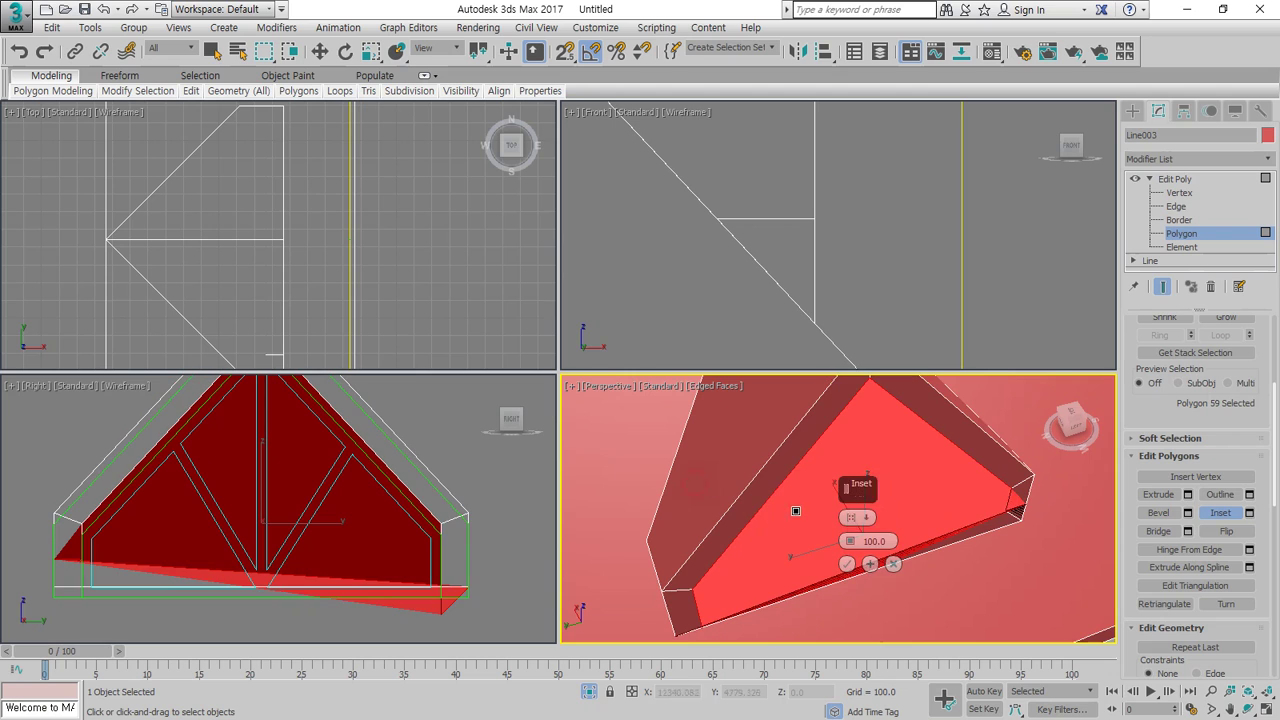
pyautogui.click(861, 562)
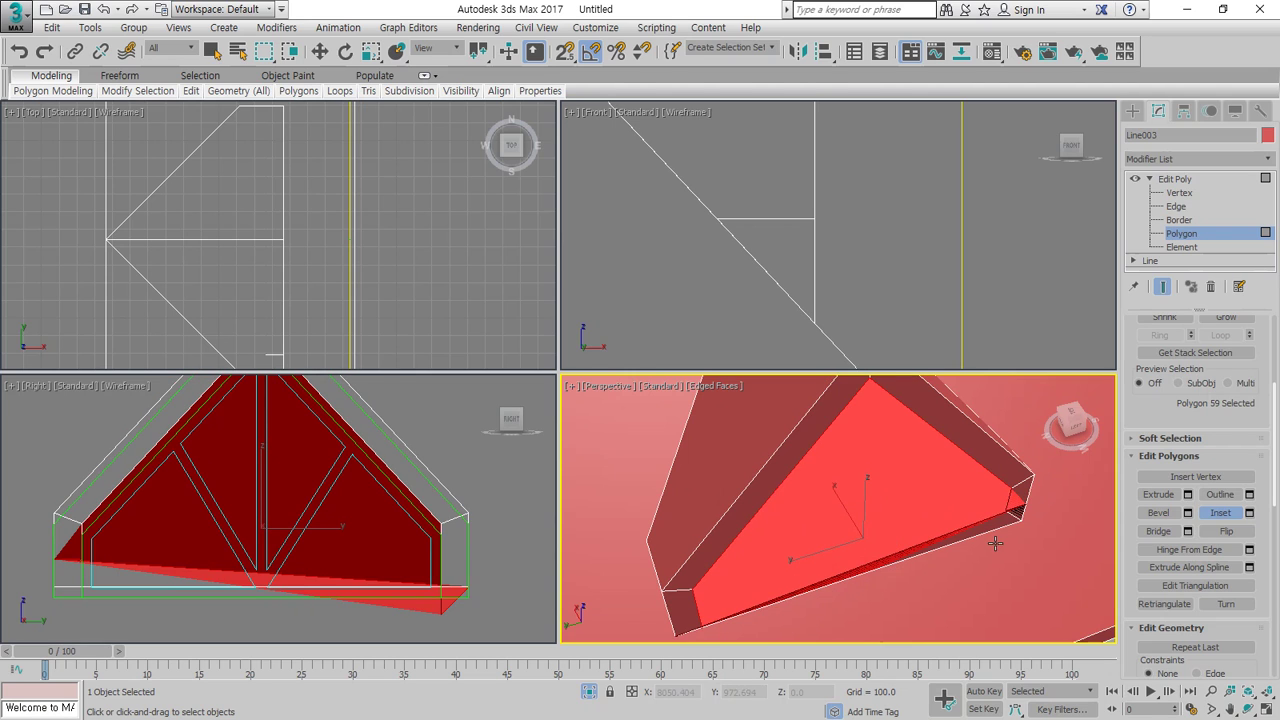
pyautogui.moveTo(1003, 495); pyautogui.dragTo(979, 484, button='middle')
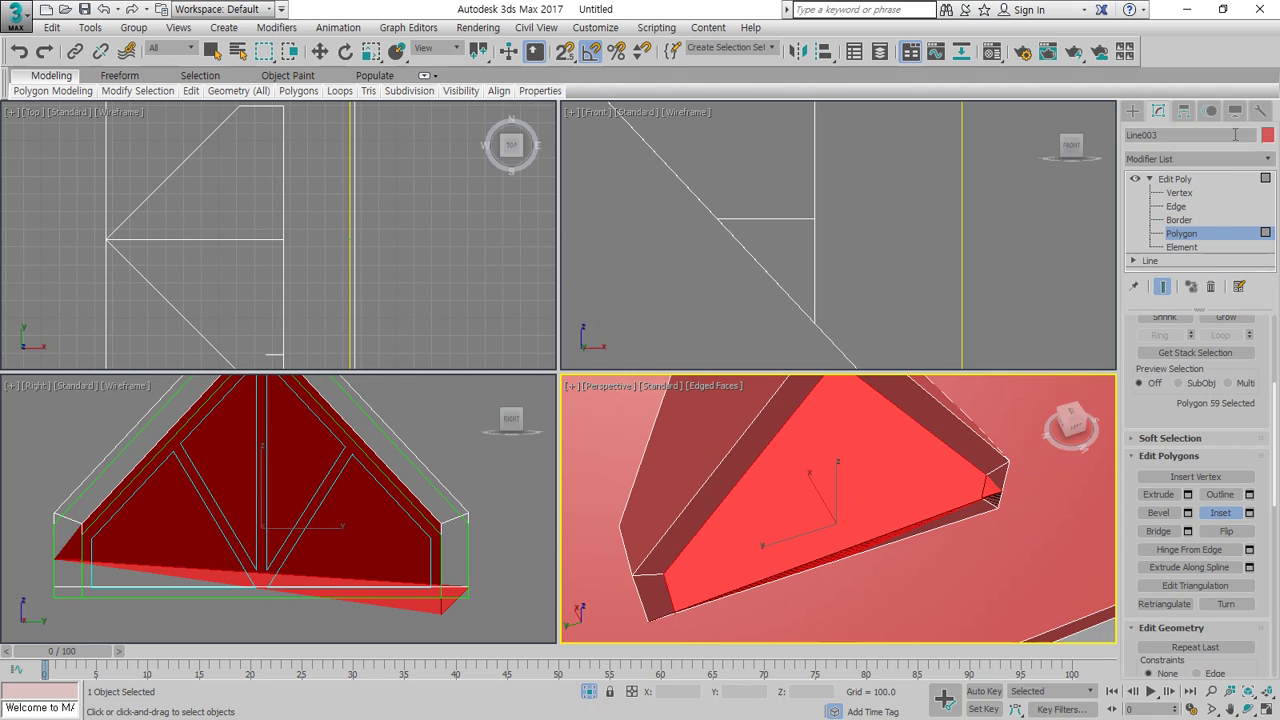
# Switch to edge level, clear the edge selection and turn on snapping
pyautogui.click(1183, 207)
pyautogui.moveTo(396, 540); pyautogui.dragTo(398, 509, button='middle')
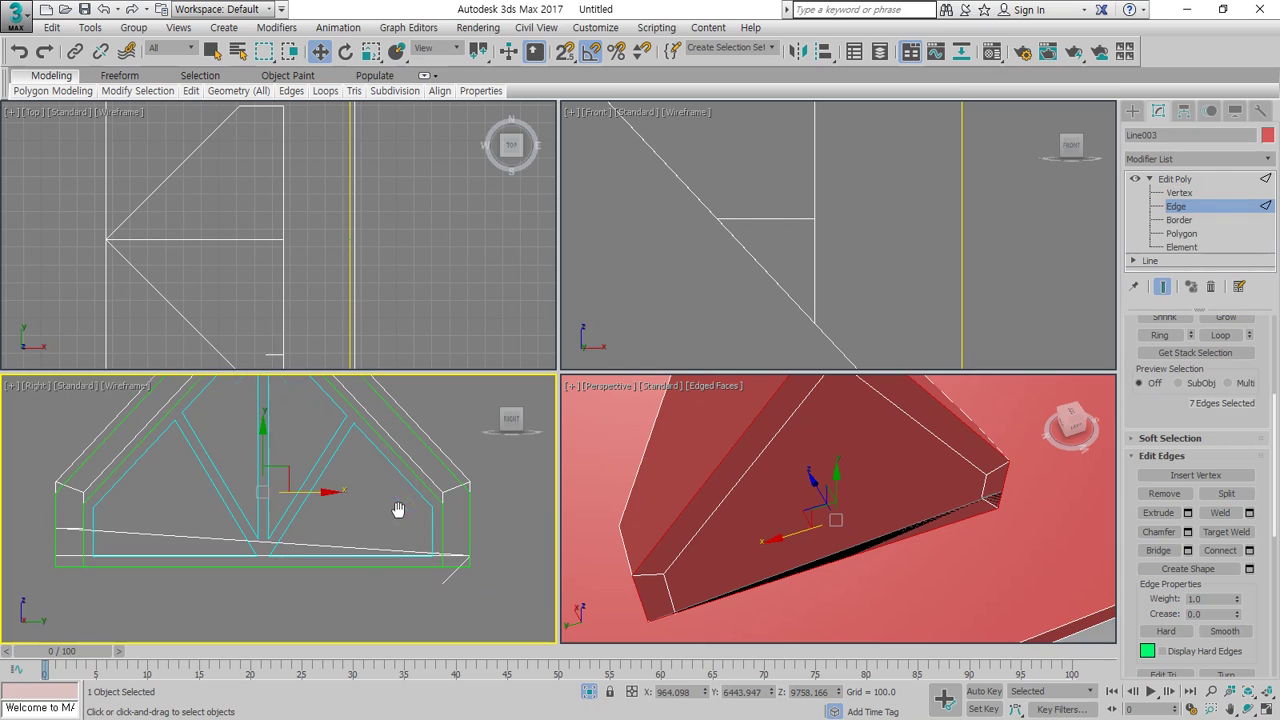
pyautogui.click(443, 591)
pyautogui.press('s')
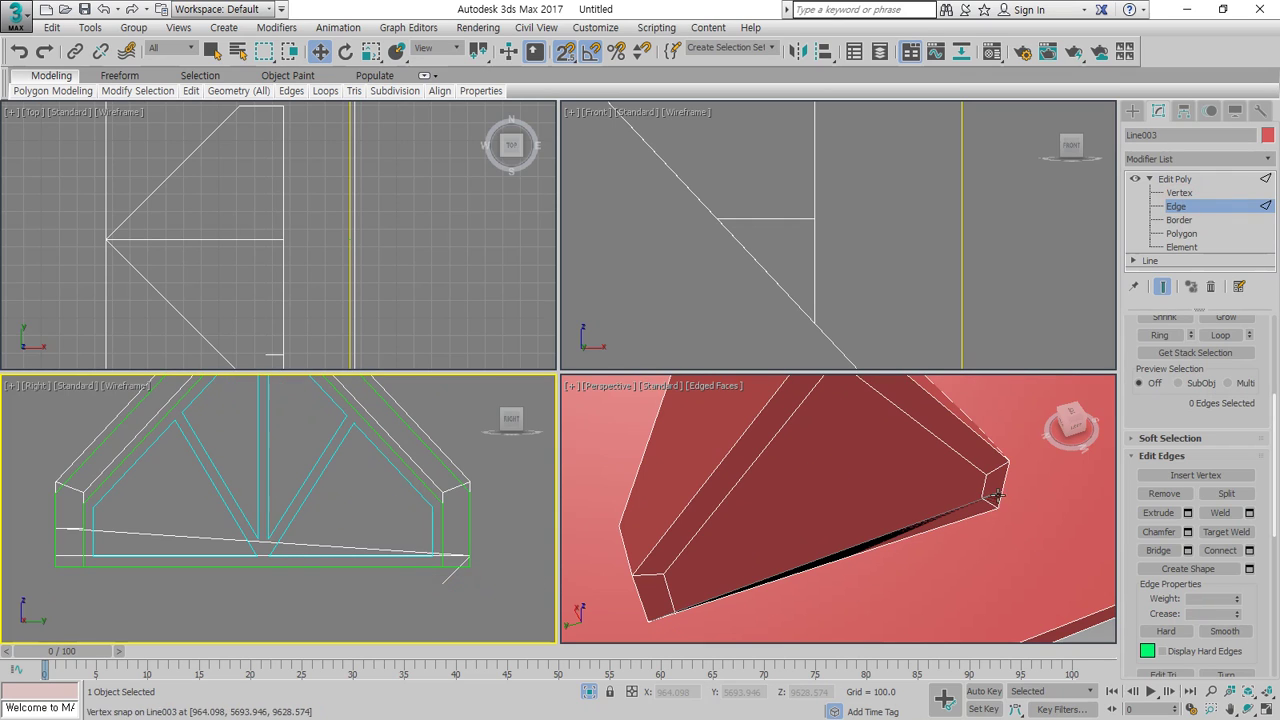
# Switch to vertex level and select the two vertices at the raised end of the slanted bottom edge in the Right view
pyautogui.click(1179, 192)
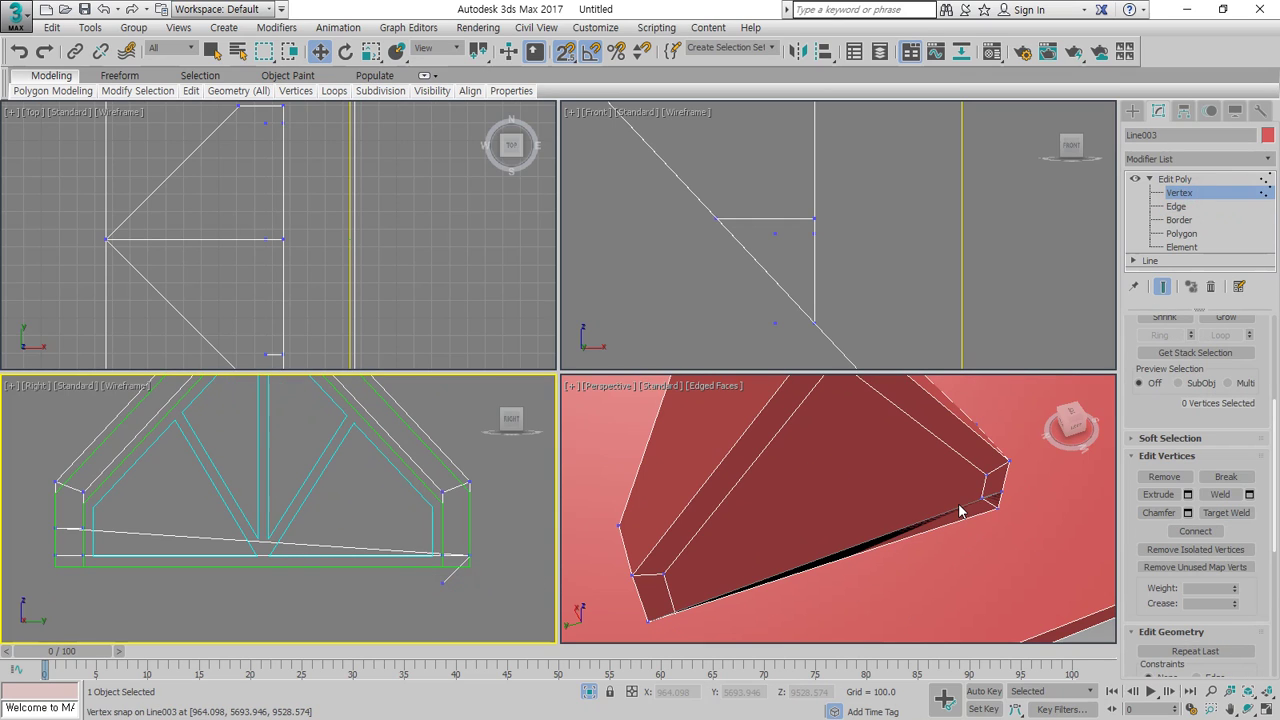
pyautogui.click(689, 595)
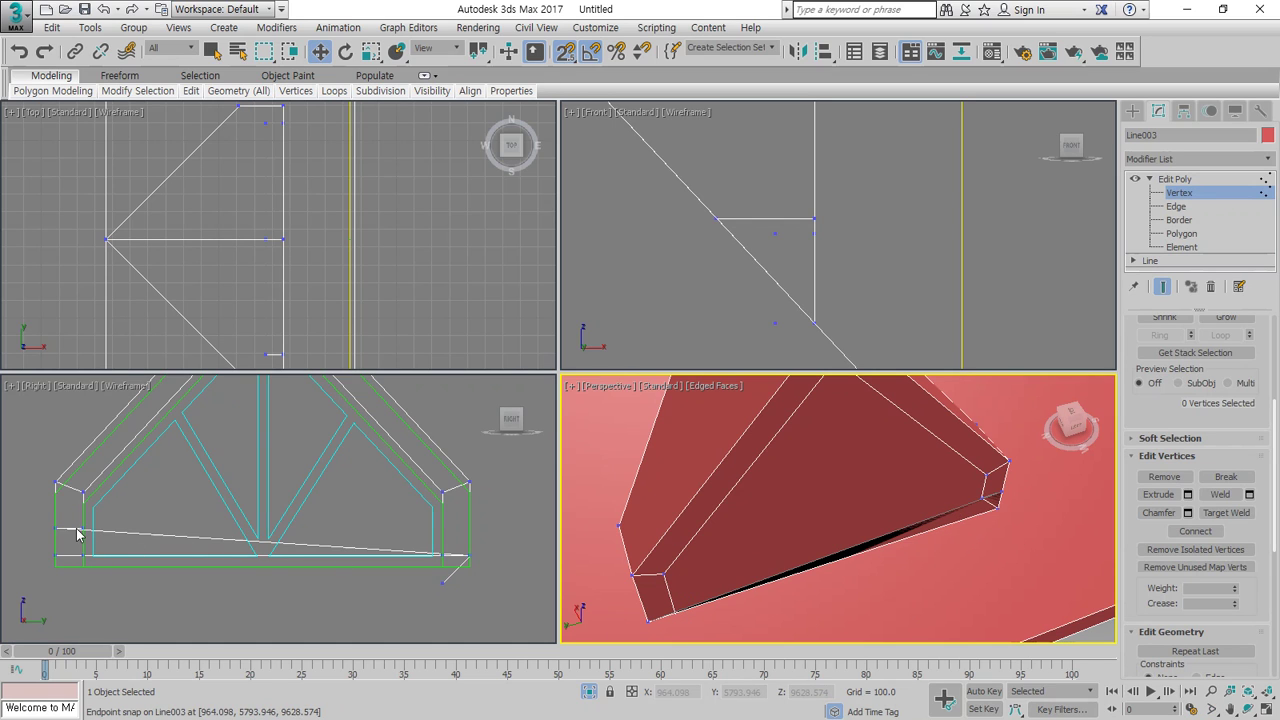
pyautogui.scroll(3, 51, 540)
pyautogui.moveTo(137, 537); pyautogui.dragTo(12, 510)
pyautogui.scroll(-2, 226, 488)
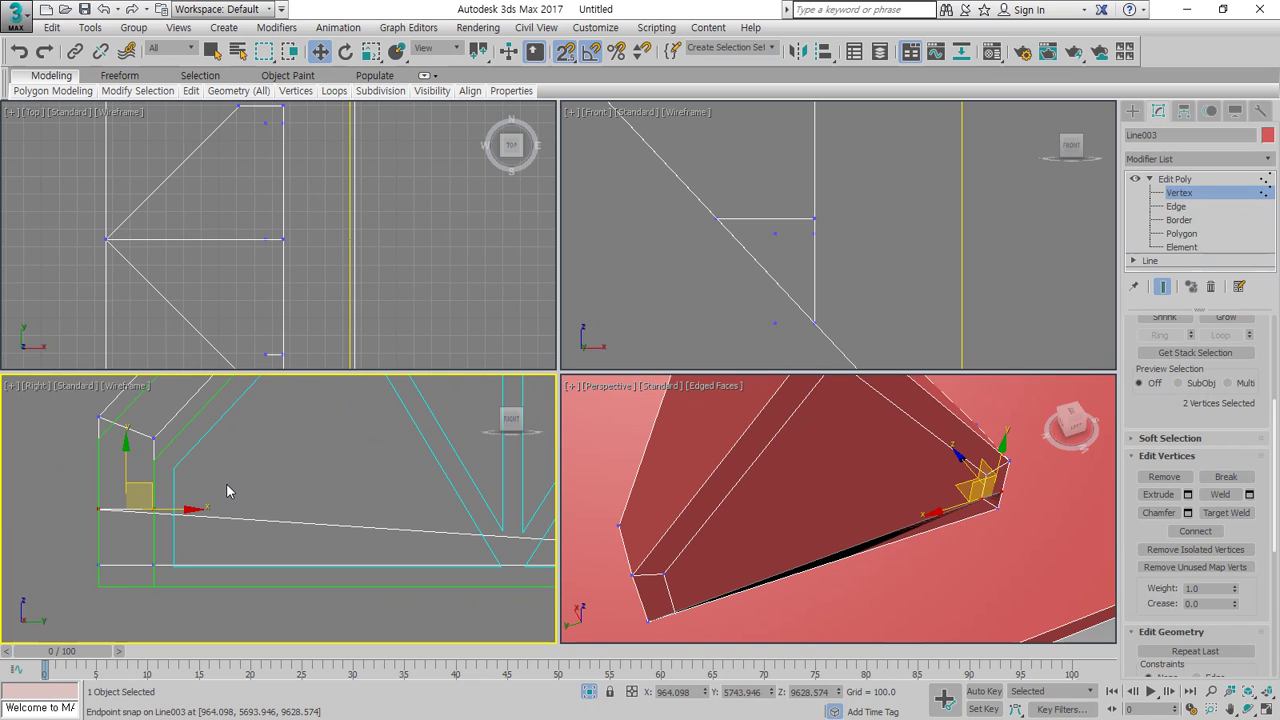
pyautogui.scroll(-4, 233, 489)
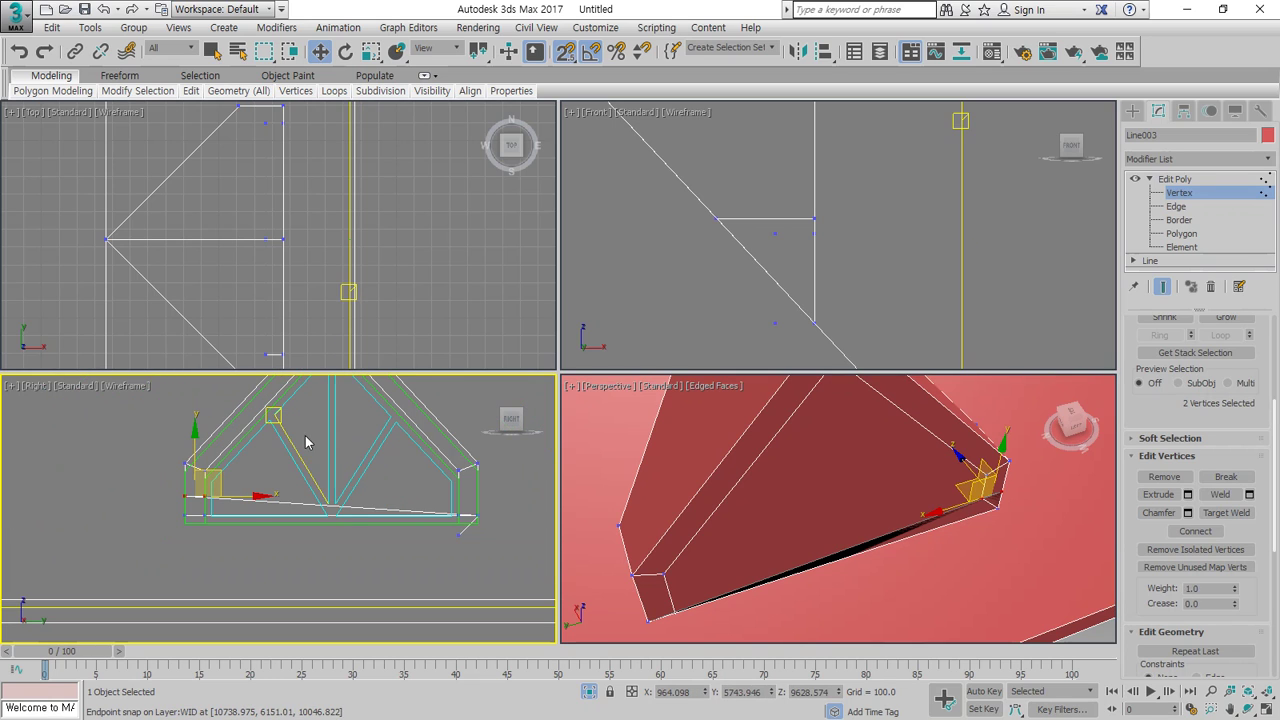
# Select the stray vertex below the opening's corner, then the group of vertices along the opening's base in the Front view
pyautogui.click(255, 315)
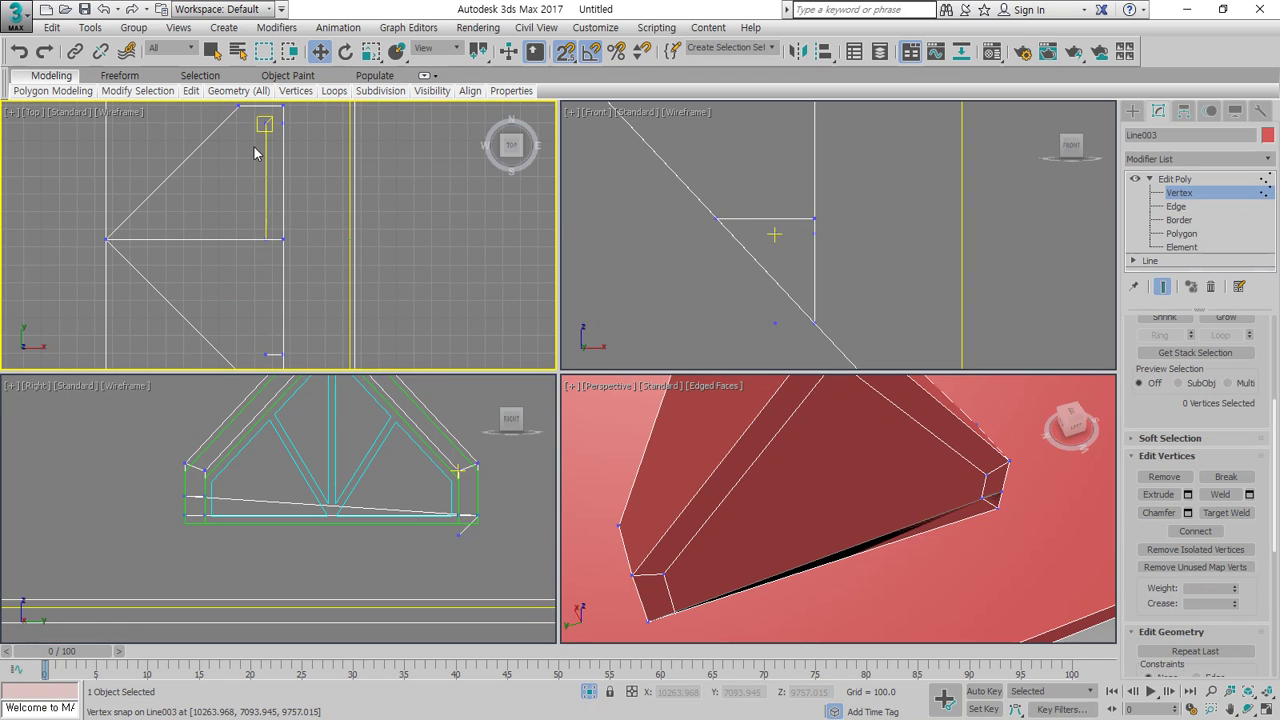
pyautogui.moveTo(525, 537); pyautogui.dragTo(232, 434)
pyautogui.moveTo(159, 418); pyautogui.dragTo(159, 418)
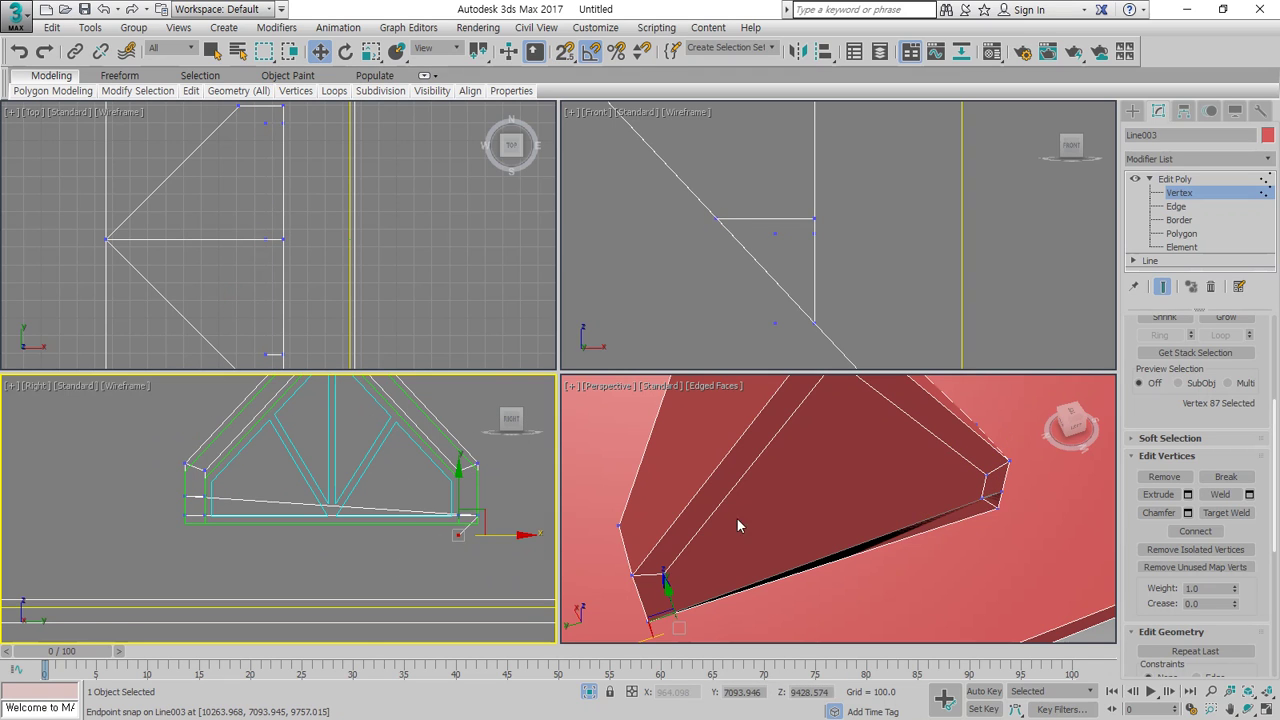
pyautogui.scroll(-5, 760, 270)
pyautogui.scroll(5, 760, 270)
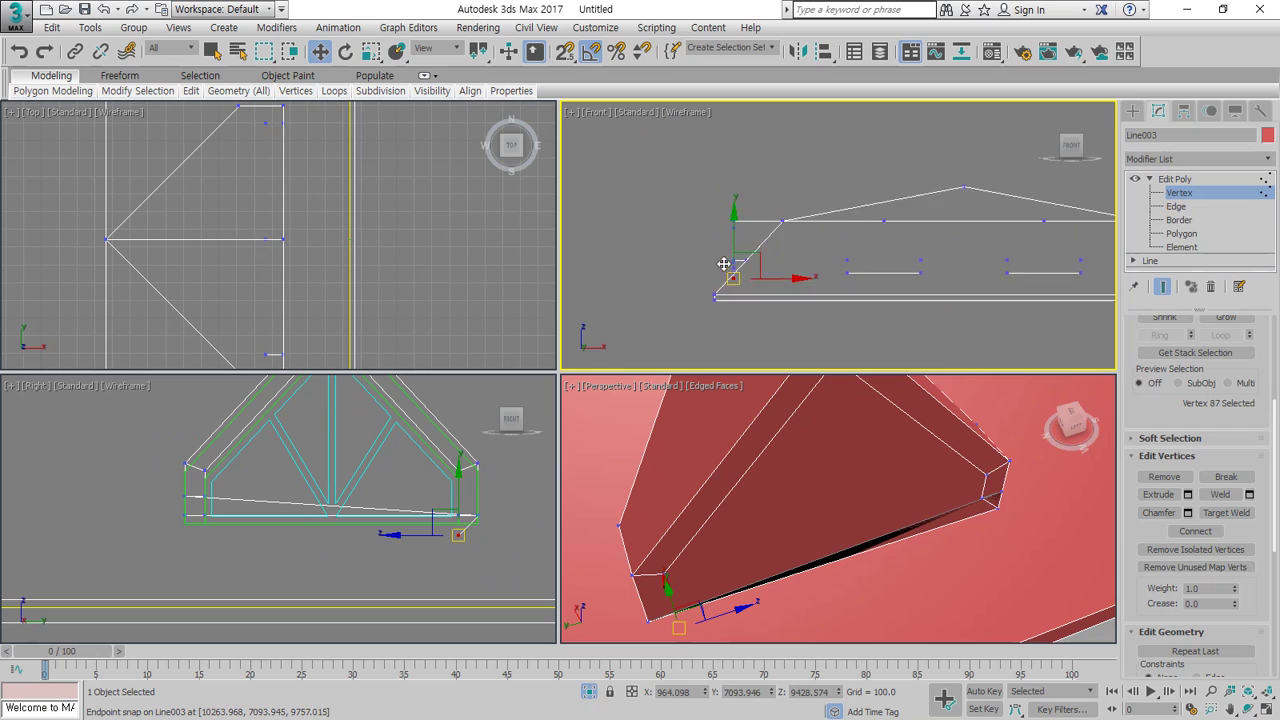
pyautogui.moveTo(705, 178); pyautogui.dragTo(705, 178)
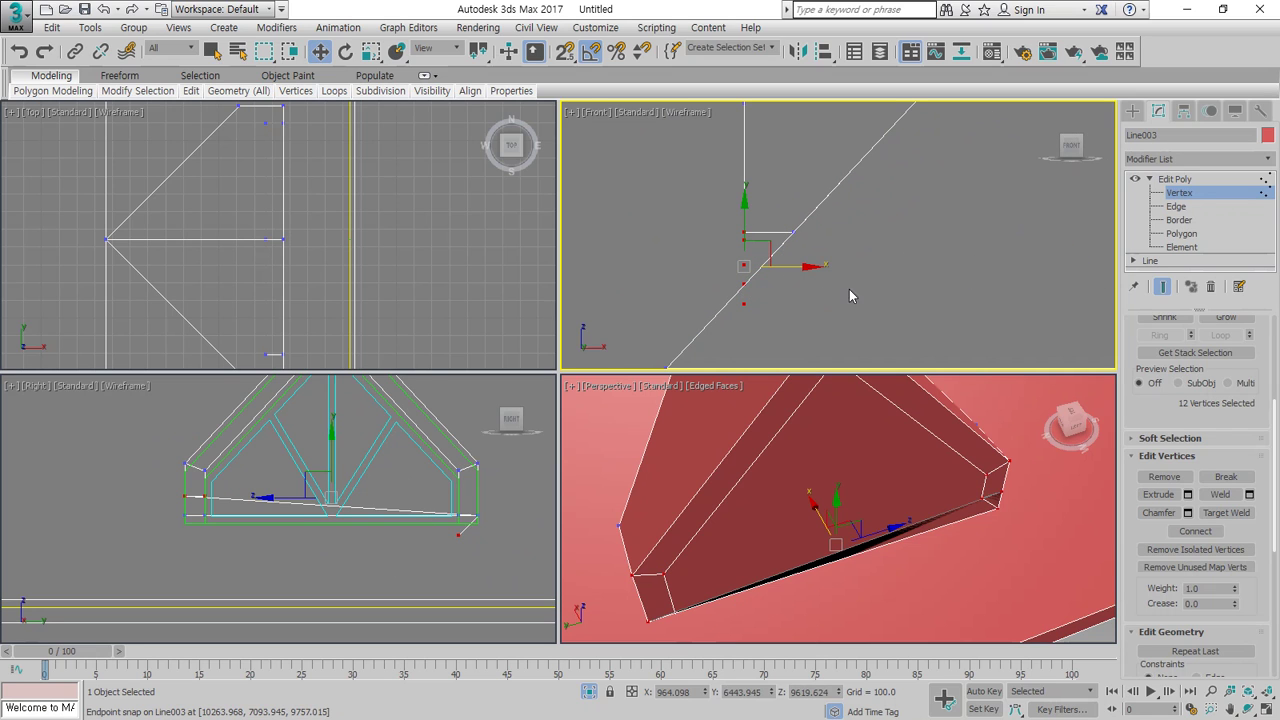
# Select the vertex at the raised end of the slanted bottom edge and move it horizontally inward to about Y 5791
pyautogui.click(1058, 495)
pyautogui.click(1003, 494)
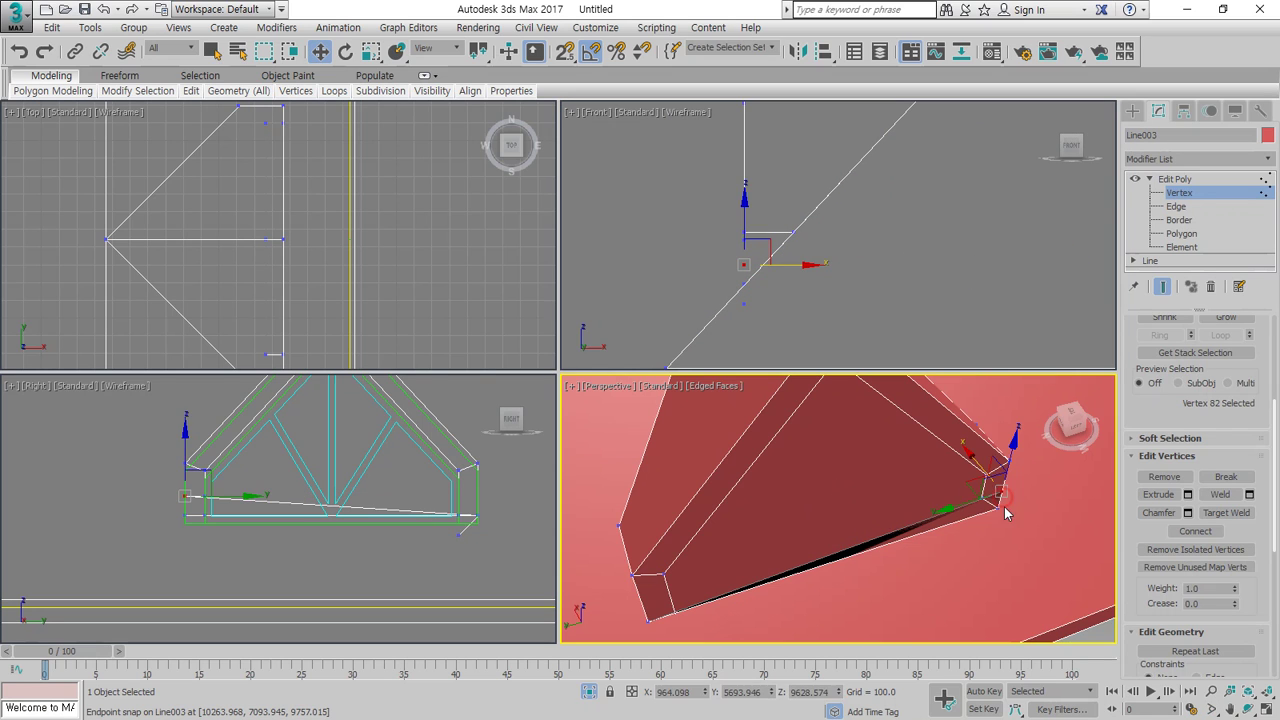
pyautogui.click(1269, 691)
pyautogui.moveTo(352, 508); pyautogui.dragTo(314, 517, button='middle')
pyautogui.scroll(3, 299, 526)
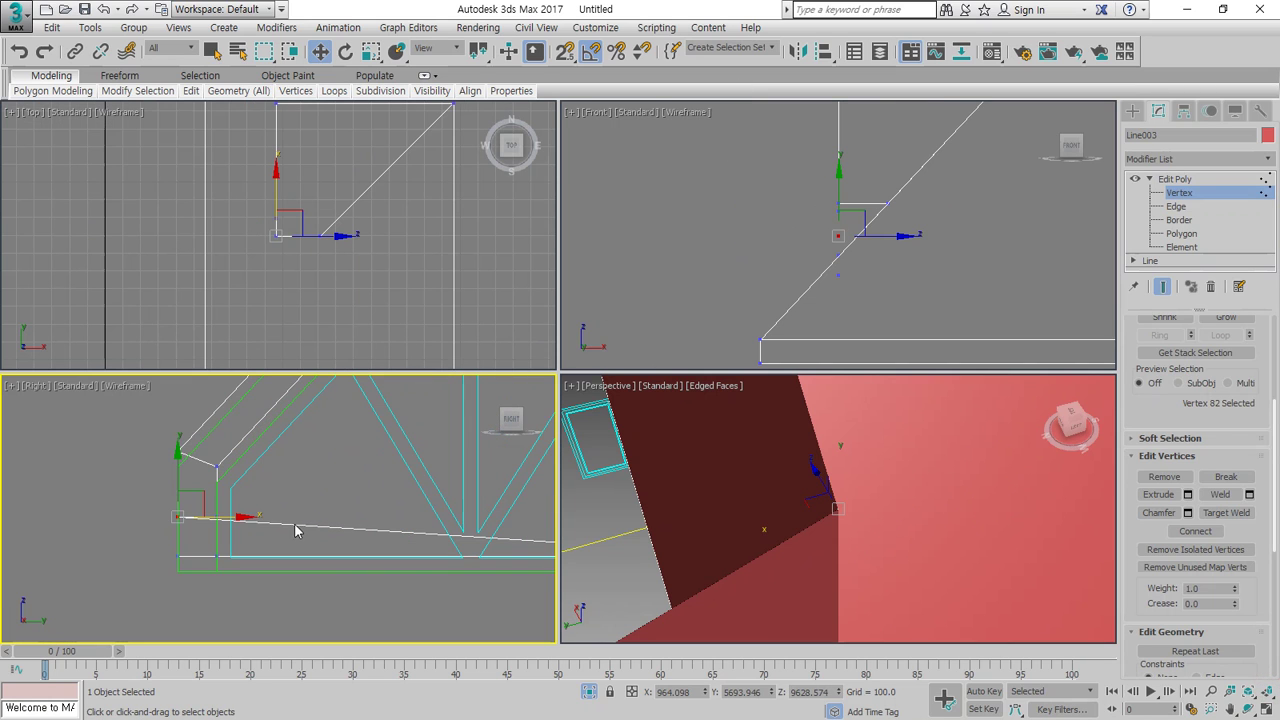
pyautogui.moveTo(242, 518); pyautogui.dragTo(280, 532)
# Select the inset vertex above the bottom corner at the other end of the window opening
pyautogui.scroll(-6, 815, 563)
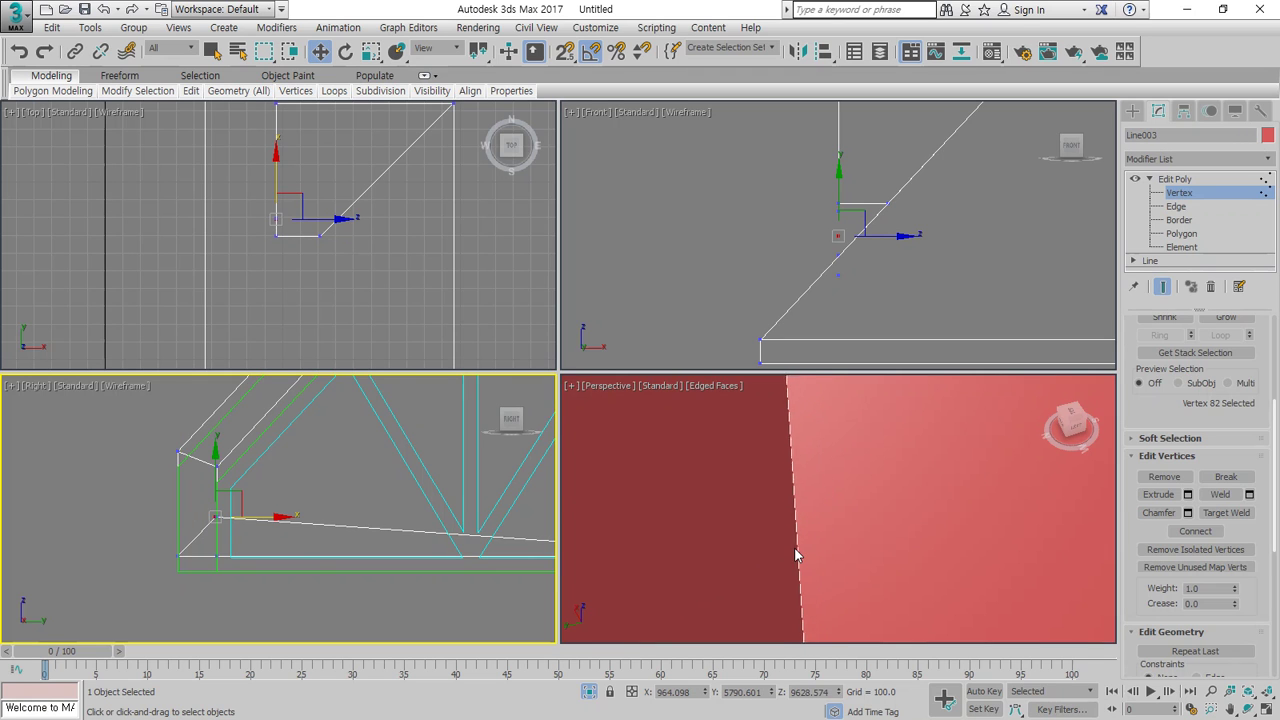
pyautogui.scroll(-5, 796, 555)
pyautogui.scroll(3, 745, 550)
pyautogui.moveTo(709, 562); pyautogui.dragTo(878, 433, button='middle')
pyautogui.keyDown('alt'); pyautogui.moveTo(658, 567); pyautogui.dragTo(632, 558, button='middle'); pyautogui.keyUp('alt')
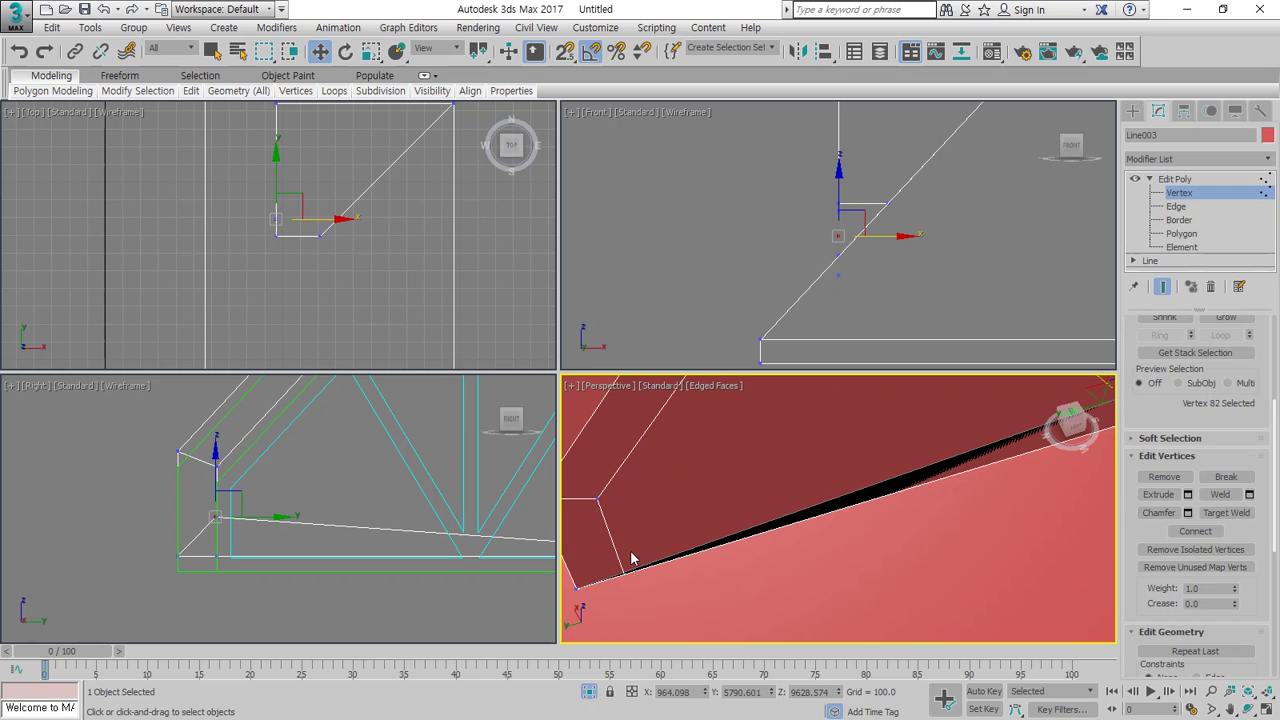
pyautogui.click(601, 500)
pyautogui.scroll(-3, 880, 234)
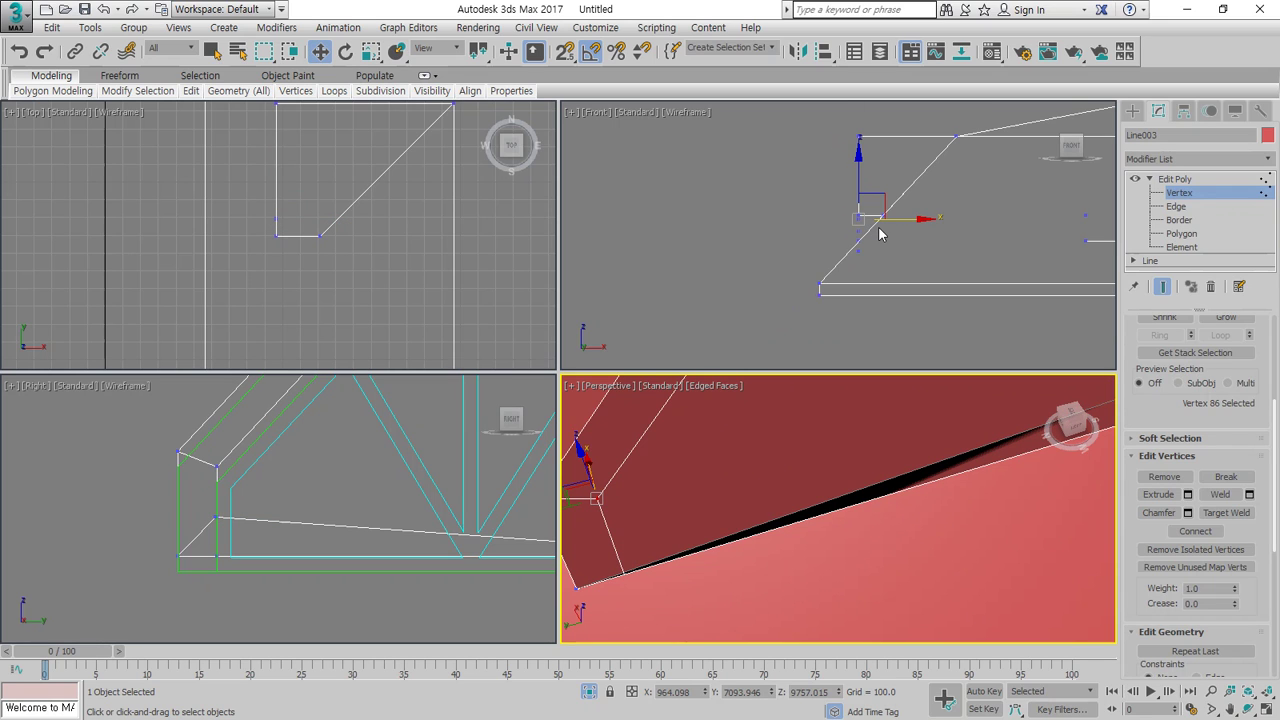
# Try to drag the overlapping vertices at the opening's bottom corner apart in the Right view
pyautogui.moveTo(325, 560); pyautogui.dragTo(232, 555, button='middle')
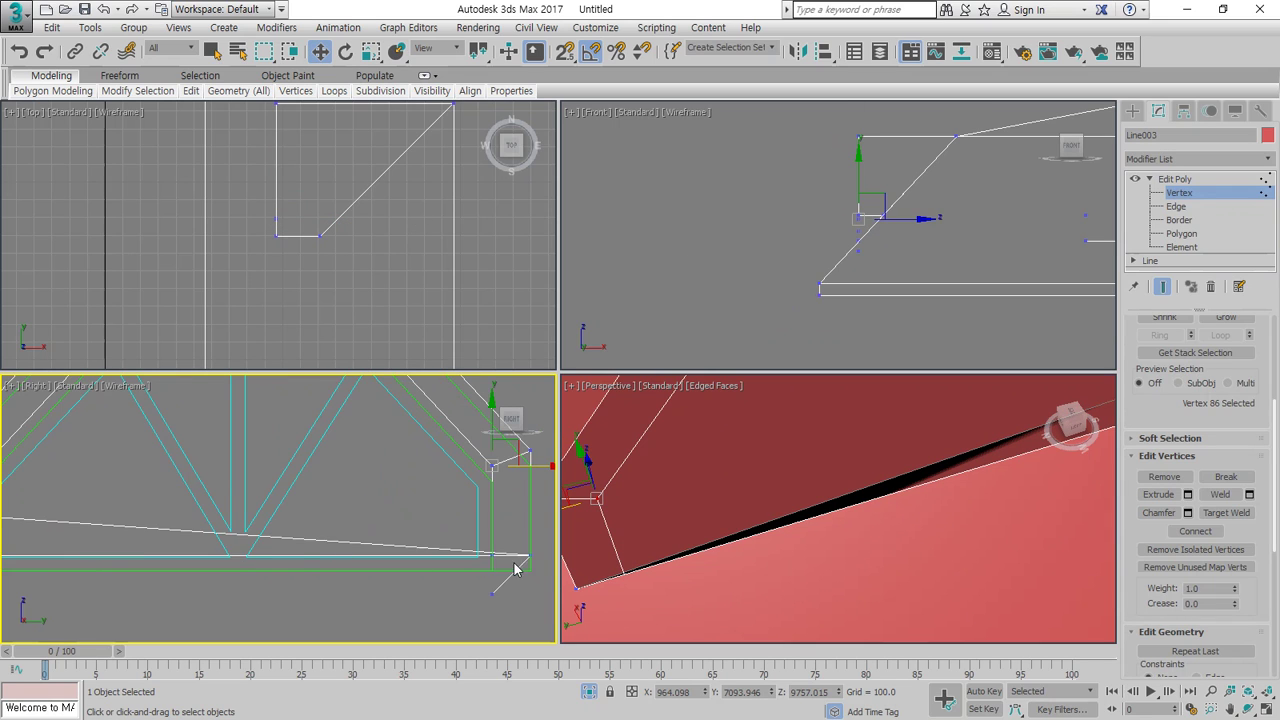
pyautogui.scroll(2, 528, 573)
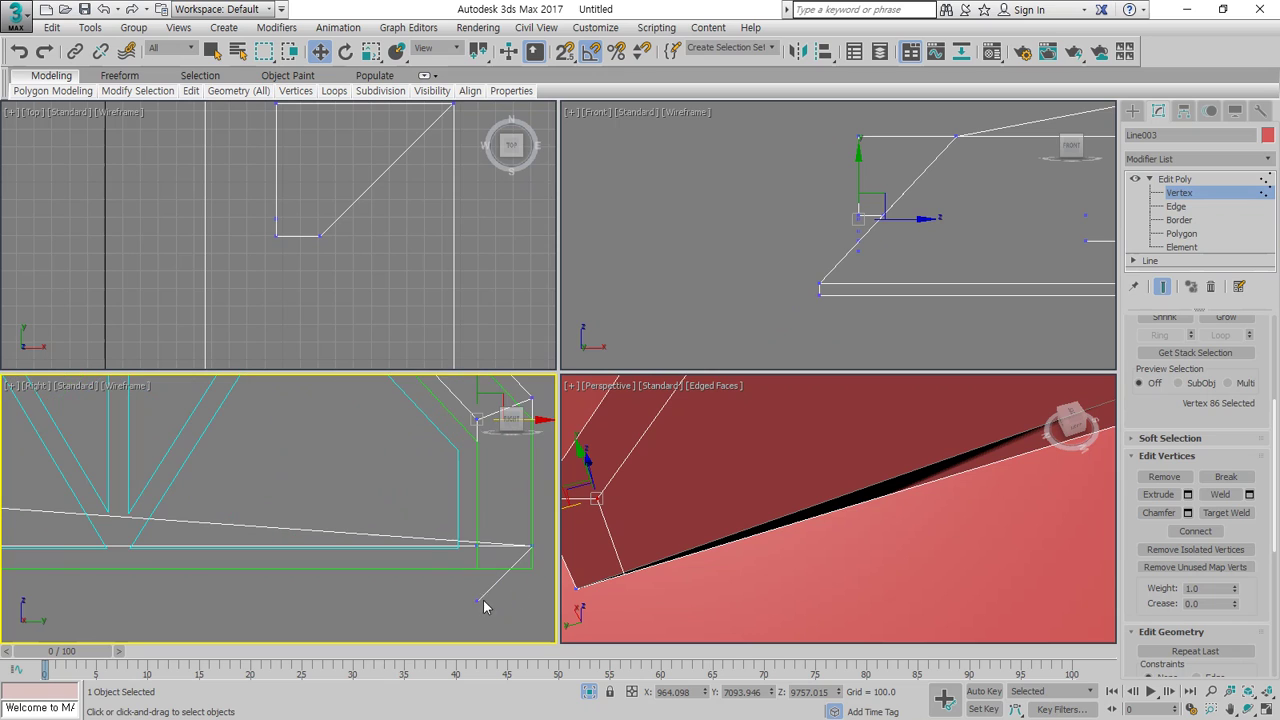
pyautogui.click(530, 548)
pyautogui.moveTo(537, 523); pyautogui.dragTo(476, 494, button='middle')
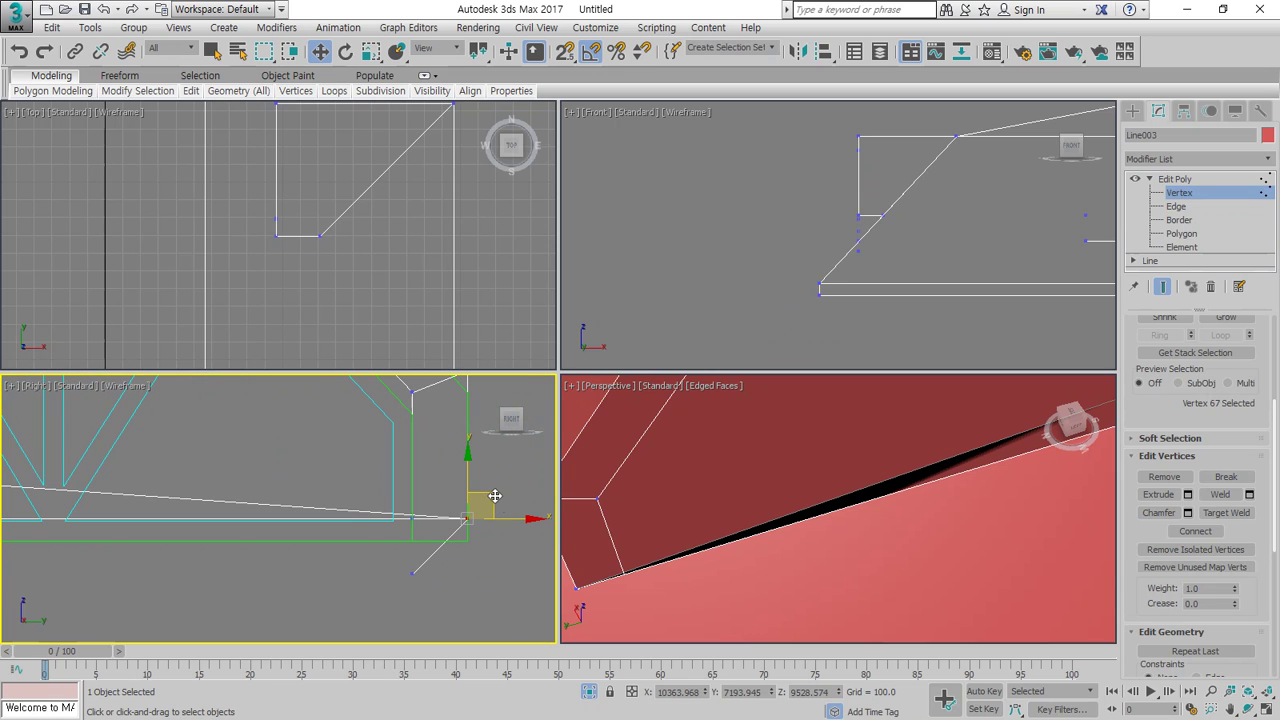
pyautogui.moveTo(495, 496); pyautogui.dragTo(461, 470)
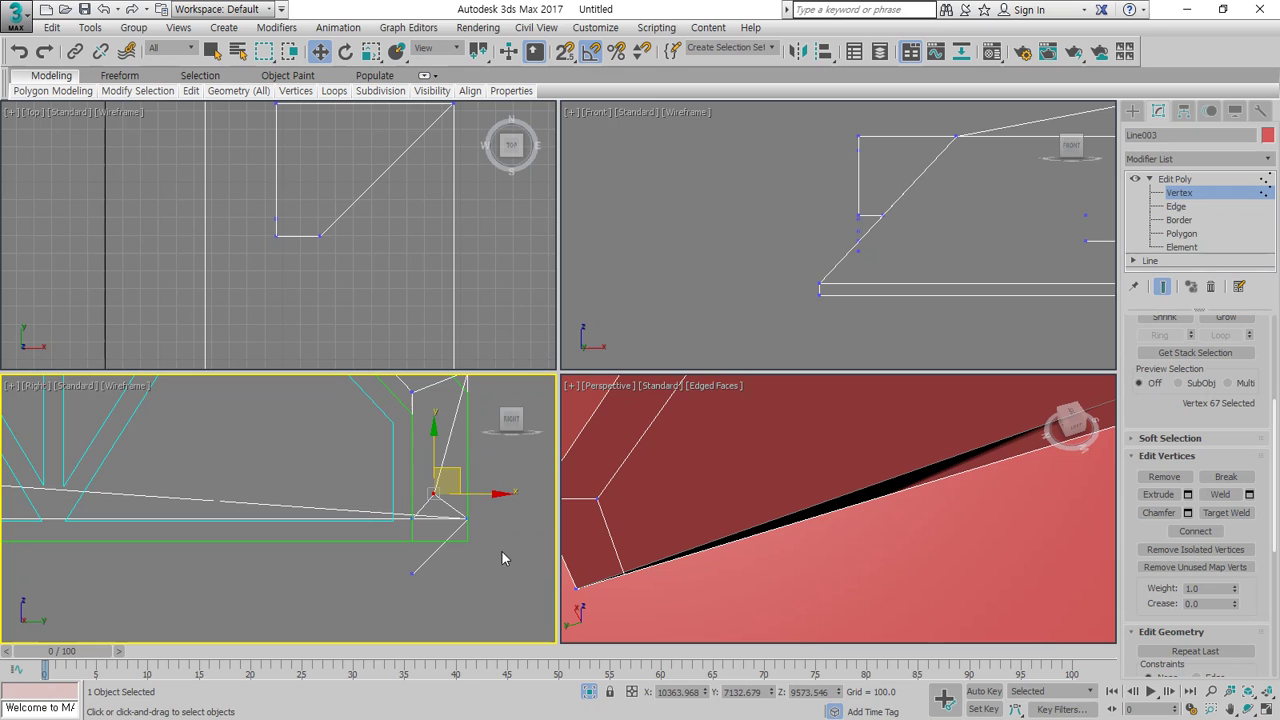
pyautogui.moveTo(473, 518); pyautogui.dragTo(365, 471)
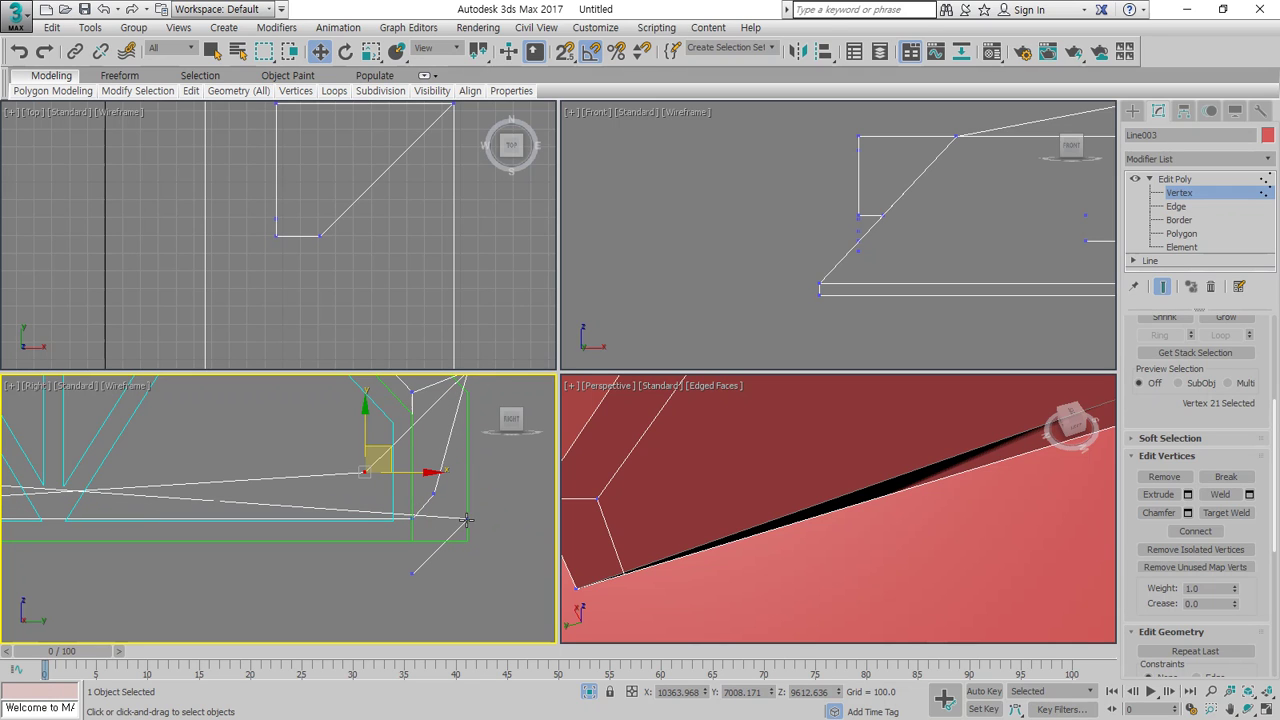
pyautogui.moveTo(466, 519); pyautogui.dragTo(481, 495)
# Undo the trial moves of the overlapping corner vertices, including a further trial drag in the Perspective view
pyautogui.hotkey('ctrl', 'z')
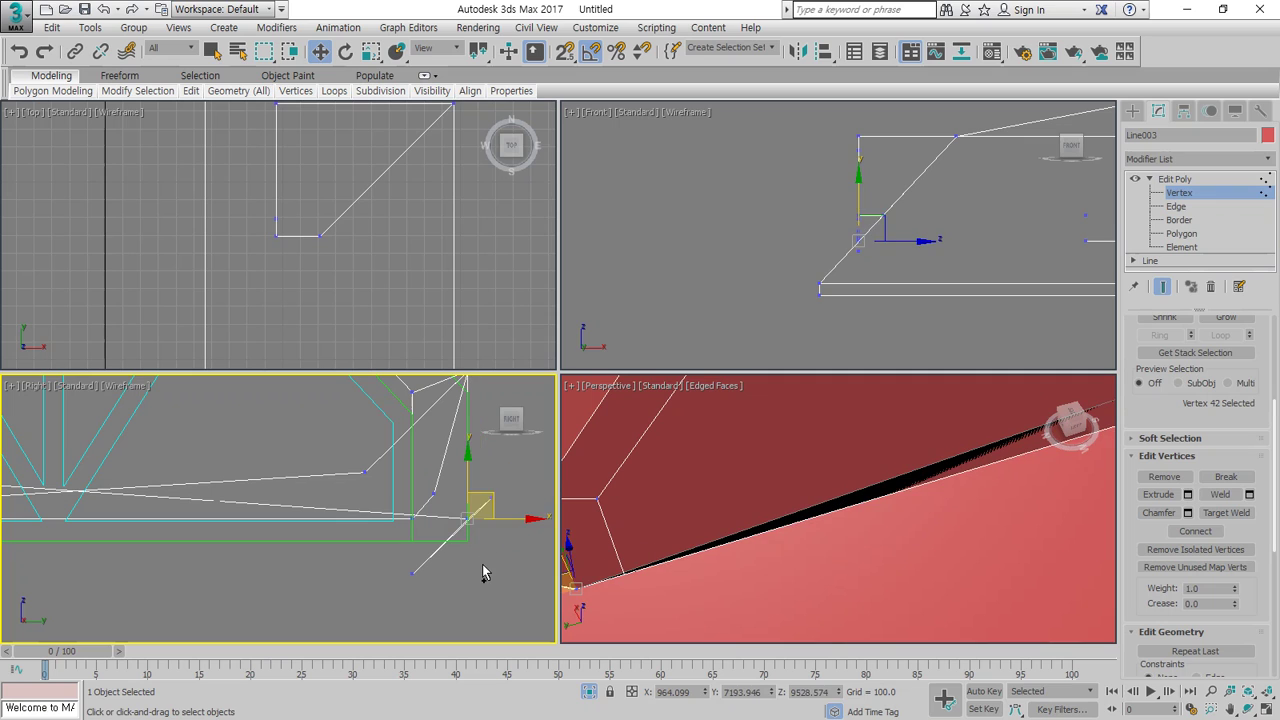
pyautogui.hotkey('ctrl', 'z')
pyautogui.moveTo(638, 553); pyautogui.dragTo(717, 490, button='middle')
pyautogui.hotkey('ctrl', 'z')
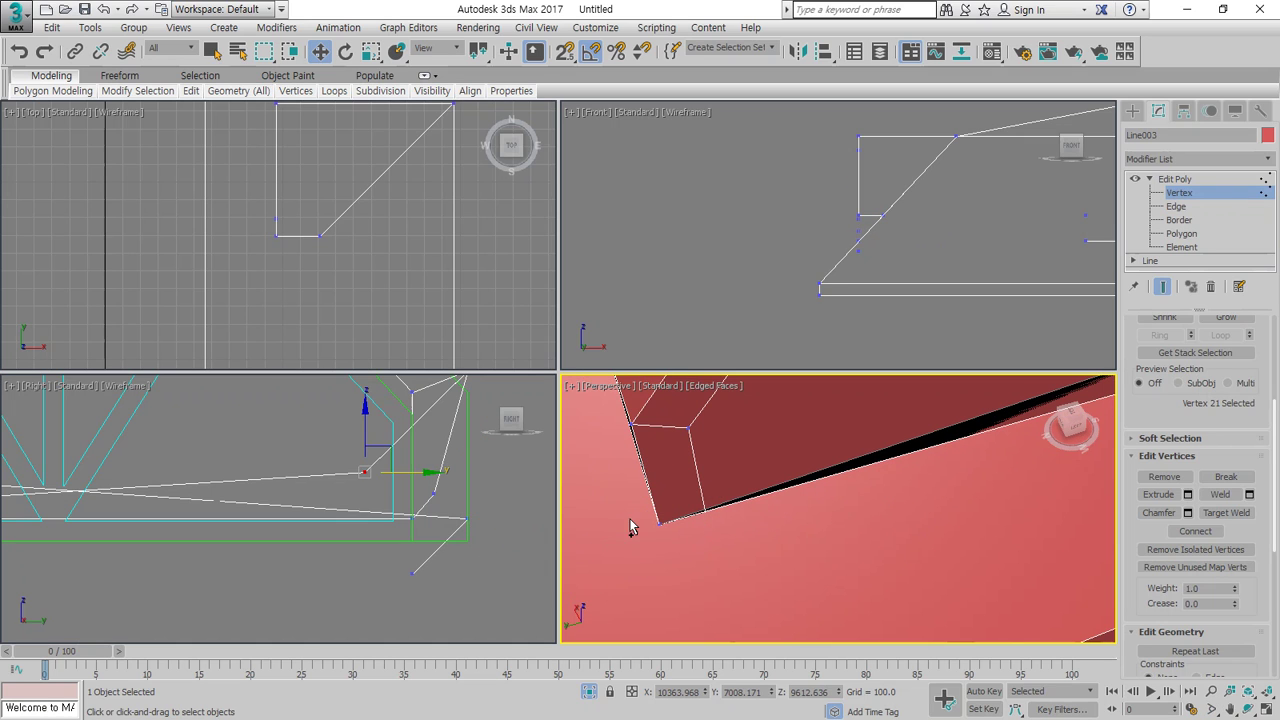
pyautogui.hotkey('ctrl', 'z')
pyautogui.moveTo(655, 527); pyautogui.dragTo(595, 525)
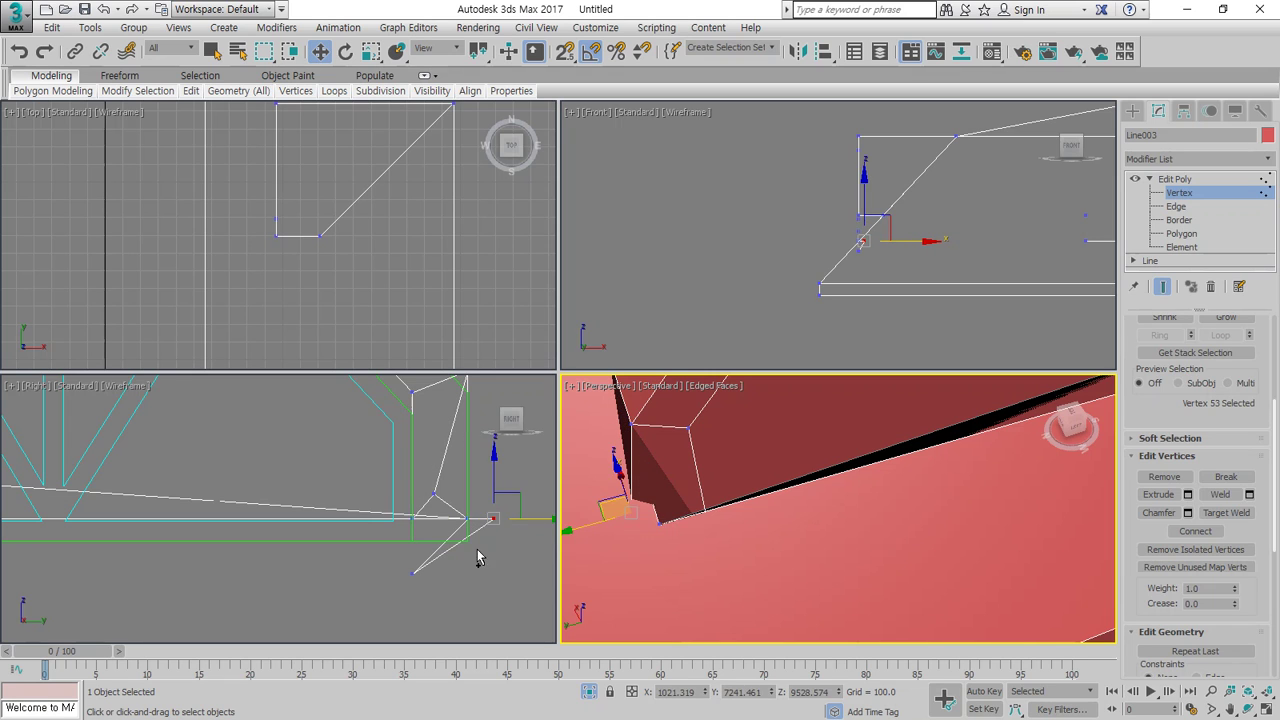
pyautogui.hotkey('ctrl', 'z')
# Move the stray lower vertex to the opening's bottom corner and snap the displaced vertex back onto that corner
pyautogui.rightClick(446, 573)
pyautogui.moveTo(414, 574); pyautogui.dragTo(473, 544)
pyautogui.press('s')
pyautogui.click(414, 563)
pyautogui.moveTo(436, 497); pyautogui.dragTo(468, 518)
pyautogui.click(506, 536)
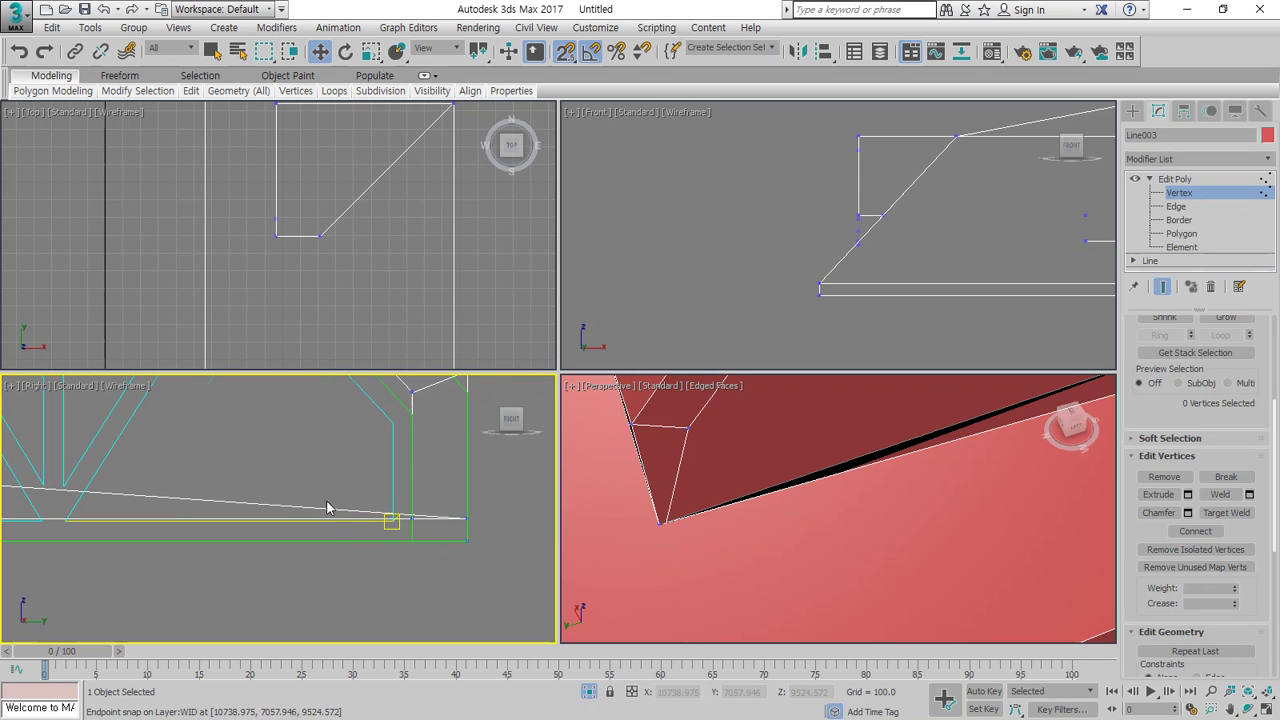
# Switch to edge level, select the slanted edge across the opening's bottom and shift it slightly sideways freehand
pyautogui.scroll(-5, 327, 508)
pyautogui.press('2')
pyautogui.scroll(-2, 303, 512)
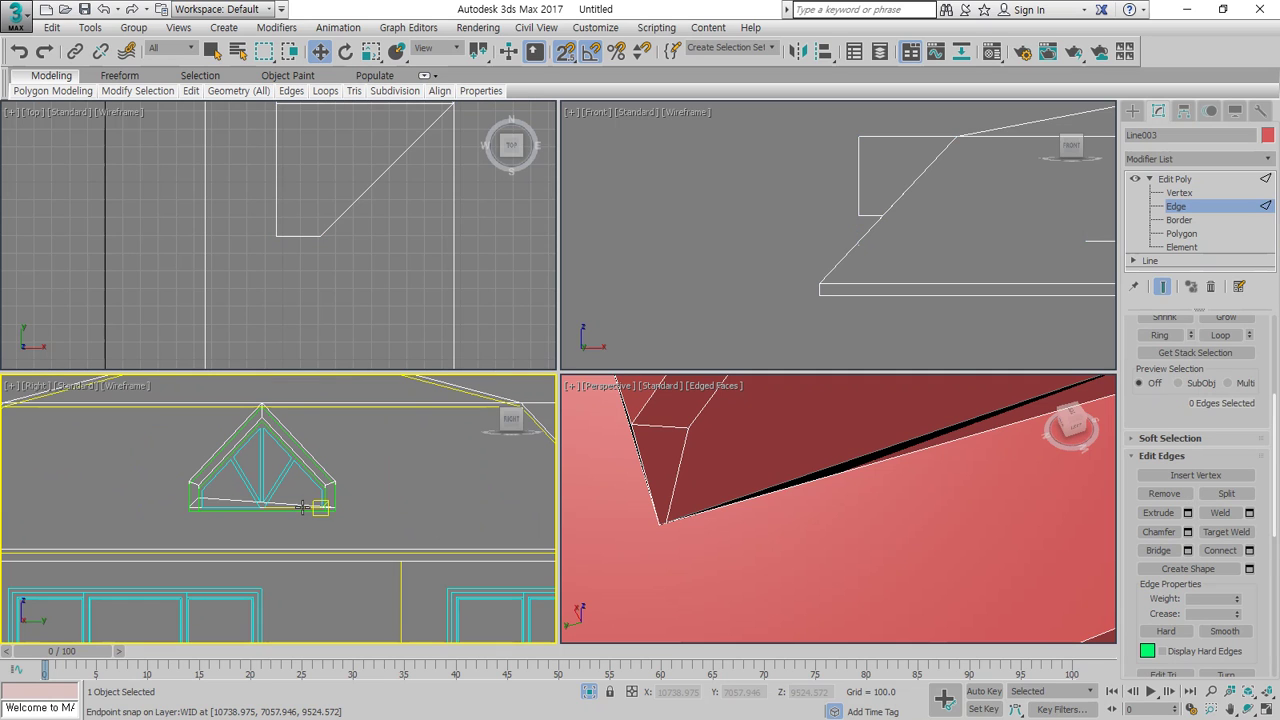
pyautogui.click(300, 500)
pyautogui.moveTo(296, 493); pyautogui.dragTo(287, 492)
pyautogui.scroll(3, 323, 509)
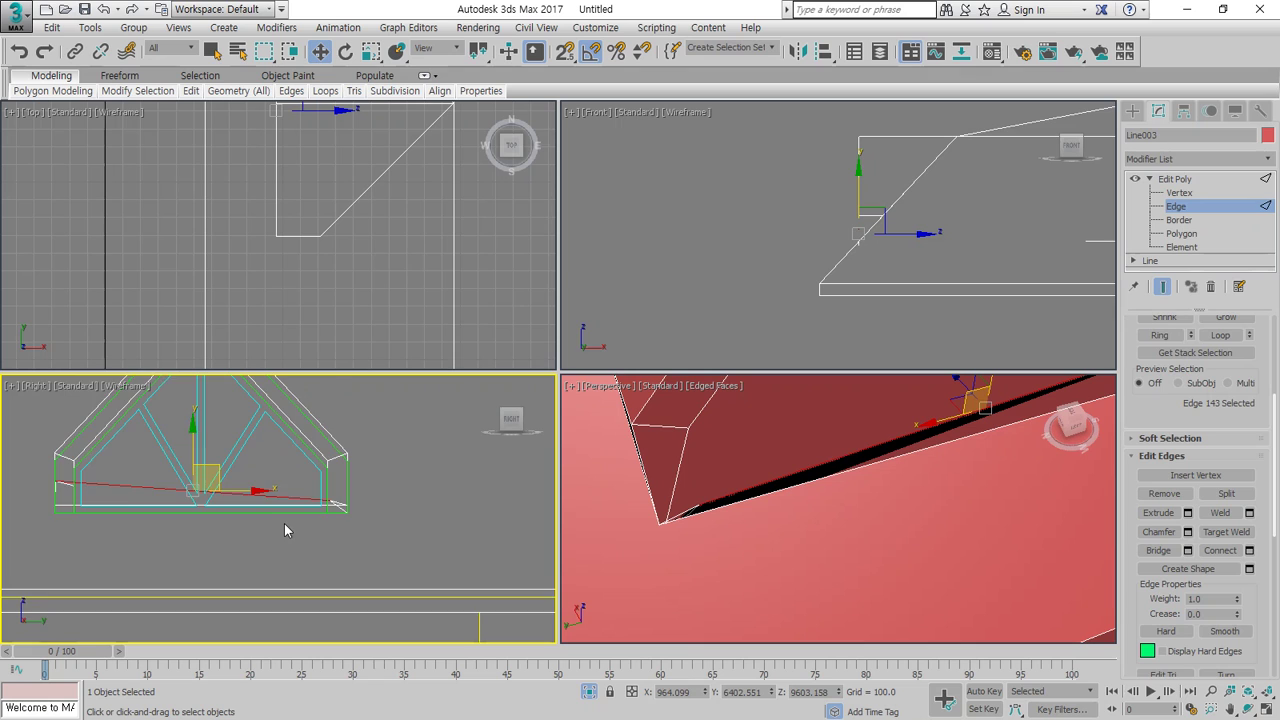
# At vertex level, move the slanted edge's end vertices inward to about Y 7022, Z 9605 and Y 5818, Z 9598
pyautogui.scroll(3, 290, 531)
pyautogui.moveTo(300, 534); pyautogui.dragTo(403, 541, button='middle')
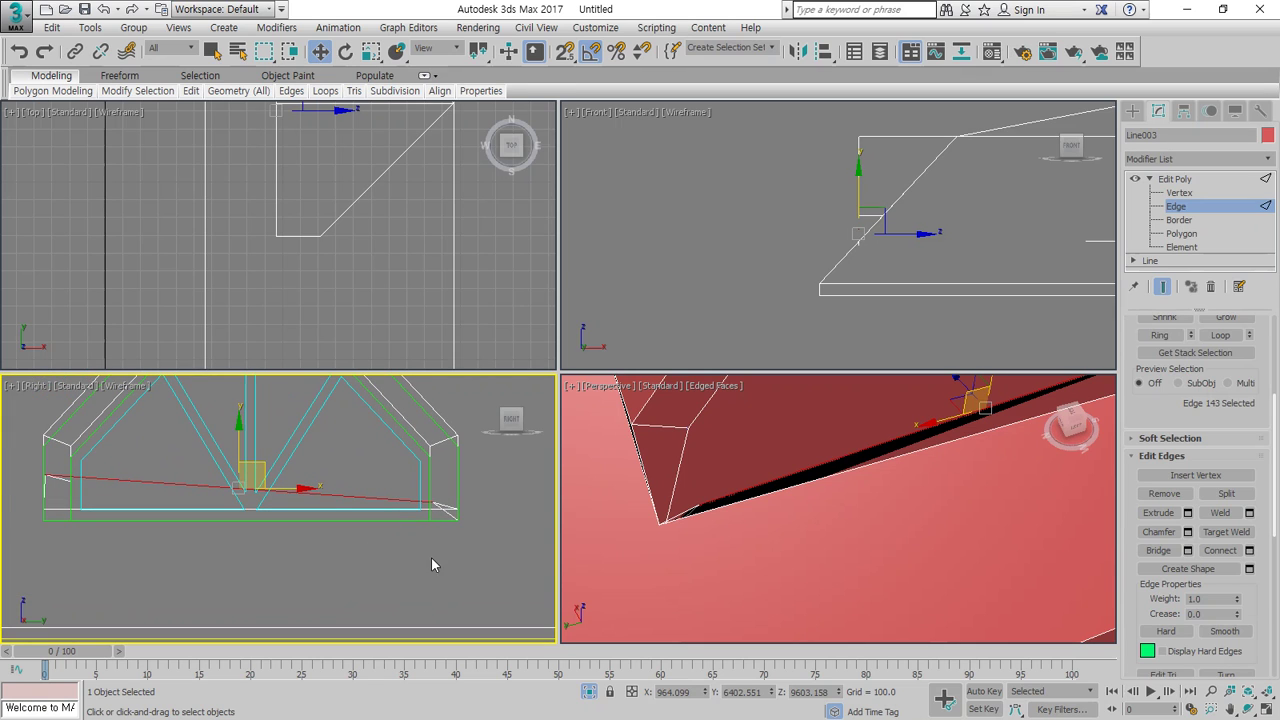
pyautogui.press('1')
pyautogui.click(436, 502)
pyautogui.moveTo(436, 500); pyautogui.dragTo(410, 487)
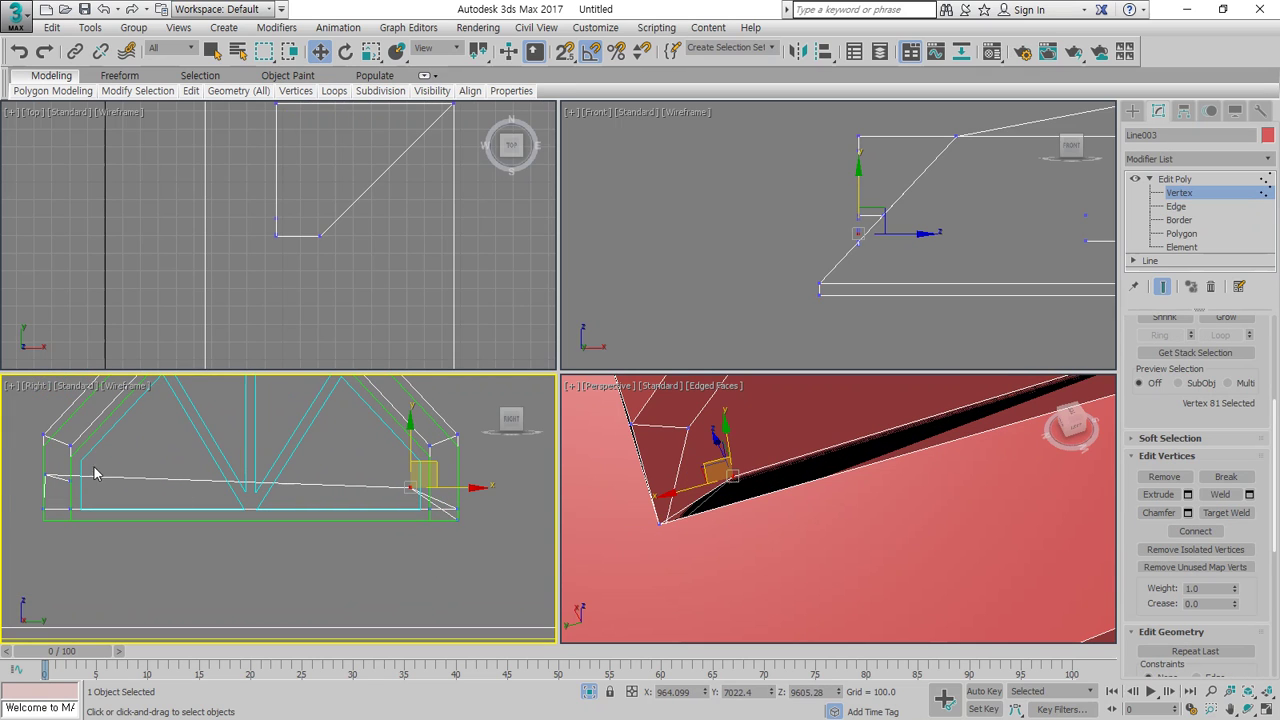
pyautogui.moveTo(44, 473); pyautogui.dragTo(77, 489)
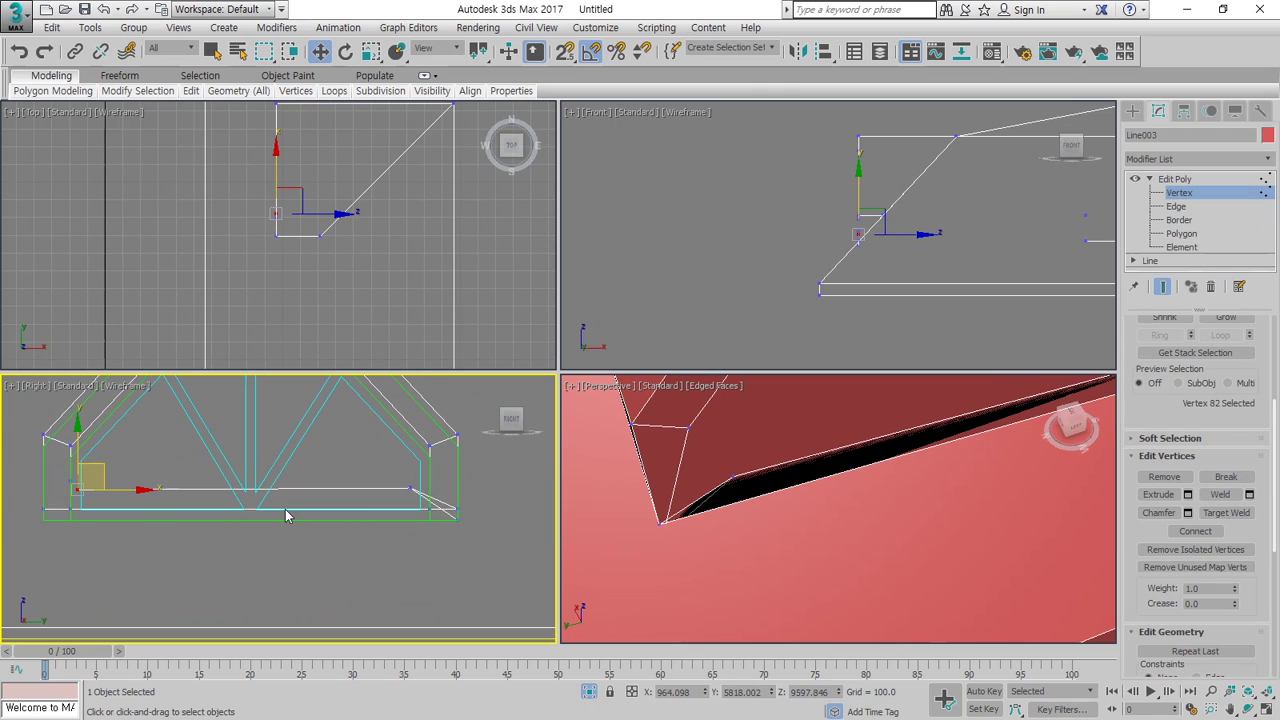
# At edge level, select the upright edge at the opening's bottom corner and move it up about 110 units and slightly inward
pyautogui.scroll(2, 427, 510)
pyautogui.scroll(3, 471, 531)
pyautogui.click(470, 531)
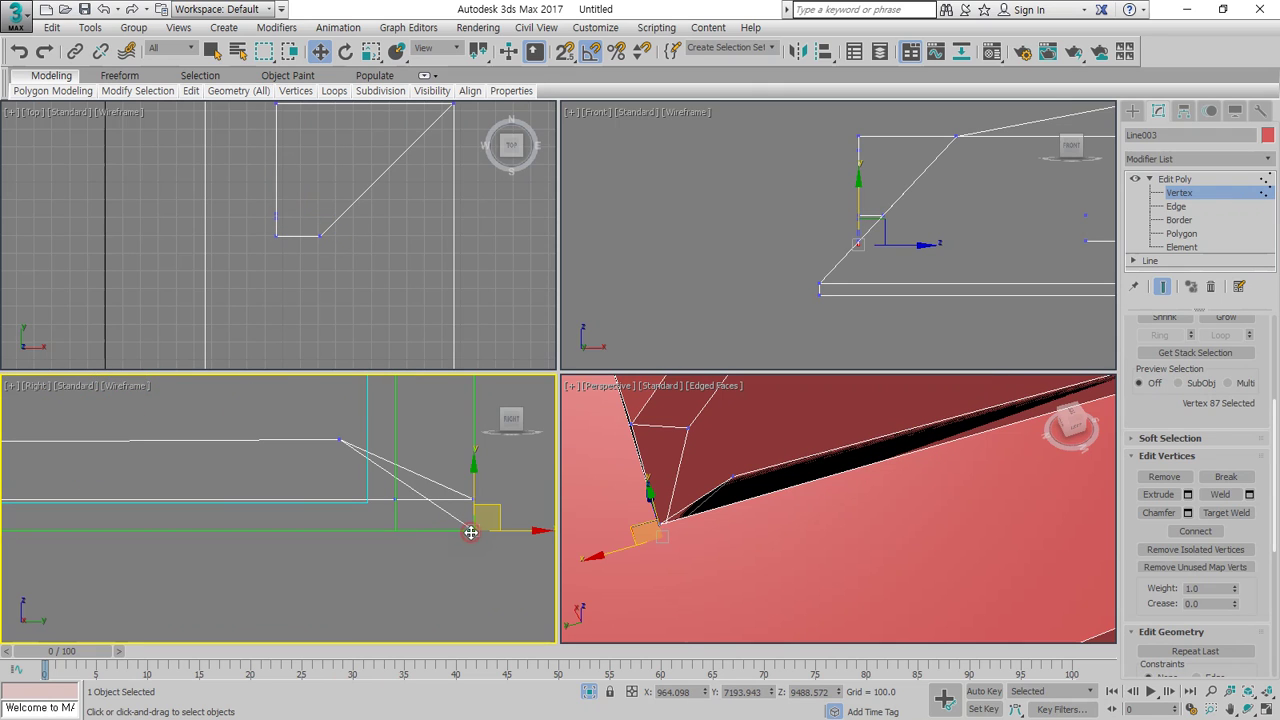
pyautogui.scroll(2, 717, 488)
pyautogui.scroll(-2, 717, 488)
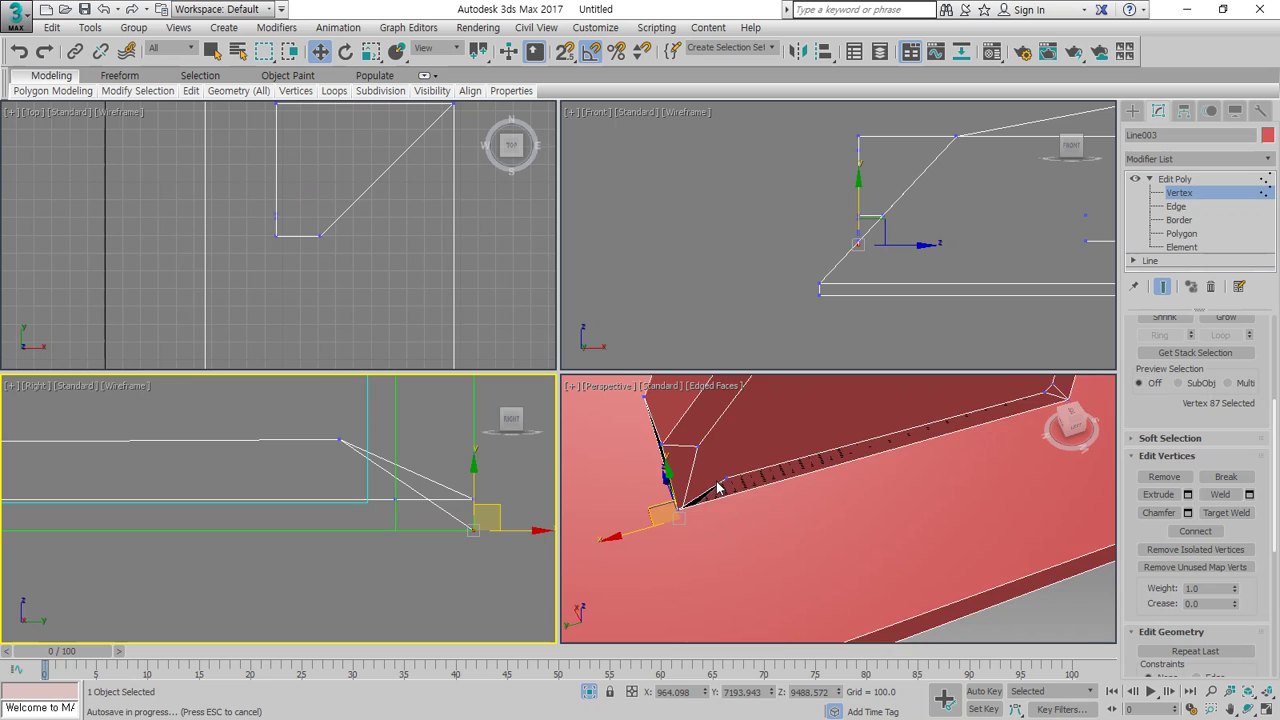
pyautogui.scroll(1, 716, 487)
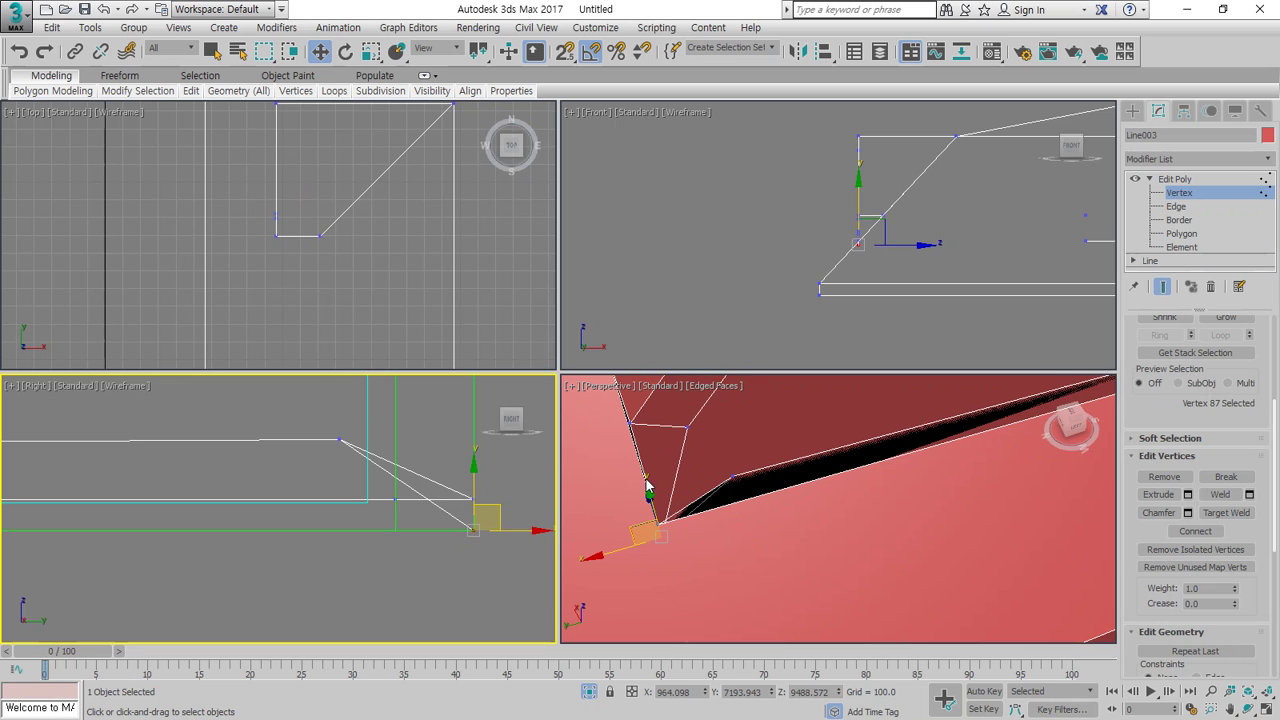
pyautogui.press('2')
pyautogui.click(669, 497)
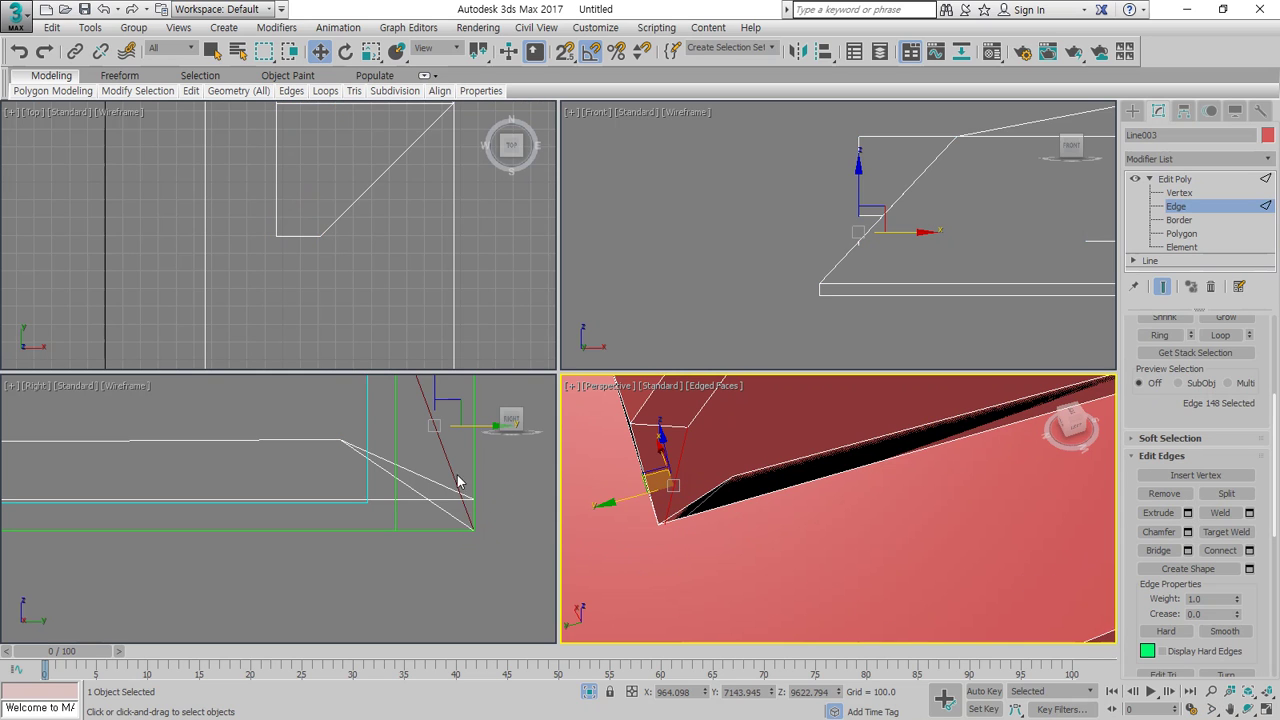
pyautogui.scroll(-5, 458, 482)
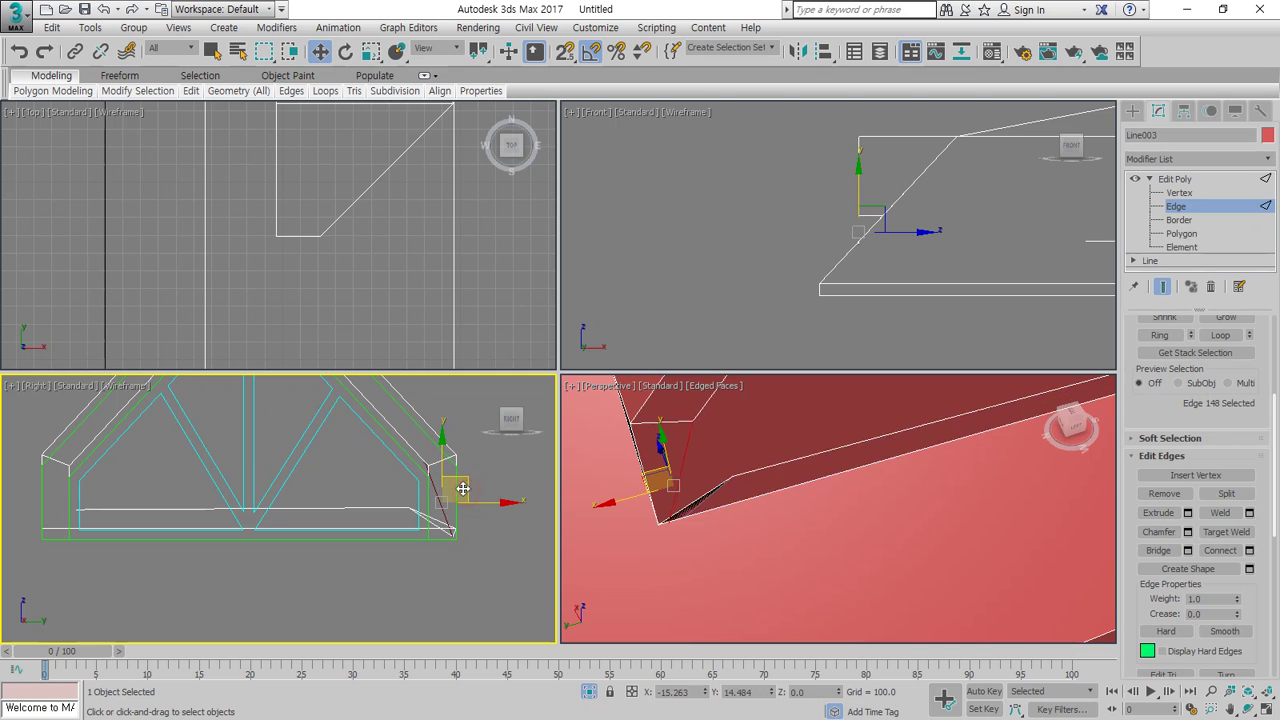
pyautogui.moveTo(462, 488)
pyautogui.mouseDown()
pyautogui.moveTo(443, 449)
pyautogui.moveTo(457, 463)
pyautogui.mouseUp()
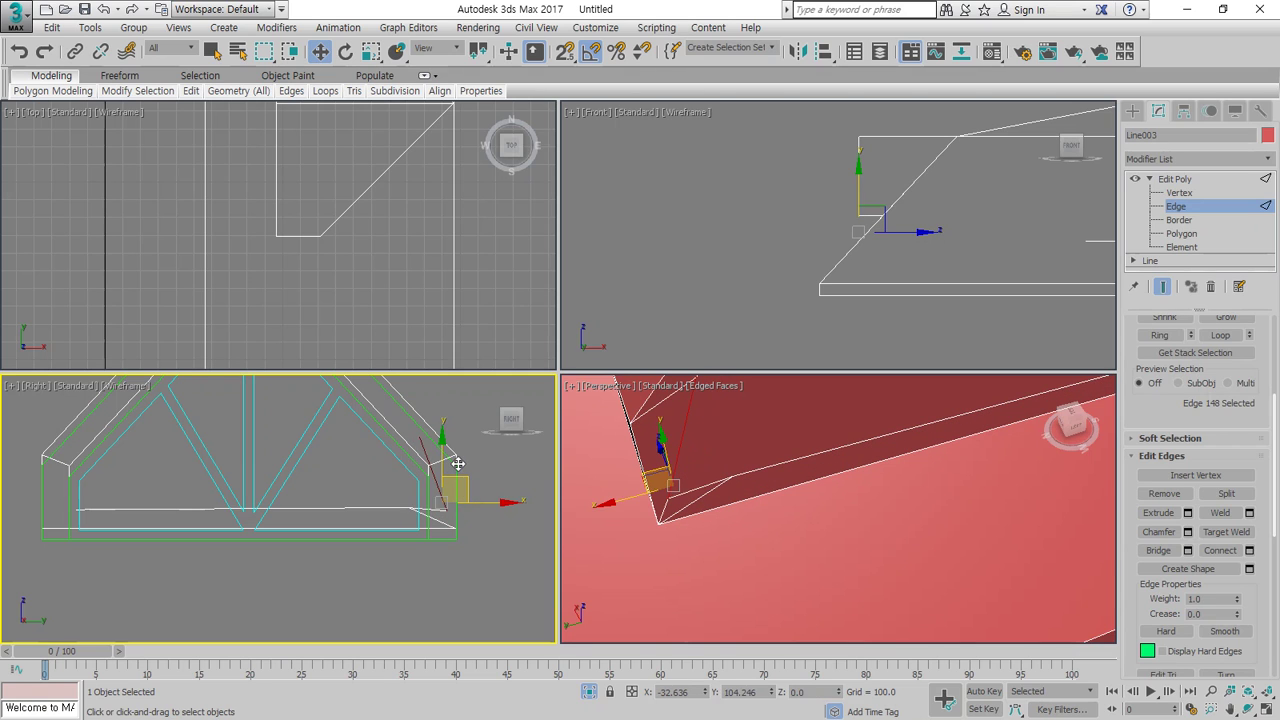
# Select the slanted edge at the opening's bottom corner and move it down freehand to about Y 7072, Z 9485
pyautogui.scroll(3, 450, 460)
pyautogui.click(422, 523)
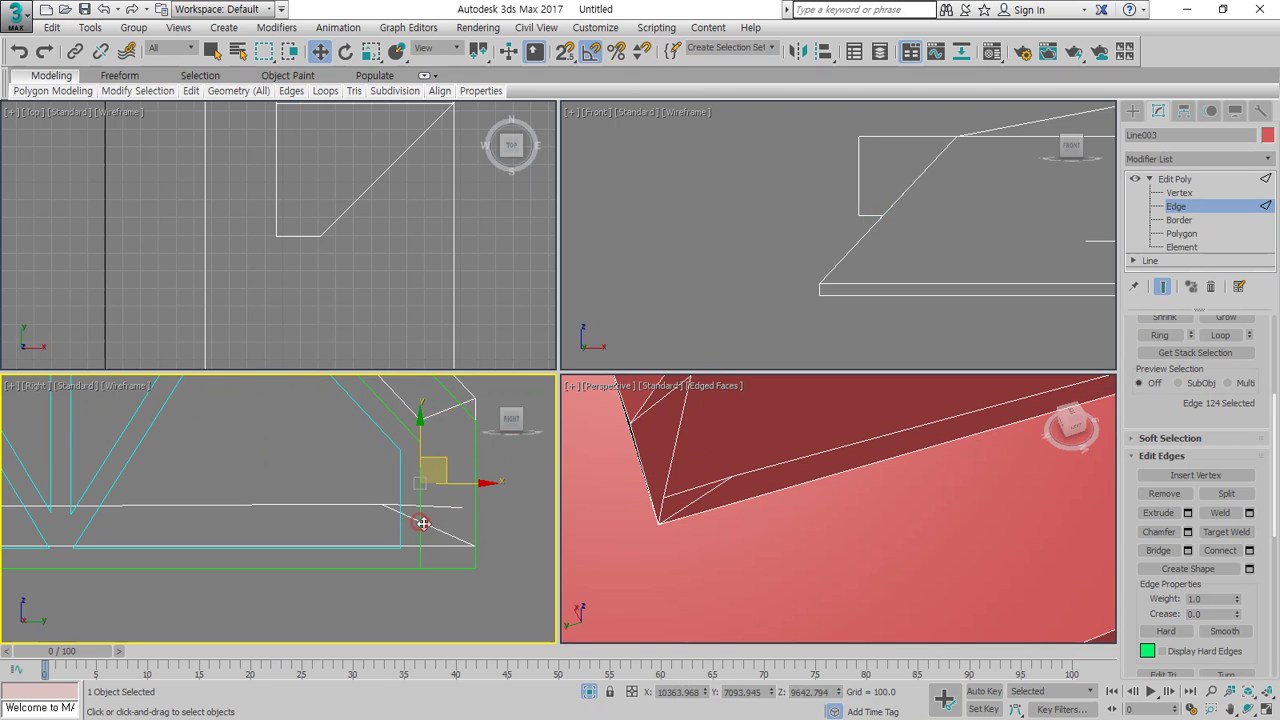
pyautogui.click(445, 535)
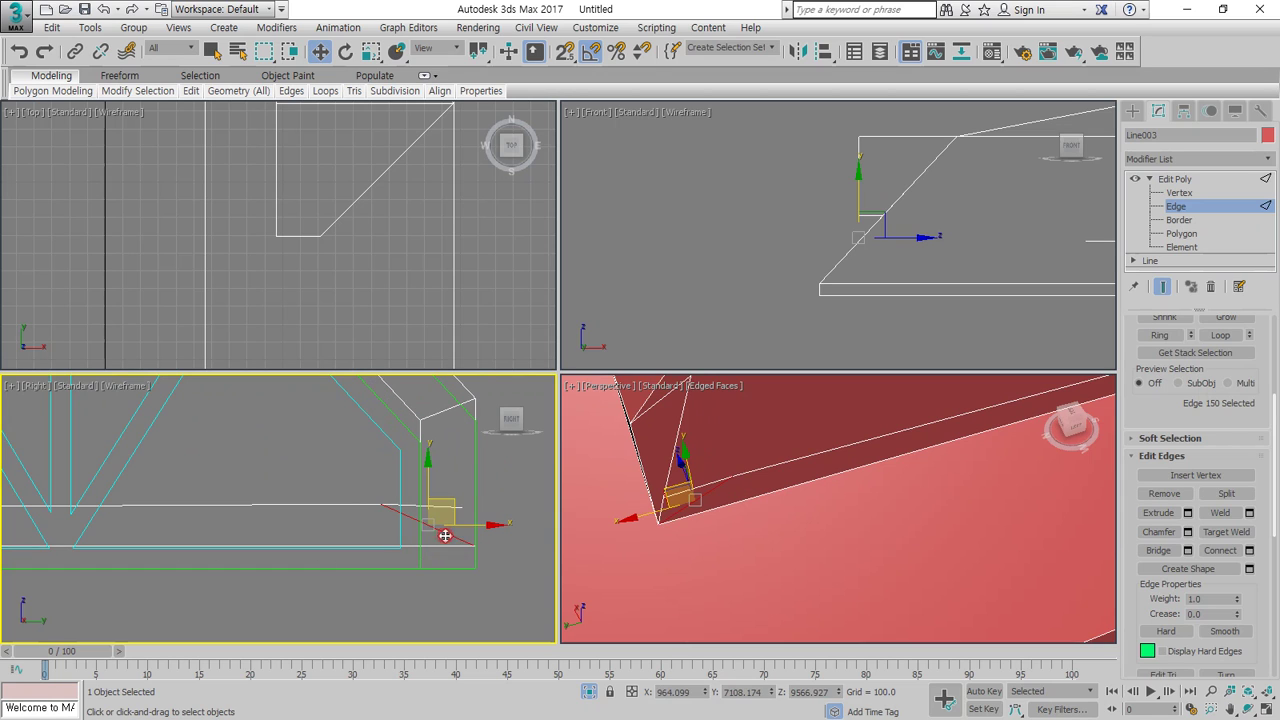
pyautogui.moveTo(445, 535); pyautogui.dragTo(472, 598)
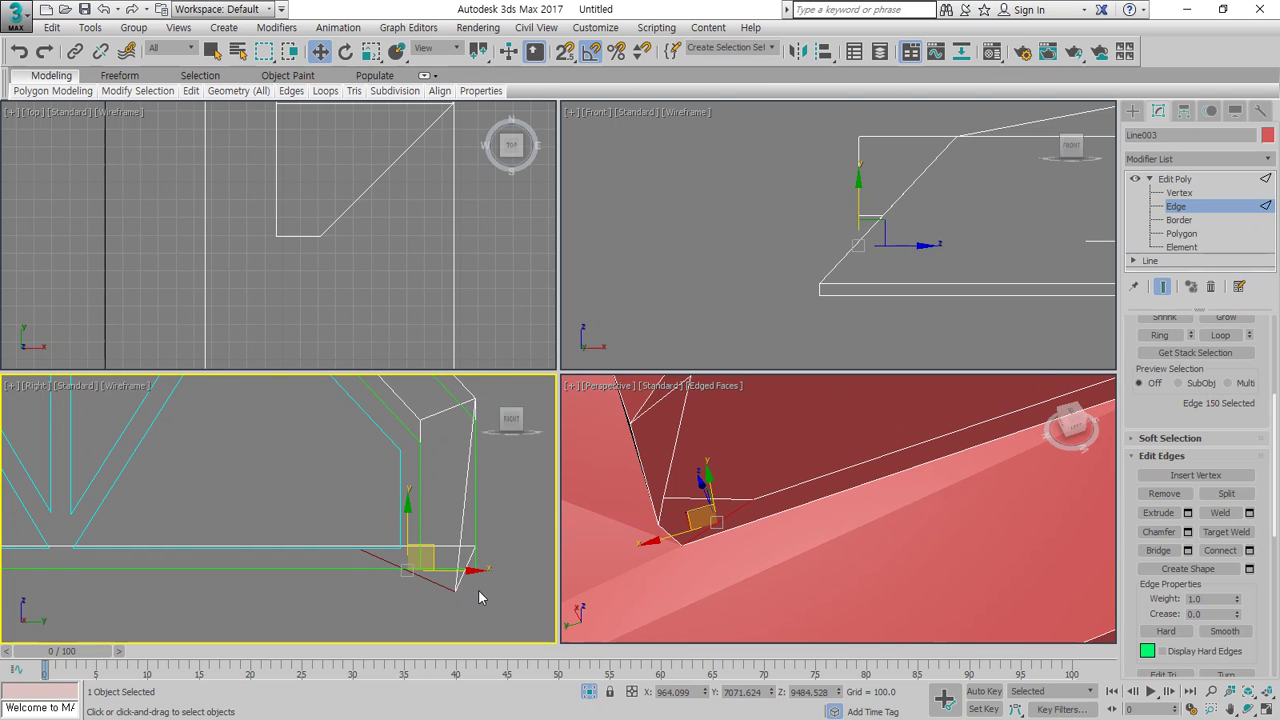
# Try deleting the displaced vertex below the opening's bottom corner, and undo the deletion
pyautogui.press('1')
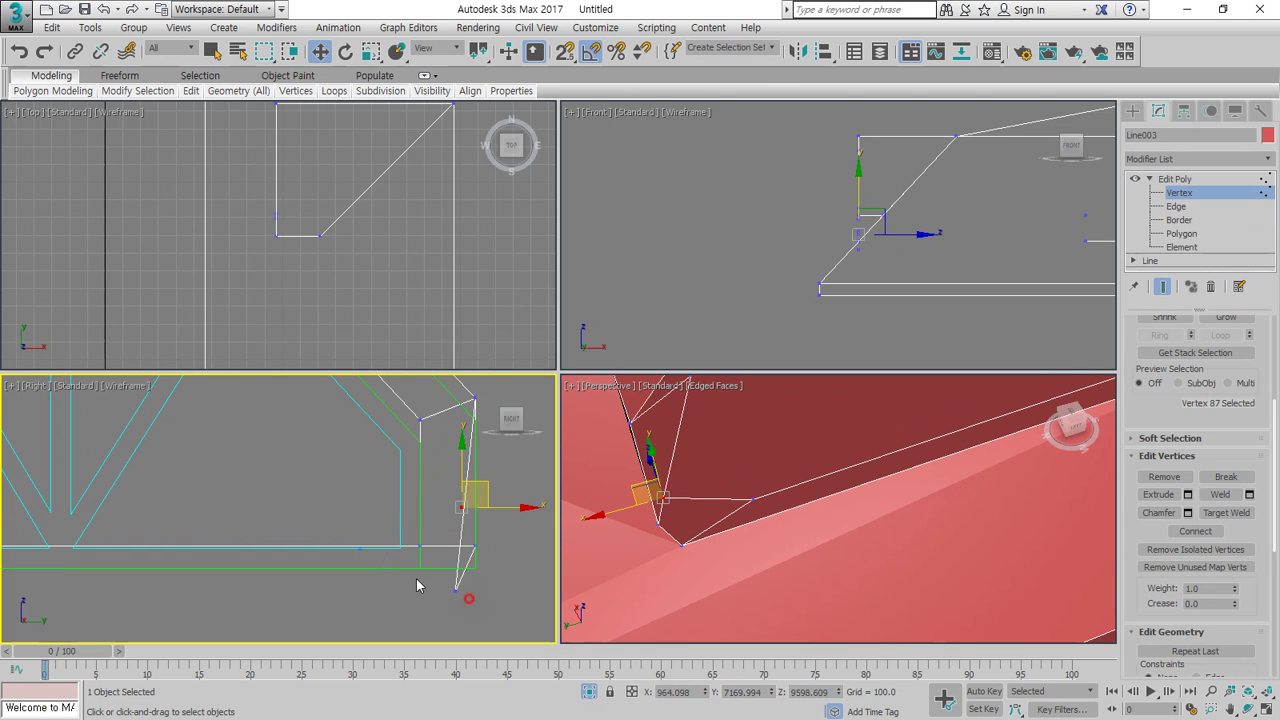
pyautogui.click(455, 589)
pyautogui.press('Delete')
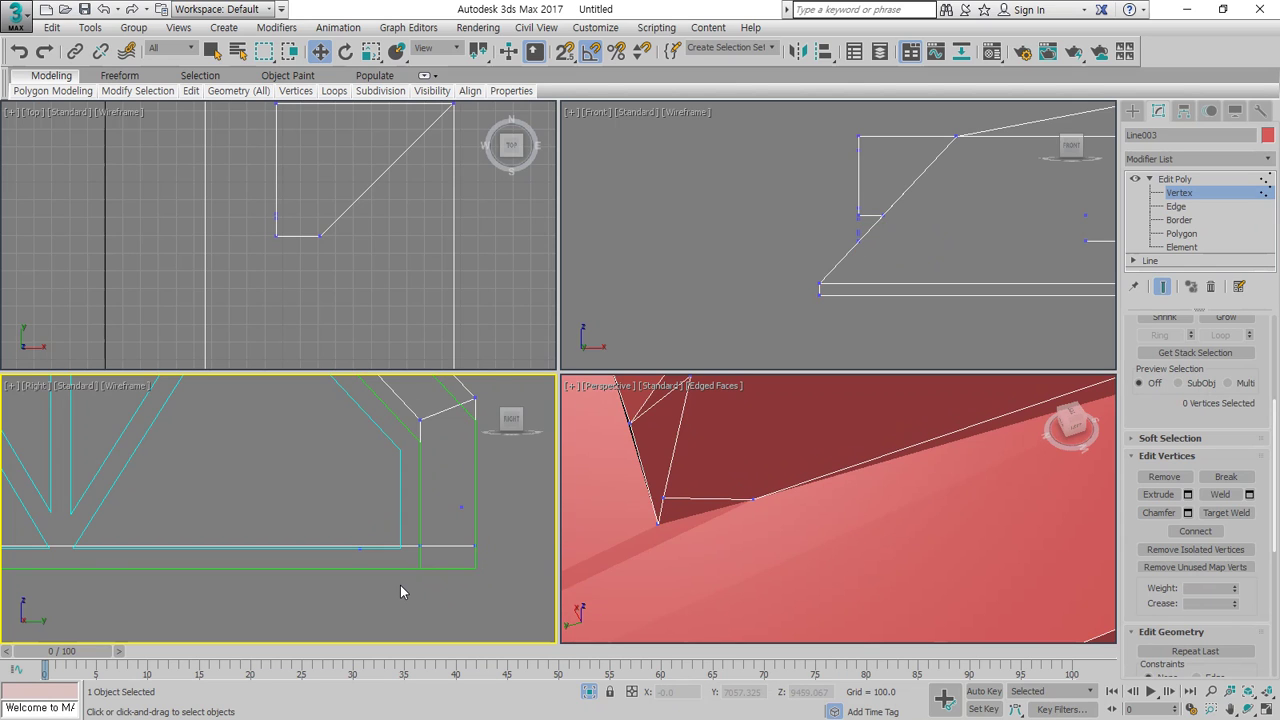
pyautogui.hotkey('ctrl', 'z')
pyautogui.scroll(-5, 340, 515)
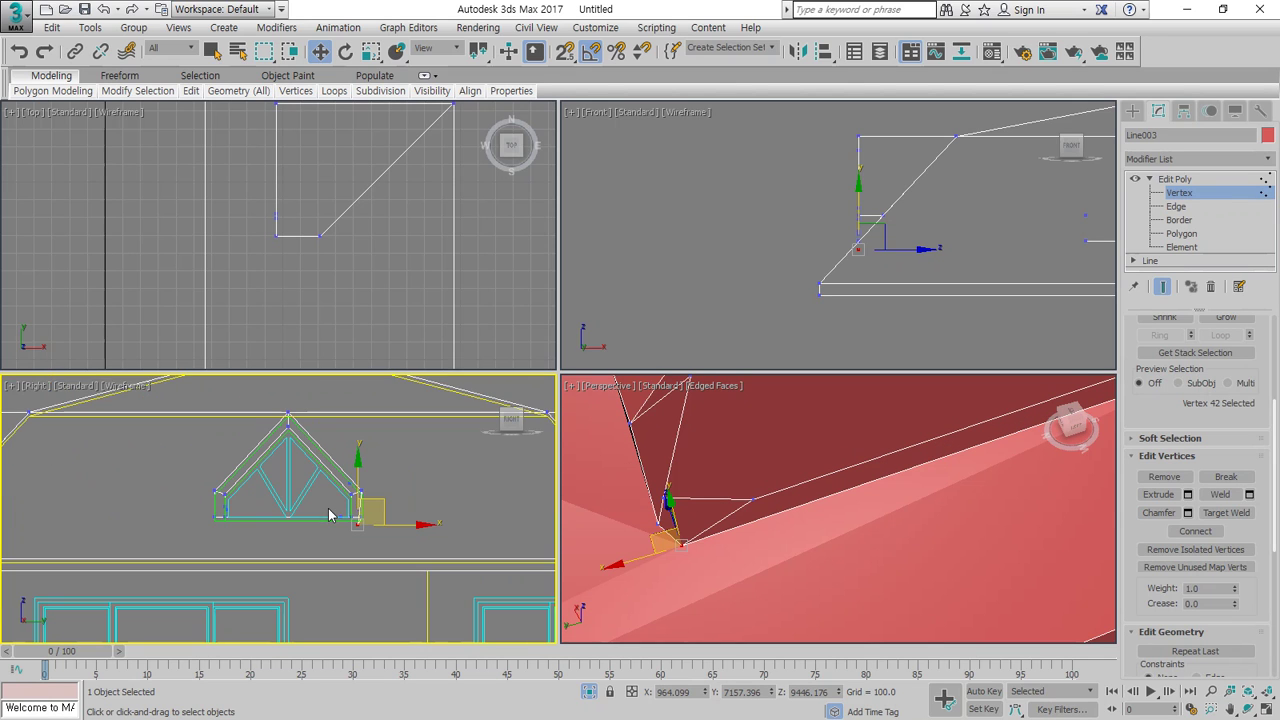
pyautogui.scroll(-3, 372, 514)
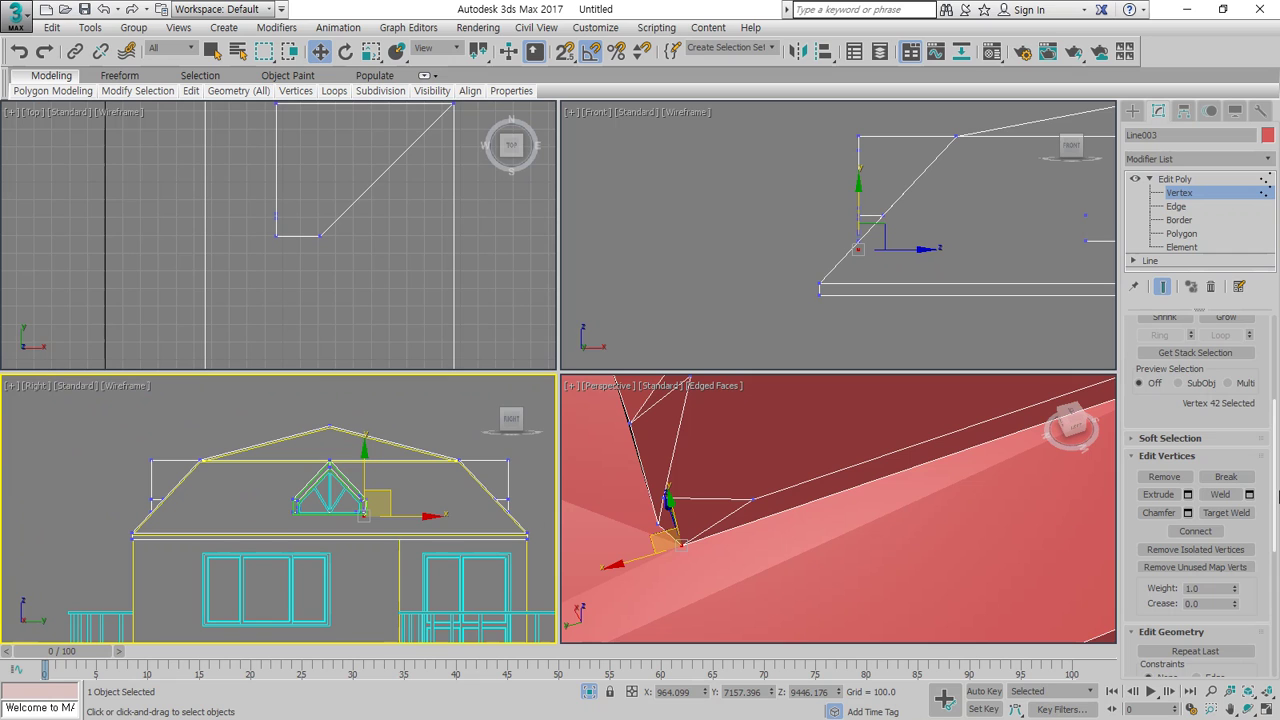
# Leave vertex level and undo the recent edge and vertex edits on the distorted opening
pyautogui.click(1191, 194)
pyautogui.scroll(-5, 865, 309)
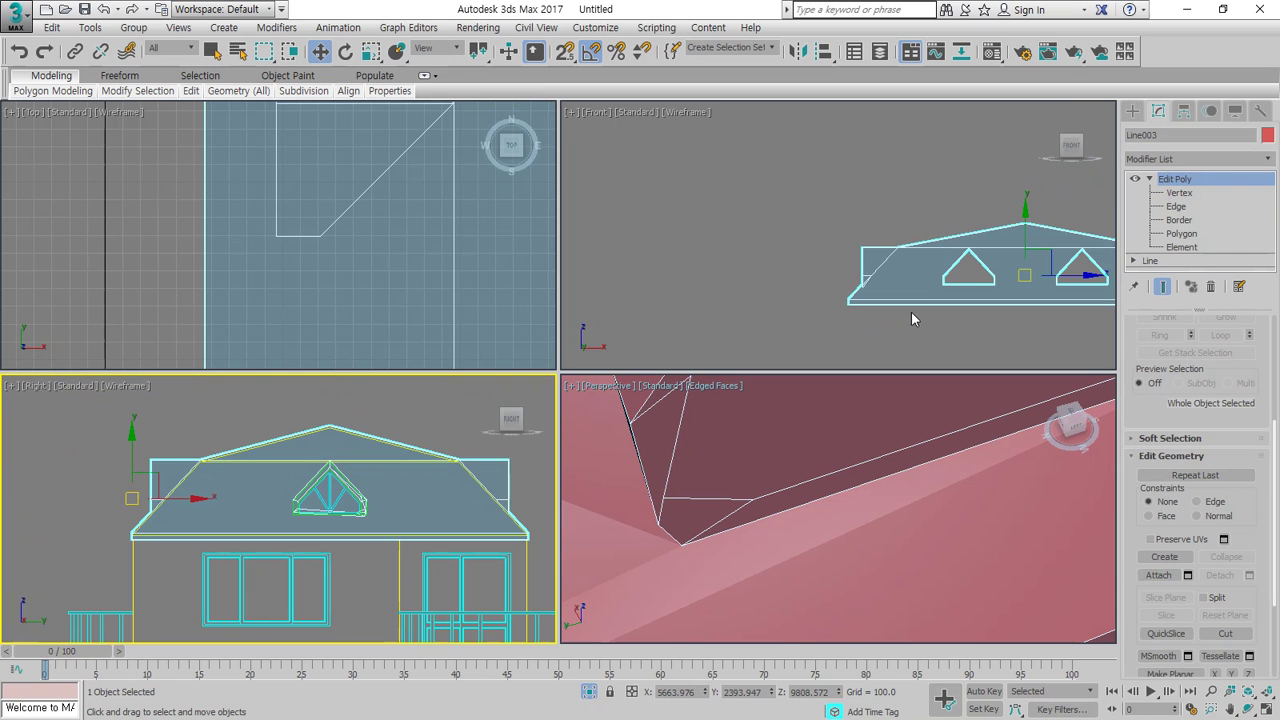
pyautogui.moveTo(965, 335); pyautogui.dragTo(786, 355, button='middle')
pyautogui.scroll(-3, 874, 437)
pyautogui.moveTo(874, 437); pyautogui.dragTo(823, 503, button='middle')
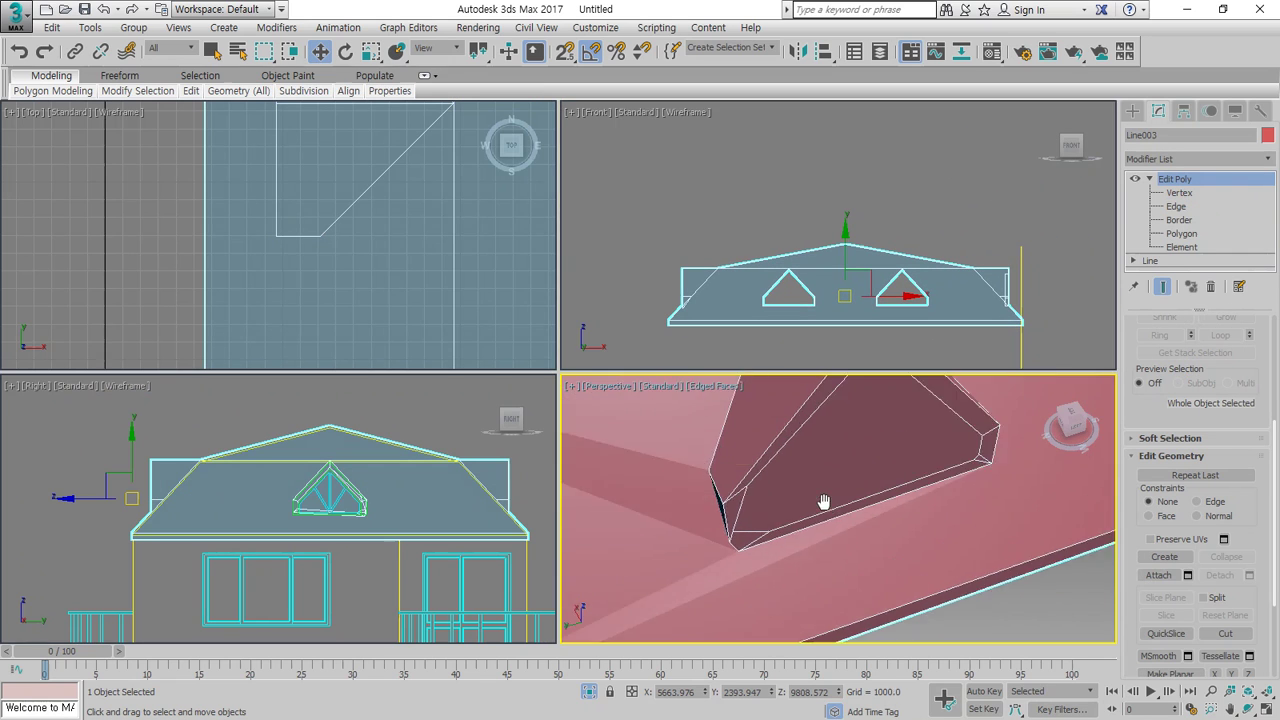
pyautogui.scroll(-2, 824, 491)
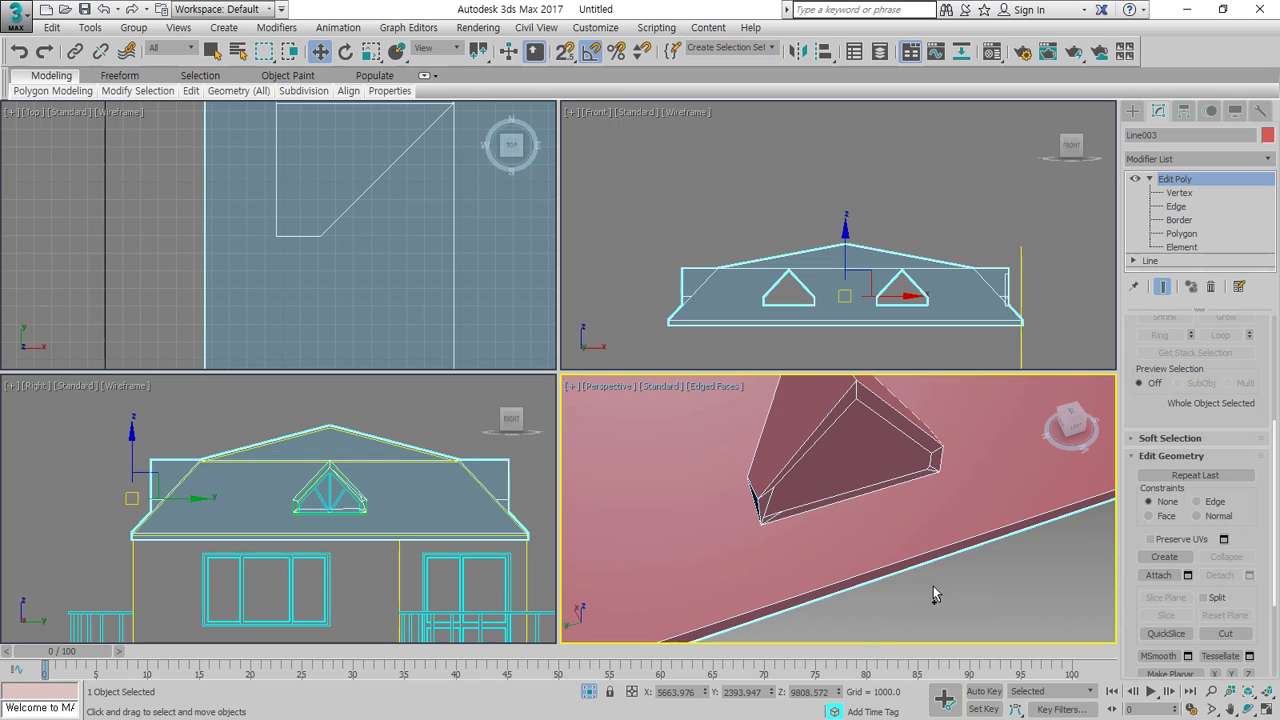
pyautogui.hotkey('ctrl', 'z')
pyautogui.hotkey('ctrl', 'z')
pyautogui.hotkey('ctrl', 'z')
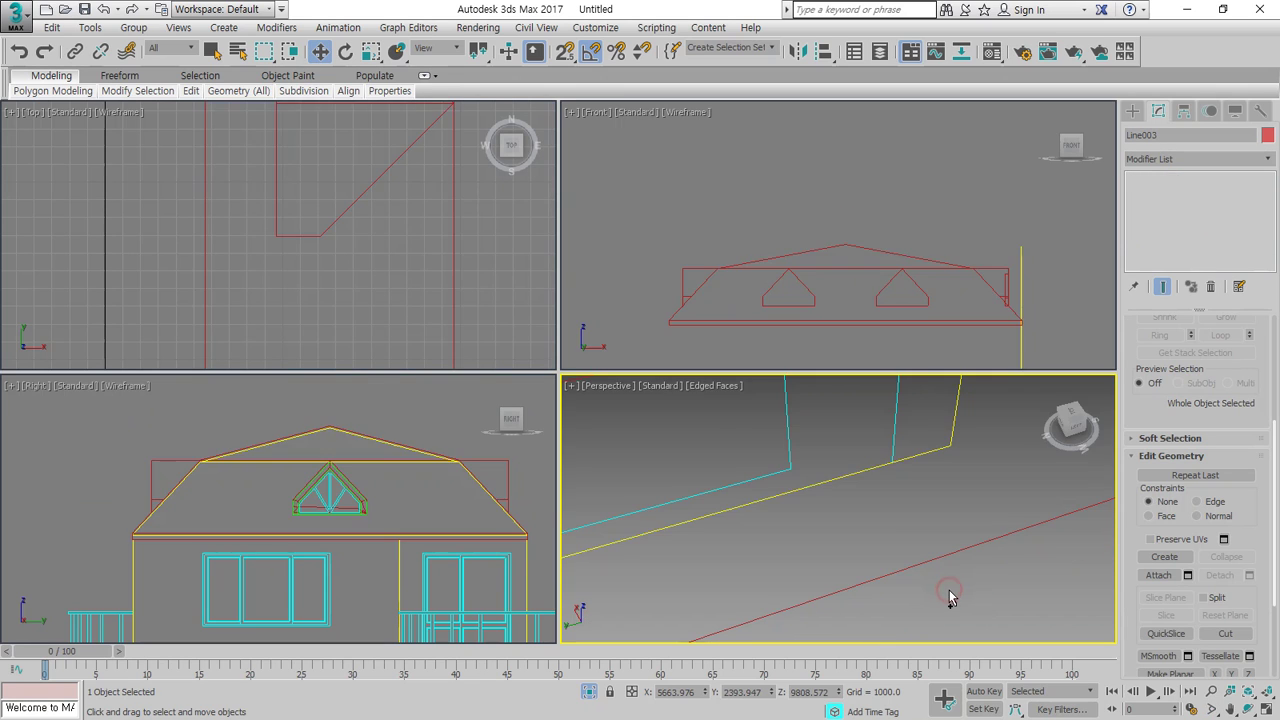
pyautogui.hotkey('ctrl', 'z')
pyautogui.hotkey('ctrl', 'z')
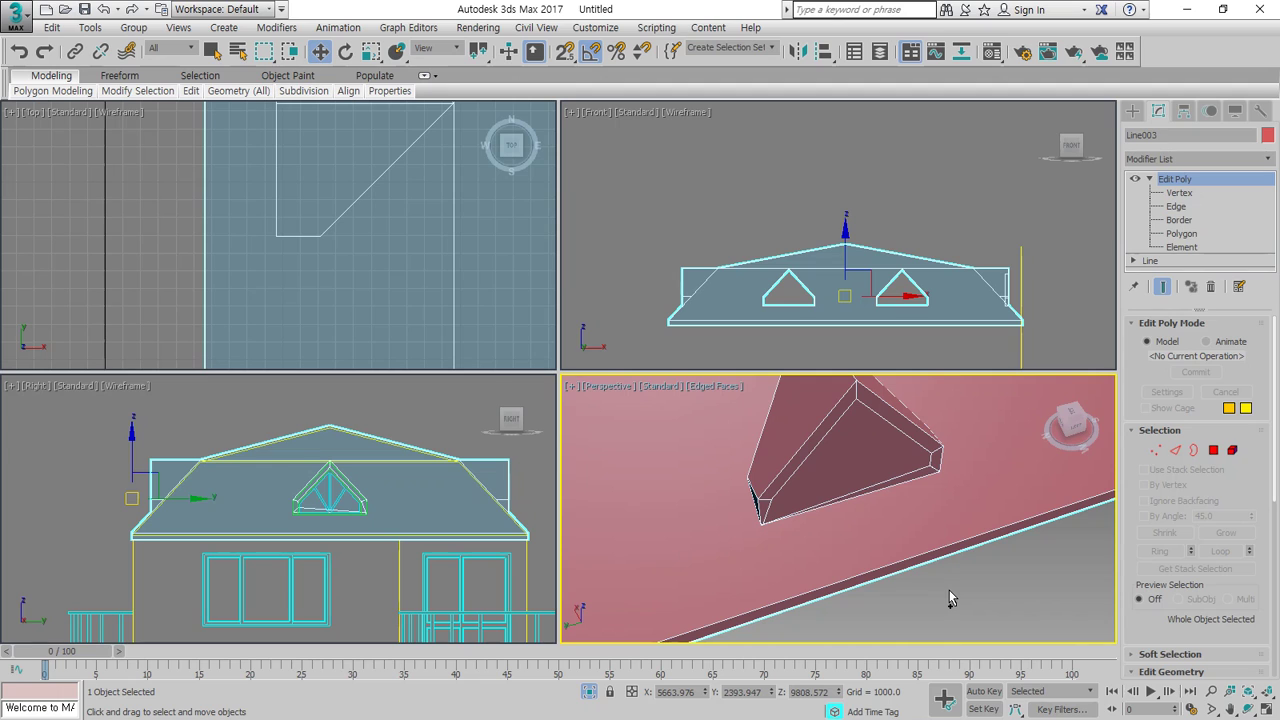
# At polygon level, delete the opening's central cap polygon and the inset polygons along its bottom, sides and slopes
pyautogui.click(1213, 451)
pyautogui.click(822, 458)
pyautogui.press('Delete')
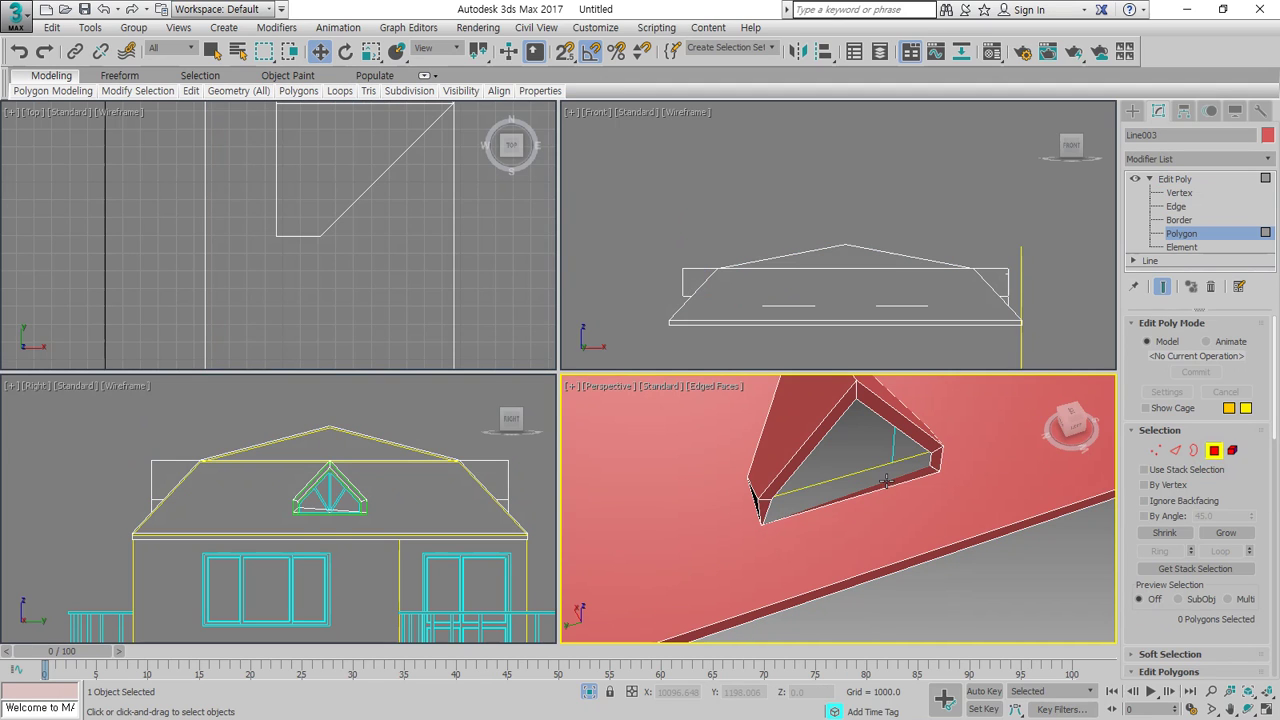
pyautogui.click(891, 480)
pyautogui.press('Delete')
pyautogui.click(935, 459)
pyautogui.press('Delete')
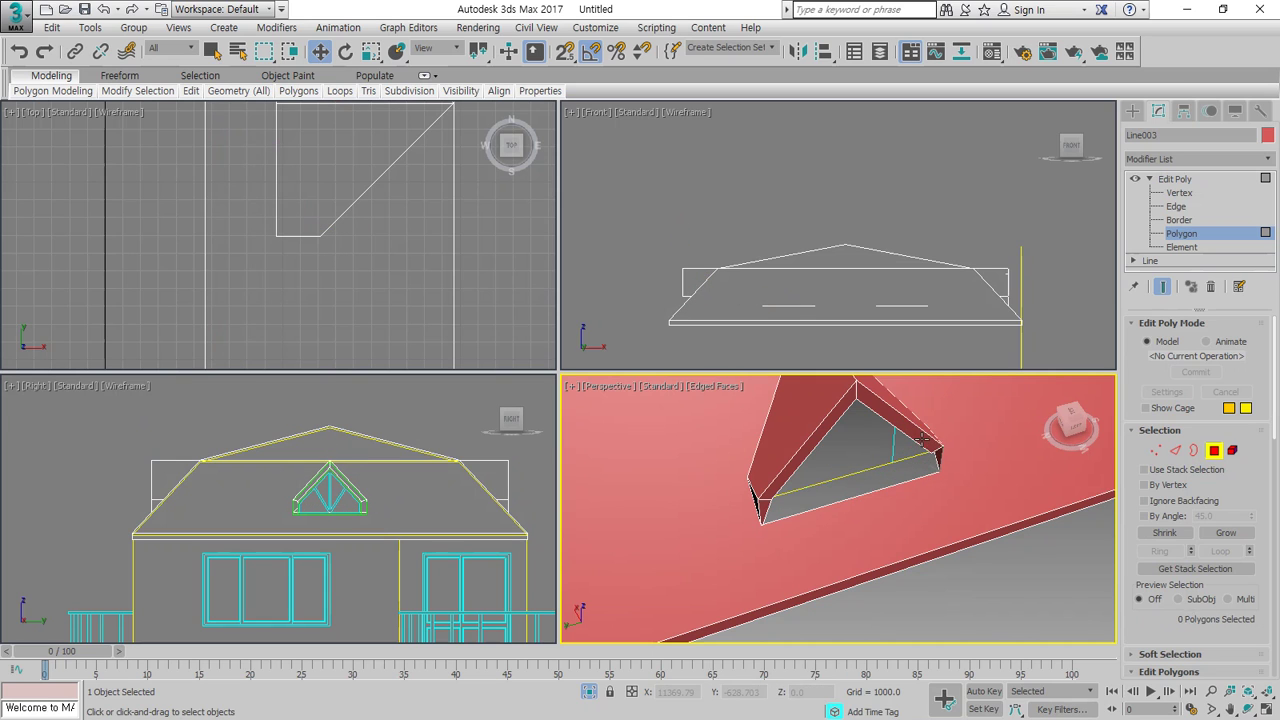
pyautogui.click(824, 428)
pyautogui.press('Delete')
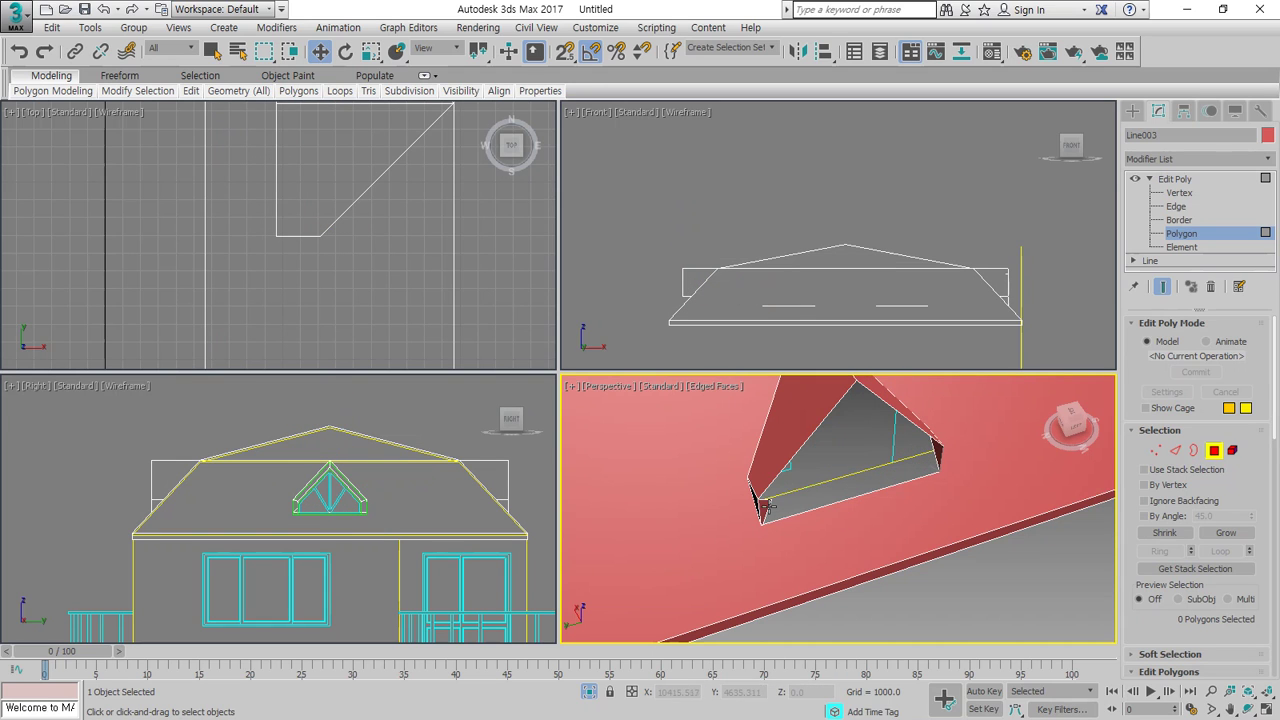
pyautogui.click(769, 507)
pyautogui.press('Delete')
pyautogui.scroll(5, 776, 526)
pyautogui.scroll(-5, 770, 532)
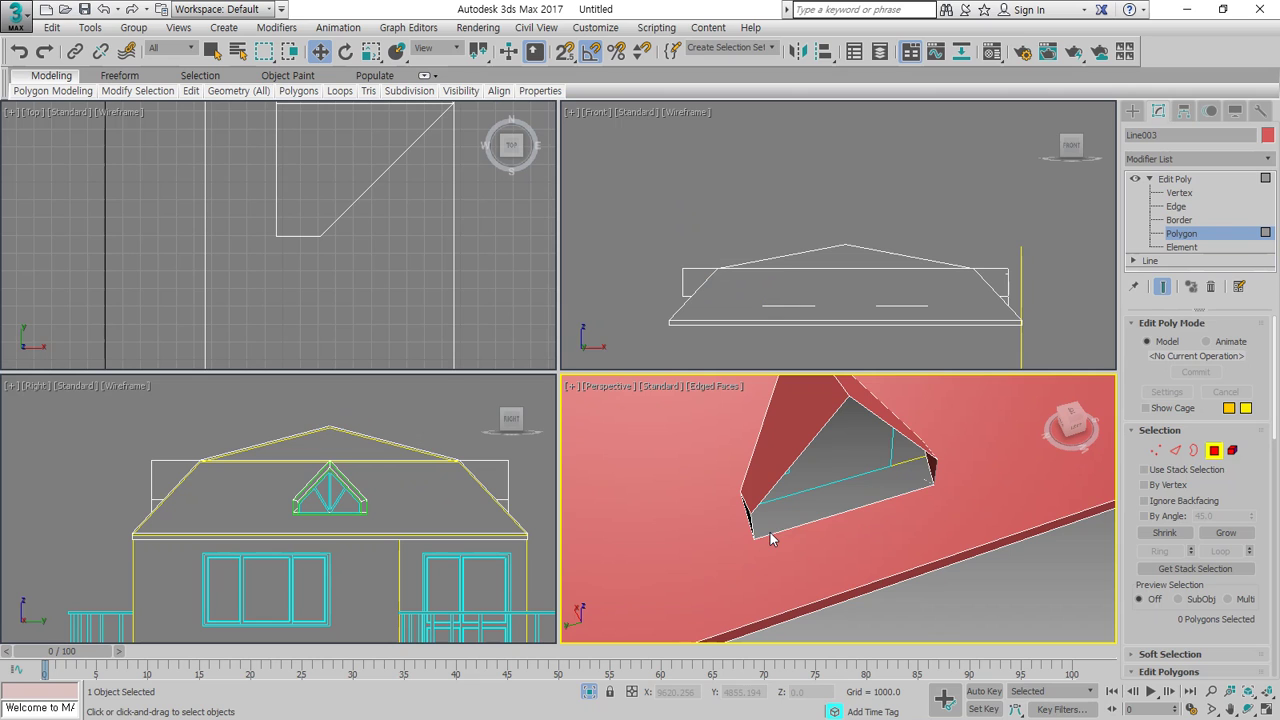
# At border level, select the open borders of the four dormer openings on the roof's long sides and cap them
pyautogui.click(1246, 700)
pyautogui.keyDown('alt'); pyautogui.moveTo(778, 555); pyautogui.dragTo(819, 513, button='middle'); pyautogui.keyUp('alt')
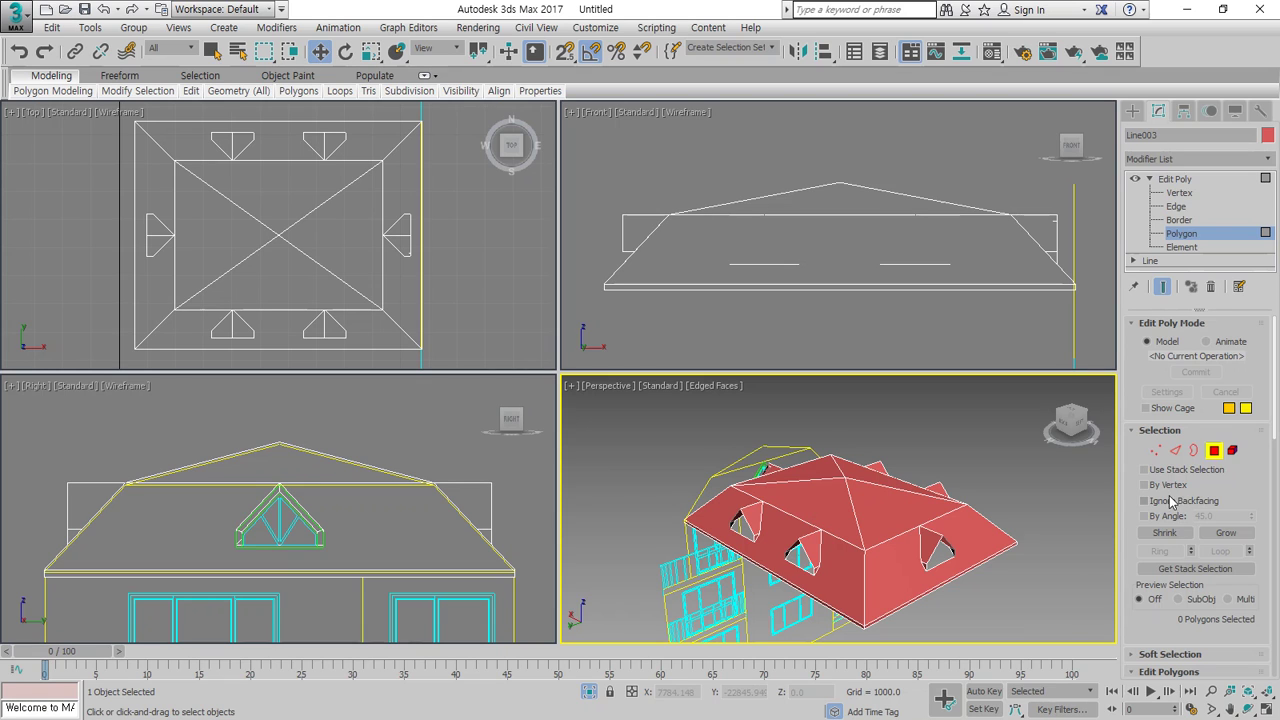
pyautogui.press('3')
pyautogui.click(812, 563)
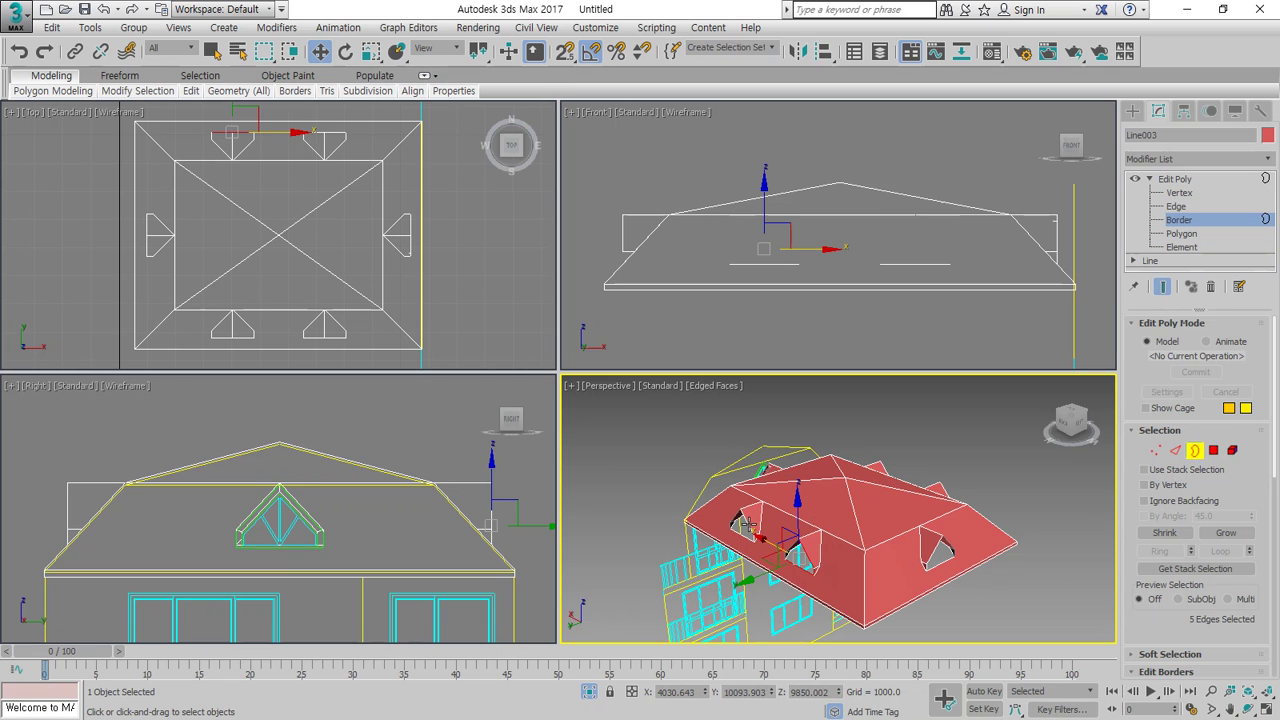
pyautogui.keyDown('alt'); pyautogui.moveTo(824, 566); pyautogui.dragTo(872, 575, button='middle'); pyautogui.keyUp('alt')
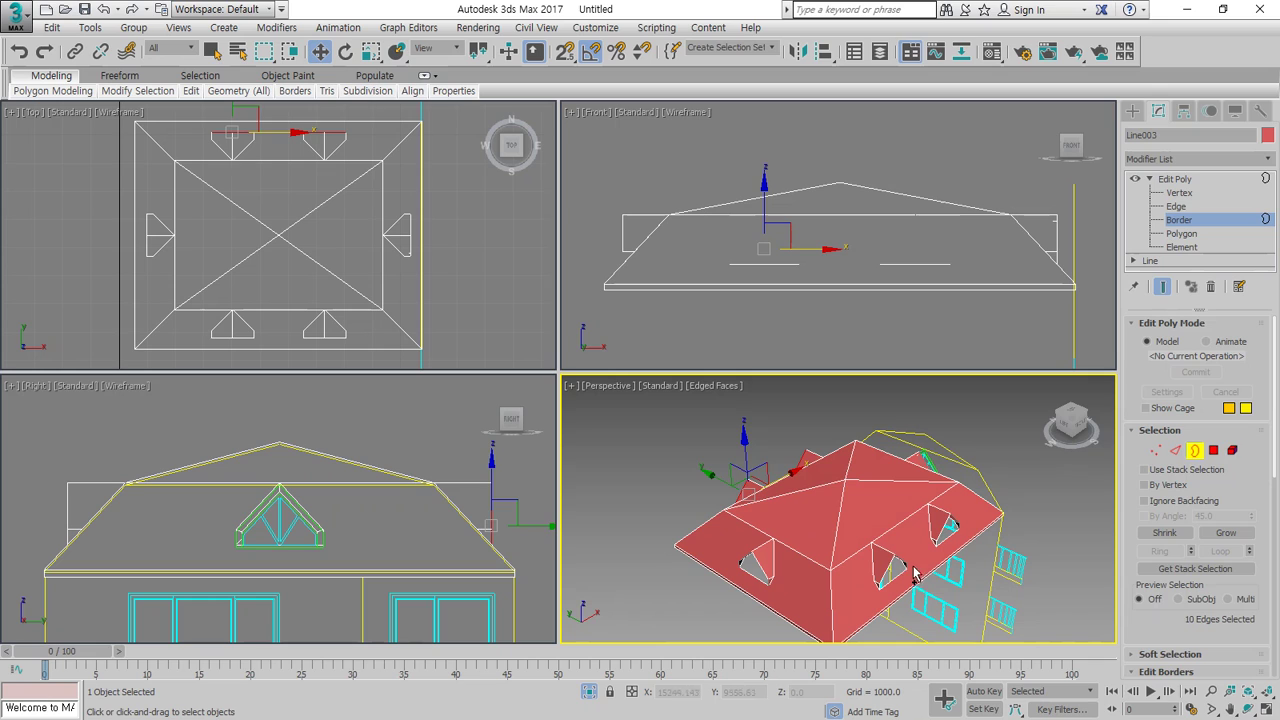
pyautogui.keyDown('ctrl'); pyautogui.click(909, 565); pyautogui.keyUp('ctrl')
pyautogui.keyDown('ctrl'); pyautogui.click(946, 527); pyautogui.keyUp('ctrl')
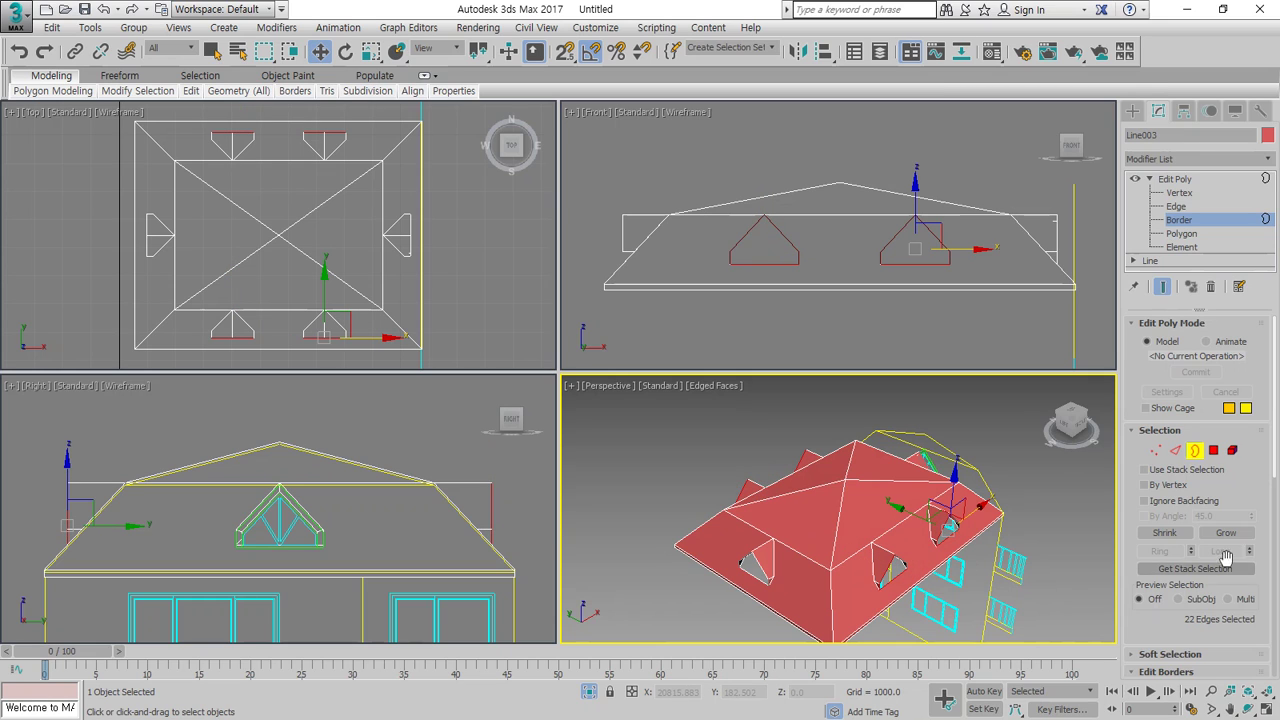
pyautogui.moveTo(1256, 485); pyautogui.dragTo(1257, 327)
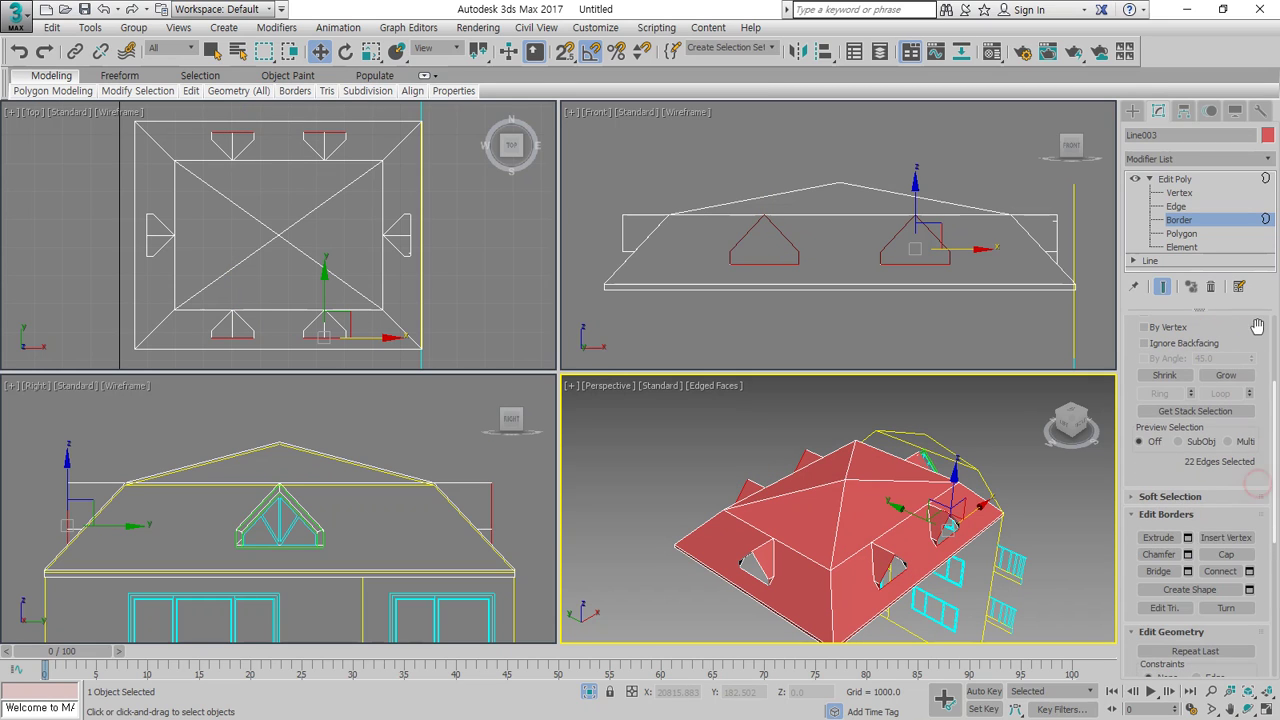
pyautogui.click(1228, 555)
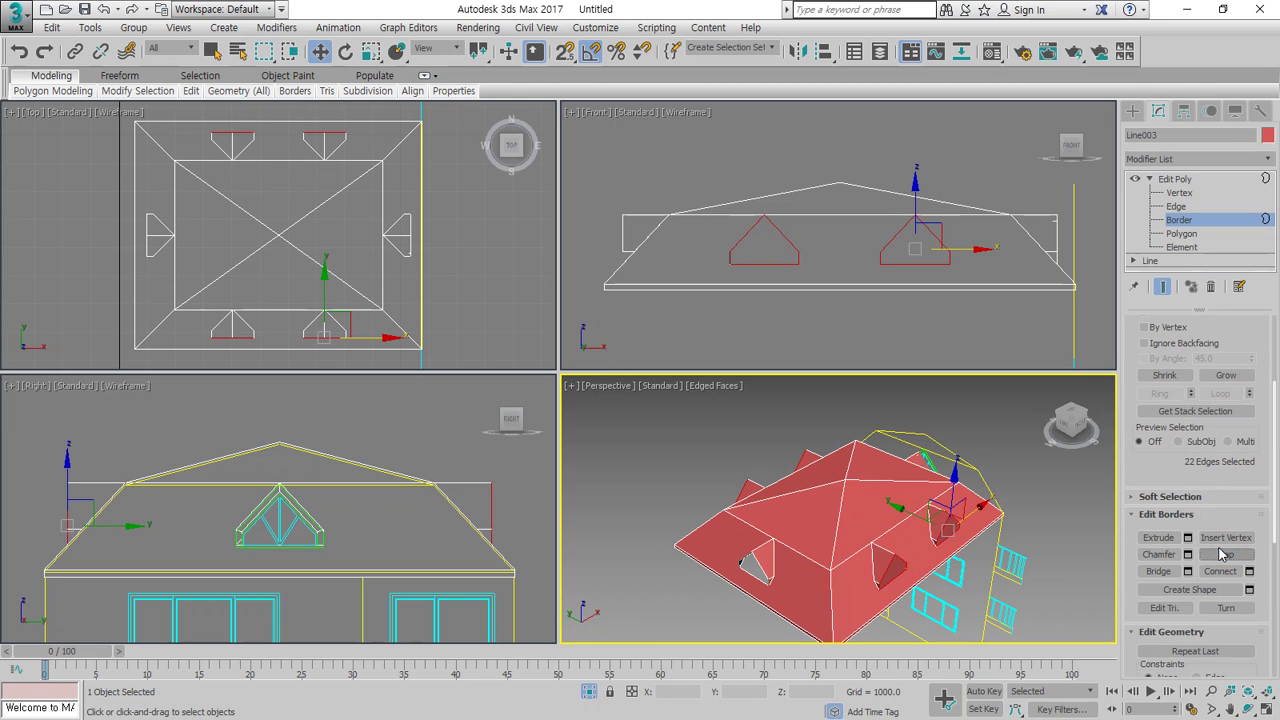
# Select the four new cap polygons on the roof's long sides and inset them by 100
pyautogui.click(1188, 236)
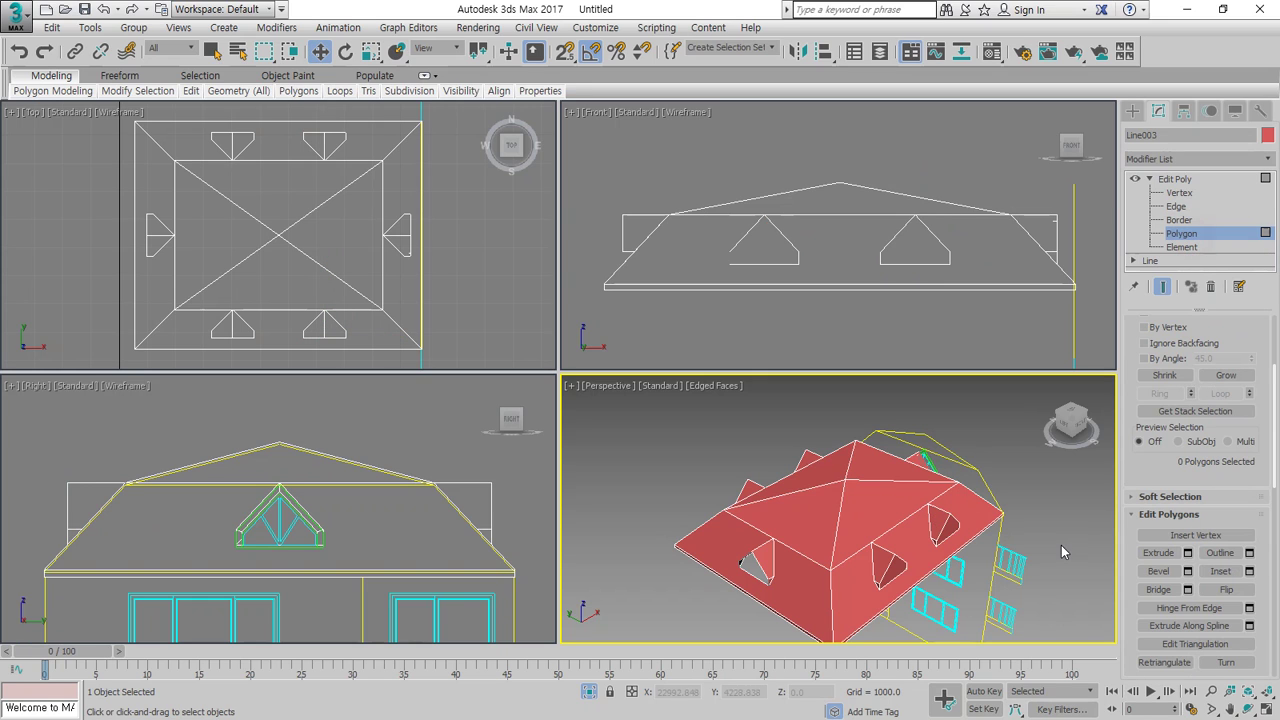
pyautogui.click(944, 536)
pyautogui.keyDown('ctrl'); pyautogui.click(897, 566); pyautogui.keyUp('ctrl')
pyautogui.keyDown('alt'); pyautogui.moveTo(897, 566); pyautogui.dragTo(891, 519, button='middle'); pyautogui.keyUp('alt')
pyautogui.keyDown('ctrl'); pyautogui.click(818, 568); pyautogui.keyUp('ctrl')
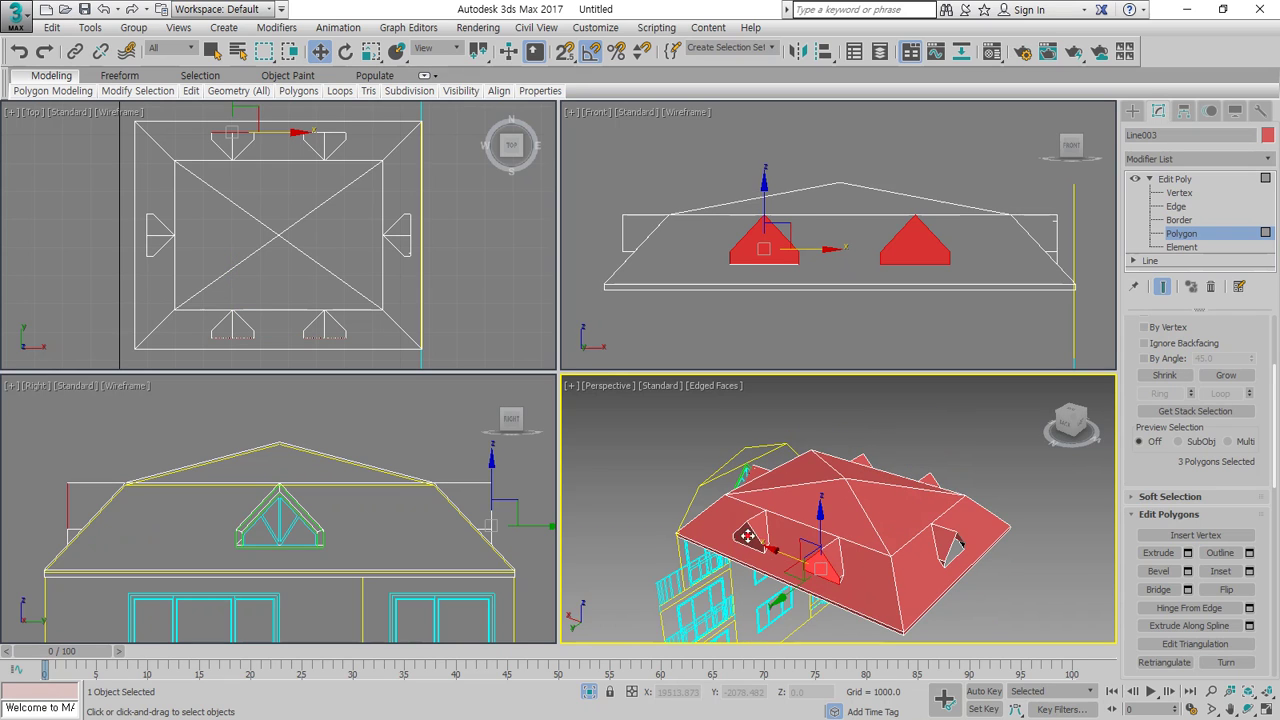
pyautogui.keyDown('ctrl'); pyautogui.click(747, 537); pyautogui.keyUp('ctrl')
pyautogui.scroll(-3, 1230, 540)
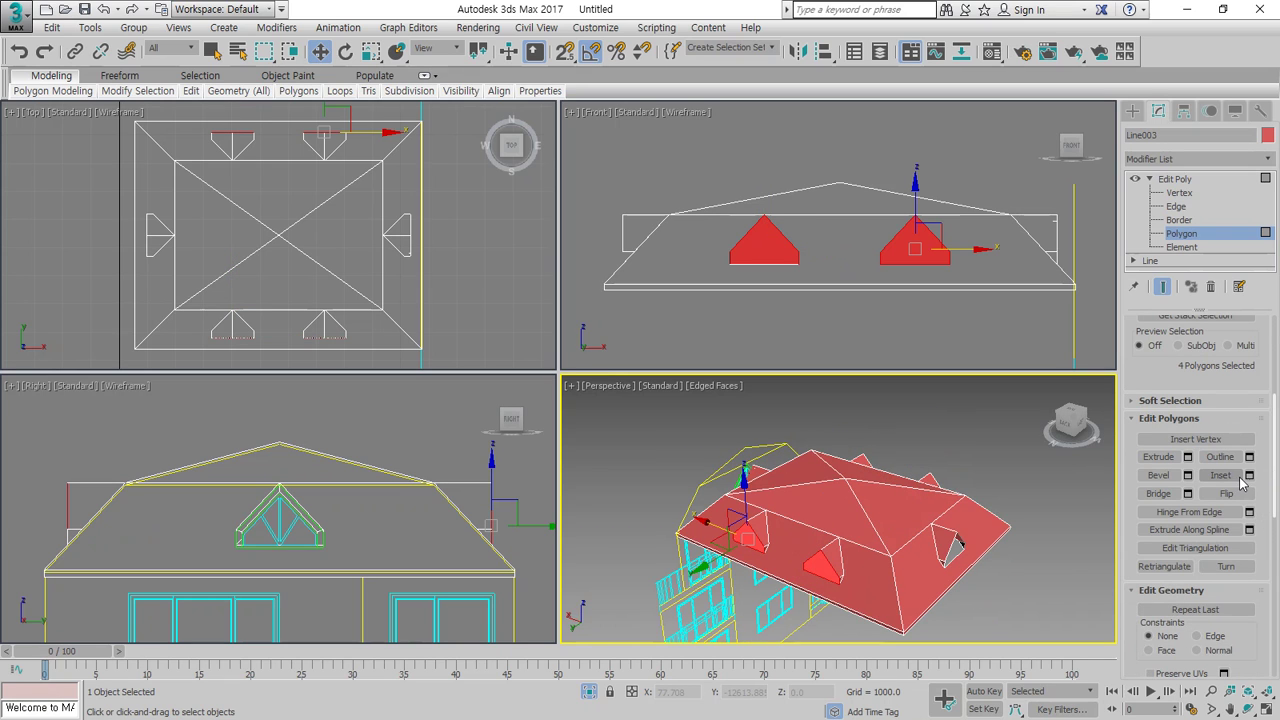
pyautogui.click(1248, 476)
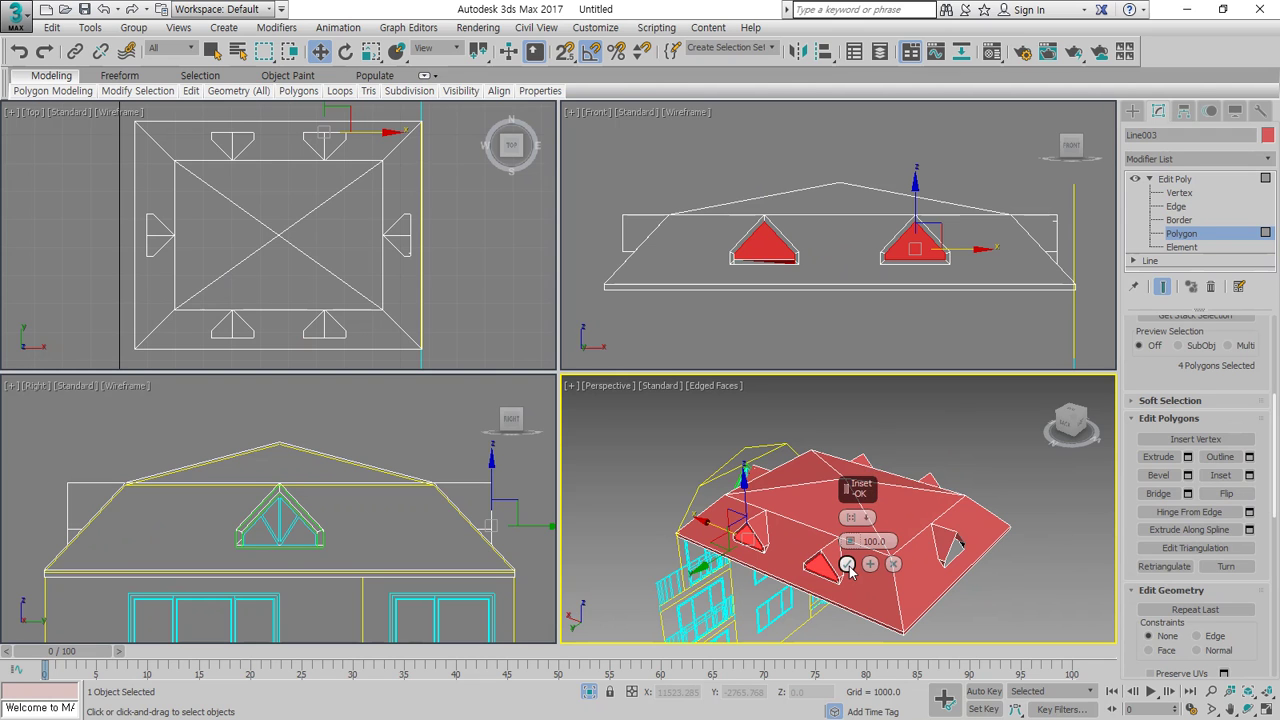
pyautogui.click(847, 565)
# Switch the roof's Edit Poly from polygon to vertex level and select an outer bottom corner vertex of a front dormer opening
pyautogui.keyDown('alt'); pyautogui.moveTo(1010, 515); pyautogui.dragTo(855, 571, button='middle'); pyautogui.keyUp('alt')
pyautogui.scroll(5, 855, 571)
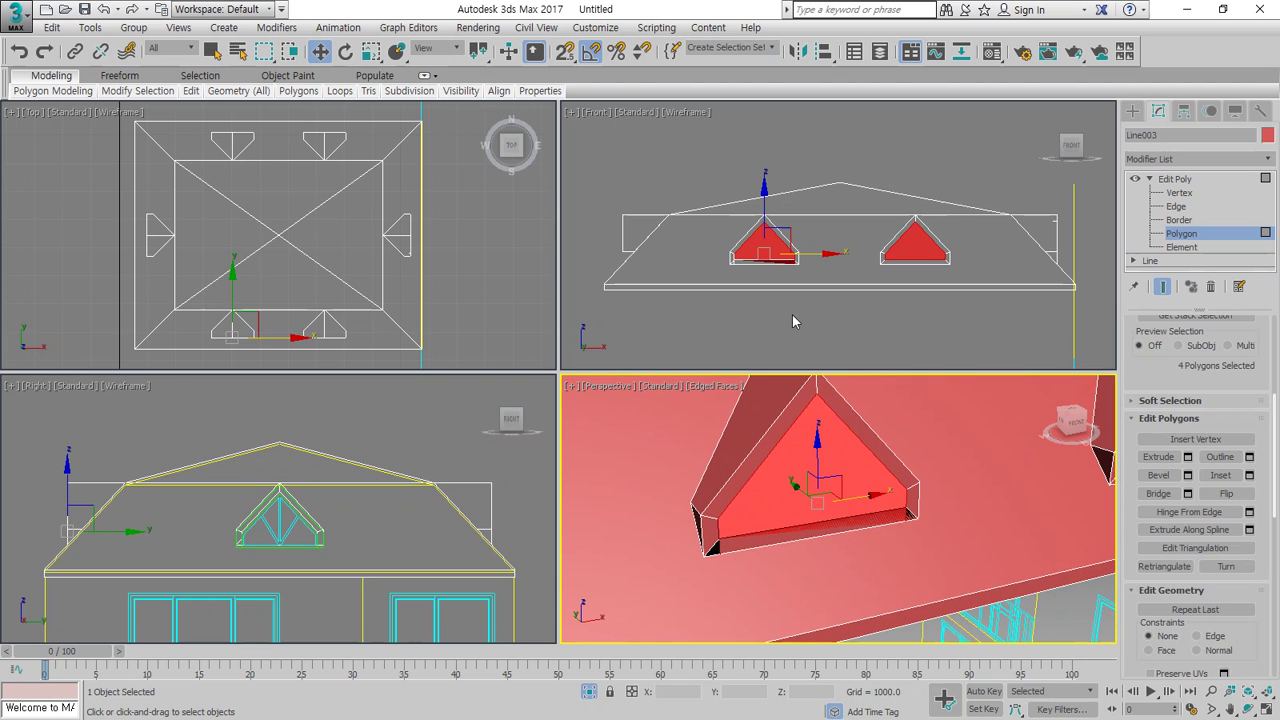
pyautogui.click(845, 296)
pyautogui.press('4')
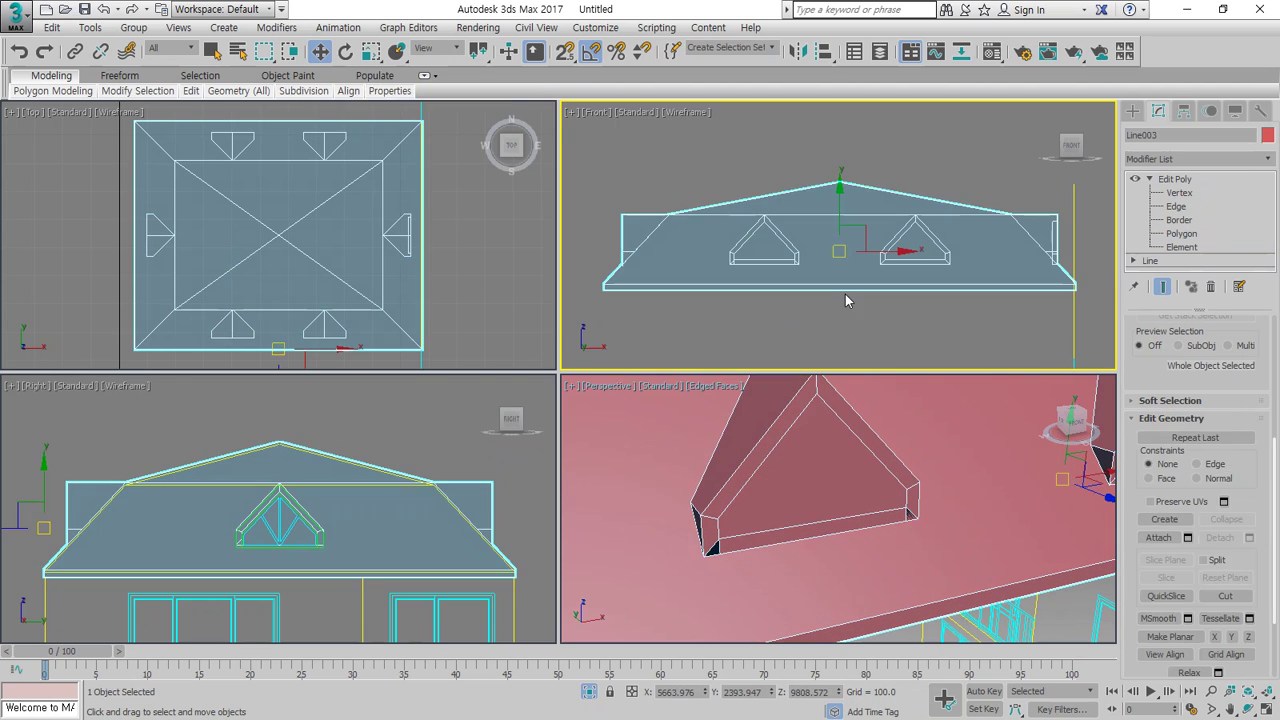
pyautogui.press('1')
pyautogui.scroll(4, 906, 522)
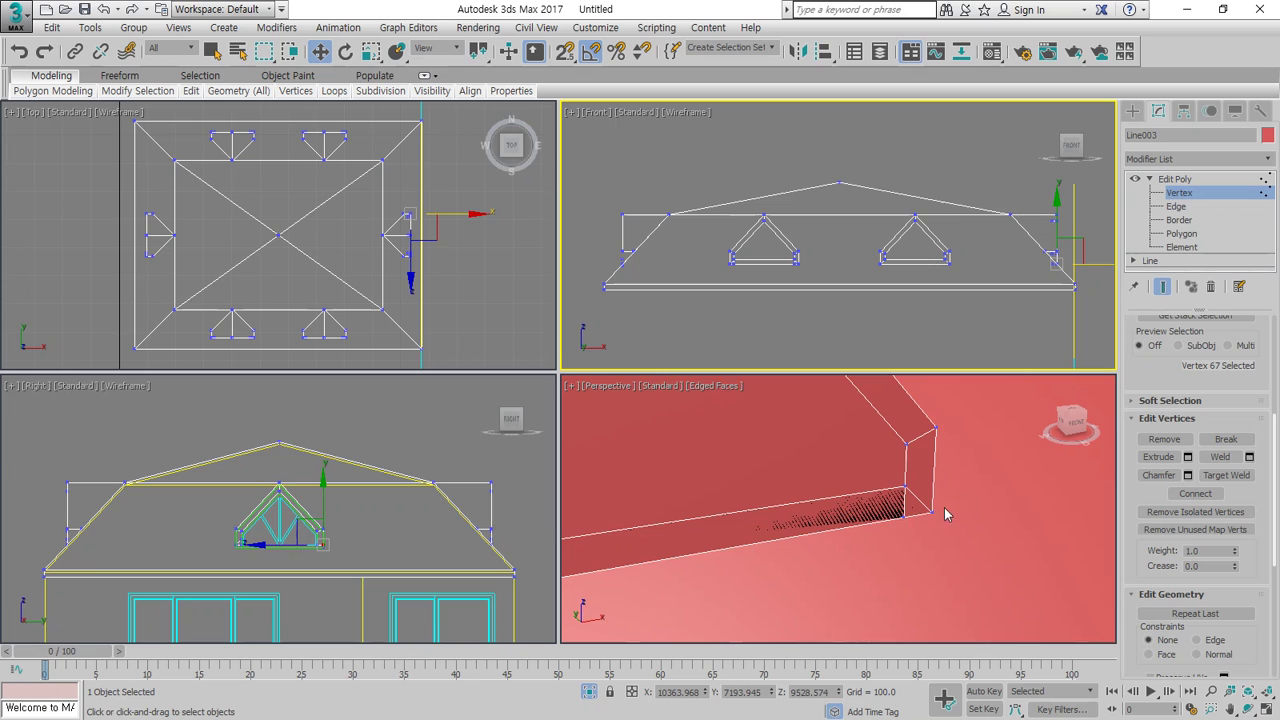
pyautogui.moveTo(947, 514); pyautogui.dragTo(997, 541, button='middle')
pyautogui.click(981, 538)
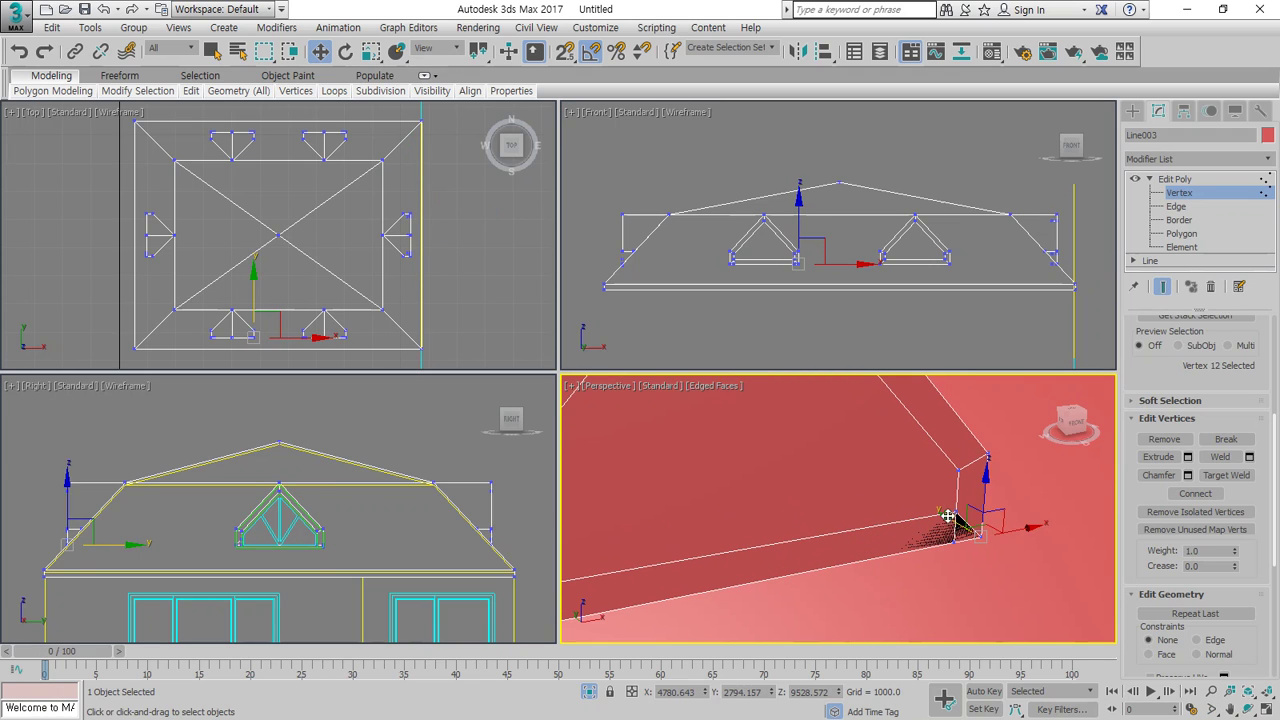
# Select the inner bottom corner vertices of the left dormer openings in the front view and snap them down 100 onto the bottom edge
pyautogui.scroll(6, 735, 250)
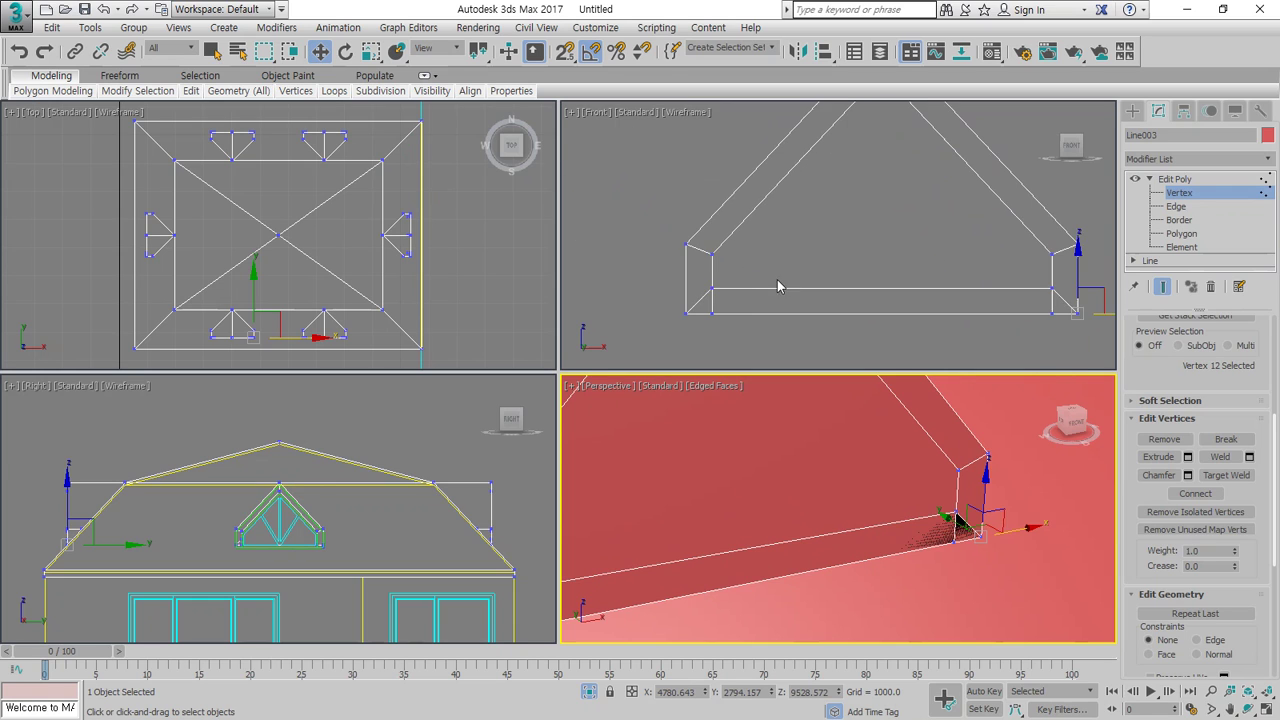
pyautogui.click(730, 288)
pyautogui.moveTo(706, 277); pyautogui.dragTo(736, 300)
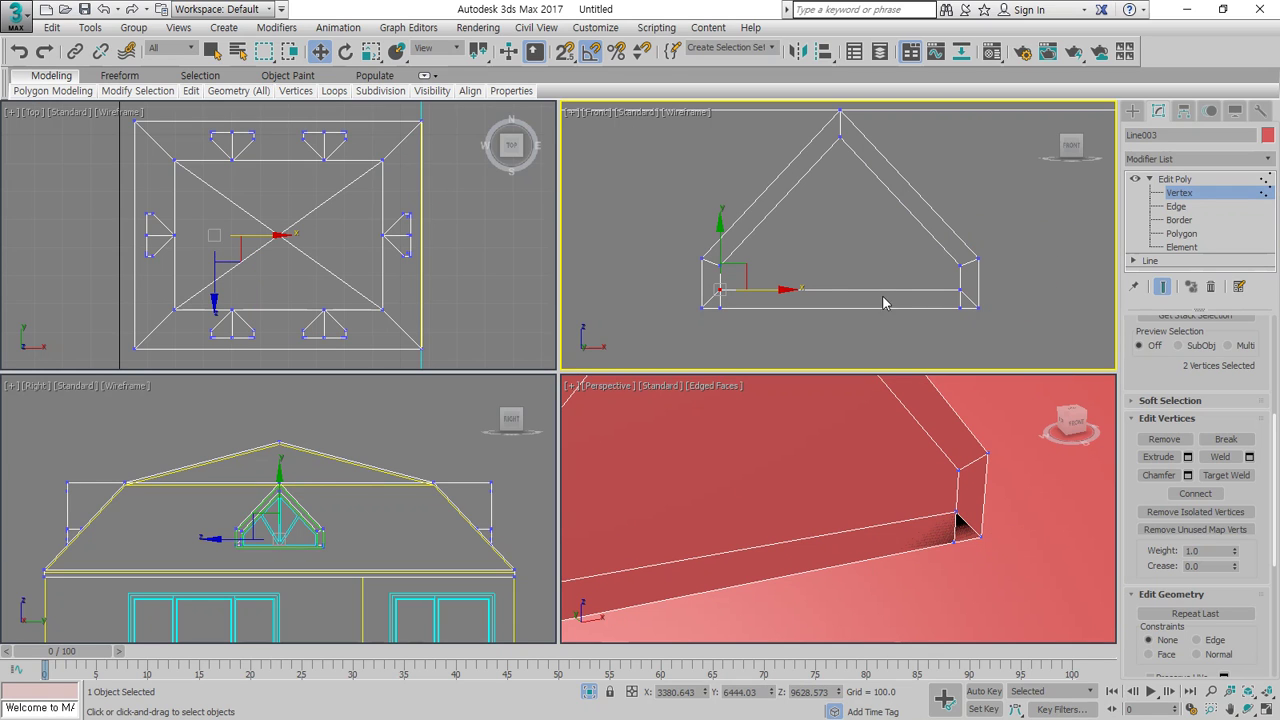
pyautogui.keyDown('ctrl'); pyautogui.moveTo(922, 294); pyautogui.dragTo(922, 295); pyautogui.keyUp('ctrl')
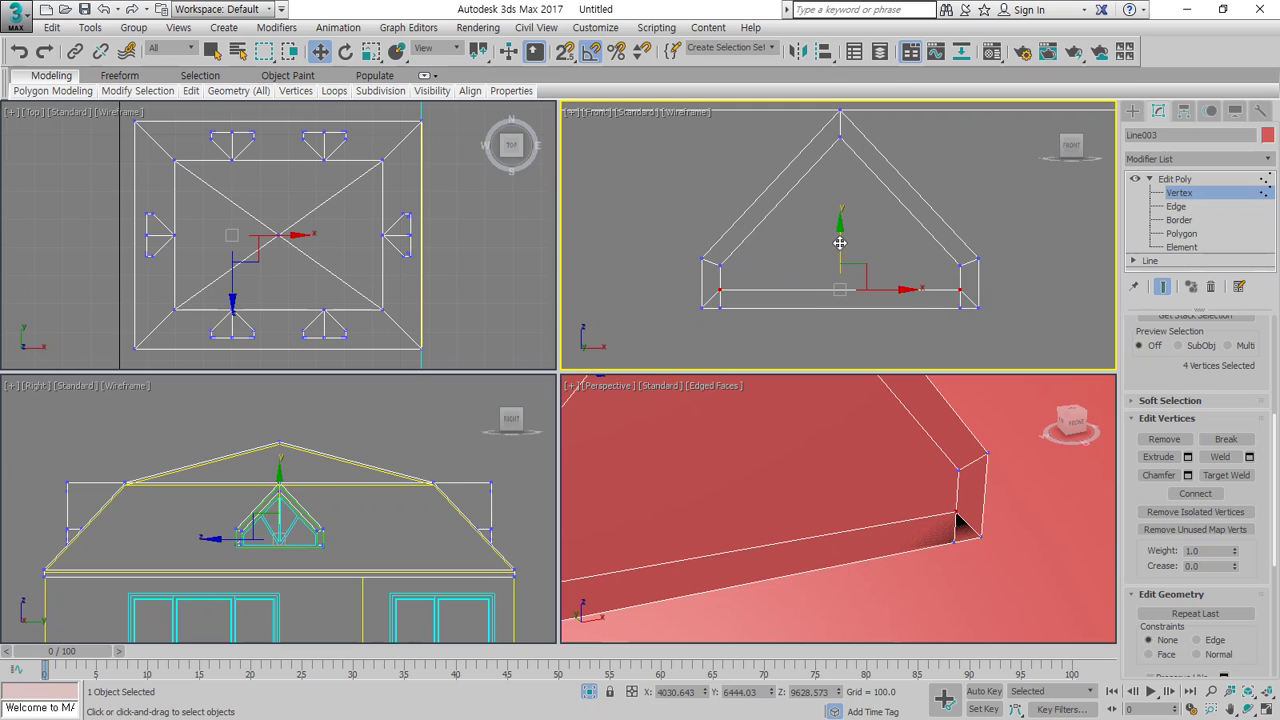
pyautogui.press('s')
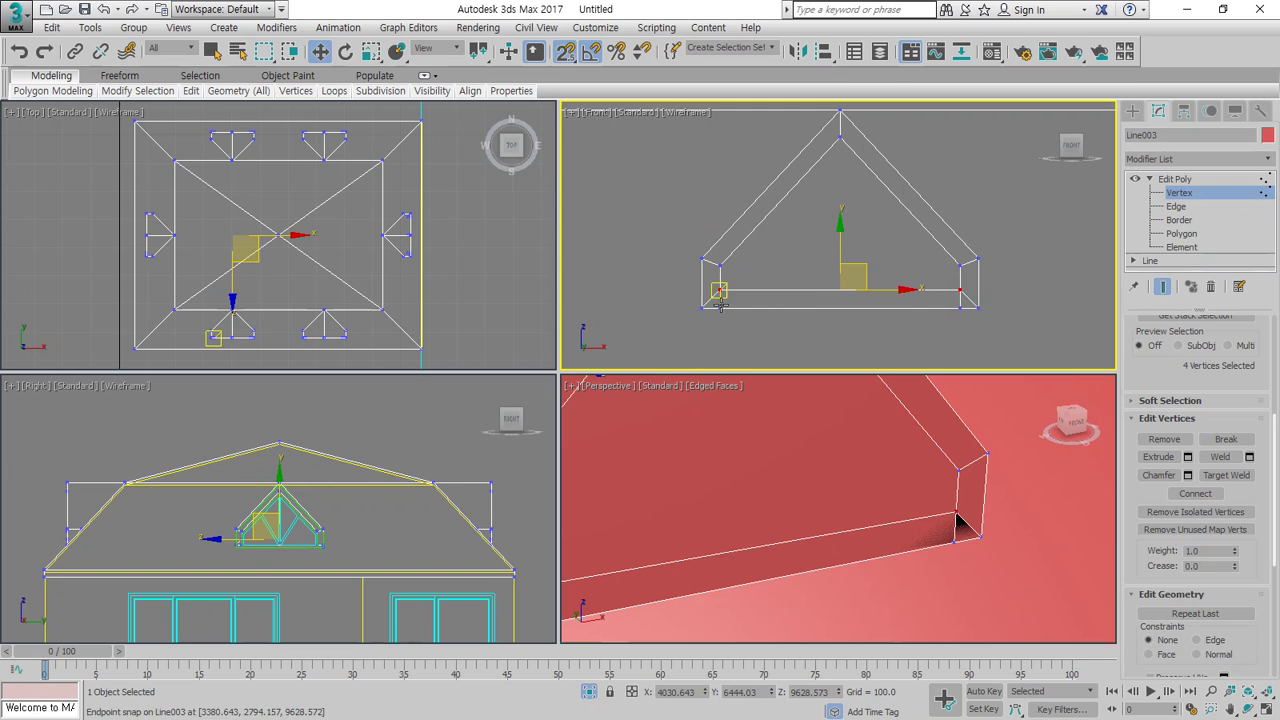
pyautogui.moveTo(720, 293); pyautogui.dragTo(722, 308)
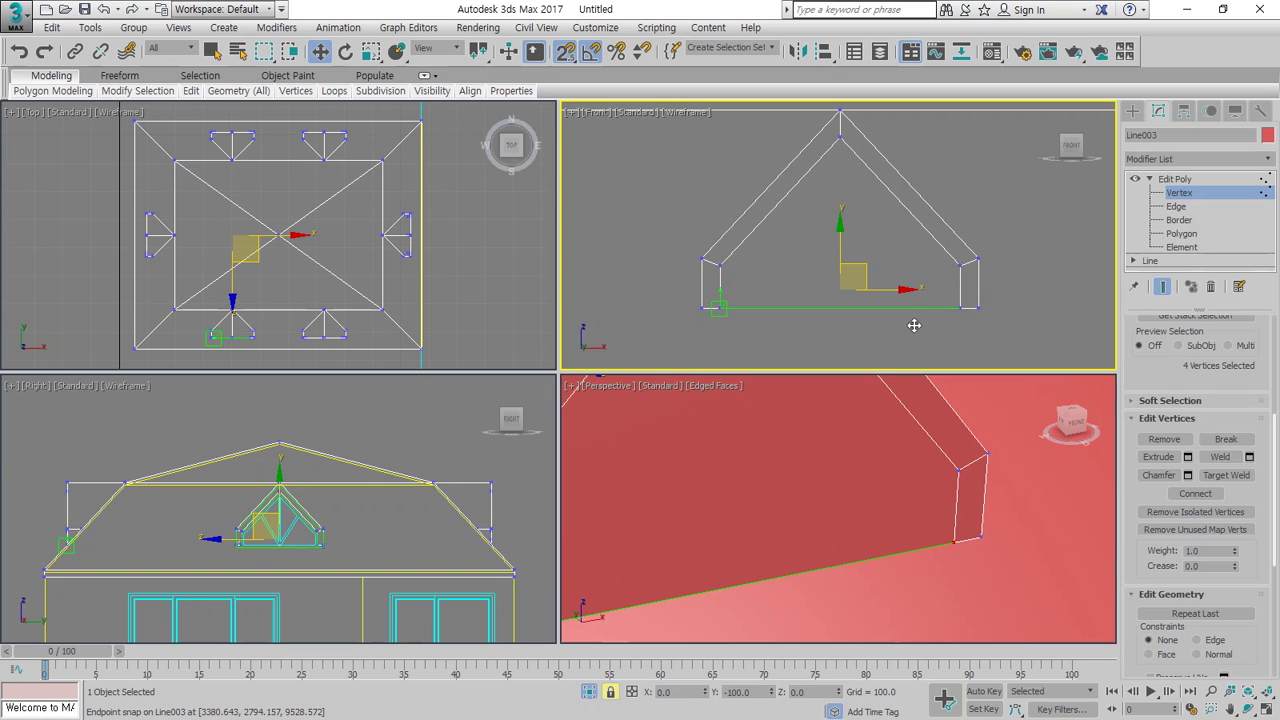
pyautogui.moveTo(914, 325); pyautogui.dragTo(916, 326)
pyautogui.press('space')
pyautogui.click(889, 296)
# Select the inner bottom corner vertices of the right dormer openings in the front view and snap them down onto the bottom edge
pyautogui.scroll(-5, 930, 297)
pyautogui.moveTo(992, 287); pyautogui.dragTo(712, 288, button='middle')
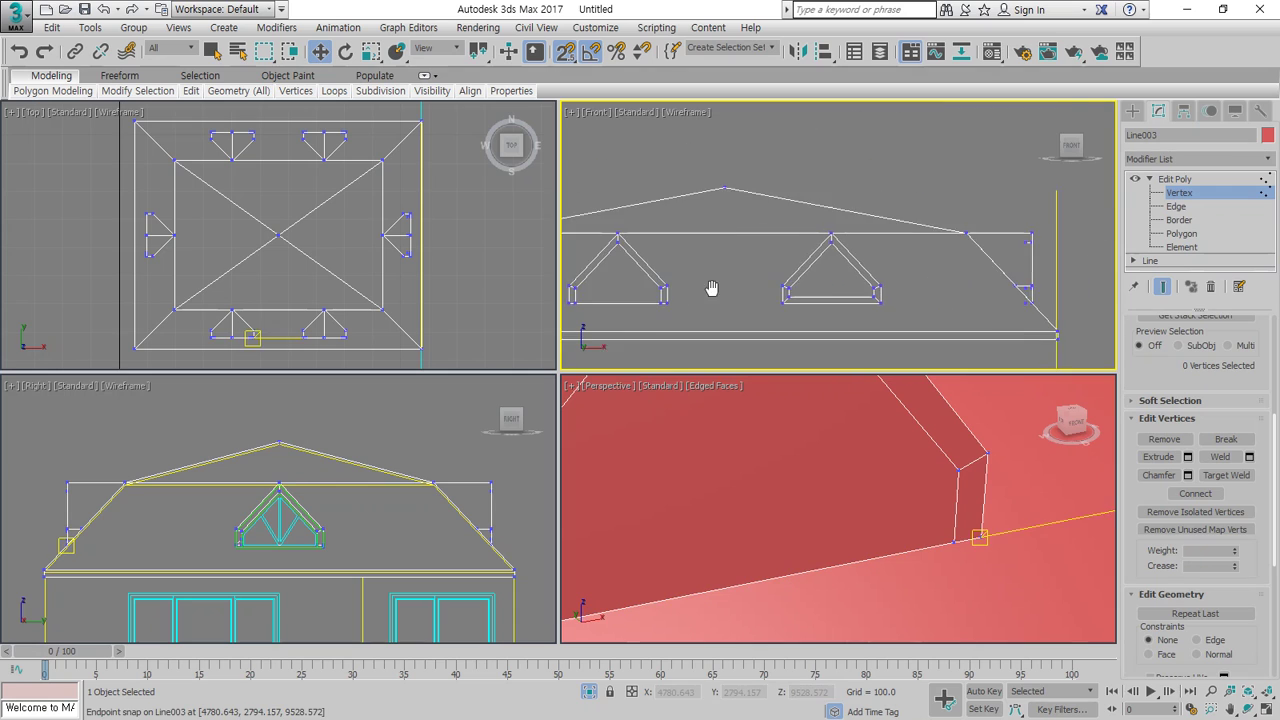
pyautogui.press('z')
pyautogui.moveTo(779, 317); pyautogui.dragTo(702, 319)
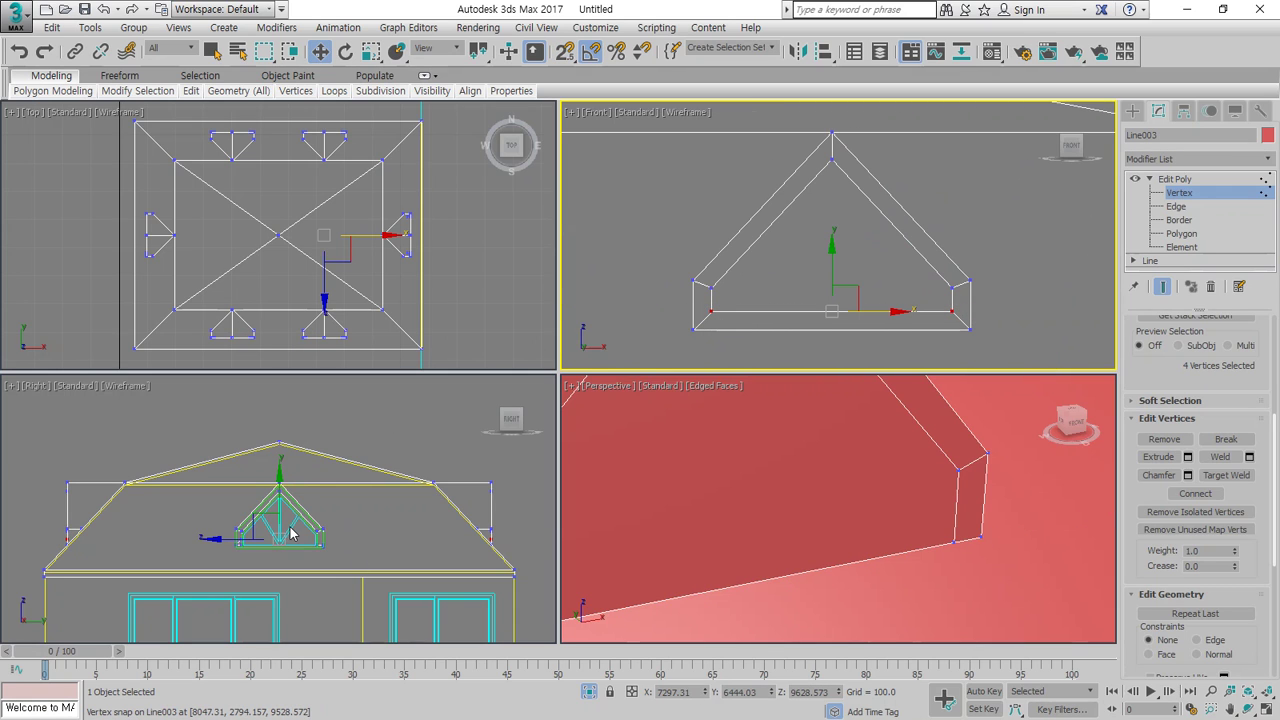
pyautogui.moveTo(459, 510); pyautogui.dragTo(344, 470, button='middle')
pyautogui.scroll(5, 366, 515)
pyautogui.scroll(5, 431, 444)
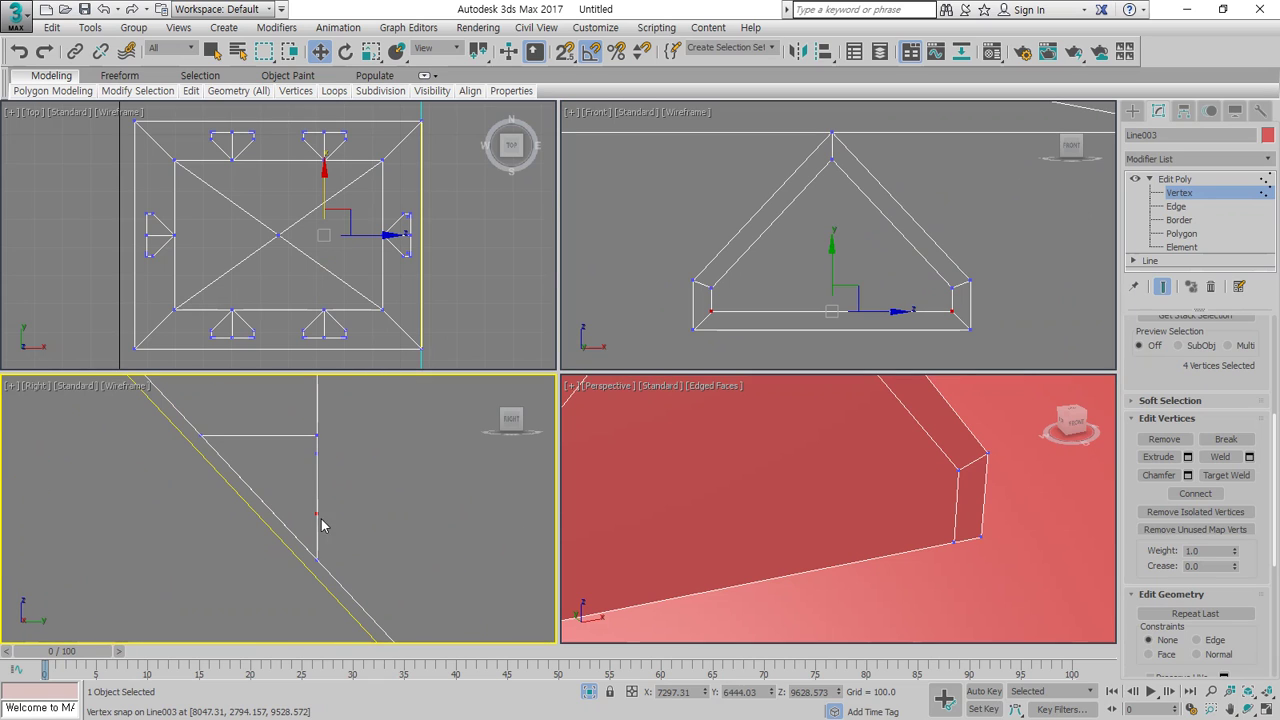
pyautogui.moveTo(320, 555); pyautogui.dragTo(319, 561)
pyautogui.scroll(-6, 263, 543)
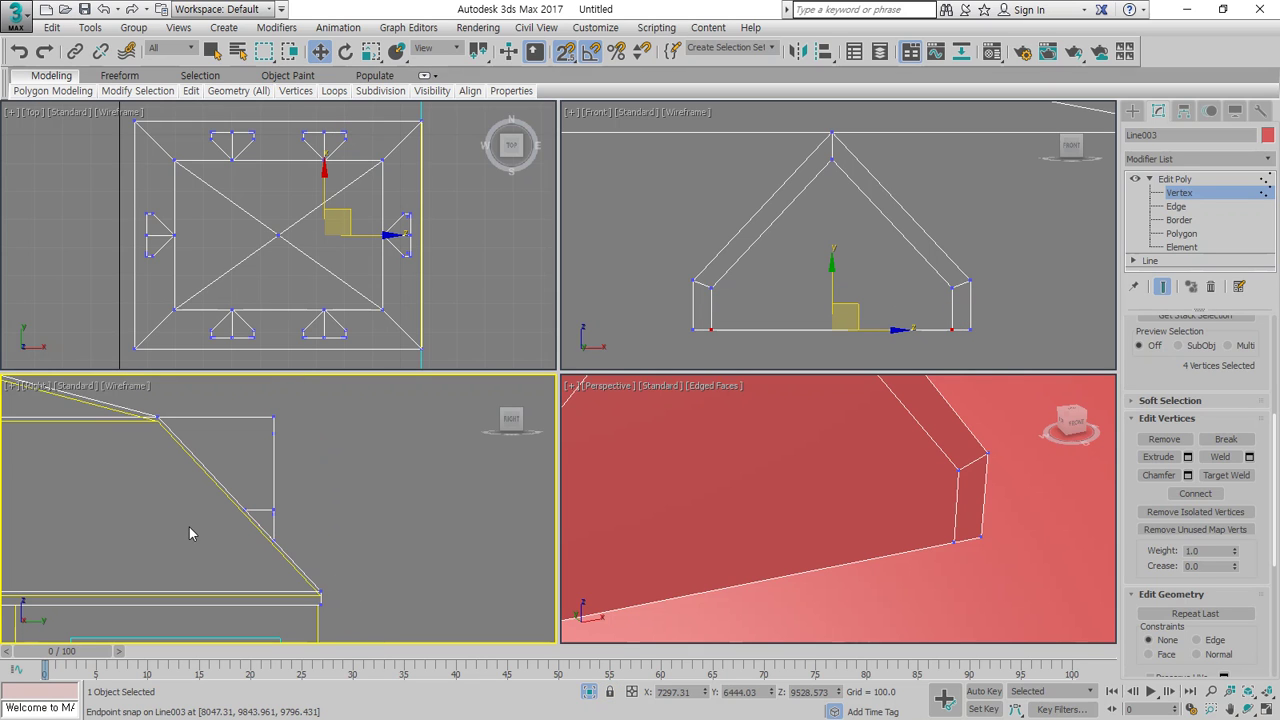
# Check the openings' inner corner vertices in the side and front wireframe views, and clear the vertex selection
pyautogui.scroll(6, 385, 518)
pyautogui.moveTo(262, 518); pyautogui.dragTo(412, 516, button='middle')
pyautogui.scroll(-4, 172, 528)
pyautogui.scroll(-5, 186, 532)
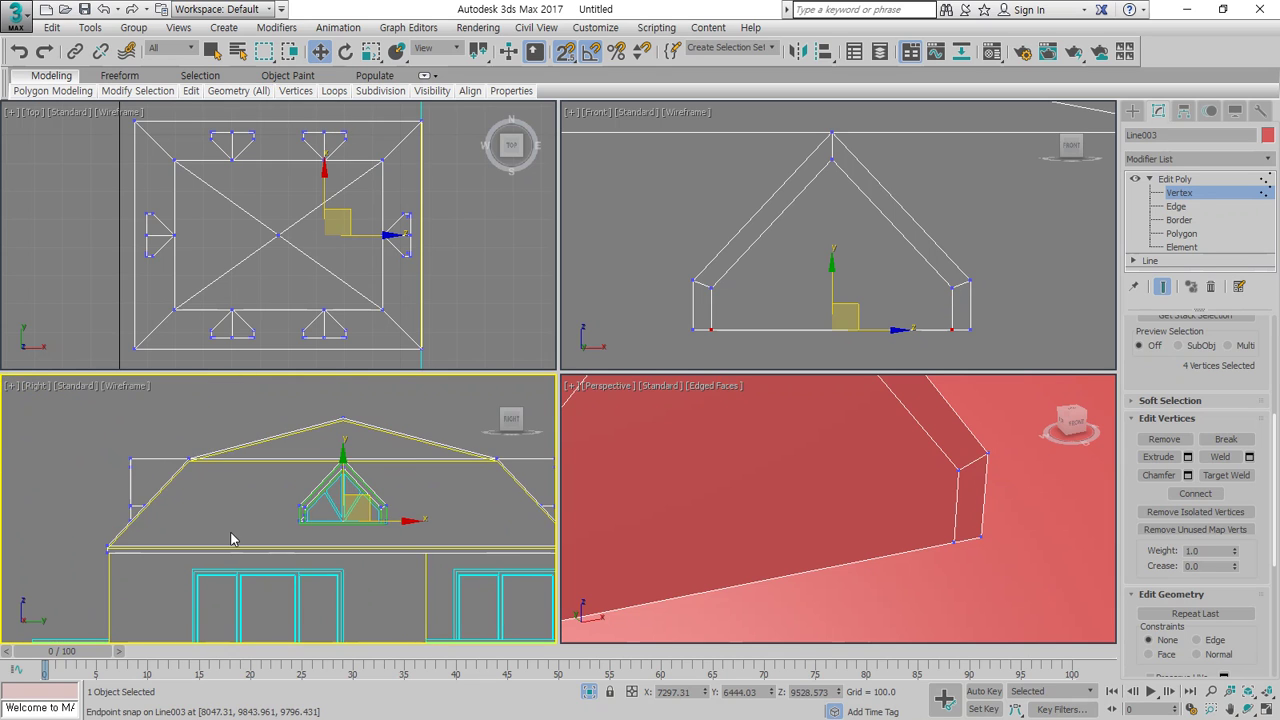
pyautogui.scroll(6, 129, 520)
pyautogui.scroll(2, 111, 480)
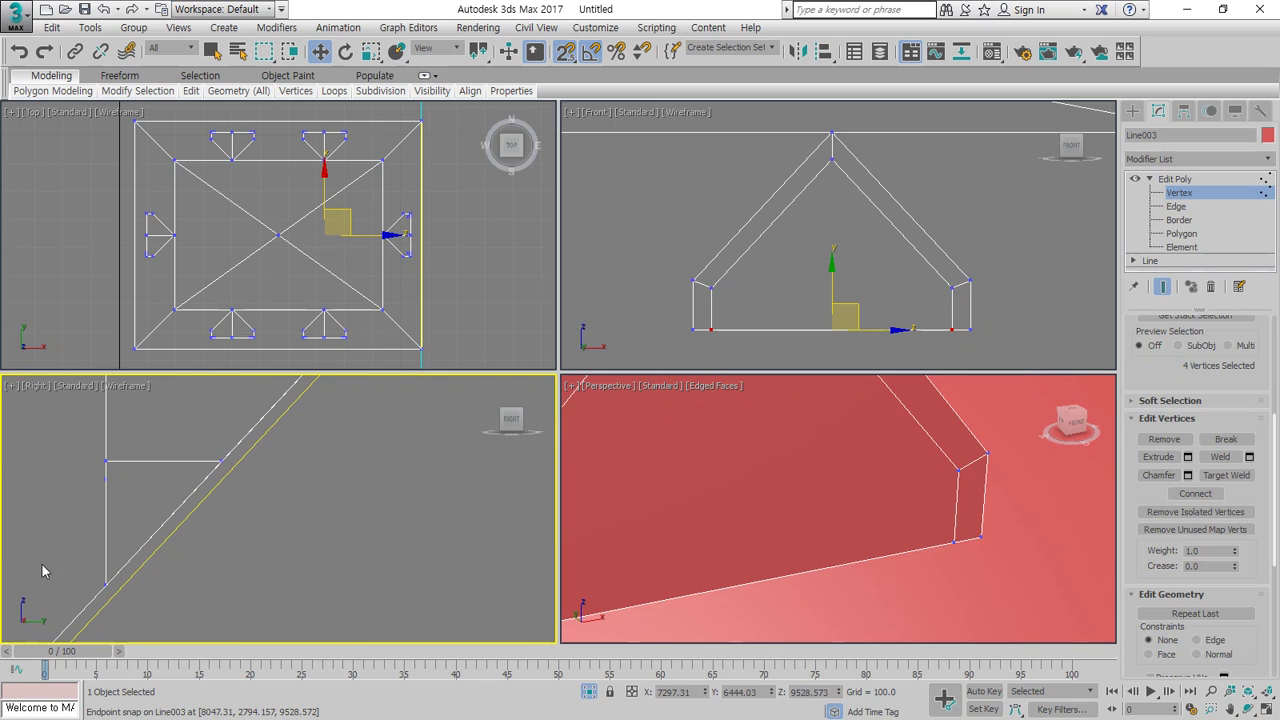
pyautogui.moveTo(74, 476); pyautogui.dragTo(72, 474)
pyautogui.scroll(-8, 762, 303)
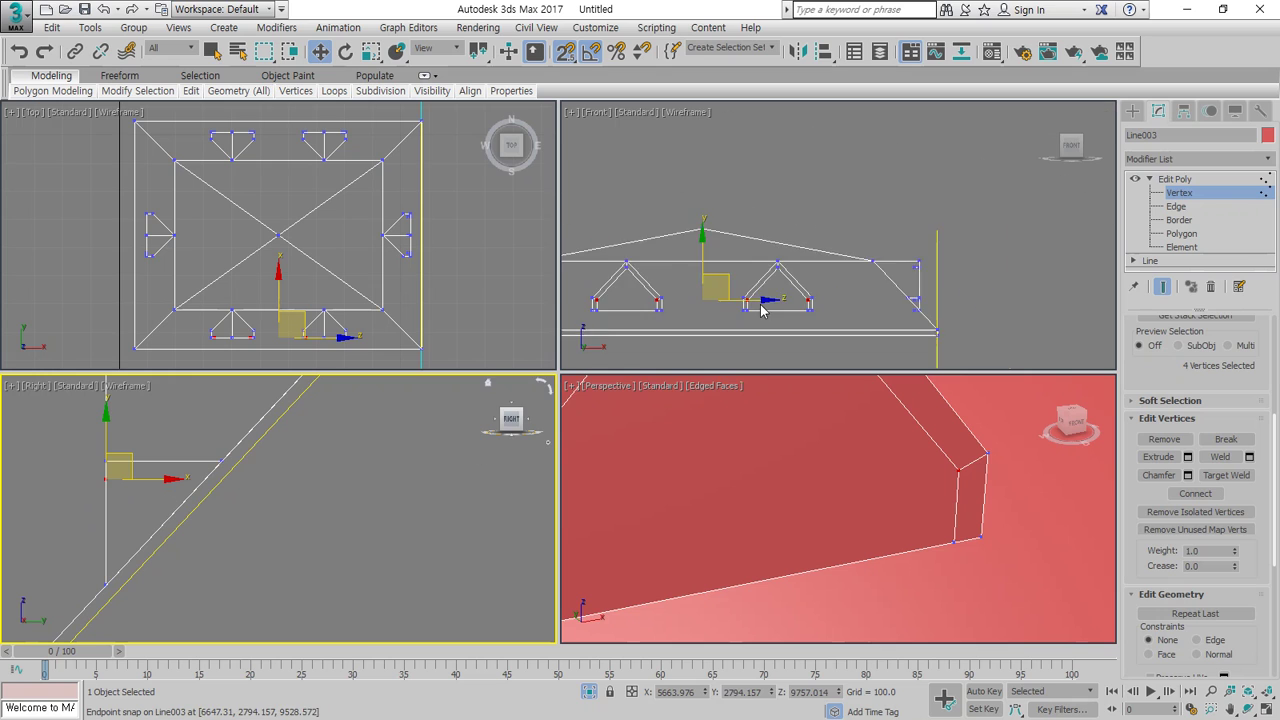
pyautogui.moveTo(646, 298); pyautogui.dragTo(736, 302, button='middle')
pyautogui.scroll(5, 768, 304)
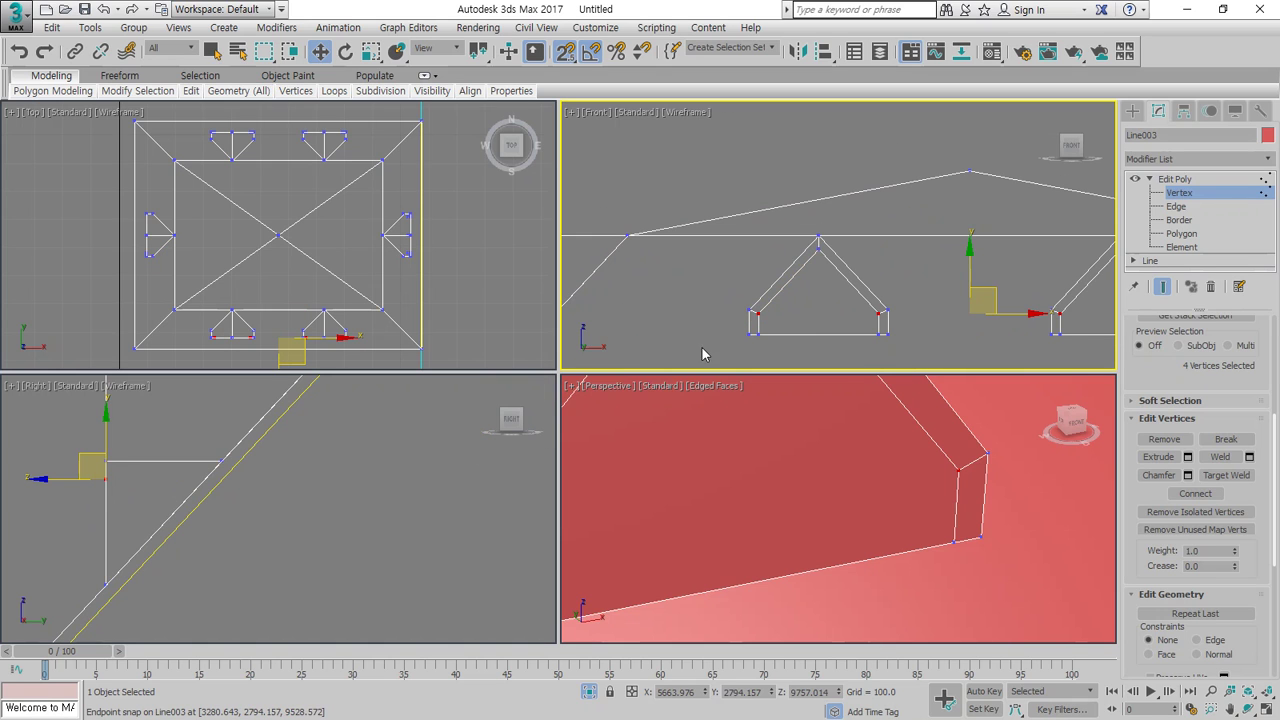
pyautogui.scroll(2, 338, 361)
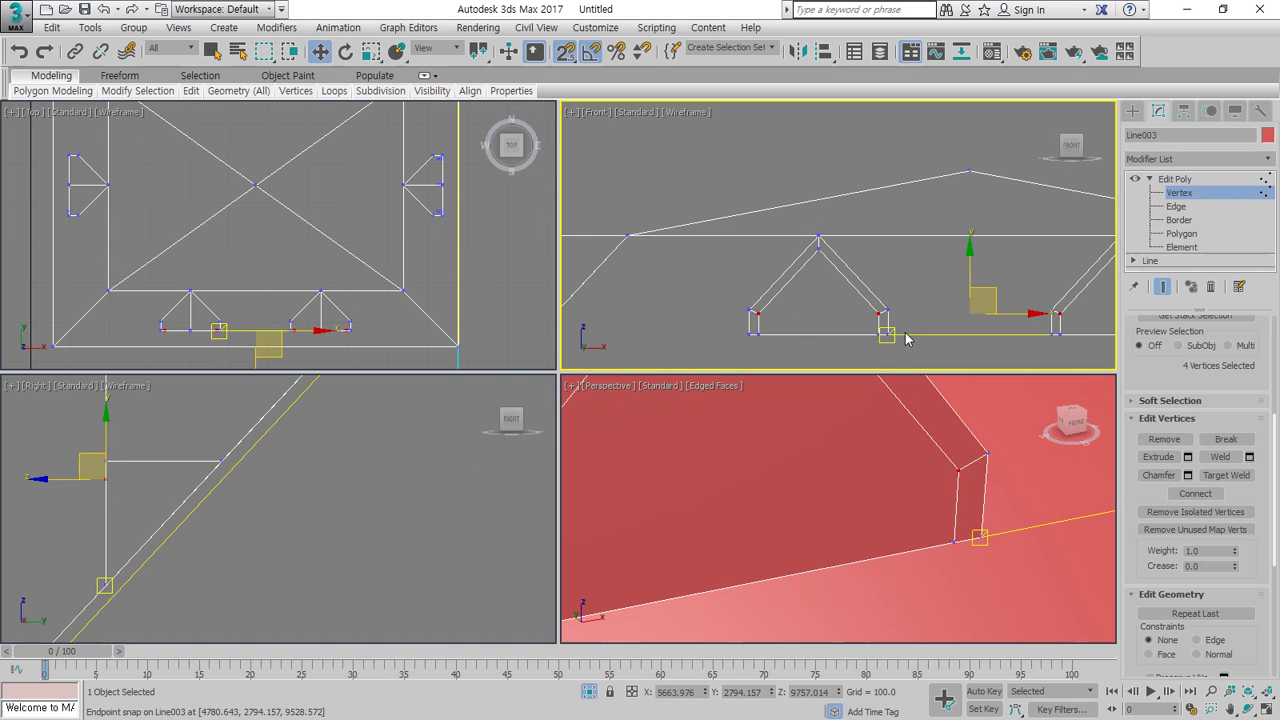
pyautogui.scroll(-6, 1025, 330)
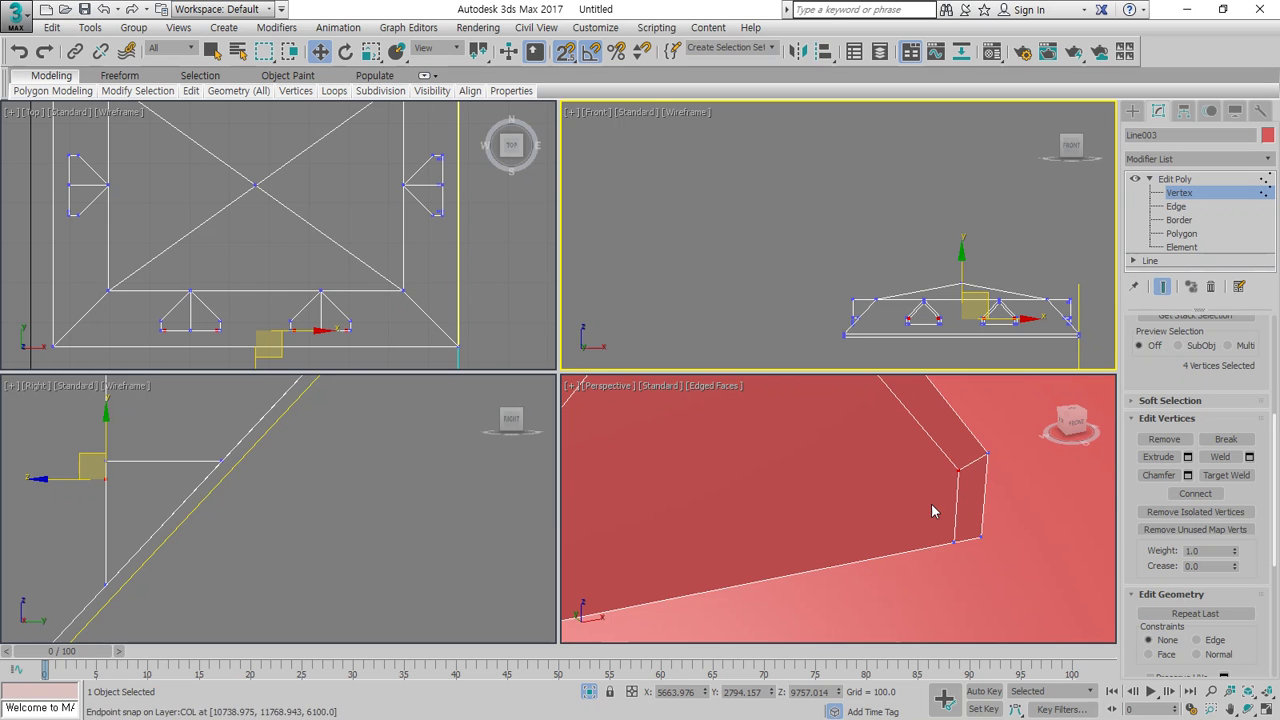
pyautogui.scroll(-5, 934, 511)
pyautogui.click(922, 588)
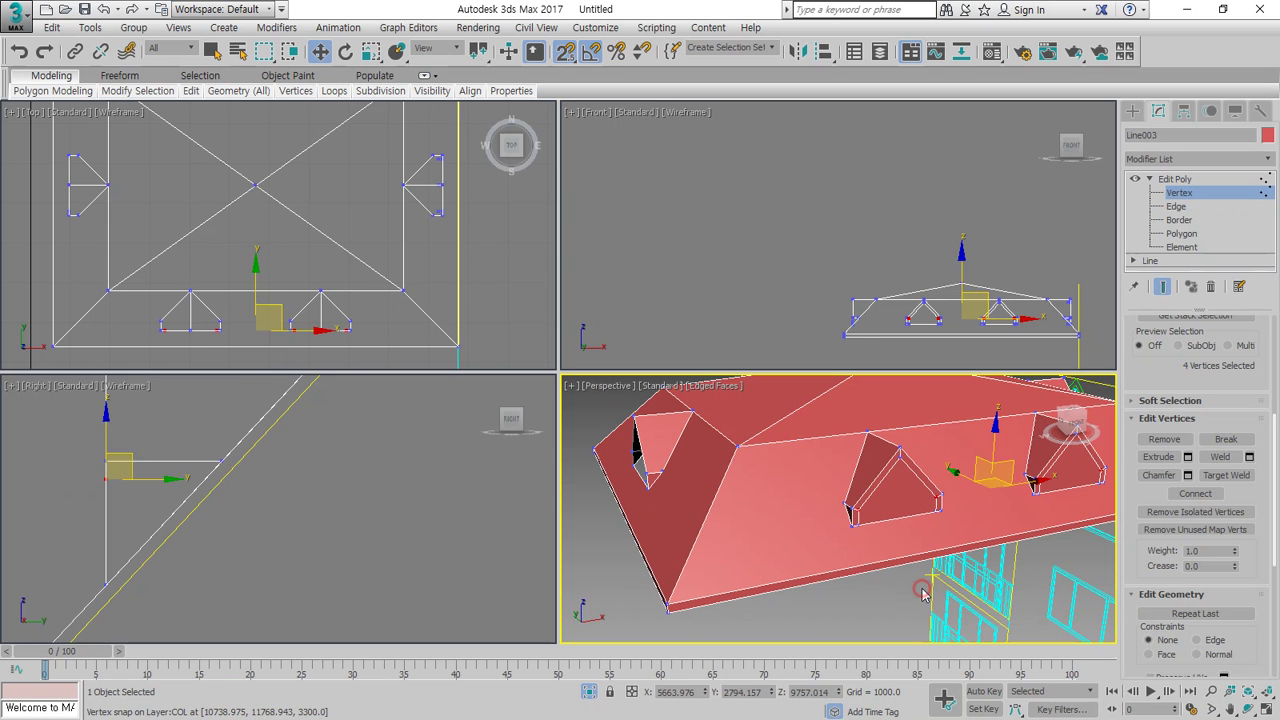
# At polygon level, extrude the four inset cap polygons of the long-side dormers by -100 using group normals, and deselect them
pyautogui.click(1249, 709)
pyautogui.moveTo(795, 499); pyautogui.dragTo(1008, 489)
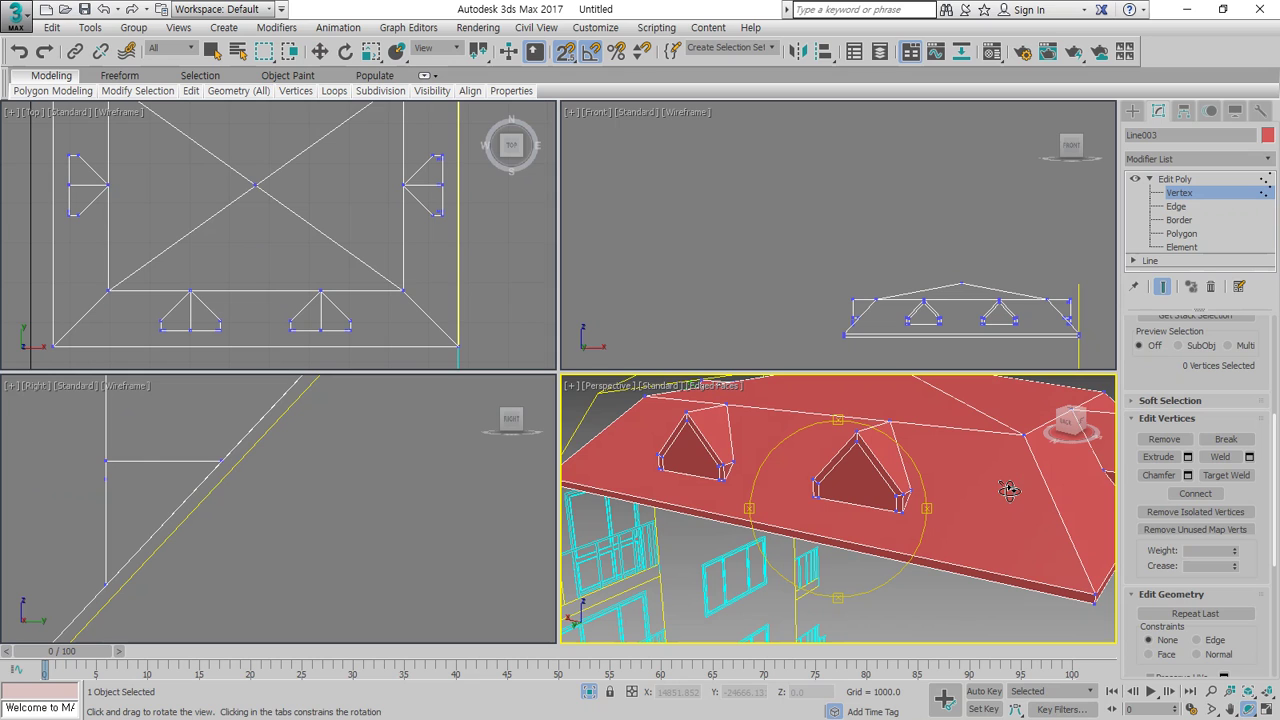
pyautogui.scroll(4, 661, 489)
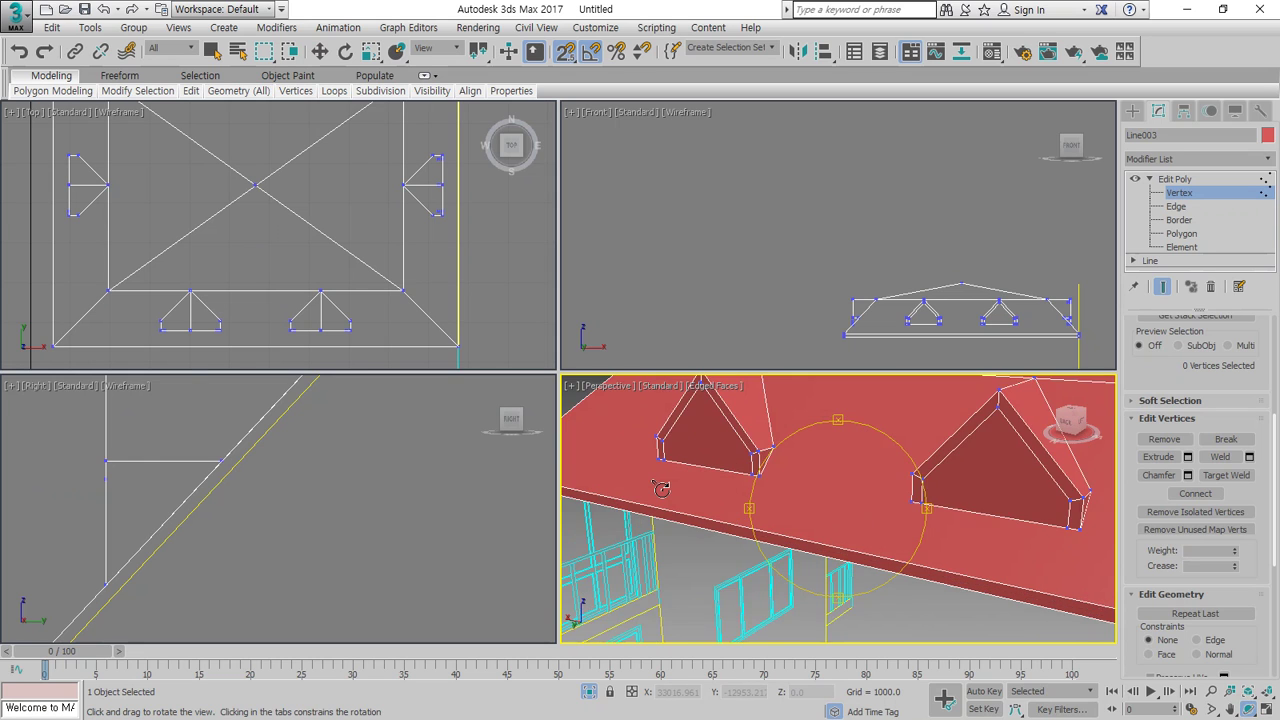
pyautogui.scroll(-6, 661, 489)
pyautogui.rightClick(661, 489)
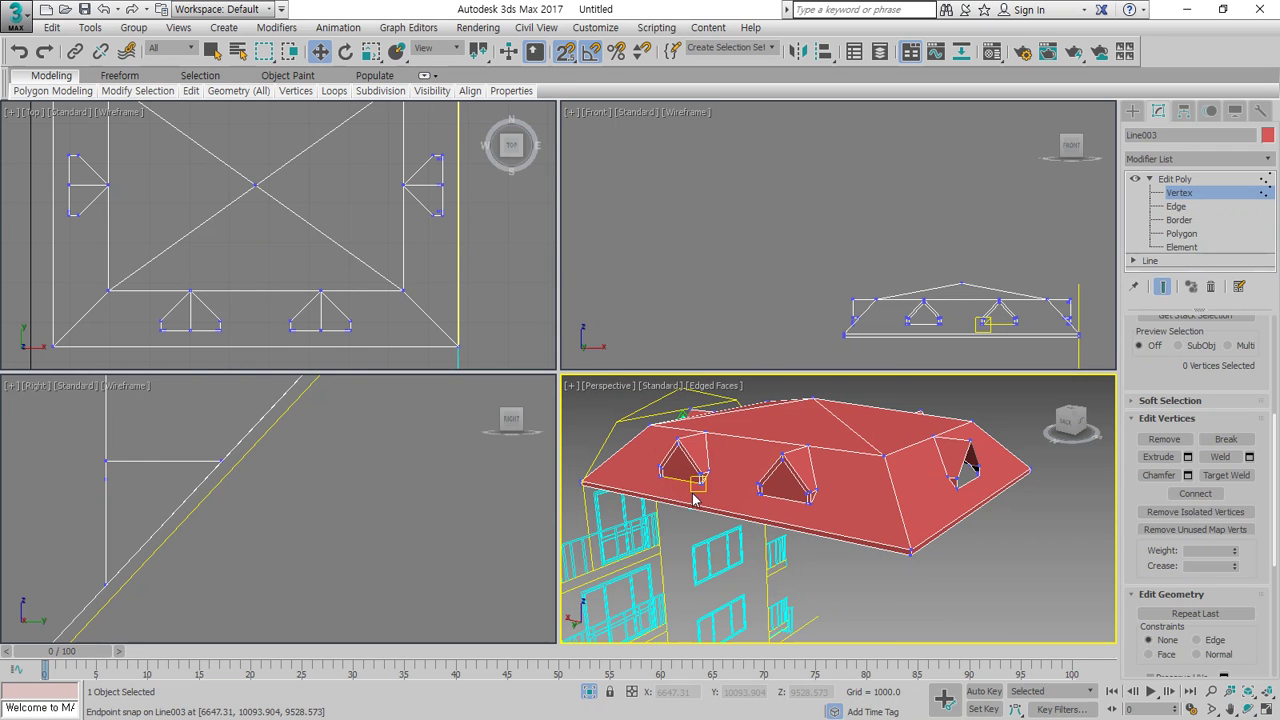
pyautogui.press('4')
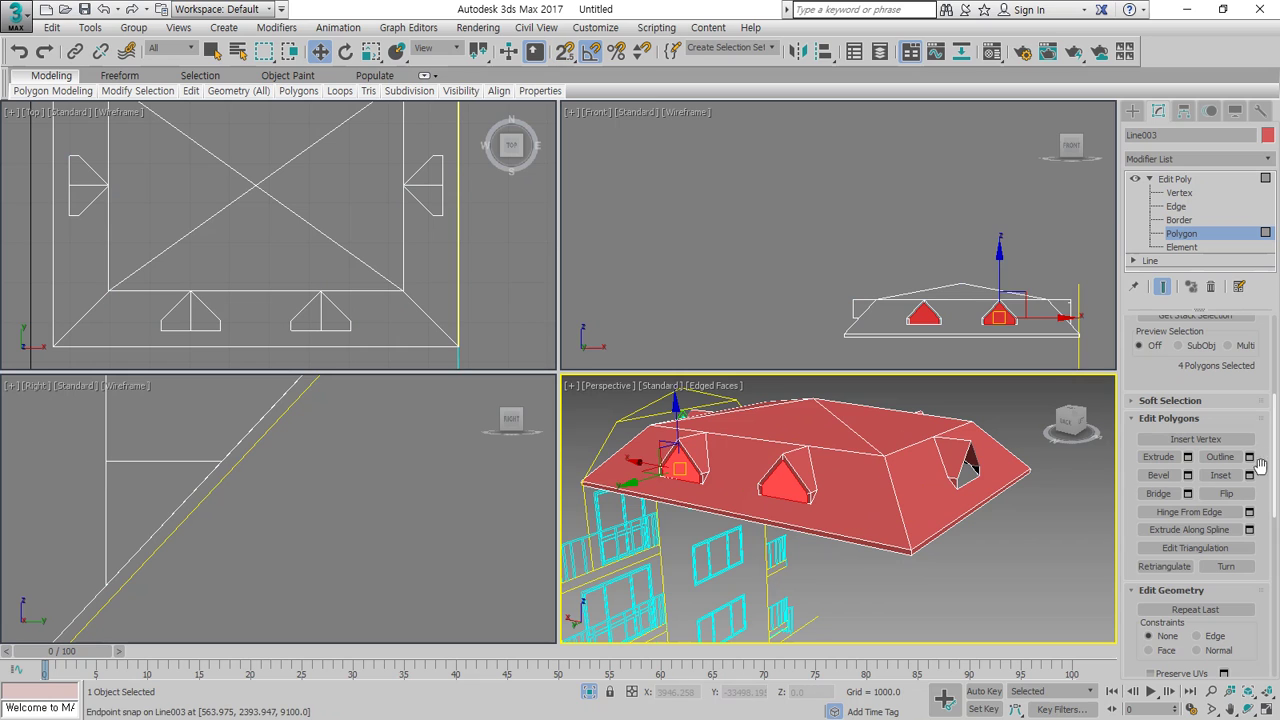
pyautogui.click(1188, 457)
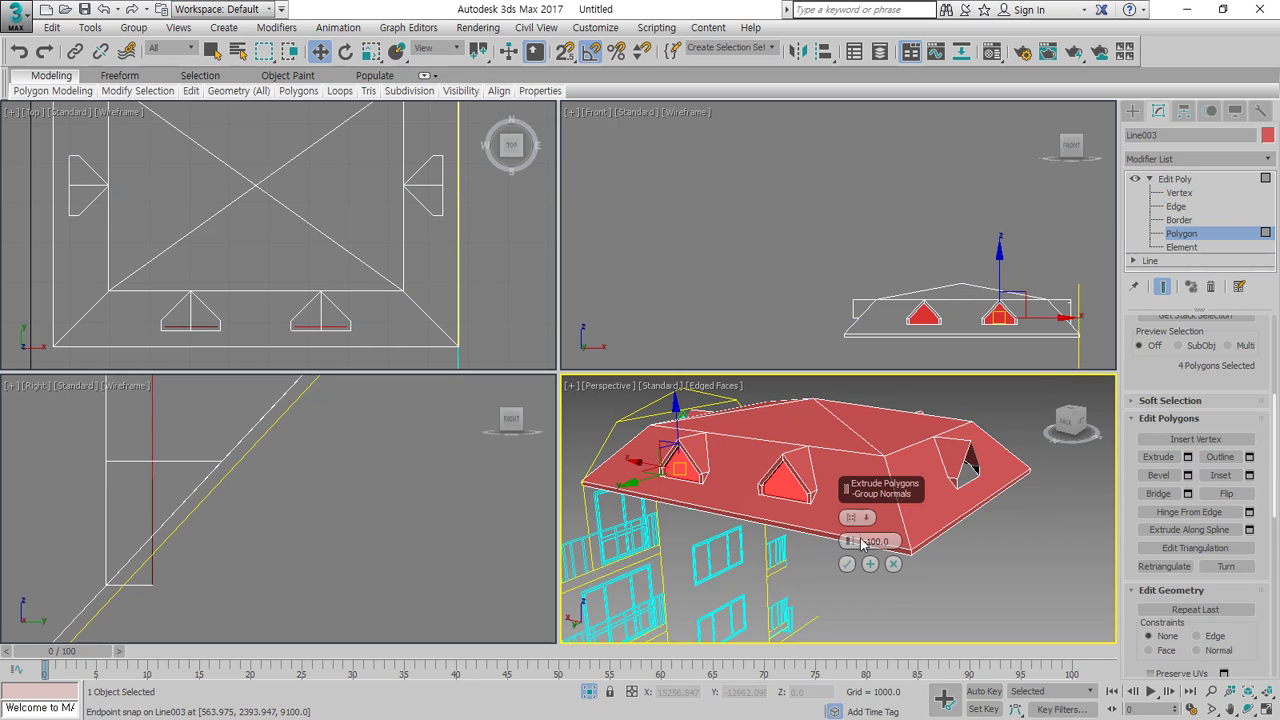
pyautogui.moveTo(979, 484)
pyautogui.keyDown('alt'); pyautogui.mouseDown(button='middle')
pyautogui.moveTo(763, 481)
pyautogui.moveTo(792, 503)
pyautogui.moveTo(978, 499)
pyautogui.mouseUp(button='middle'); pyautogui.keyUp('alt')
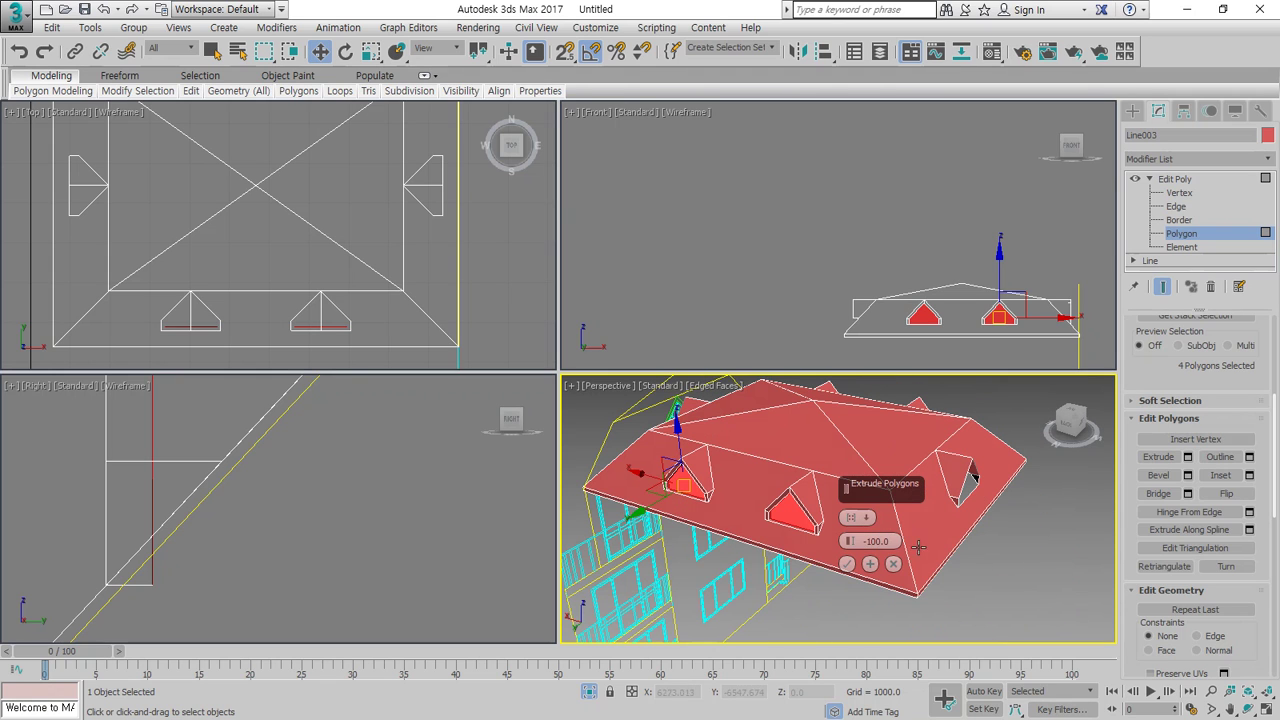
pyautogui.click(846, 564)
pyautogui.click(815, 604)
# Inspect the recessed dormer openings on the long side and the open dormer on the roof's short side
pyautogui.scroll(5, 776, 535)
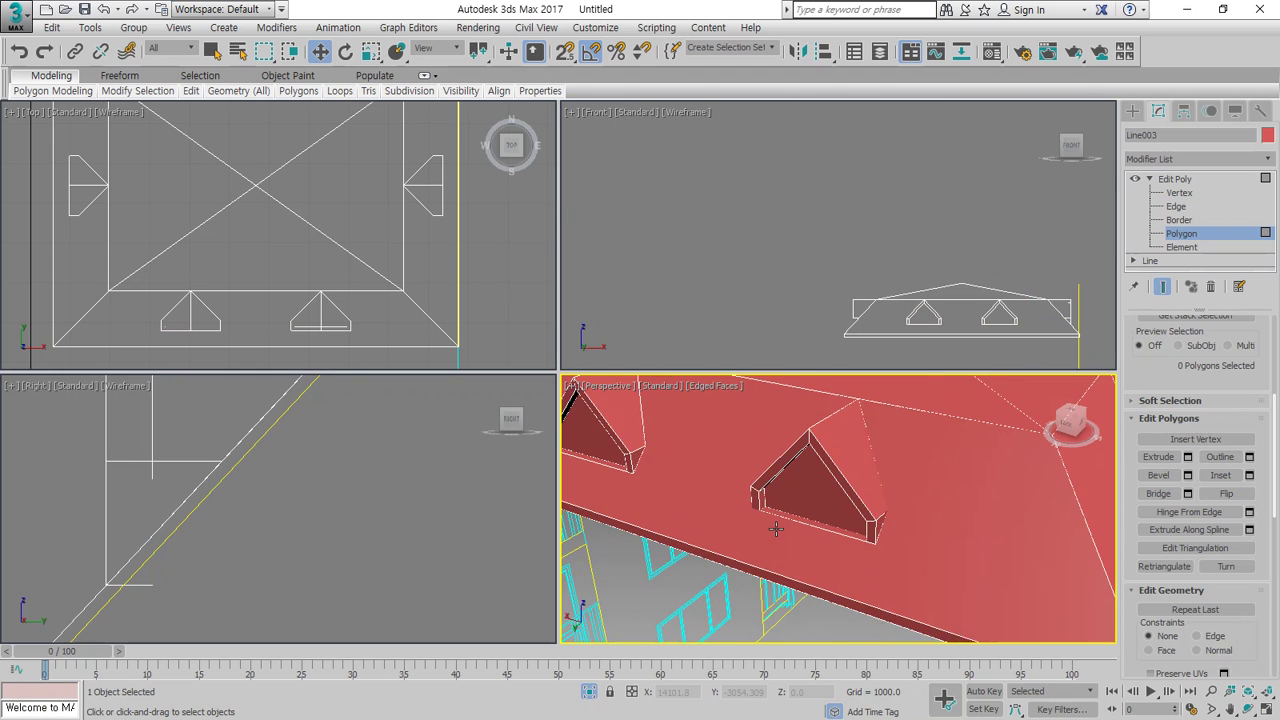
pyautogui.scroll(2, 785, 525)
pyautogui.scroll(-4, 785, 525)
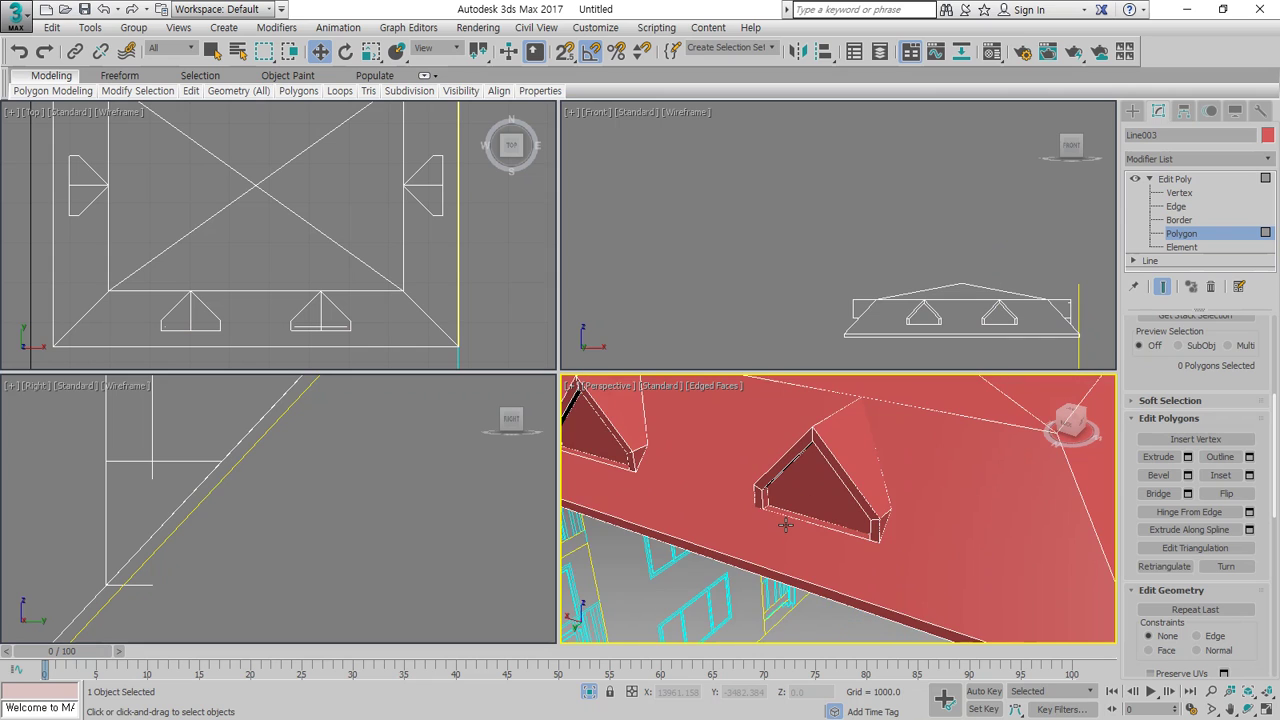
pyautogui.keyDown('alt'); pyautogui.moveTo(749, 476); pyautogui.dragTo(681, 490, button='middle'); pyautogui.keyUp('alt')
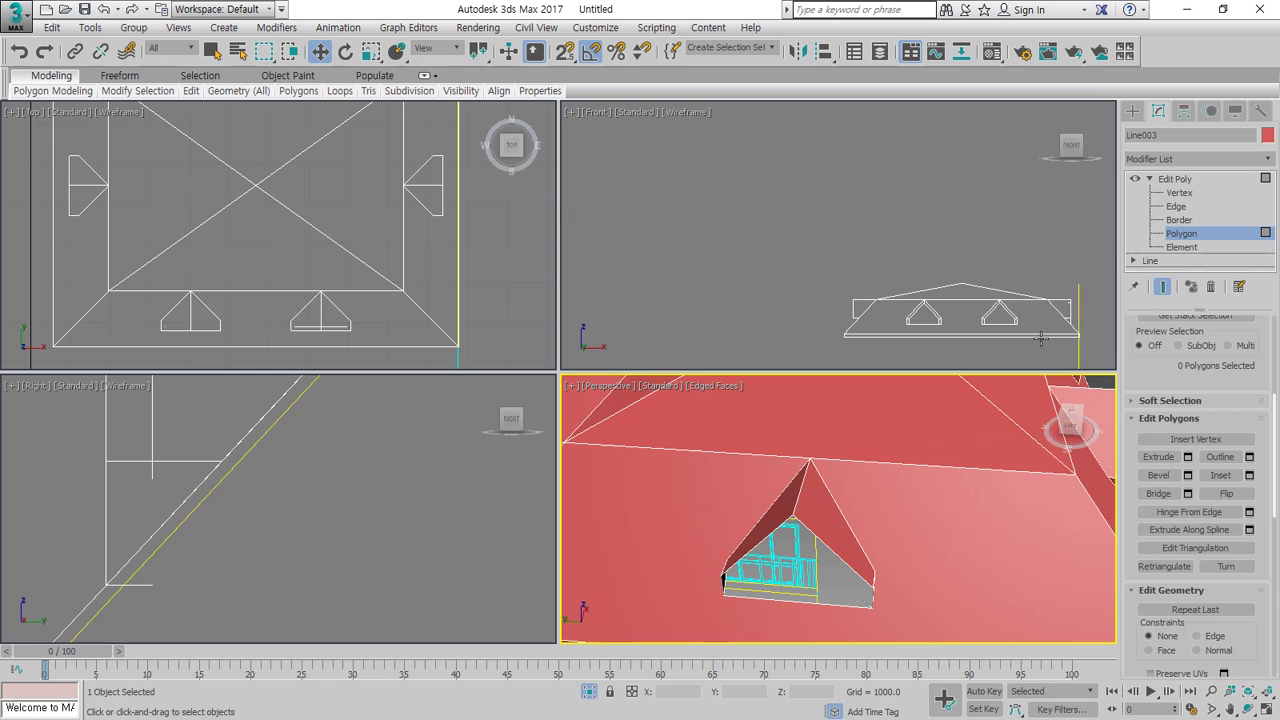
pyautogui.scroll(5, 785, 607)
pyautogui.scroll(-8, 815, 583)
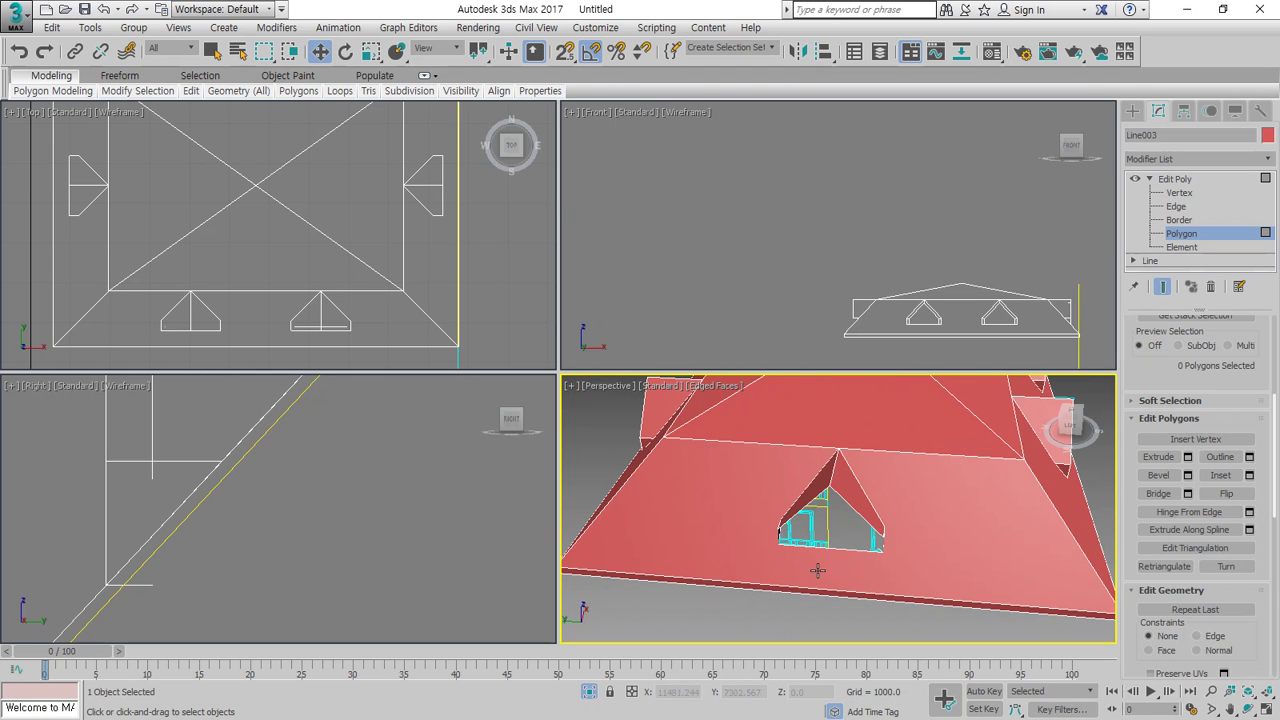
# Finish polygon editing on the roof and end the isolation so the whole building is shown
pyautogui.press('4')
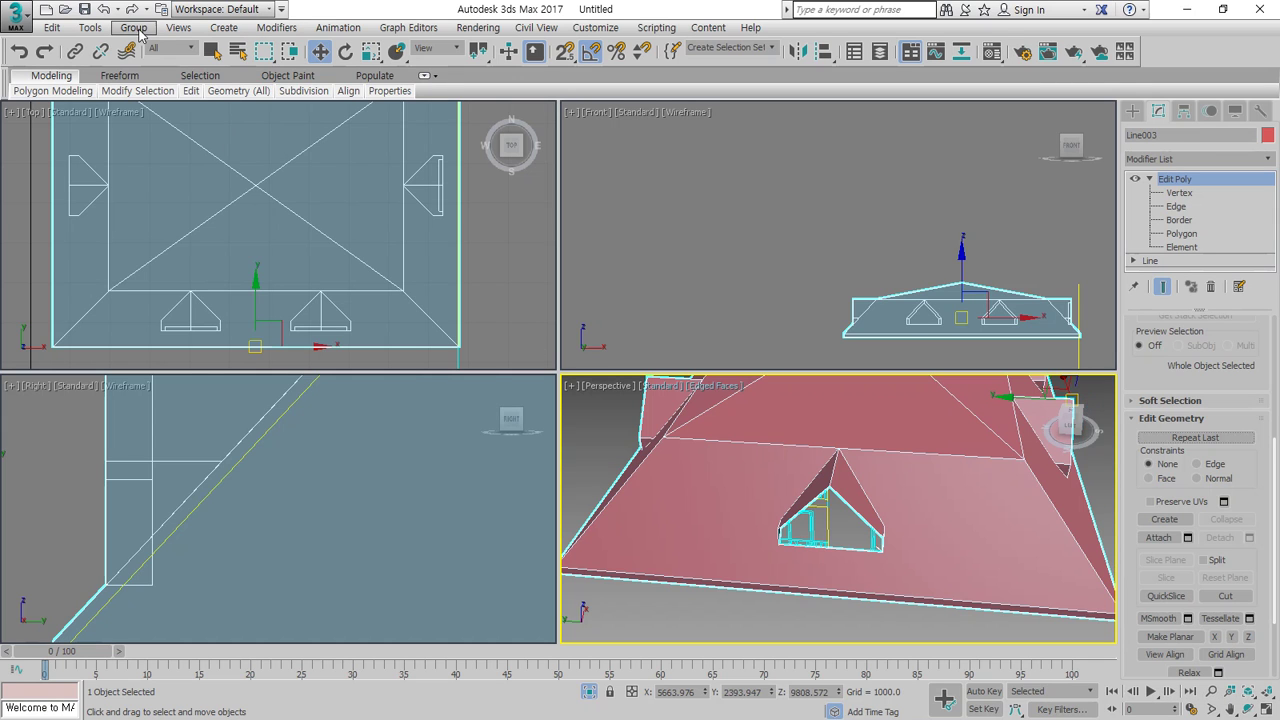
pyautogui.click(168, 32)
pyautogui.moveTo(88, 33)
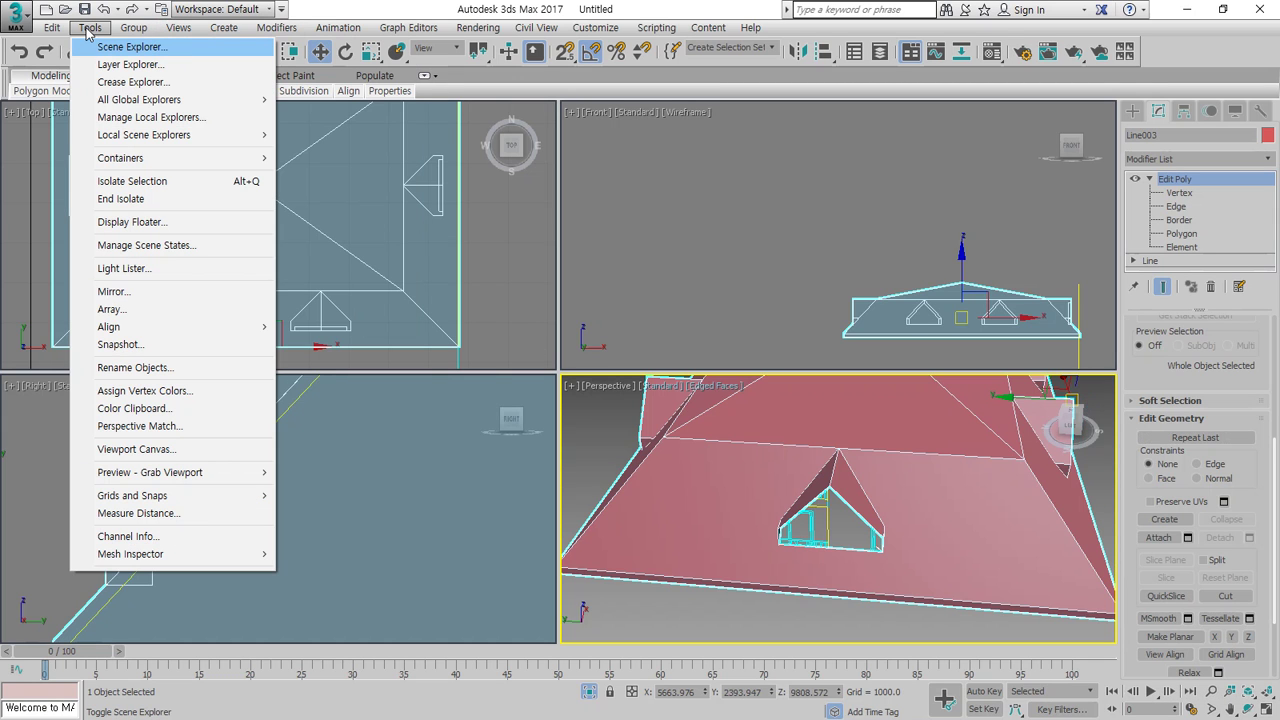
pyautogui.click(110, 198)
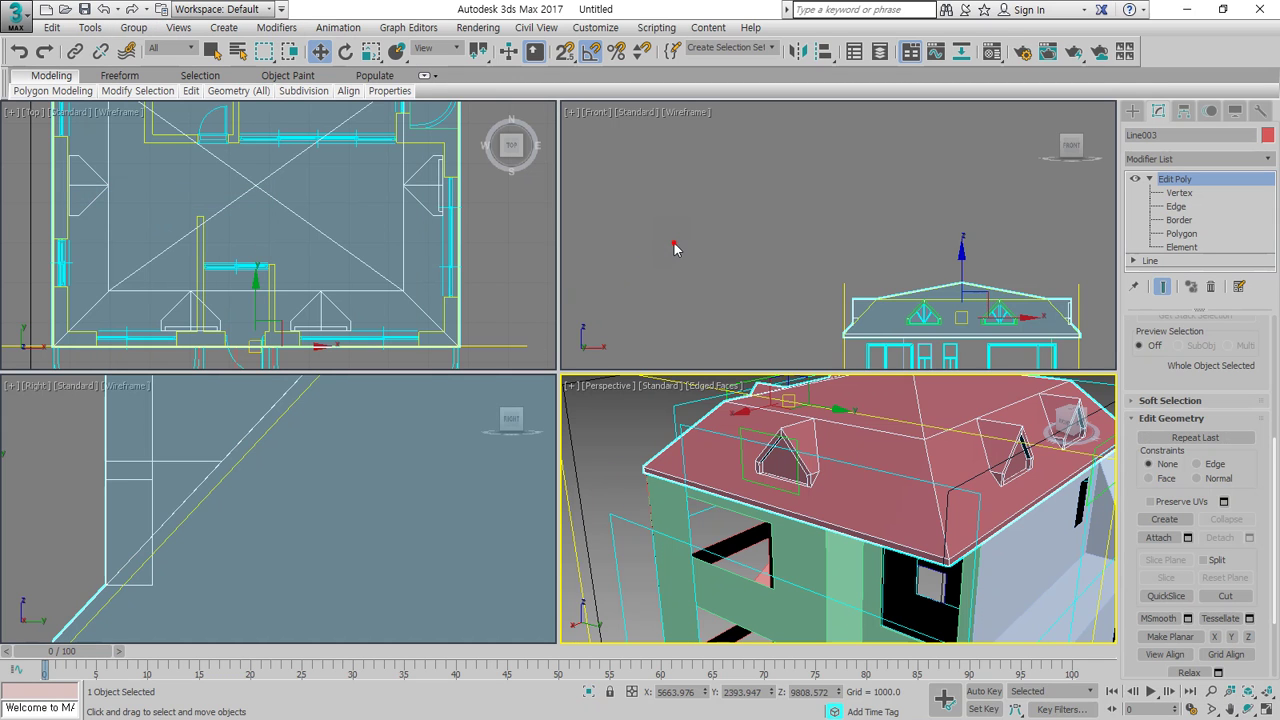
# Isolate the roof together with the side elevation drawing and clear the selection
pyautogui.click(786, 378)
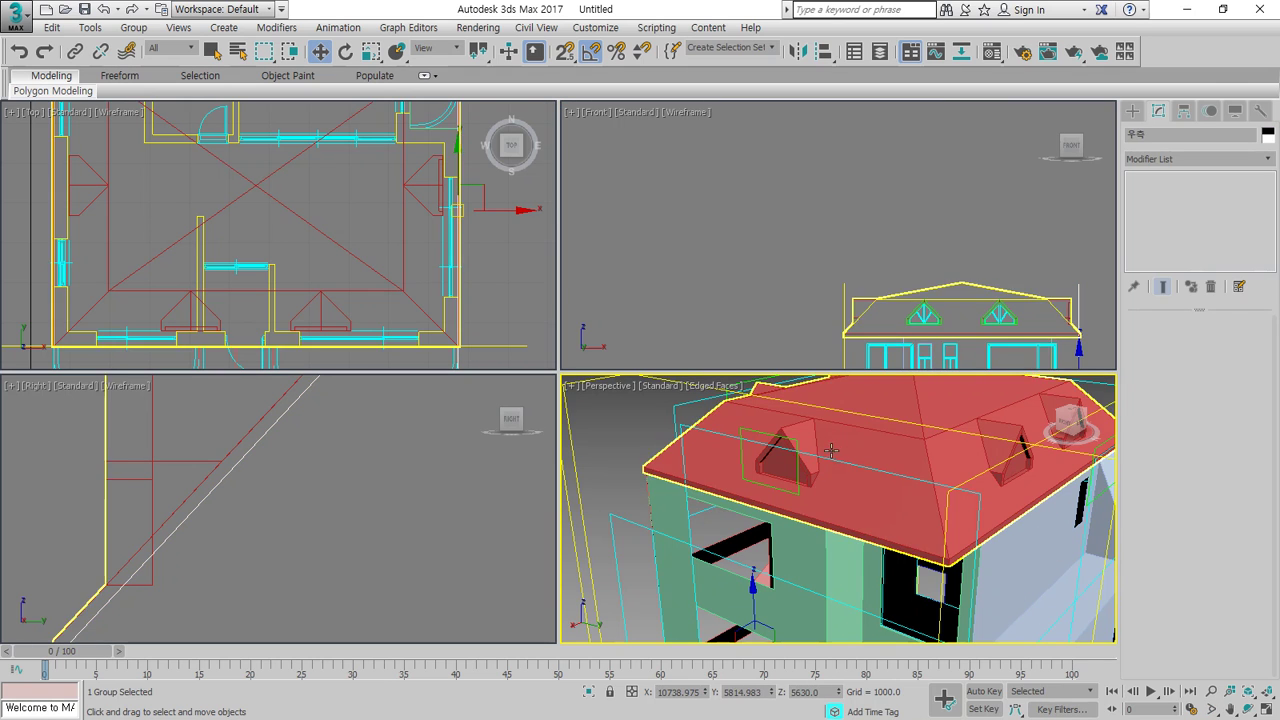
pyautogui.click(795, 456)
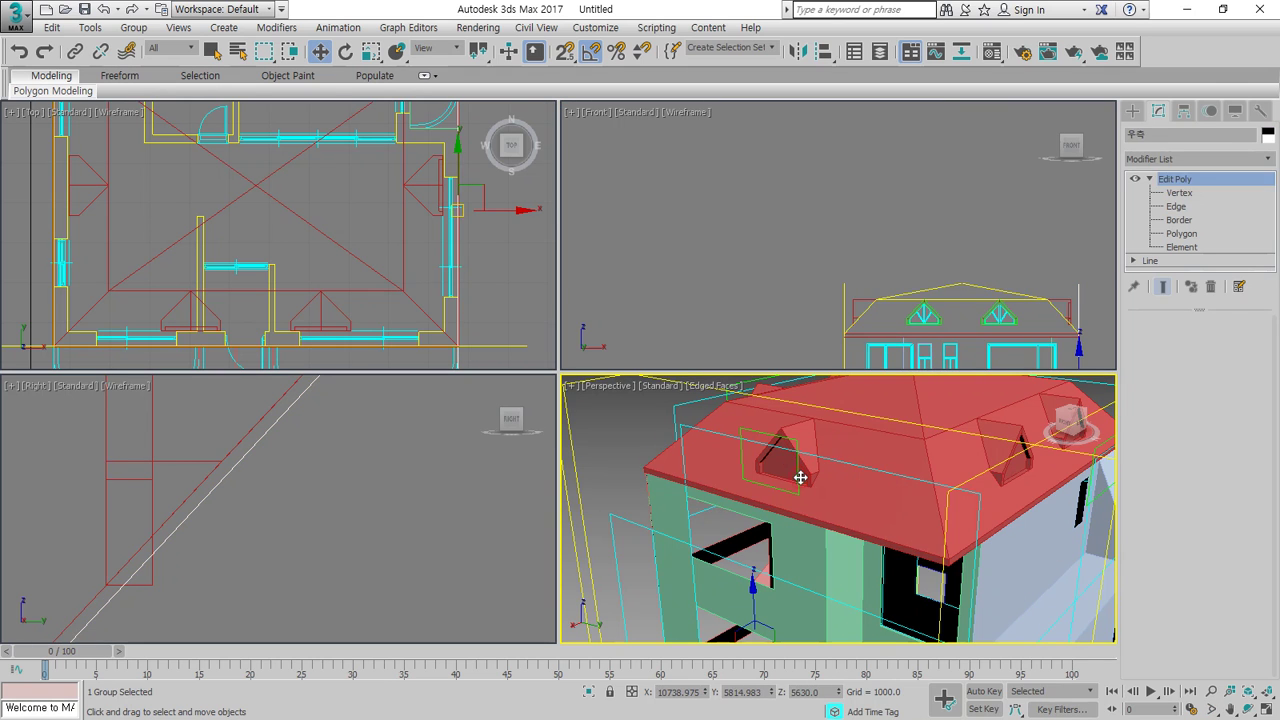
pyautogui.scroll(-5, 692, 408)
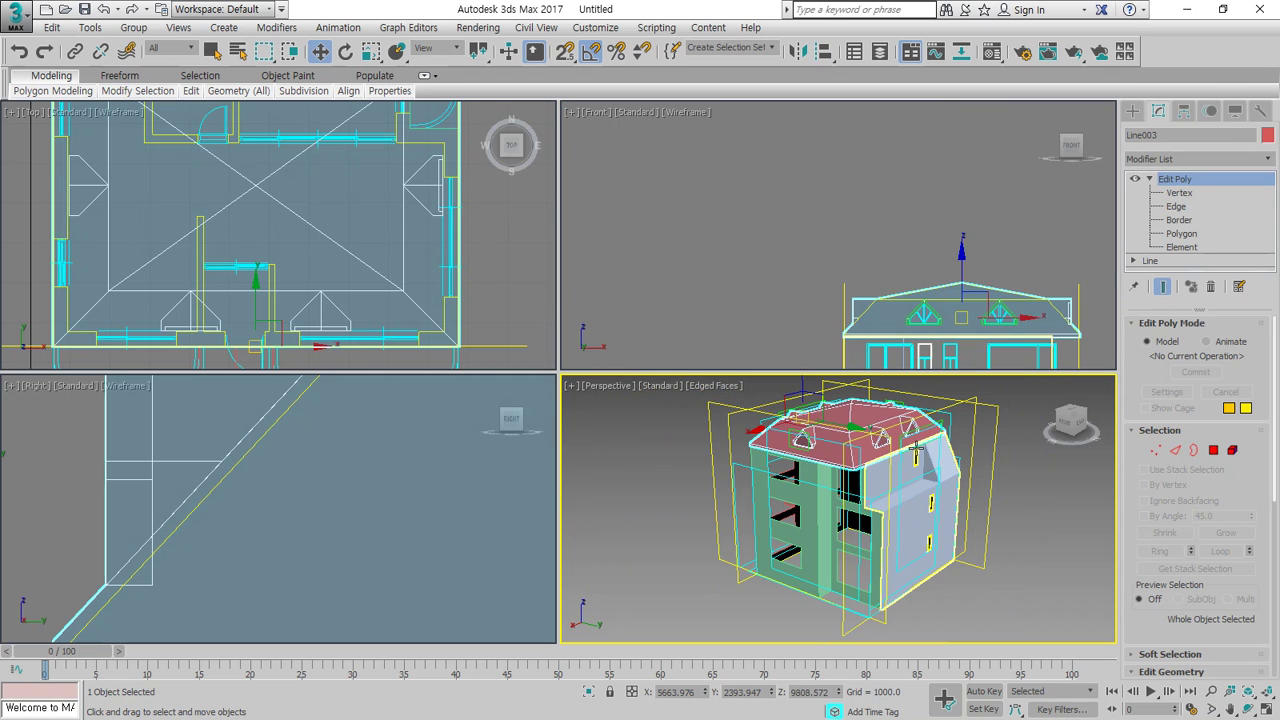
pyautogui.click(1083, 473)
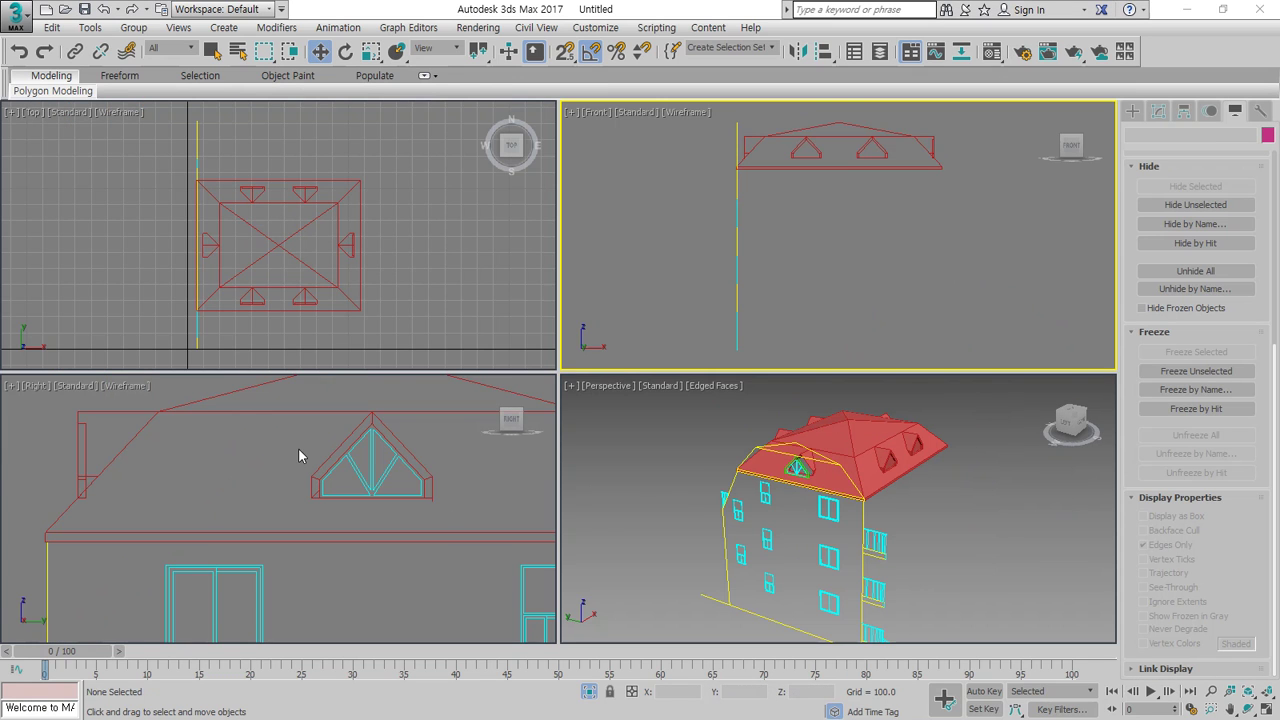
# Start a Line spline for the dormer front in the Right view and switch snapping to 3D
pyautogui.scroll(4, 330, 465)
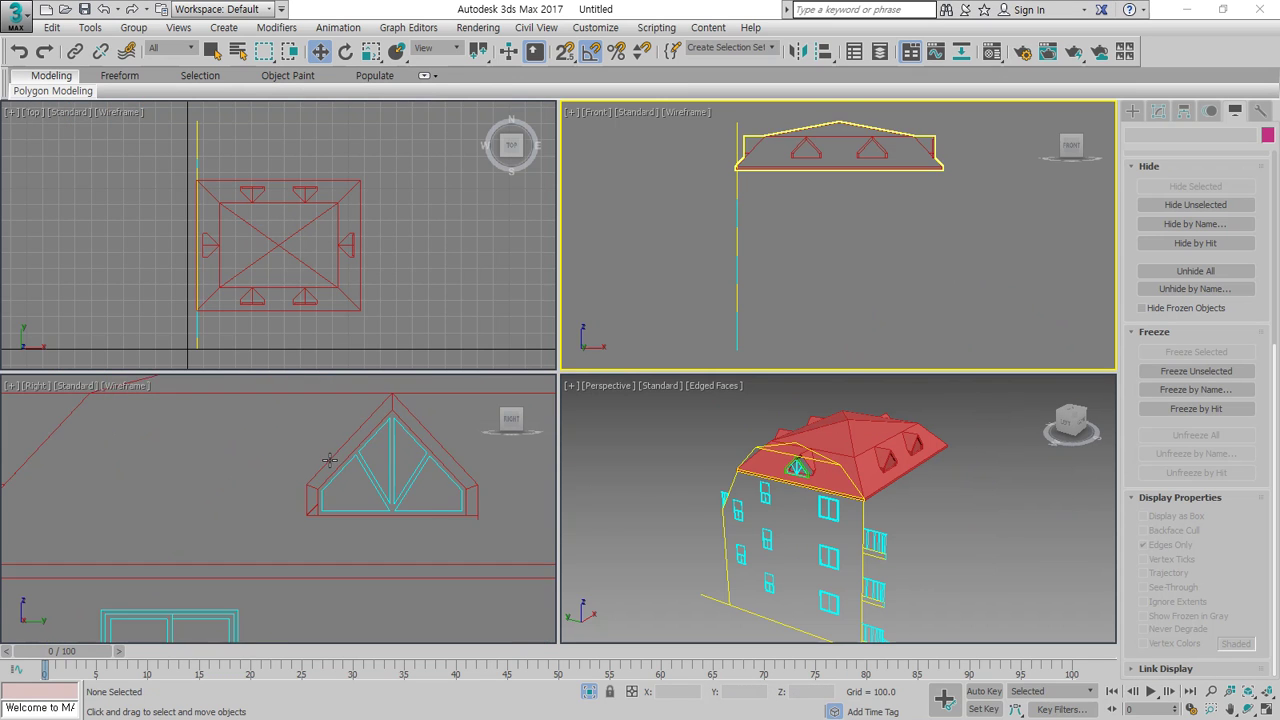
pyautogui.moveTo(375, 480); pyautogui.dragTo(193, 497, button='middle')
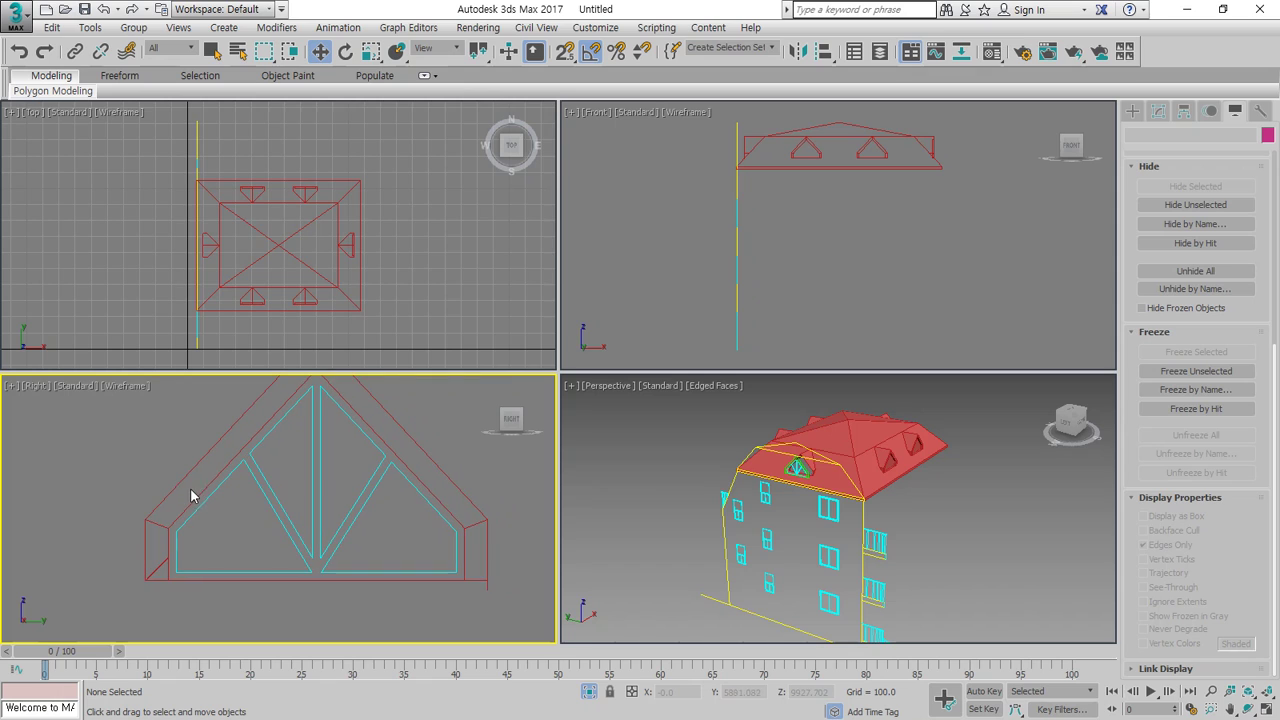
pyautogui.click(1132, 111)
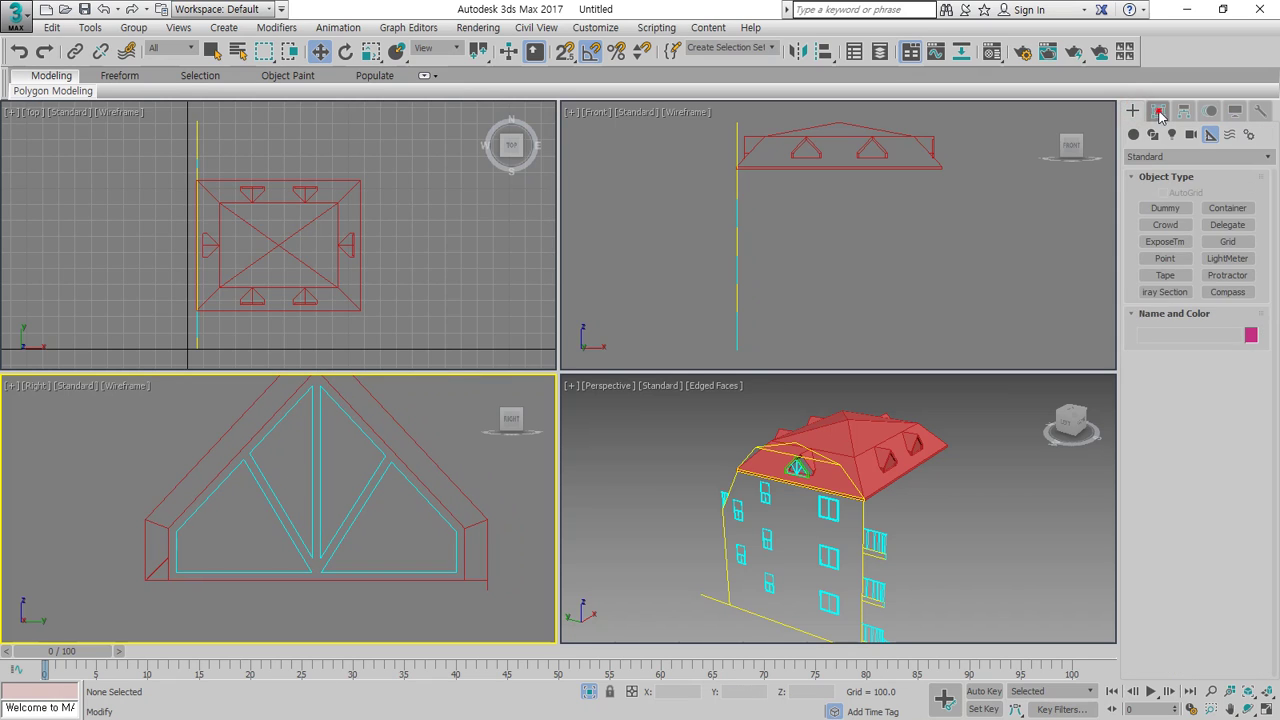
pyautogui.click(1158, 111)
pyautogui.click(1132, 111)
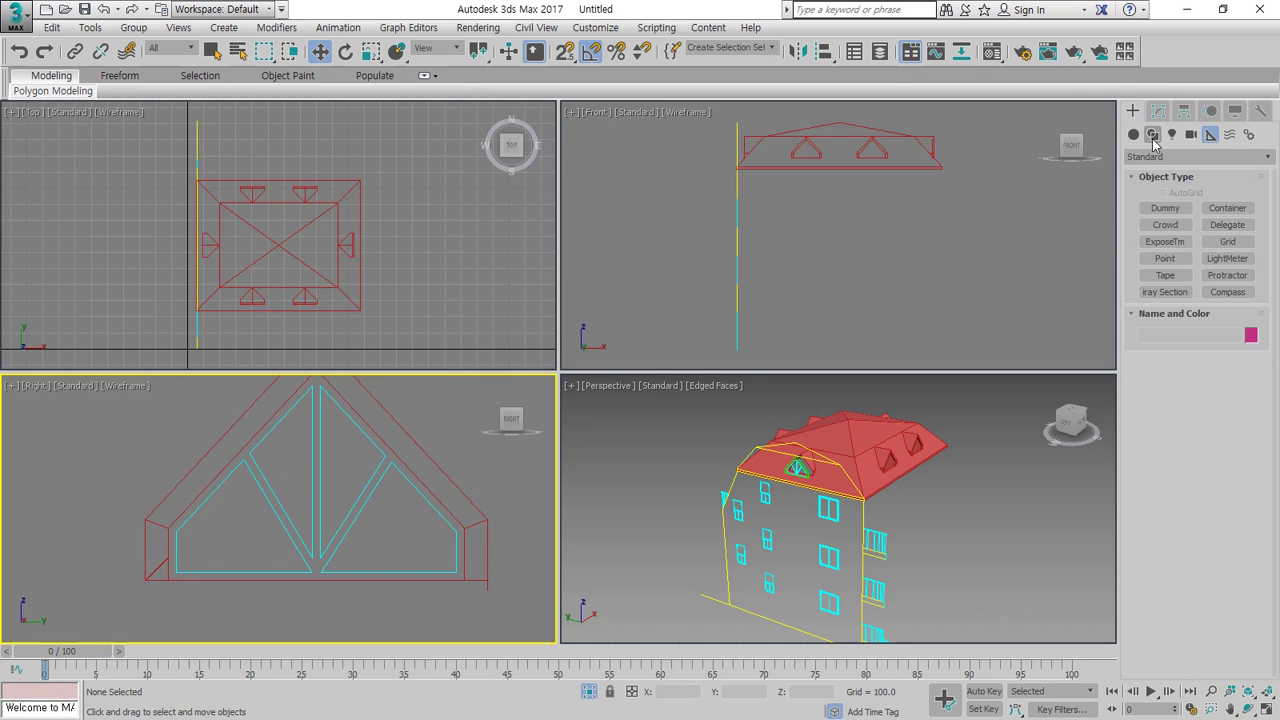
pyautogui.click(1152, 136)
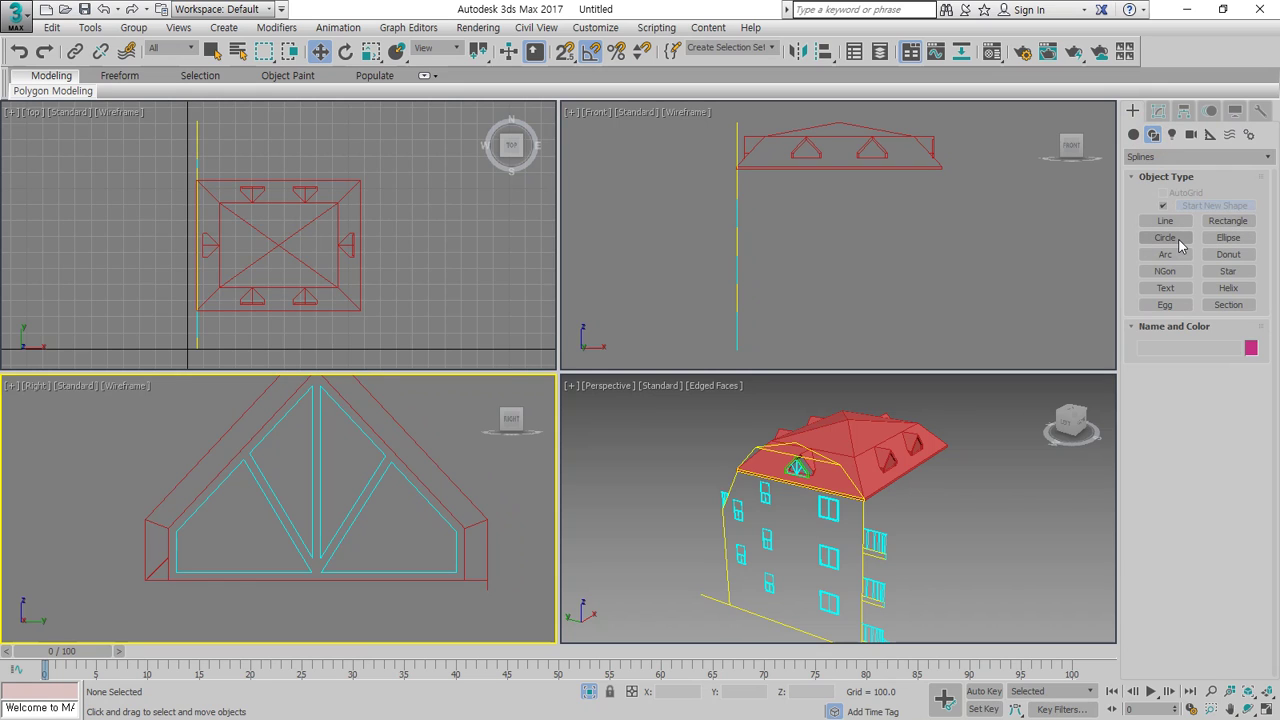
pyautogui.click(1175, 222)
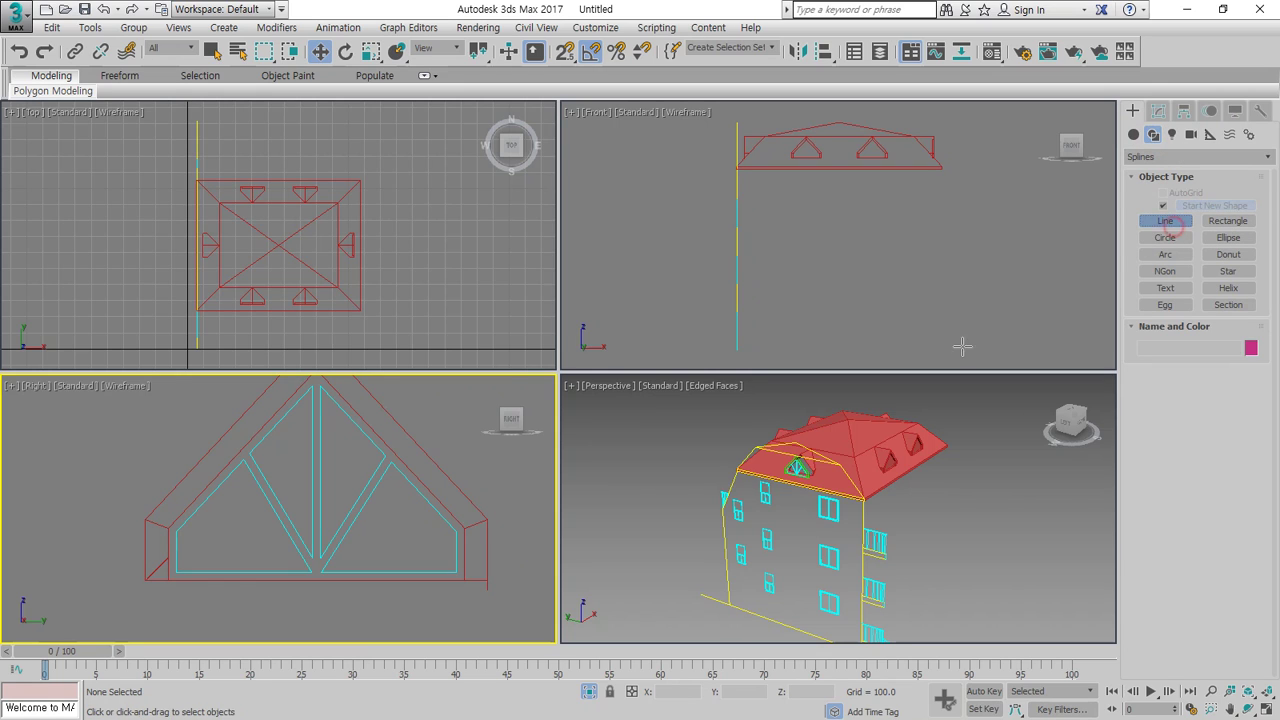
pyautogui.scroll(2, 508, 598)
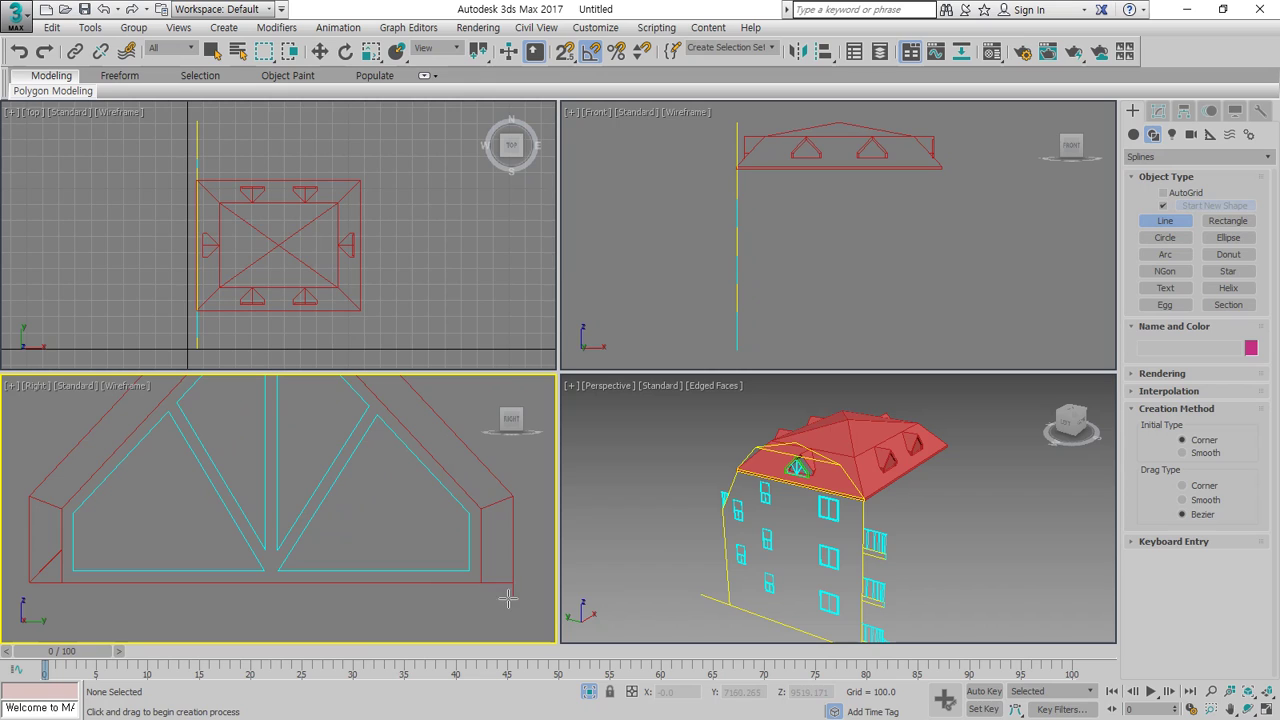
pyautogui.press('s')
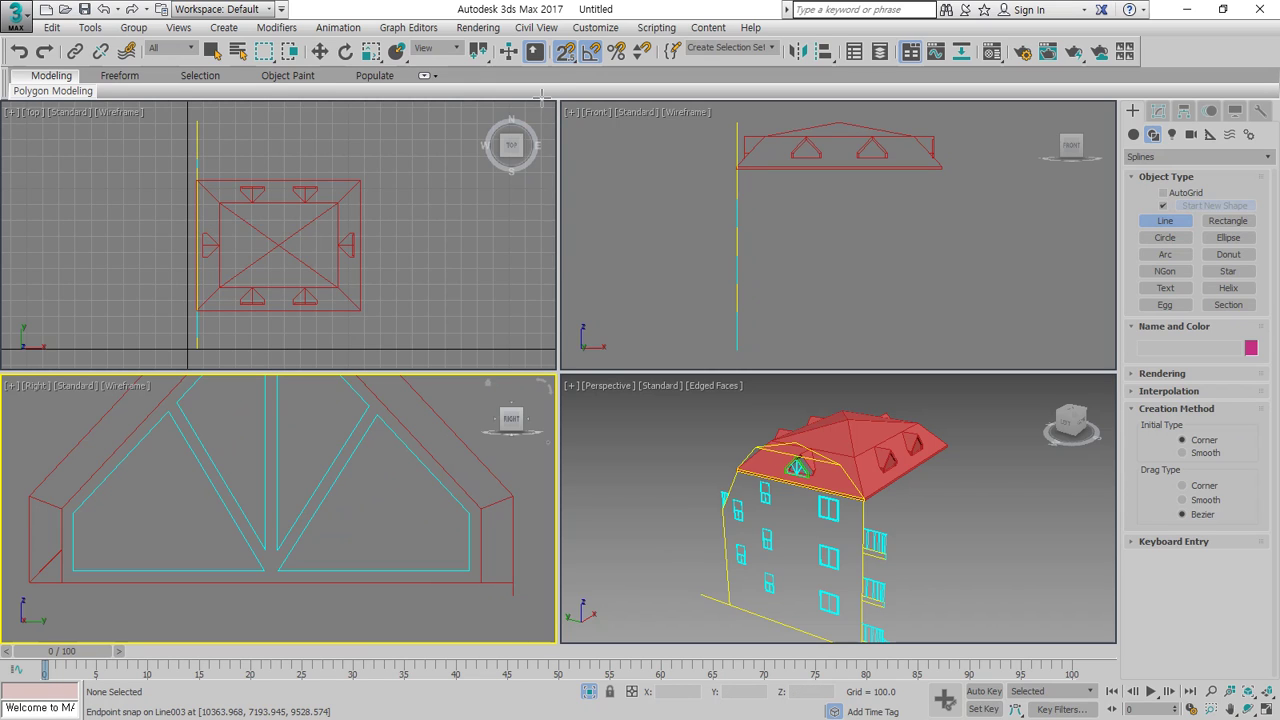
pyautogui.moveTo(569, 56); pyautogui.dragTo(566, 128)
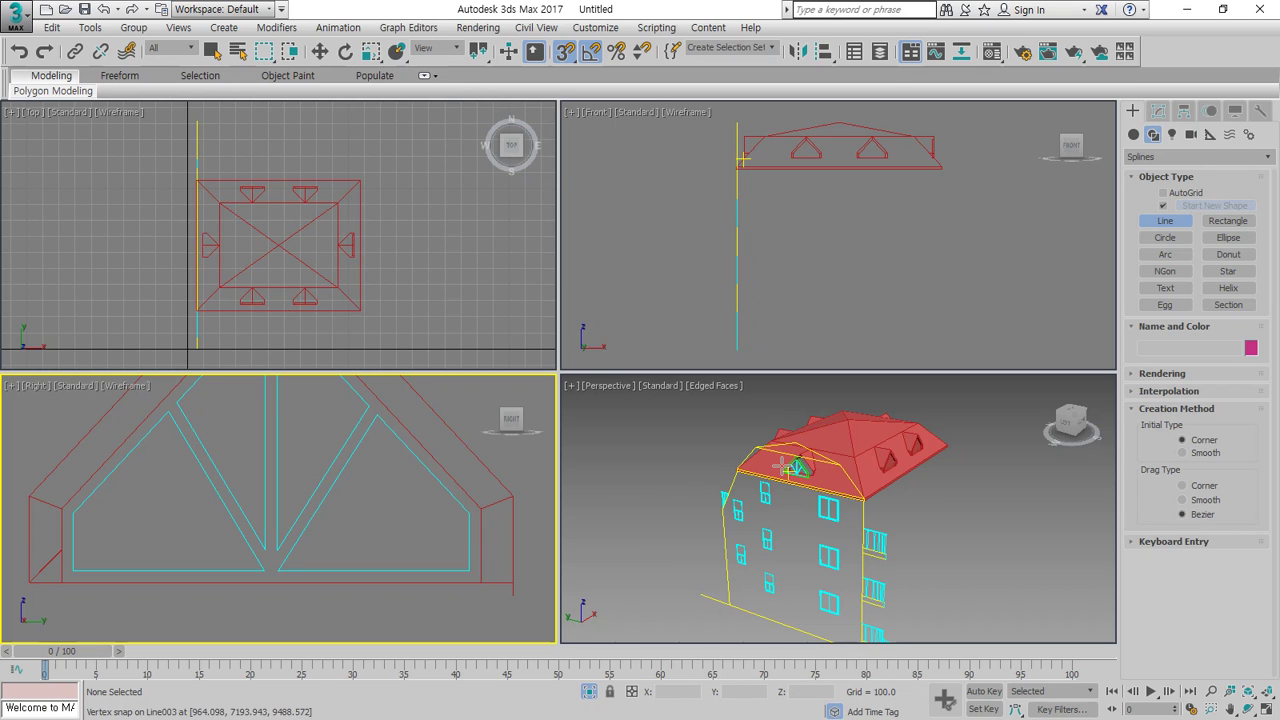
# Trace the dormer's outer outline with snapped points from one base corner over the ridge apex to the opposite base corner
pyautogui.click(514, 602)
pyautogui.click(524, 499)
pyautogui.scroll(-2, 465, 520)
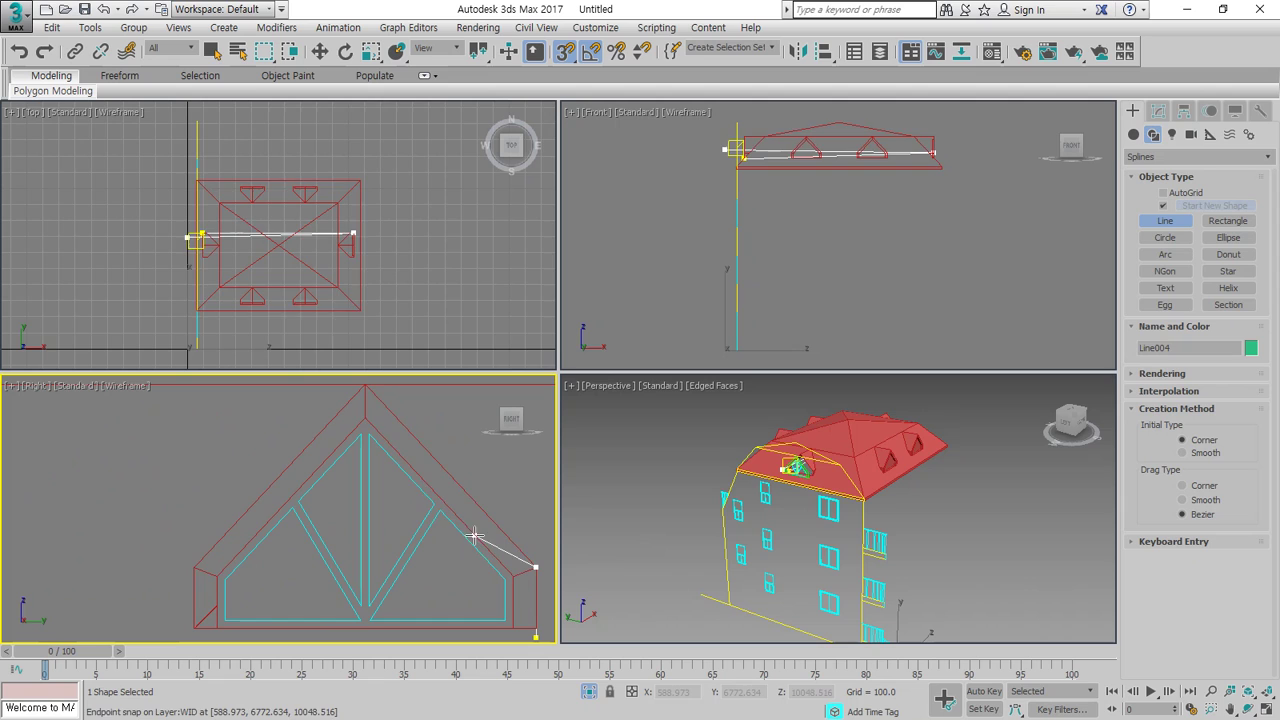
pyautogui.click(368, 387)
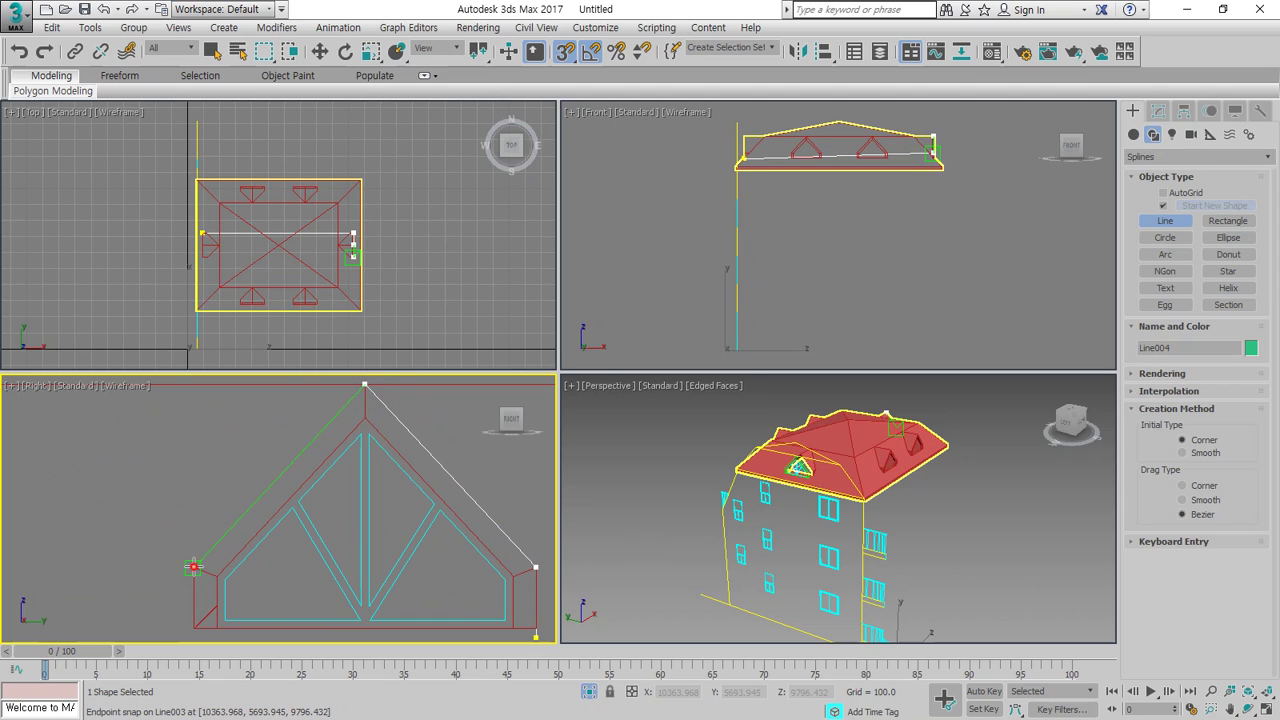
pyautogui.click(194, 567)
pyautogui.moveTo(201, 490); pyautogui.dragTo(197, 432, button='middle')
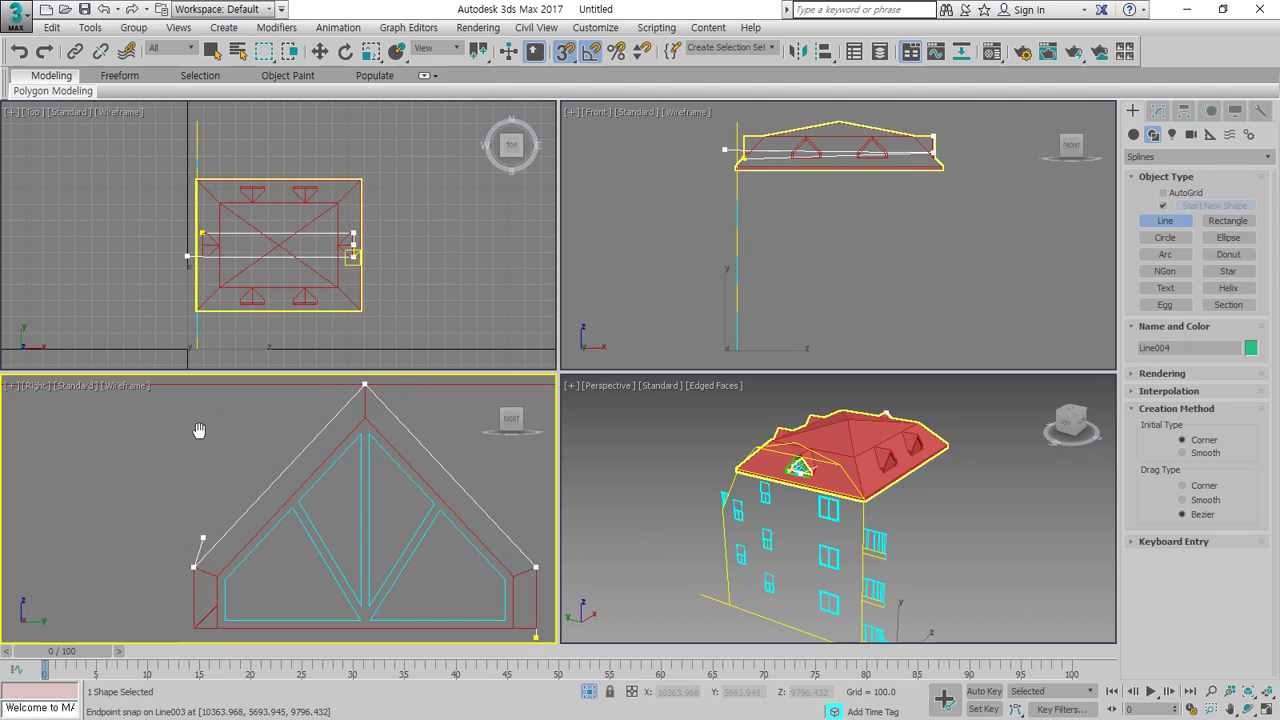
pyautogui.click(188, 570)
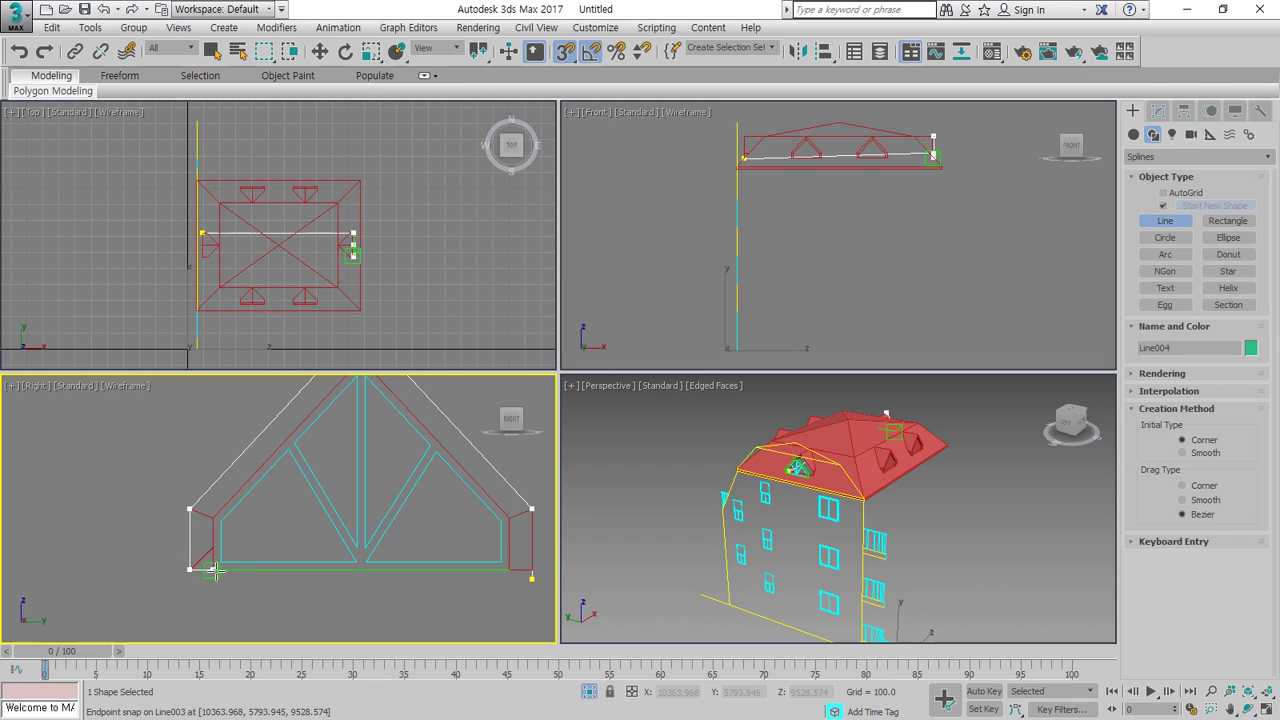
# Trace the dormer's inner outline back to the start point, close the spline and end line drawing
pyautogui.click(212, 569)
pyautogui.click(212, 518)
pyautogui.moveTo(285, 516); pyautogui.dragTo(283, 519, button='middle')
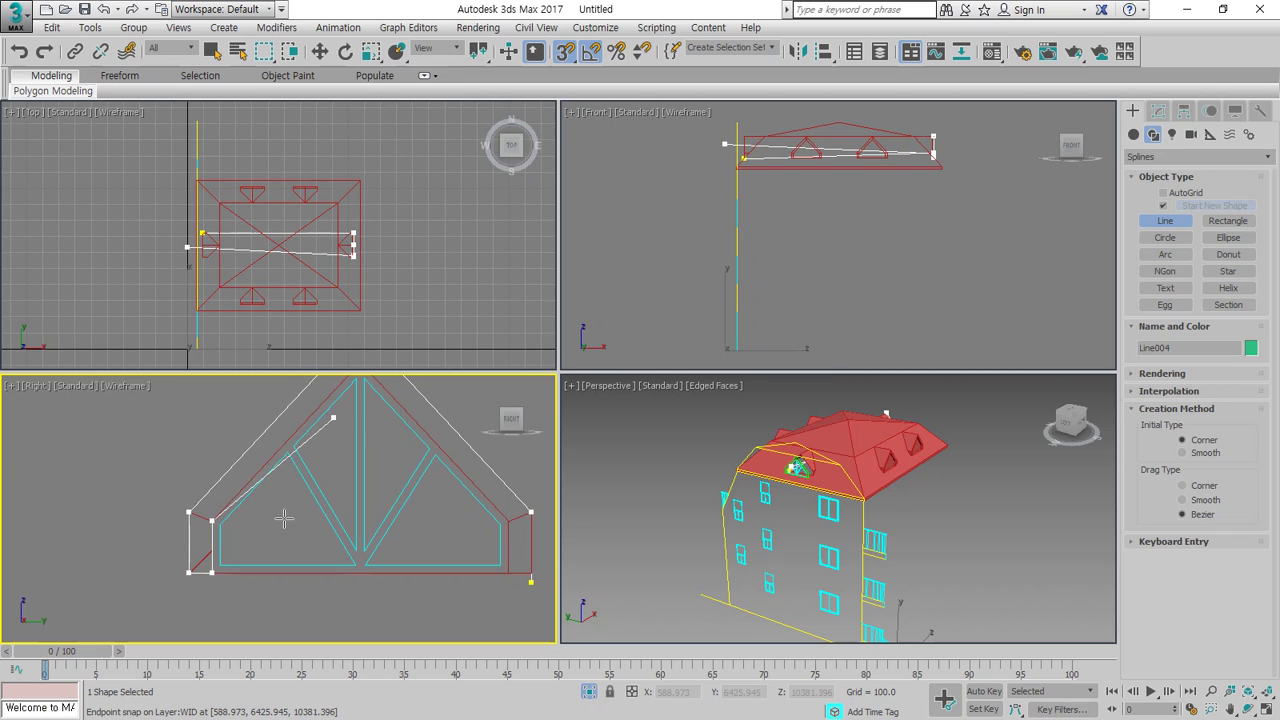
pyautogui.press('i')
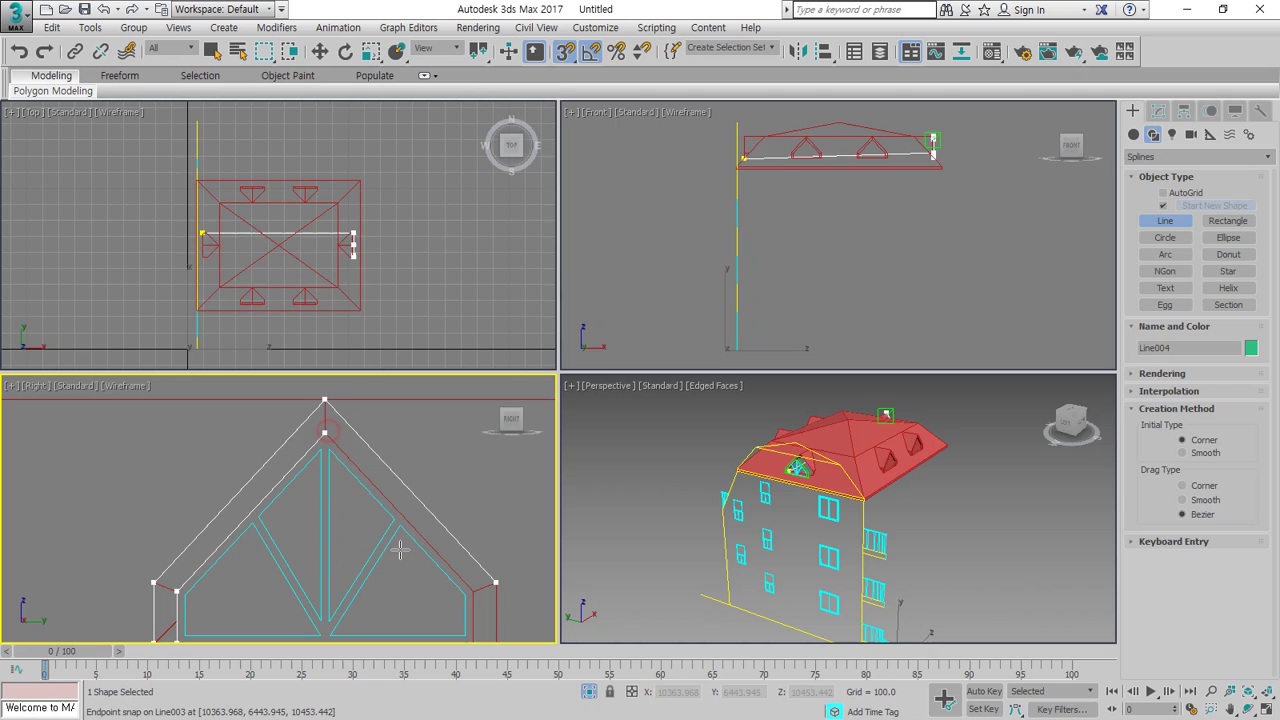
pyautogui.click(475, 593)
pyautogui.moveTo(453, 537); pyautogui.dragTo(449, 409, button='middle')
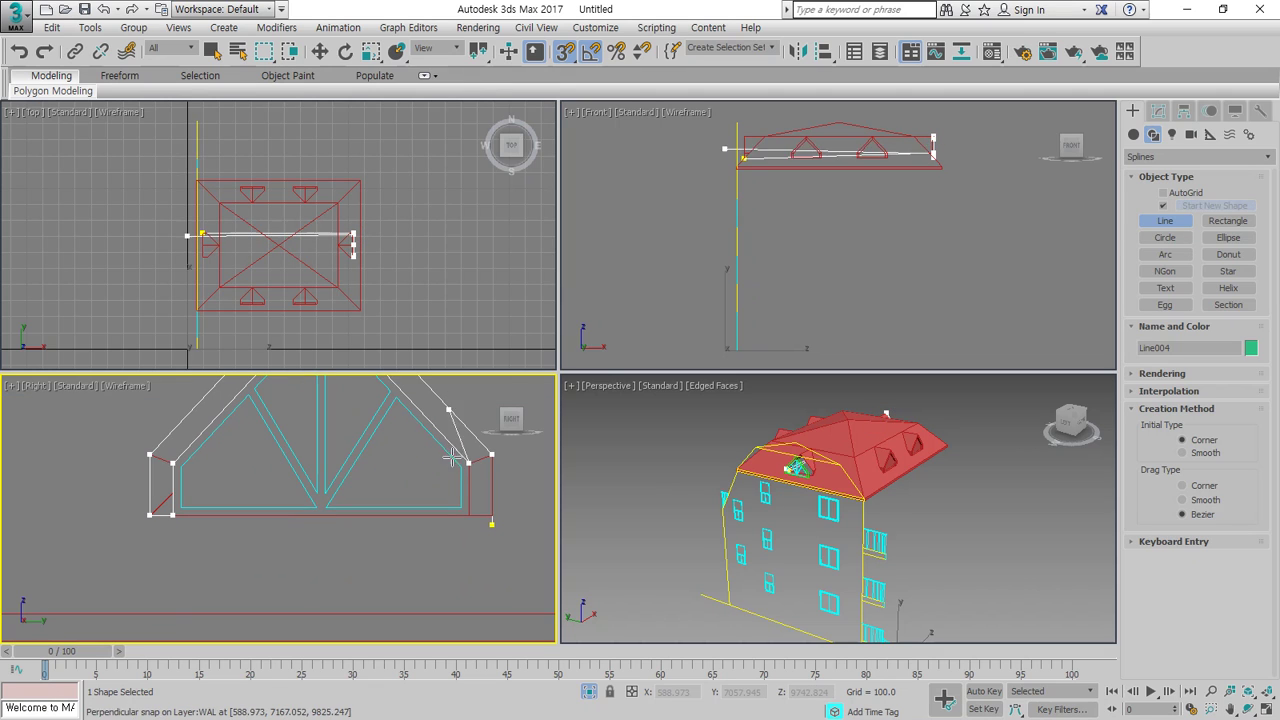
pyautogui.click(468, 515)
pyautogui.click(491, 522)
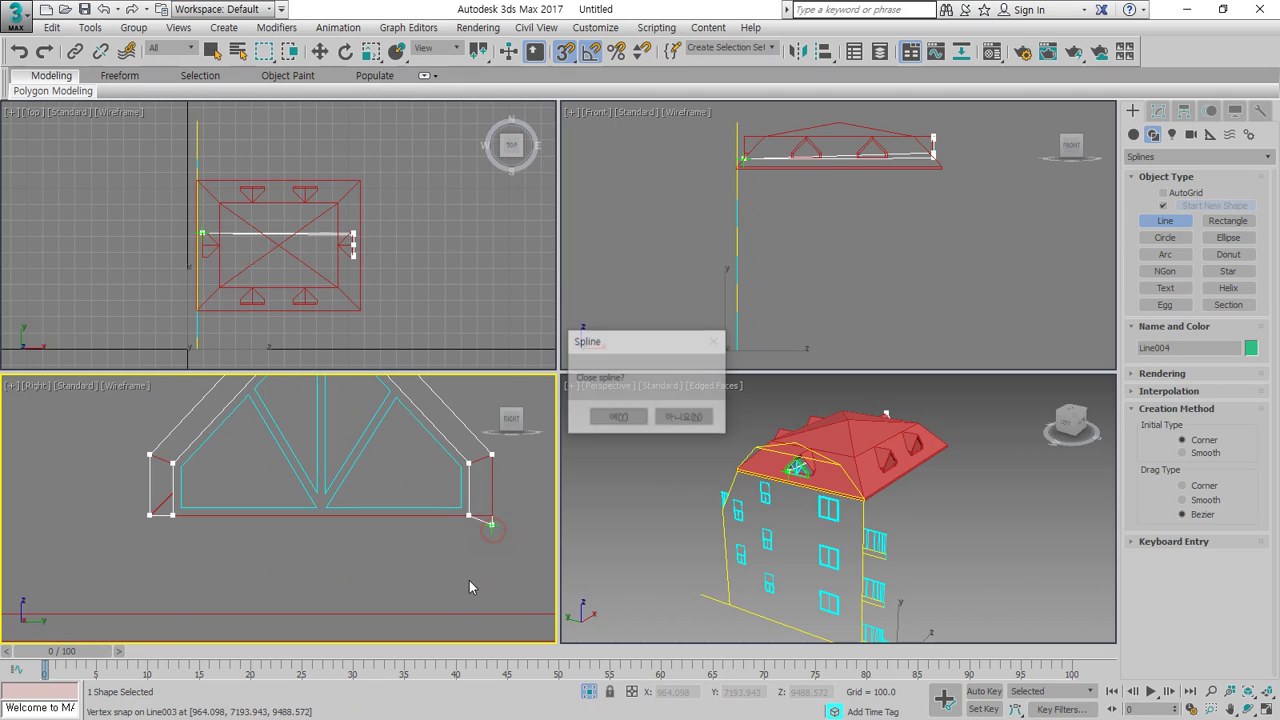
pyautogui.click(618, 417)
pyautogui.rightClick(480, 561)
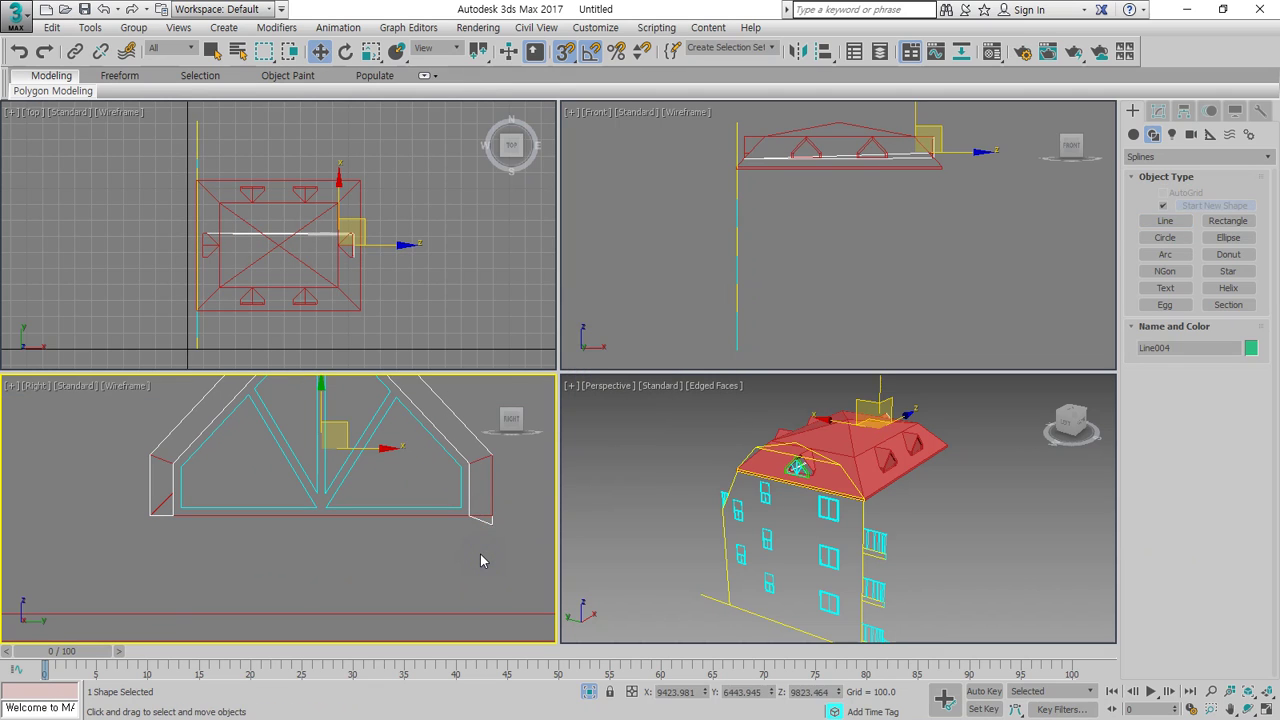
# Snap the spline's starting vertex up to the dormer's base line and leave vertex editing
pyautogui.press('1')
pyautogui.moveTo(491, 523); pyautogui.dragTo(492, 516)
pyautogui.click(485, 566)
pyautogui.scroll(3, 790, 470)
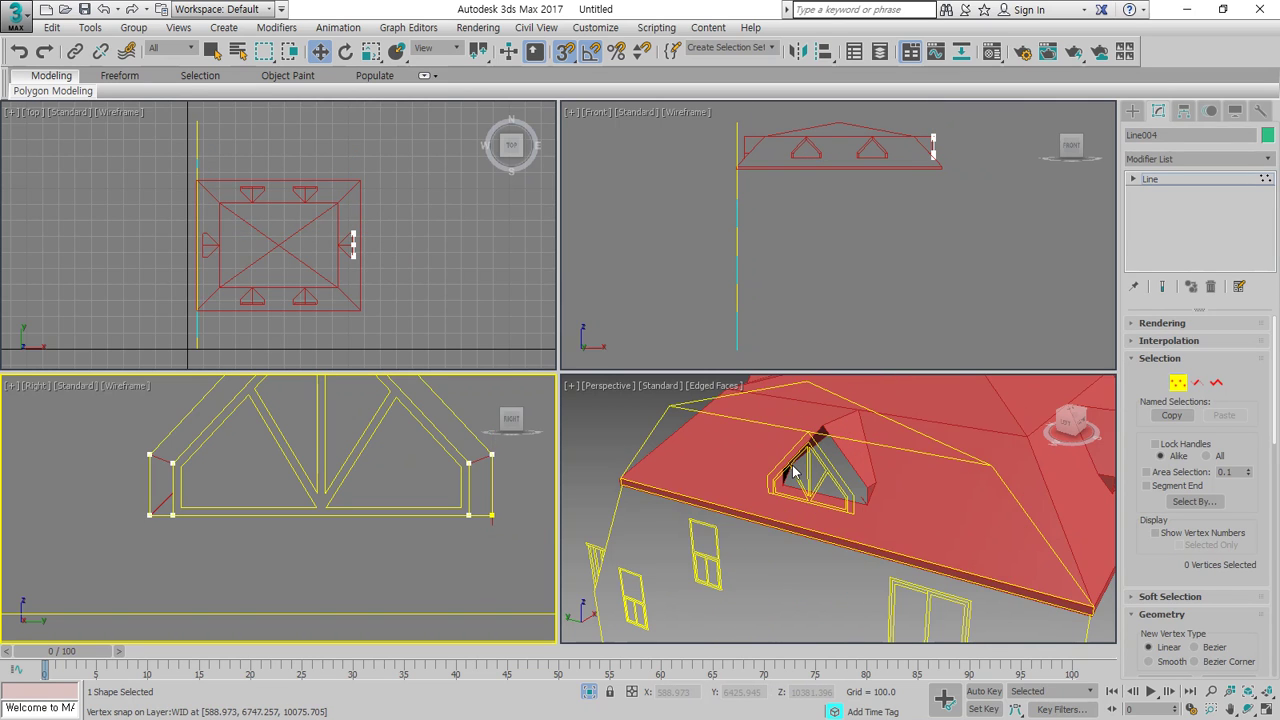
pyautogui.keyDown('alt'); pyautogui.moveTo(790, 470); pyautogui.dragTo(766, 517, button='middle'); pyautogui.keyUp('alt')
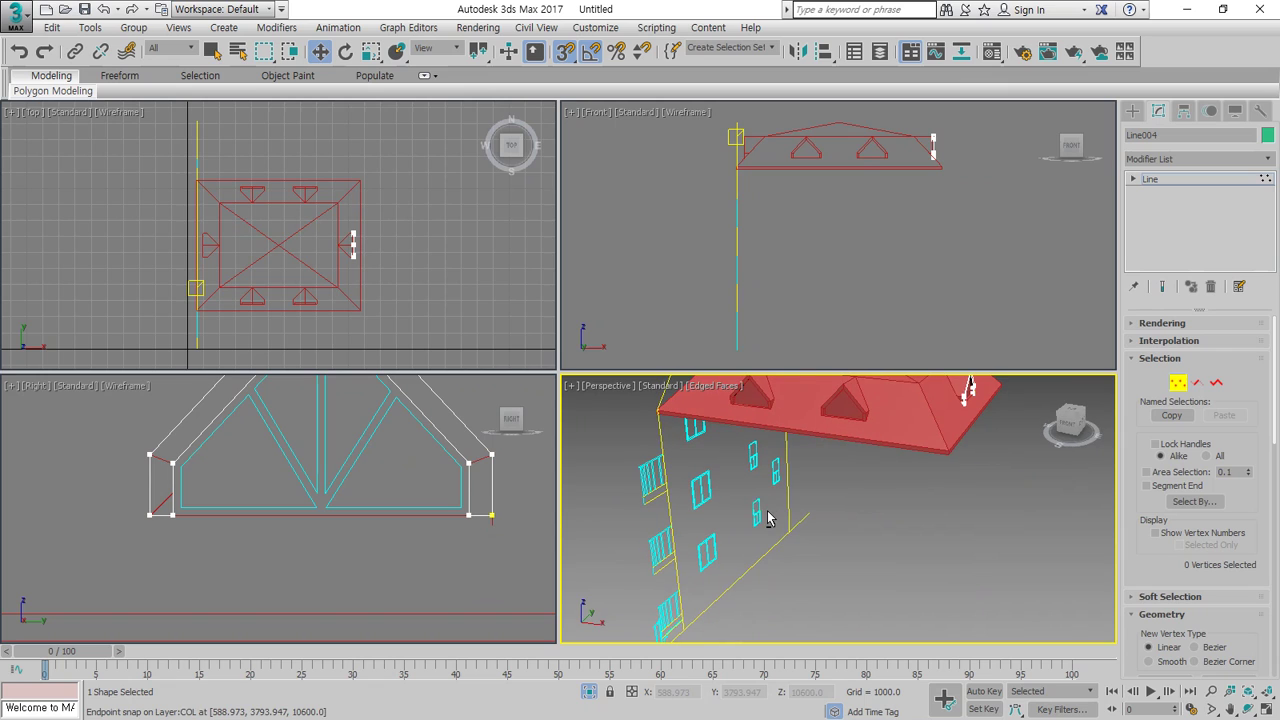
pyautogui.click(1178, 383)
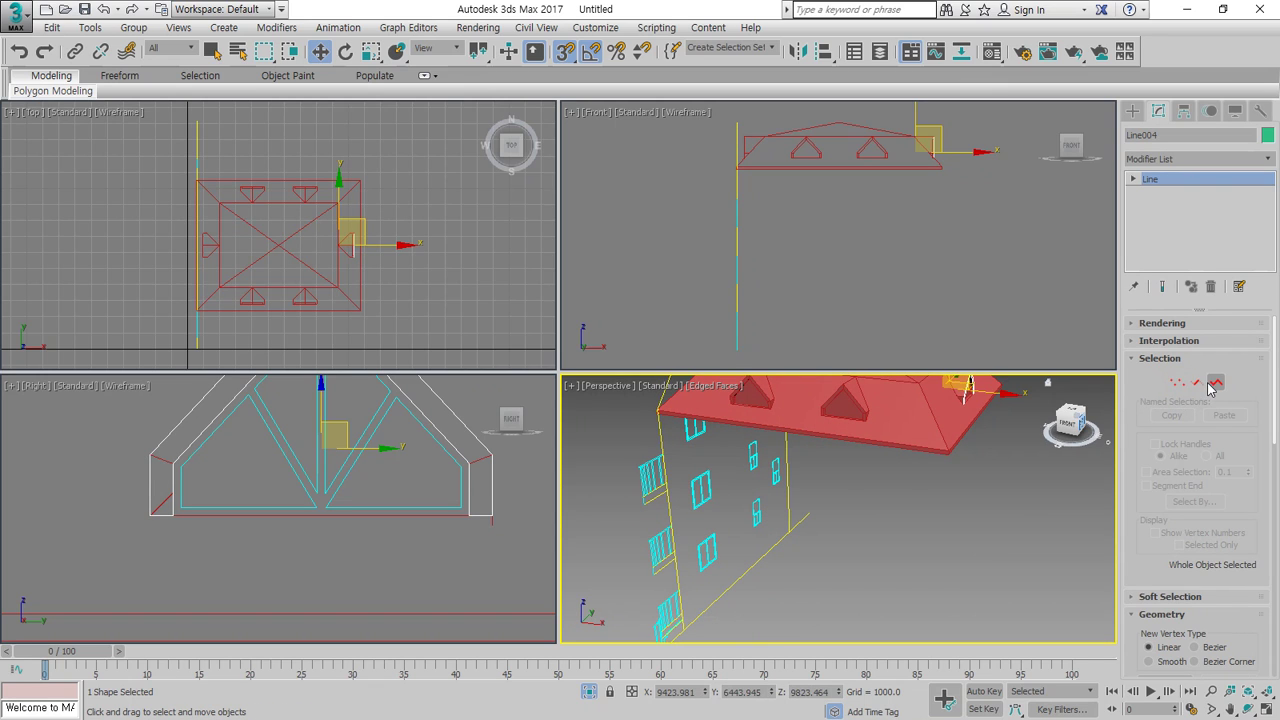
# Lock the spline selection, switch snapping to 2.5D and move the spline along X onto the opposite side dormer's front face
pyautogui.press('space')
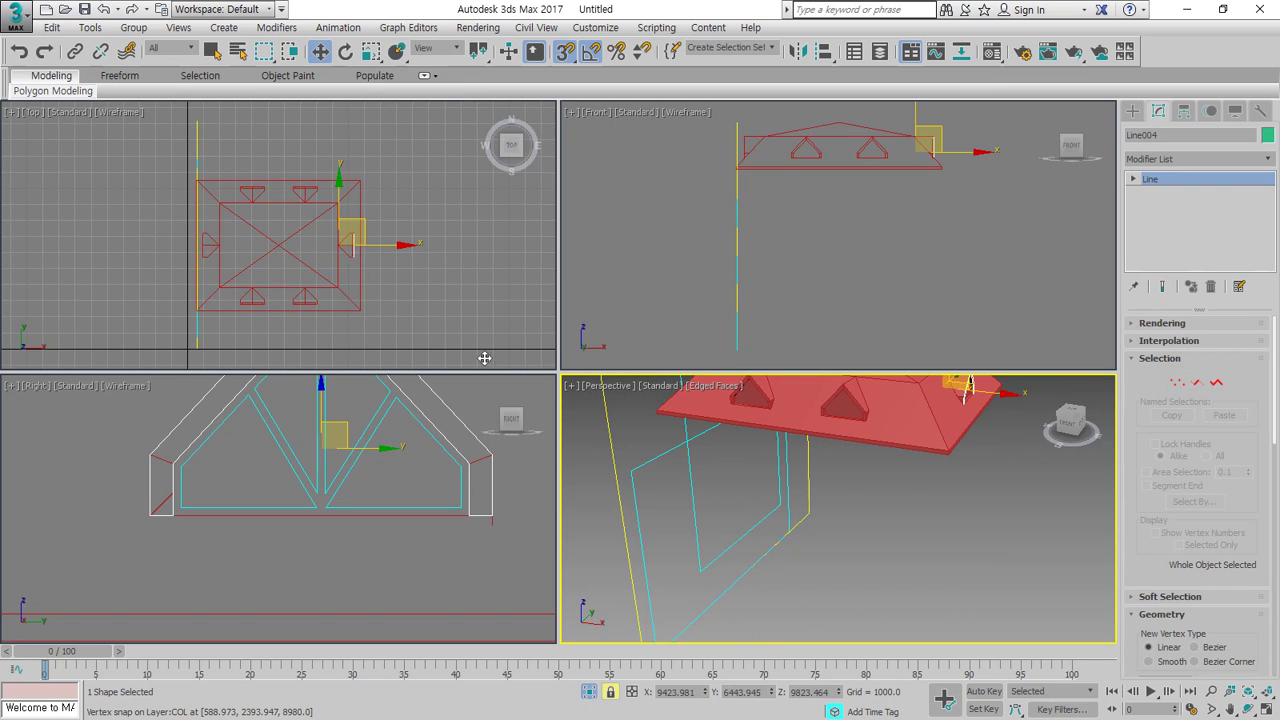
pyautogui.scroll(3, 343, 245)
pyautogui.scroll(1, 371, 285)
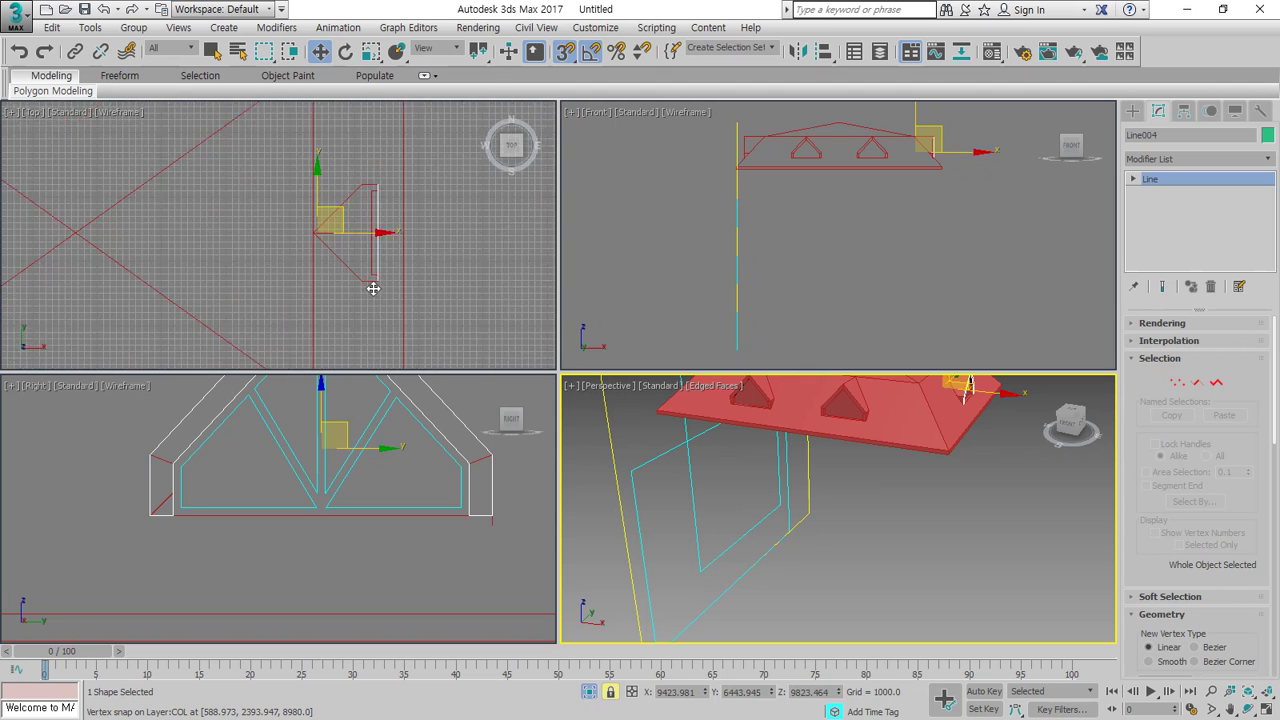
pyautogui.scroll(-1, 365, 286)
pyautogui.moveTo(349, 287); pyautogui.dragTo(498, 317, button='middle')
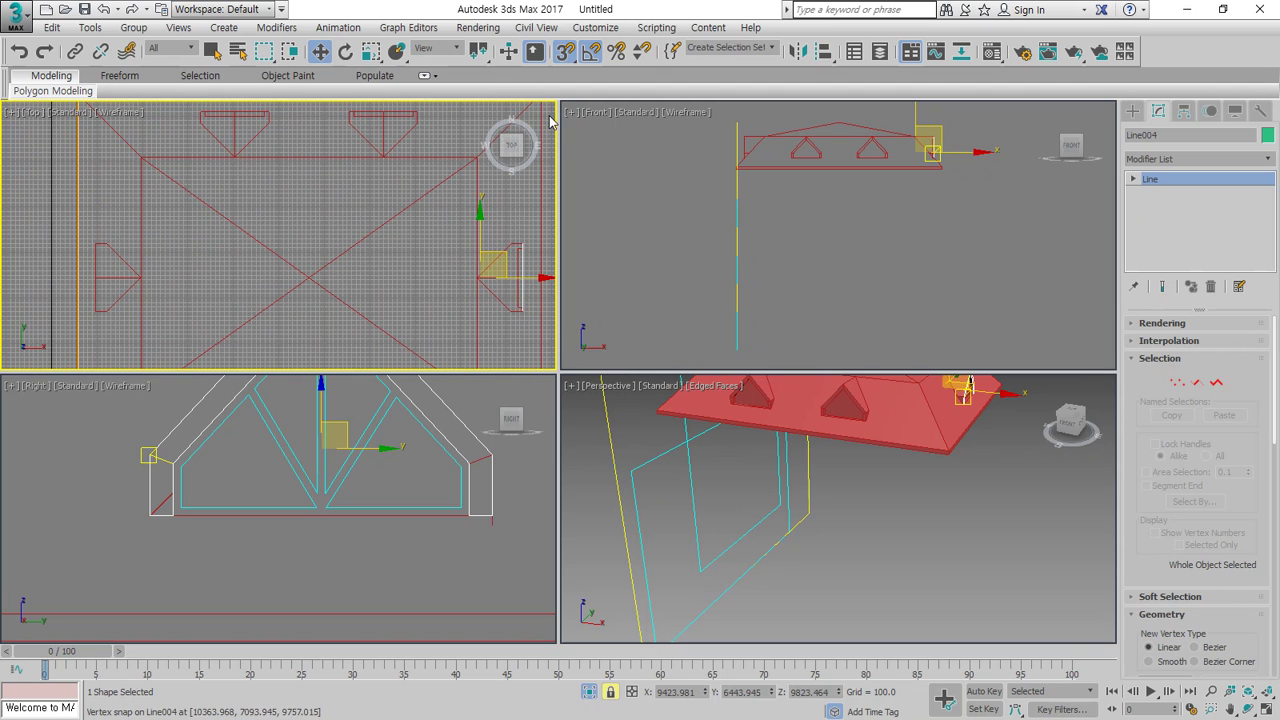
pyautogui.moveTo(565, 53); pyautogui.dragTo(567, 104)
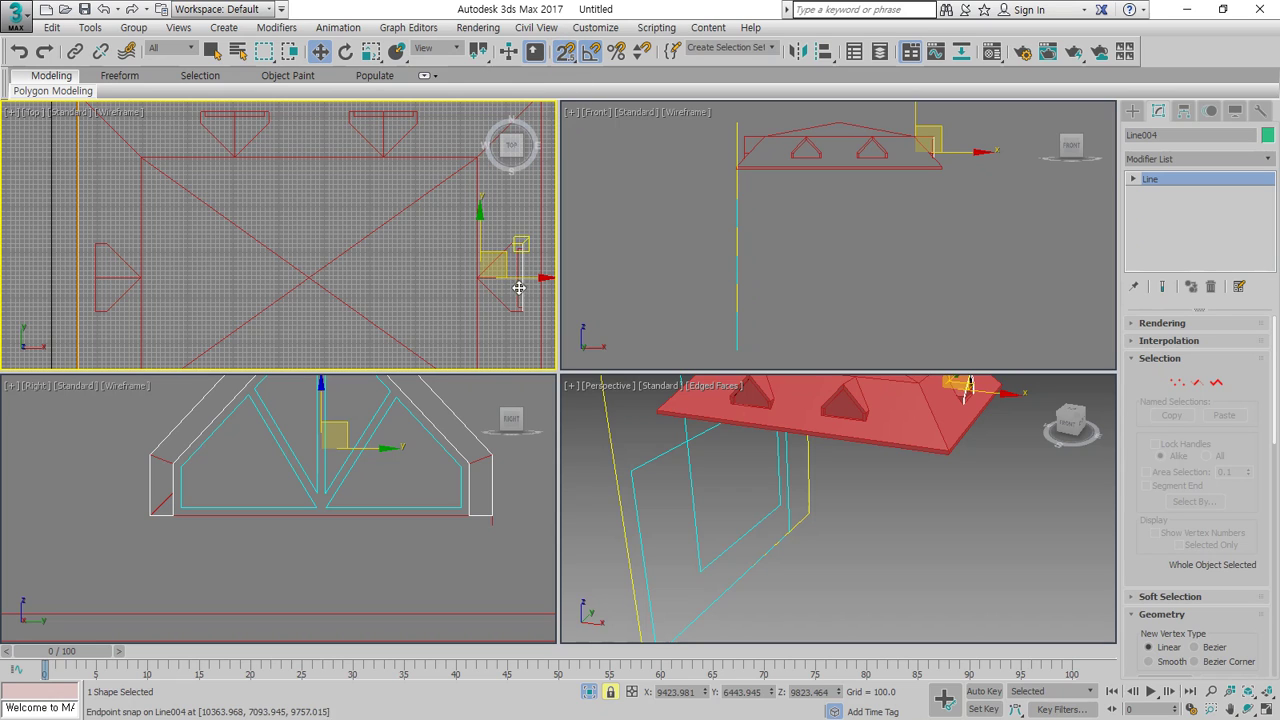
pyautogui.moveTo(525, 314); pyautogui.dragTo(91, 314)
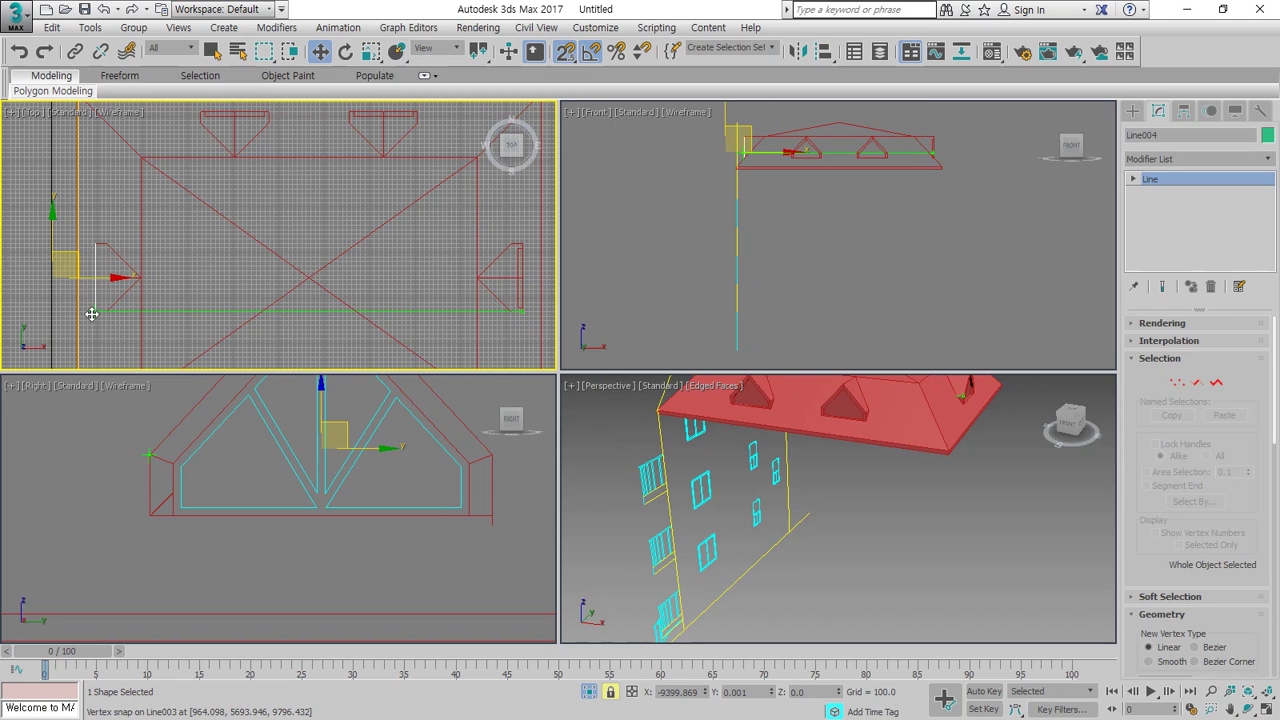
# Add an Edit Poly modifier to the dormer front spline so it becomes a flat frame face
pyautogui.keyDown('alt'); pyautogui.moveTo(828, 458); pyautogui.dragTo(1046, 450, button='middle'); pyautogui.keyUp('alt')
pyautogui.moveTo(810, 486); pyautogui.dragTo(826, 630, button='middle')
pyautogui.scroll(5, 780, 535)
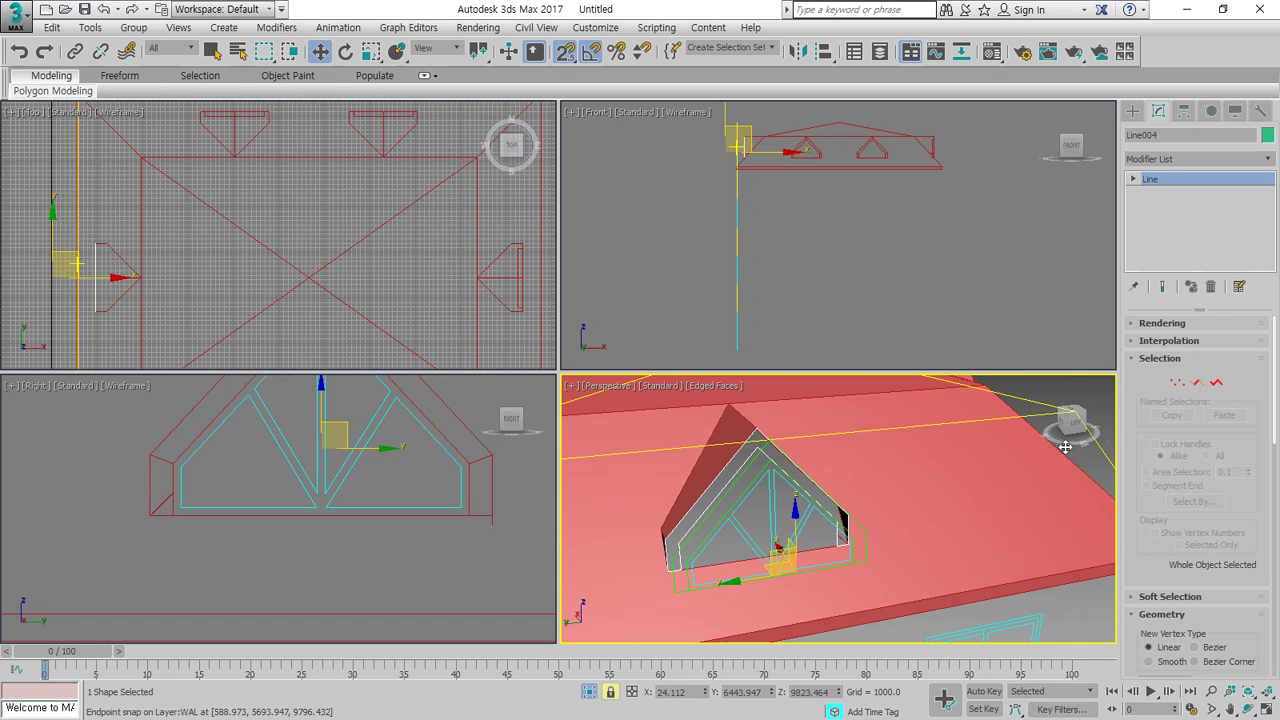
pyautogui.click(1178, 160)
pyautogui.press('e')
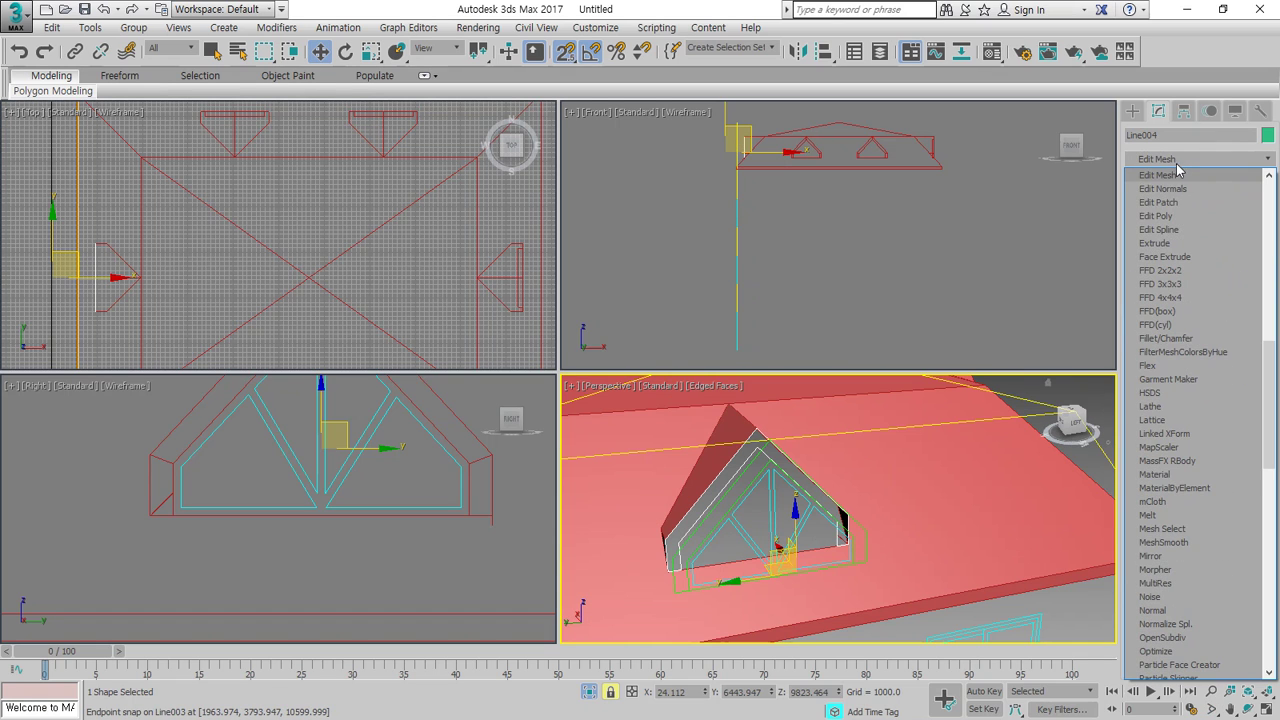
pyautogui.click(1176, 216)
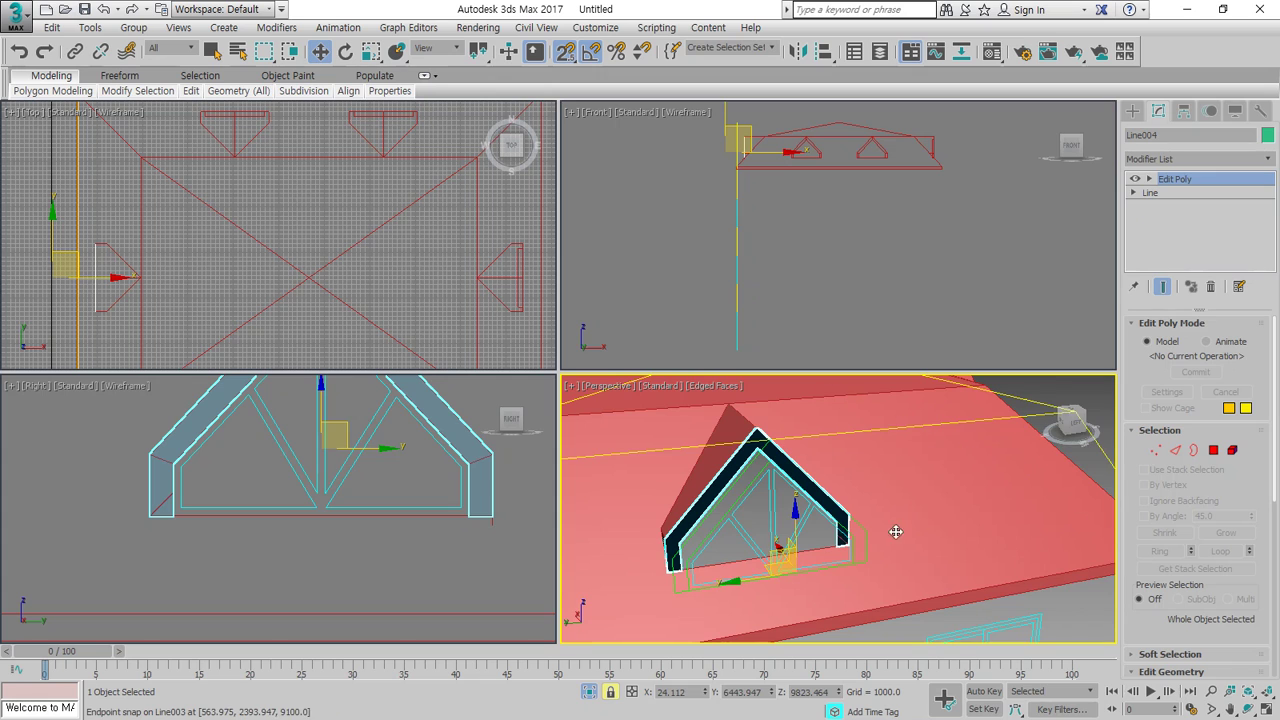
# Attach the dormer's front frame to the roof mesh, end attaching and reselect the roof
pyautogui.keyDown('alt'); pyautogui.moveTo(894, 529); pyautogui.dragTo(779, 524, button='middle'); pyautogui.keyUp('alt')
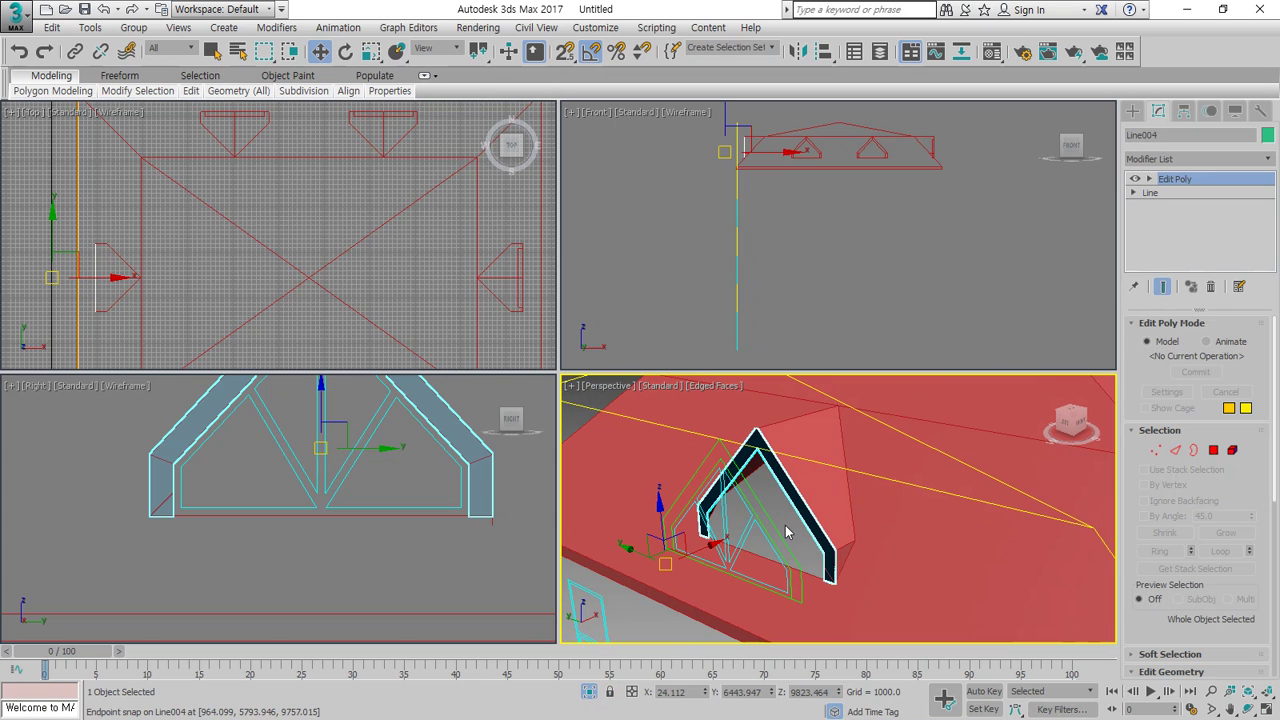
pyautogui.click(898, 527)
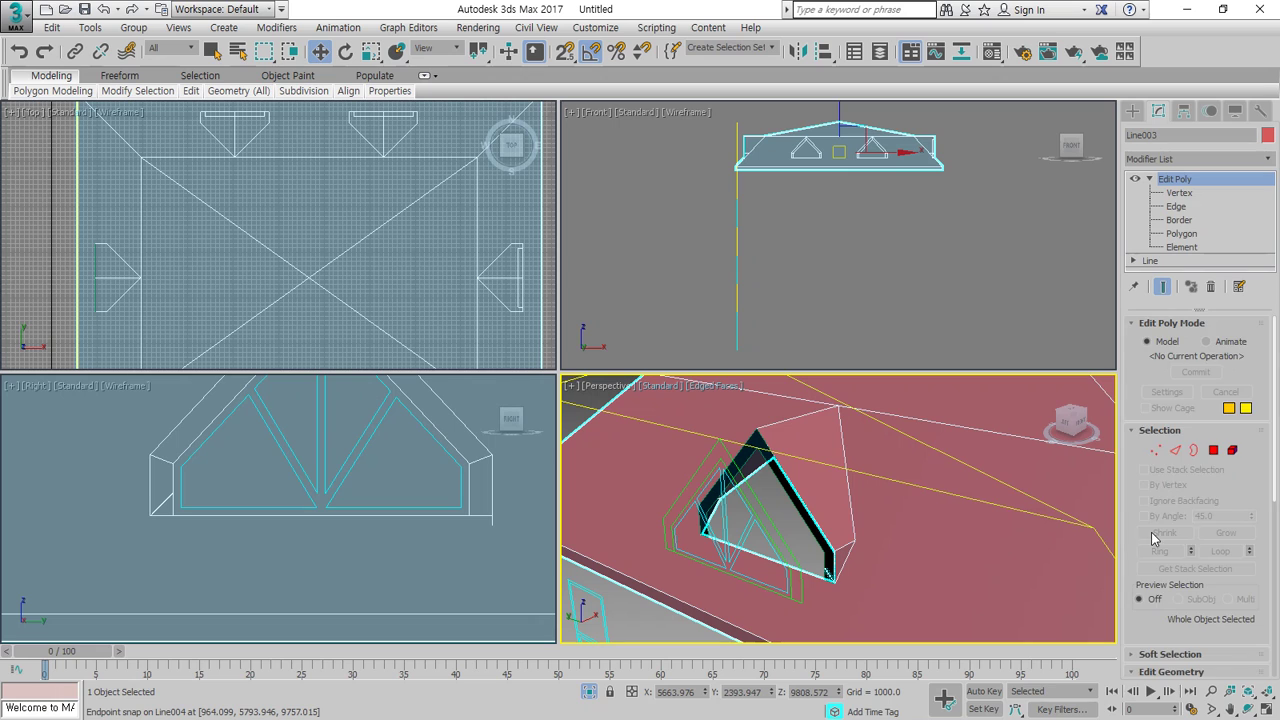
pyautogui.scroll(-5, 1152, 538)
pyautogui.click(1158, 480)
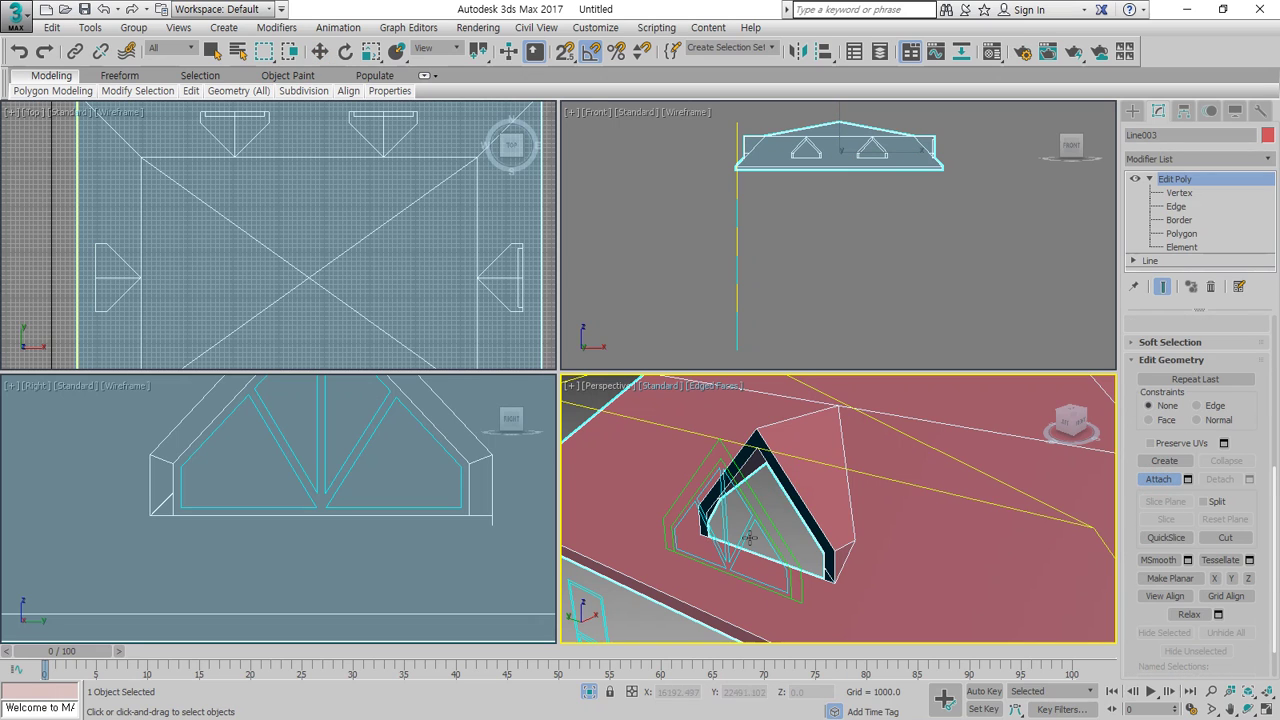
pyautogui.scroll(6, 760, 530)
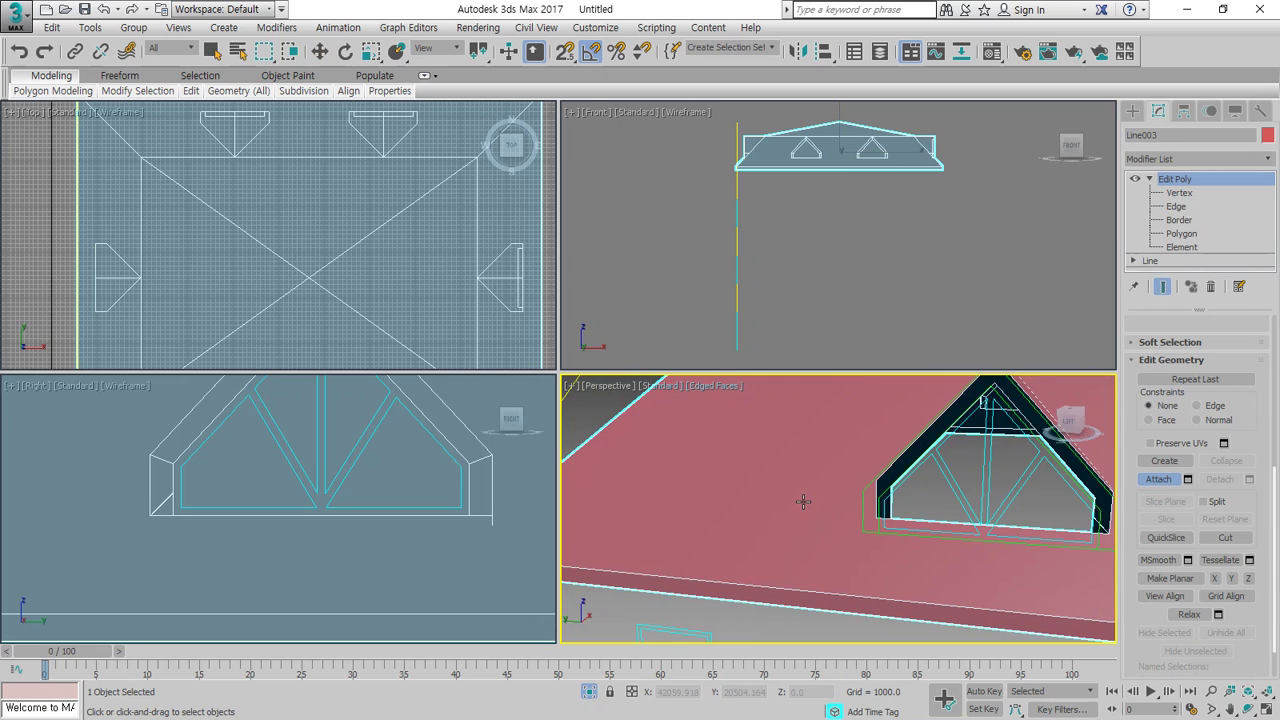
pyautogui.keyDown('alt'); pyautogui.moveTo(910, 512); pyautogui.dragTo(871, 523, button='middle'); pyautogui.keyUp('alt')
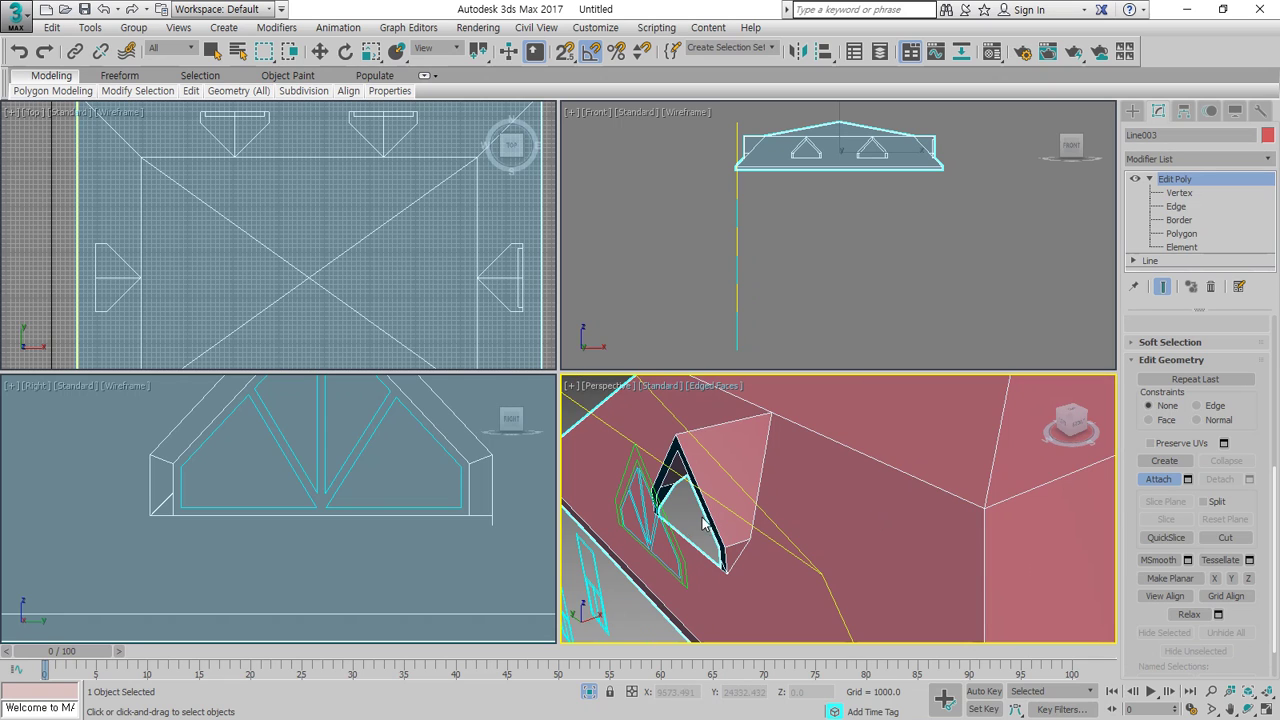
pyautogui.keyDown('alt'); pyautogui.moveTo(708, 526); pyautogui.dragTo(749, 491, button='middle'); pyautogui.keyUp('alt')
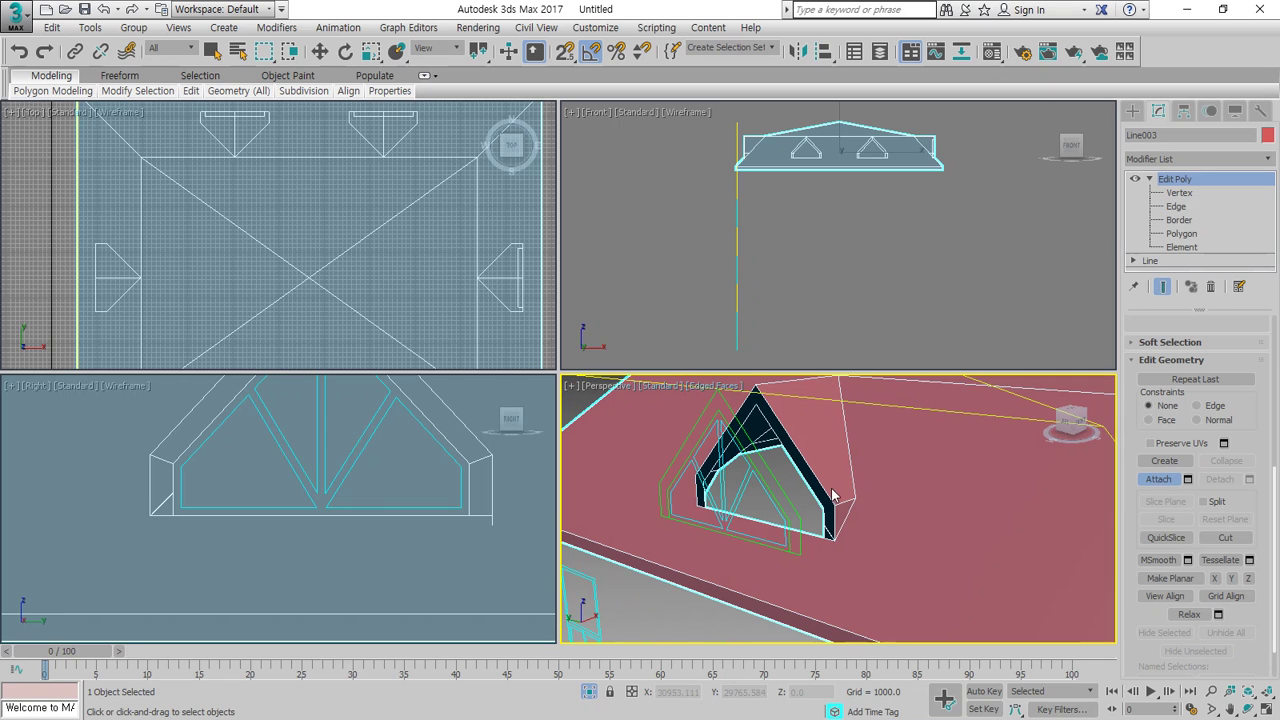
pyautogui.press('w')
pyautogui.click(798, 496)
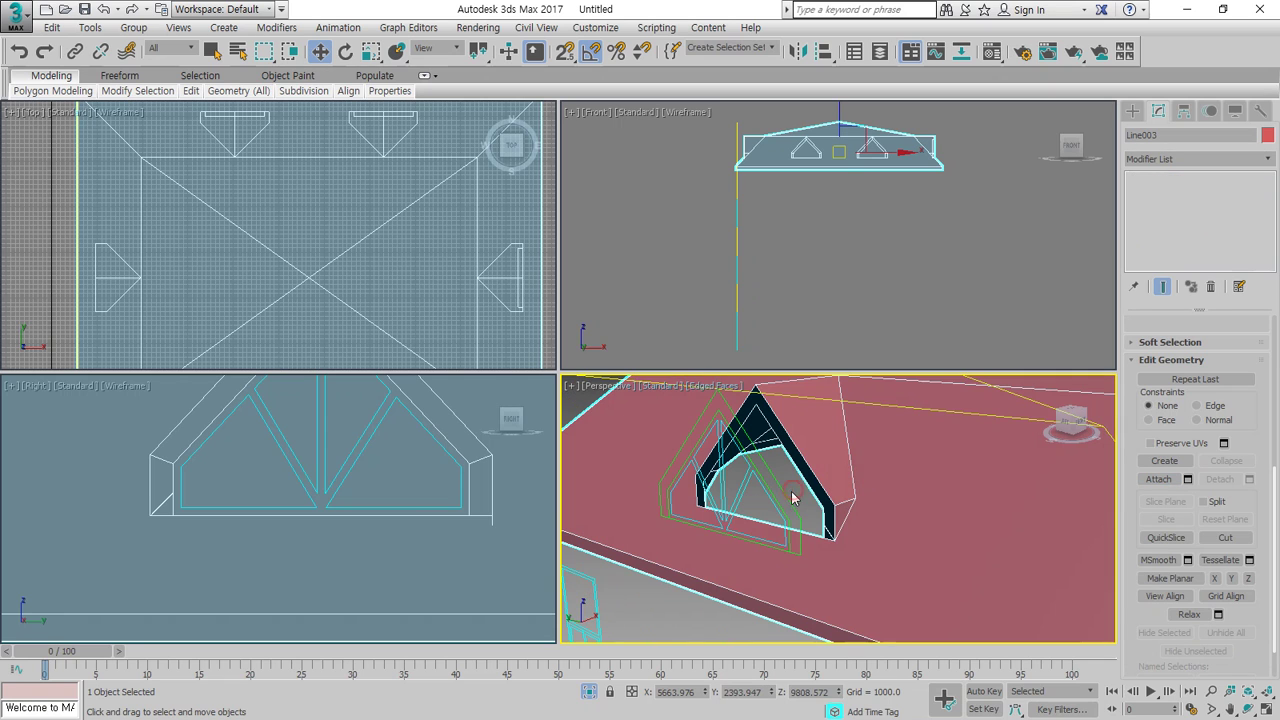
pyautogui.click(812, 485)
# Flip the normal of the attached dormer frame face in Polygon mode
pyautogui.scroll(2, 812, 485)
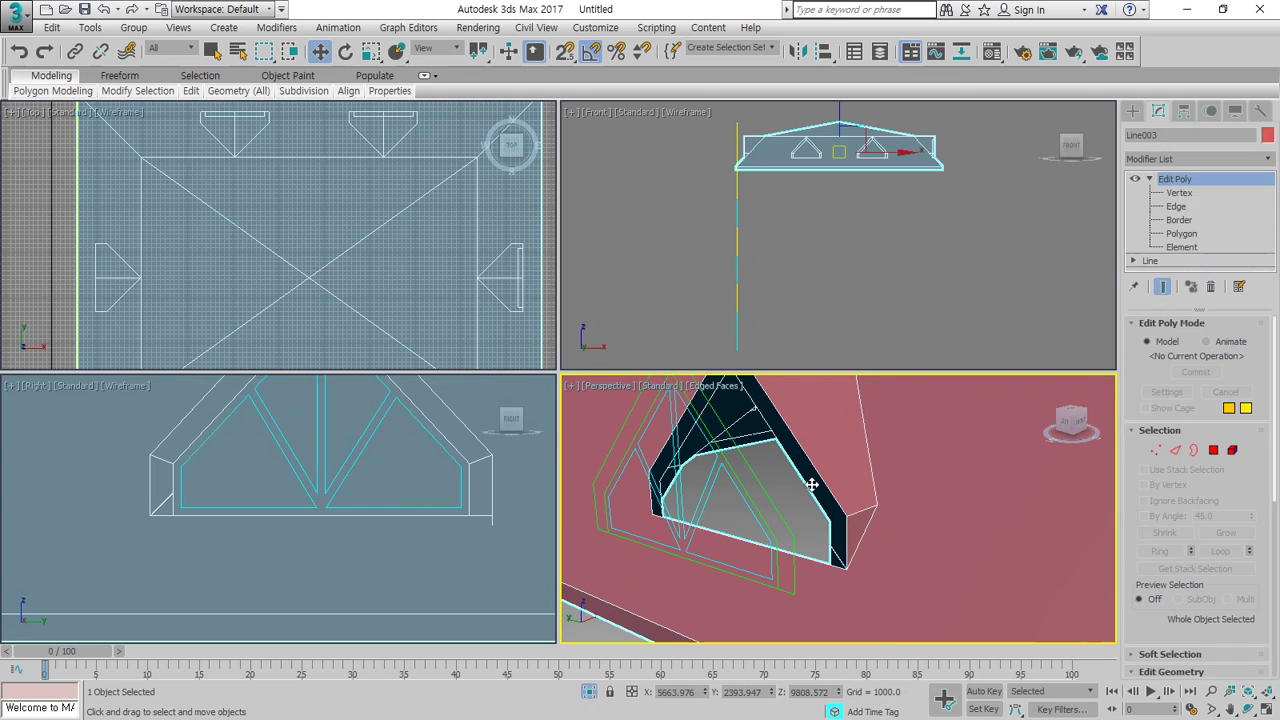
pyautogui.keyDown('alt'); pyautogui.moveTo(847, 503); pyautogui.dragTo(877, 517, button='middle'); pyautogui.keyUp('alt')
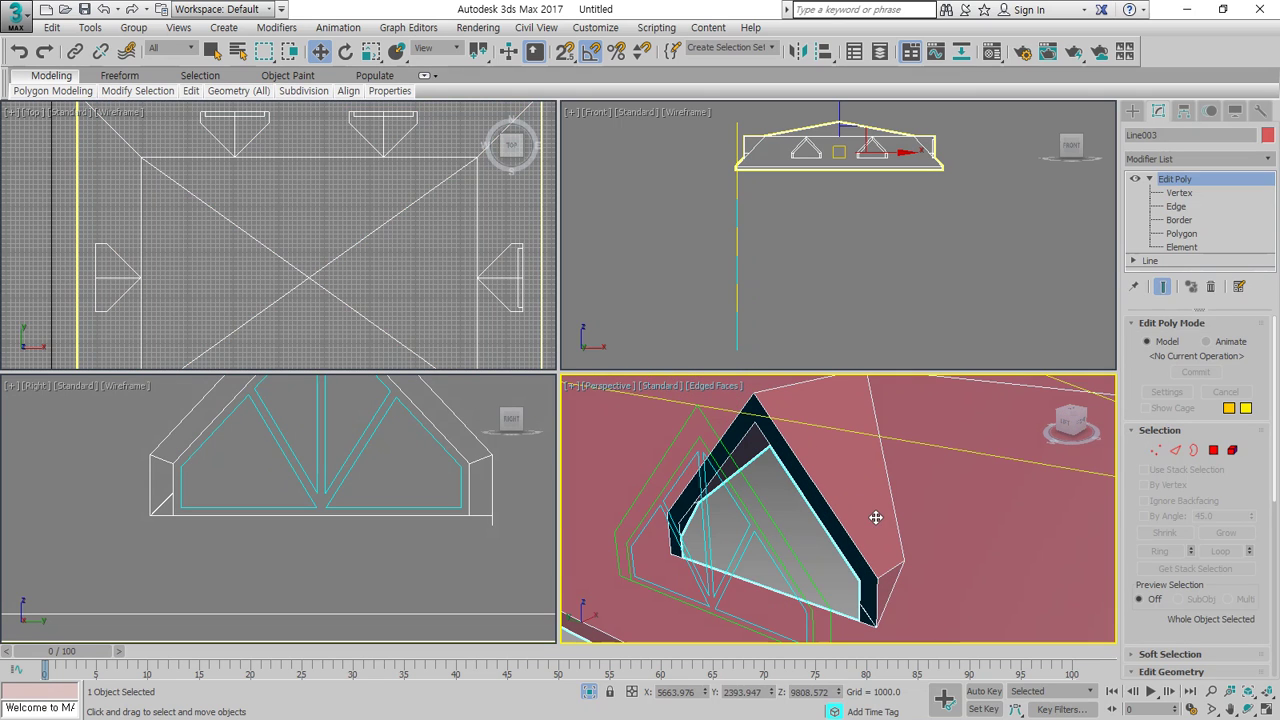
pyautogui.click(1212, 451)
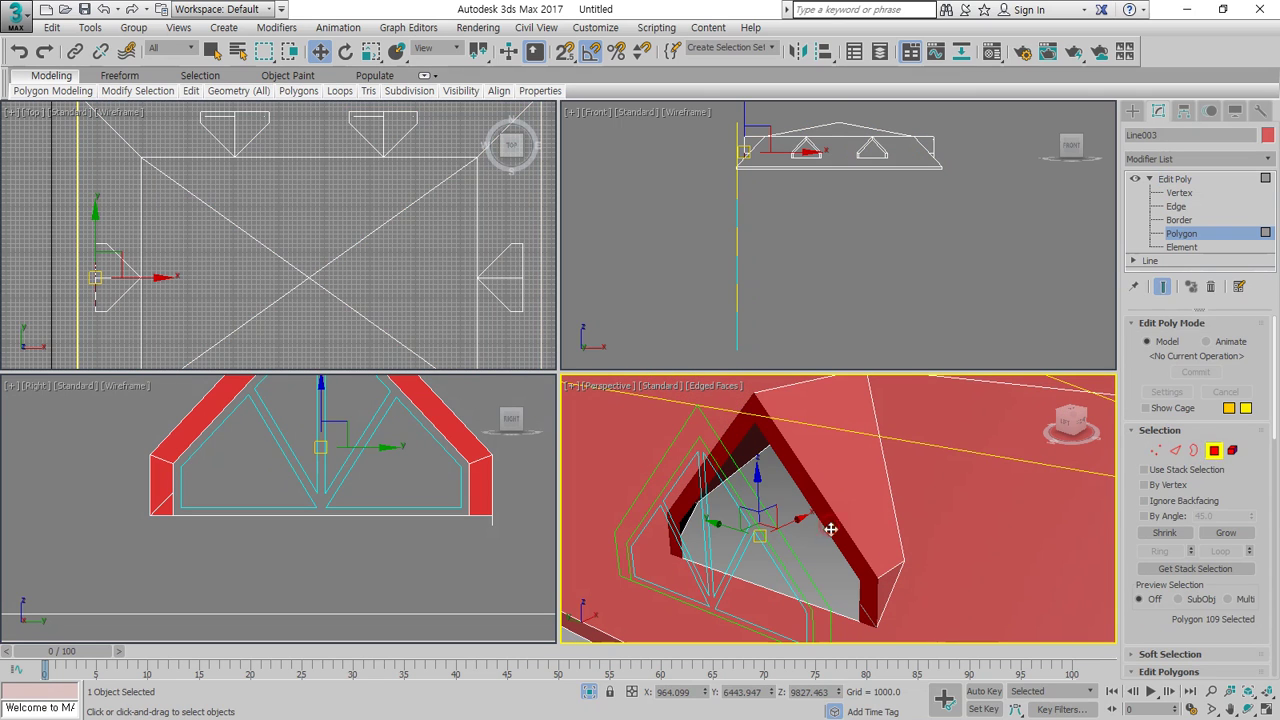
pyautogui.scroll(-1, 1170, 555)
pyautogui.scroll(-5, 1170, 555)
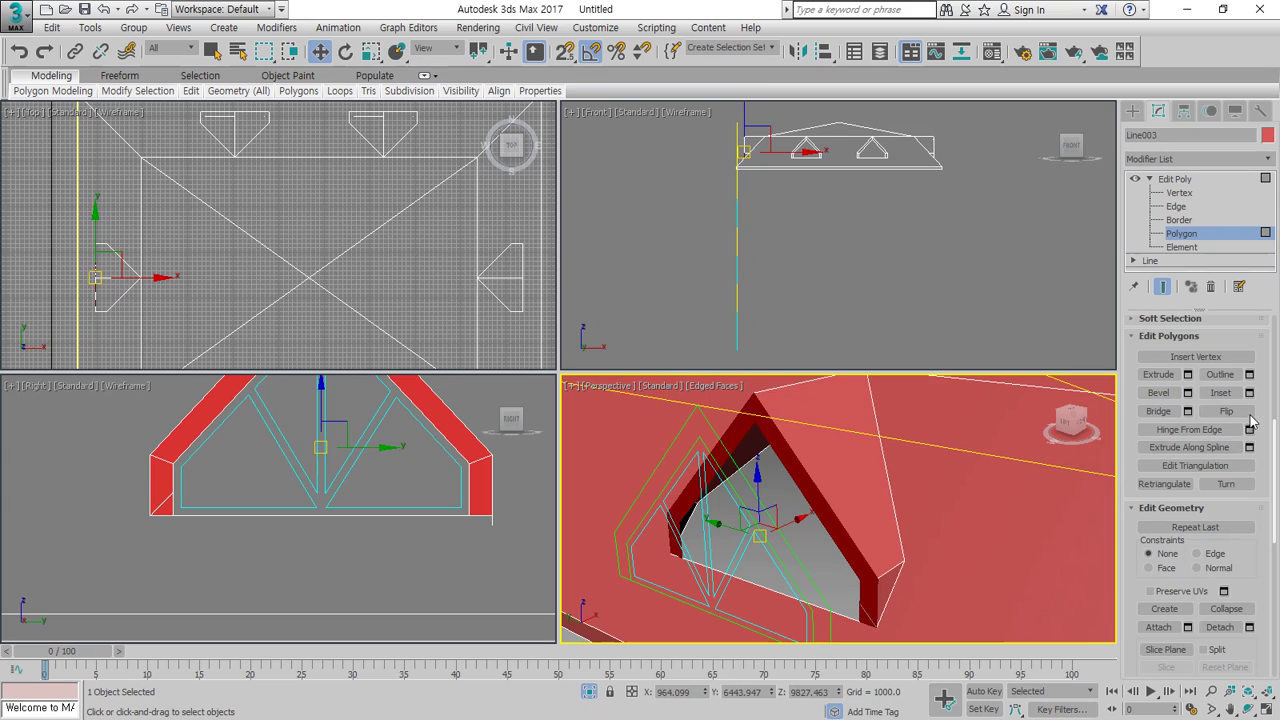
pyautogui.click(1243, 413)
pyautogui.click(814, 552)
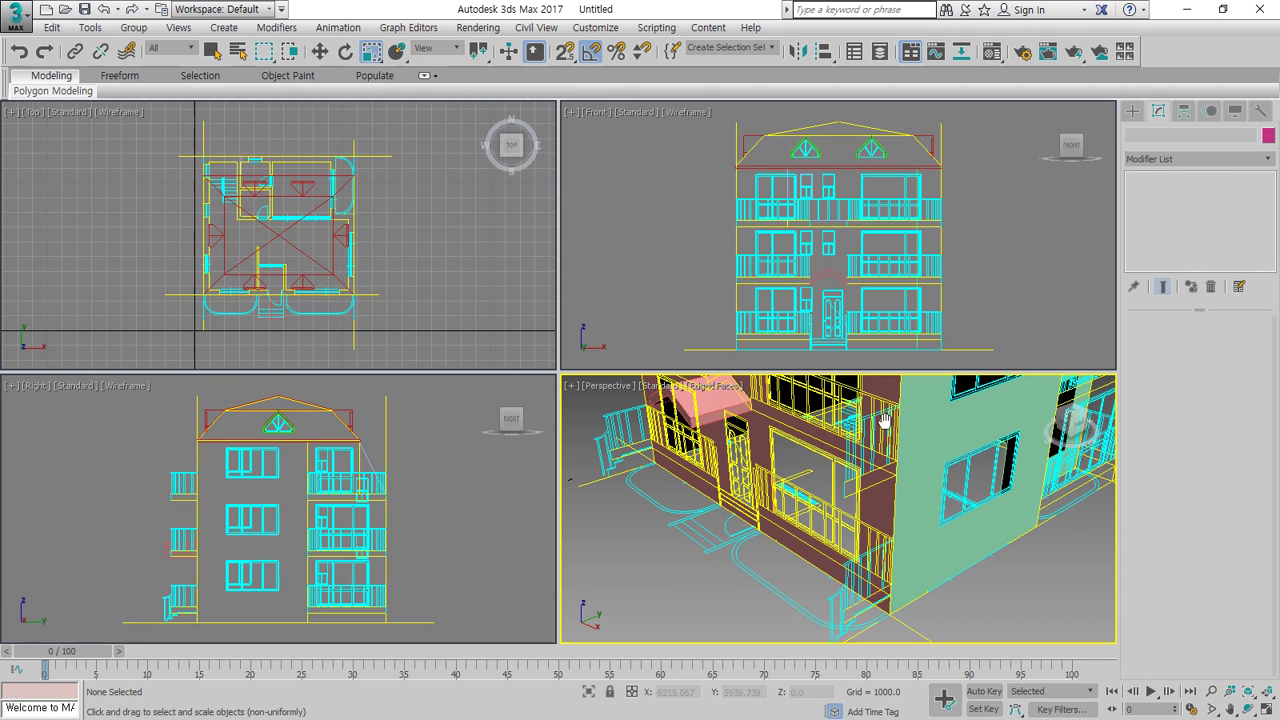
# Select the front elevation and floor plan groups together and isolate them
pyautogui.scroll(-3, 858, 488)
pyautogui.scroll(10, 858, 488)
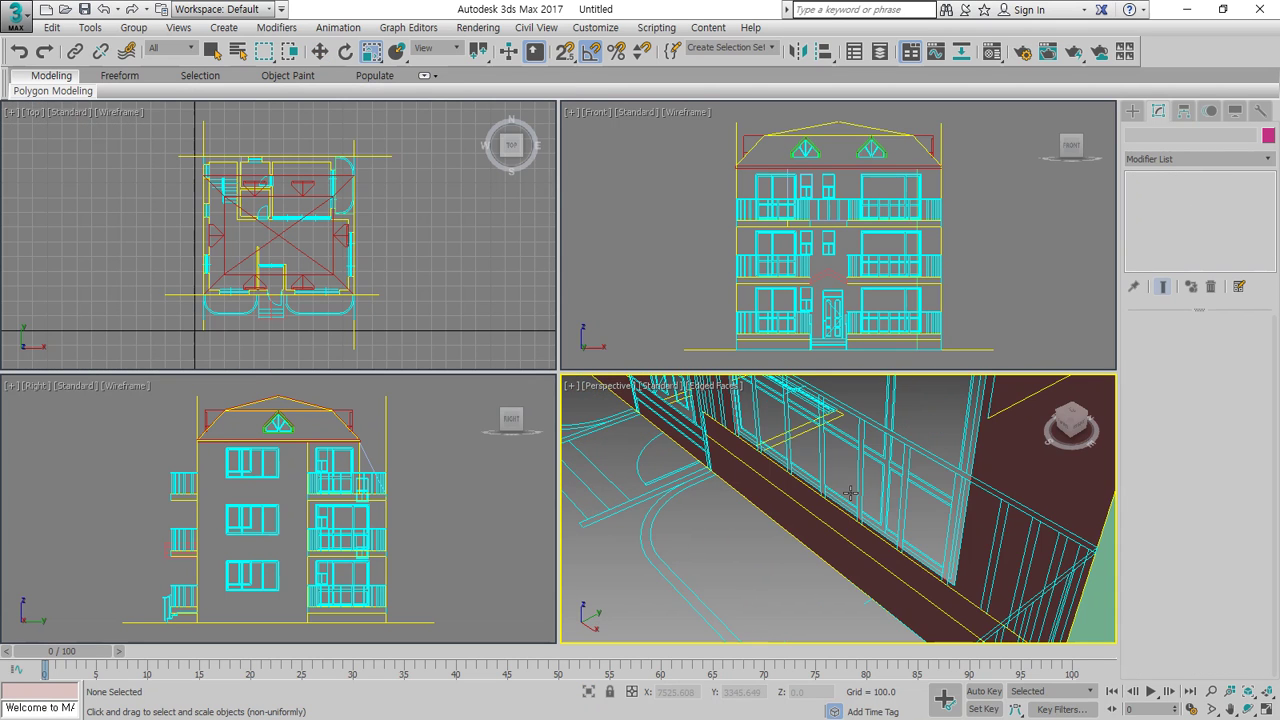
pyautogui.click(862, 486)
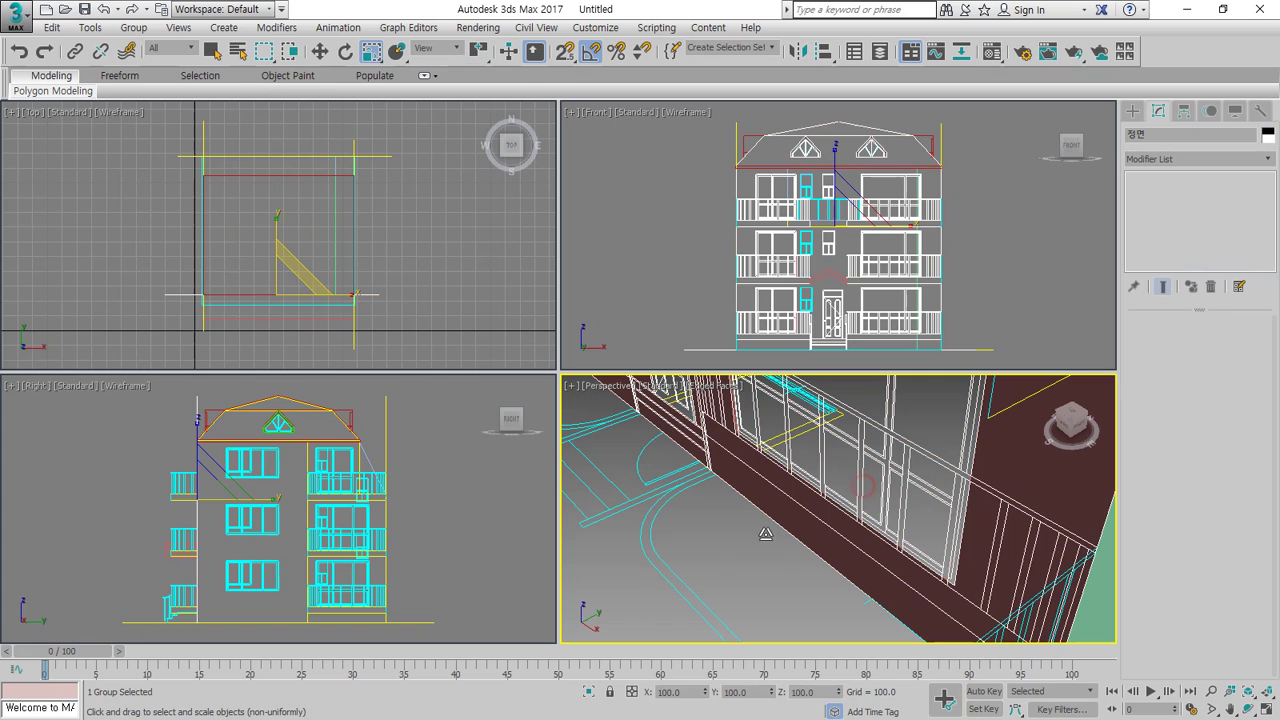
pyautogui.keyDown('ctrl'); pyautogui.click(701, 569); pyautogui.keyUp('ctrl')
pyautogui.hotkey('alt', 'q')
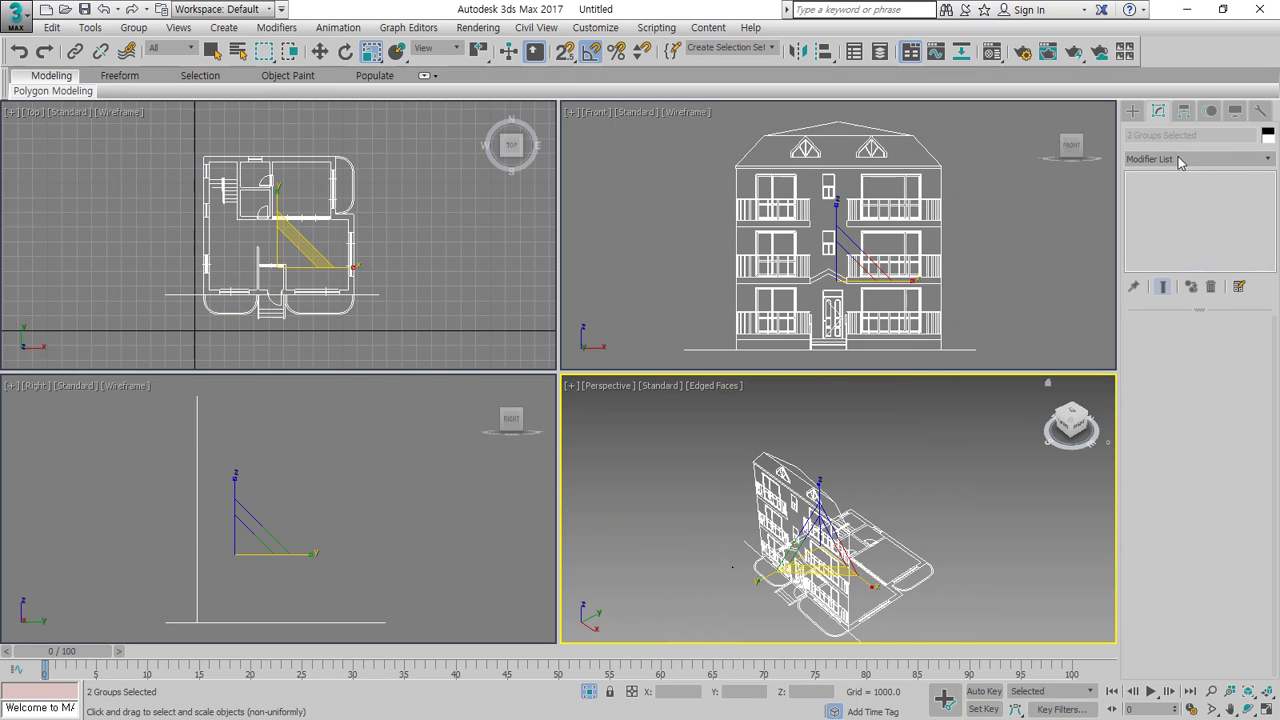
# Freeze the isolated front elevation and floor plan groups and fit them in all views
pyautogui.click(1235, 111)
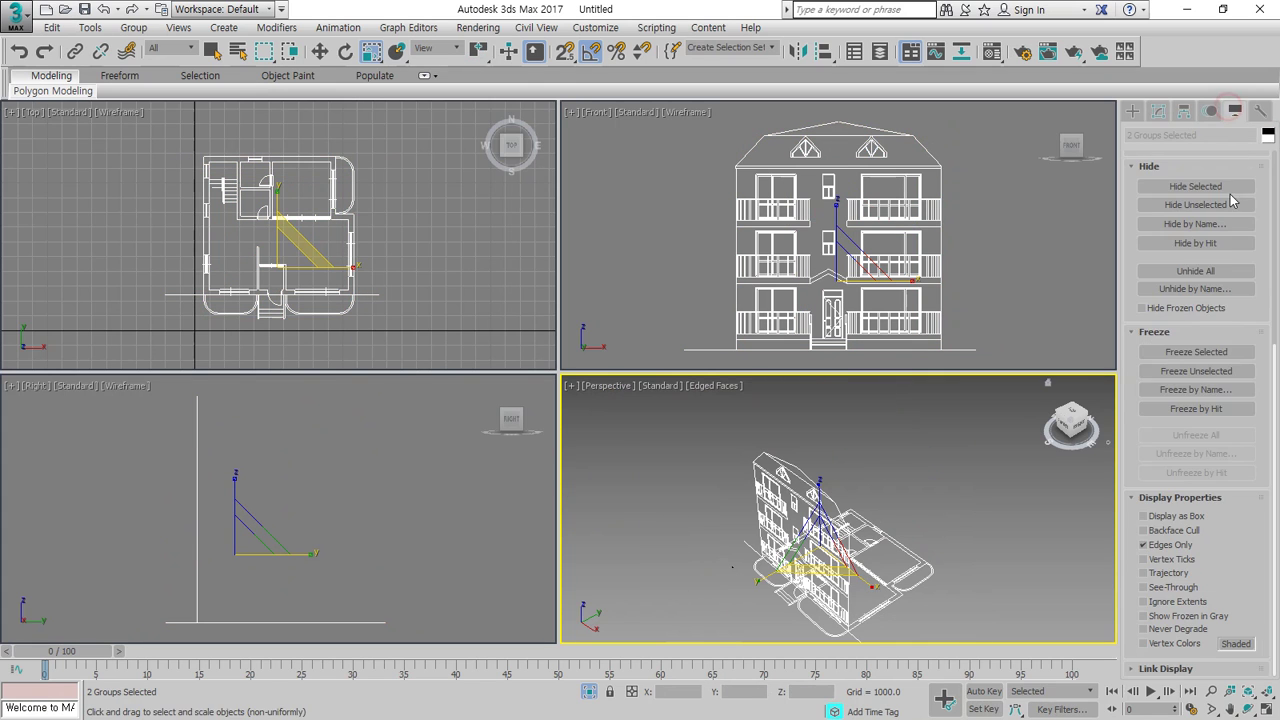
pyautogui.click(1196, 352)
pyautogui.click(1266, 691)
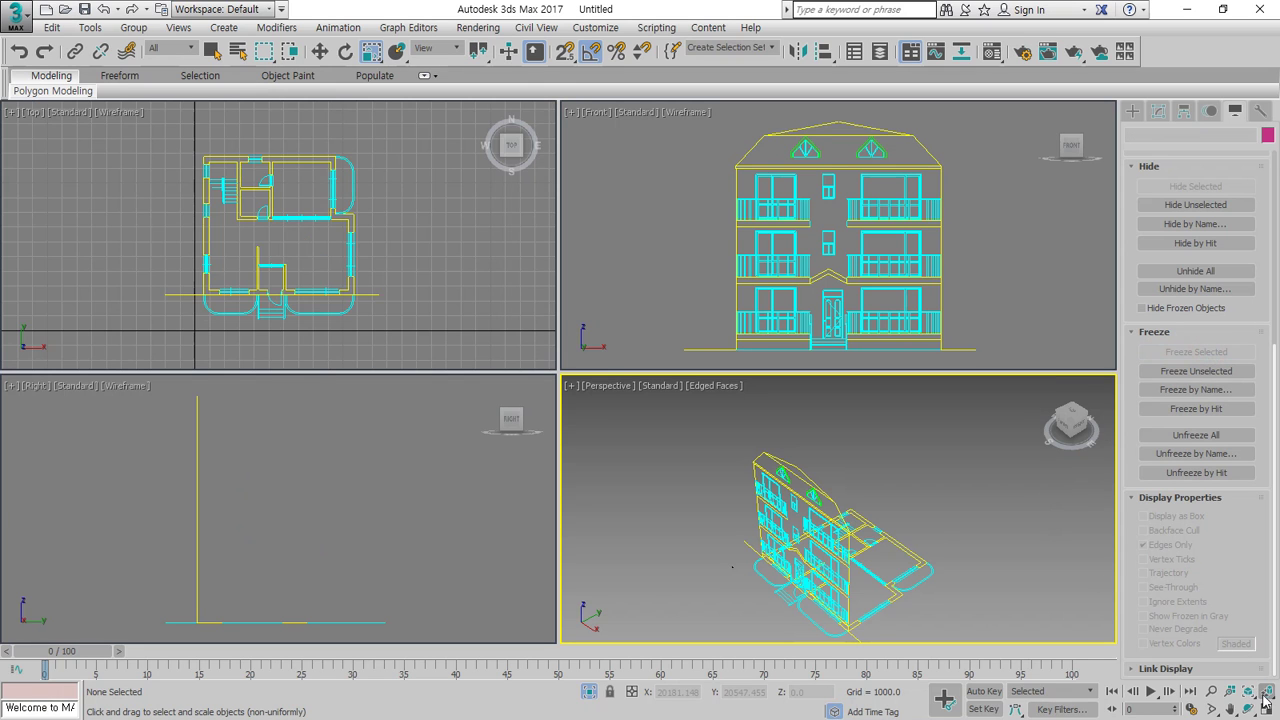
# Switch snapping to 3D and bring up the spline shape tools for tracing the front balcony on the plan
pyautogui.scroll(6, 337, 255)
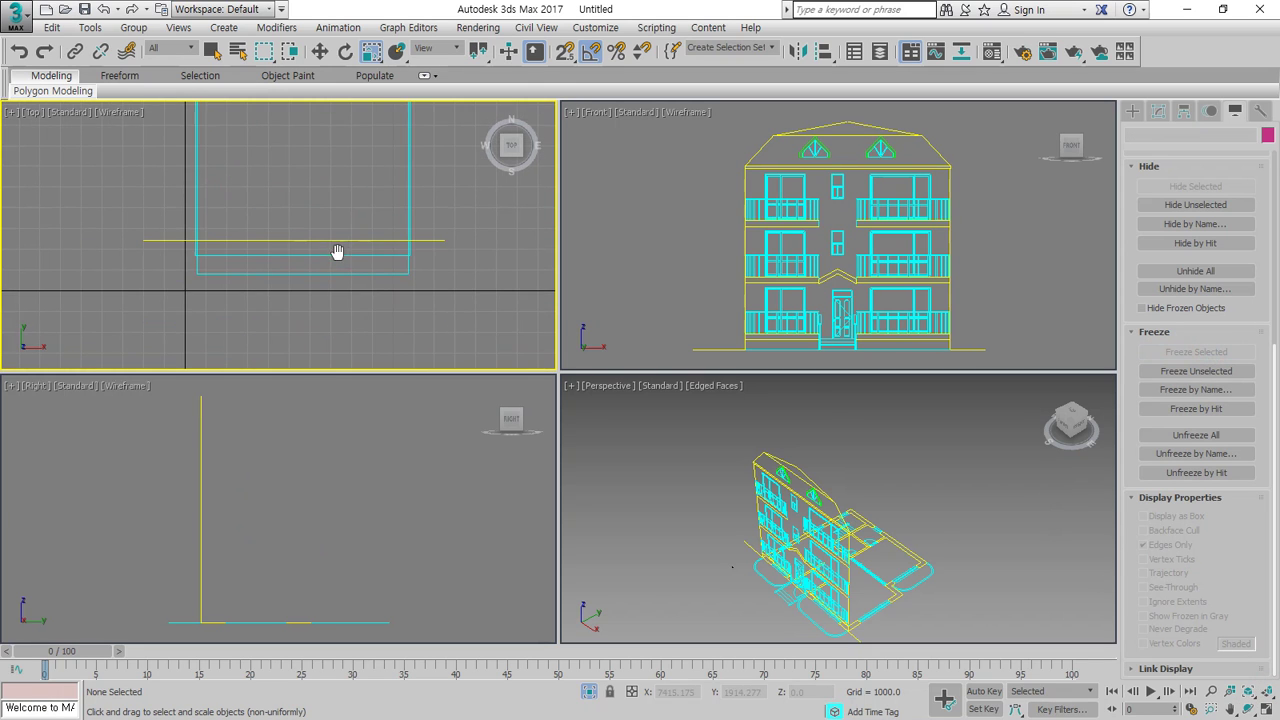
pyautogui.scroll(2, 411, 283)
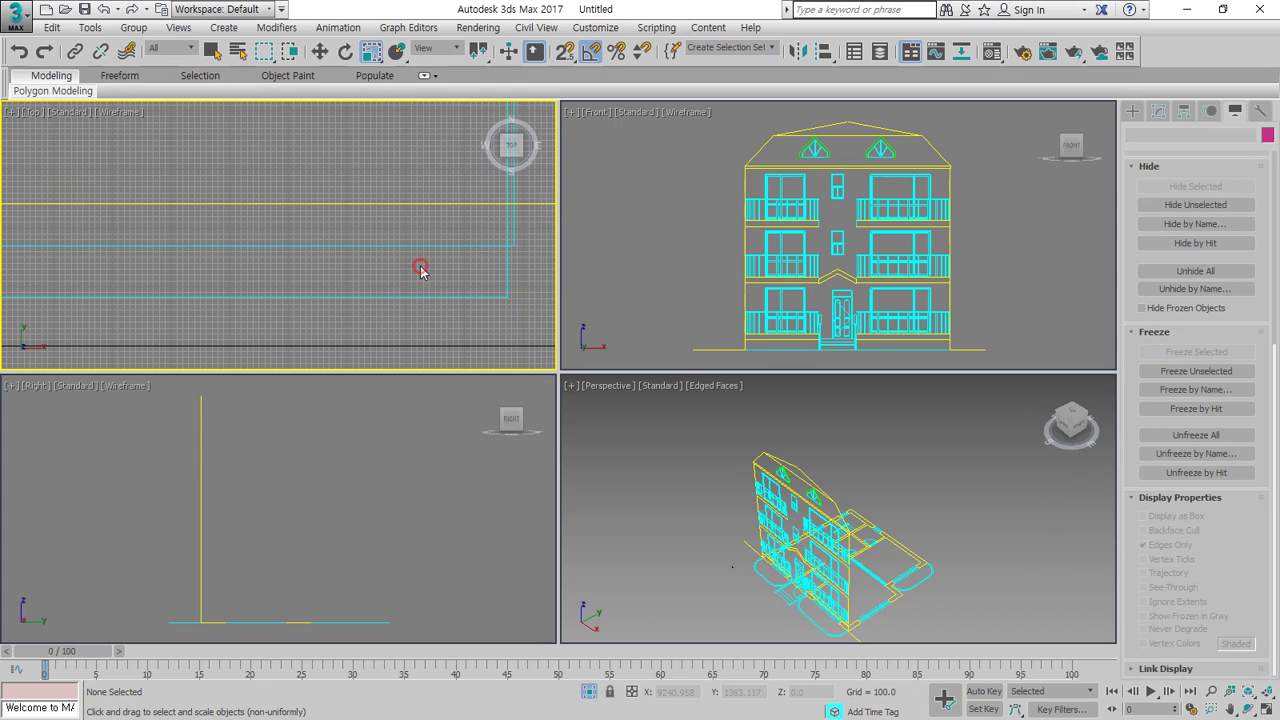
pyautogui.moveTo(420, 269); pyautogui.dragTo(413, 296, button='middle')
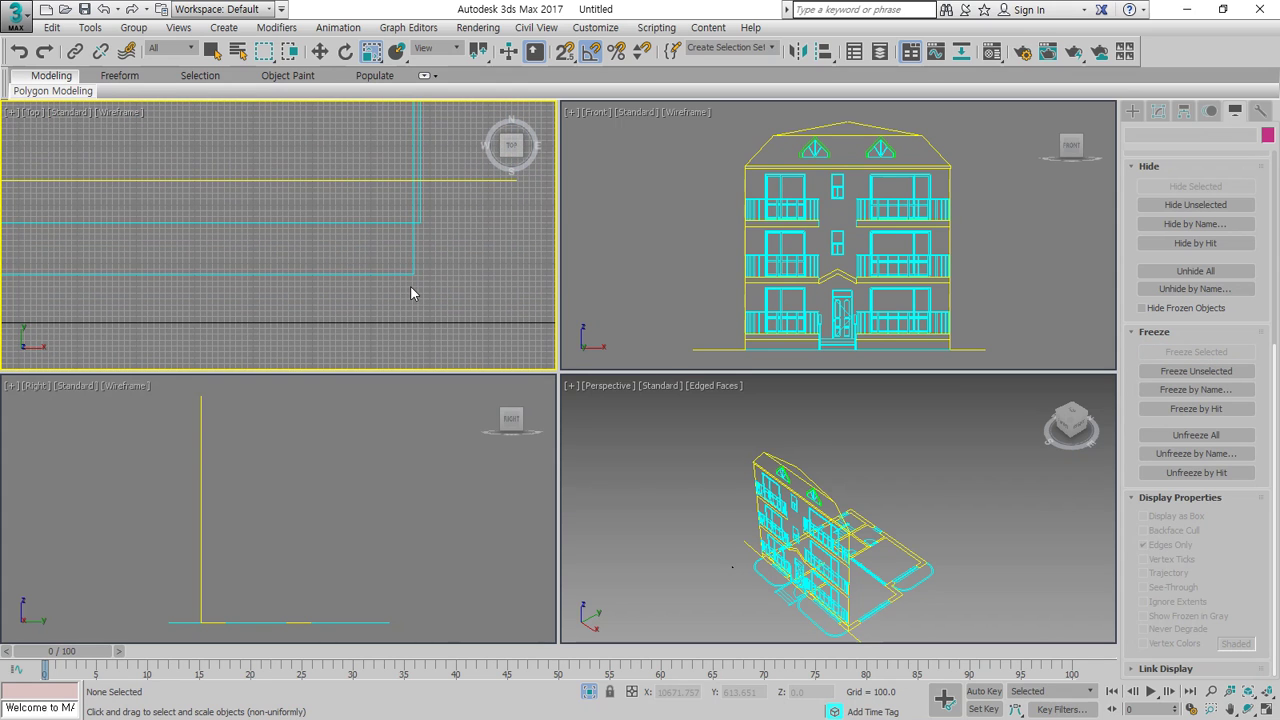
pyautogui.scroll(-3, 410, 285)
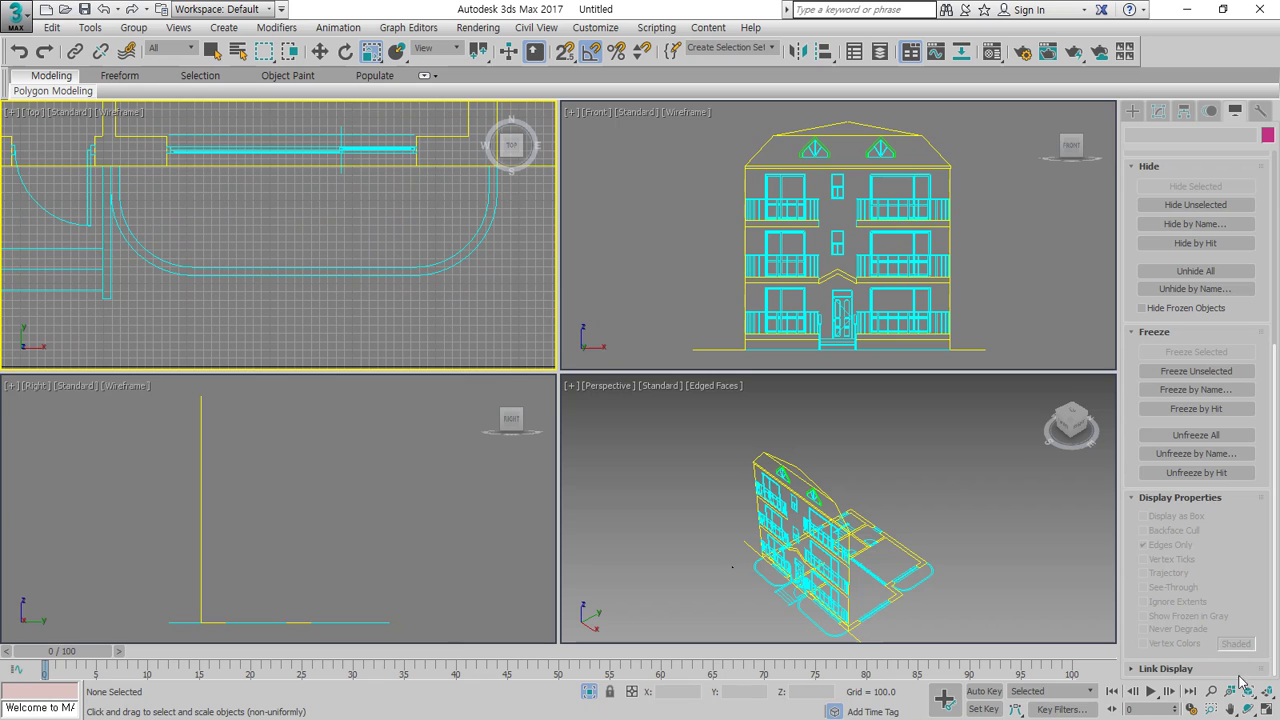
pyautogui.scroll(8, 850, 530)
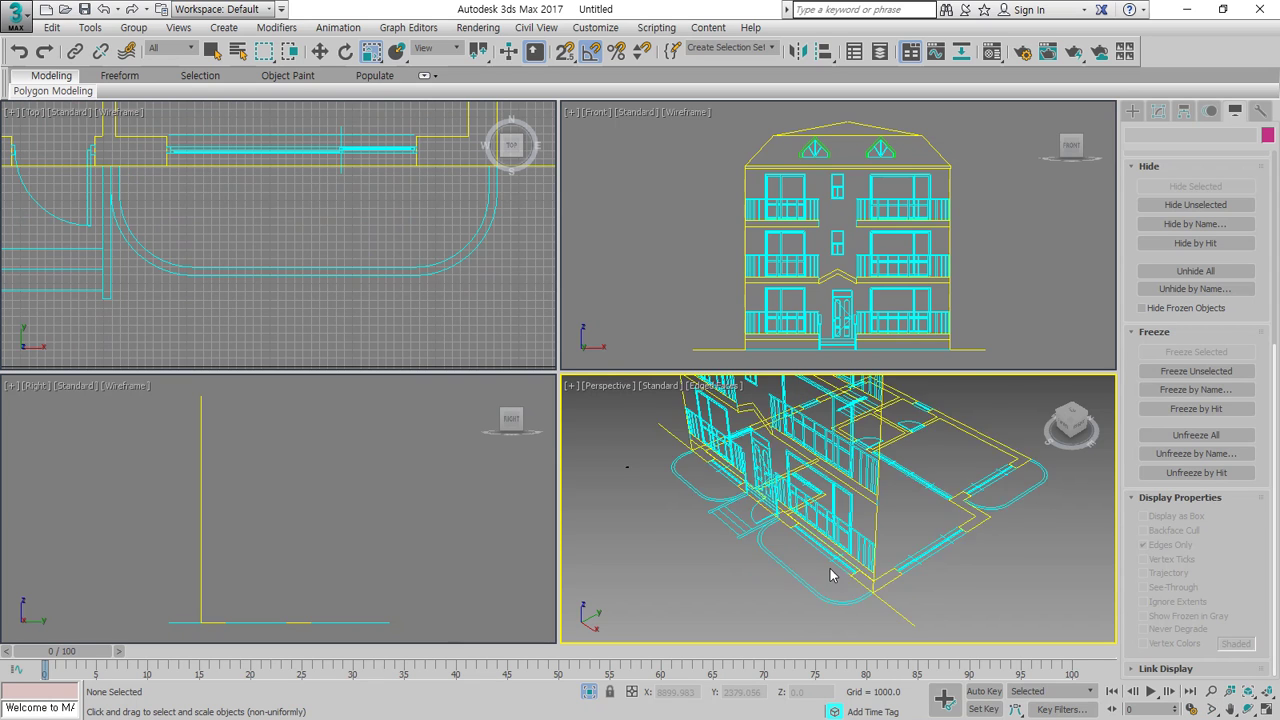
pyautogui.moveTo(287, 240); pyautogui.dragTo(309, 251, button='middle')
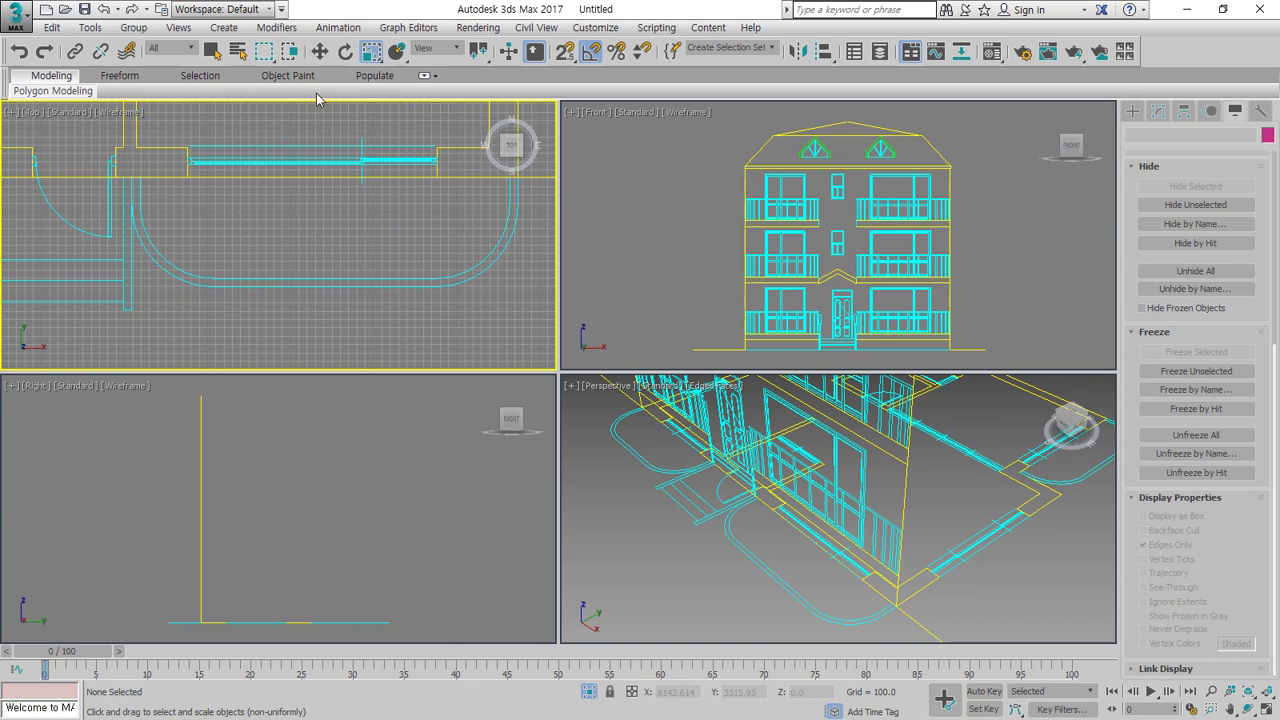
pyautogui.rightClick(567, 58)
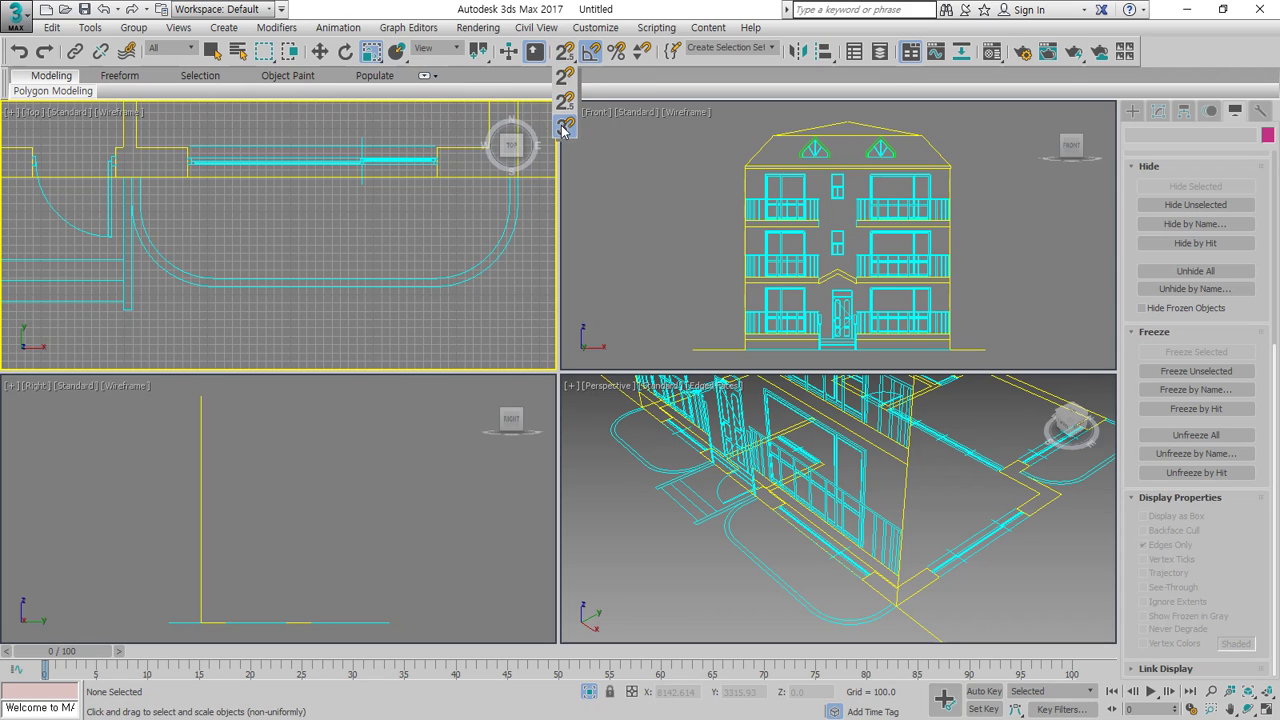
pyautogui.click(1131, 111)
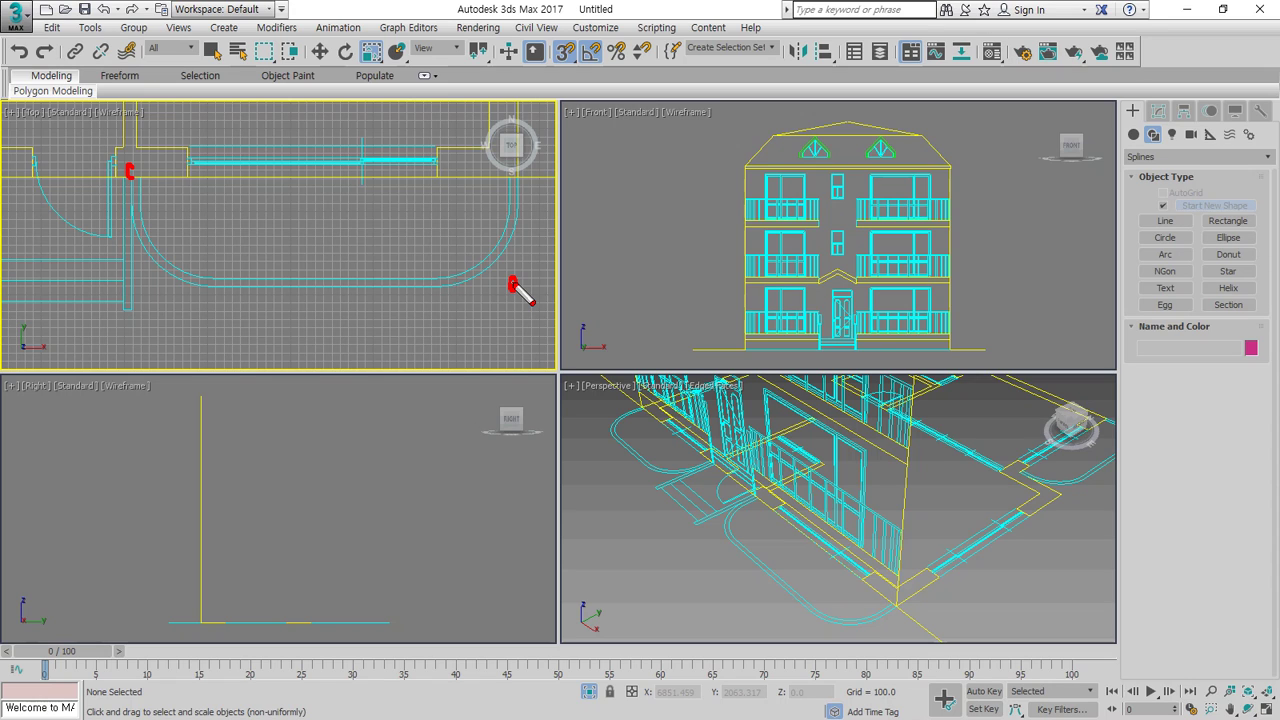
pyautogui.moveTo(524, 237); pyautogui.dragTo(462, 291)
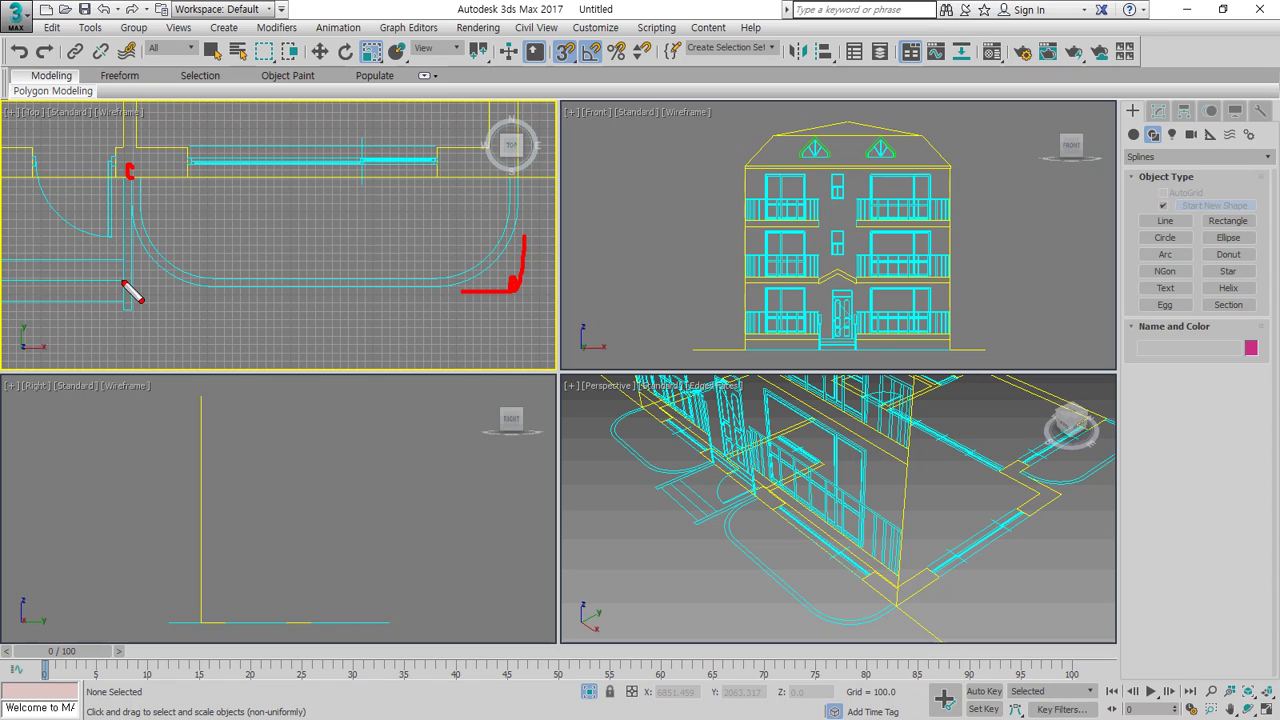
pyautogui.moveTo(125, 262)
pyautogui.mouseDown()
pyautogui.moveTo(131, 284)
pyautogui.moveTo(157, 292)
pyautogui.mouseUp()
pyautogui.press('Escape')
# Draw a rectangle about 2143 wide and 897 long in the Top view, starting where the front balcony outline meets the wall
pyautogui.click(1228, 220)
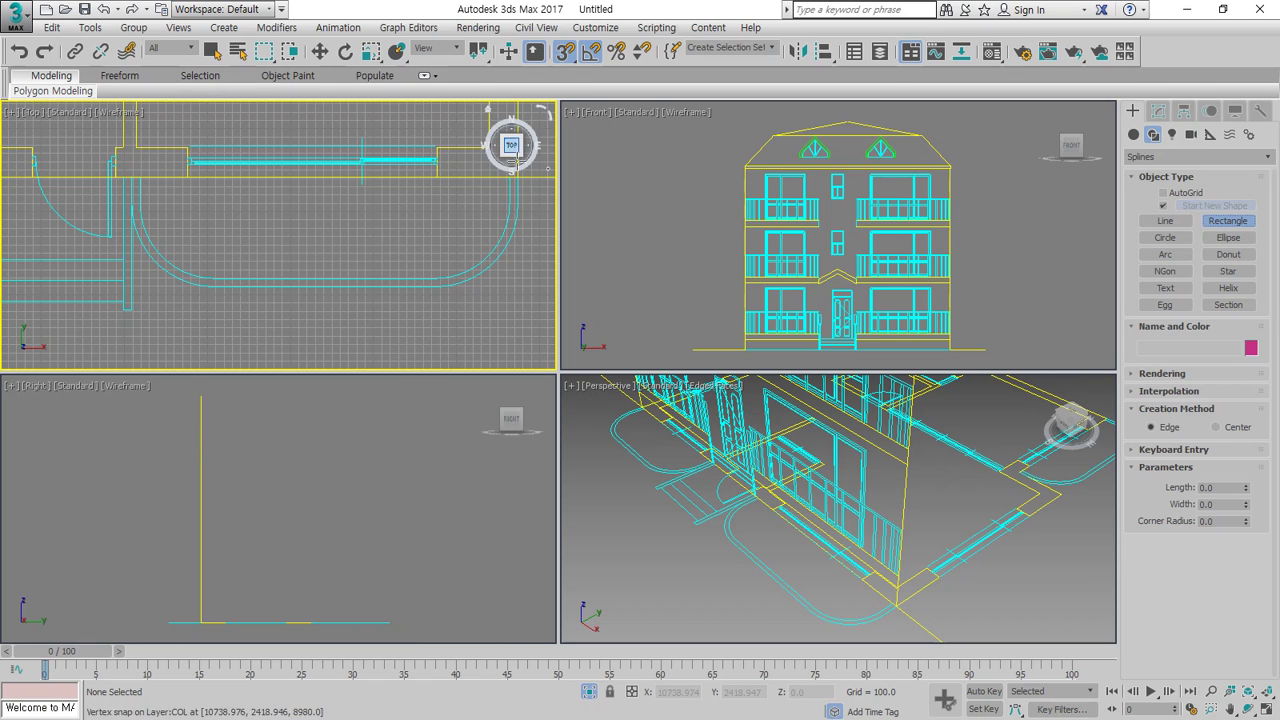
pyautogui.scroll(2, 140, 181)
pyautogui.scroll(2, 140, 183)
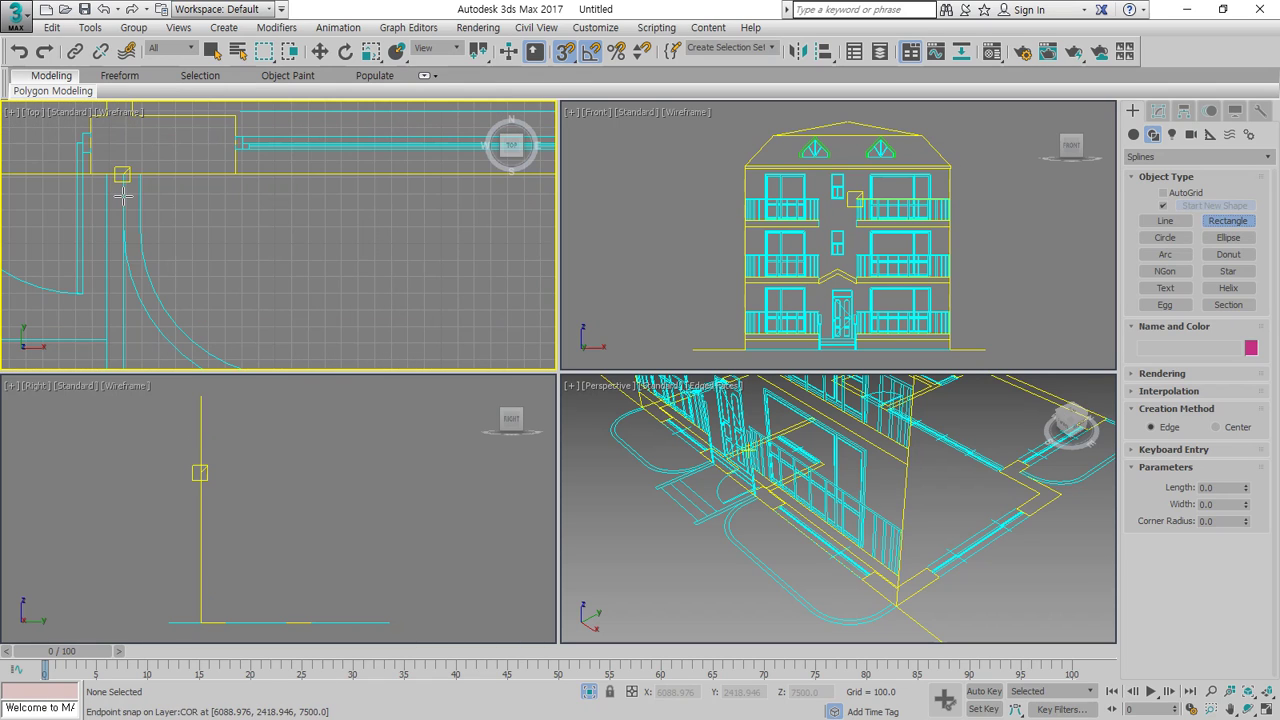
pyautogui.moveTo(123, 180); pyautogui.dragTo(510, 341)
pyautogui.scroll(-5, 514, 326)
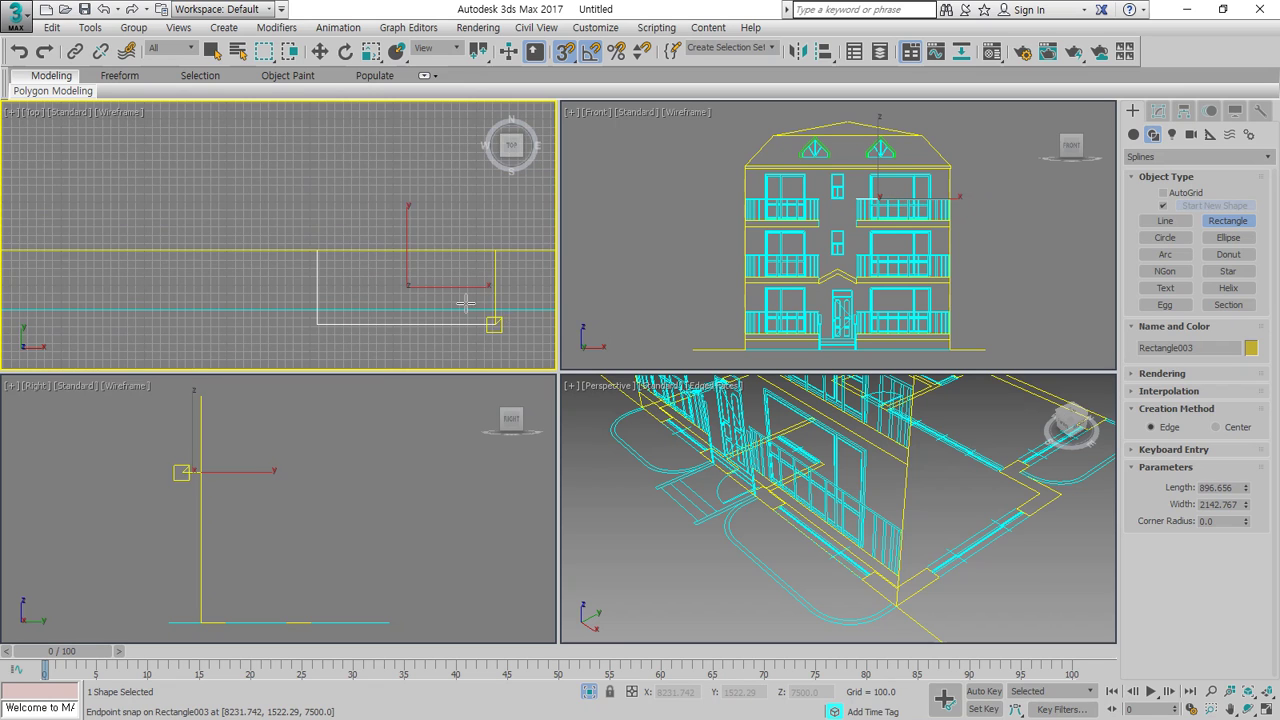
pyautogui.moveTo(338, 294); pyautogui.dragTo(340, 251, button='middle')
pyautogui.scroll(-3, 209, 286)
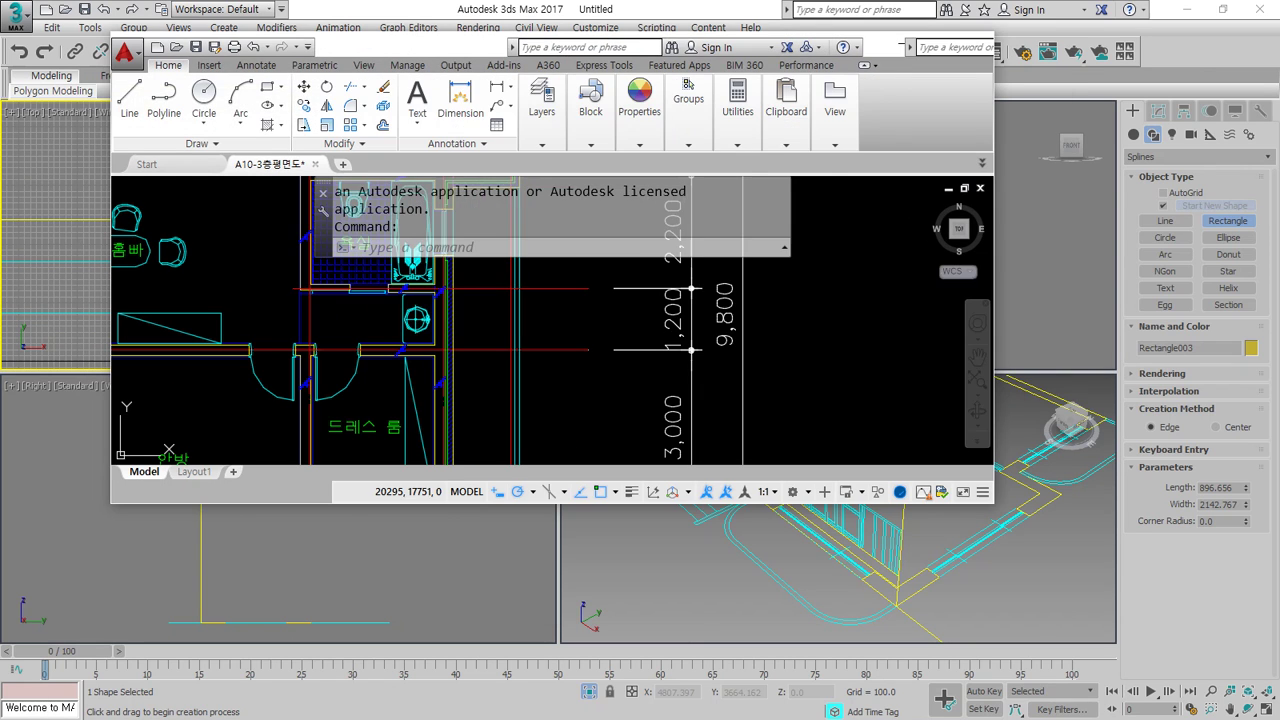
# Switch to AutoCAD and close the A10-3층평면도 and A11-지붕평면도 drawings
pyautogui.click(975, 44)
pyautogui.click(607, 312)
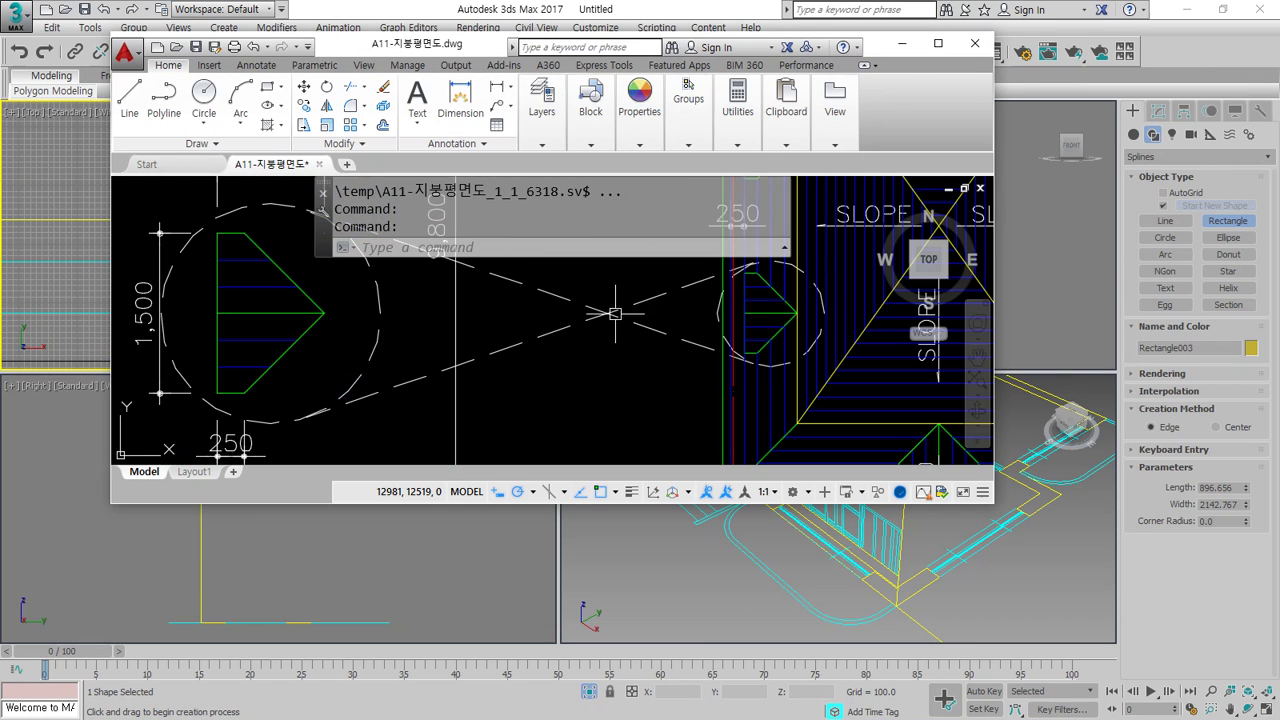
pyautogui.click(975, 44)
pyautogui.click(606, 311)
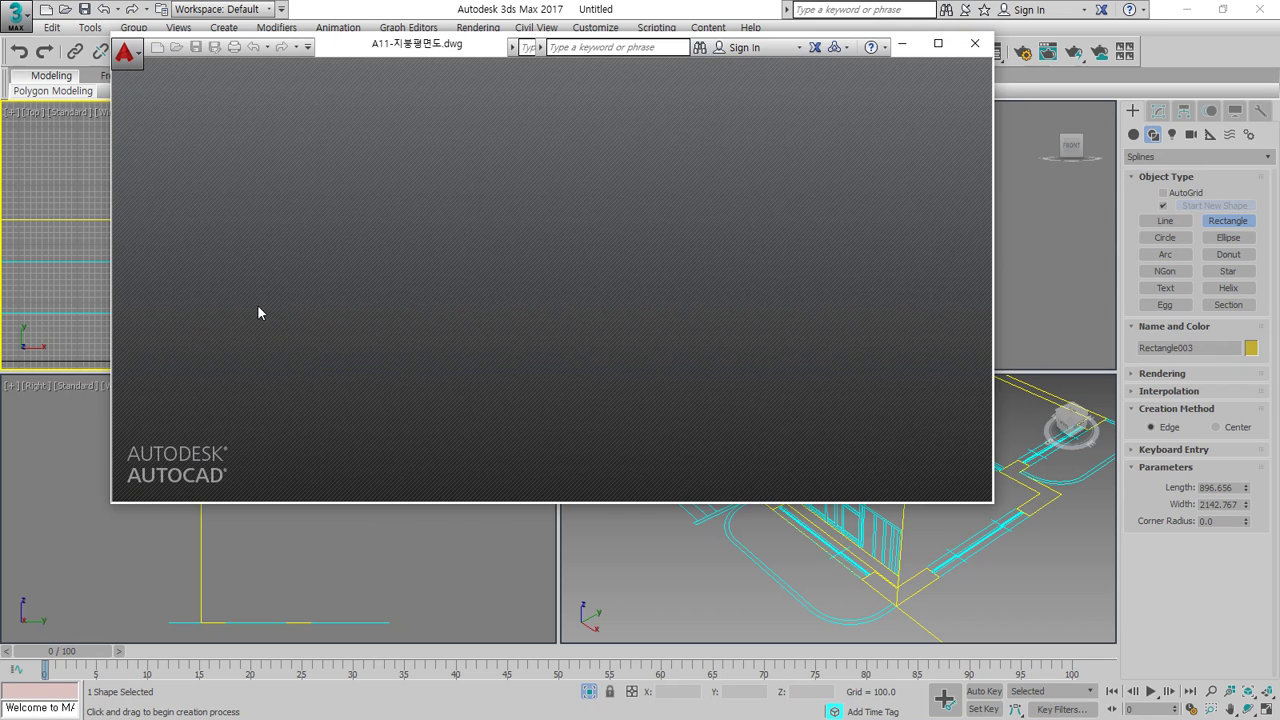
# Draw a second, larger rectangle over the front balcony outline in the Top view and delete the earlier small rectangle
pyautogui.scroll(1, 325, 274)
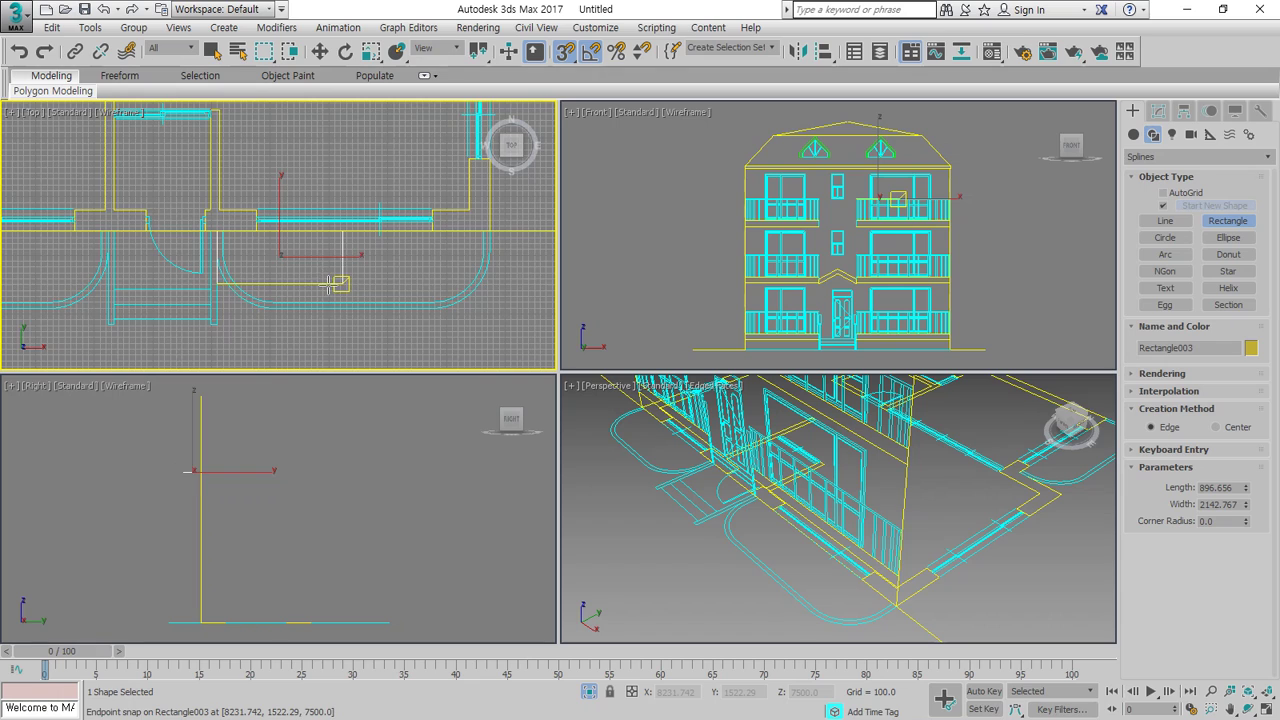
pyautogui.scroll(1, 325, 274)
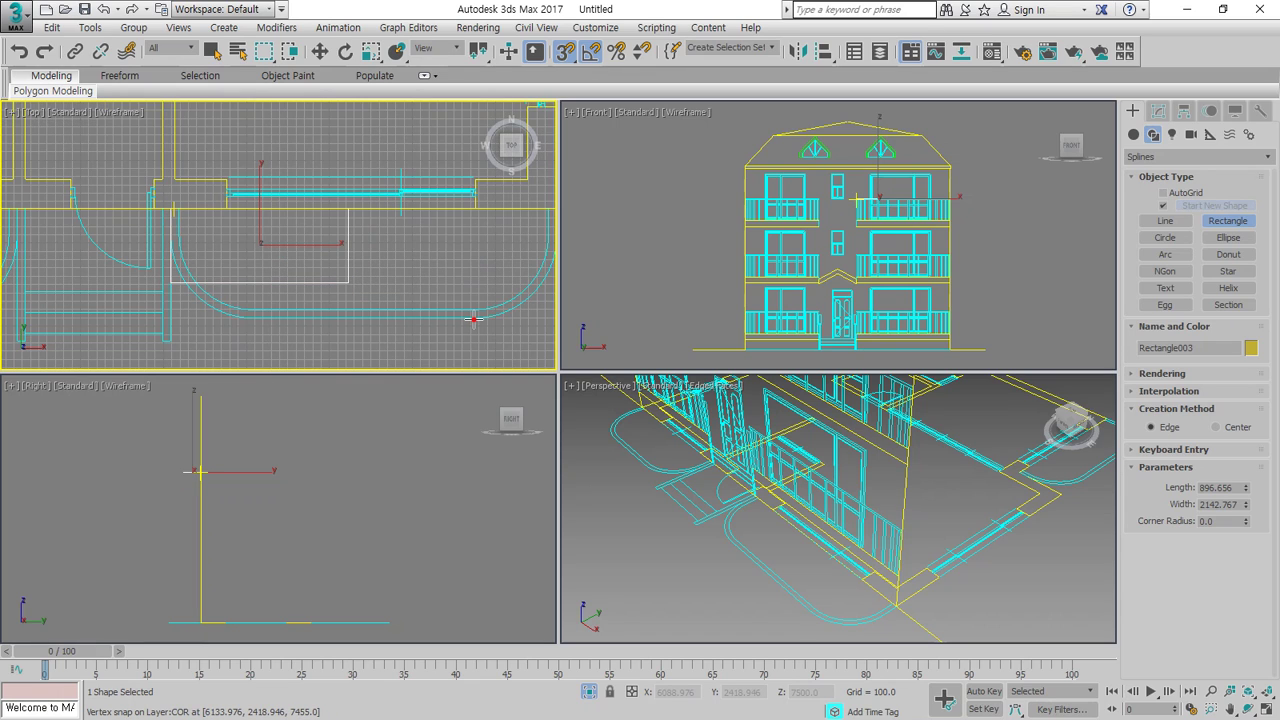
pyautogui.moveTo(172, 209); pyautogui.dragTo(474, 319)
pyautogui.rightClick(385, 282)
pyautogui.click(332, 283)
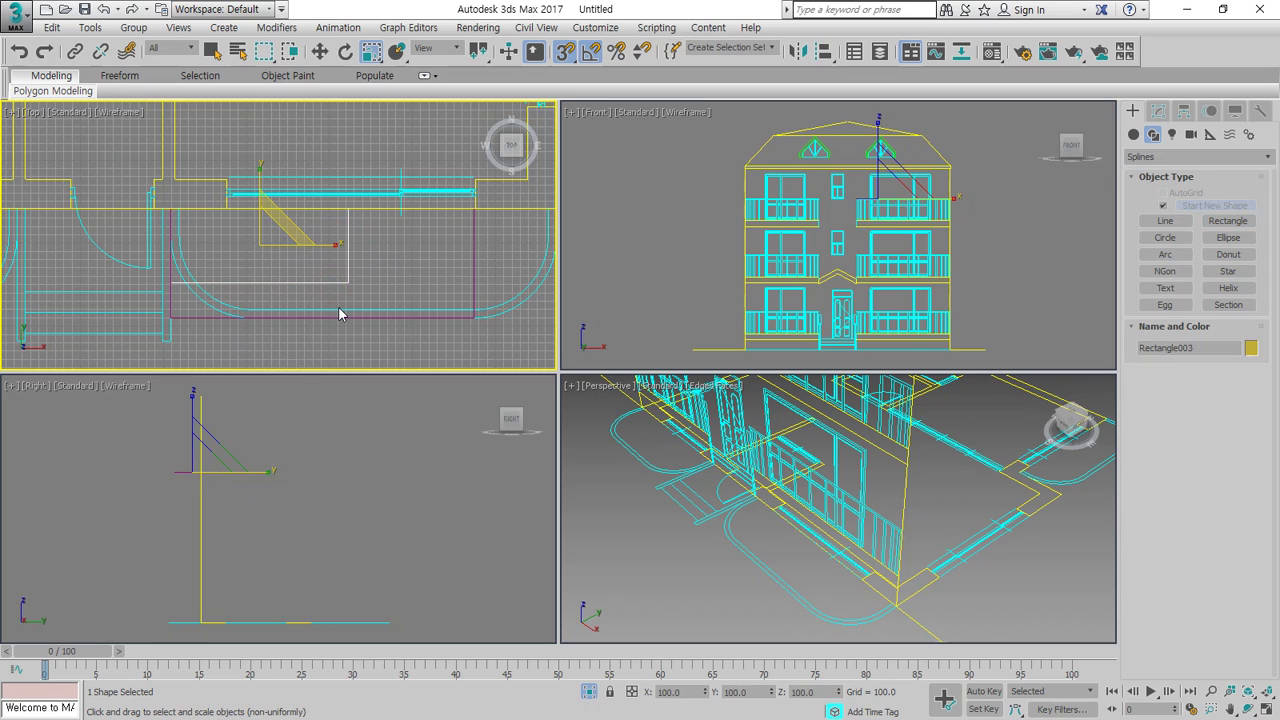
pyautogui.press('Delete')
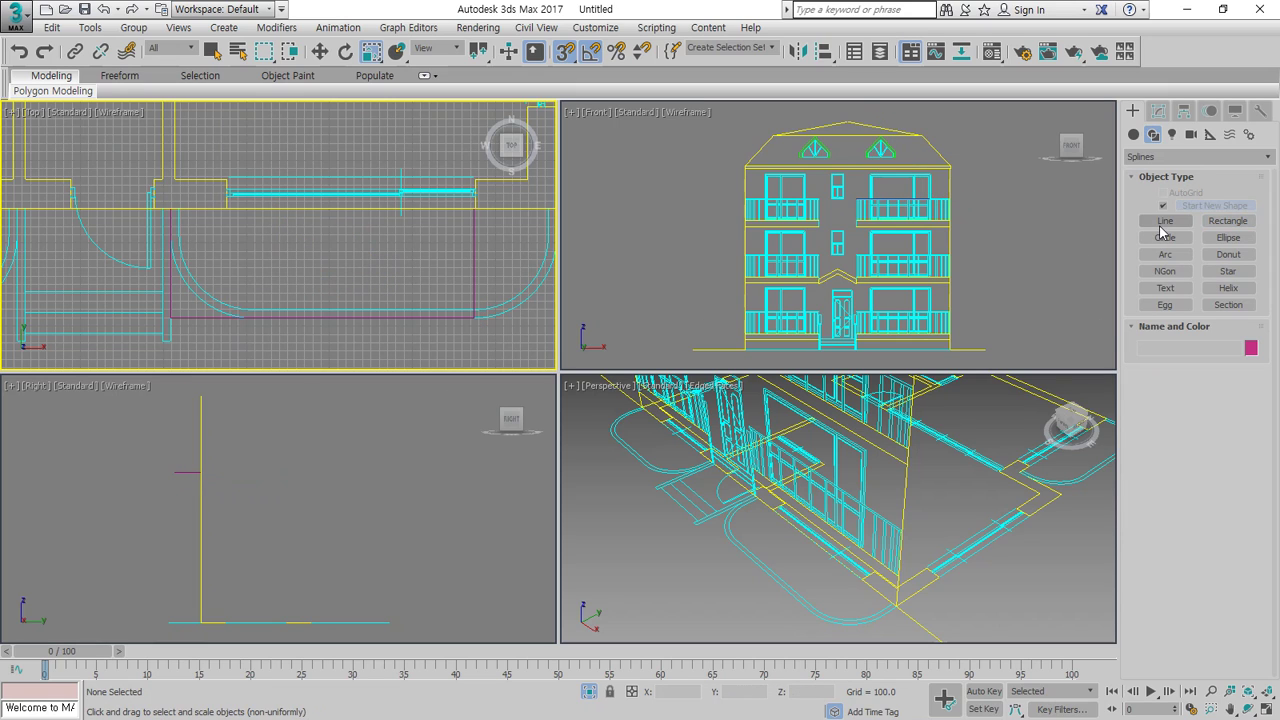
# Draw a rectangle 4675 wide and 1325 long around the full front balcony outline and delete the previous, shorter rectangle
pyautogui.click(1228, 221)
pyautogui.moveTo(497, 217); pyautogui.dragTo(435, 220, button='middle')
pyautogui.moveTo(496, 213); pyautogui.dragTo(108, 322)
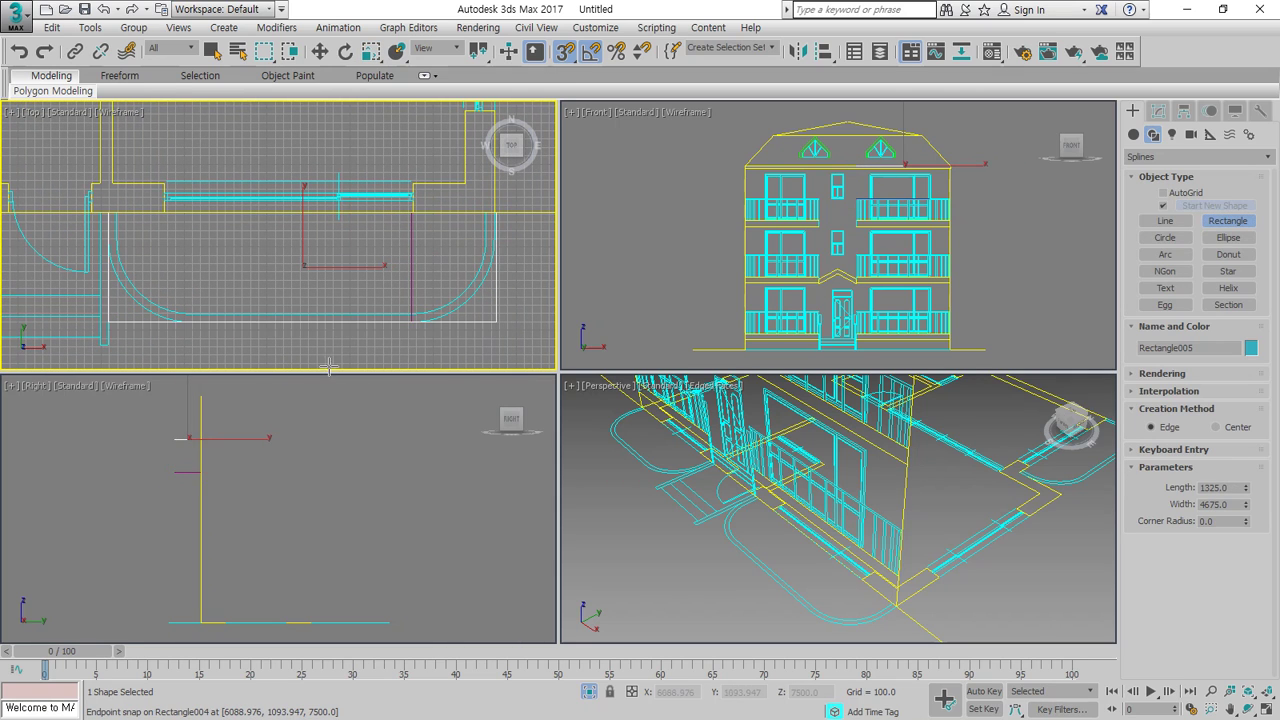
pyautogui.press('r')
pyautogui.click(413, 292)
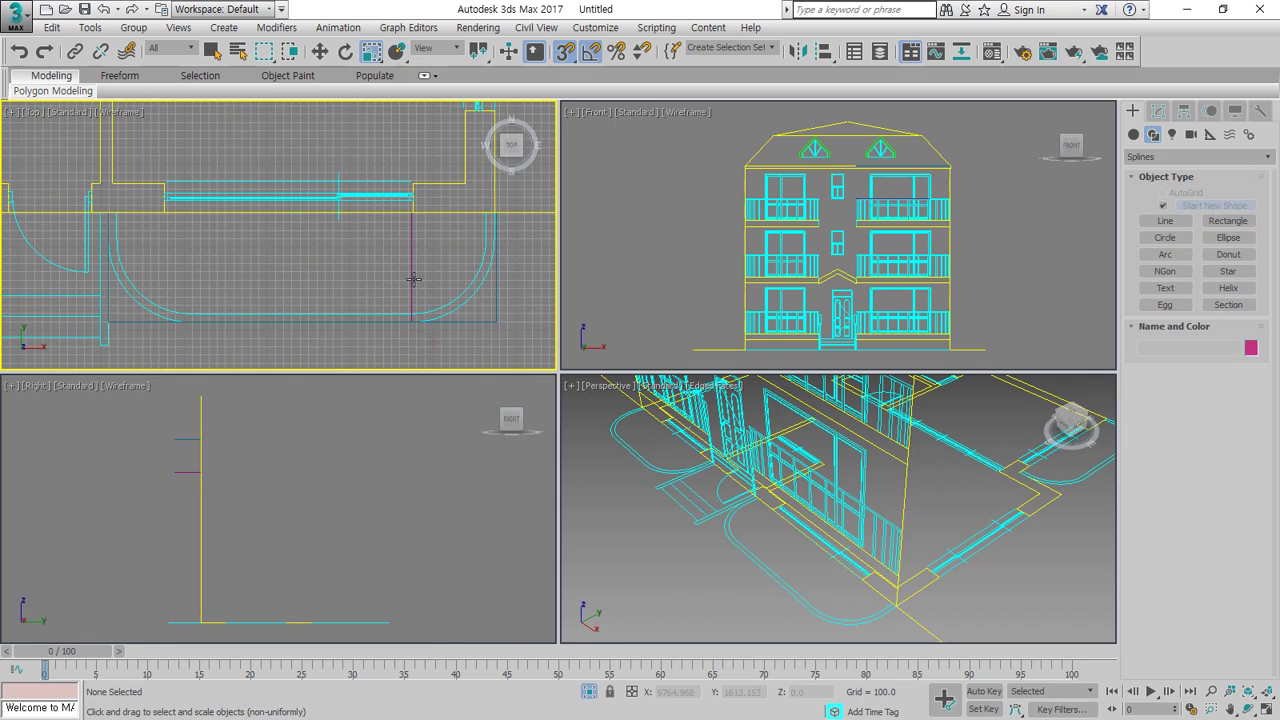
pyautogui.click(476, 254)
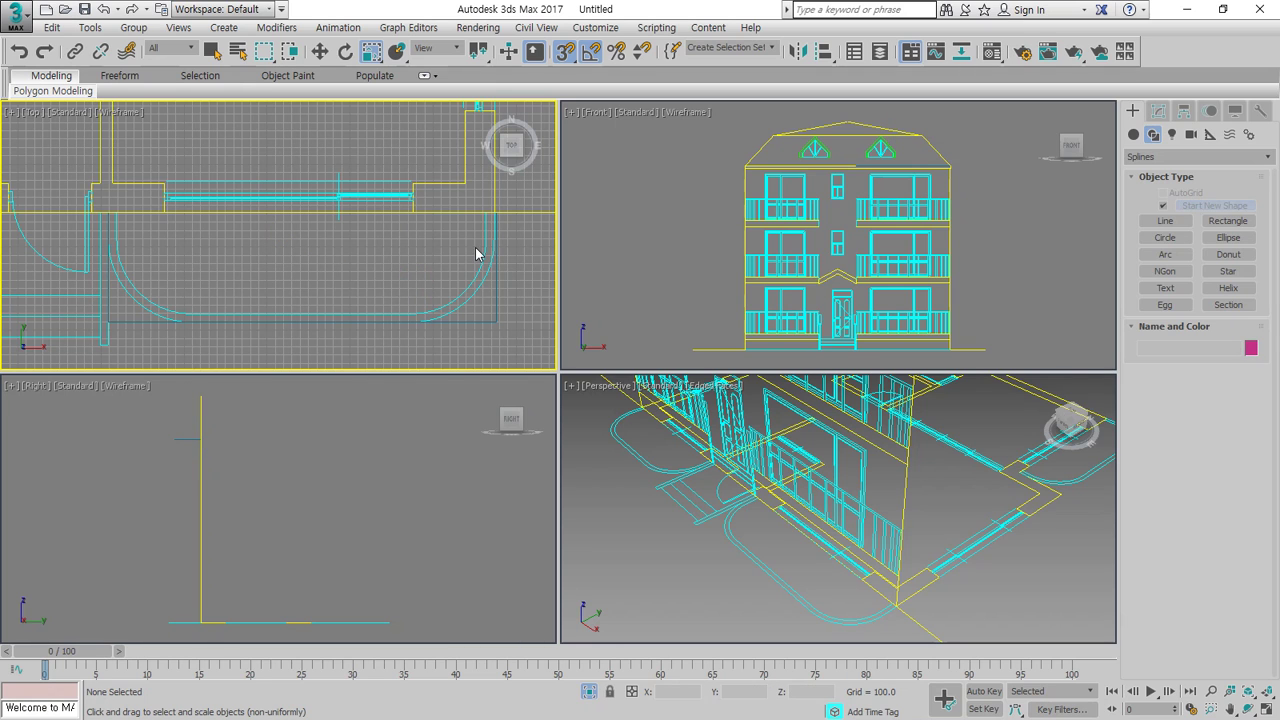
# Maximize the Perspective view around the upper floor of the house and select the new balcony rectangle there
pyautogui.click(490, 316)
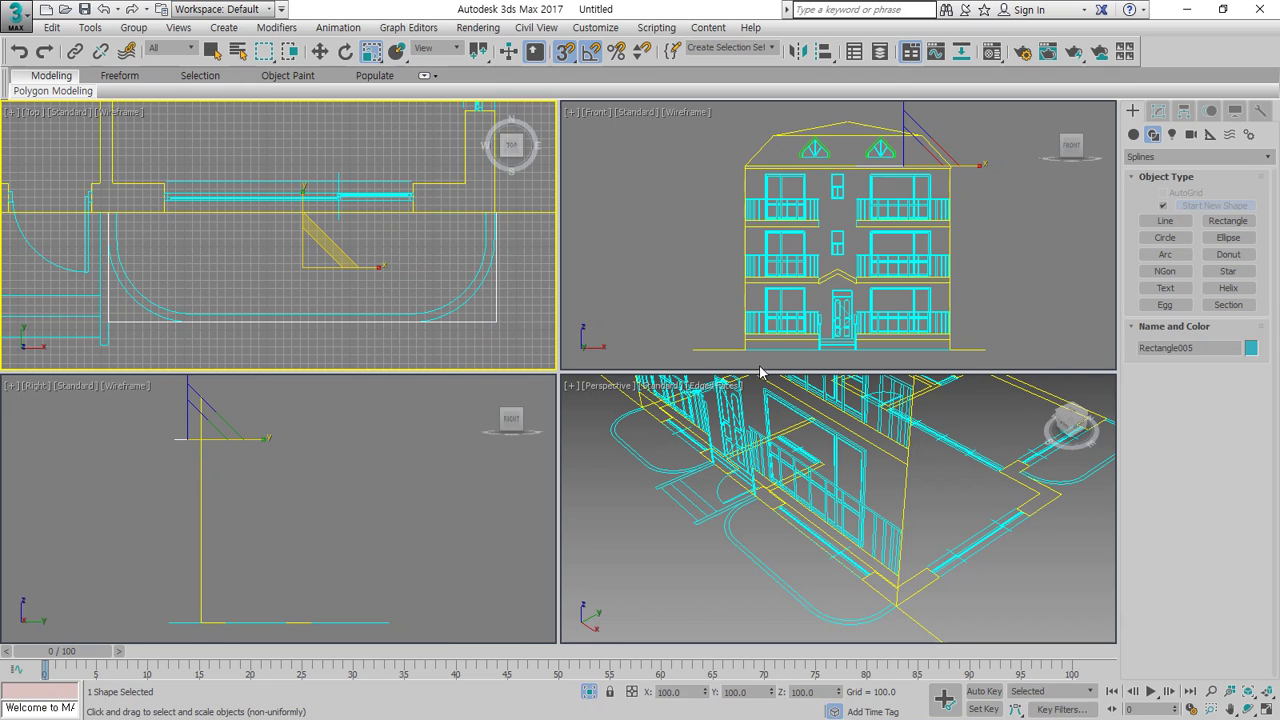
pyautogui.scroll(-8, 878, 436)
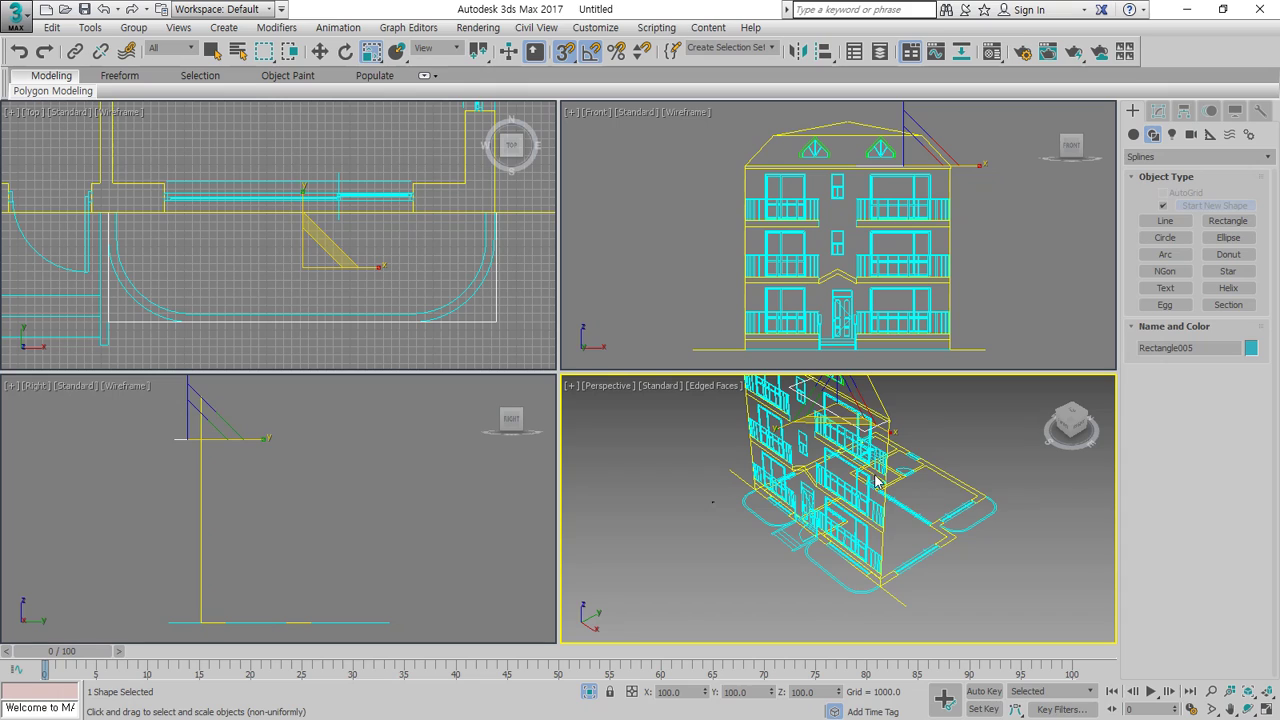
pyautogui.moveTo(878, 436); pyautogui.dragTo(882, 490, button='middle')
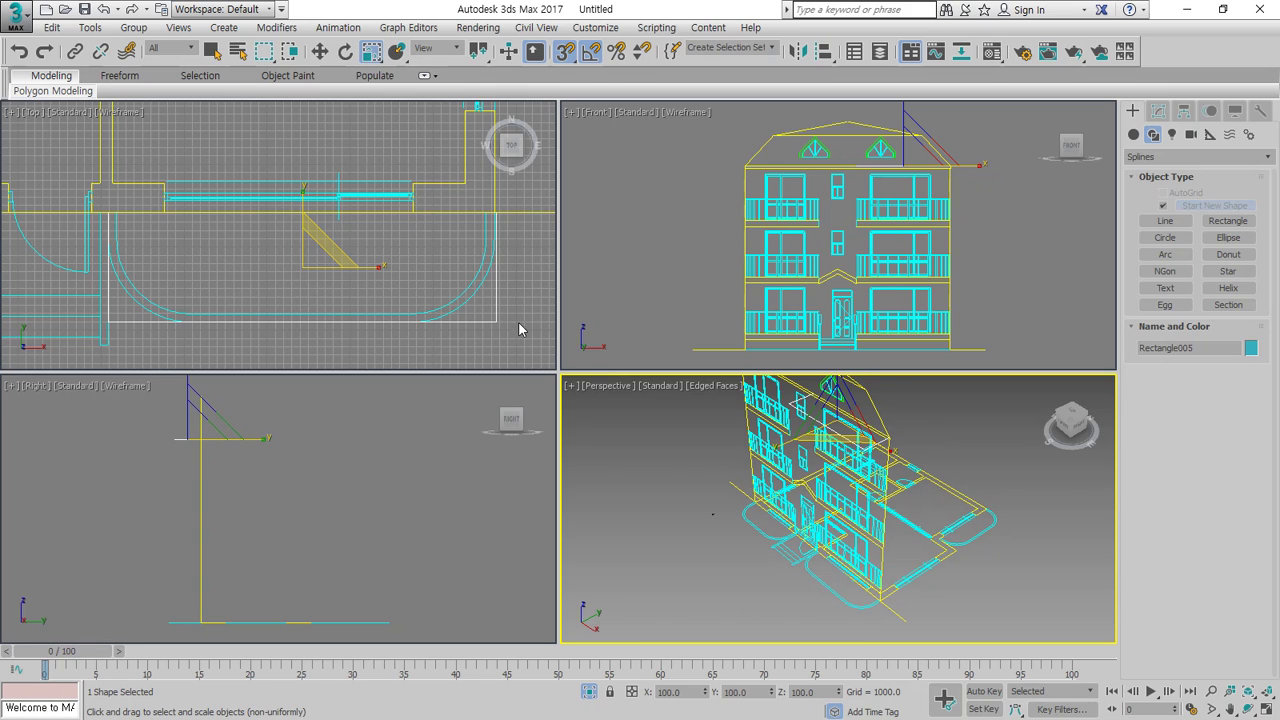
pyautogui.moveTo(947, 168); pyautogui.dragTo(938, 147, button='middle')
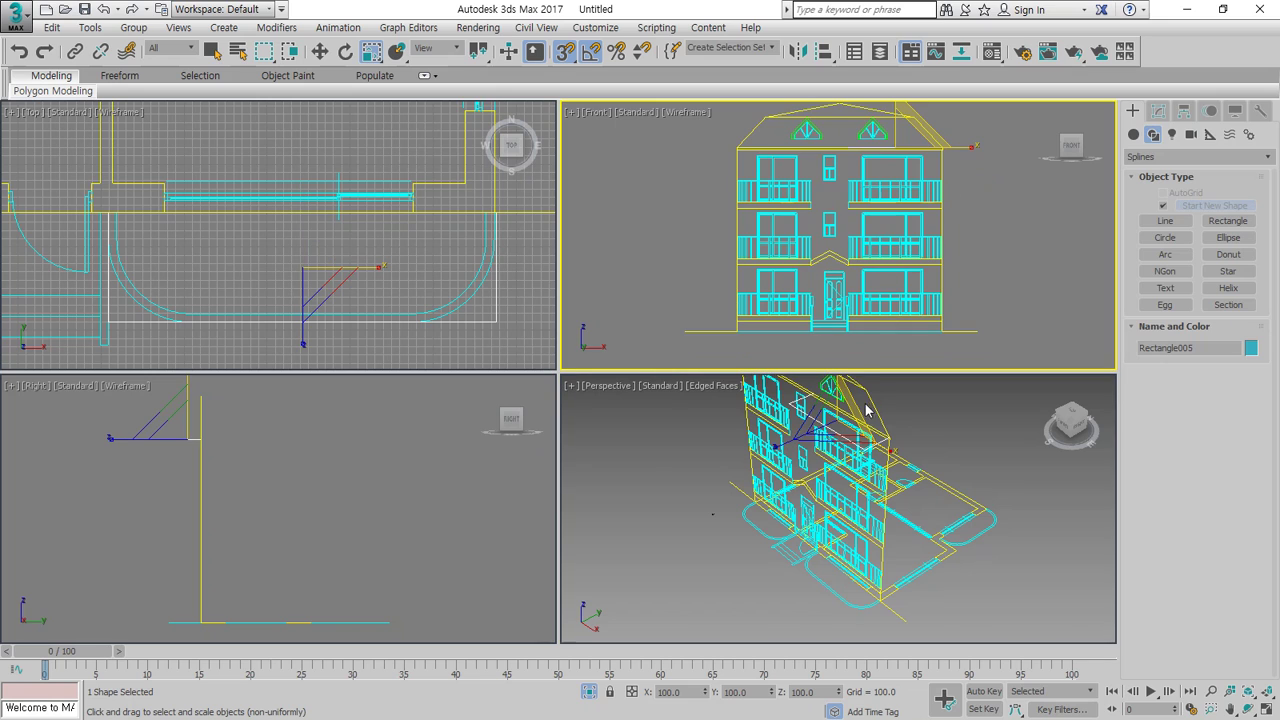
pyautogui.scroll(3, 869, 442)
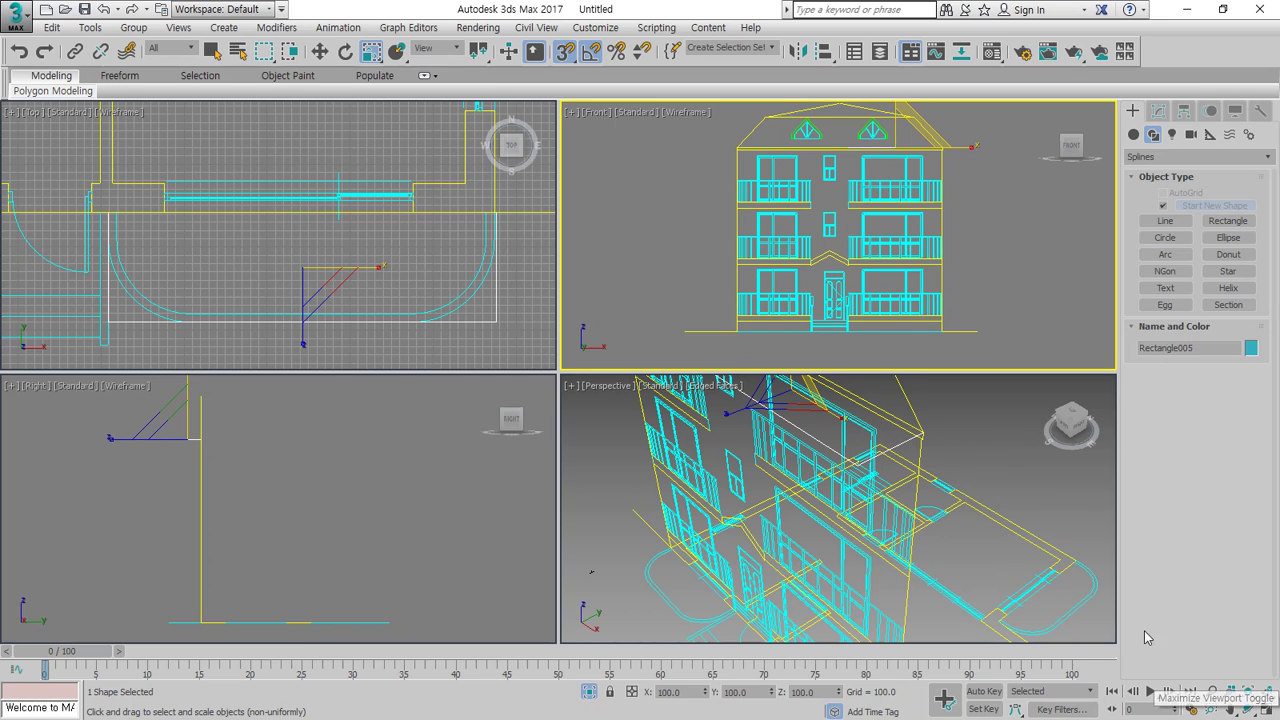
pyautogui.click(1040, 545)
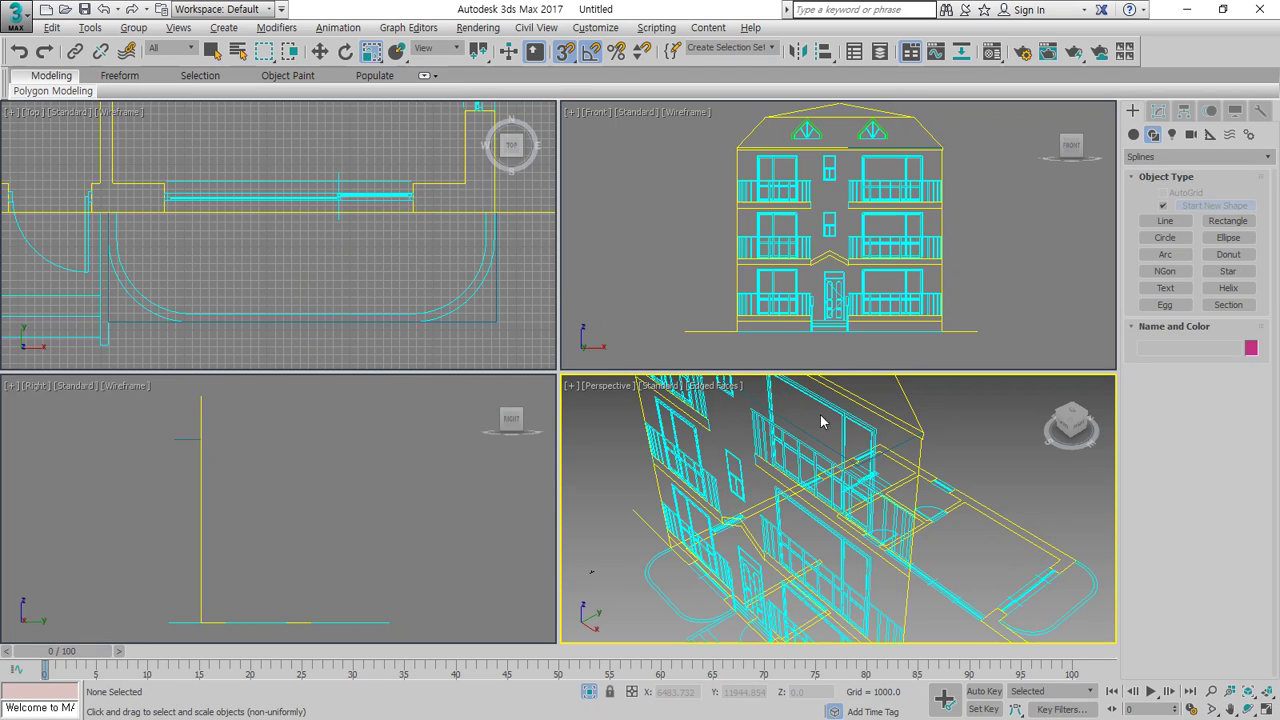
pyautogui.hotkey('alt', 'w')
pyautogui.click(693, 248)
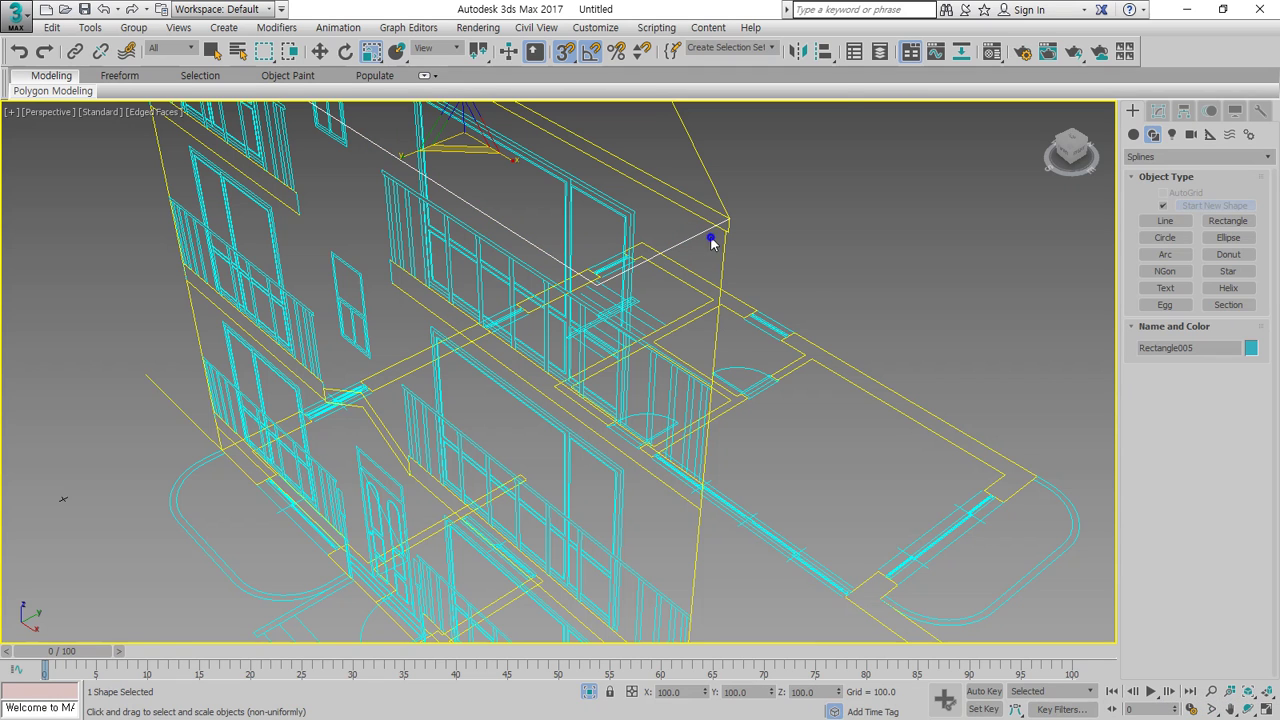
# Move the balcony rectangle down to ground level, snapping its wall-side corner onto the building corner of the floor plan
pyautogui.rightClick(711, 245)
pyautogui.click(732, 257)
pyautogui.scroll(4, 722, 224)
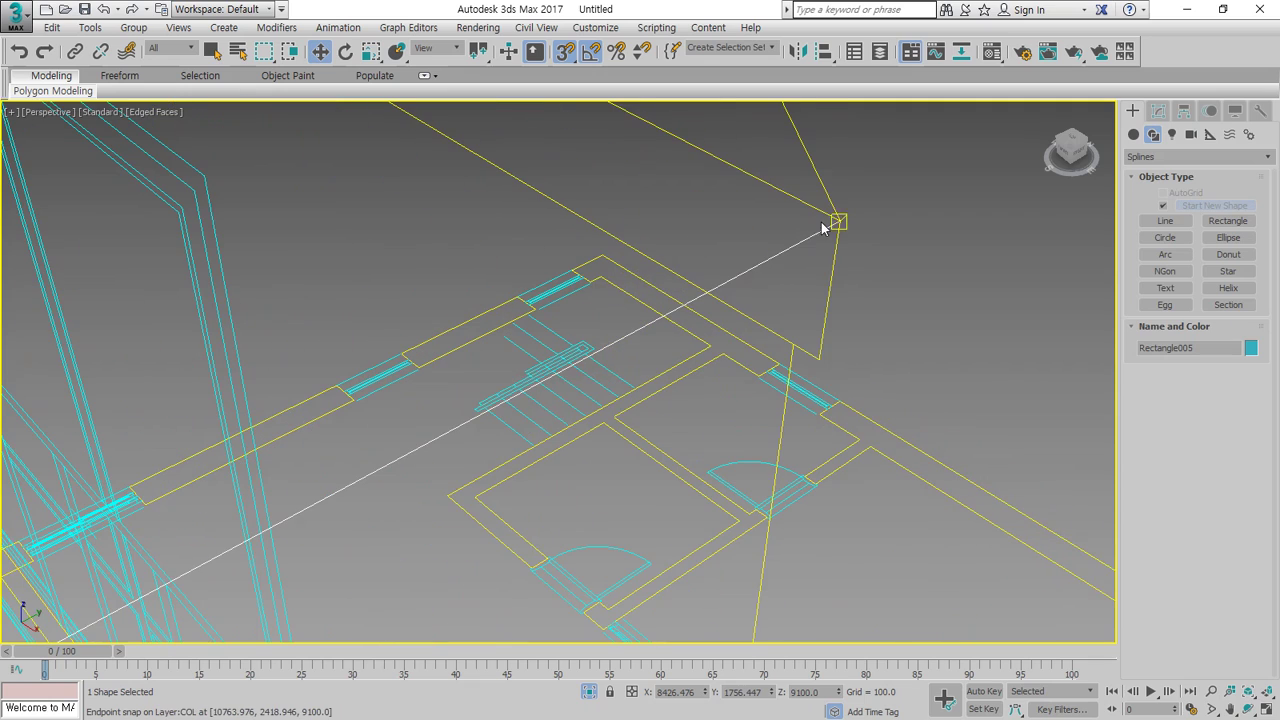
pyautogui.moveTo(817, 250); pyautogui.dragTo(727, 570)
pyautogui.scroll(-8, 727, 570)
pyautogui.scroll(6, 742, 514)
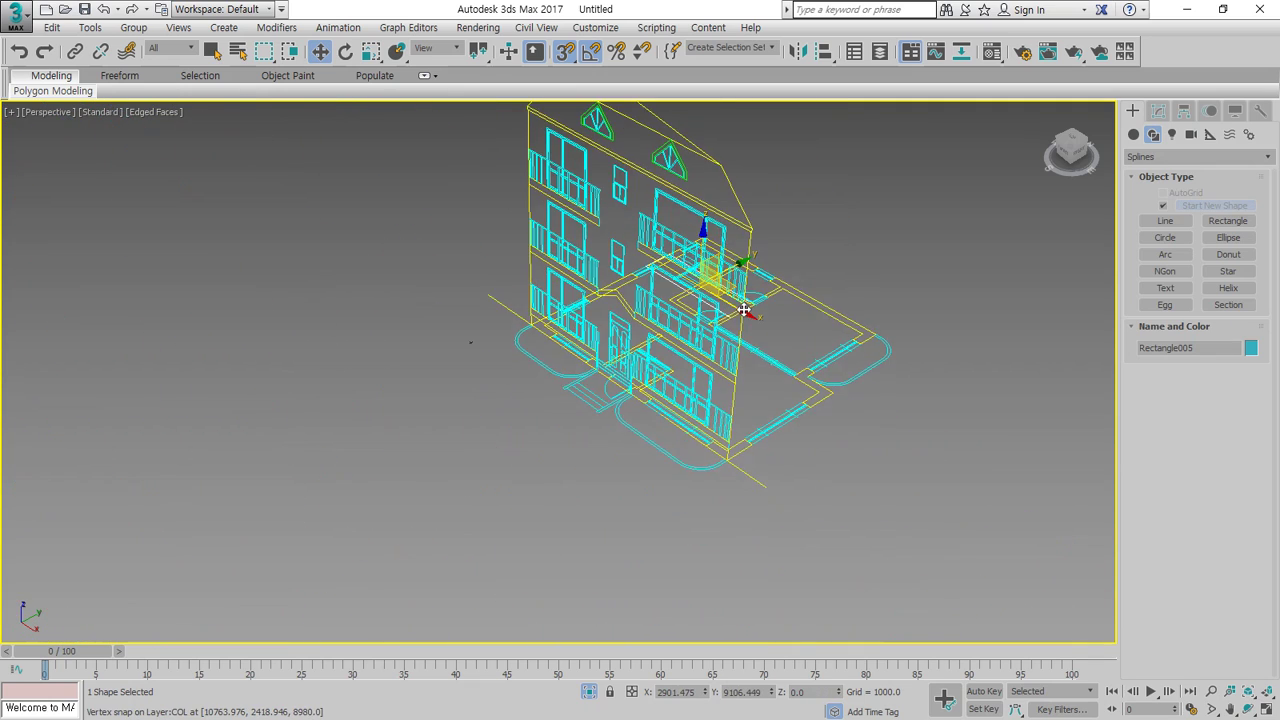
pyautogui.moveTo(744, 337); pyautogui.dragTo(258, 597)
pyautogui.moveTo(330, 545); pyautogui.dragTo(455, 340, button='middle')
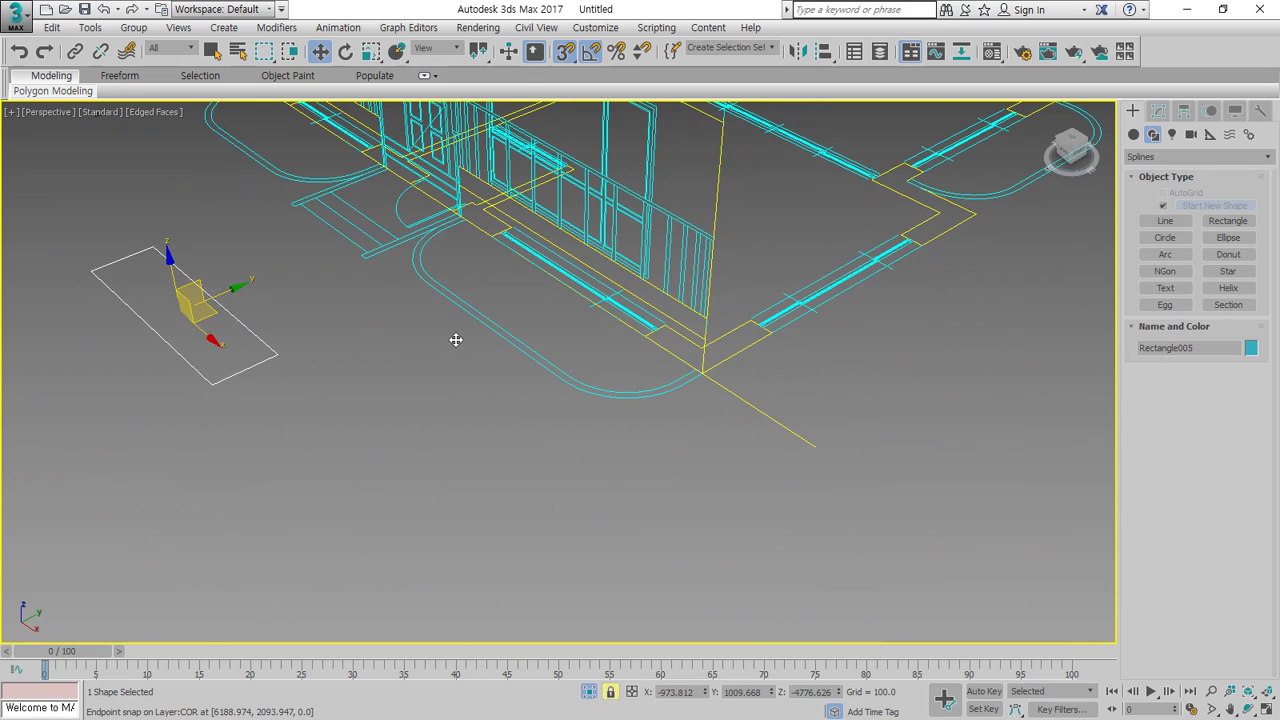
pyautogui.moveTo(277, 351); pyautogui.dragTo(708, 368)
pyautogui.scroll(6, 397, 237)
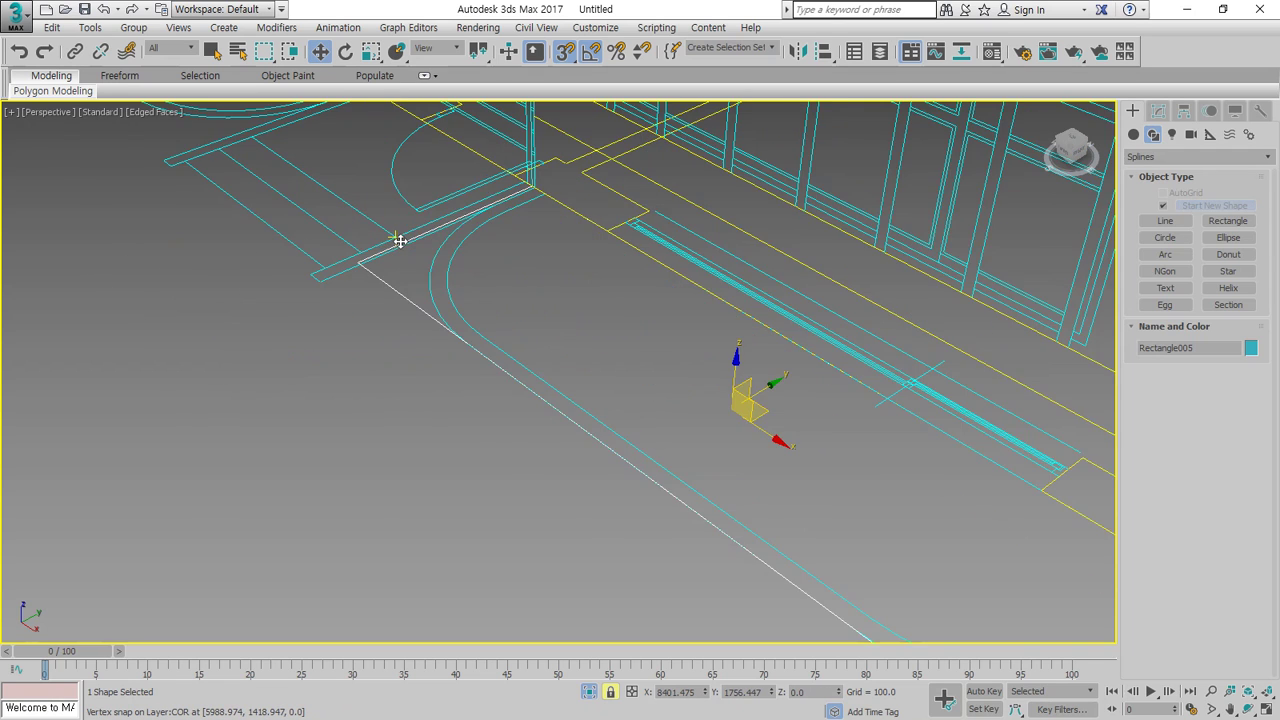
# Add an Edit Spline modifier to the balcony rectangle and enter vertex editing
pyautogui.click(1158, 111)
pyautogui.click(1180, 158)
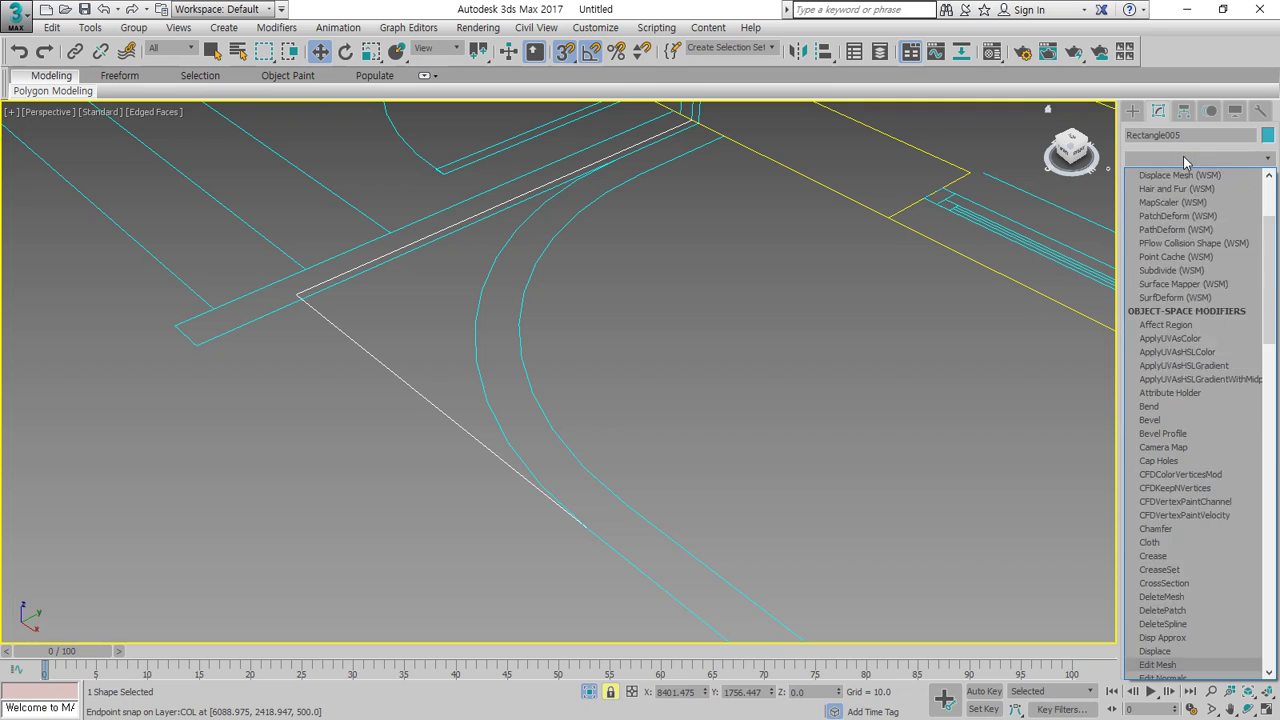
pyautogui.press('e')
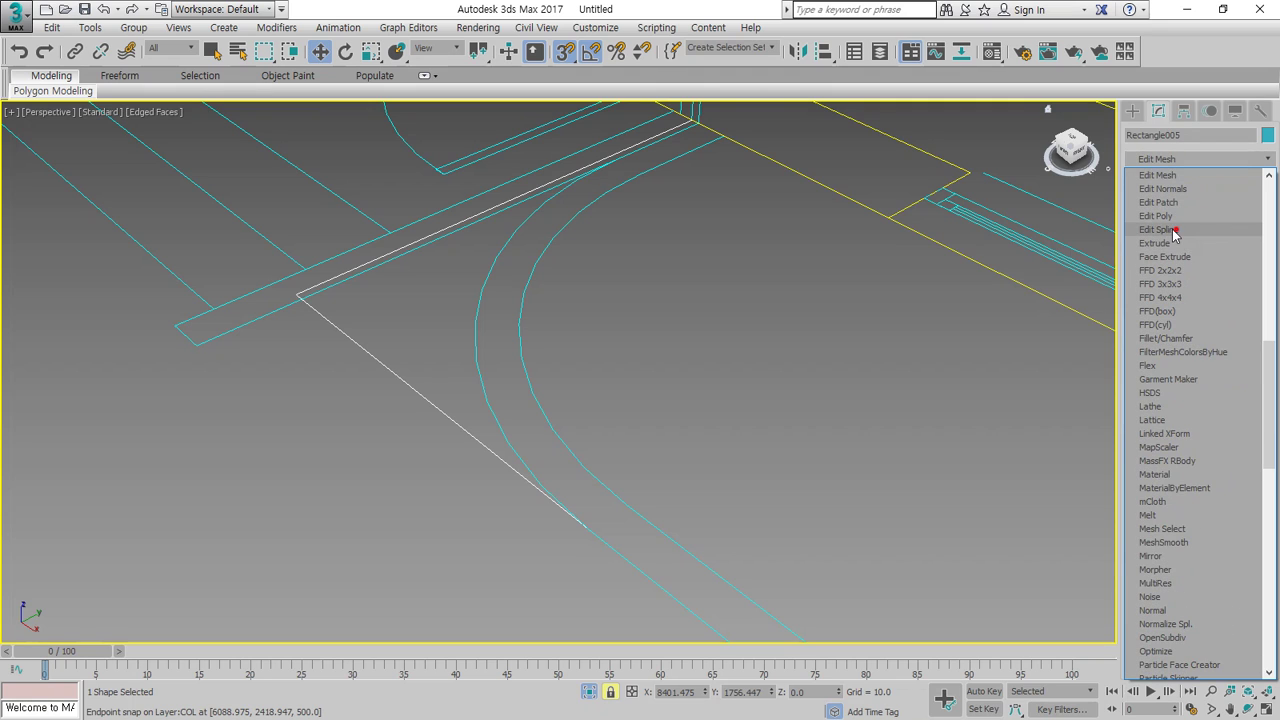
pyautogui.click(1176, 229)
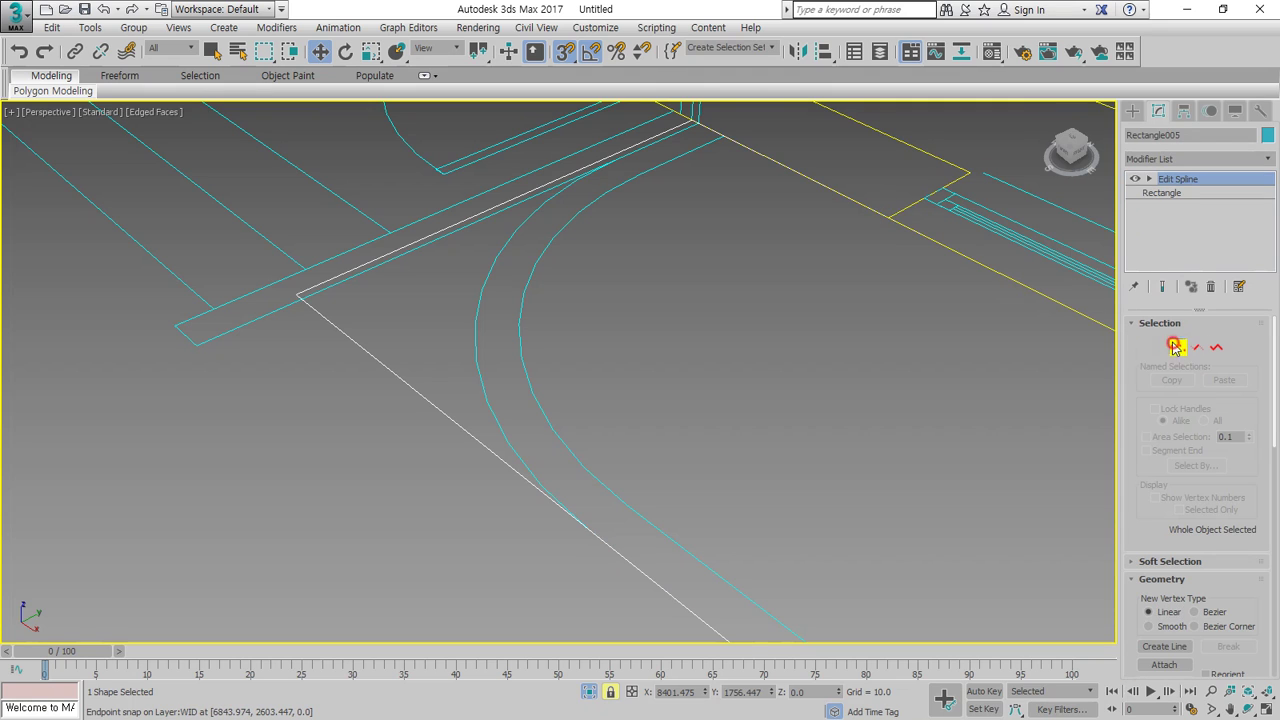
pyautogui.click(1178, 347)
# Select the two vertices at the rectangle's entrance-side end and snap them to where the balcony's outer outline meets the wall
pyautogui.press('s')
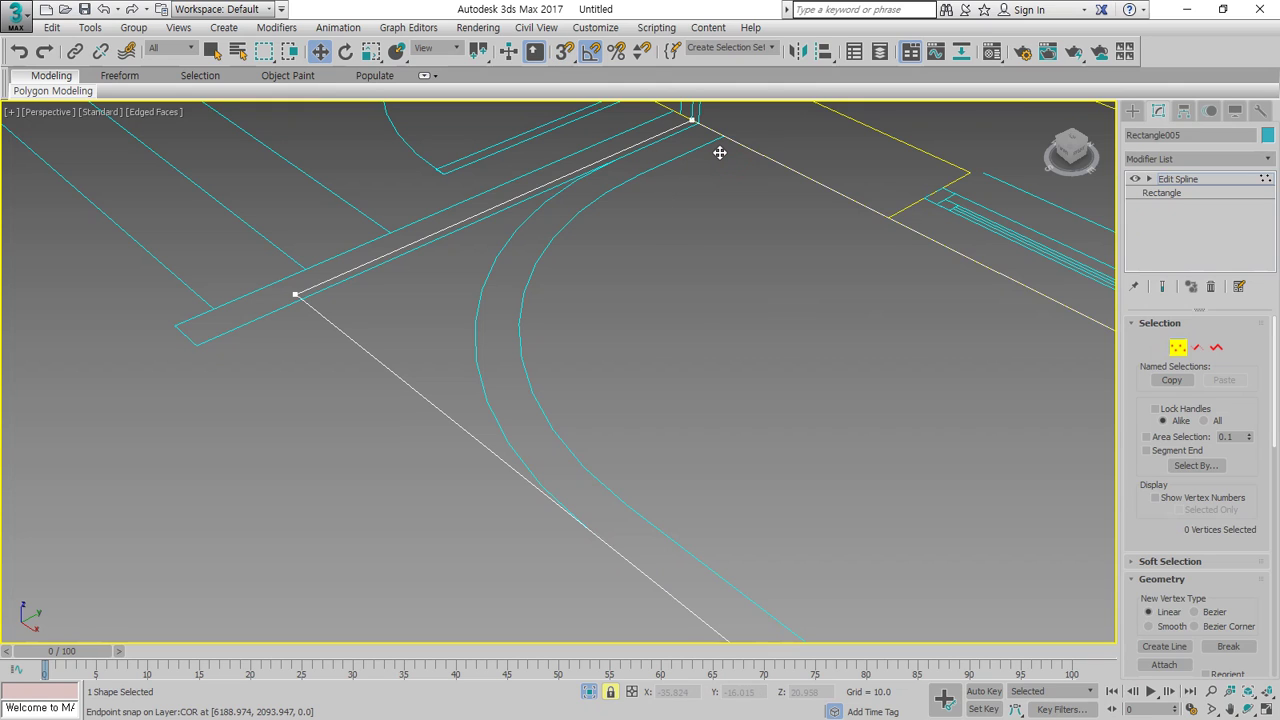
pyautogui.moveTo(668, 112); pyautogui.dragTo(670, 112)
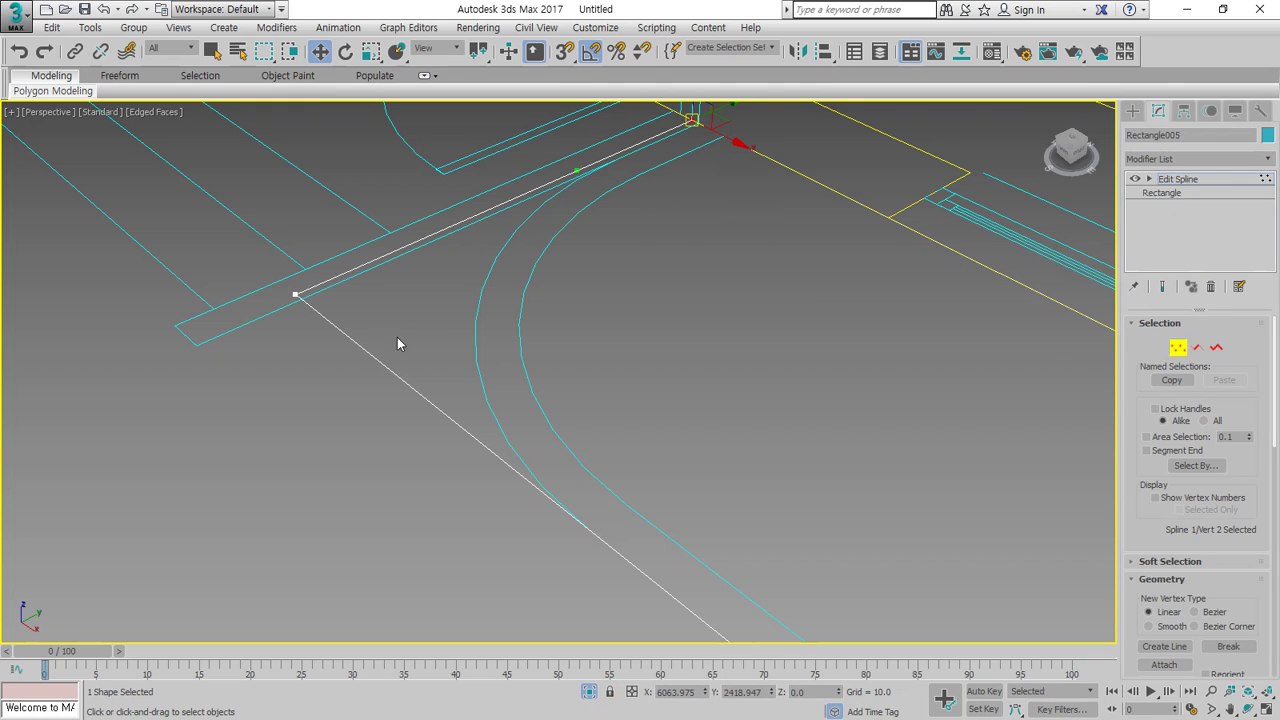
pyautogui.keyDown('ctrl'); pyautogui.moveTo(338, 299); pyautogui.dragTo(237, 261); pyautogui.keyUp('ctrl')
pyautogui.scroll(-4, 914, 294)
pyautogui.moveTo(914, 296); pyautogui.dragTo(686, 412, button='middle')
pyautogui.scroll(8, 686, 412)
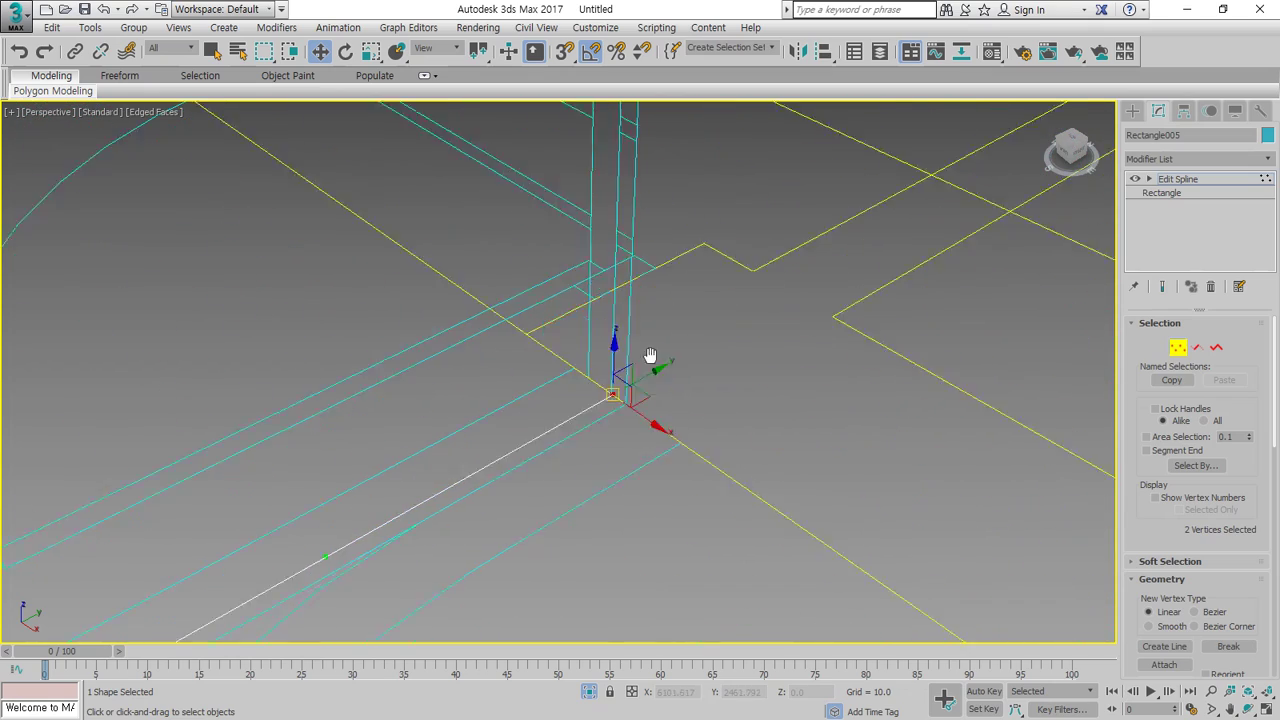
pyautogui.moveTo(593, 297)
pyautogui.mouseDown()
pyautogui.moveTo(614, 317)
pyautogui.moveTo(606, 331)
pyautogui.moveTo(605, 305)
pyautogui.moveTo(574, 289)
pyautogui.moveTo(563, 309)
pyautogui.moveTo(578, 284)
pyautogui.moveTo(610, 310)
pyautogui.mouseUp()
pyautogui.press('s')
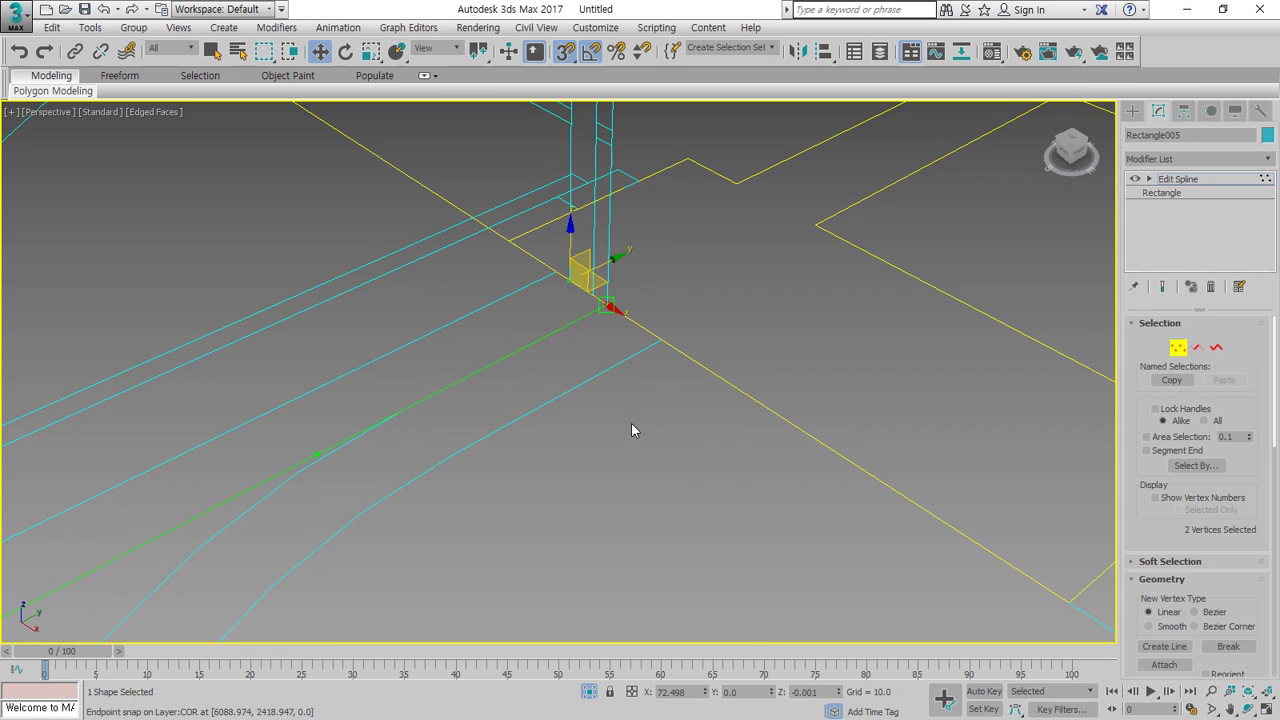
pyautogui.click(633, 427)
# Fillet the two outer corner vertices of the balcony shape with a value of 1000
pyautogui.scroll(-5, 670, 450)
pyautogui.keyDown('alt'); pyautogui.moveTo(583, 307); pyautogui.dragTo(690, 434, button='middle'); pyautogui.keyUp('alt')
pyautogui.moveTo(625, 394); pyautogui.dragTo(669, 438, button='middle')
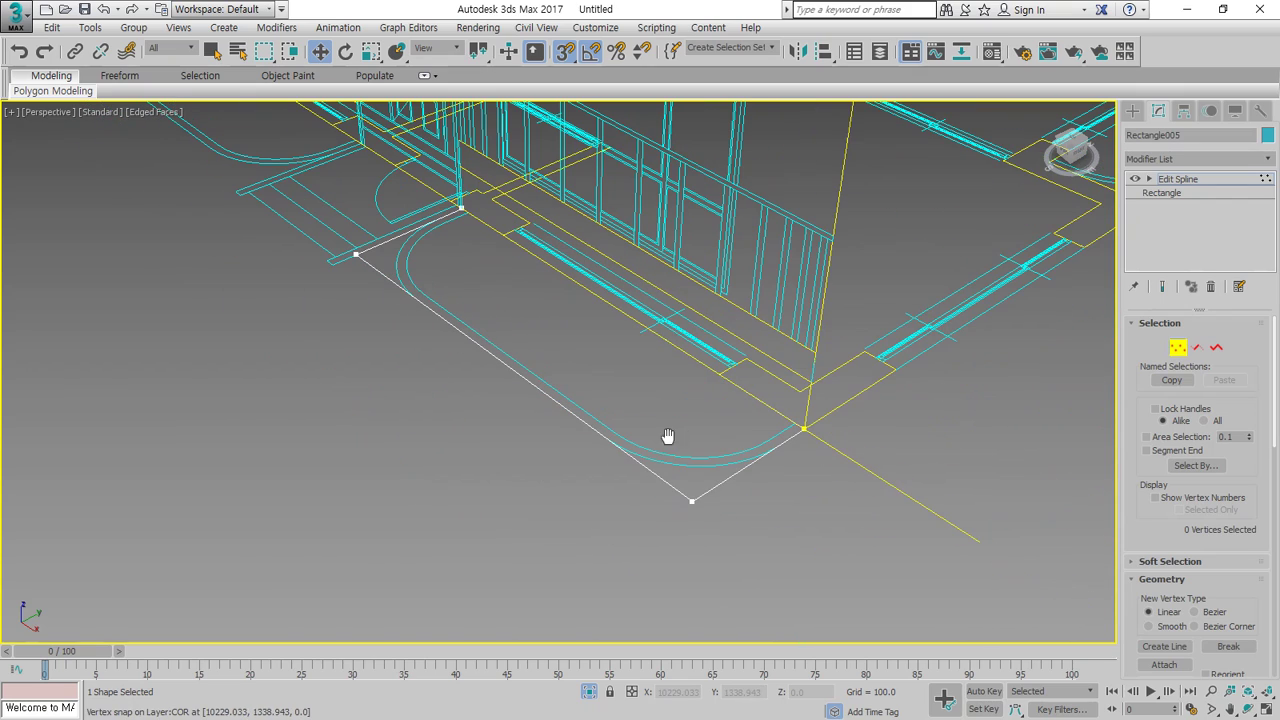
pyautogui.moveTo(665, 497); pyautogui.dragTo(664, 496)
pyautogui.keyDown('ctrl'); pyautogui.moveTo(375, 296); pyautogui.dragTo(200, 248); pyautogui.keyUp('ctrl')
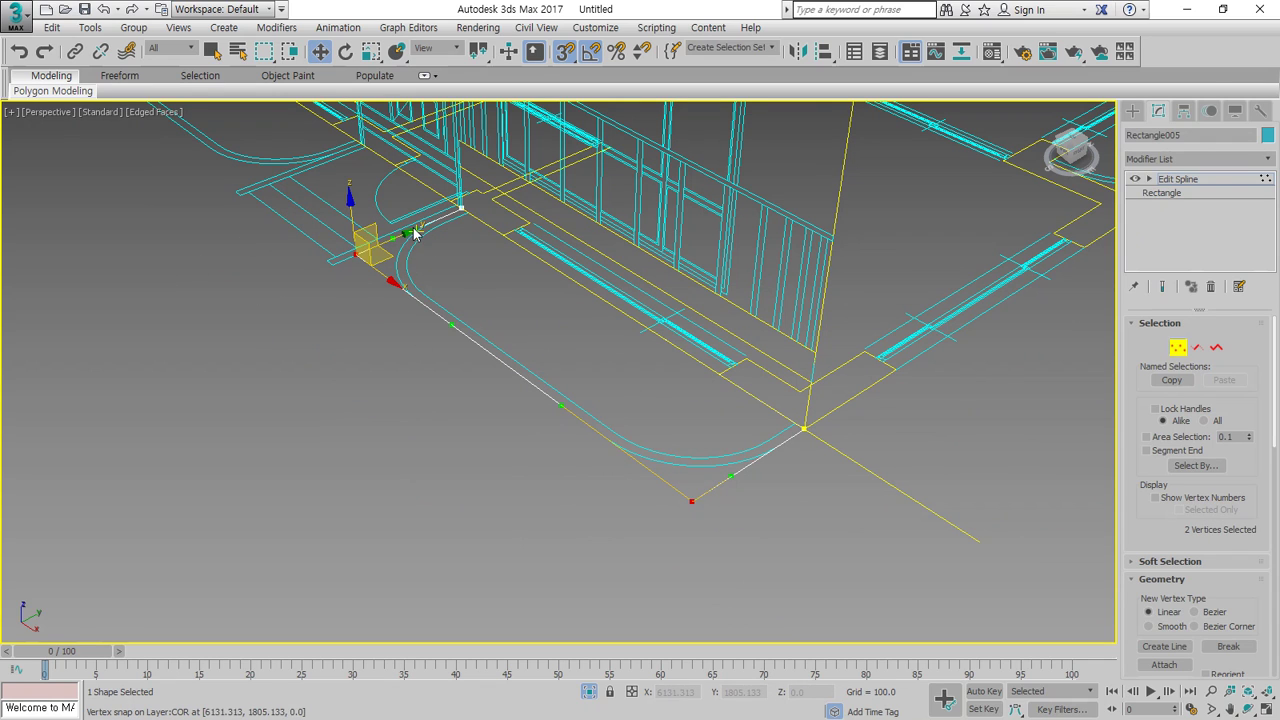
pyautogui.scroll(-5, 1248, 430)
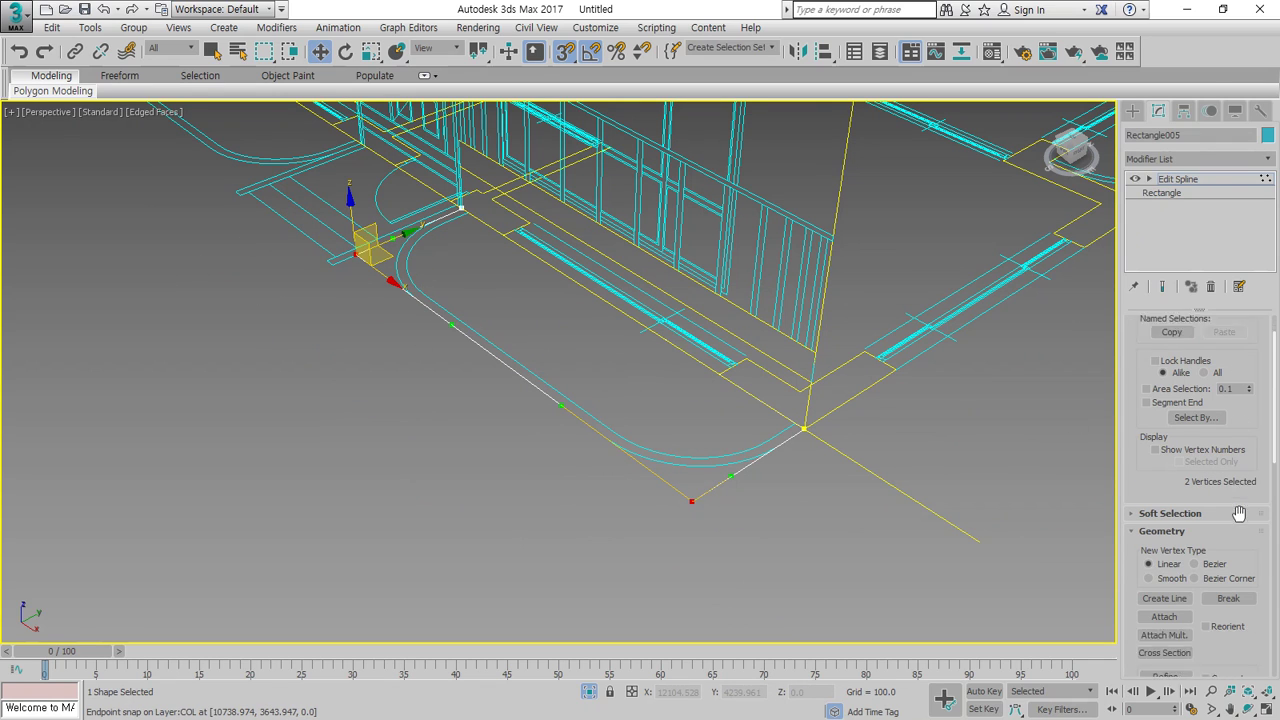
pyautogui.scroll(-2, 1240, 516)
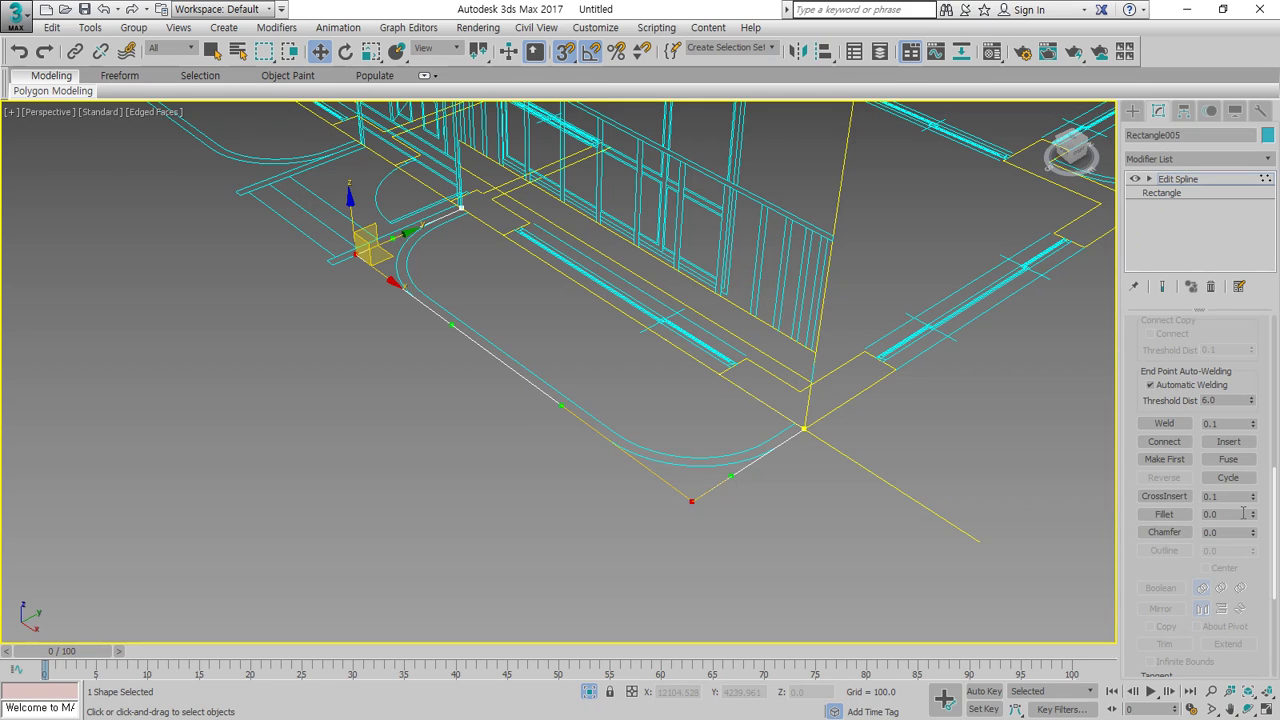
pyautogui.click(1230, 514)
pyautogui.write('1000')
pyautogui.press('Return')
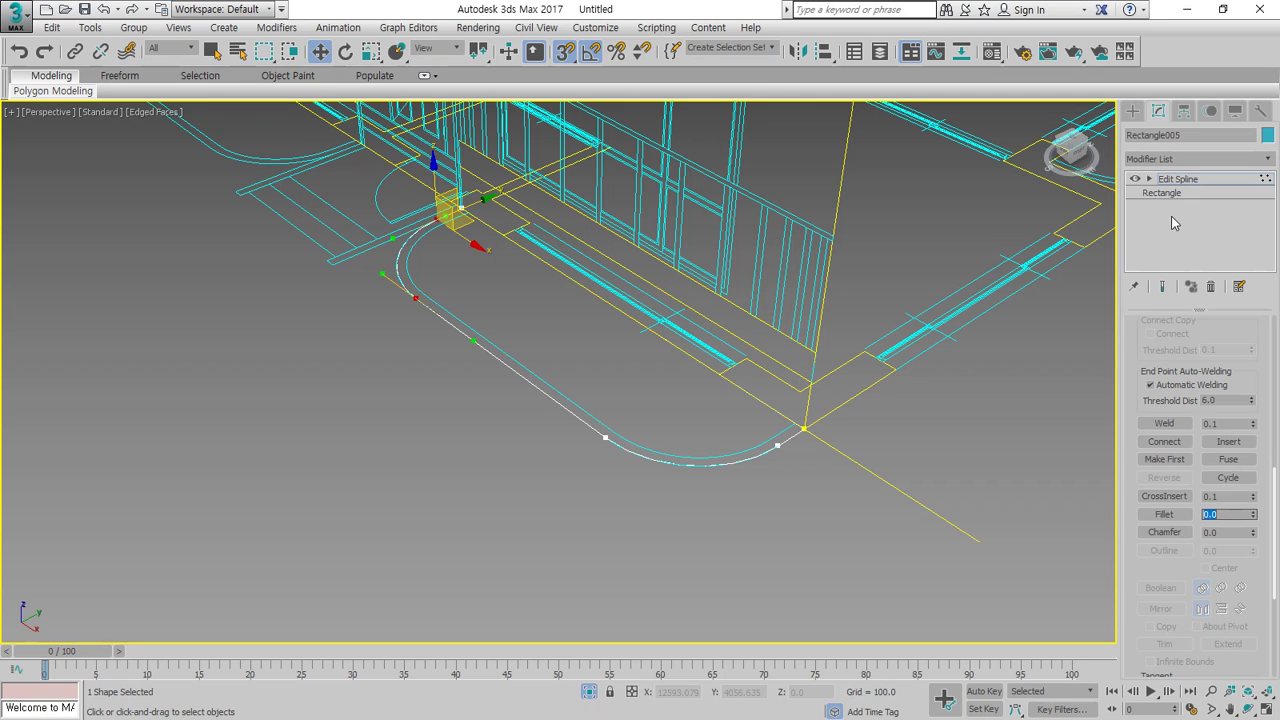
# Delete the segment of the balcony shape that runs along the house wall
pyautogui.click(663, 384)
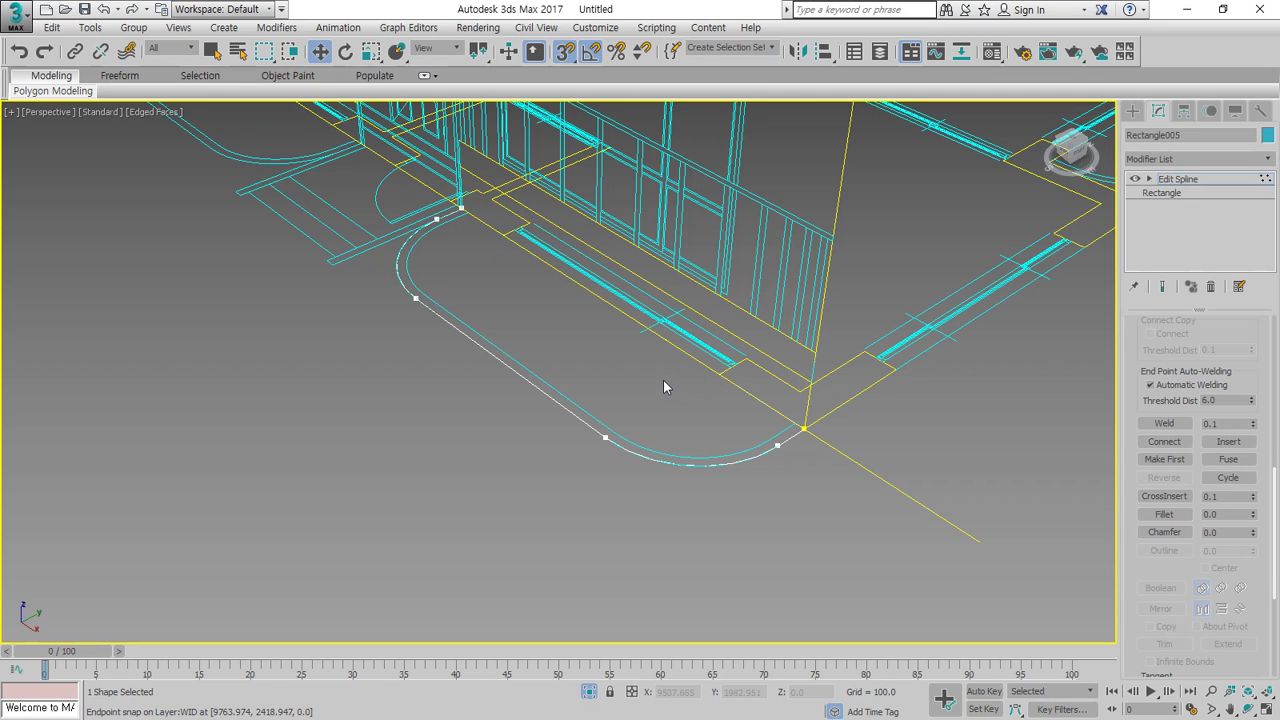
pyautogui.press('2')
pyautogui.click(634, 317)
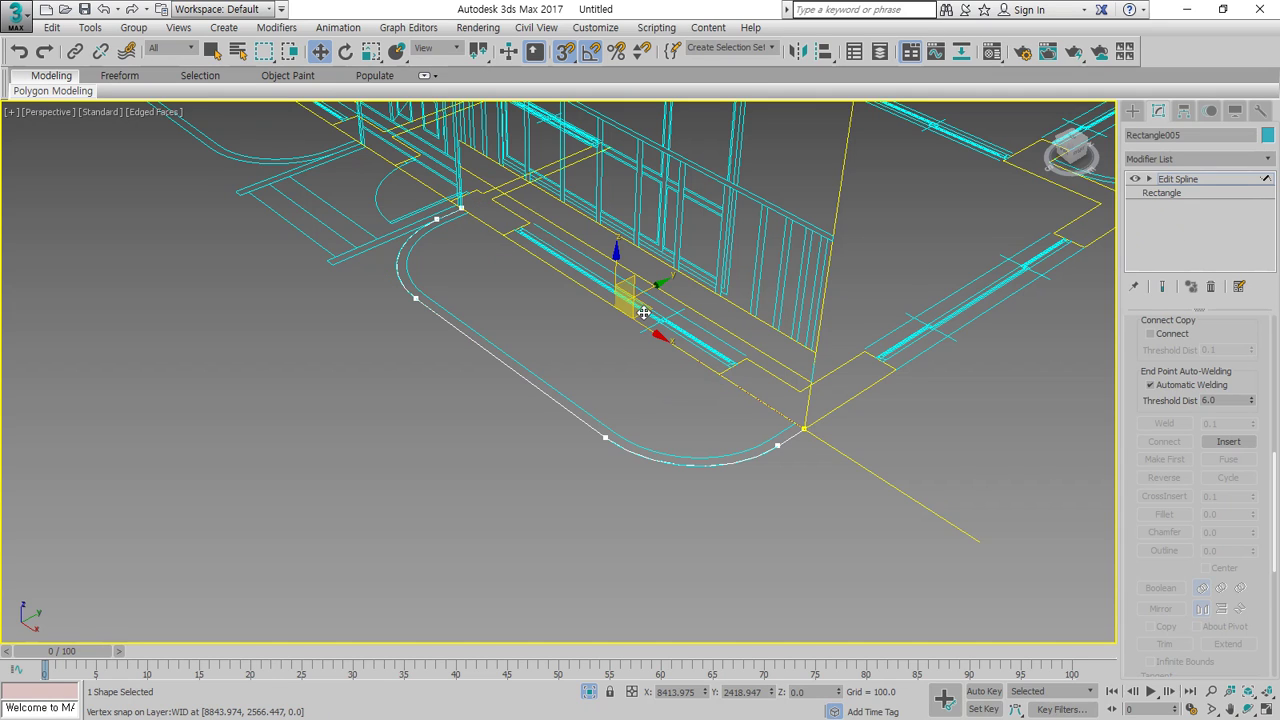
# Outline the balcony spline inward to match the plan's inner balcony line, then leave spline editing
pyautogui.press('3')
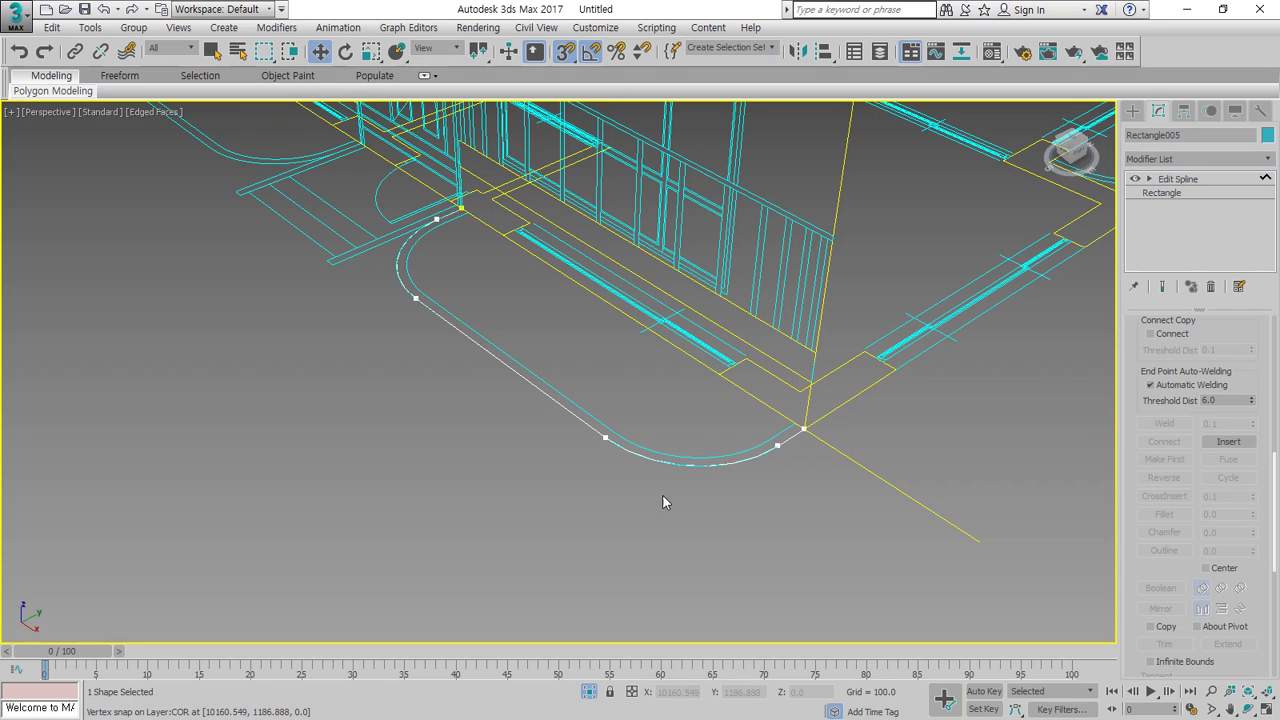
pyautogui.click(652, 460)
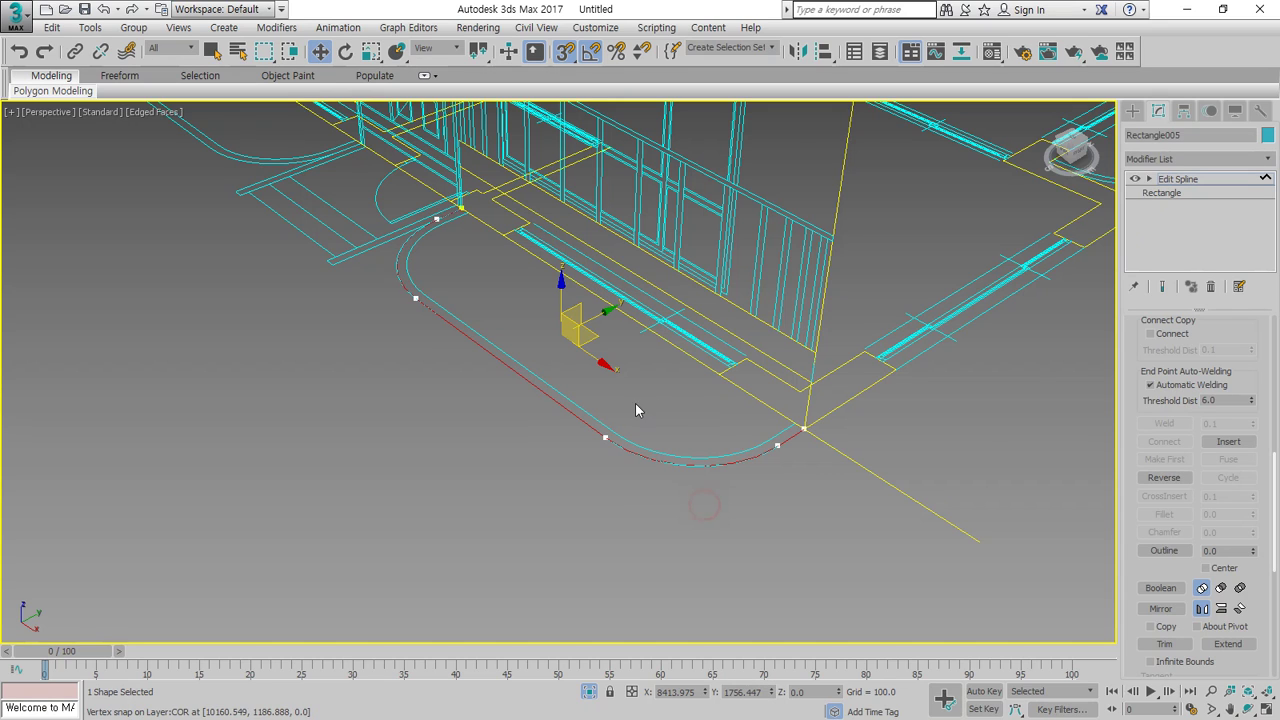
pyautogui.click(1235, 549)
pyautogui.write('10')
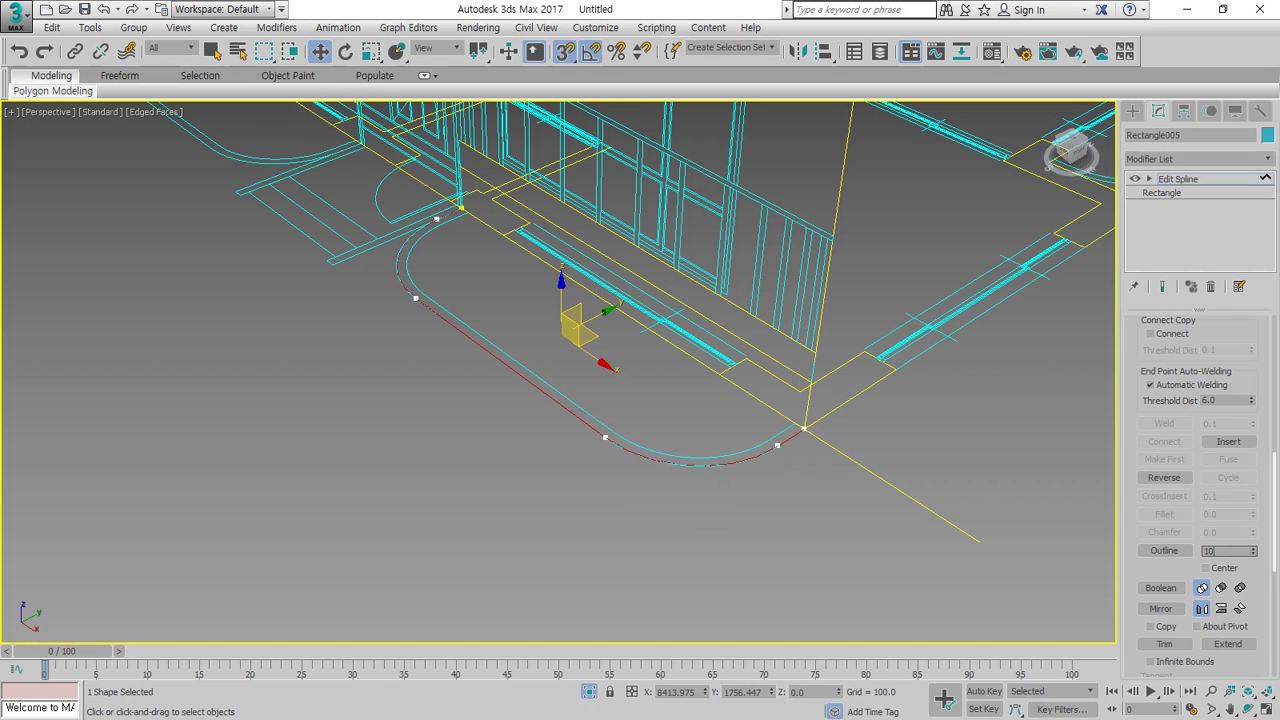
pyautogui.press('Return')
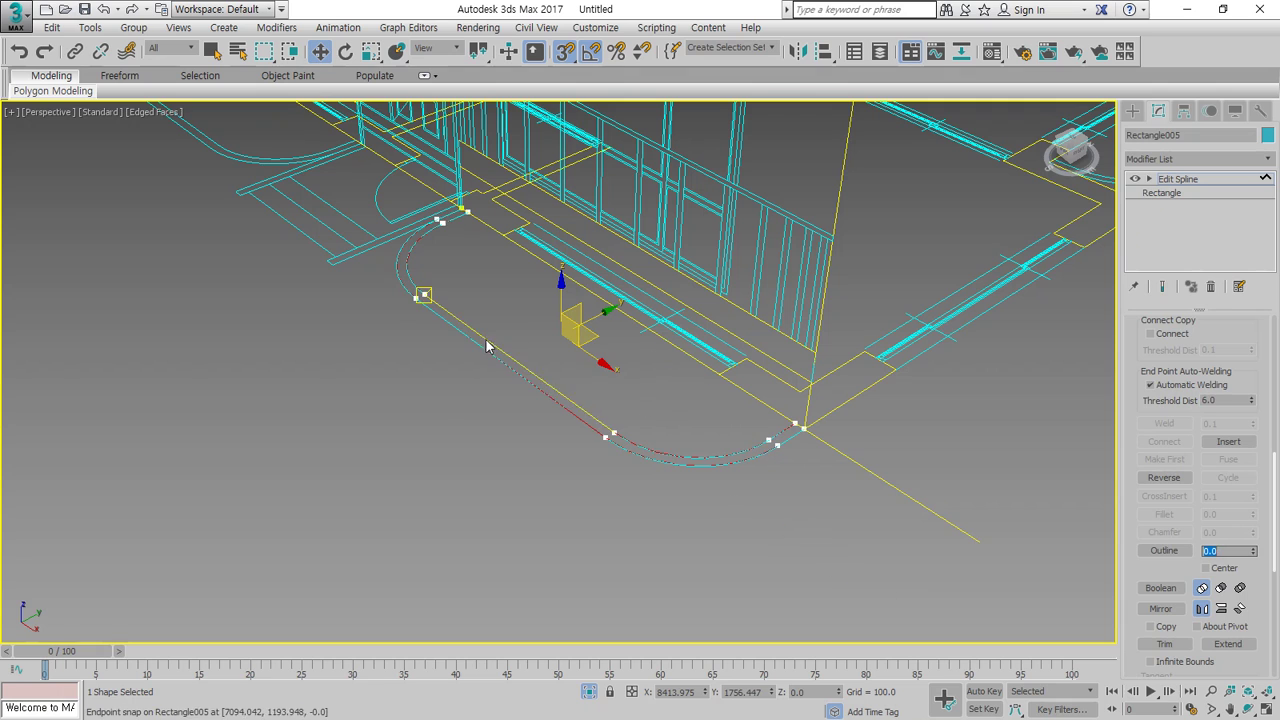
pyautogui.moveTo(520, 432); pyautogui.dragTo(558, 428)
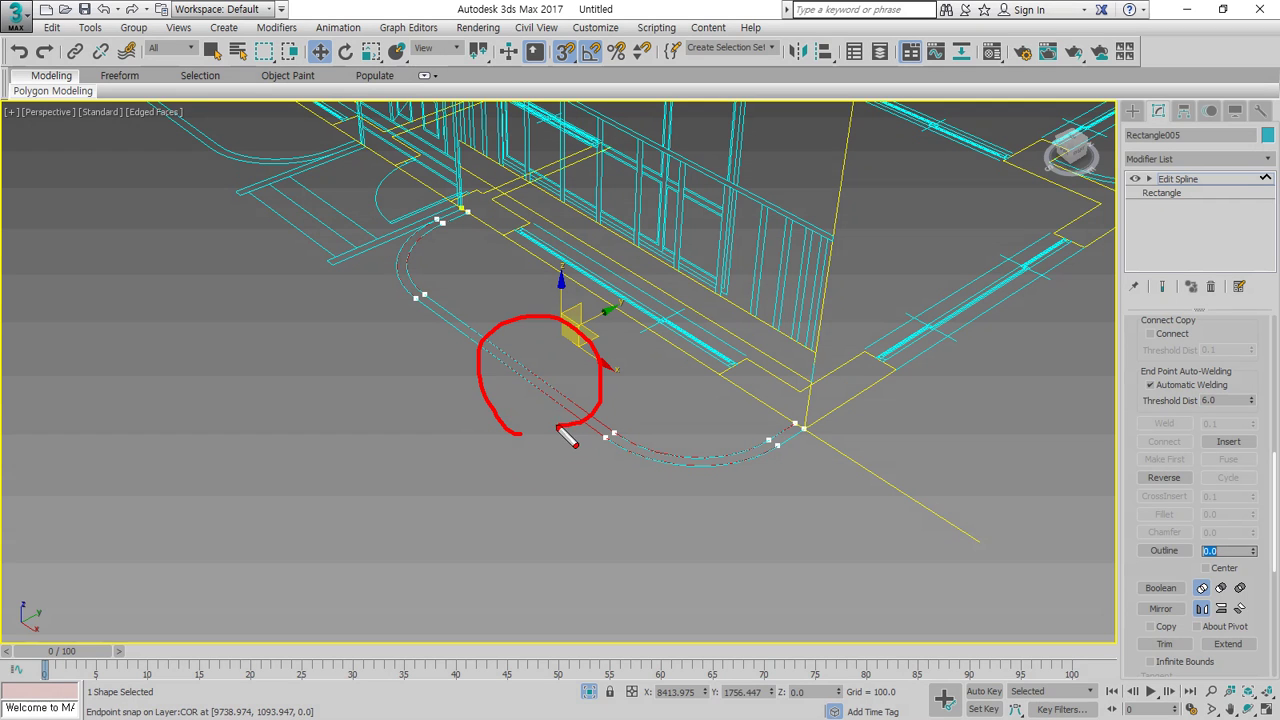
pyautogui.rightClick(614, 392)
pyautogui.click(655, 368)
pyautogui.click(1190, 180)
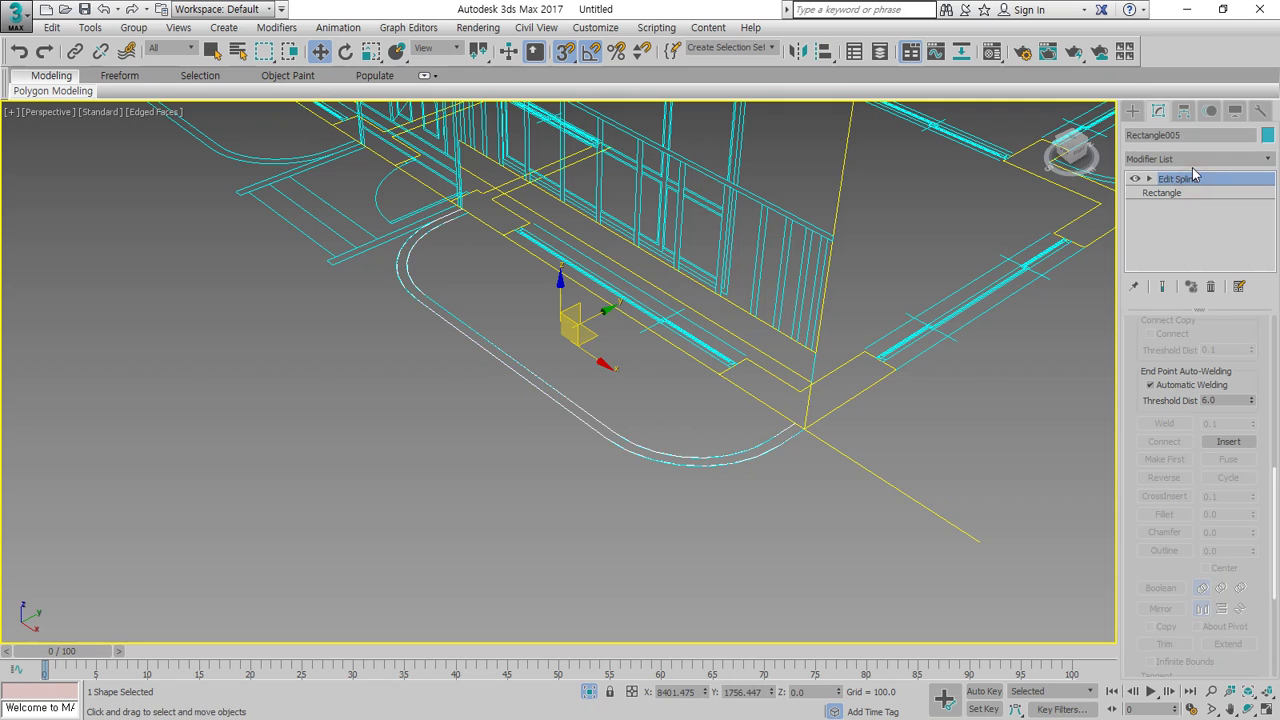
# Add an Edit Poly modifier to the outlined balcony shape
pyautogui.click(1191, 160)
pyautogui.press('e')
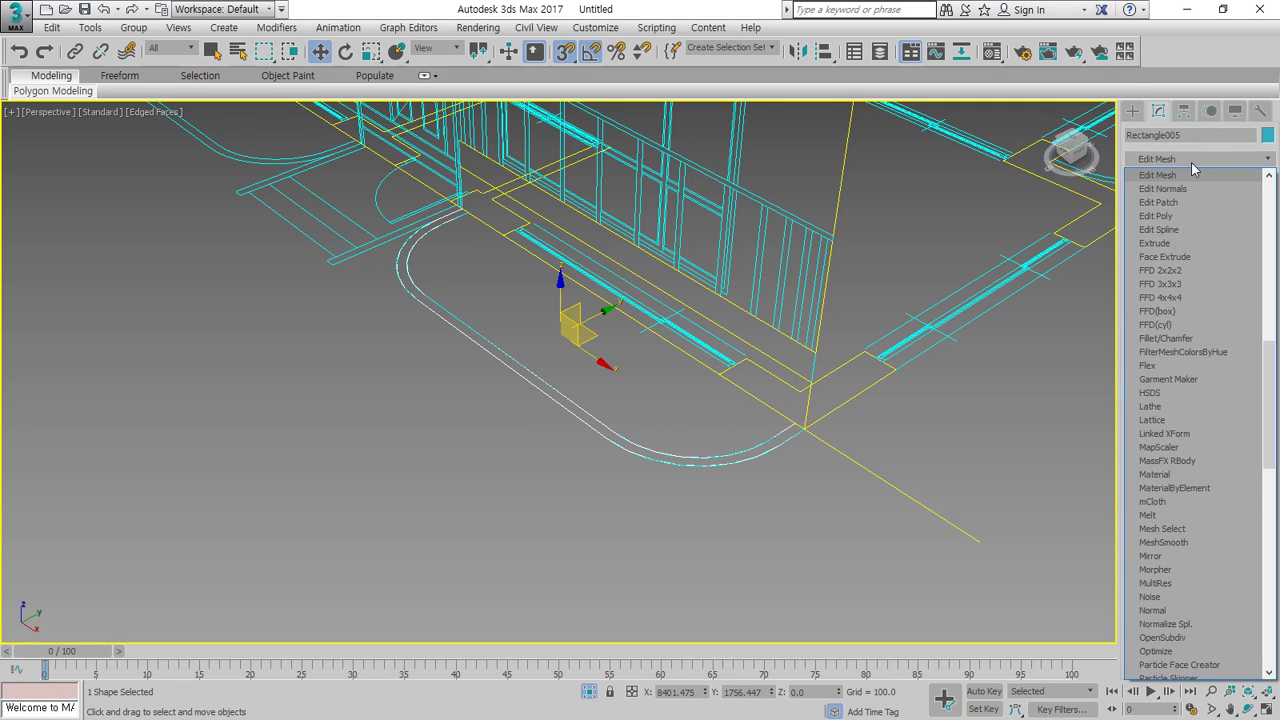
pyautogui.click(1178, 216)
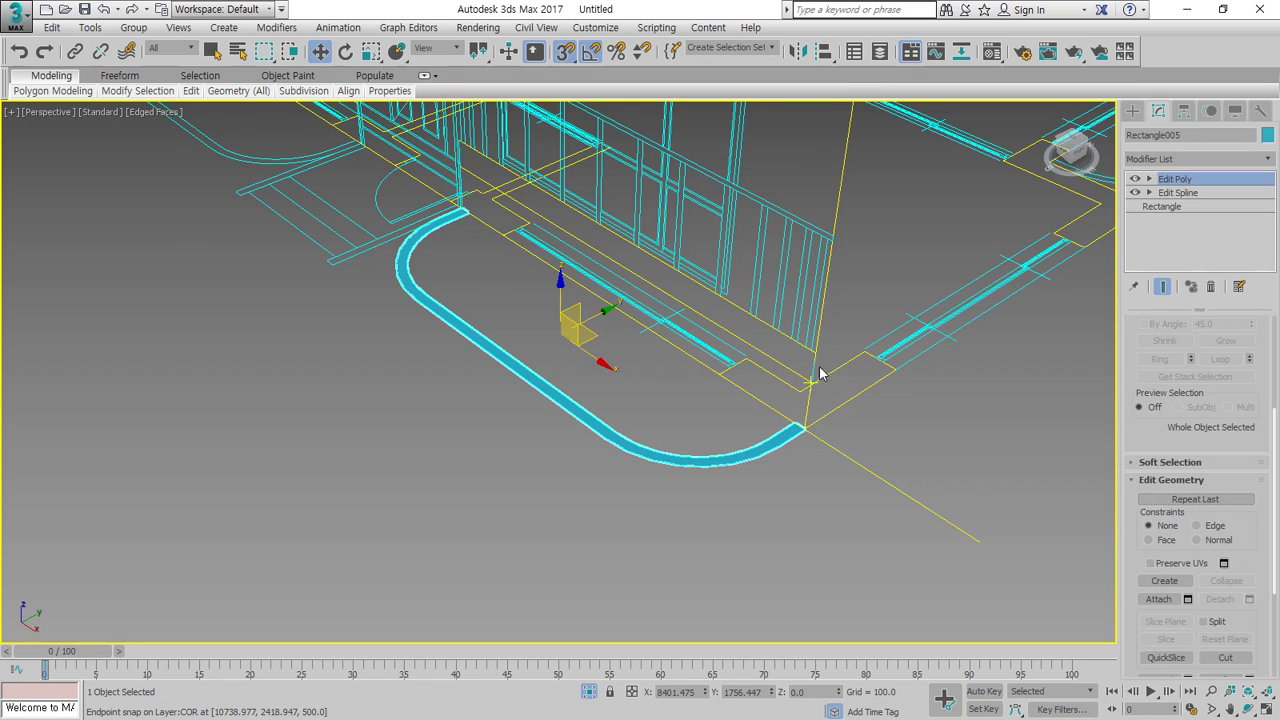
pyautogui.scroll(3, 845, 366)
pyautogui.hotkey('ctrl', 'alt', 'd')
pyautogui.moveTo(796, 390)
pyautogui.mouseDown()
pyautogui.moveTo(772, 401)
pyautogui.moveTo(797, 388)
pyautogui.mouseUp()
pyautogui.moveTo(803, 331)
pyautogui.mouseDown()
pyautogui.moveTo(769, 353)
pyautogui.moveTo(791, 388)
pyautogui.mouseUp()
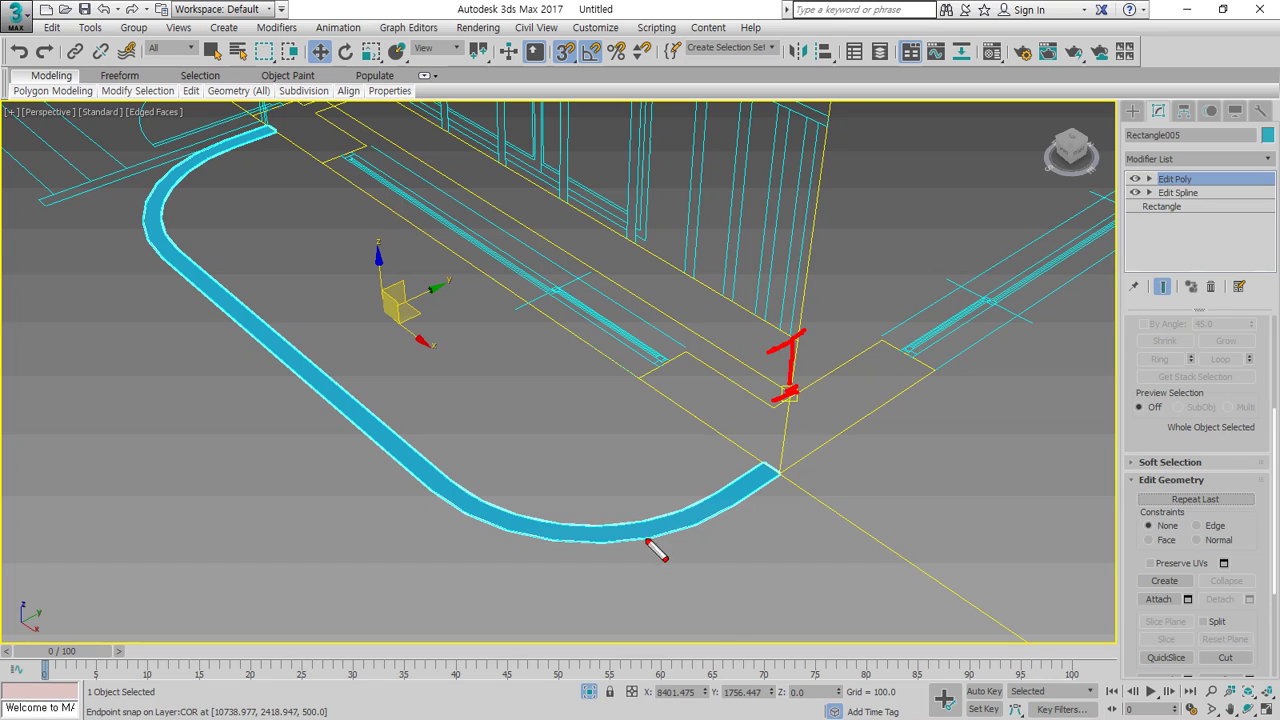
pyautogui.moveTo(650, 548)
pyautogui.mouseDown()
pyautogui.moveTo(658, 566)
pyautogui.moveTo(660, 490)
pyautogui.moveTo(618, 411)
pyautogui.mouseUp()
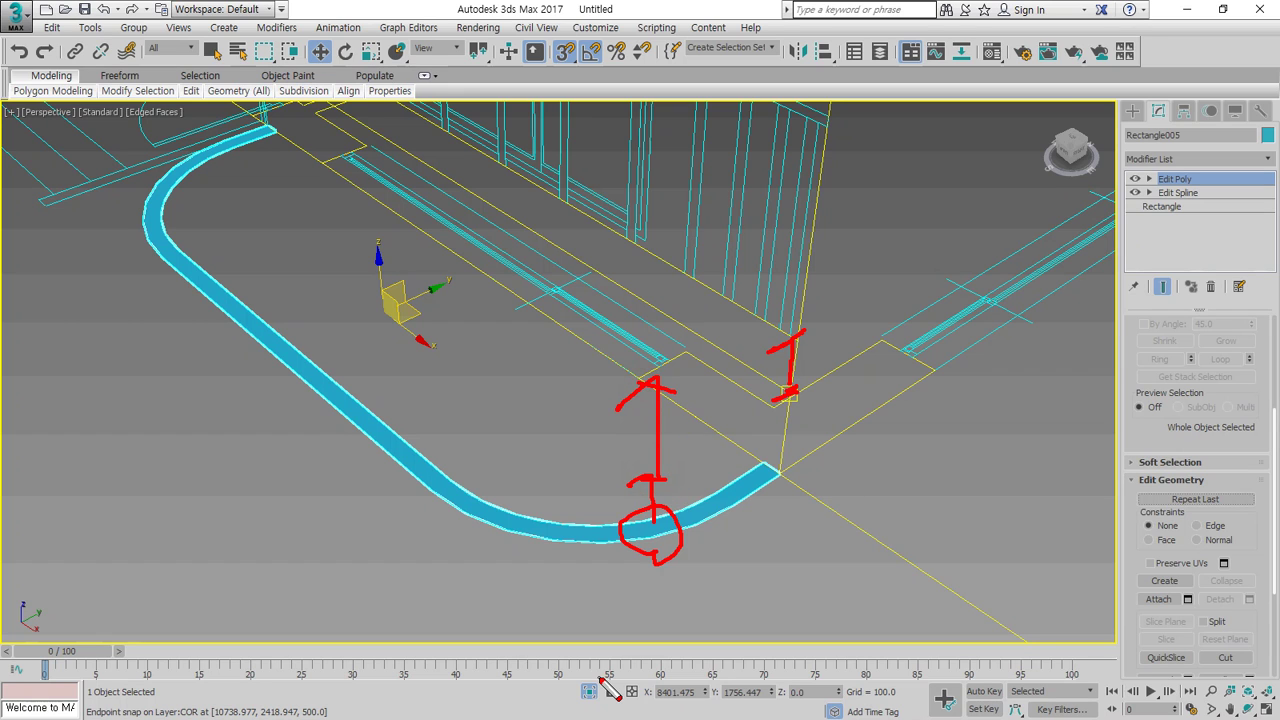
pyautogui.press('Escape')
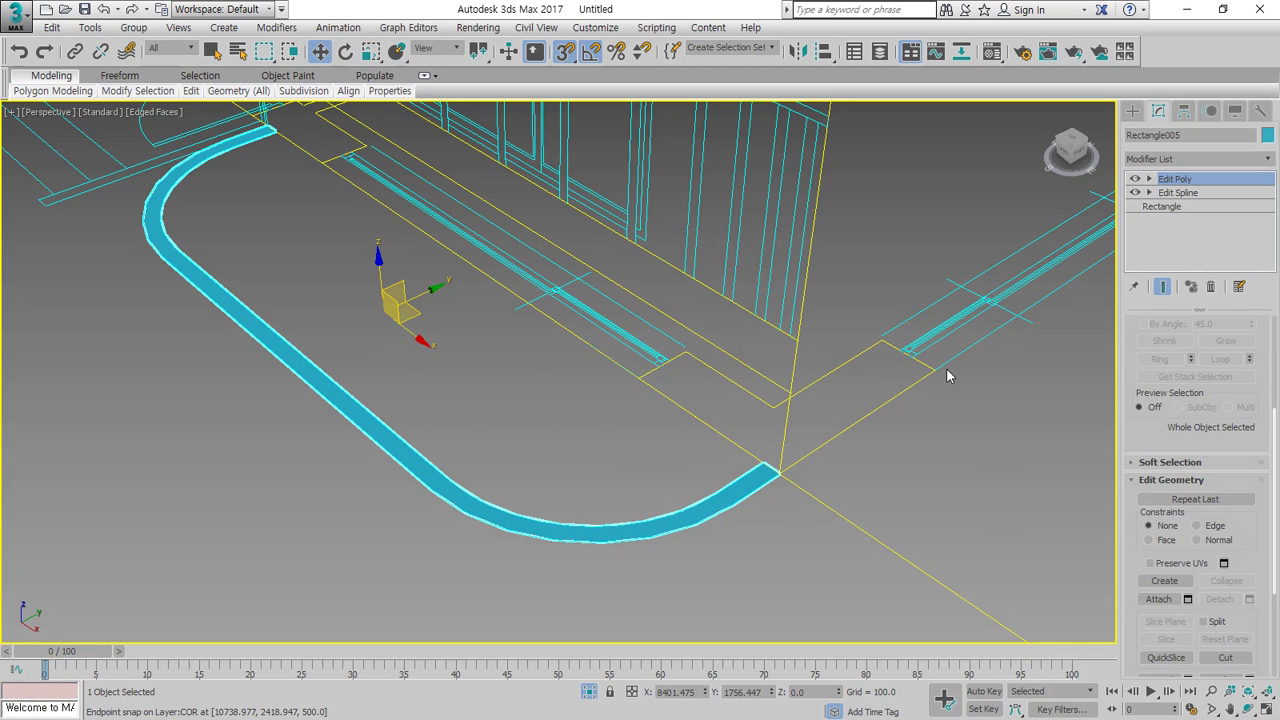
# Enter polygon editing and select the face of the balcony band
pyautogui.click(1149, 179)
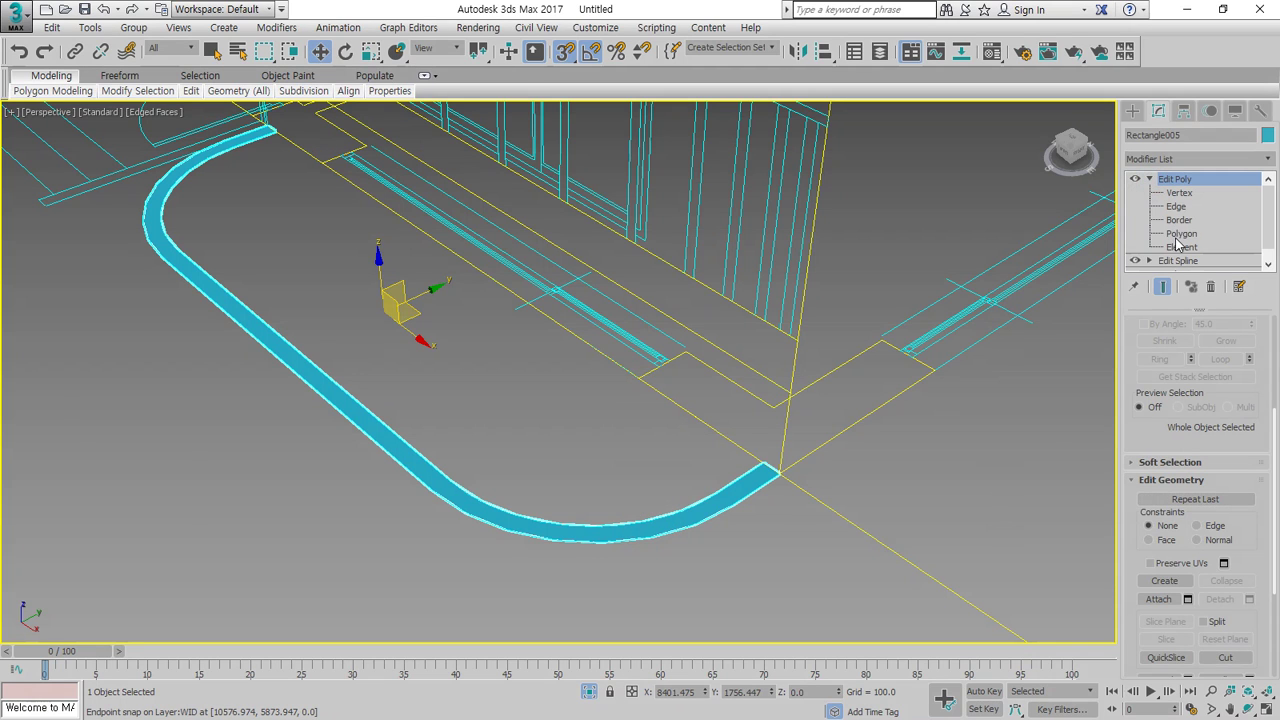
pyautogui.click(1180, 234)
pyautogui.click(714, 503)
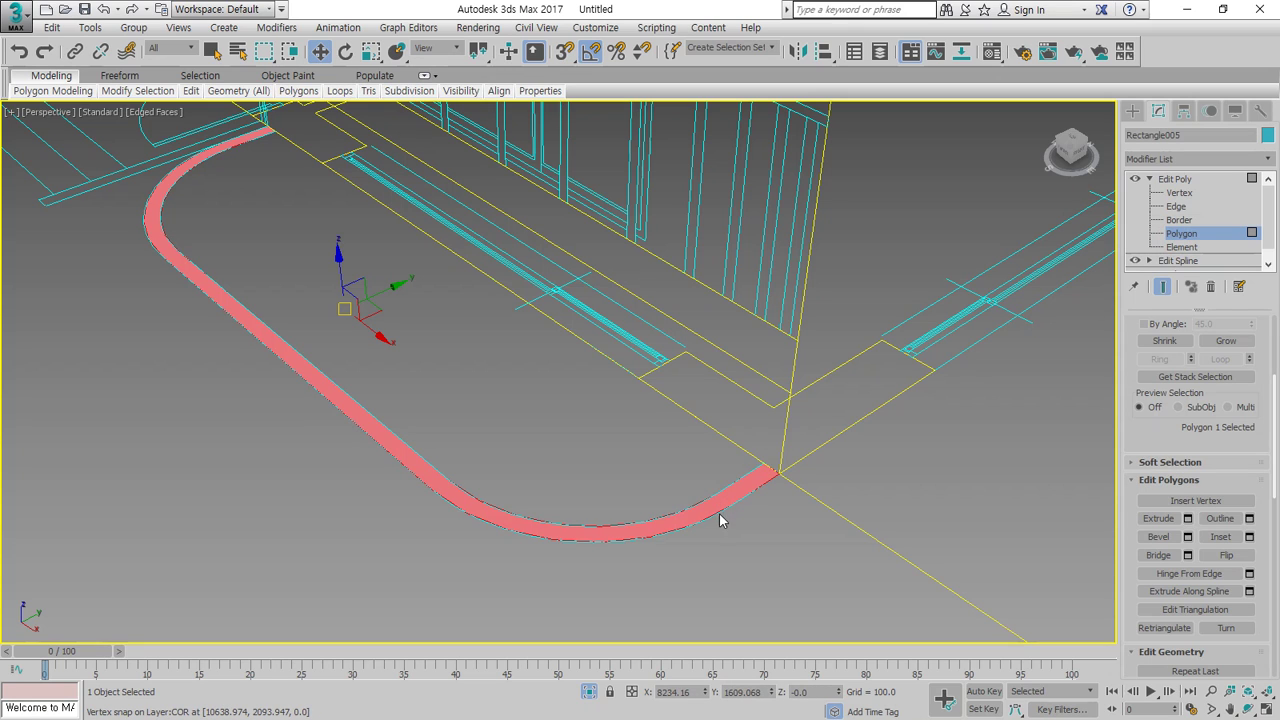
pyautogui.scroll(-3, 1160, 415)
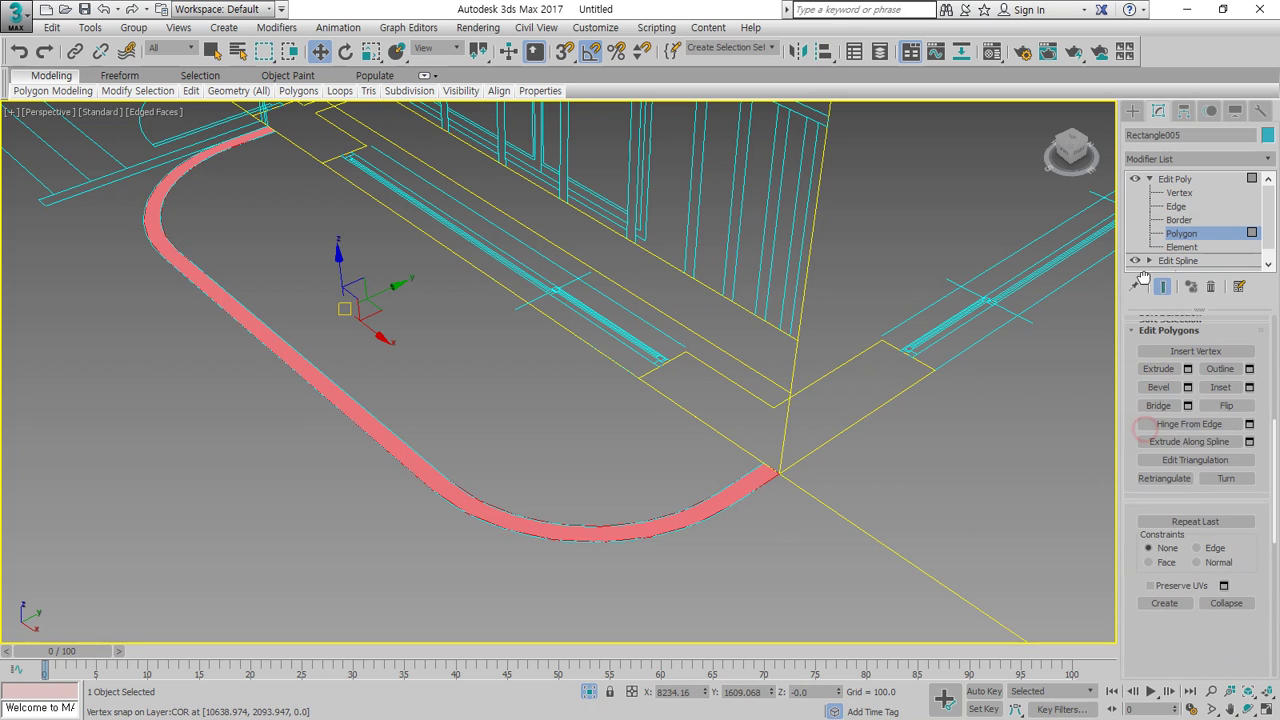
pyautogui.click(1188, 385)
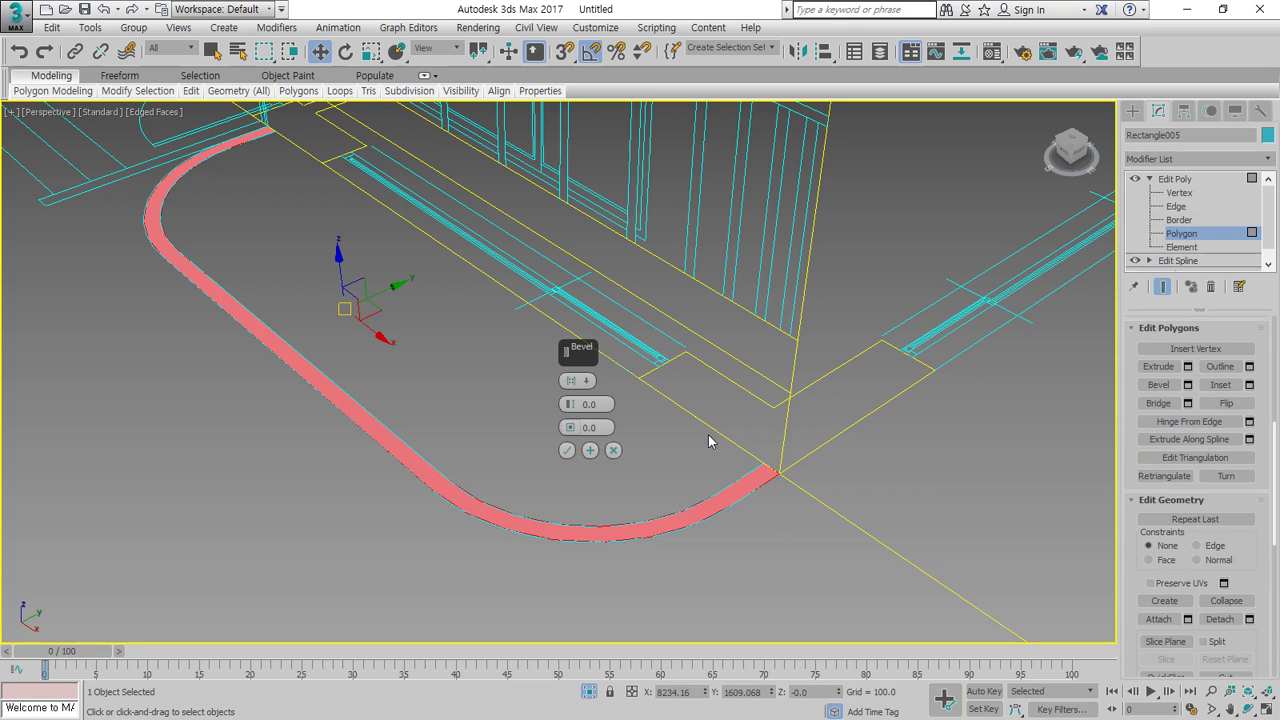
pyautogui.click(606, 427)
pyautogui.write('12')
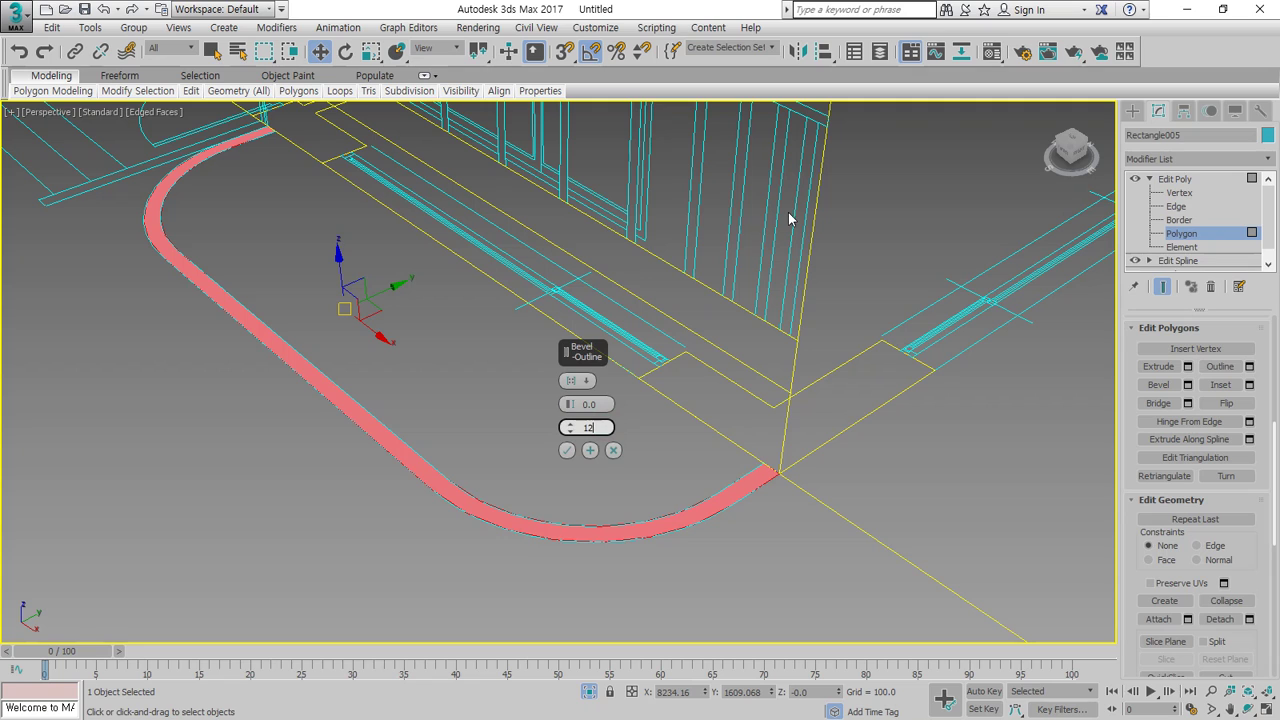
pyautogui.write('0')
pyautogui.press('Return')
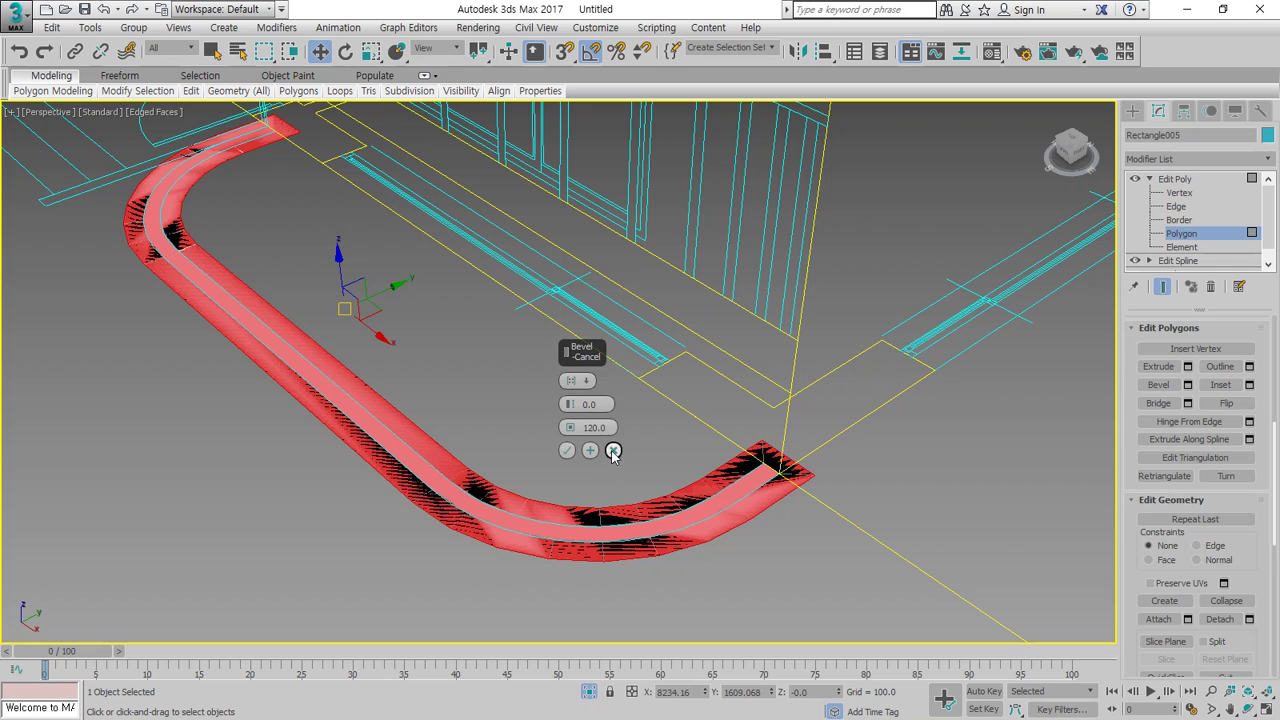
pyautogui.click(613, 451)
# Look through the element-level editing options for the balcony band and return to polygon editing
pyautogui.click(1195, 248)
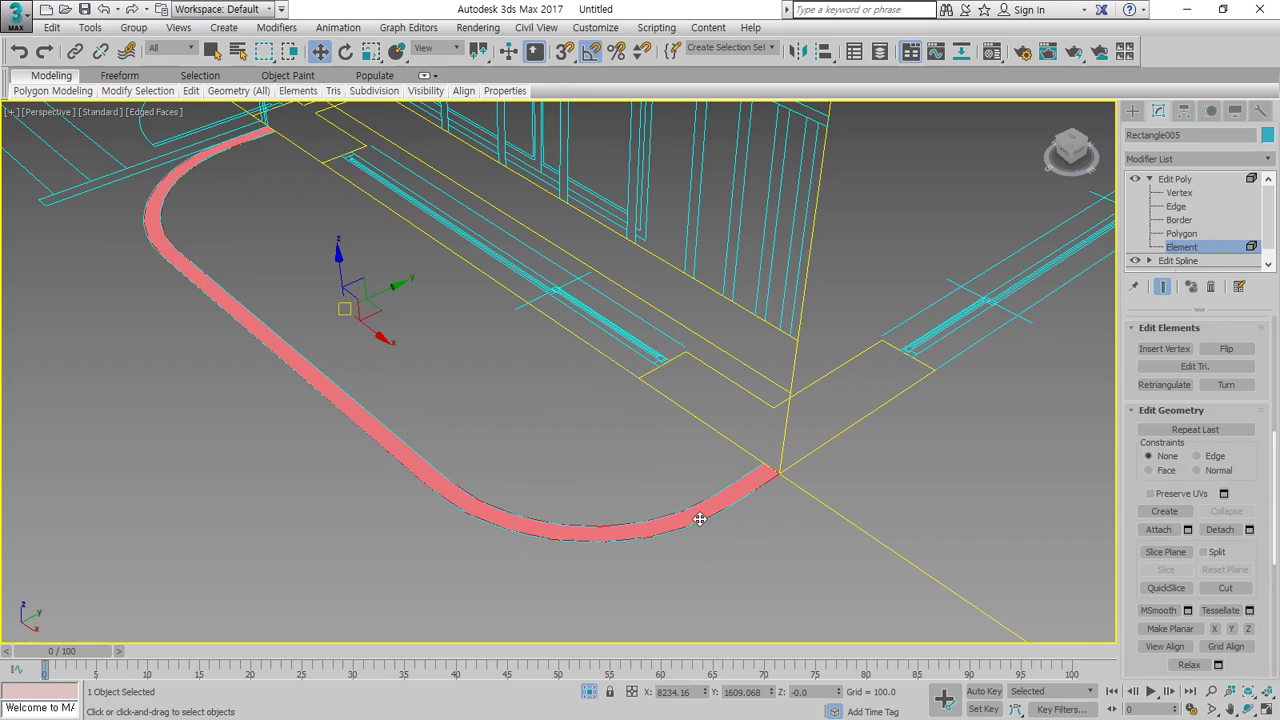
pyautogui.click(757, 552)
pyautogui.click(714, 524)
pyautogui.scroll(-3, 1165, 540)
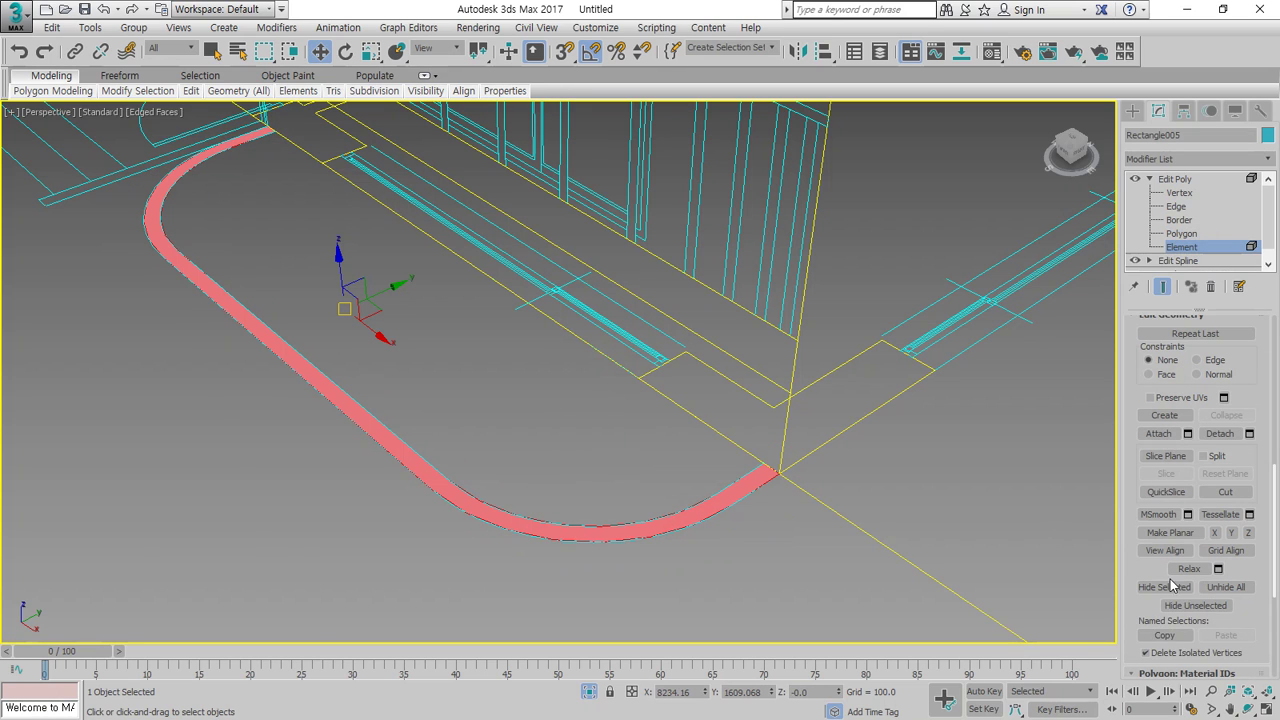
pyautogui.scroll(2, 1163, 570)
pyautogui.scroll(5, 1163, 570)
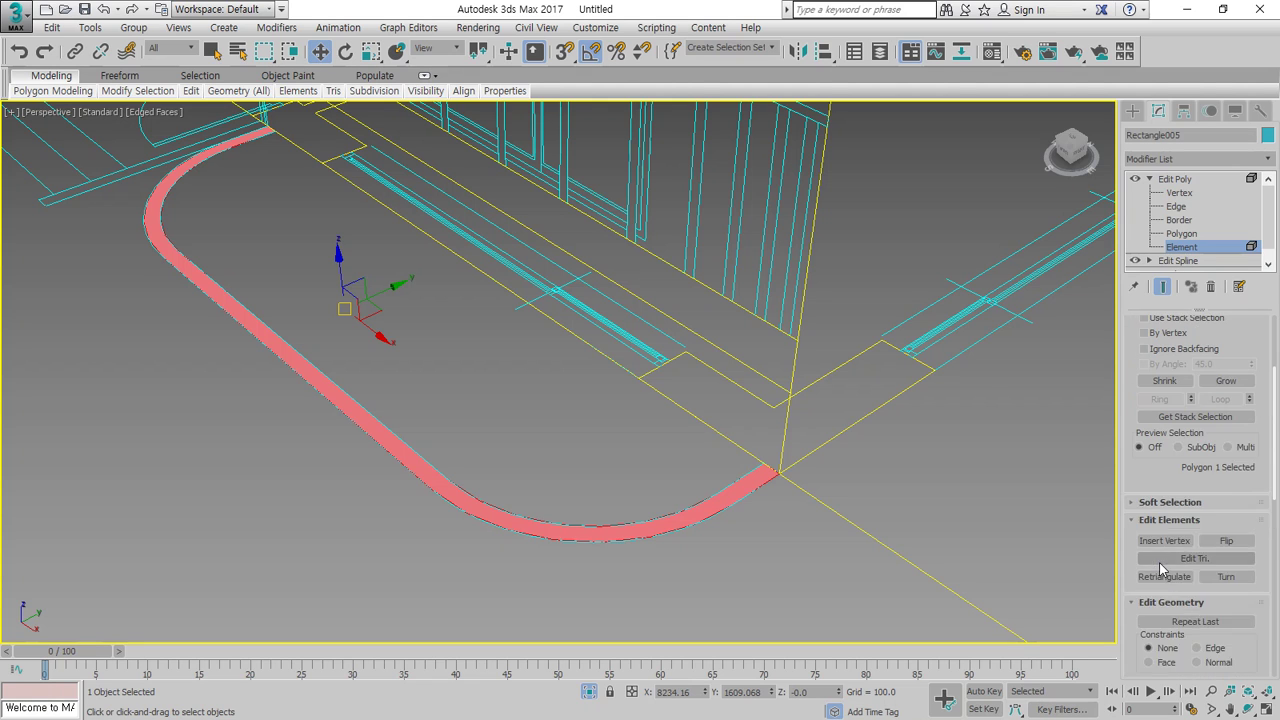
pyautogui.scroll(-6, 1161, 570)
pyautogui.scroll(-5, 1160, 568)
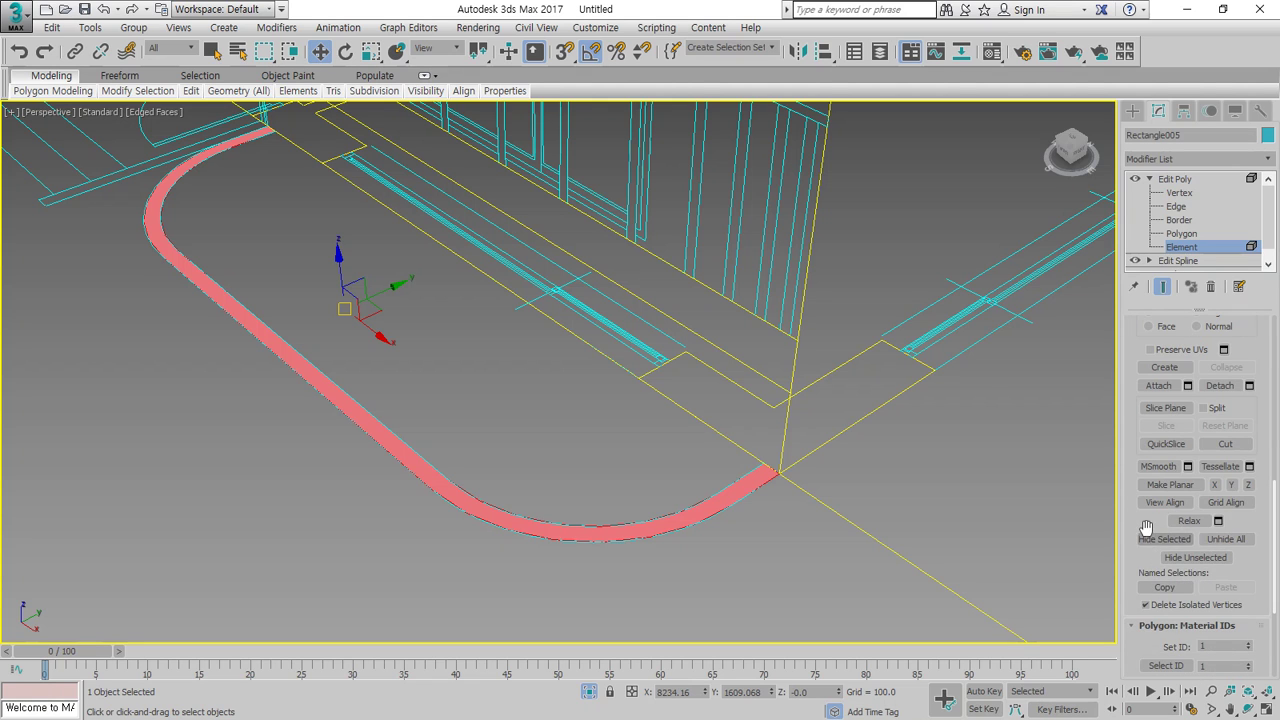
pyautogui.scroll(4, 1123, 512)
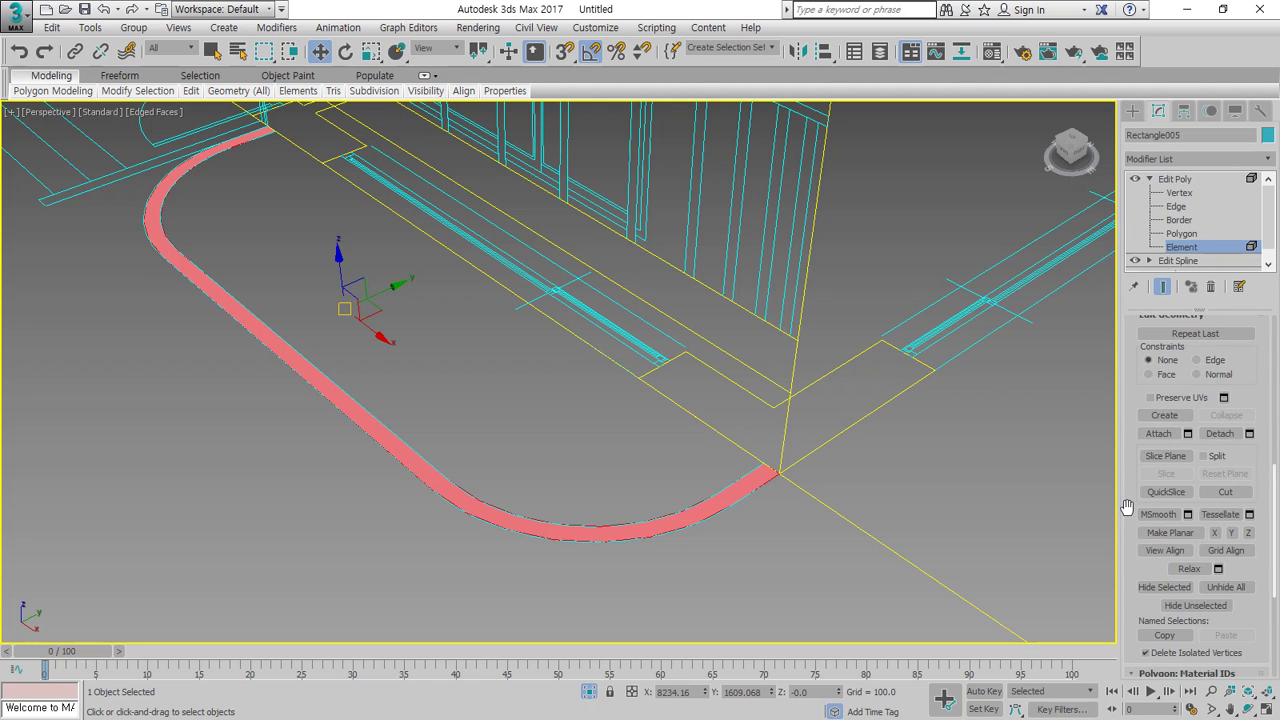
pyautogui.scroll(5, 1127, 508)
pyautogui.press('4')
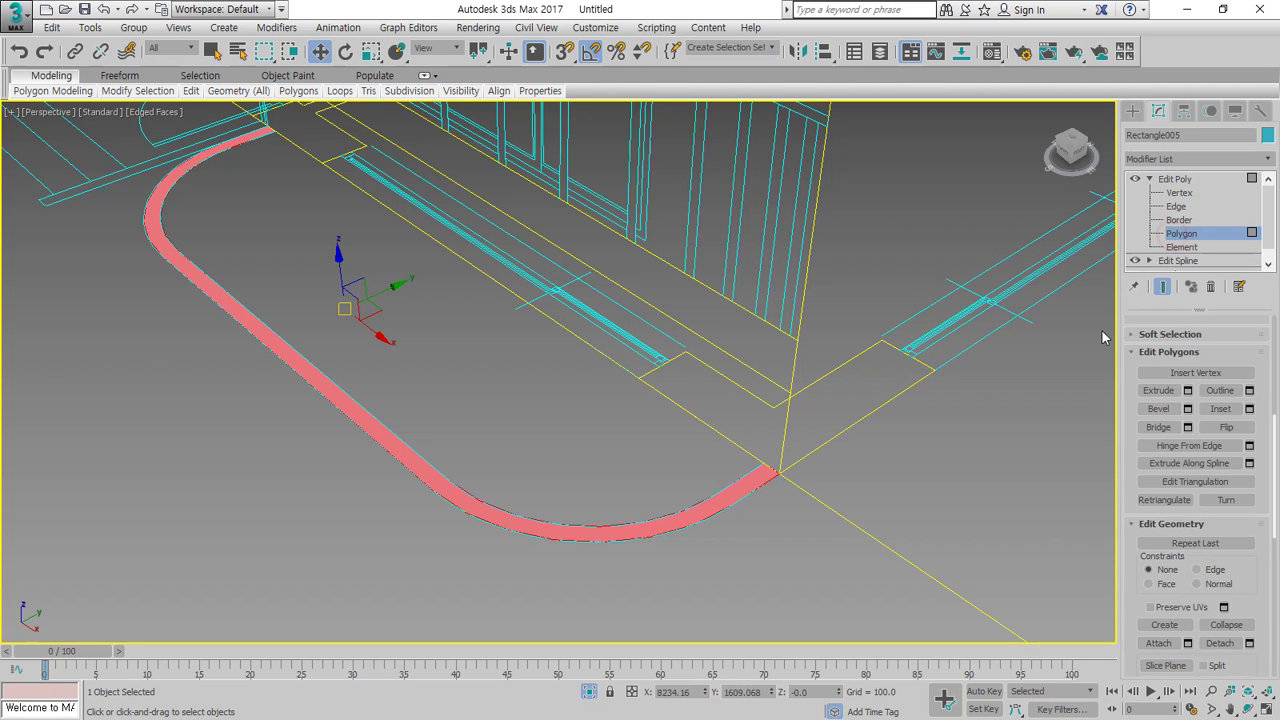
pyautogui.click(1158, 390)
pyautogui.moveTo(714, 503); pyautogui.dragTo(735, 3)
pyautogui.hotkey('ctrl', 'z')
# Extrude the balcony band's face upward by 120
pyautogui.click(1188, 390)
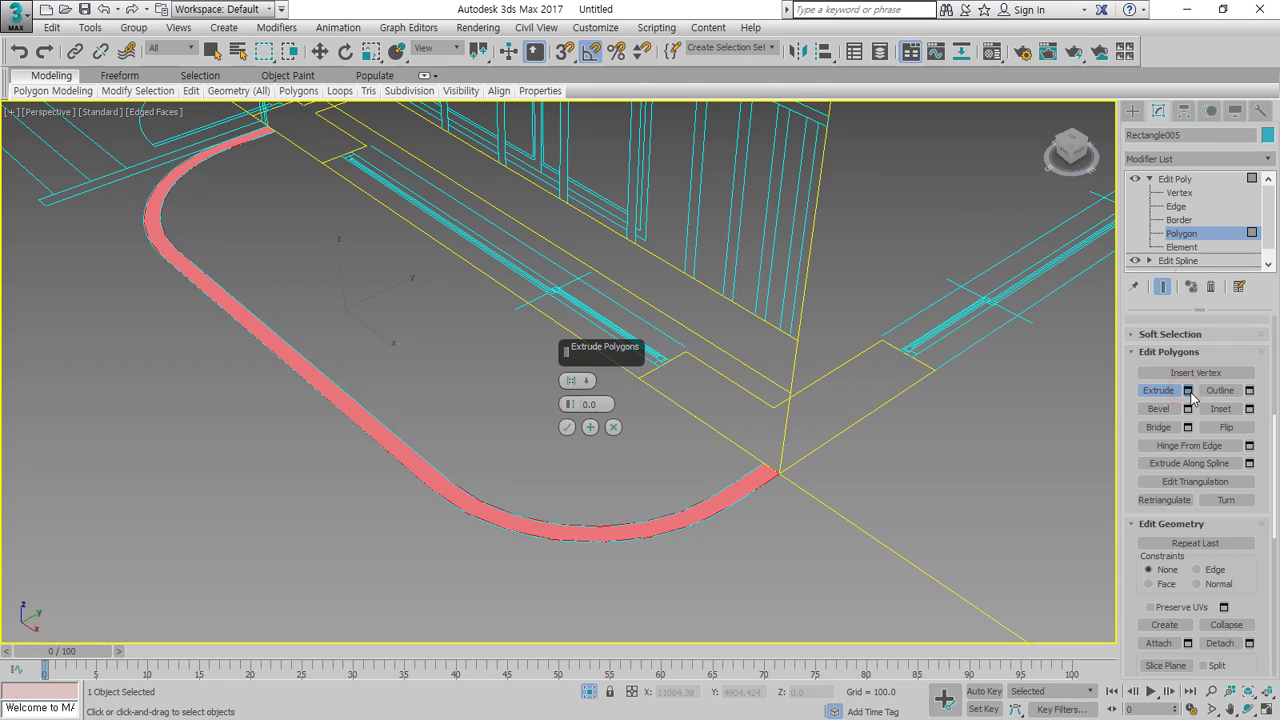
pyautogui.moveTo(606, 403); pyautogui.dragTo(561, 353)
pyautogui.write('12')
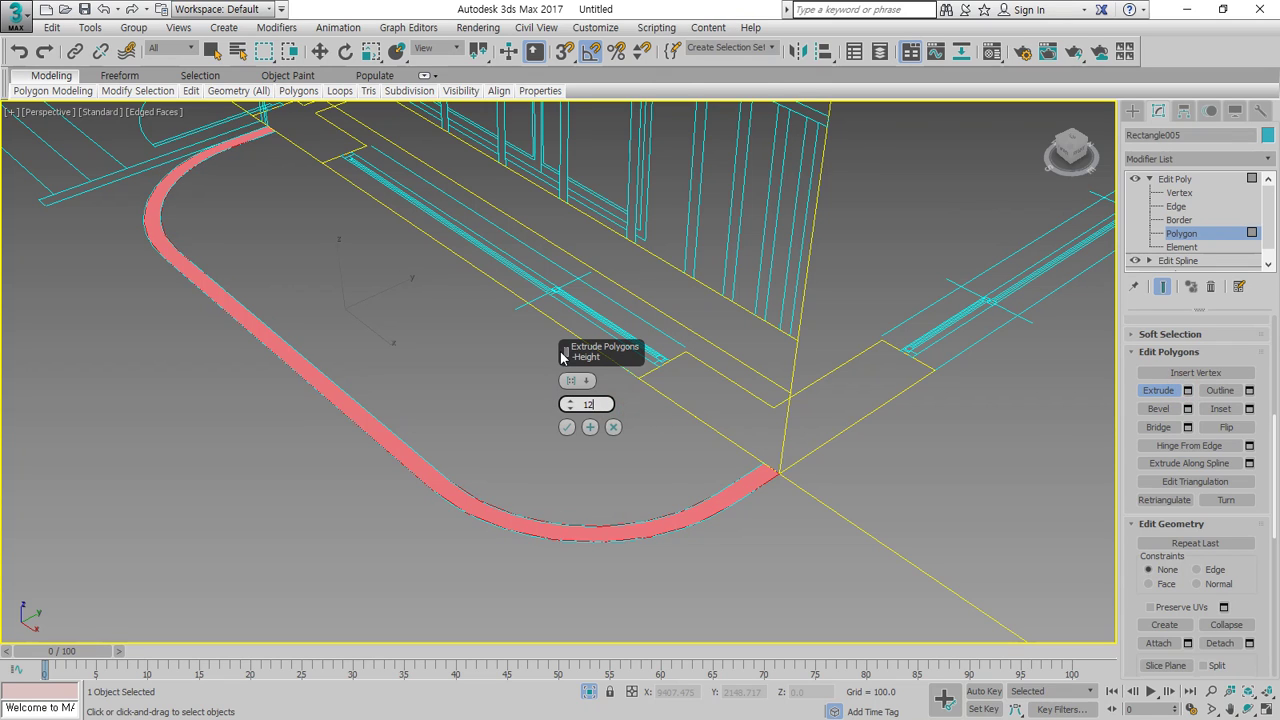
pyautogui.write('0')
pyautogui.press('Return')
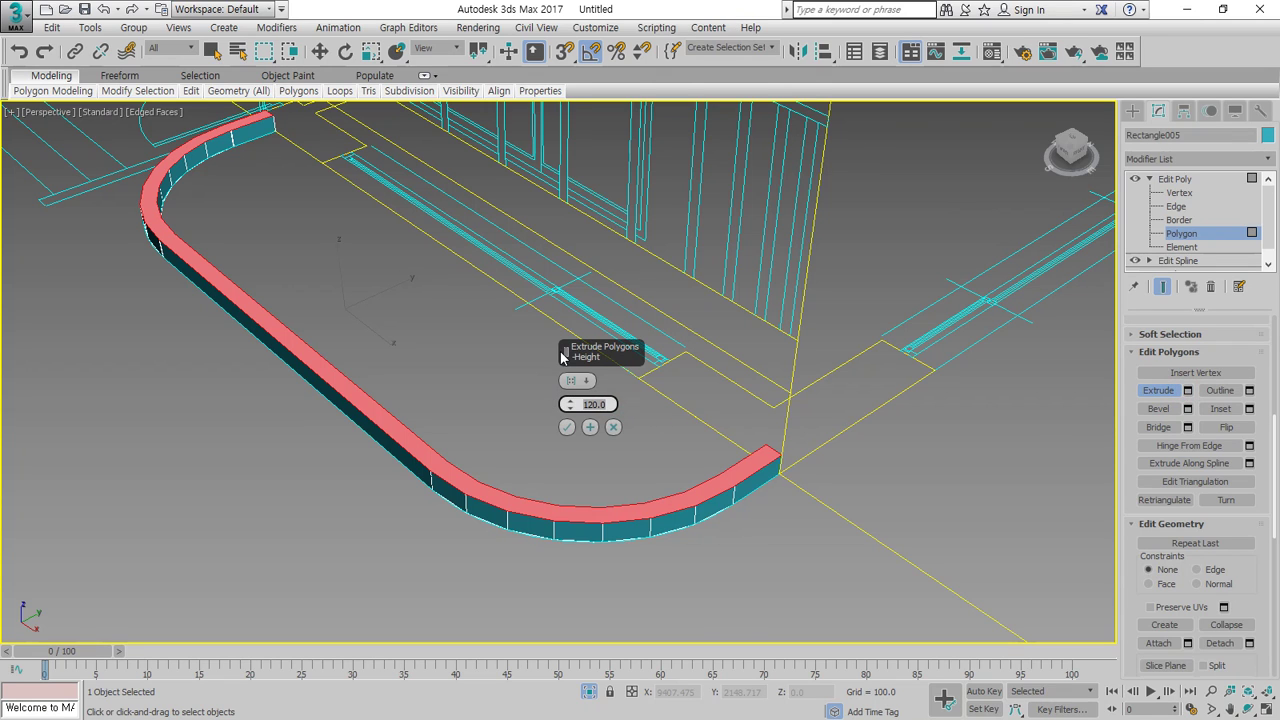
pyautogui.click(566, 428)
pyautogui.click(558, 436)
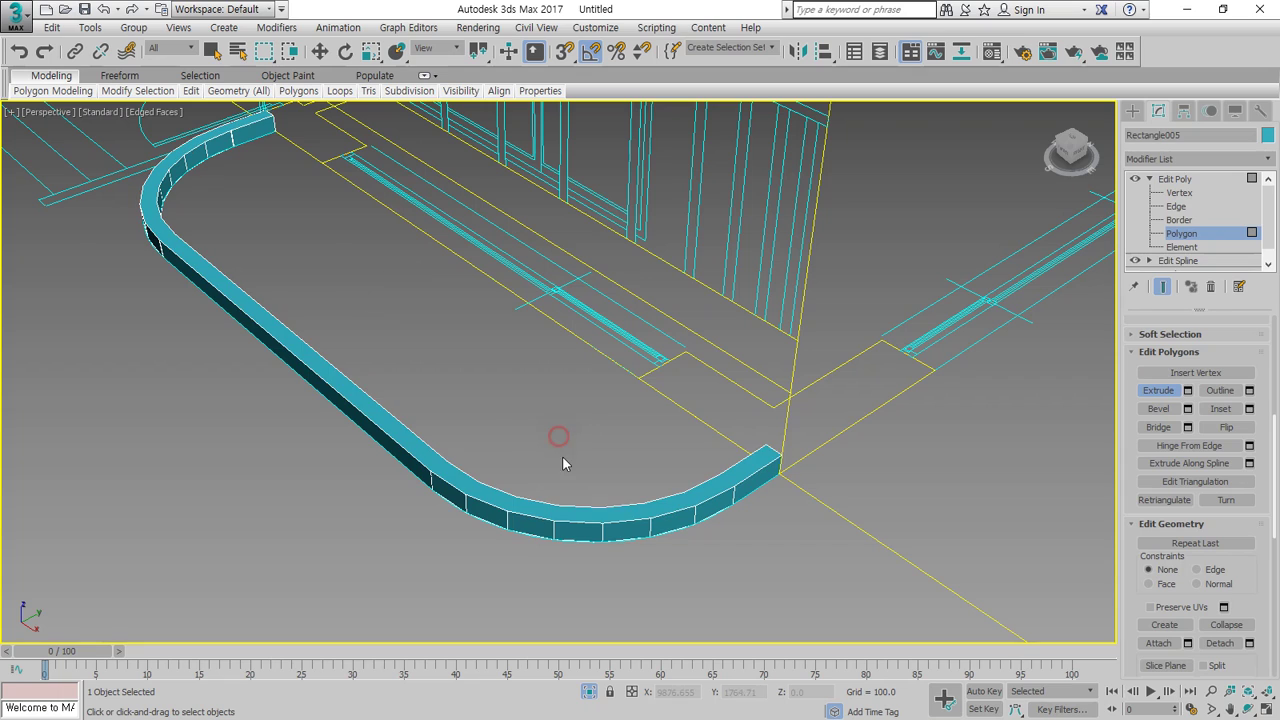
# Select the top face of the balcony band and extrude it by a further 180
pyautogui.click(628, 514)
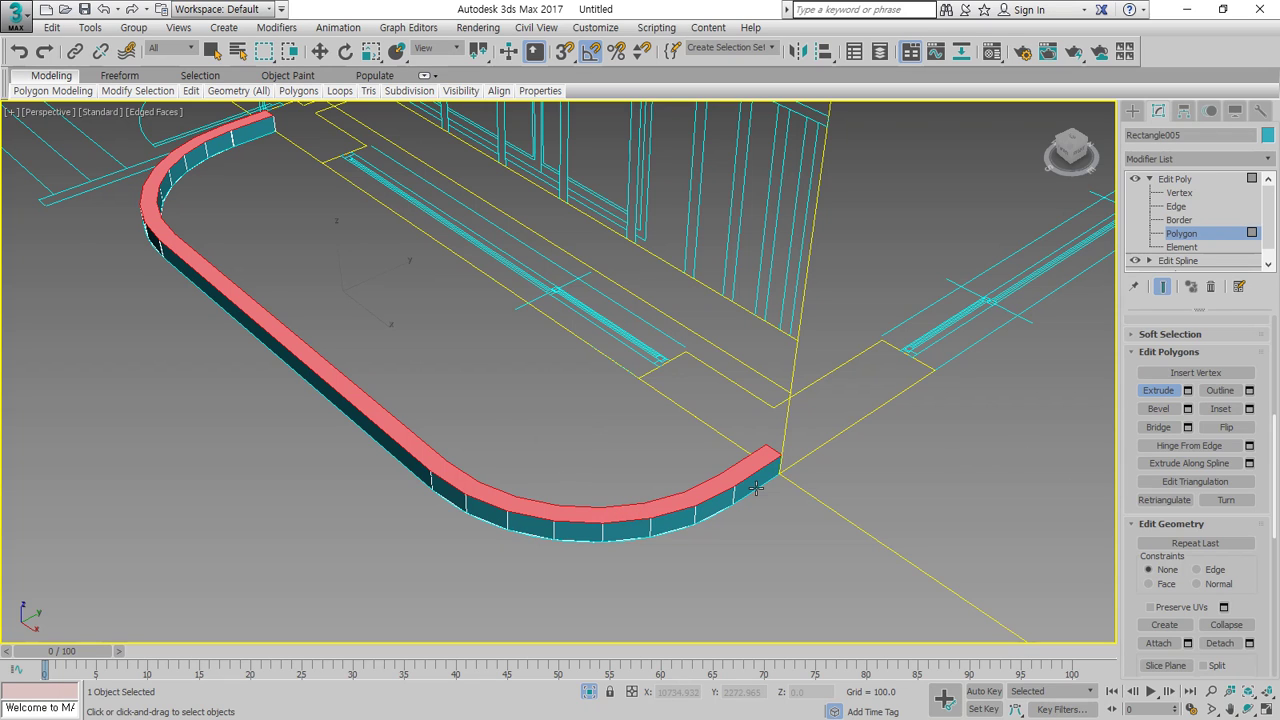
pyautogui.click(1188, 390)
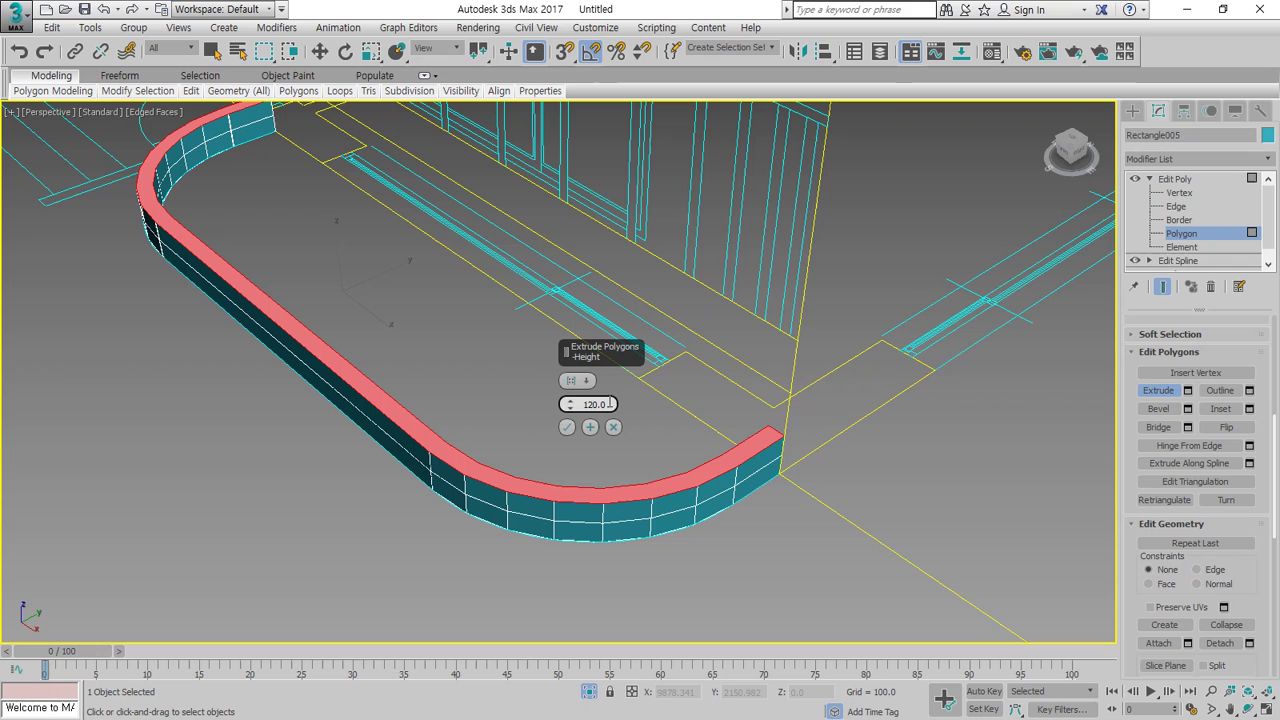
pyautogui.moveTo(609, 403); pyautogui.dragTo(562, 410)
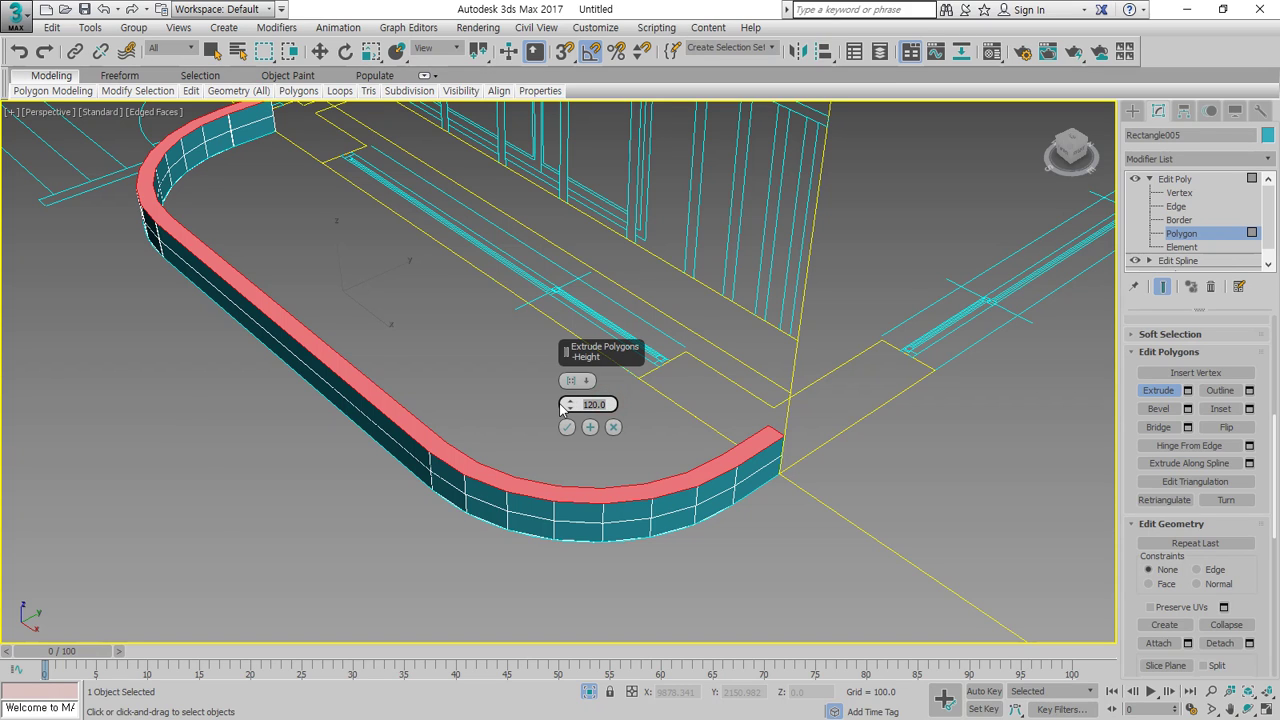
pyautogui.write('180')
pyautogui.press('Return')
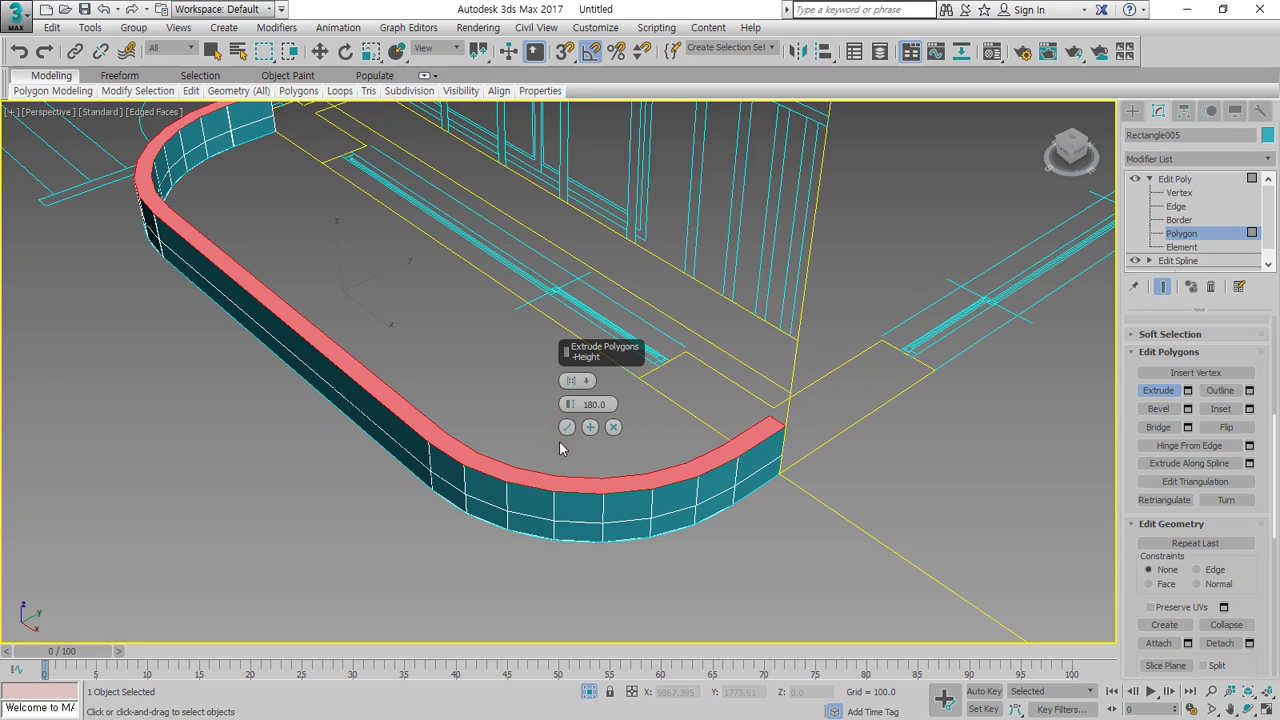
pyautogui.click(566, 427)
pyautogui.click(590, 411)
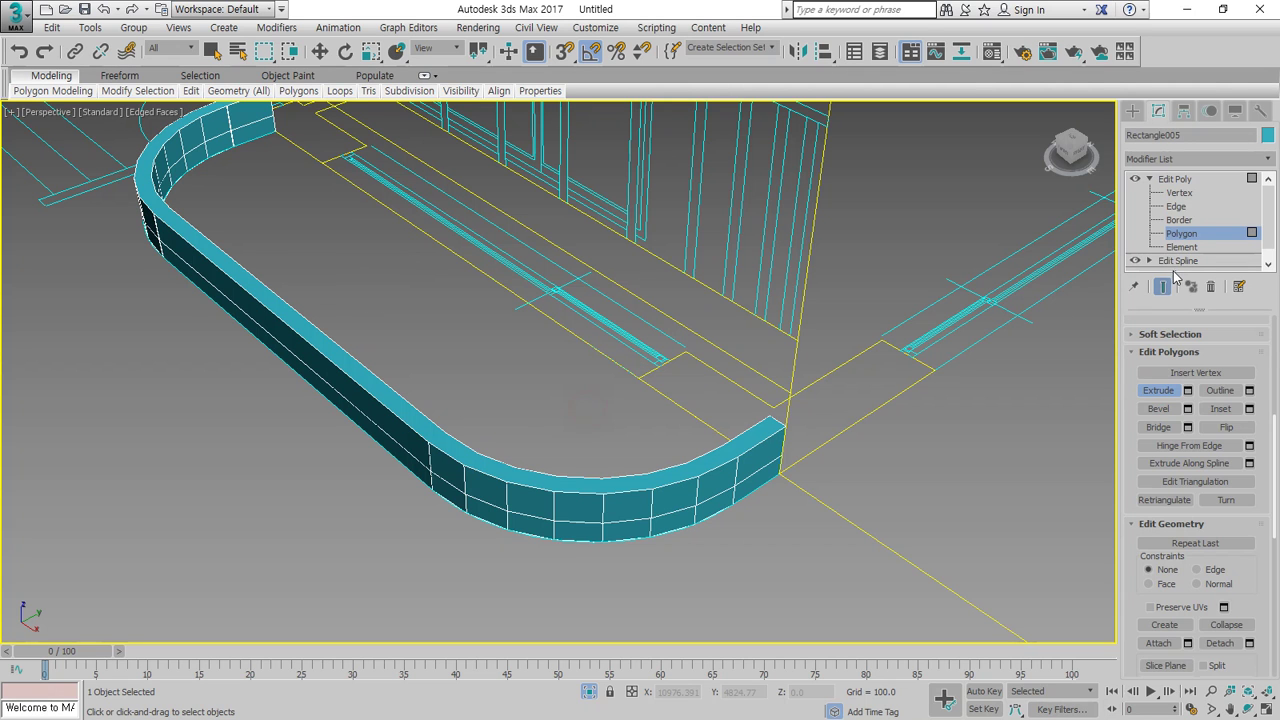
# Leave polygon editing and isolate the balcony band, orbiting to show its inner side
pyautogui.click(1177, 232)
pyautogui.click(545, 408)
pyautogui.moveTo(495, 368); pyautogui.dragTo(301, 603)
pyautogui.keyDown('alt'); pyautogui.moveTo(609, 563); pyautogui.dragTo(471, 549, button='middle'); pyautogui.keyUp('alt')
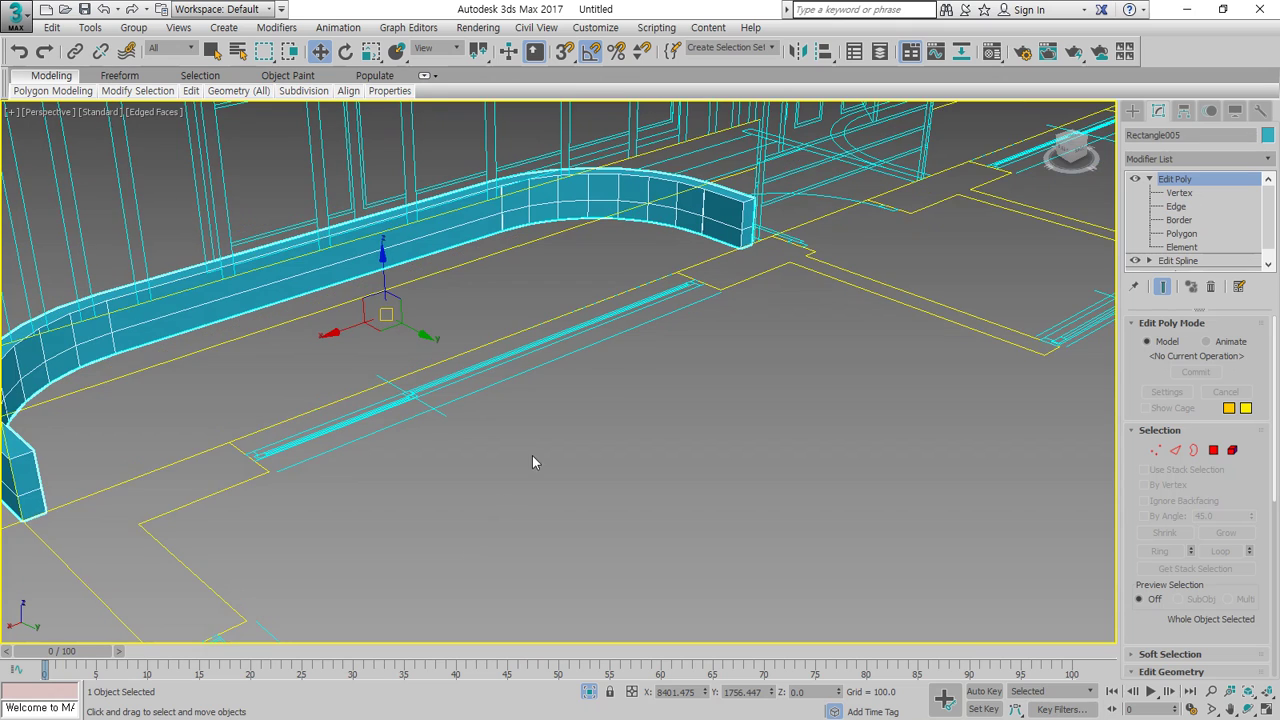
pyautogui.keyDown('alt'); pyautogui.moveTo(531, 463); pyautogui.dragTo(616, 352, button='middle'); pyautogui.keyUp('alt')
pyautogui.hotkey('alt', 'q')
pyautogui.scroll(-3, 654, 406)
pyautogui.scroll(3, 714, 257)
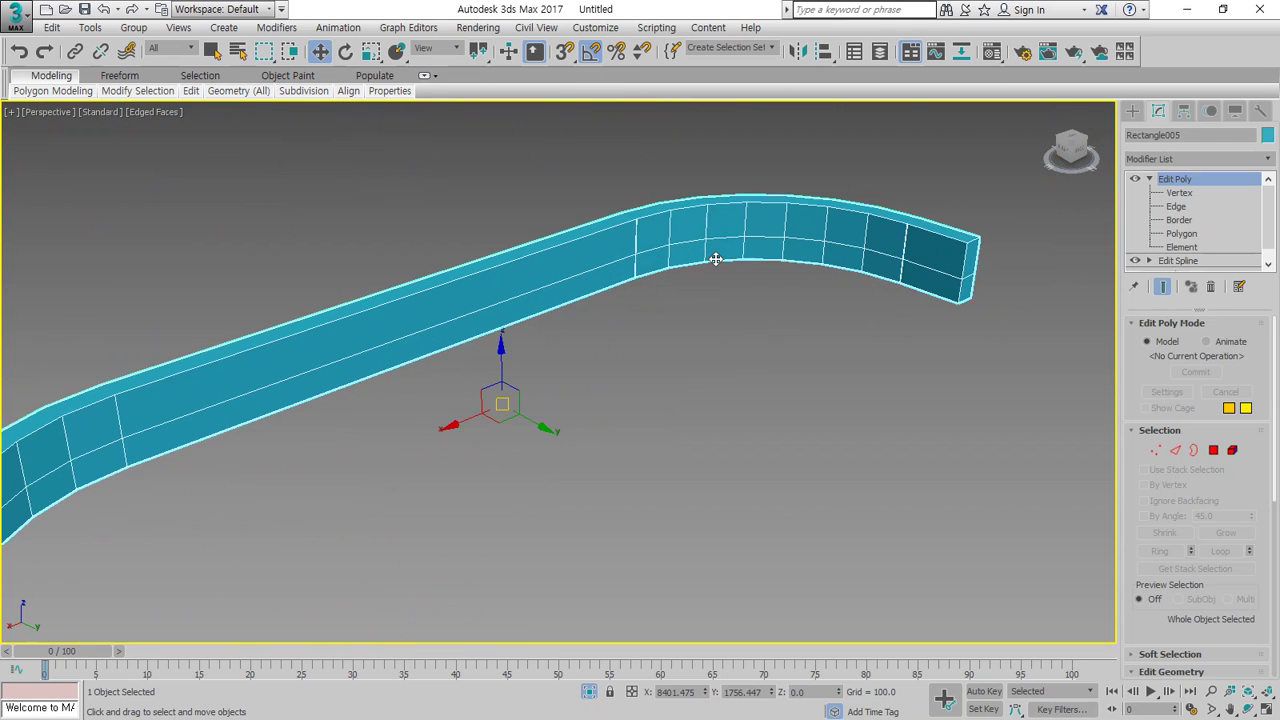
pyautogui.scroll(-3, 737, 270)
pyautogui.scroll(-1, 740, 262)
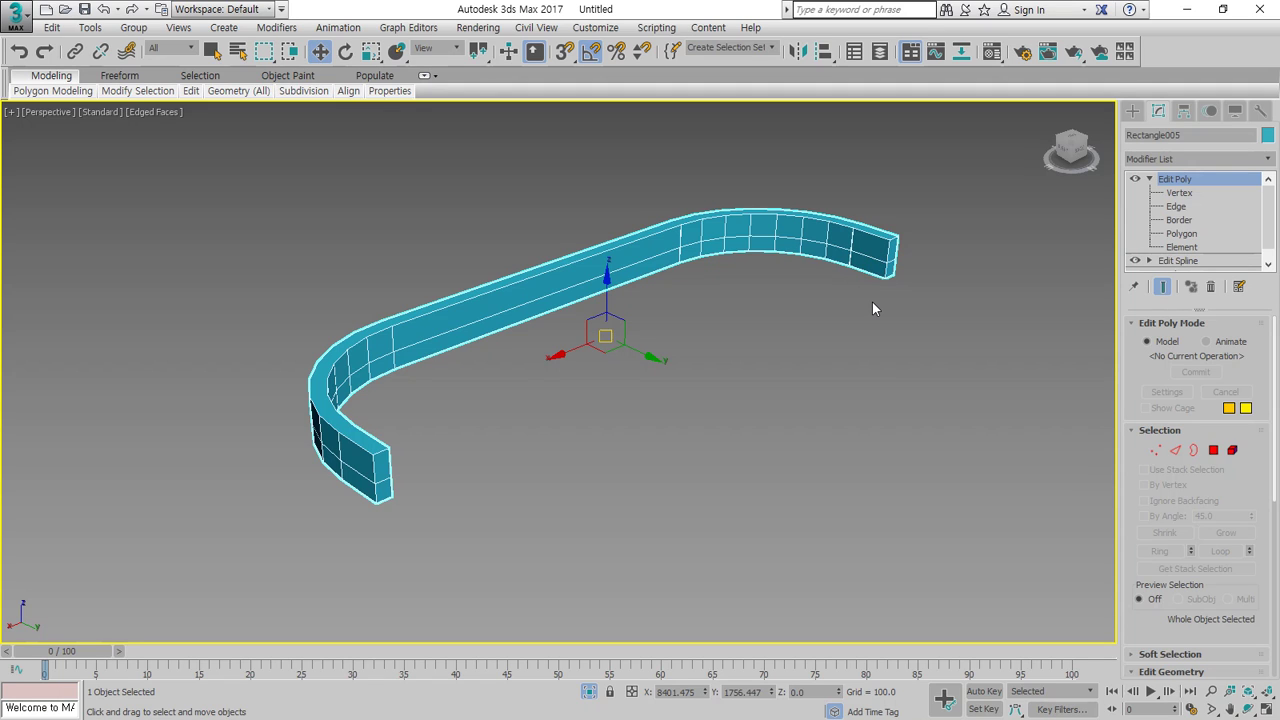
# Delete the lower inner polygons of the balcony band one by one, from one end around the curve and along the straight section
pyautogui.press('4')
pyautogui.click(866, 264)
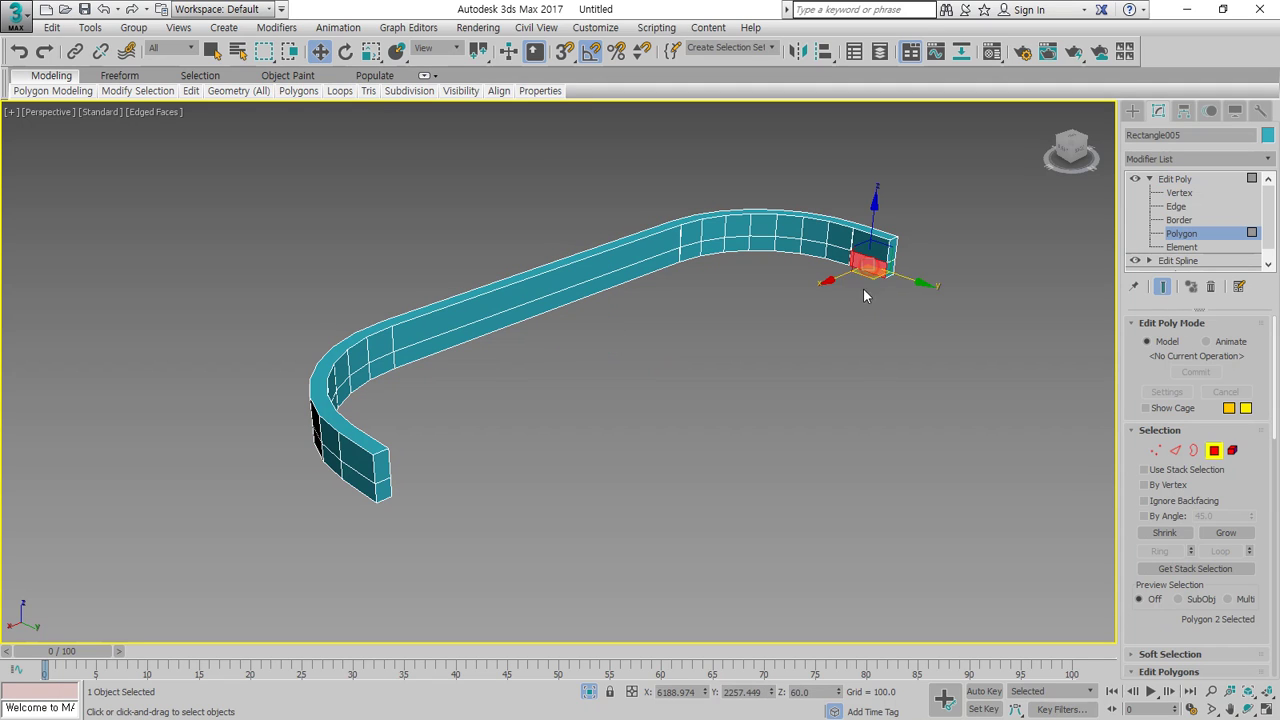
pyautogui.press('Delete')
pyautogui.click(841, 260)
pyautogui.press('Delete')
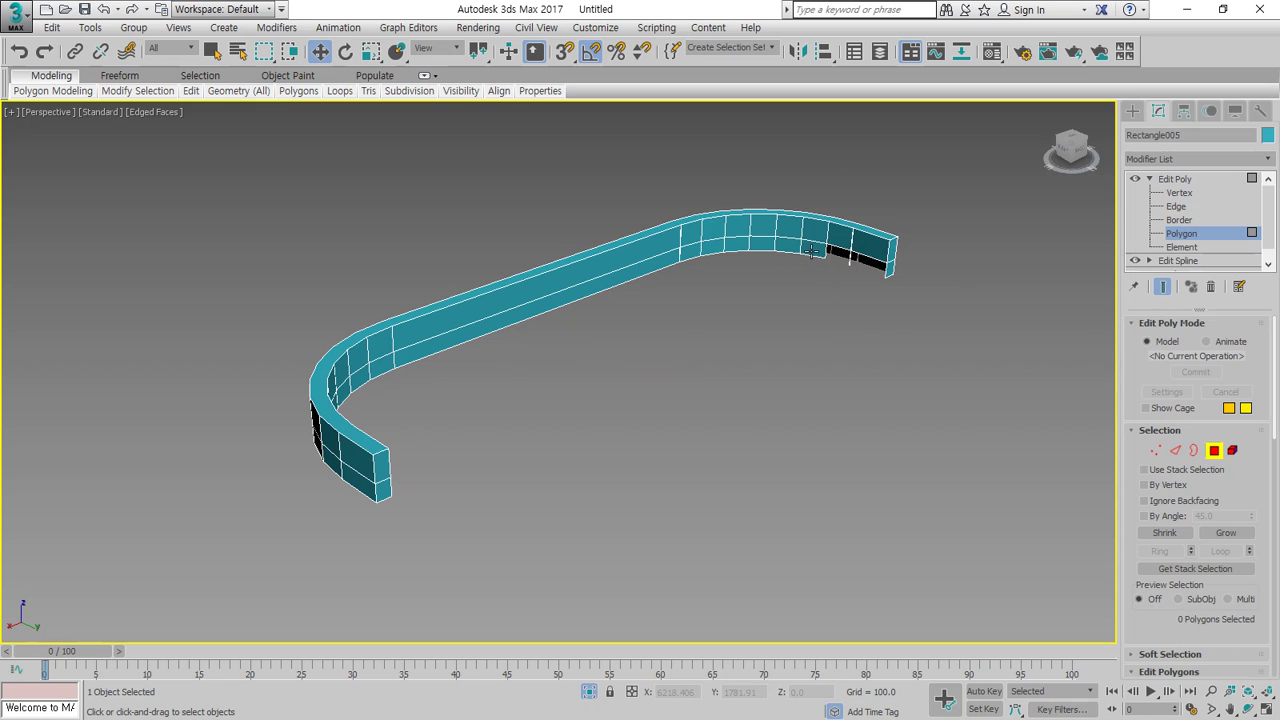
pyautogui.click(814, 251)
pyautogui.press('Delete')
pyautogui.click(790, 248)
pyautogui.press('Delete')
pyautogui.click(758, 245)
pyautogui.press('Delete')
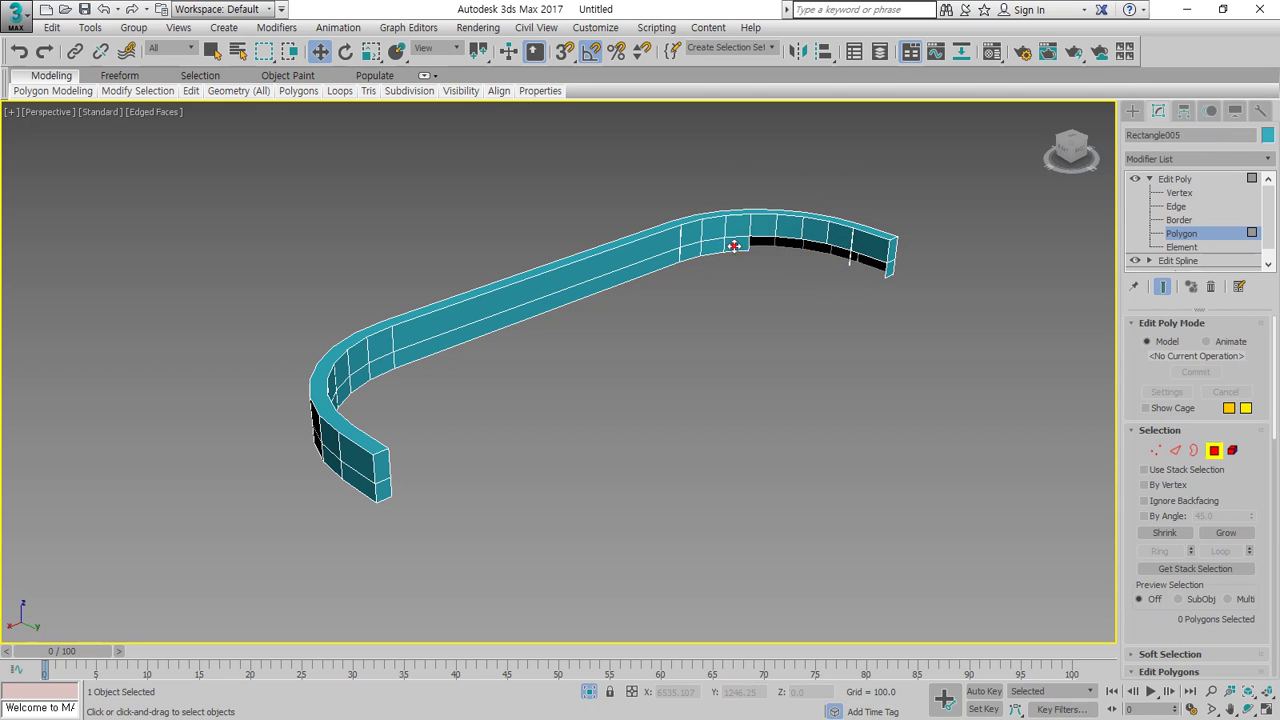
pyautogui.click(734, 246)
pyautogui.press('Delete')
pyautogui.click(704, 247)
pyautogui.press('Delete')
pyautogui.click(692, 251)
pyautogui.press('Delete')
pyautogui.click(643, 267)
pyautogui.press('Delete')
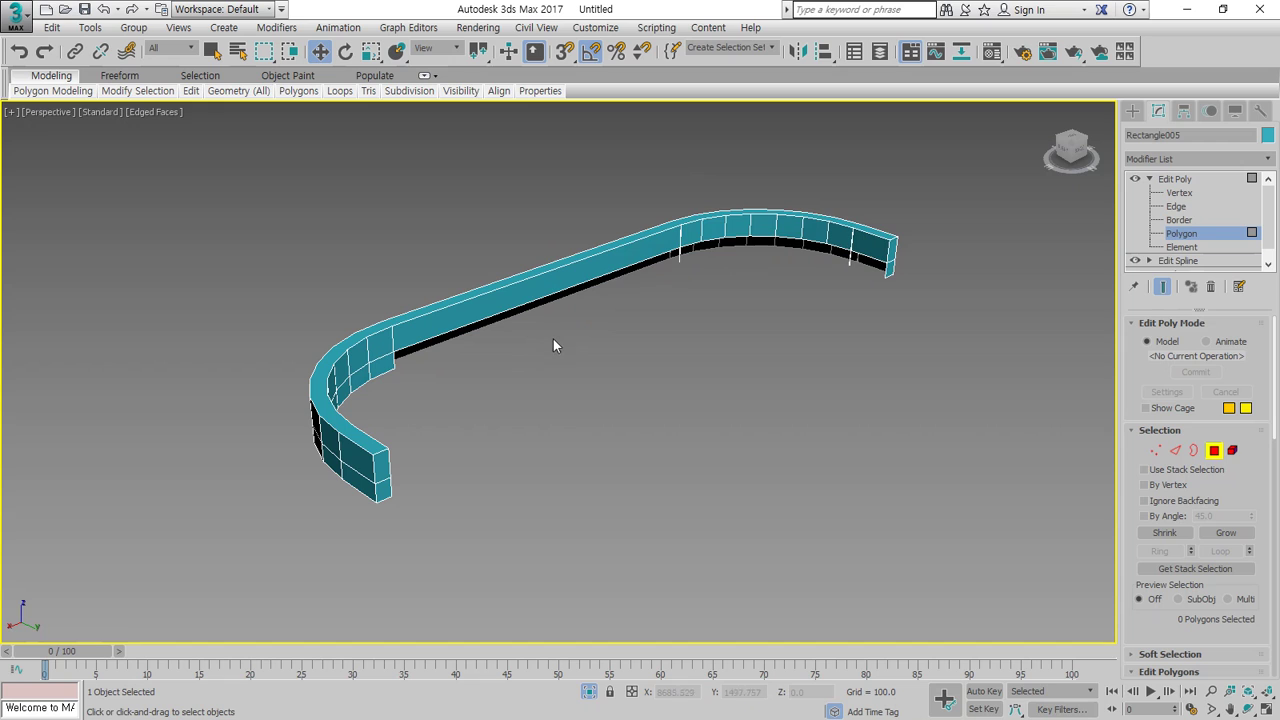
# Delete the remaining lower inner polygons around the balcony band's opposite curve
pyautogui.keyDown('alt'); pyautogui.moveTo(588, 363); pyautogui.dragTo(470, 365, button='middle'); pyautogui.keyUp('alt')
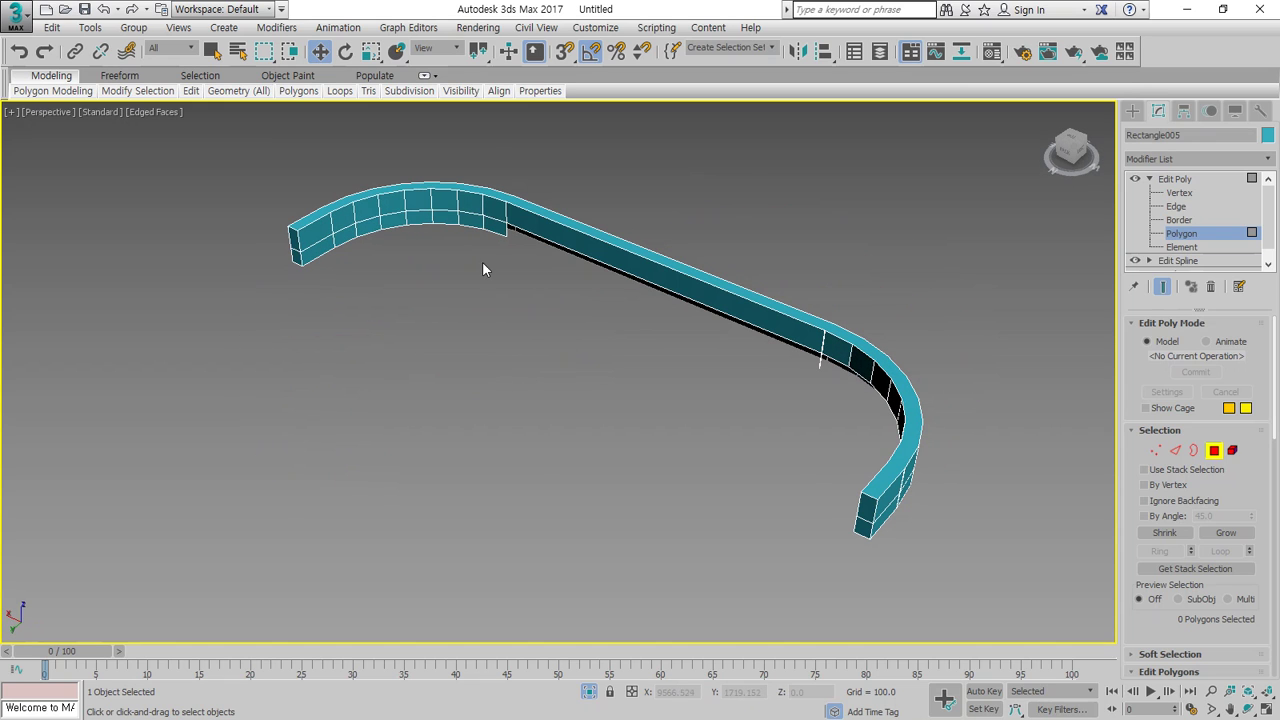
pyautogui.click(497, 222)
pyautogui.press('Delete')
pyautogui.click(447, 221)
pyautogui.press('Delete')
pyautogui.click(424, 215)
pyautogui.press('Delete')
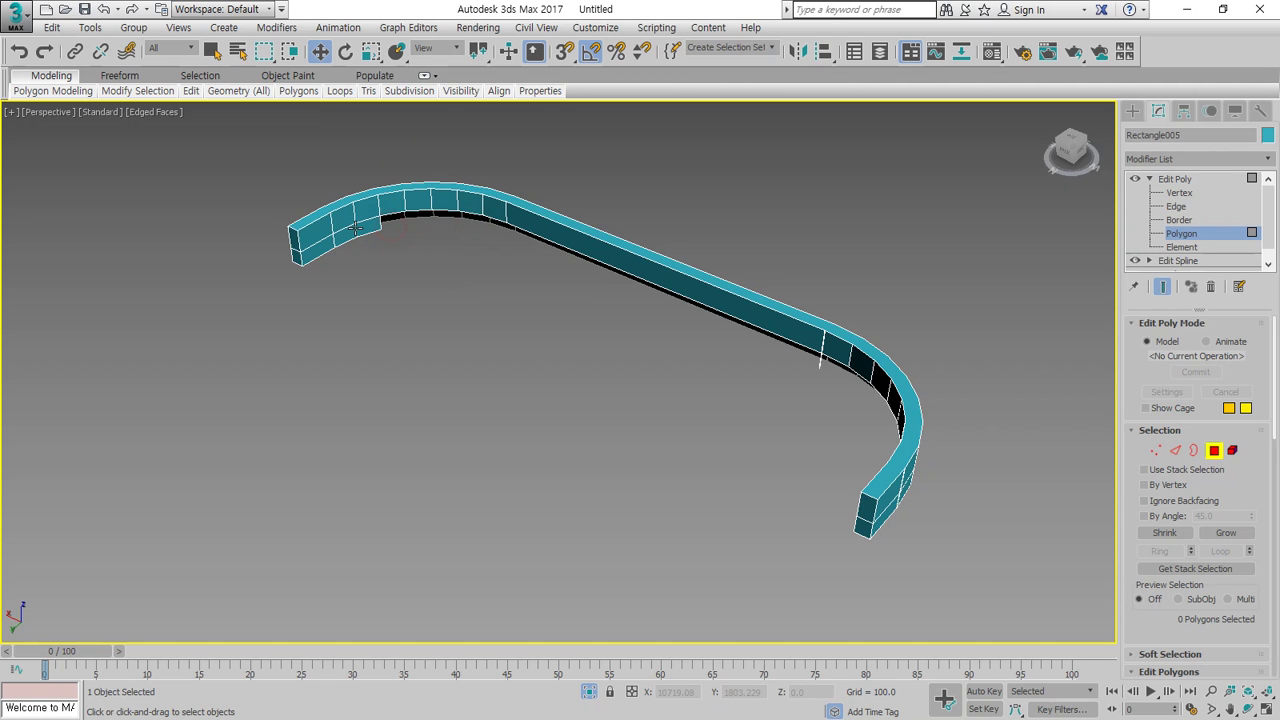
pyautogui.click(350, 231)
pyautogui.press('Delete')
pyautogui.click(368, 227)
pyautogui.press('Delete')
pyautogui.click(320, 249)
pyautogui.press('Delete')
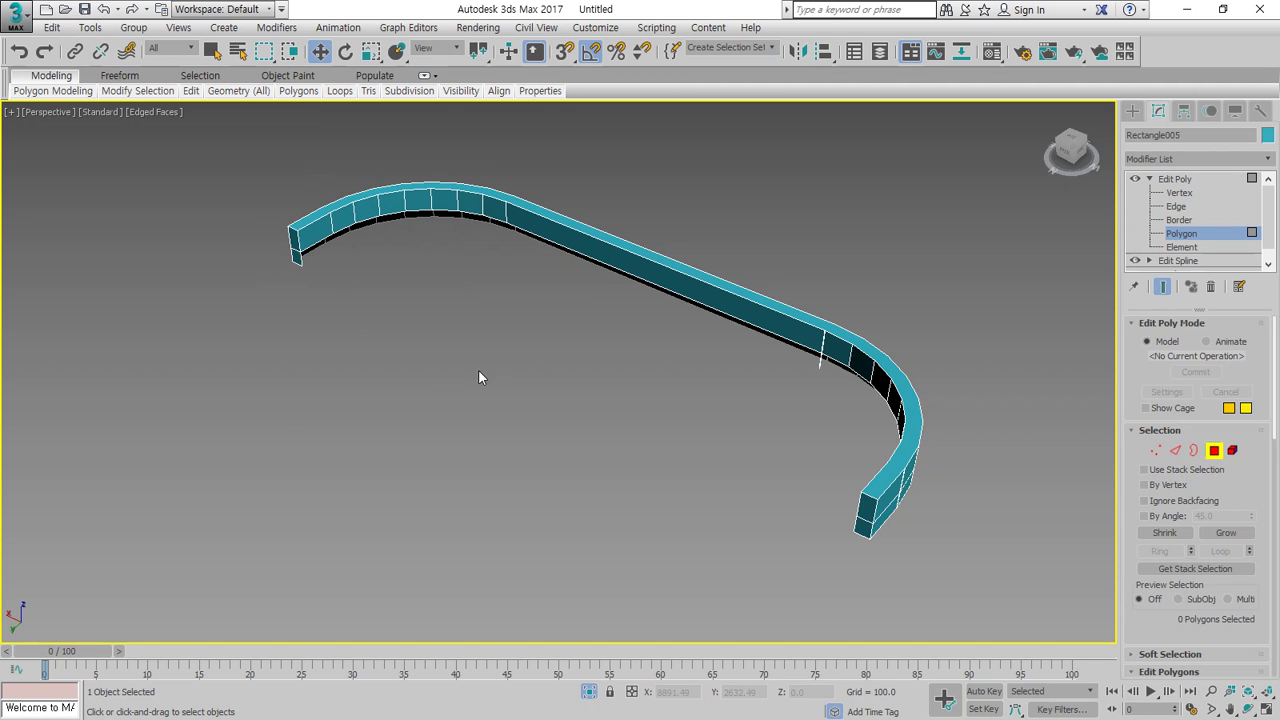
# Remove the stray cross polygons left inside the band, where the curve begins and near its end
pyautogui.keyDown('alt'); pyautogui.moveTo(674, 461); pyautogui.dragTo(778, 444, button='middle'); pyautogui.keyUp('alt')
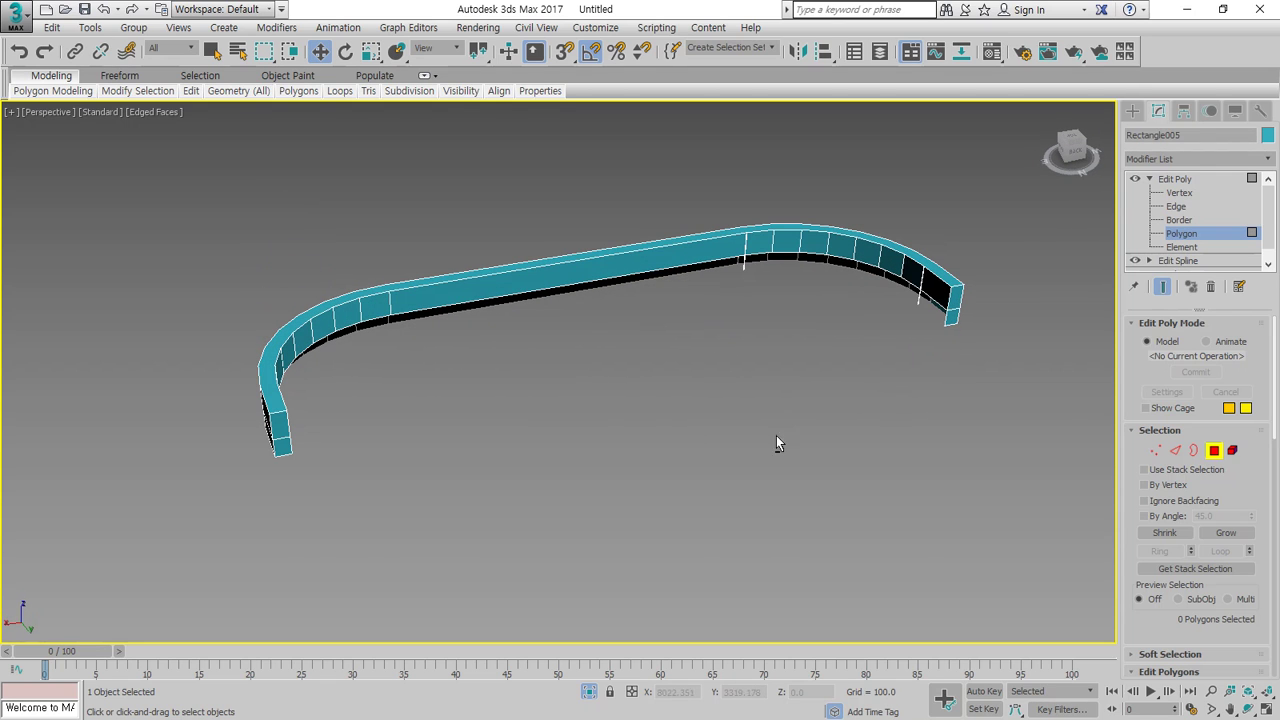
pyautogui.click(745, 269)
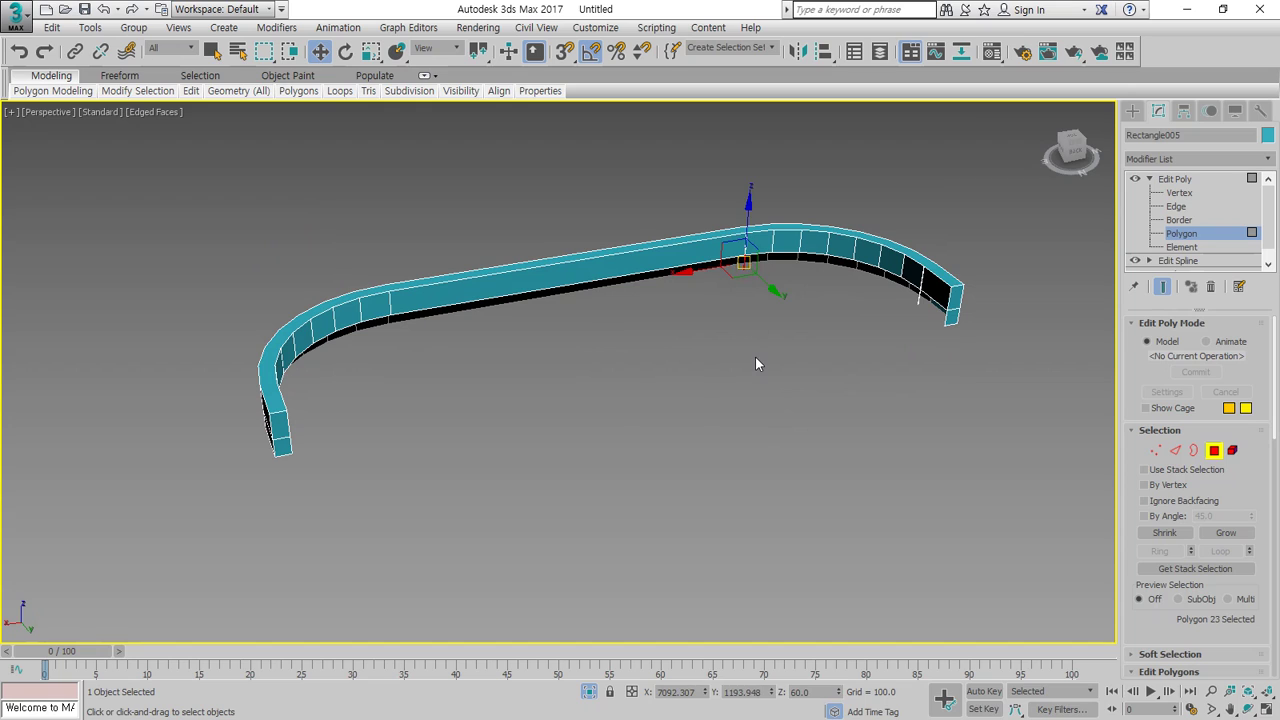
pyautogui.click(756, 364)
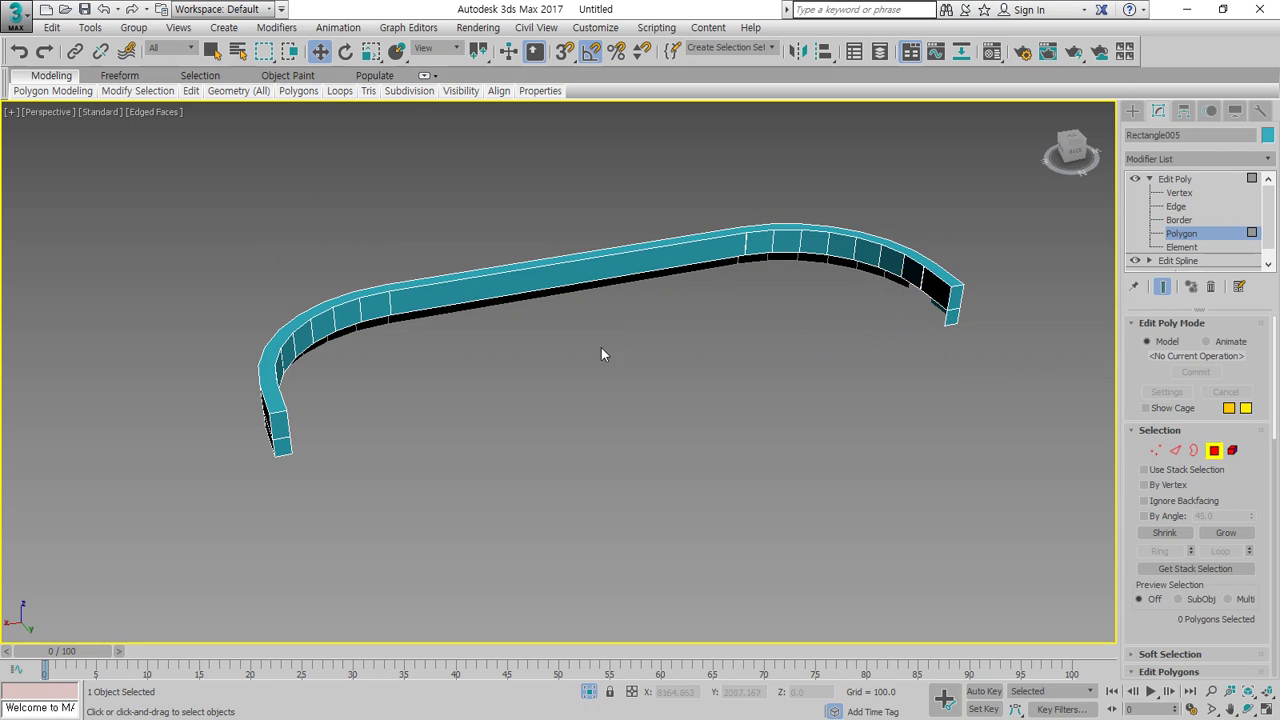
pyautogui.click(928, 296)
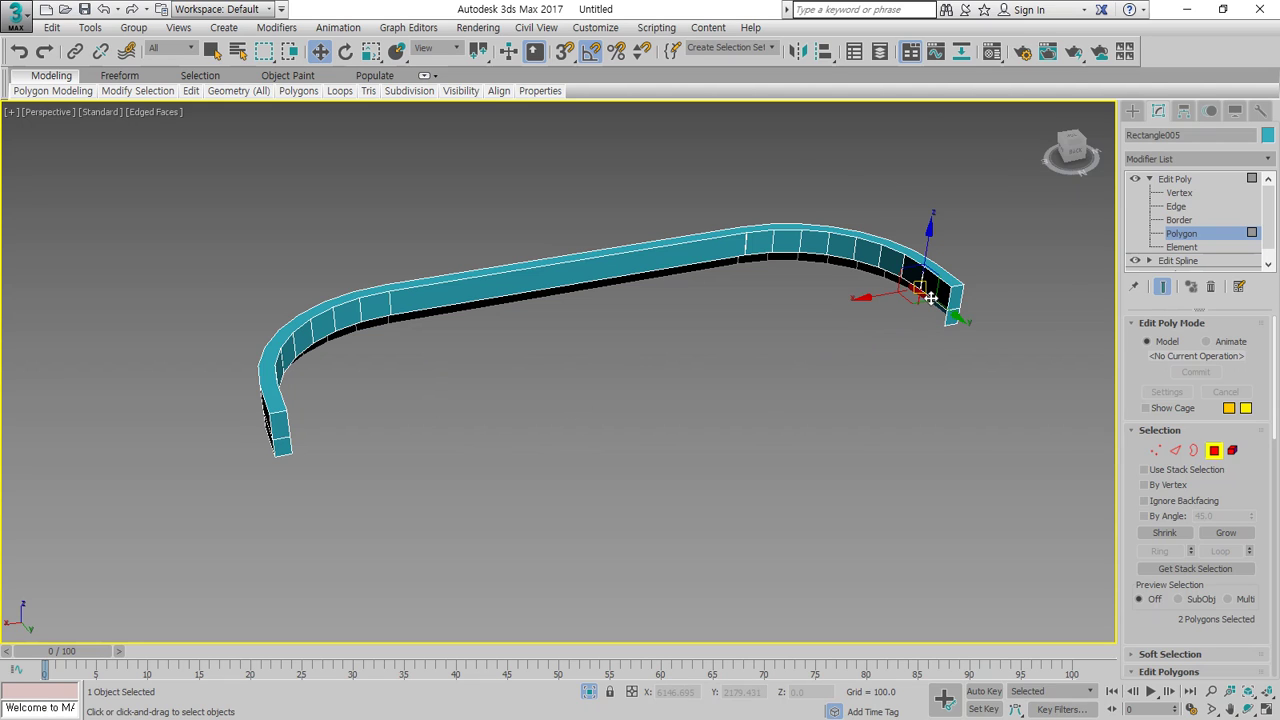
pyautogui.scroll(5, 928, 335)
pyautogui.click(903, 338)
pyautogui.click(857, 312)
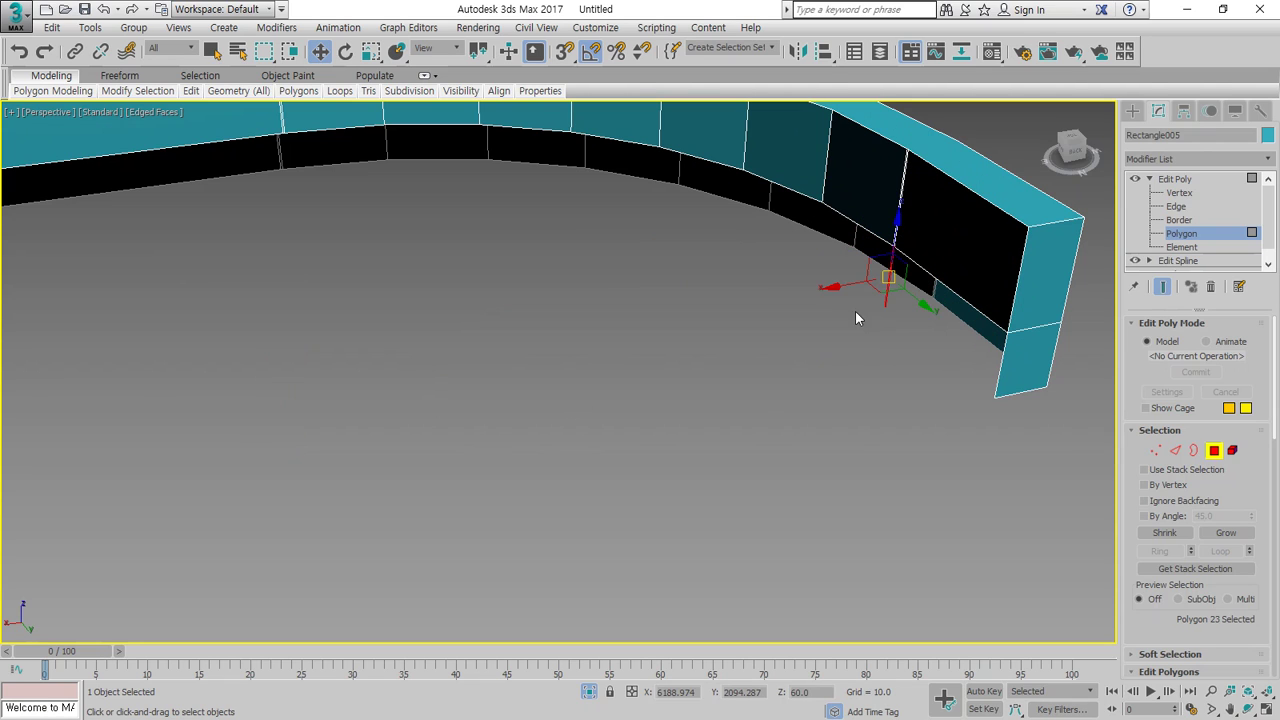
pyautogui.click(834, 360)
pyautogui.scroll(-5, 834, 360)
pyautogui.moveTo(197, 462)
pyautogui.keyDown('alt'); pyautogui.mouseDown(button='middle')
pyautogui.moveTo(124, 430)
pyautogui.moveTo(195, 448)
pyautogui.mouseUp(button='middle'); pyautogui.keyUp('alt')
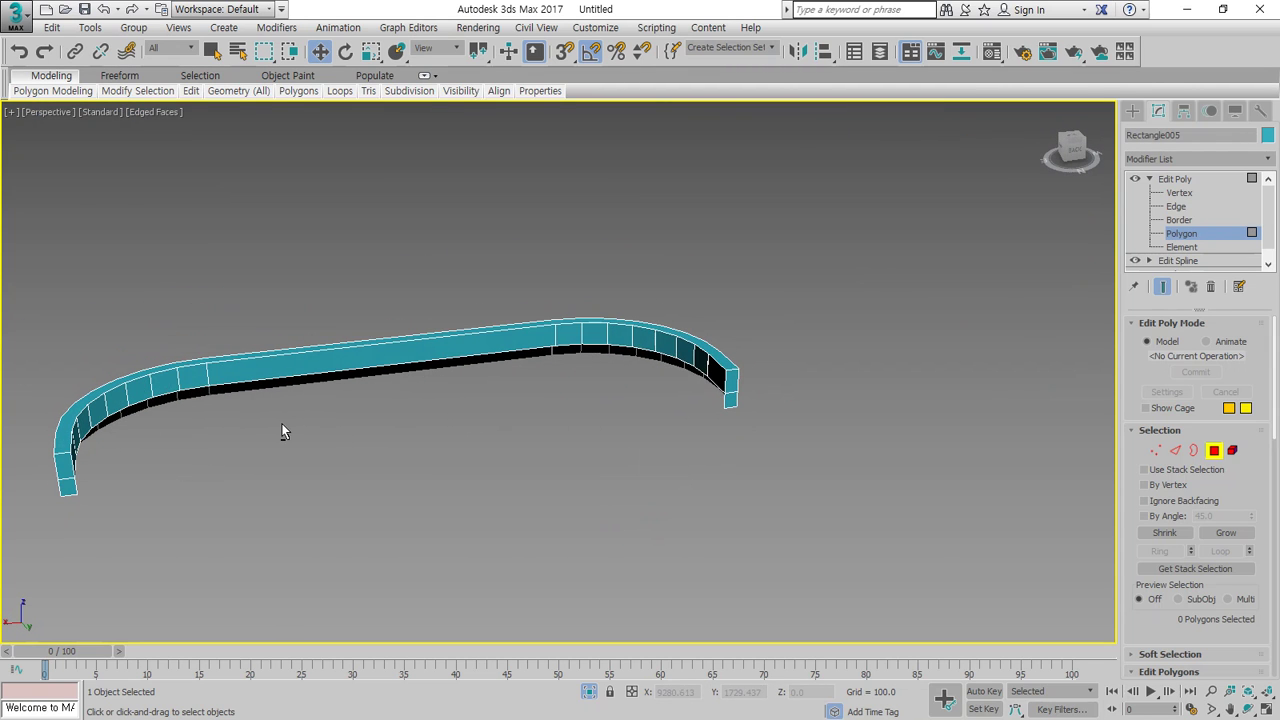
# Bridge the lower inner edges at the two ends of the balcony band to close its open side
pyautogui.moveTo(281, 432); pyautogui.dragTo(453, 393, button='middle')
pyautogui.press('2')
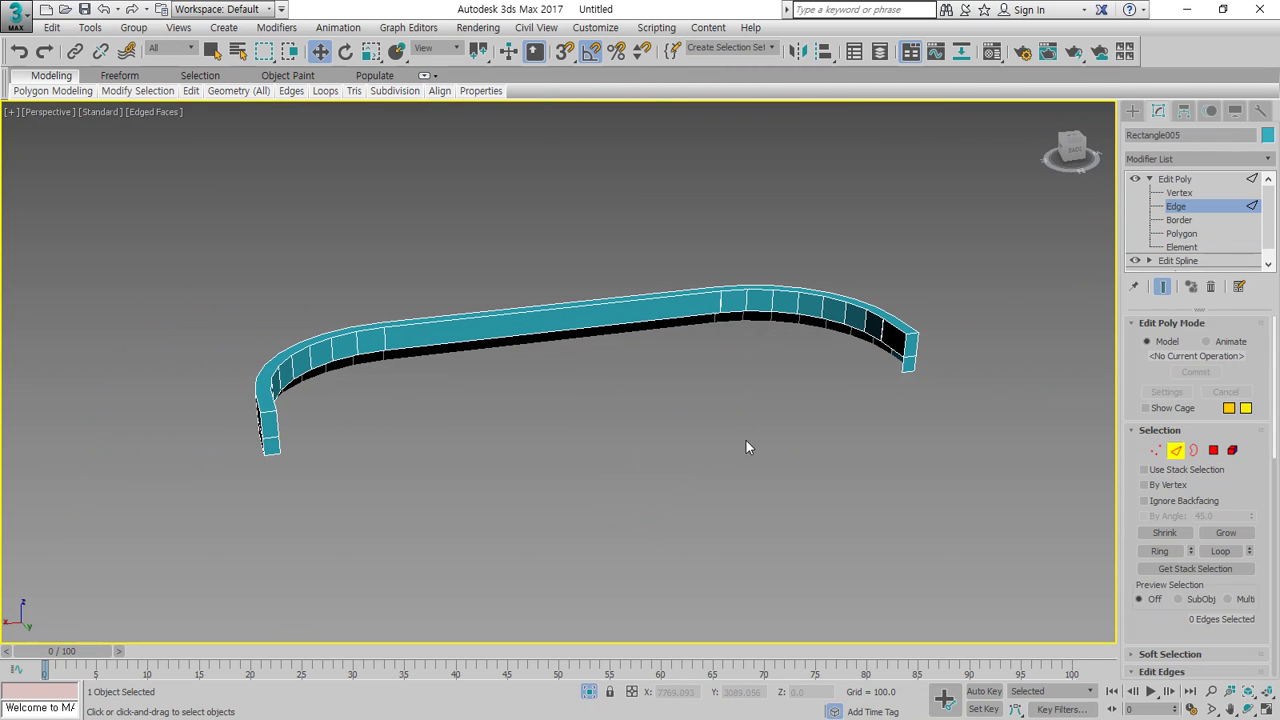
pyautogui.scroll(-5, 1164, 514)
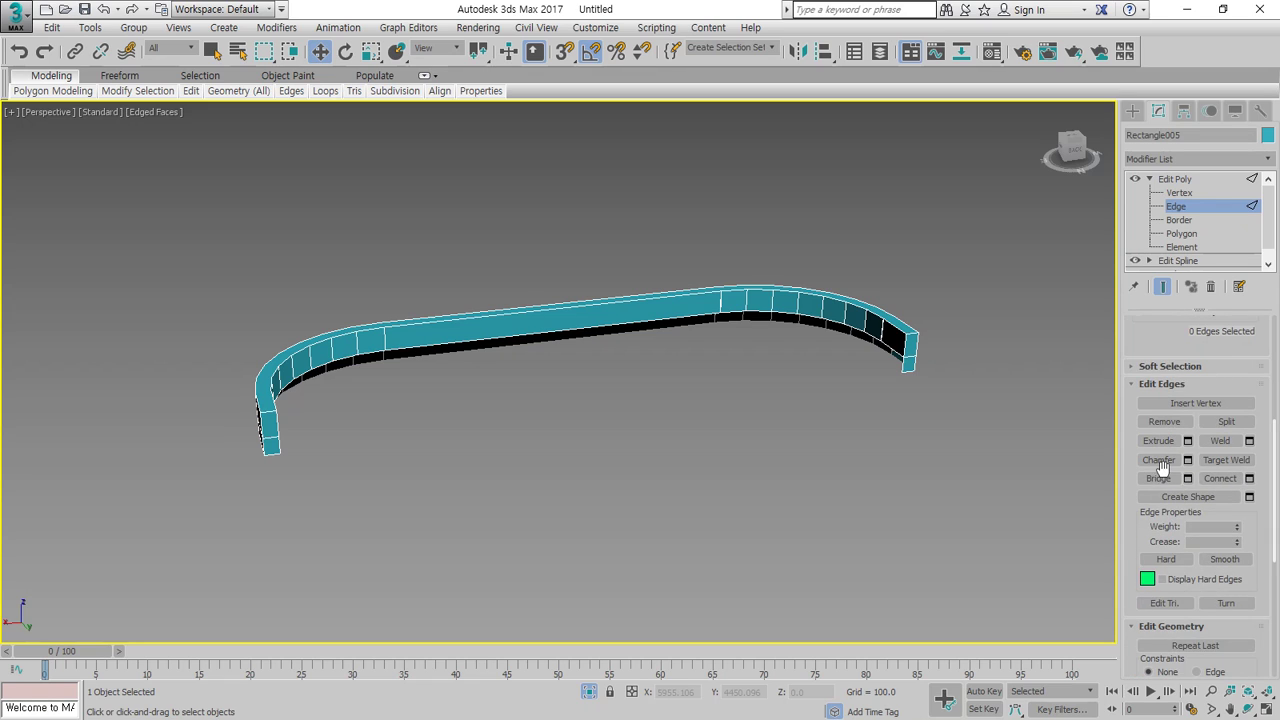
pyautogui.click(1157, 479)
pyautogui.click(283, 447)
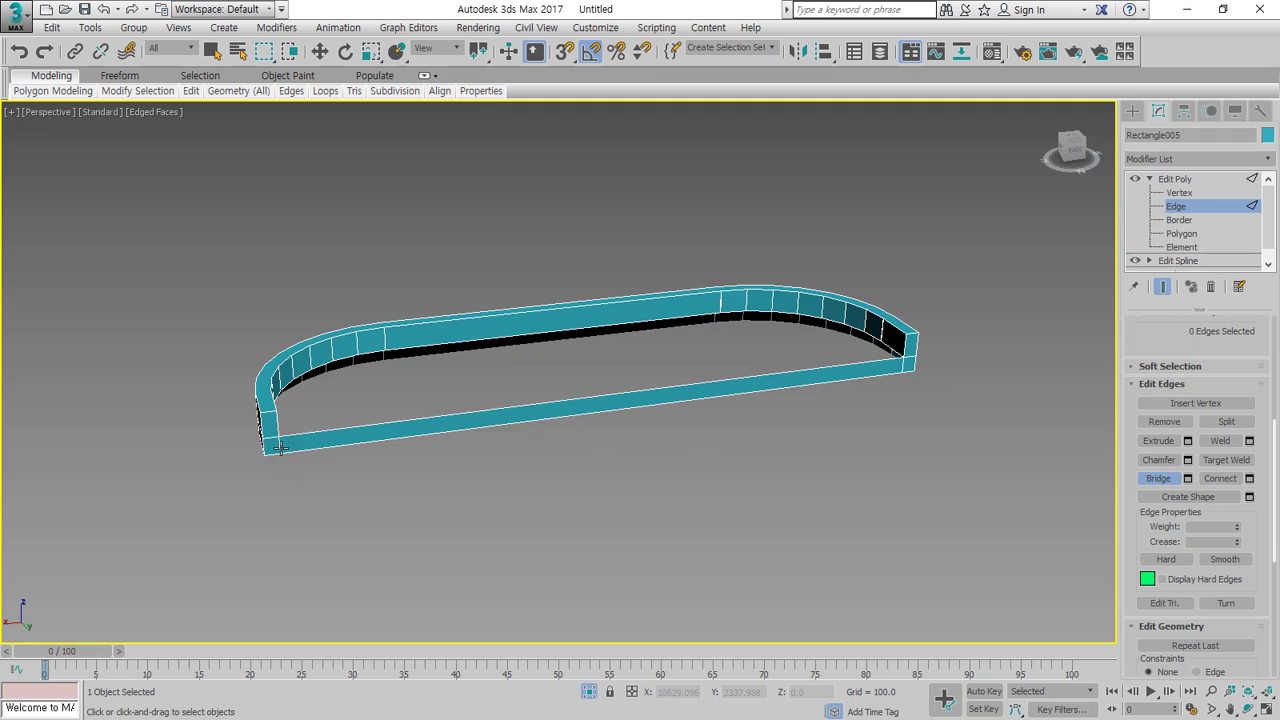
pyautogui.keyDown('alt'); pyautogui.moveTo(526, 484); pyautogui.dragTo(566, 506, button='middle'); pyautogui.keyUp('alt')
pyautogui.rightClick(725, 484)
# Cap the inner border as the balcony floor and cap the open border on the underside
pyautogui.press('3')
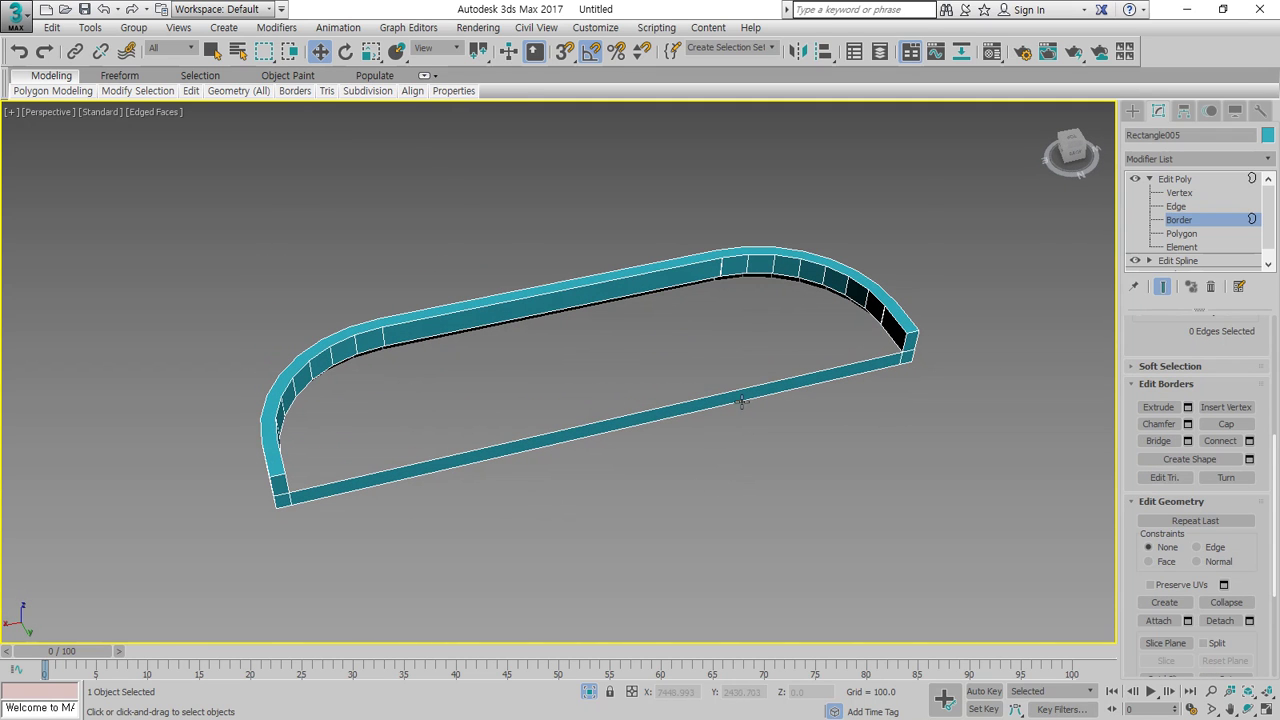
pyautogui.click(742, 388)
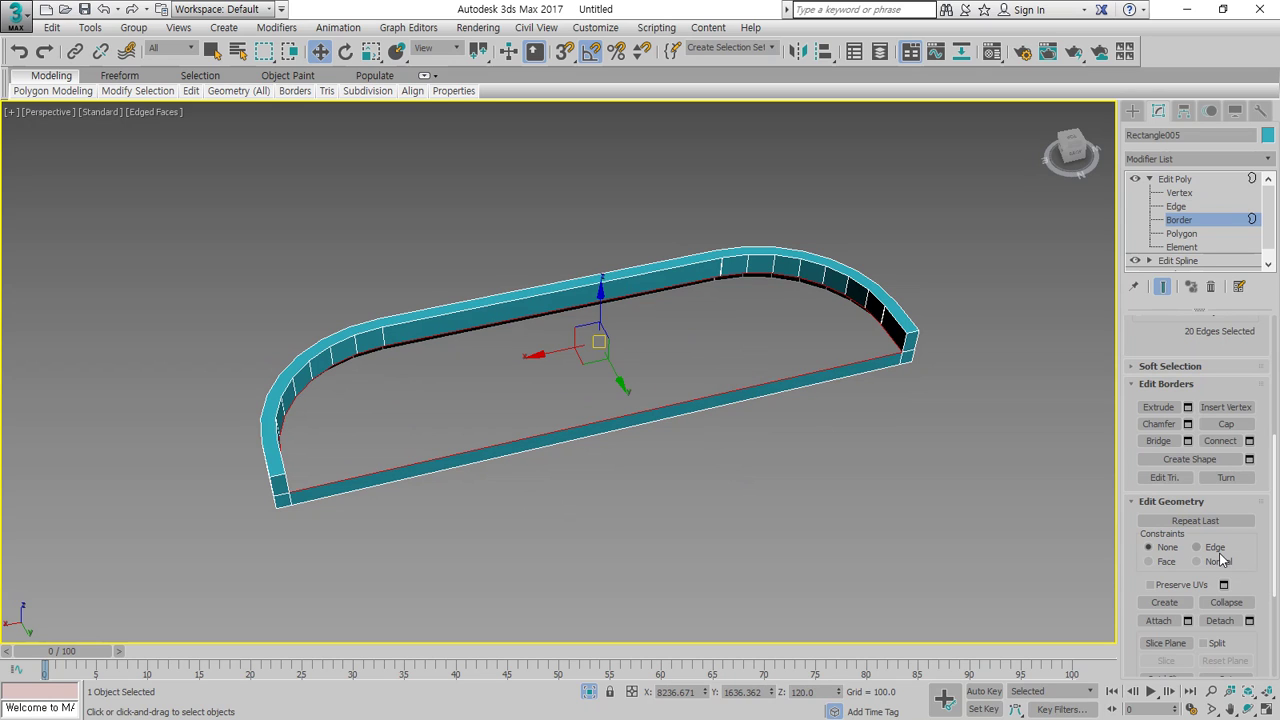
pyautogui.click(1236, 429)
pyautogui.keyDown('alt'); pyautogui.moveTo(980, 451); pyautogui.dragTo(731, 396, button='middle'); pyautogui.keyUp('alt')
pyautogui.click(846, 432)
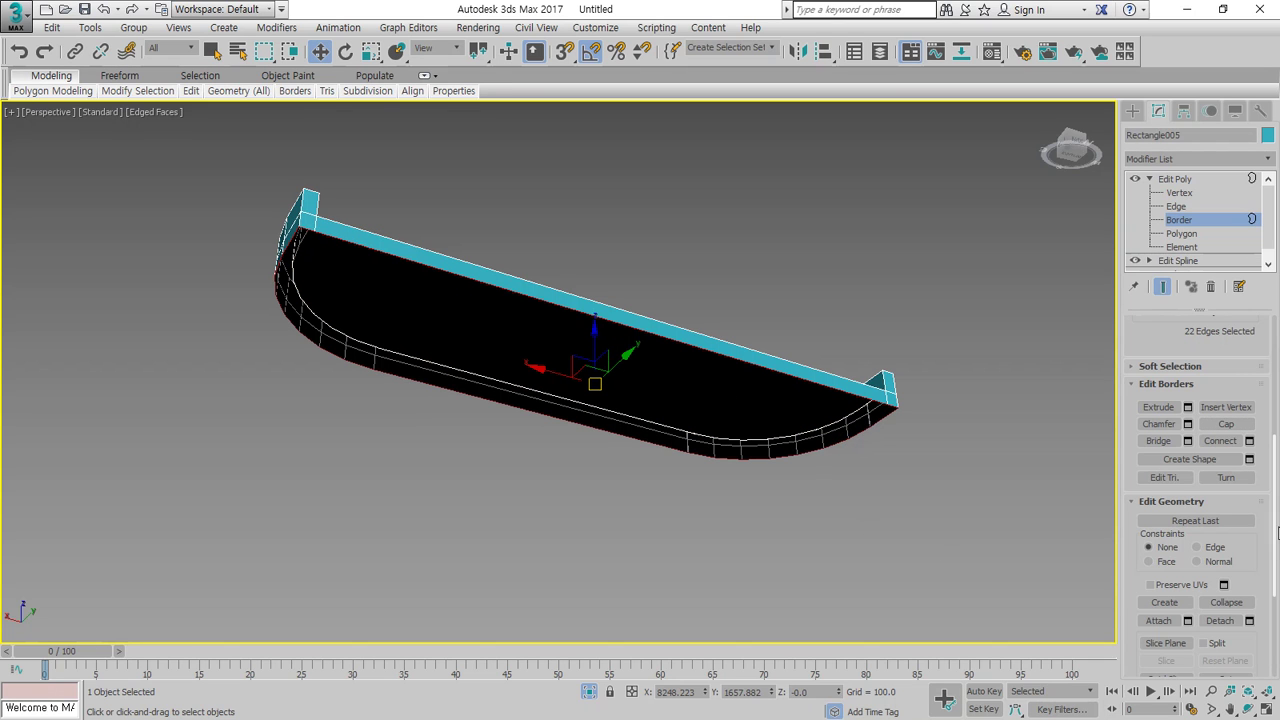
pyautogui.click(1226, 424)
pyautogui.keyDown('alt'); pyautogui.moveTo(622, 318); pyautogui.dragTo(647, 446, button='middle'); pyautogui.keyUp('alt')
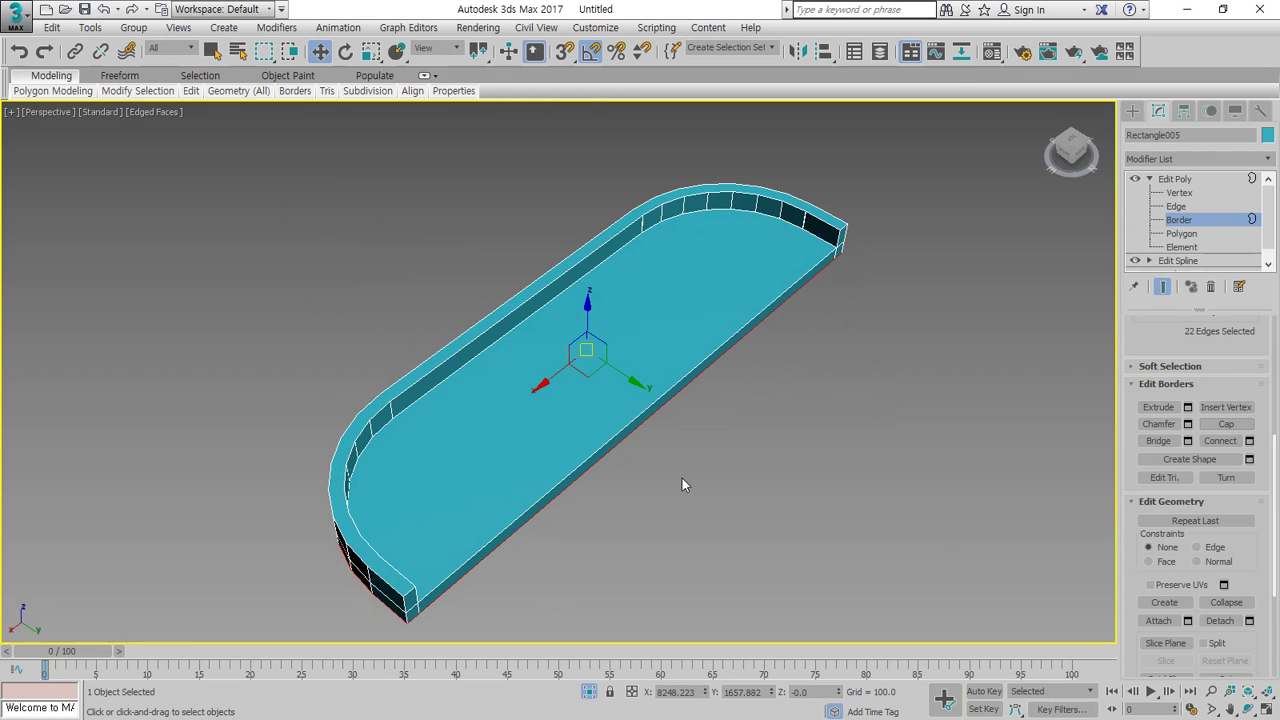
# Delete the Edit Poly modifier from the balcony outline and apply a fresh Edit Poly above Edit Spline
pyautogui.click(1215, 180)
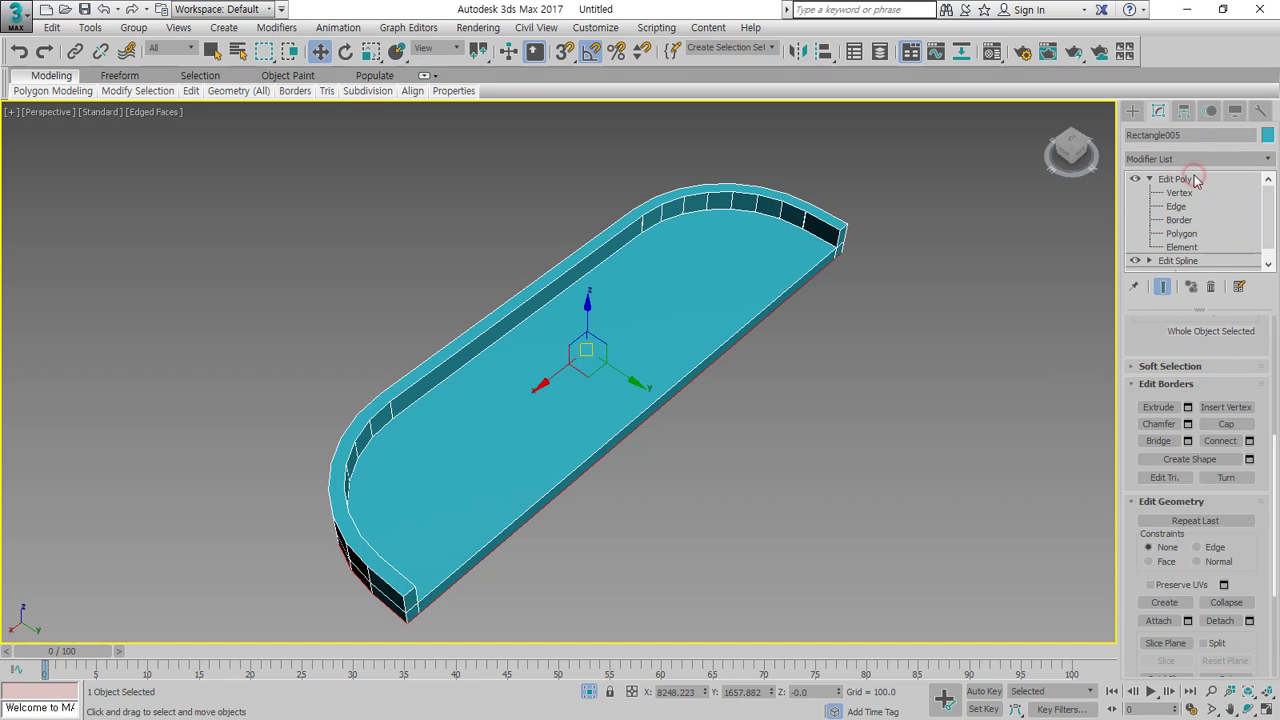
pyautogui.click(1212, 288)
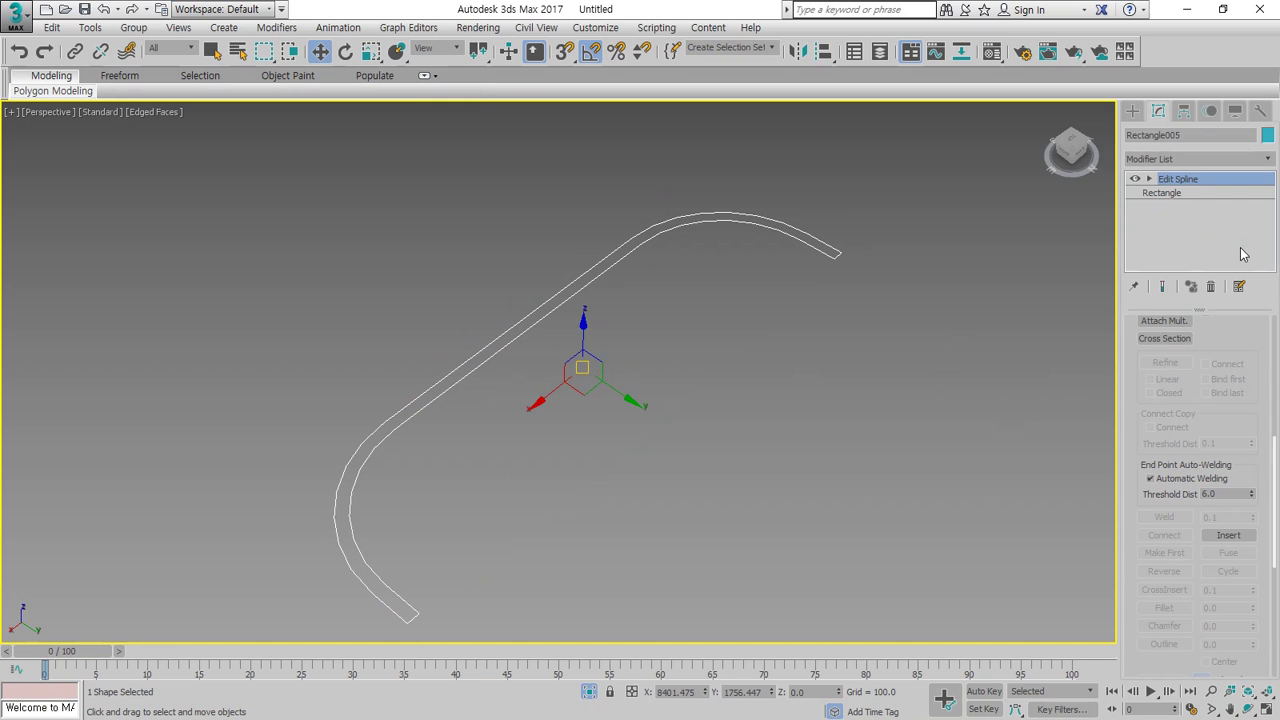
pyautogui.click(1170, 159)
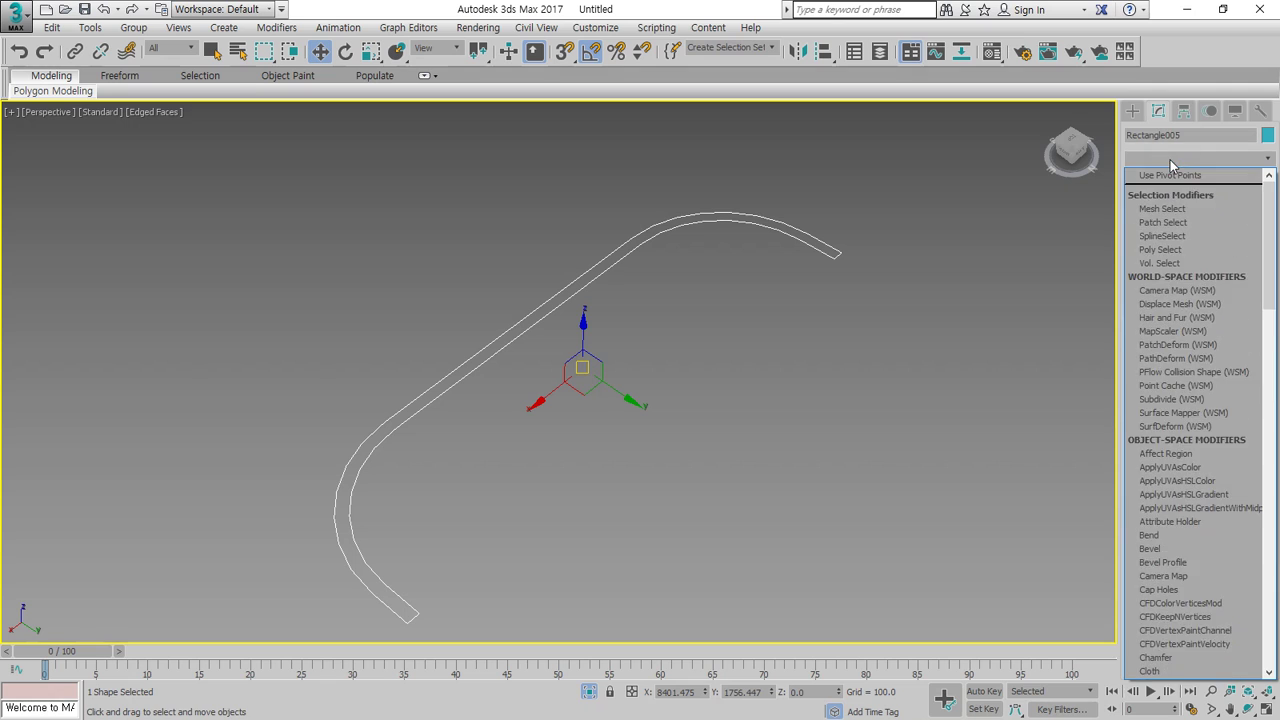
pyautogui.press('e')
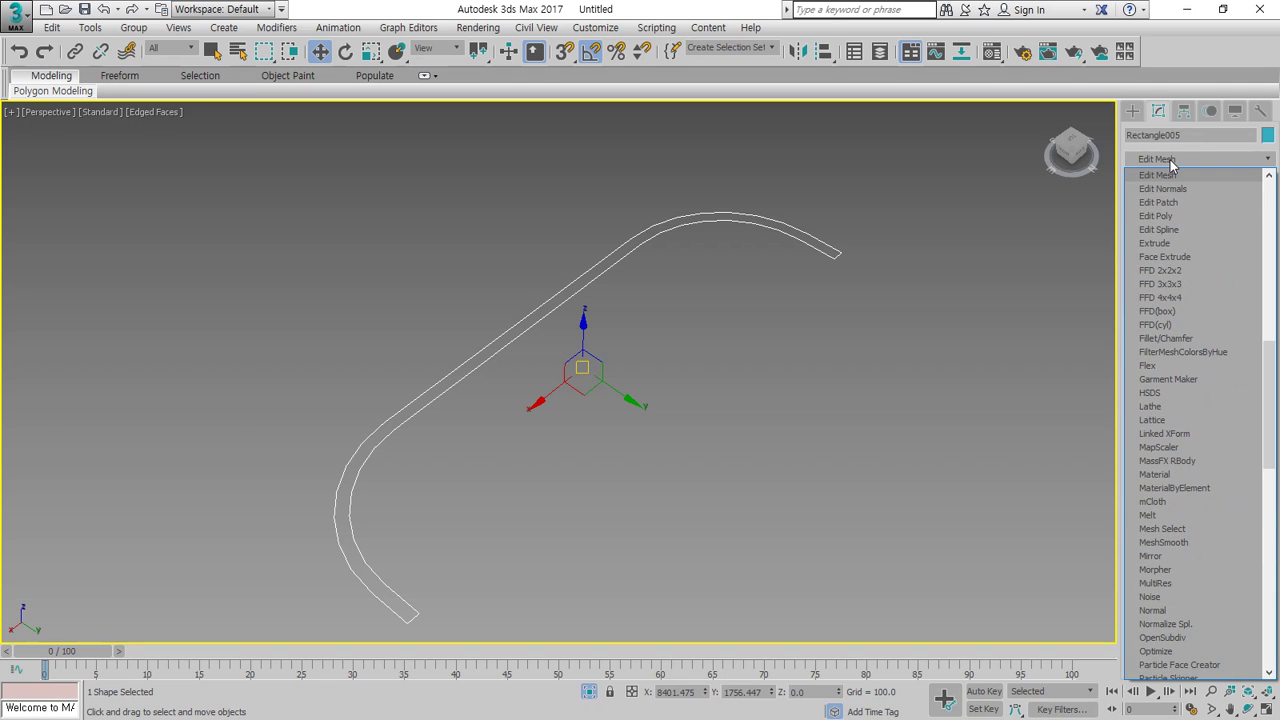
pyautogui.click(1183, 215)
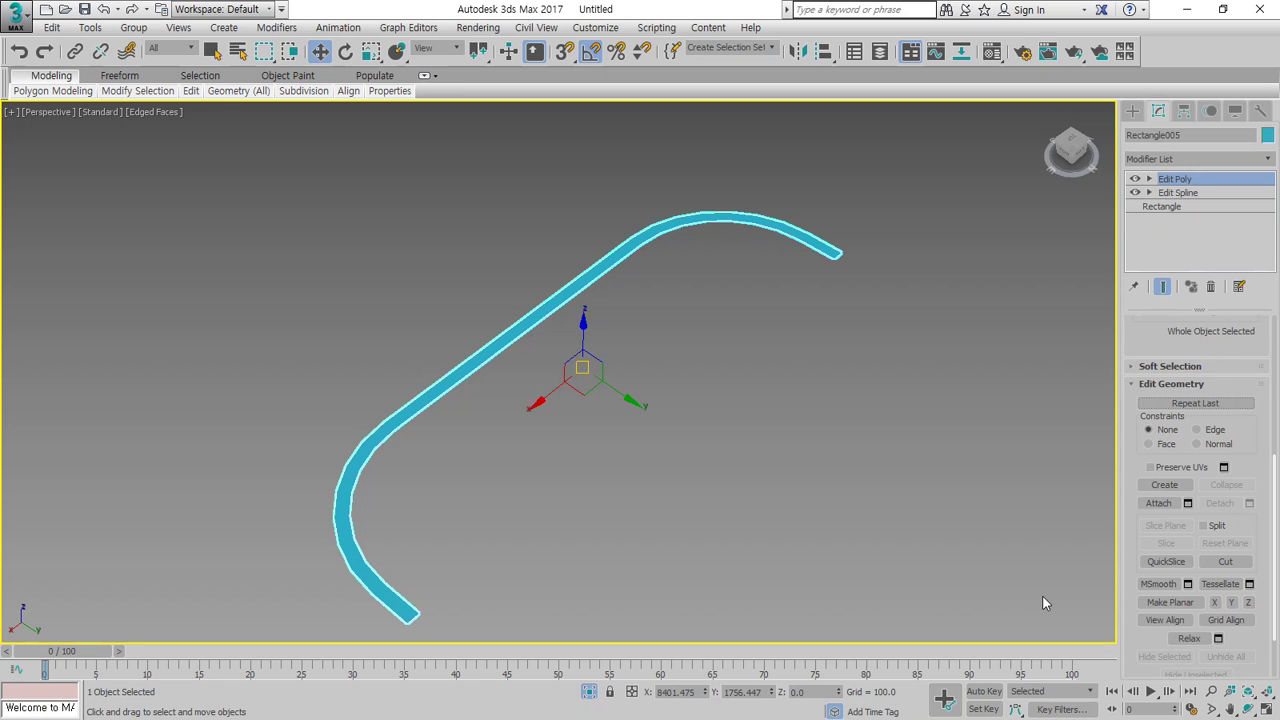
# Select the balcony outline's face at polygon level and extrude it by 50
pyautogui.click(1150, 179)
pyautogui.click(1184, 233)
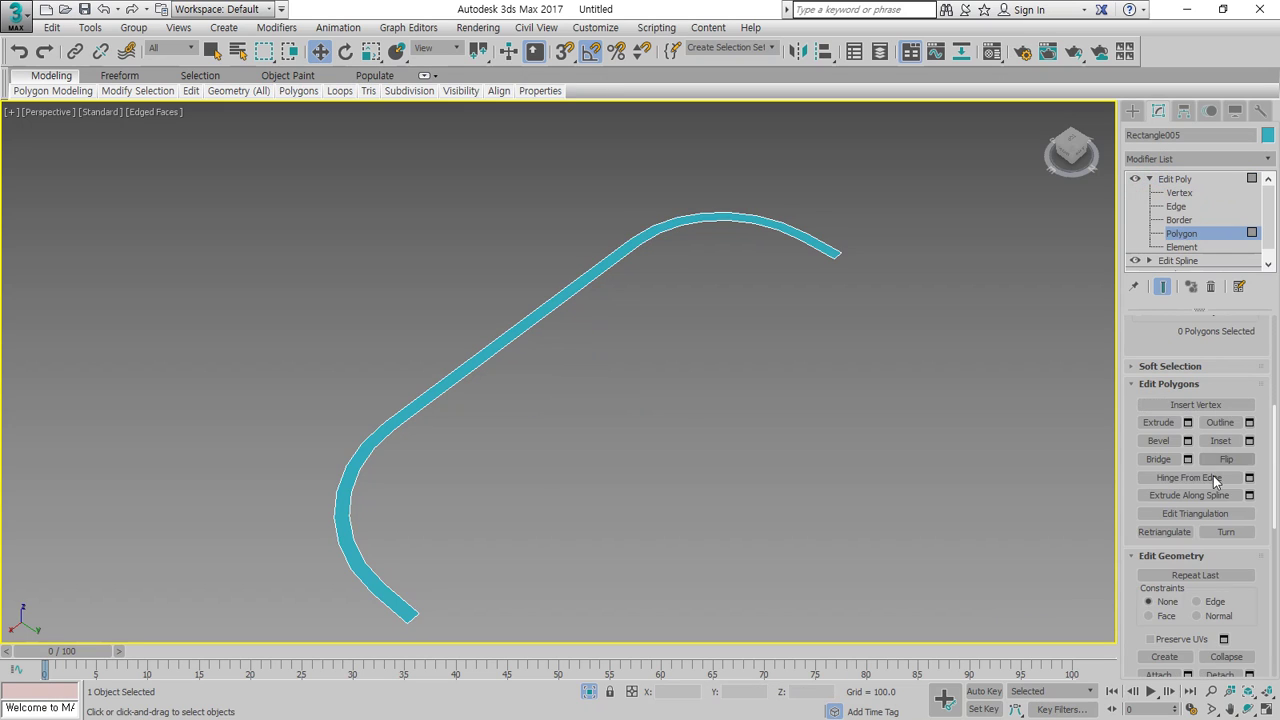
pyautogui.click(813, 245)
pyautogui.scroll(-2, 1212, 541)
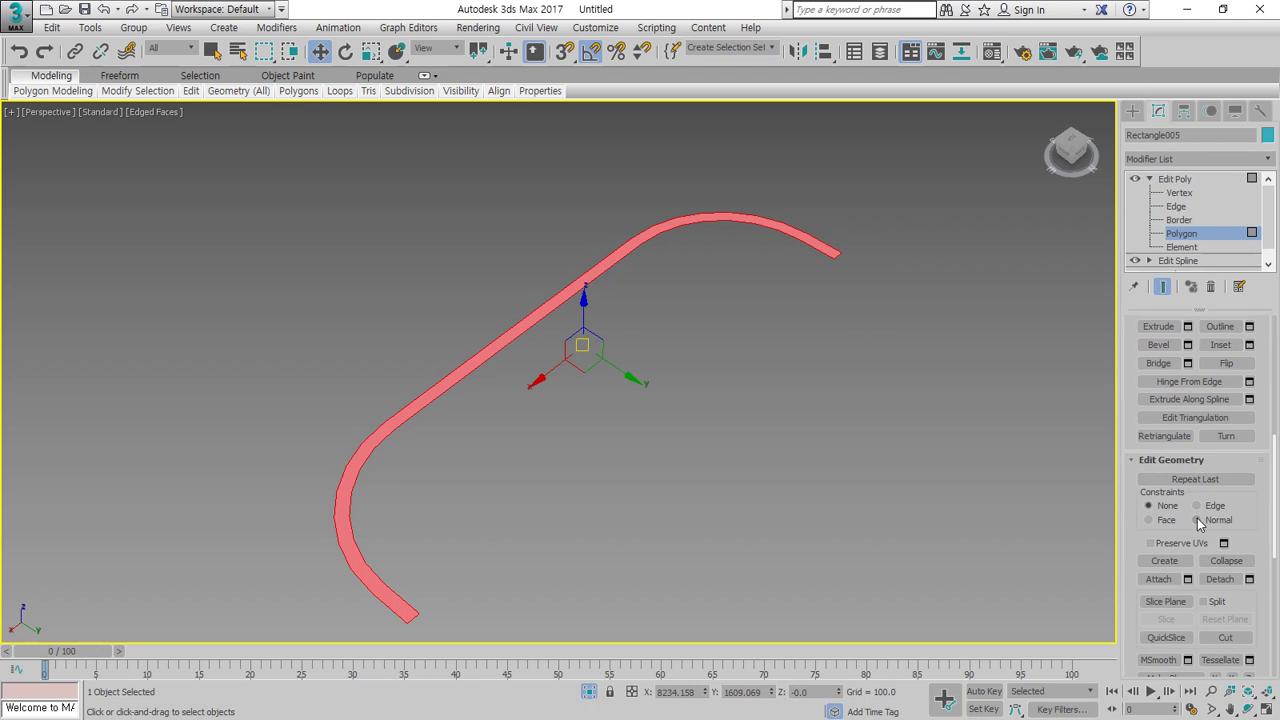
pyautogui.scroll(2, 1192, 491)
pyautogui.click(1188, 398)
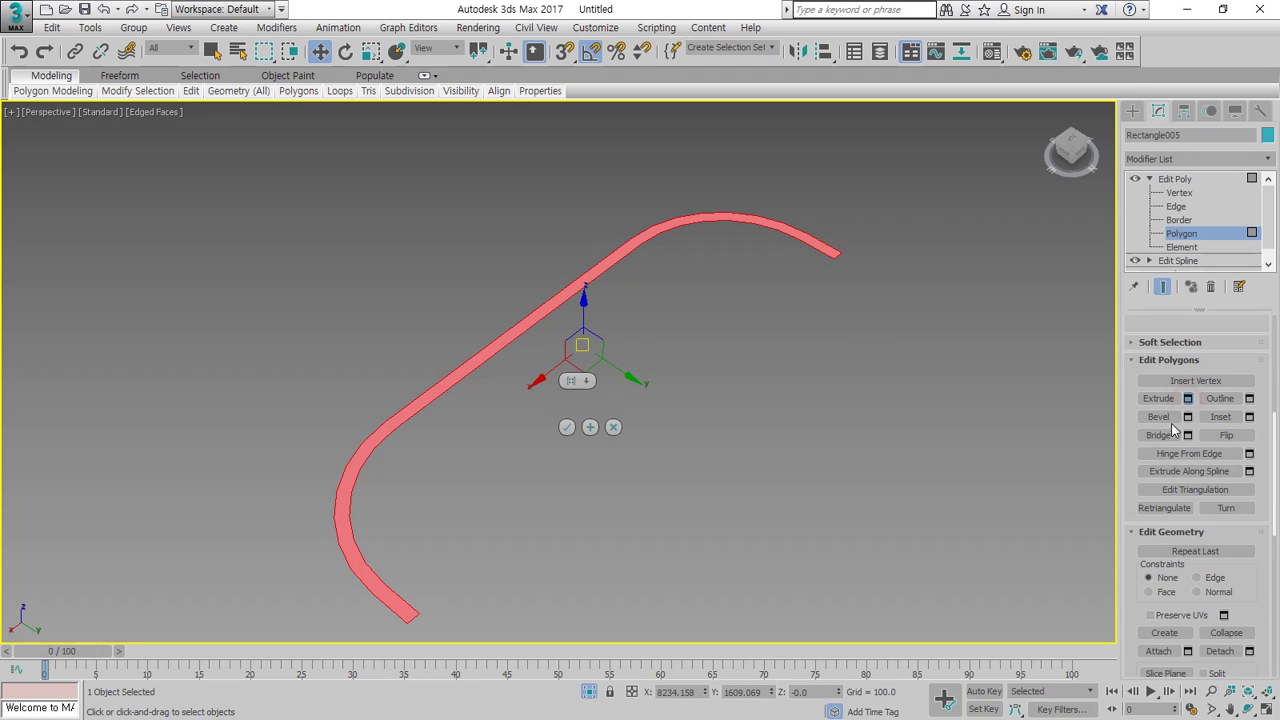
pyautogui.moveTo(598, 404); pyautogui.dragTo(556, 411)
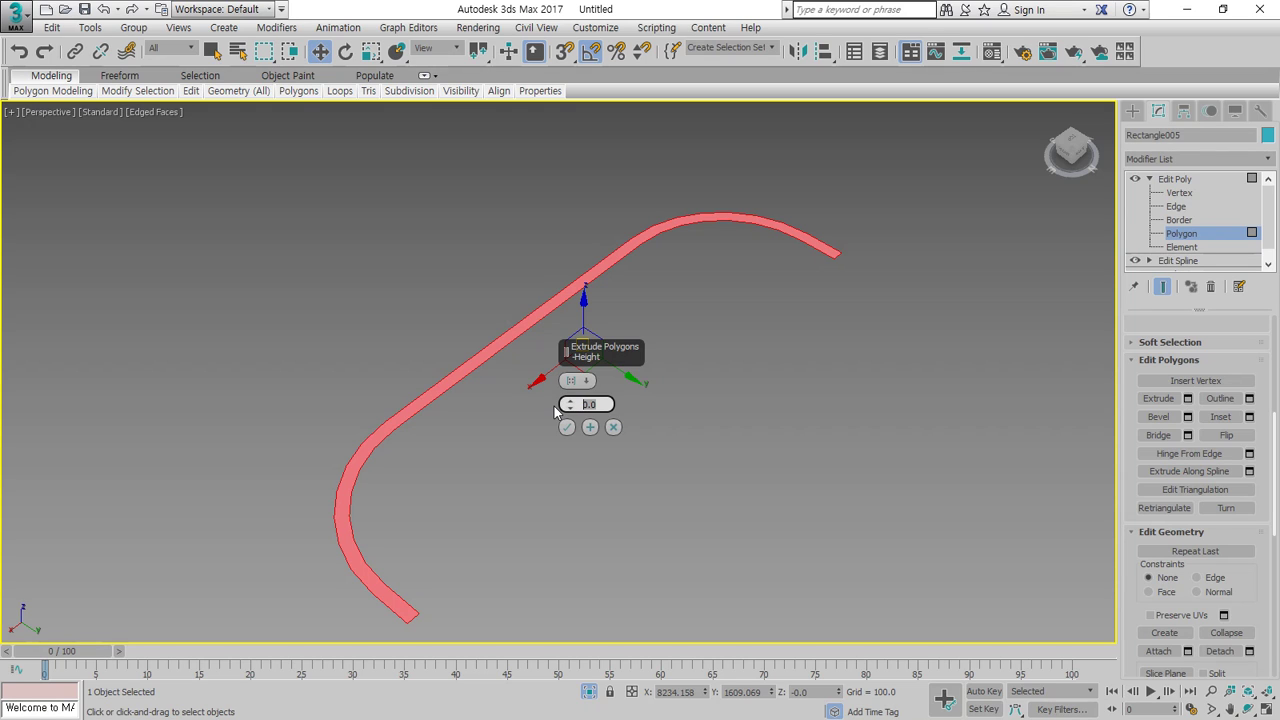
pyautogui.write('50')
pyautogui.press('Return')
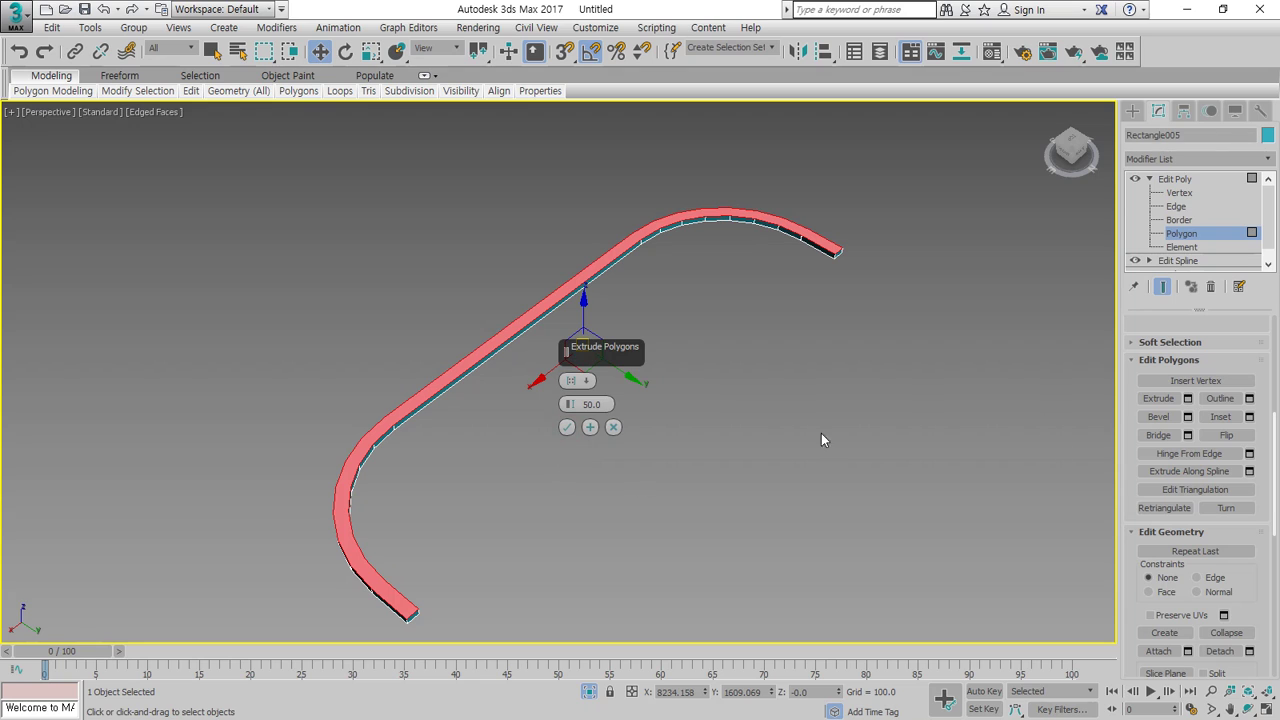
pyautogui.click(567, 431)
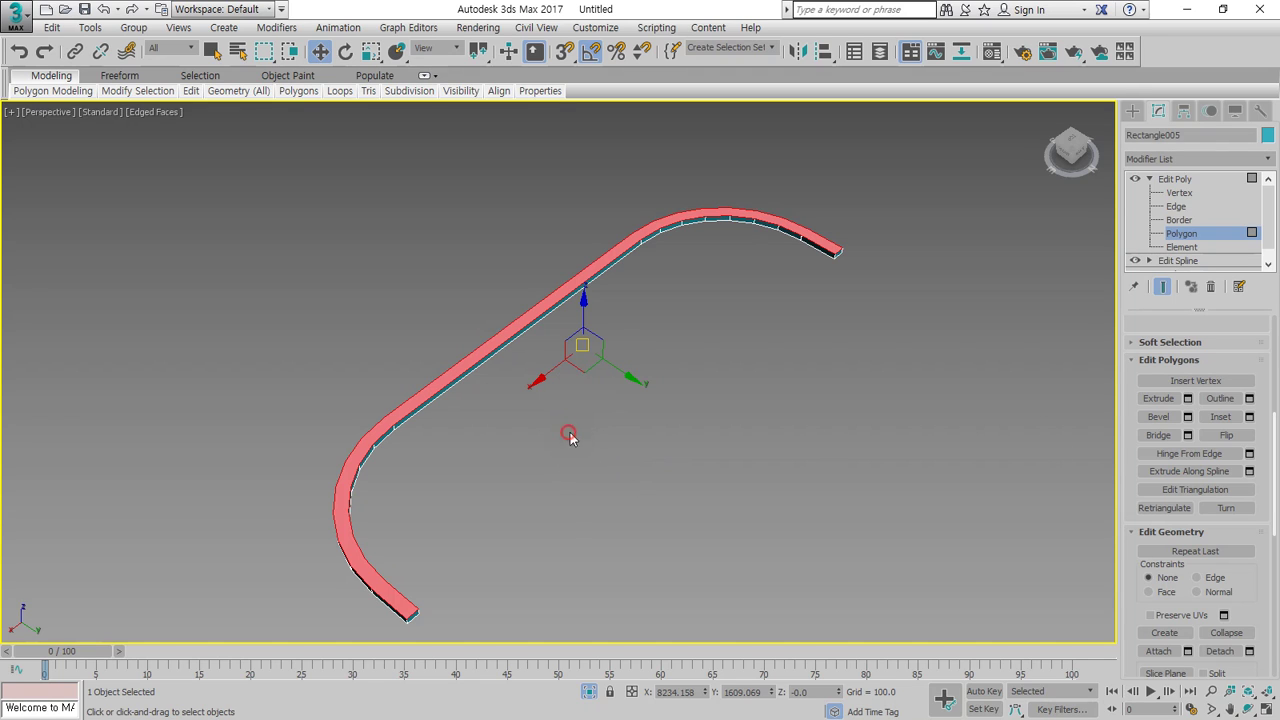
# Extrude the band's top face by a further 120
pyautogui.click(1188, 399)
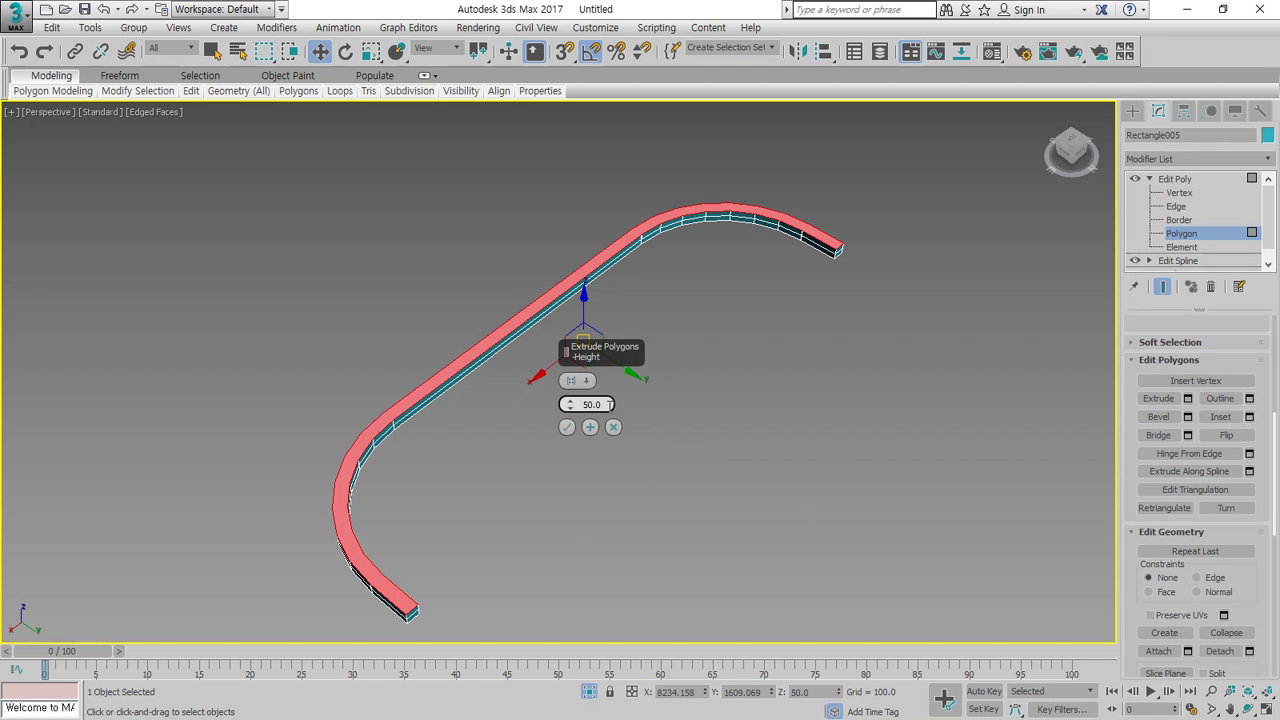
pyautogui.write('120')
pyautogui.press('Return')
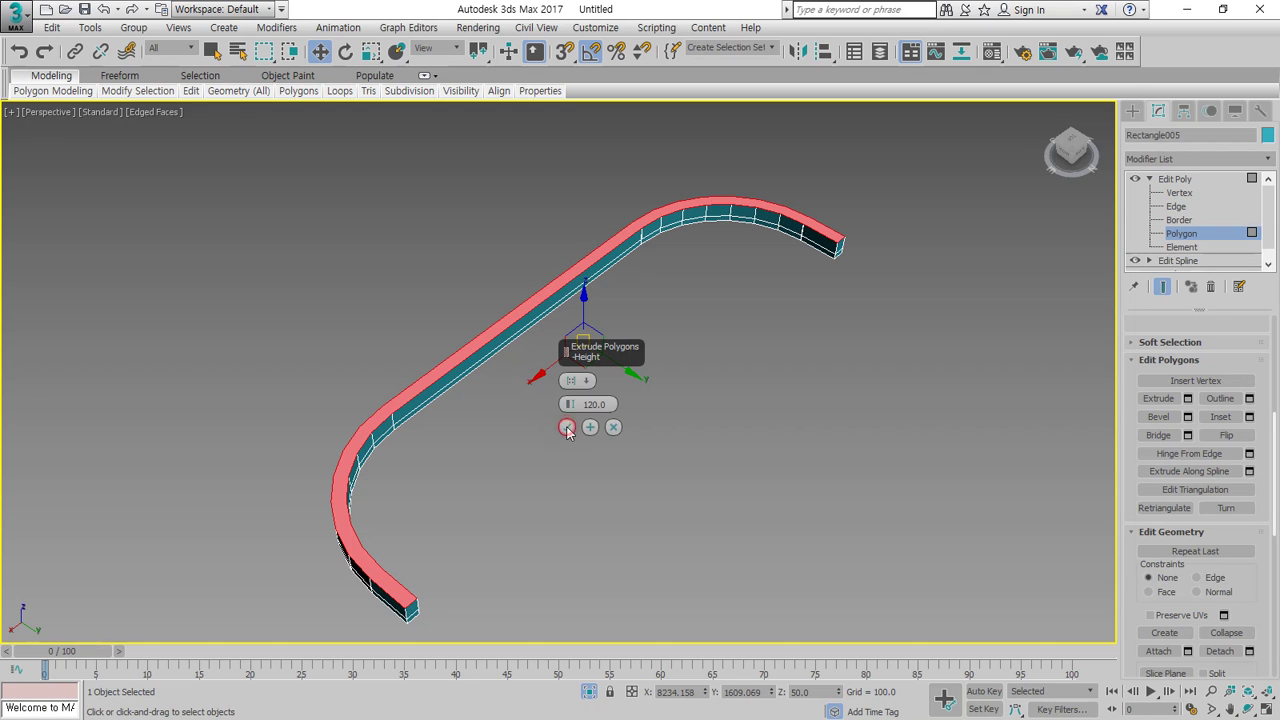
pyautogui.click(566, 428)
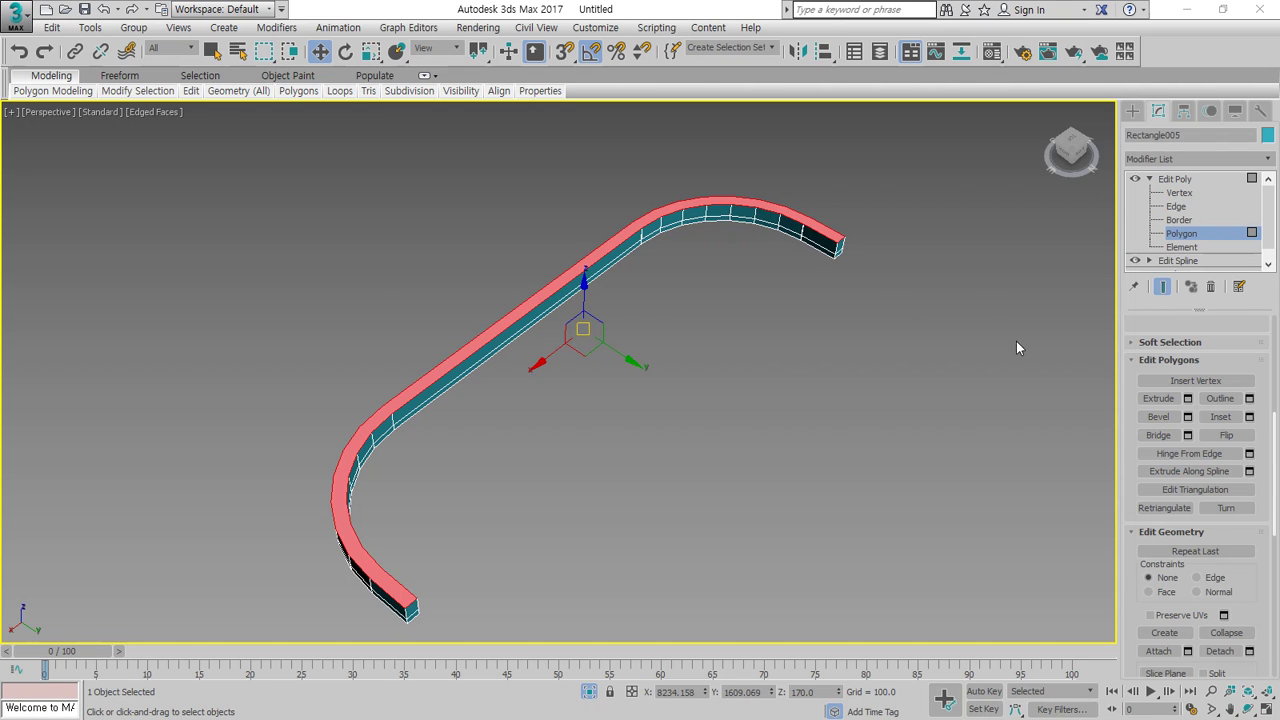
# Extrude the band's top face by a further 130
pyautogui.click(1188, 398)
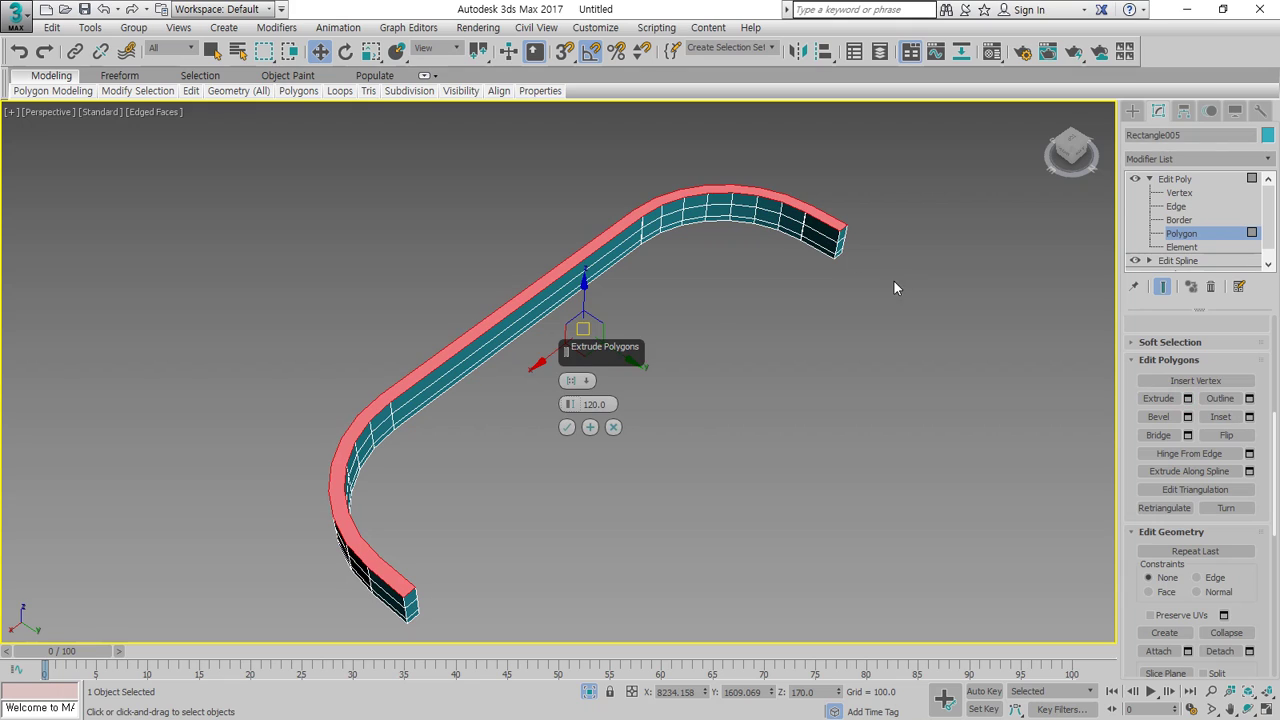
pyautogui.click(606, 404)
pyautogui.write('130')
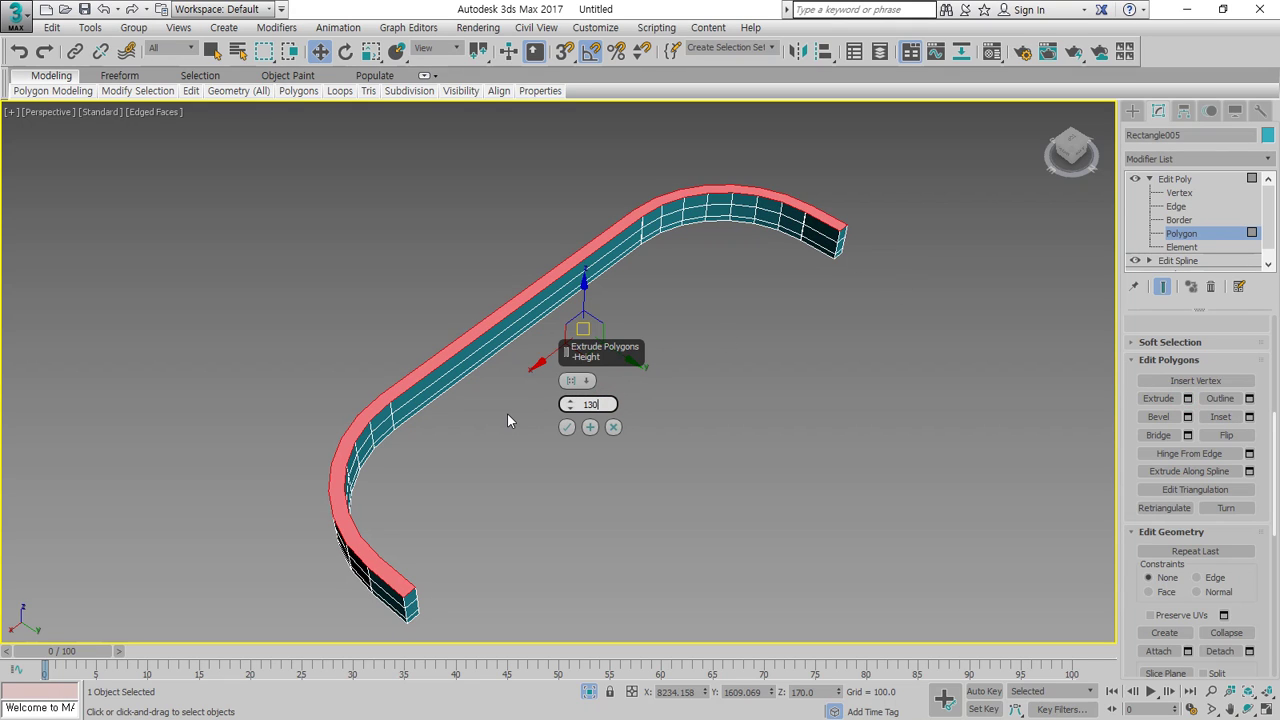
pyautogui.press('Return')
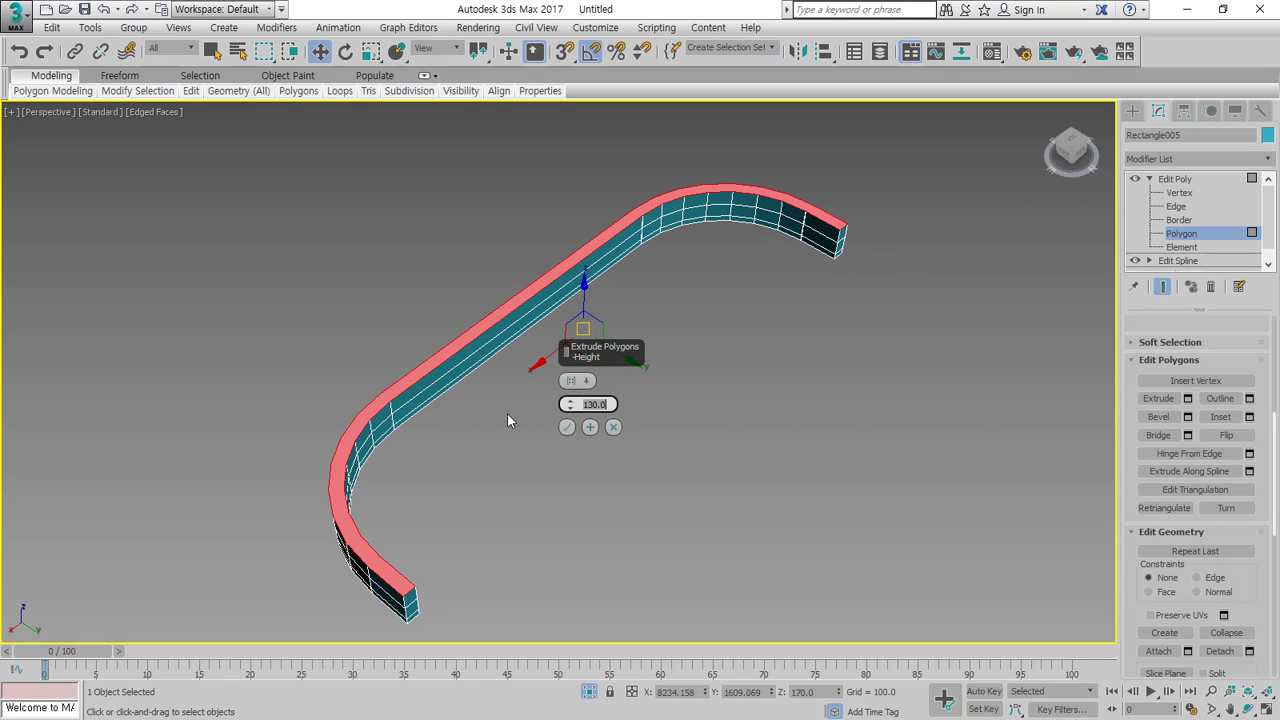
pyautogui.click(567, 428)
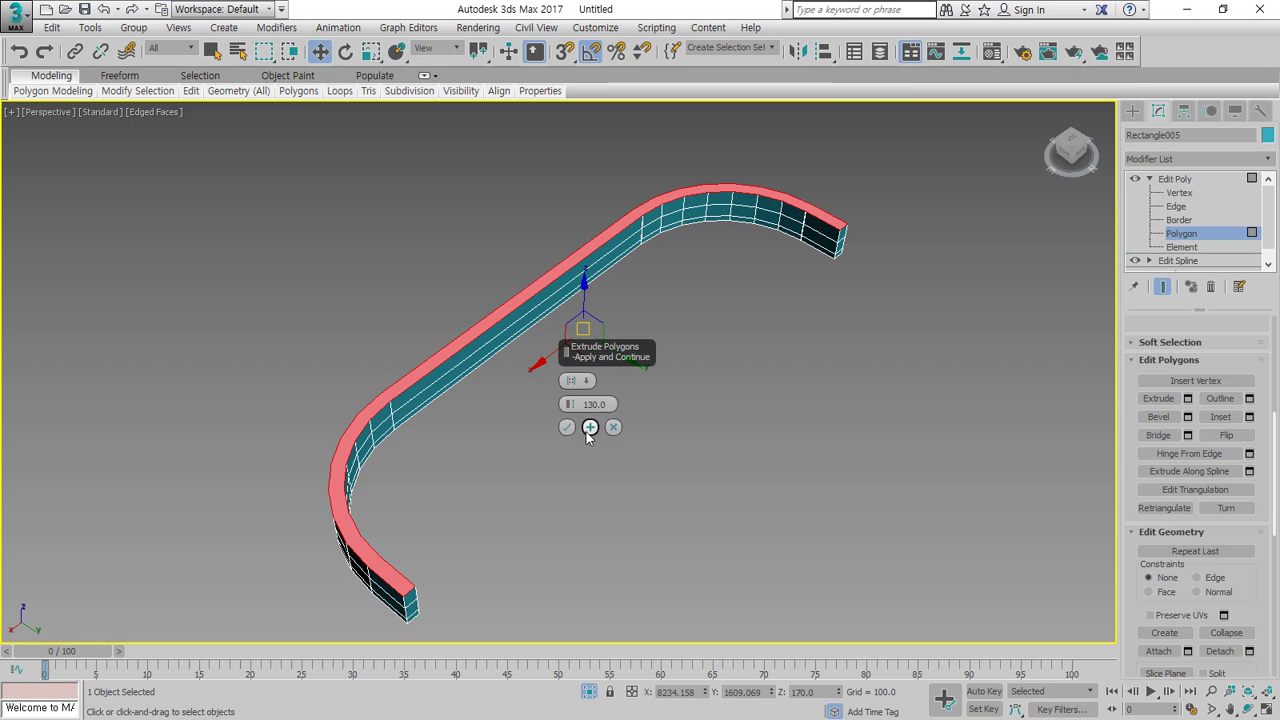
# Delete the middle-row polygons one by one on the inner side of the band's first rounded end
pyautogui.click(836, 311)
pyautogui.scroll(3, 826, 240)
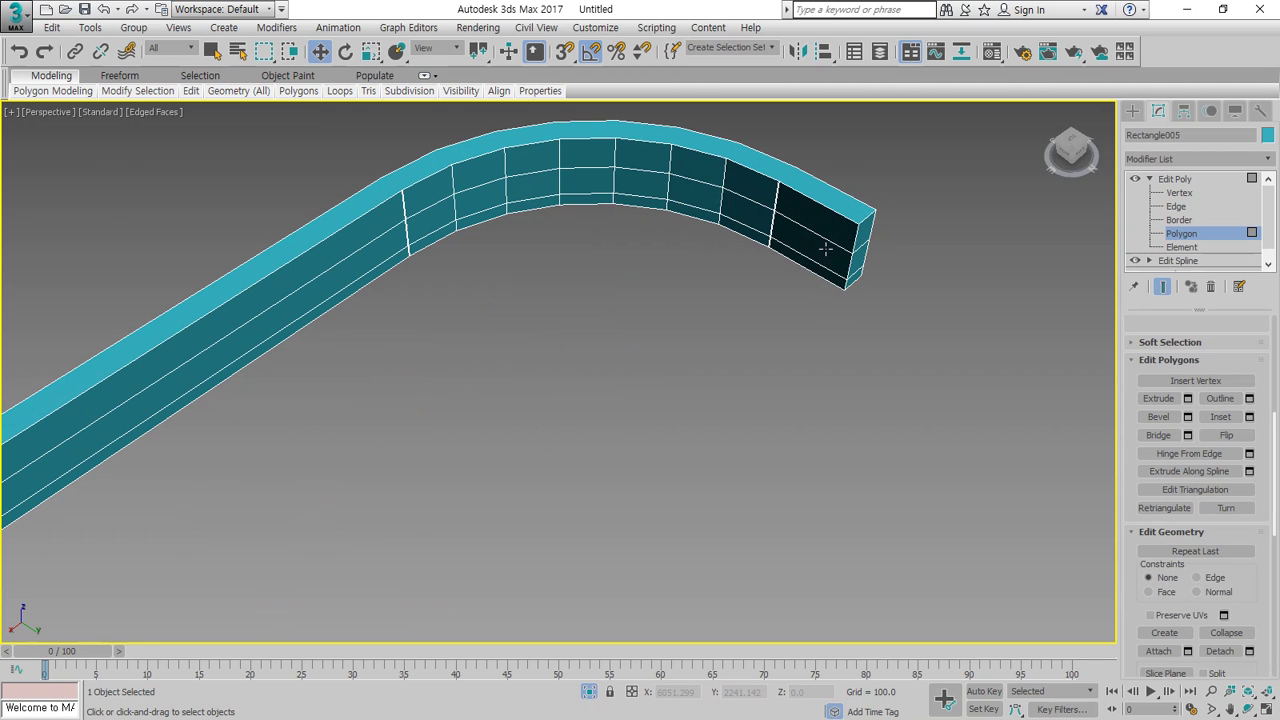
pyautogui.press('4')
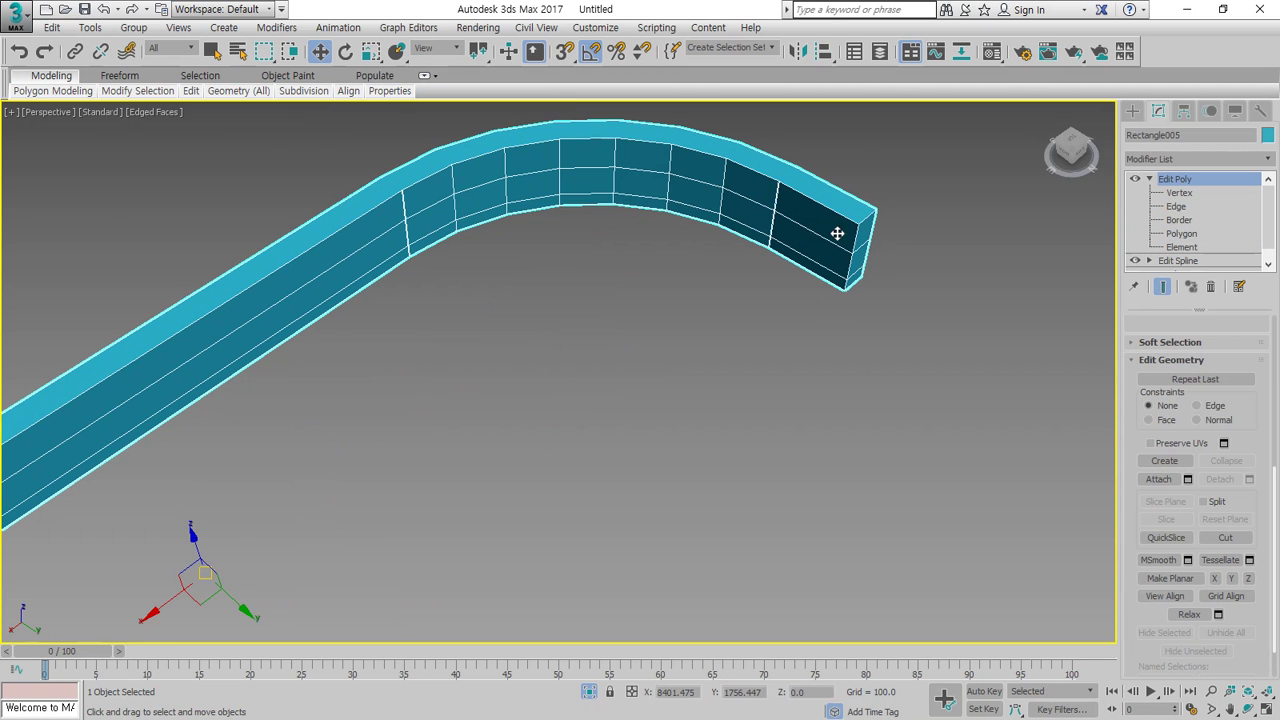
pyautogui.press('4')
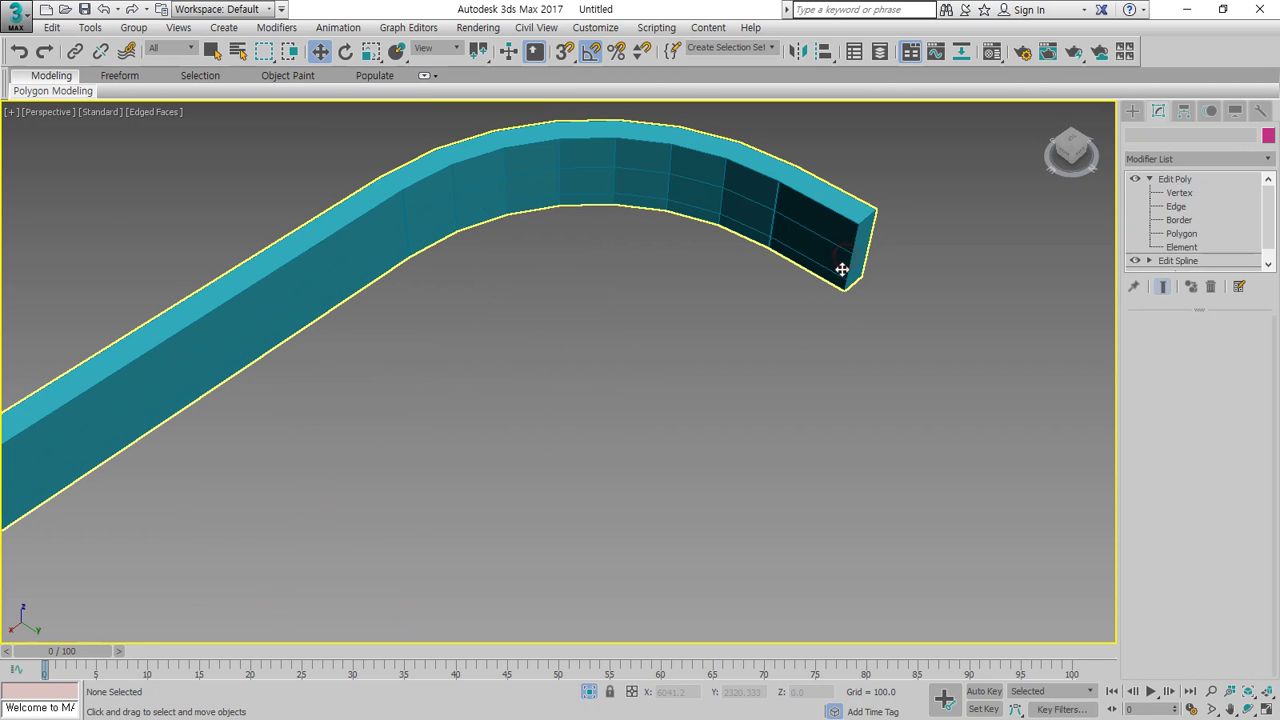
pyautogui.click(837, 263)
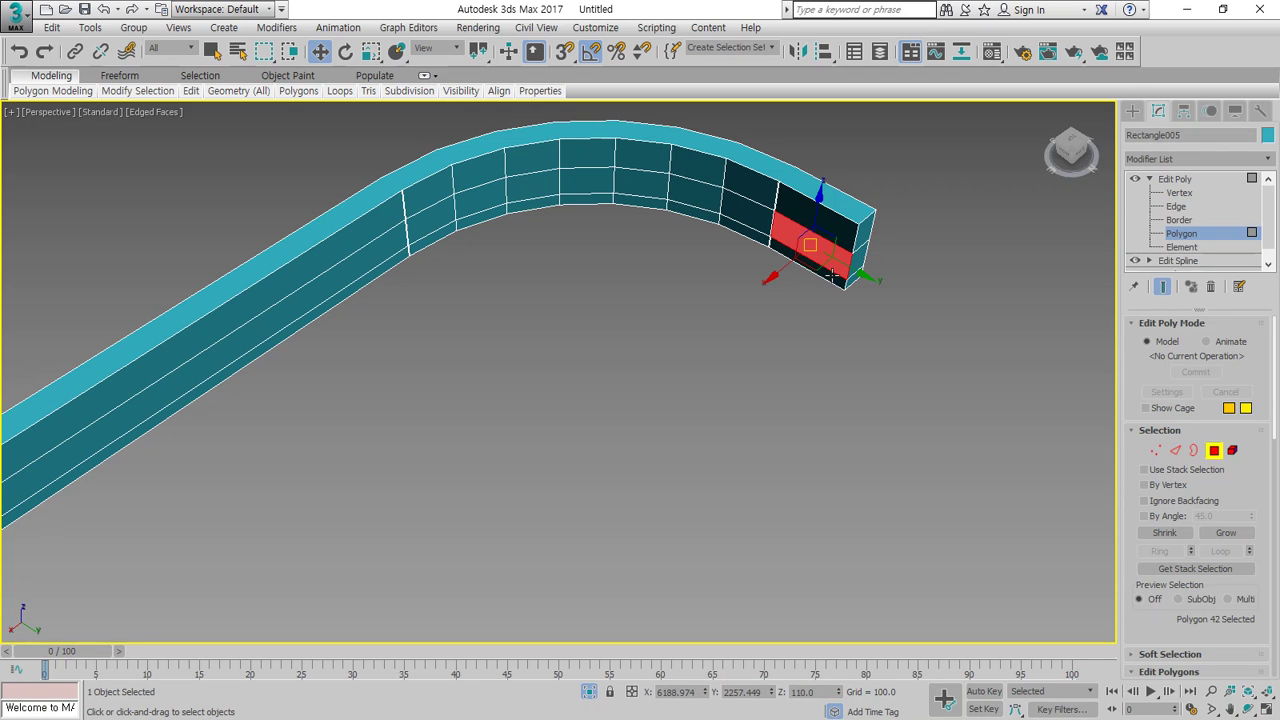
pyautogui.press('Delete')
pyautogui.press('Delete')
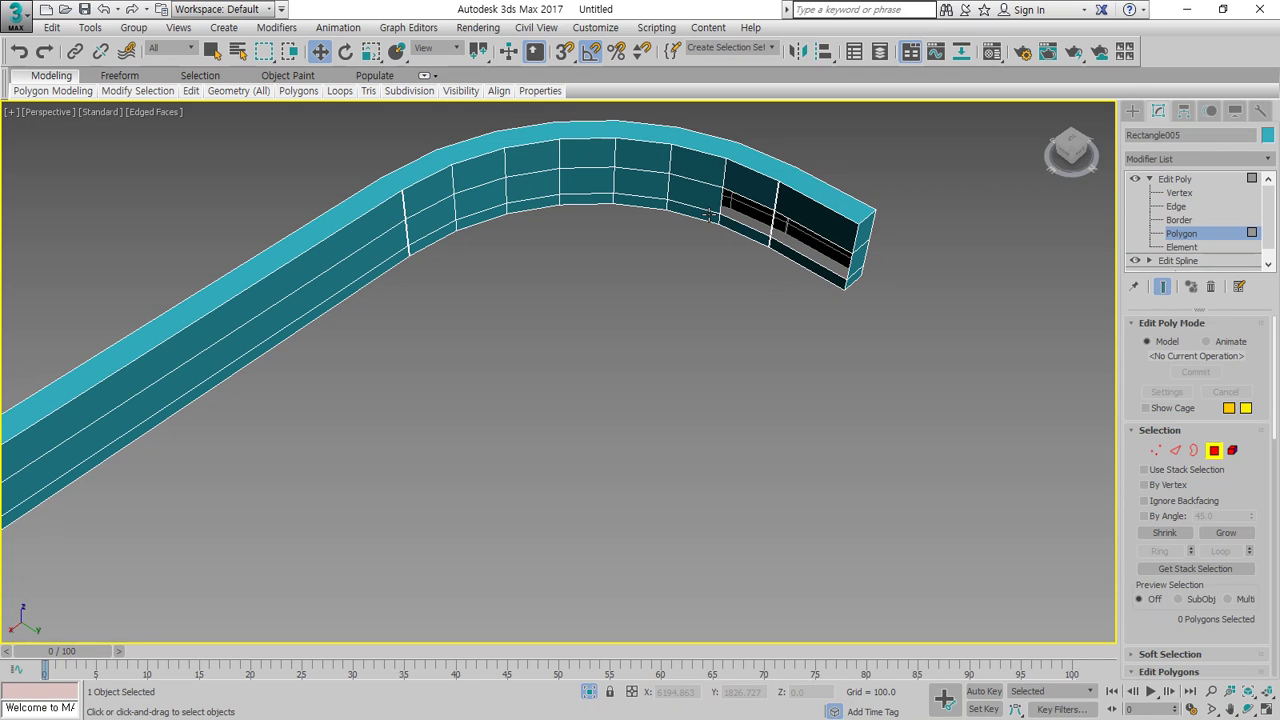
pyautogui.click(705, 205)
pyautogui.press('Delete')
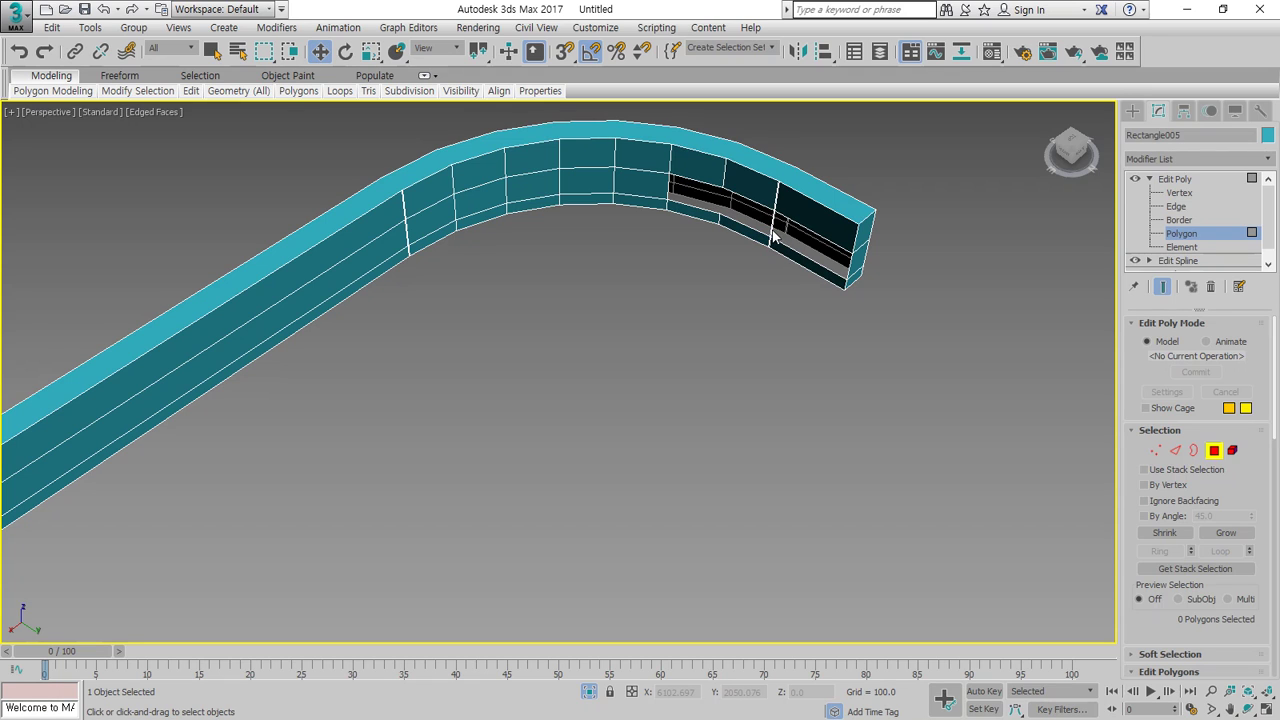
pyautogui.click(645, 190)
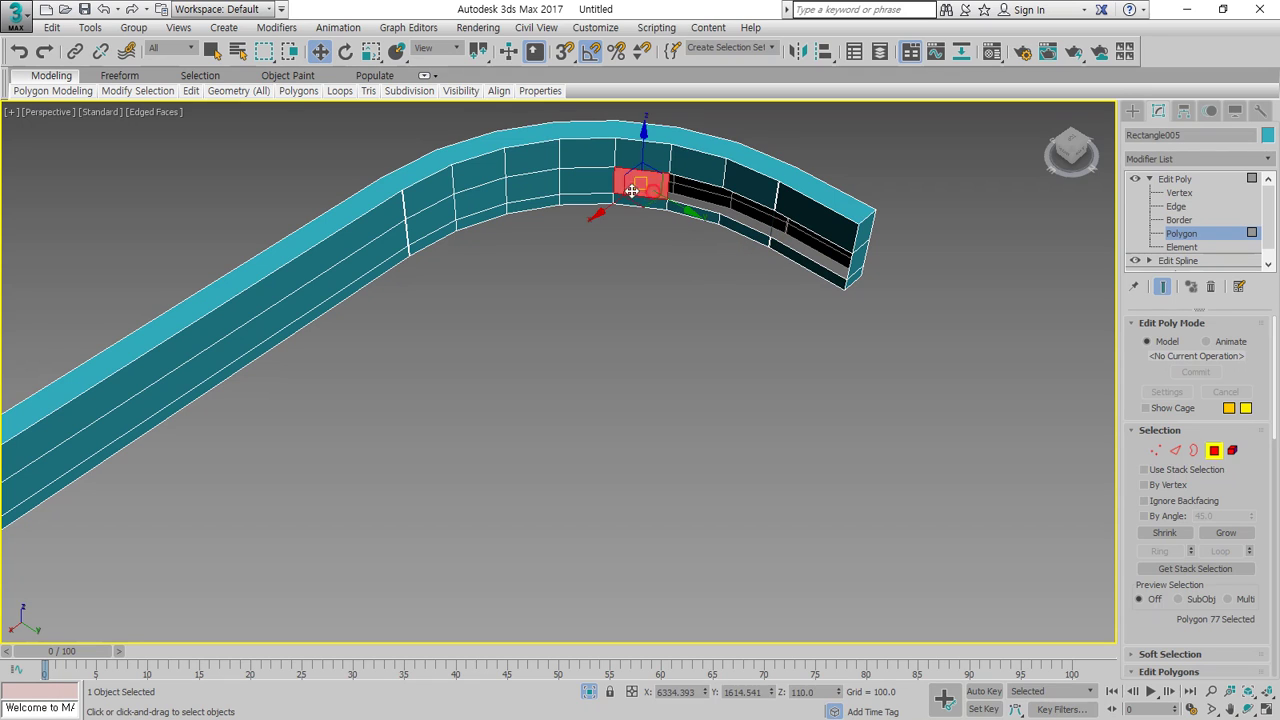
pyautogui.press('Delete')
pyautogui.click(588, 188)
pyautogui.press('Delete')
pyautogui.click(525, 195)
pyautogui.press('Delete')
pyautogui.click(475, 205)
pyautogui.press('Delete')
pyautogui.click(435, 218)
pyautogui.press('Delete')
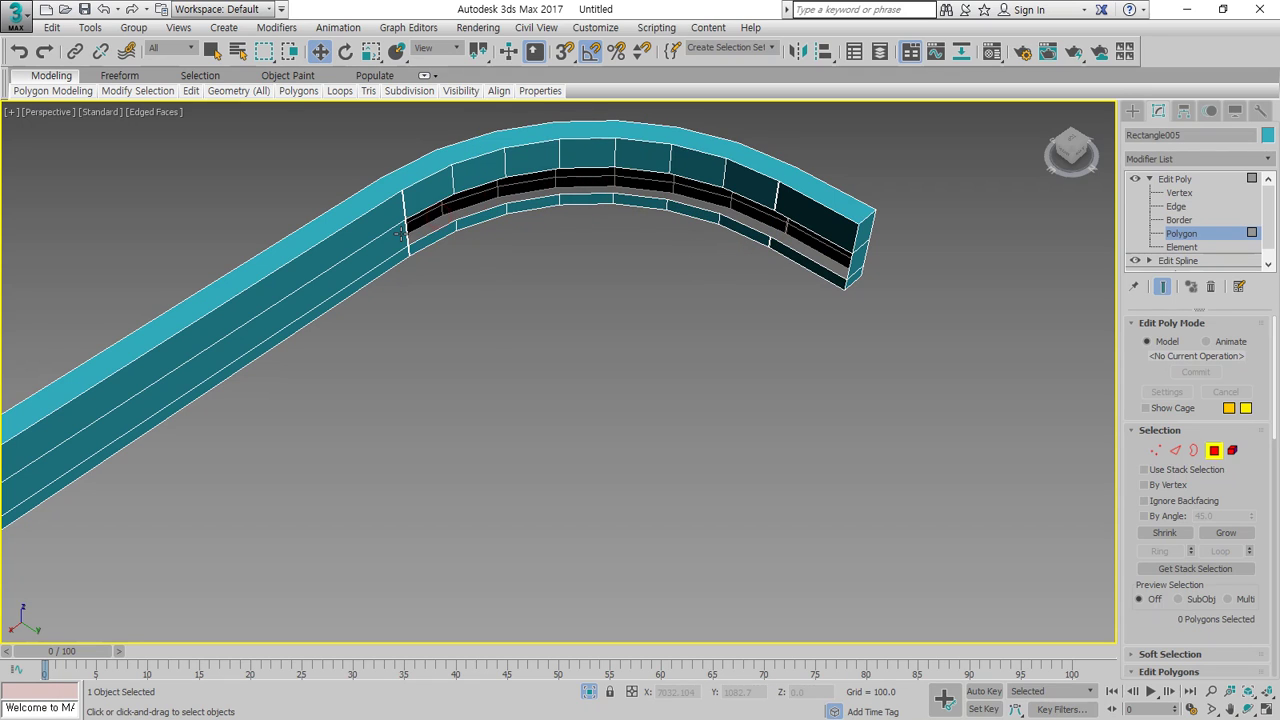
# Delete the middle-row inner polygon along the band's straight side and the narrow sliver polygon at its end
pyautogui.click(400, 248)
pyautogui.press('Delete')
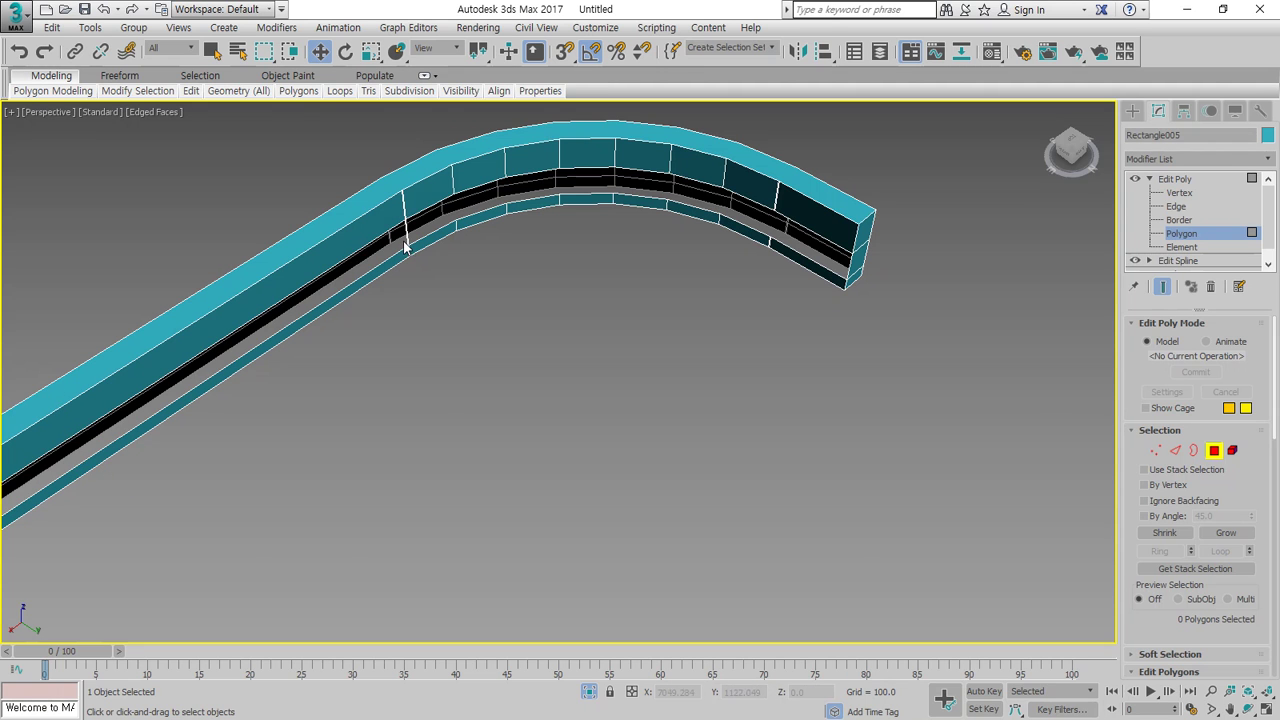
pyautogui.scroll(10, 377, 313)
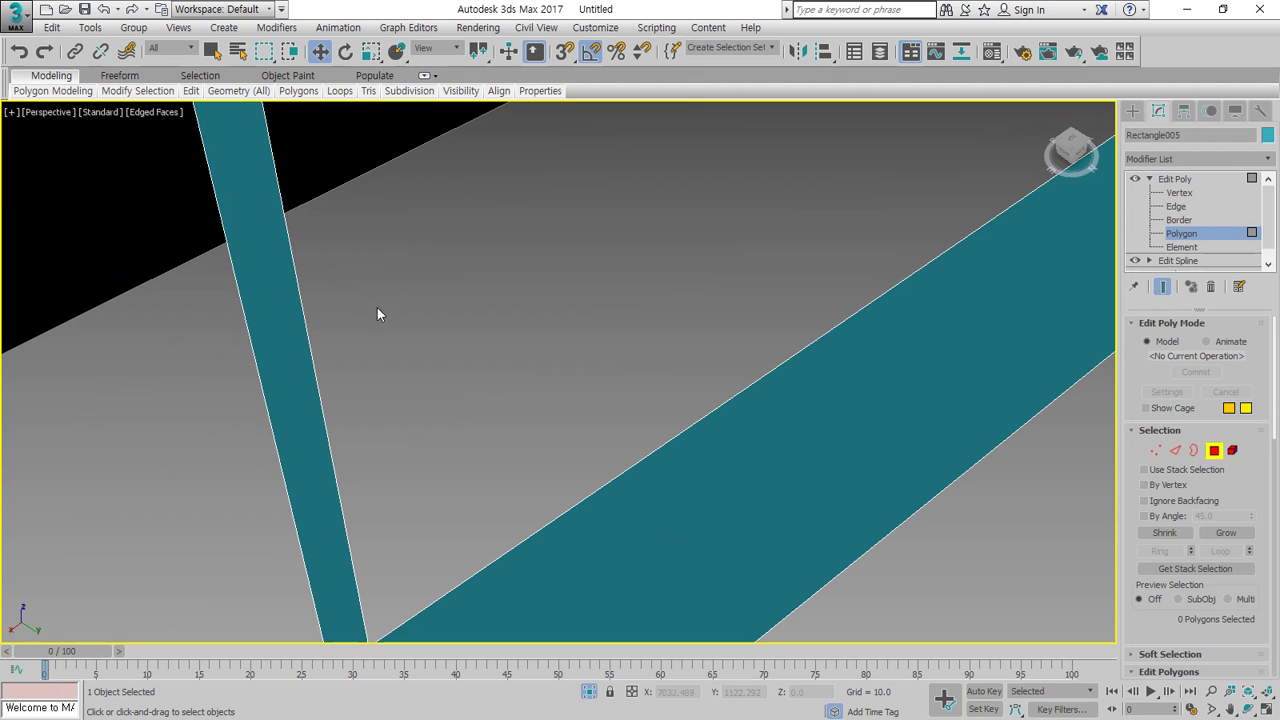
pyautogui.click(319, 409)
pyautogui.press('Delete')
# Delete the middle-row inner polygons around the band's opposite rounded end, up to its end face
pyautogui.scroll(-10, 319, 409)
pyautogui.moveTo(204, 472); pyautogui.dragTo(697, 208, button='middle')
pyautogui.moveTo(297, 530); pyautogui.dragTo(494, 317, button='middle')
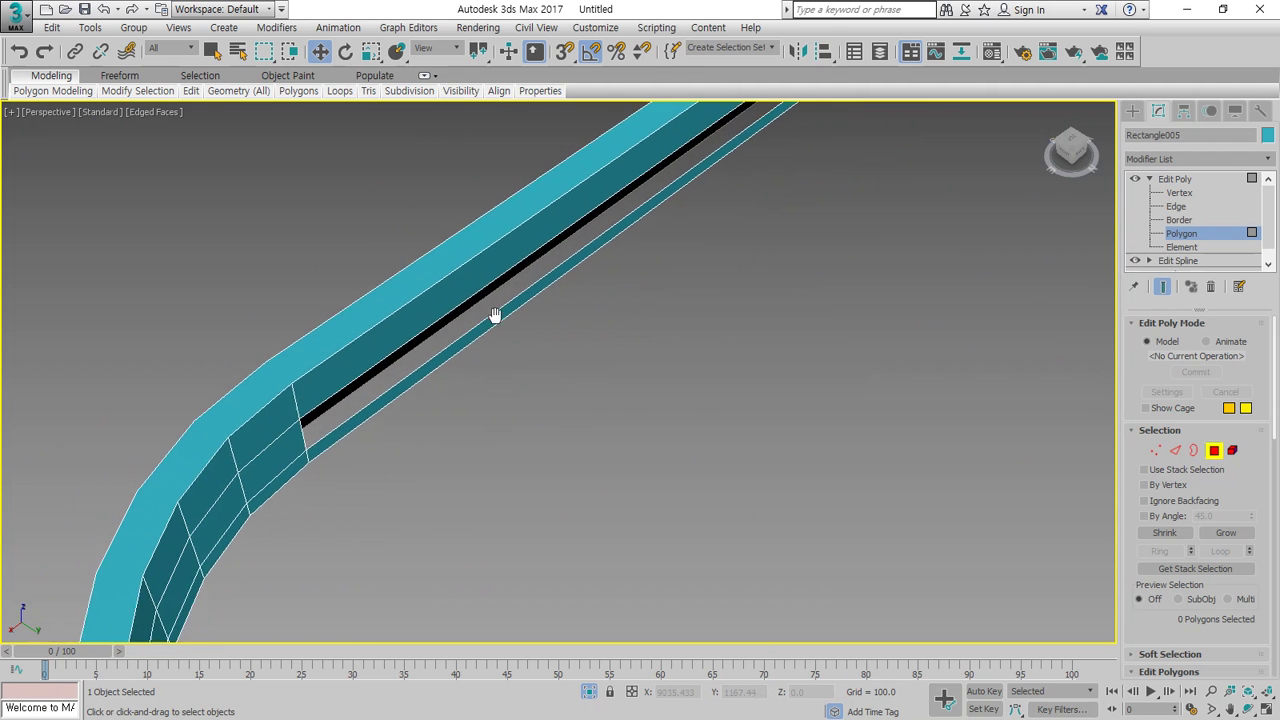
pyautogui.keyDown('alt'); pyautogui.moveTo(350, 600); pyautogui.dragTo(212, 522, button='middle'); pyautogui.keyUp('alt')
pyautogui.keyDown('alt'); pyautogui.moveTo(277, 313); pyautogui.dragTo(451, 361, button='middle'); pyautogui.keyUp('alt')
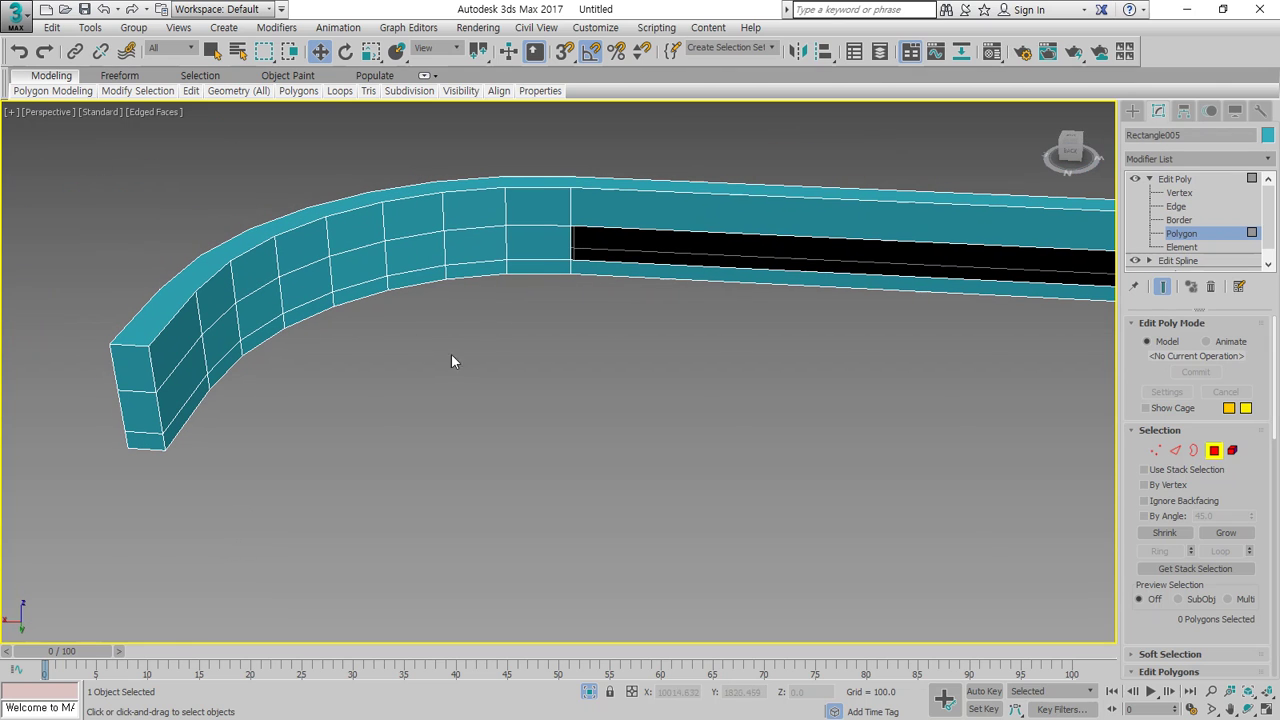
pyautogui.click(555, 243)
pyautogui.press('Delete')
pyautogui.click(463, 250)
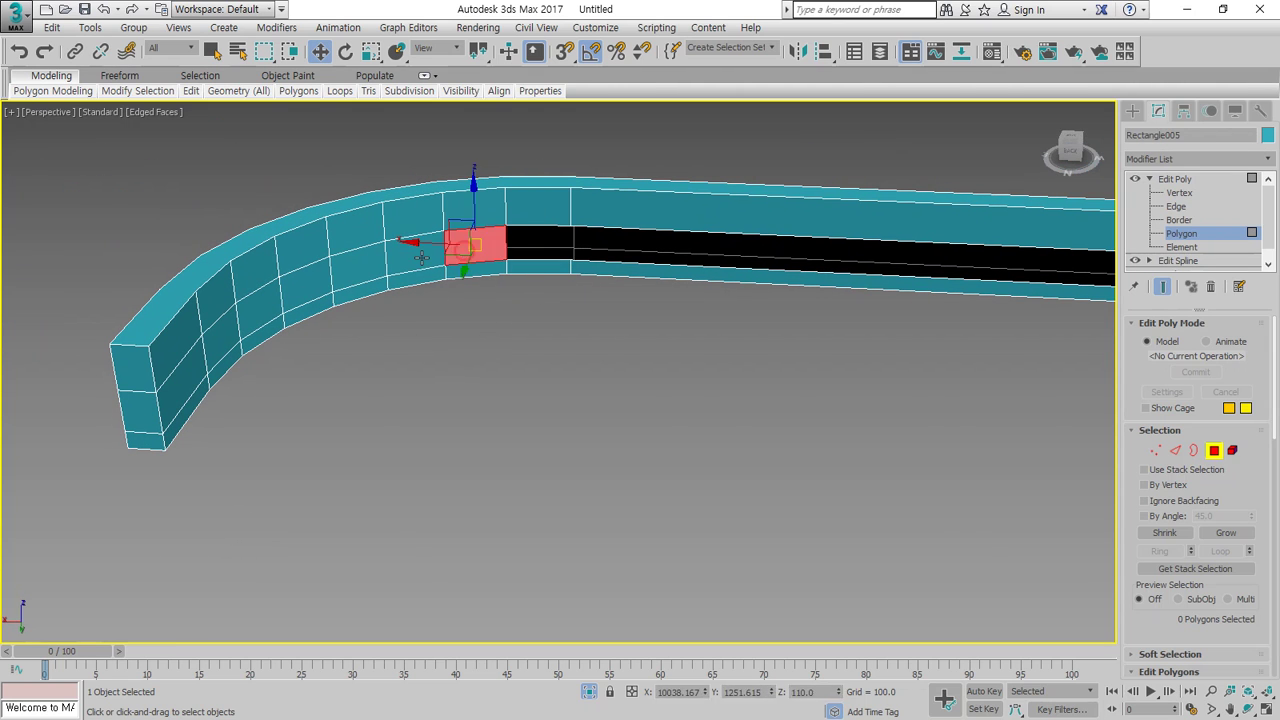
pyautogui.press('Delete')
pyautogui.click(414, 248)
pyautogui.press('Delete')
pyautogui.click(358, 265)
pyautogui.press('Delete')
pyautogui.click(305, 292)
pyautogui.press('Delete')
pyautogui.click(256, 315)
pyautogui.press('Delete')
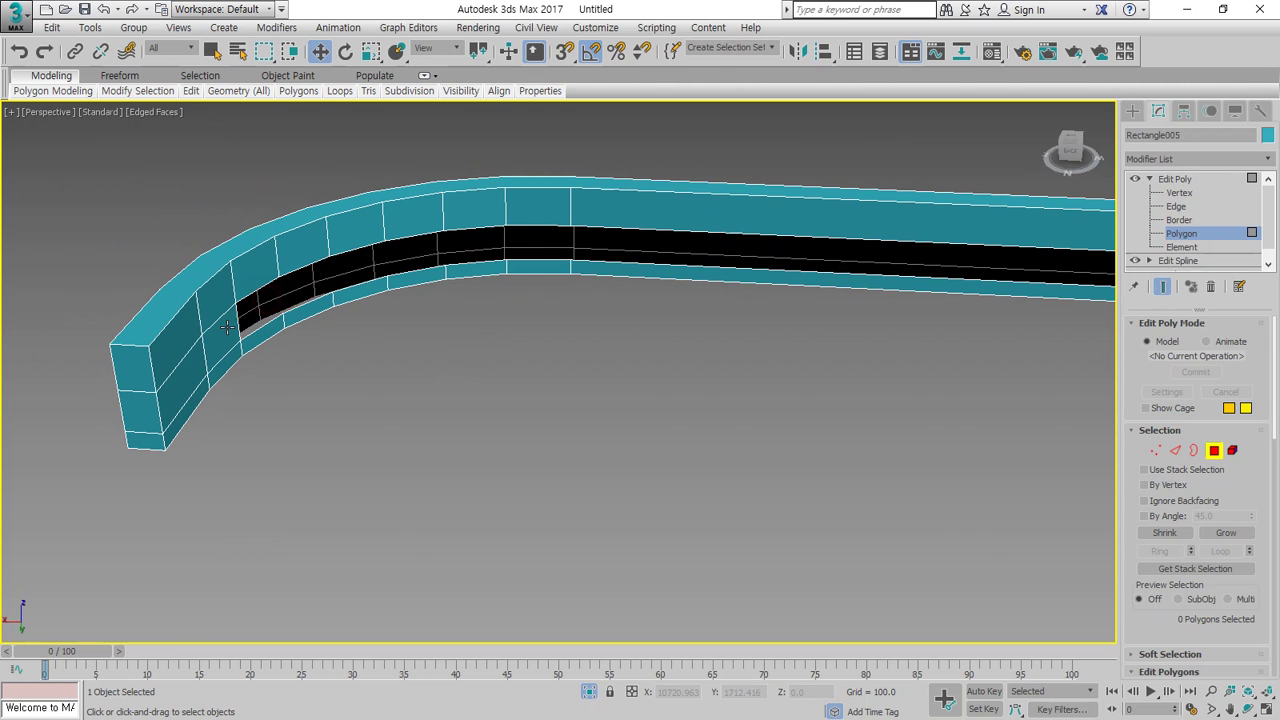
pyautogui.click(220, 343)
pyautogui.press('Delete')
# Bridge the open middle-row vertical edges at the band's two ends with a straight strip across the gap
pyautogui.keyDown('alt'); pyautogui.moveTo(423, 440); pyautogui.dragTo(621, 346, button='middle'); pyautogui.keyUp('alt')
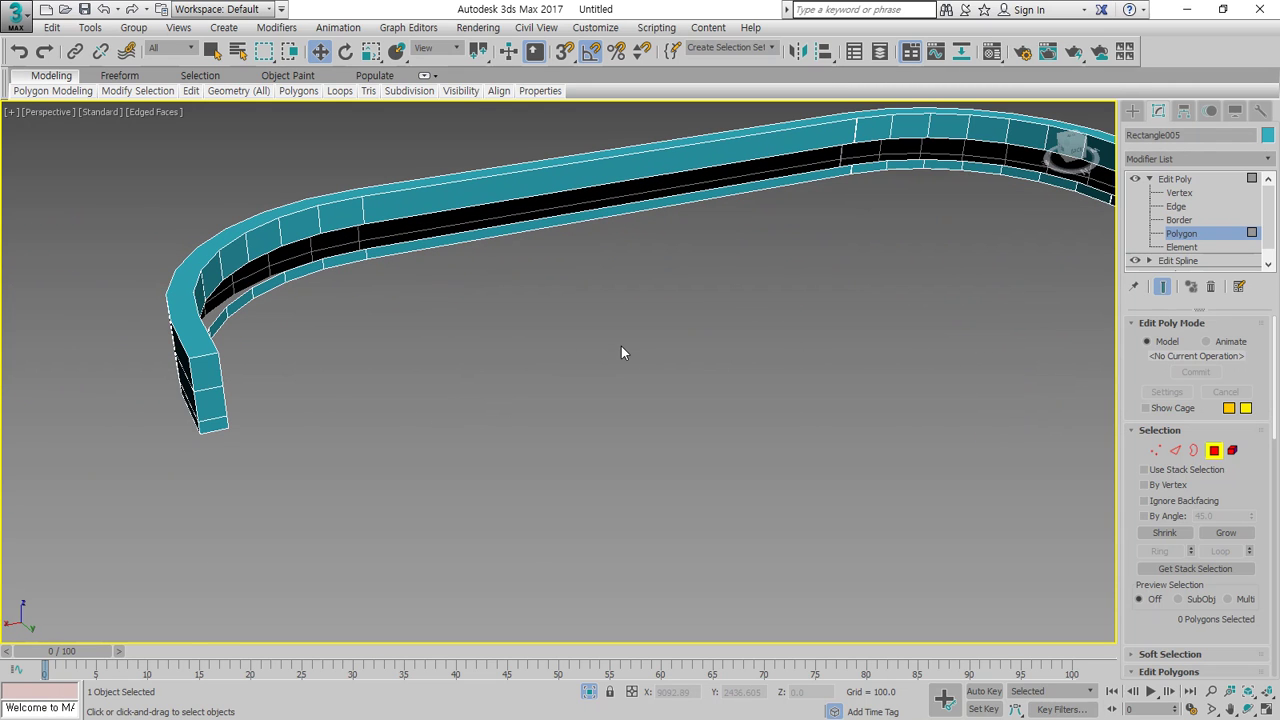
pyautogui.press('2')
pyautogui.scroll(-5, 1180, 505)
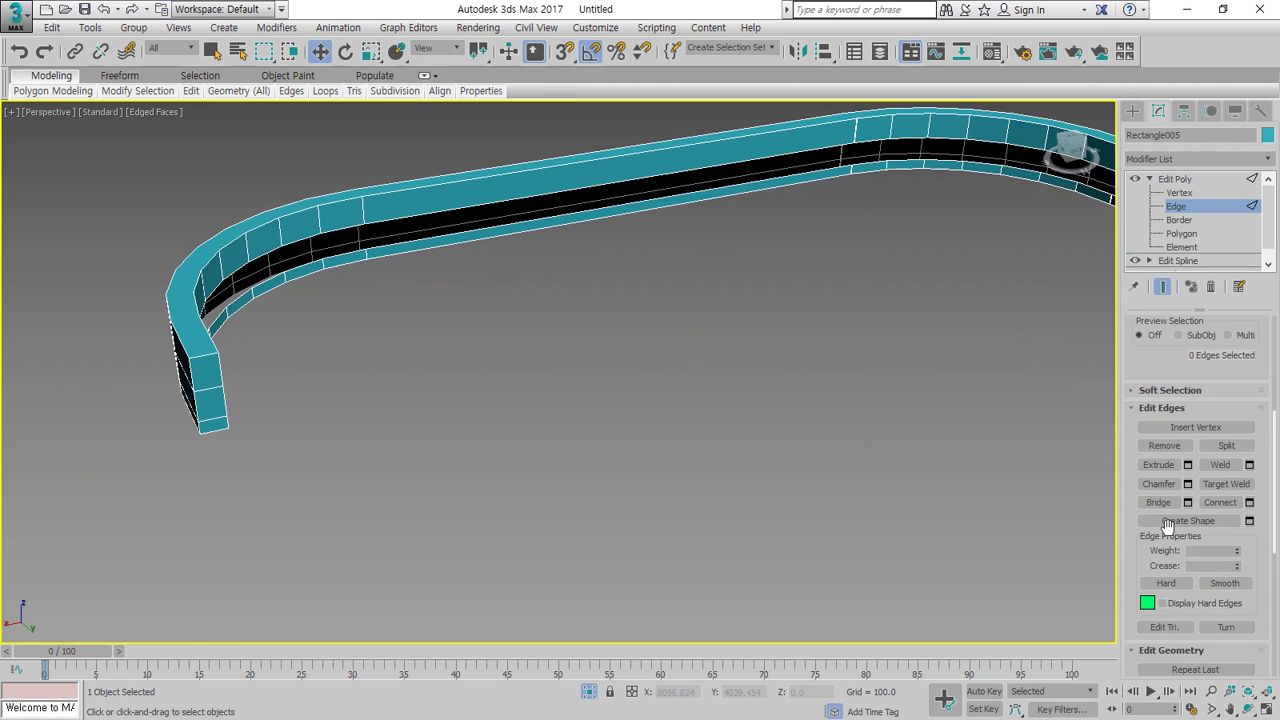
pyautogui.click(1158, 502)
pyautogui.keyDown('alt'); pyautogui.moveTo(977, 269); pyautogui.dragTo(951, 246, button='middle'); pyautogui.keyUp('alt')
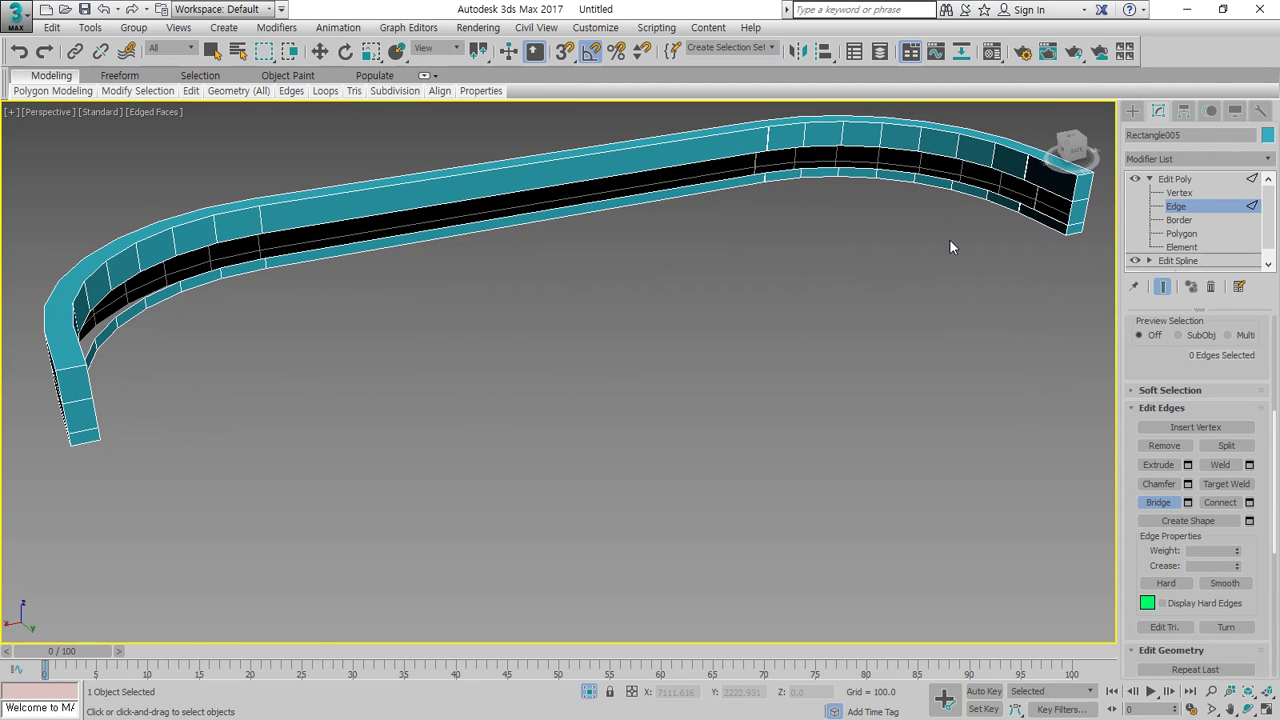
pyautogui.click(92, 410)
pyautogui.moveTo(355, 340)
pyautogui.keyDown('alt'); pyautogui.mouseDown(button='middle')
pyautogui.moveTo(351, 389)
pyautogui.moveTo(358, 360)
pyautogui.mouseUp(button='middle'); pyautogui.keyUp('alt')
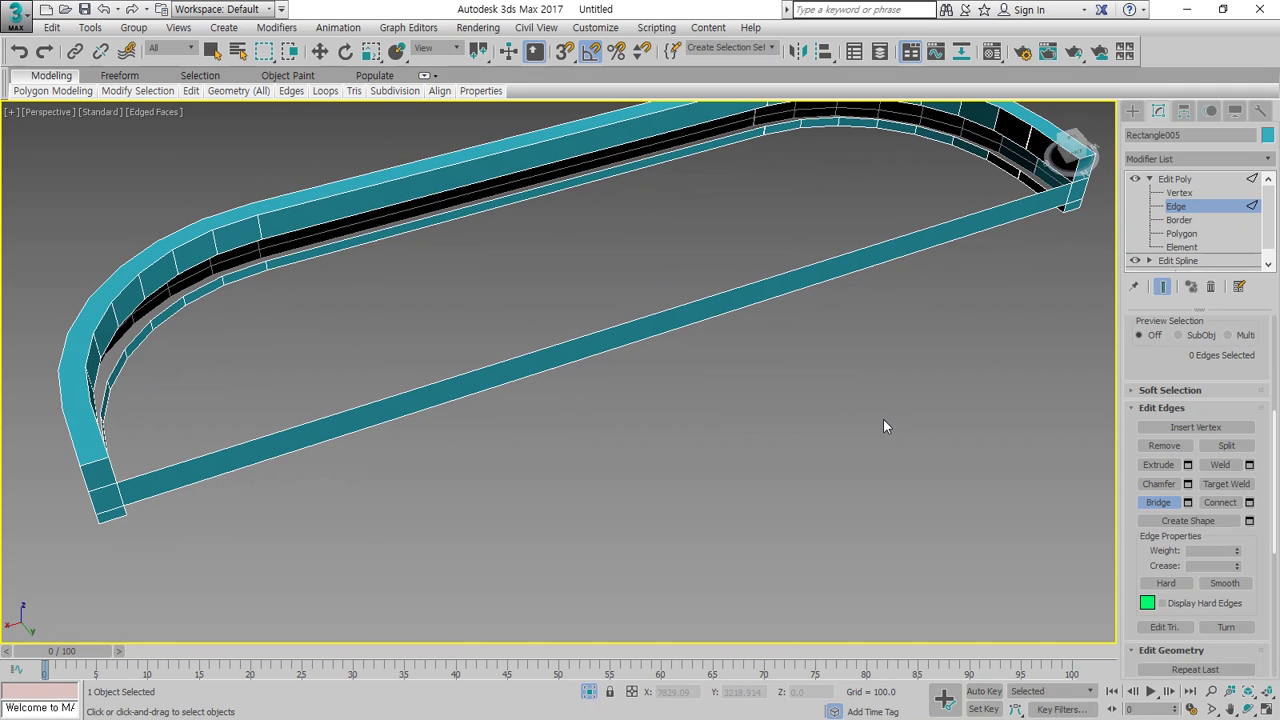
# Cap the lower and upper inner borders at border level to close both sides of the balcony's floor slab
pyautogui.press('3')
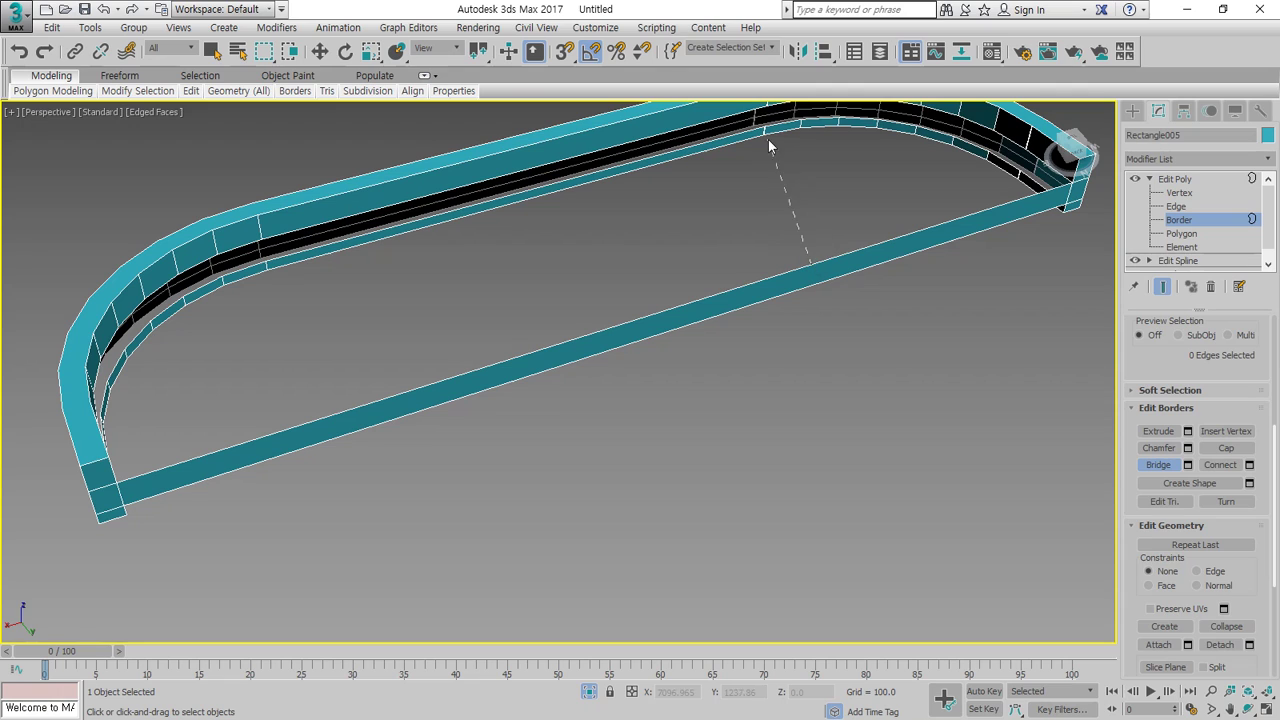
pyautogui.press('w')
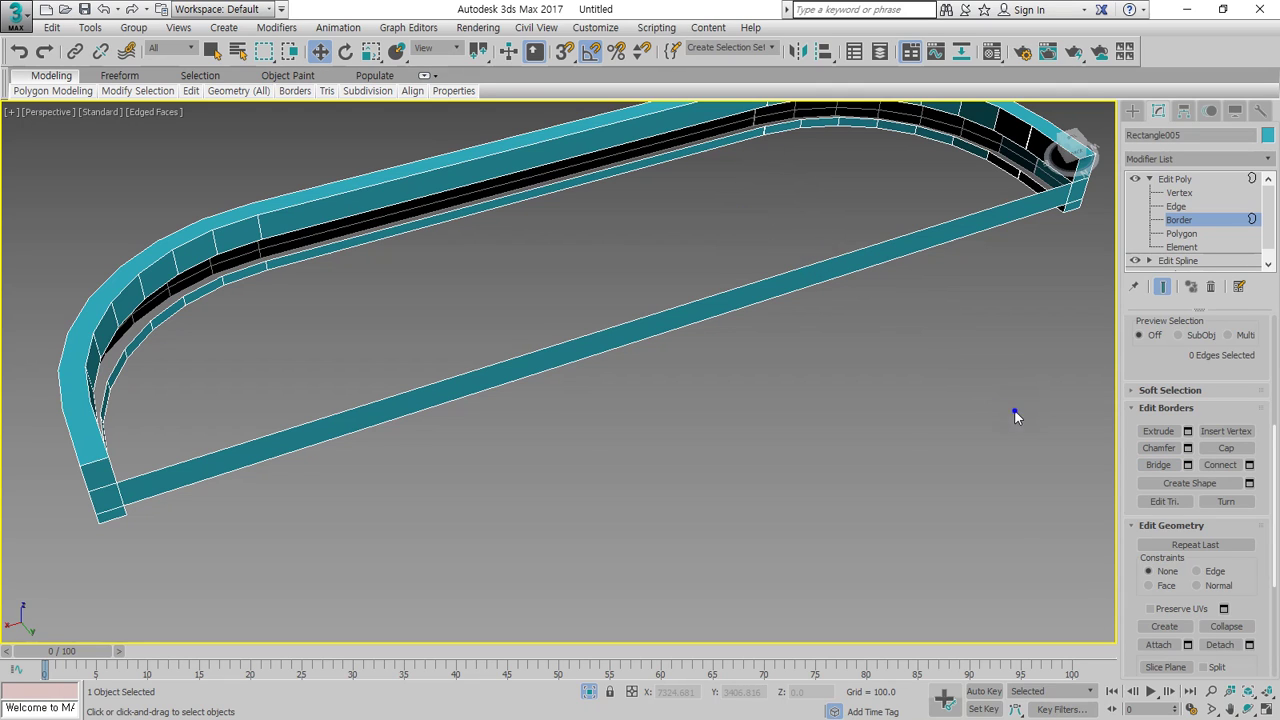
pyautogui.rightClick(1014, 416)
pyautogui.click(817, 420)
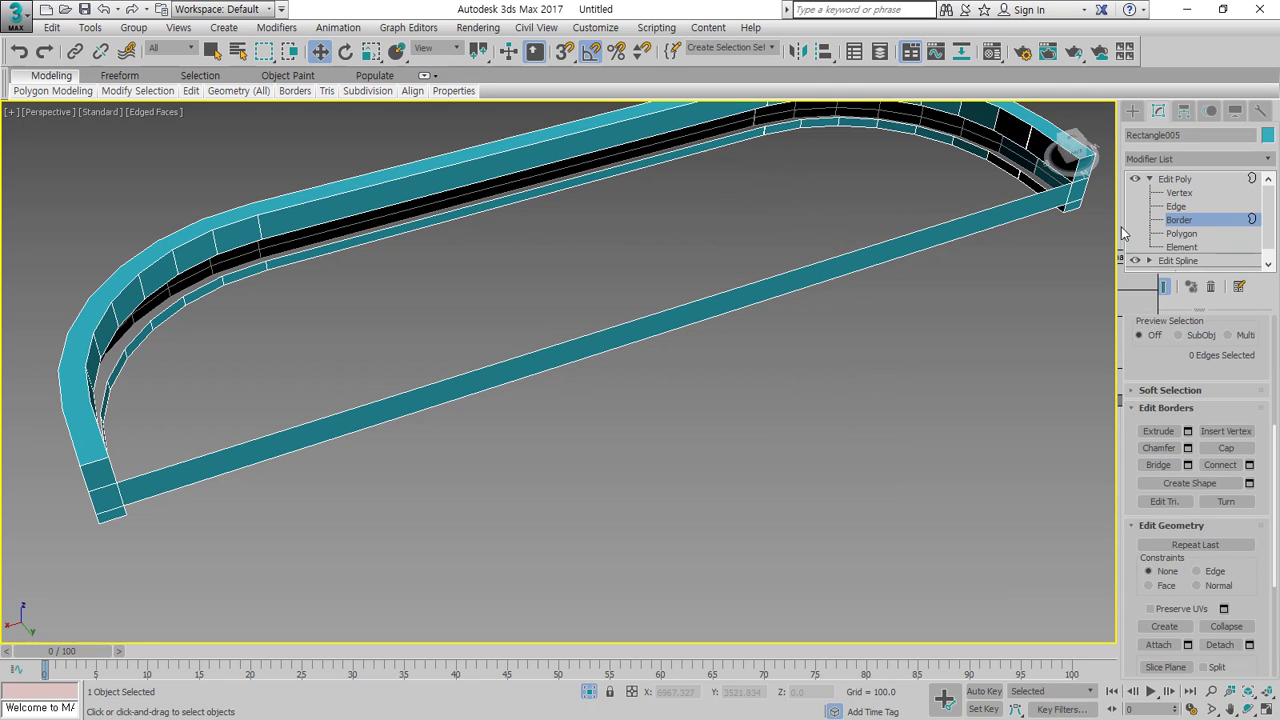
pyautogui.click(688, 127)
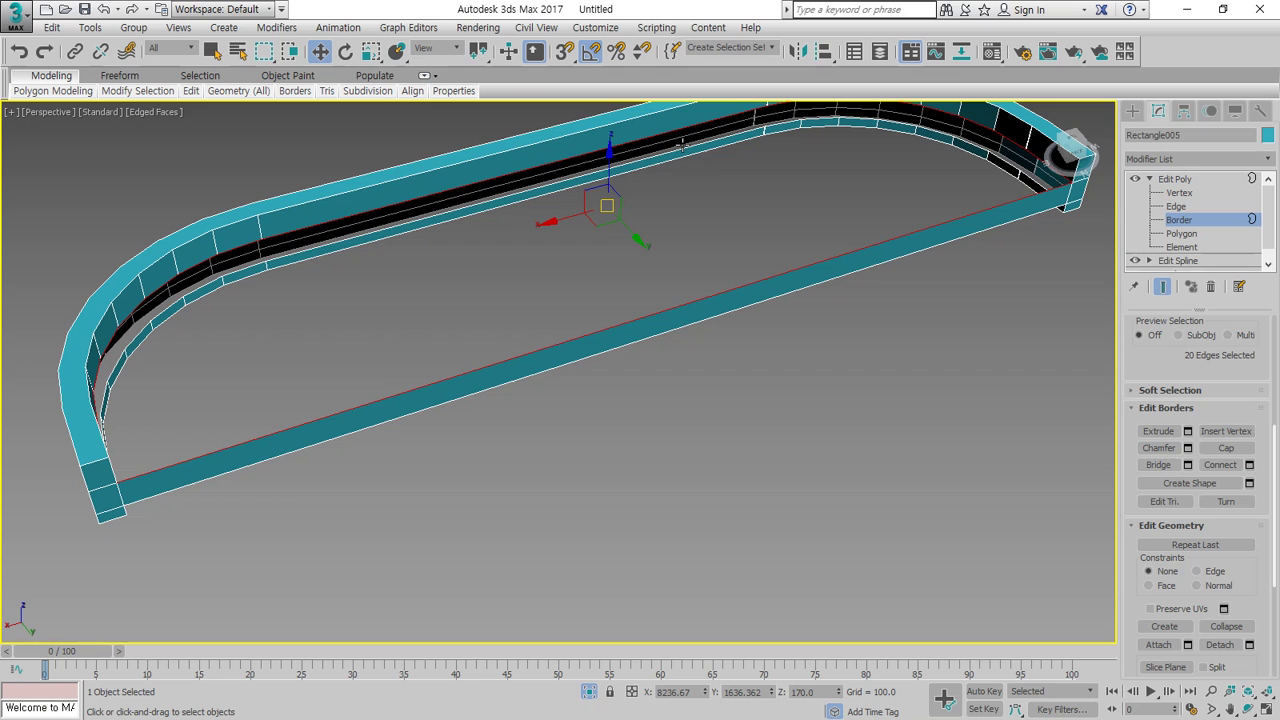
pyautogui.moveTo(677, 152); pyautogui.dragTo(670, 231)
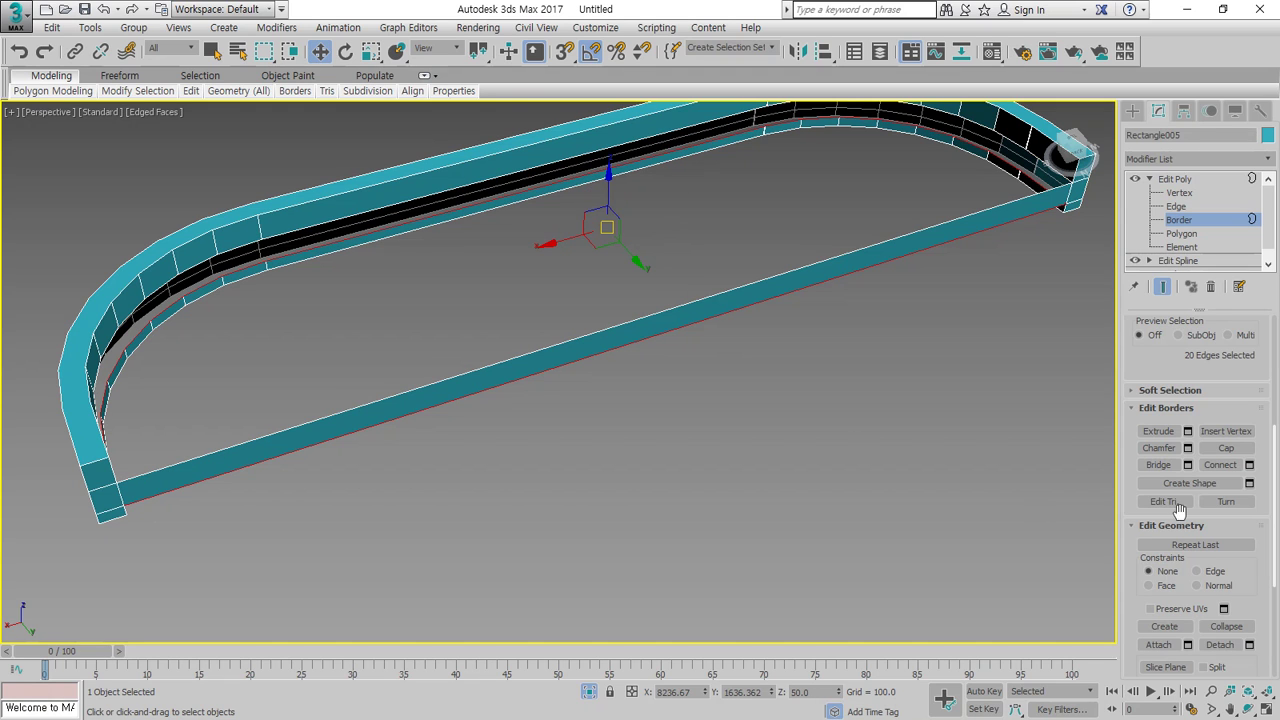
pyautogui.click(1222, 449)
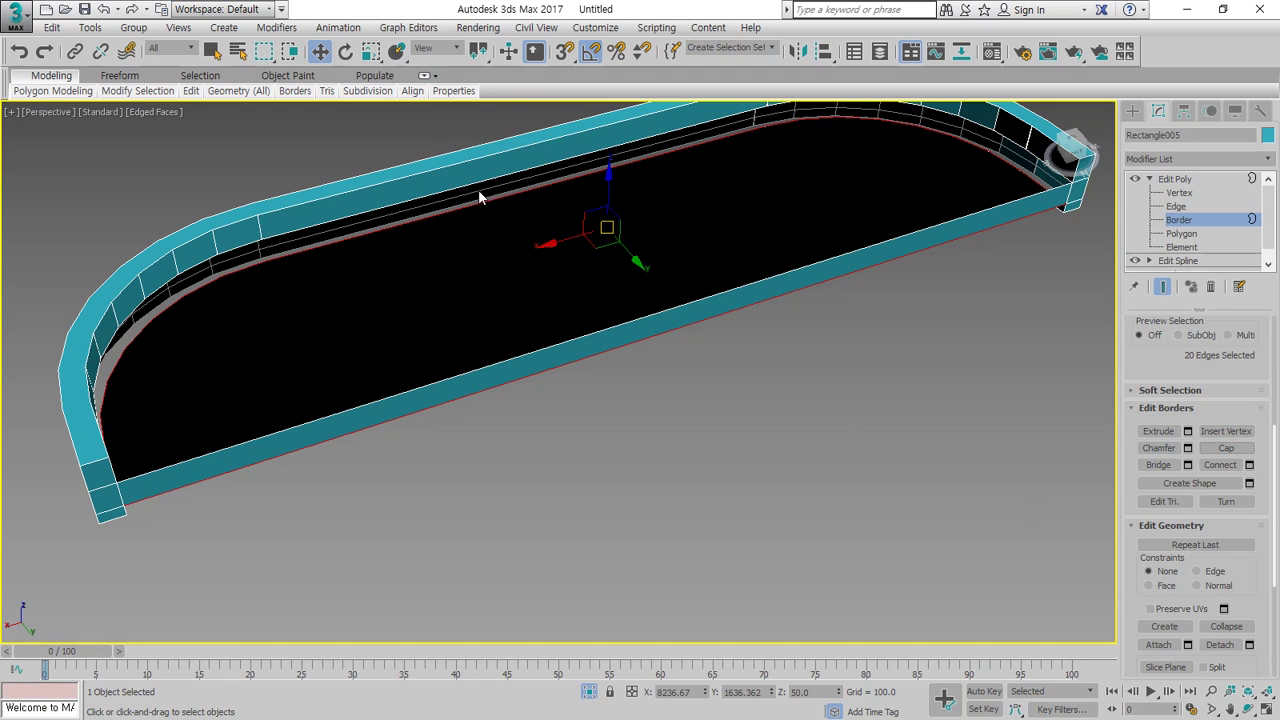
pyautogui.click(479, 185)
pyautogui.click(1223, 449)
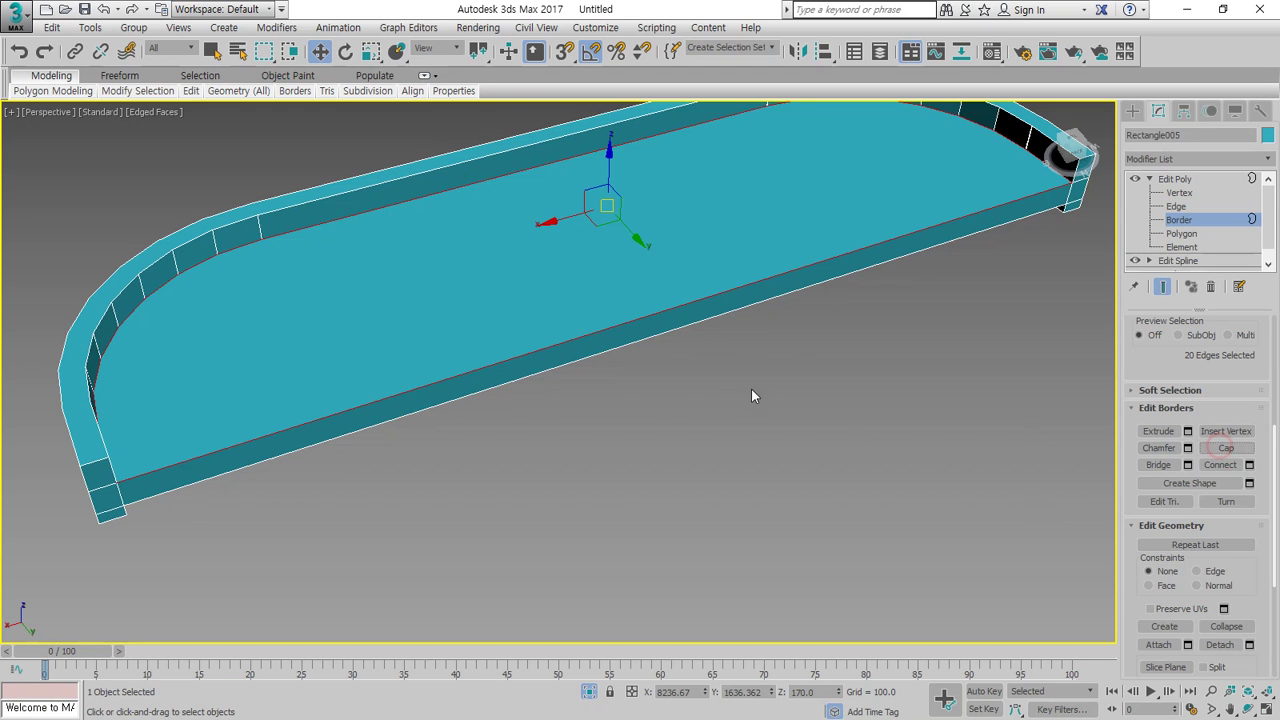
# Cap the open border on the underside of the band
pyautogui.click(709, 397)
pyautogui.keyDown('alt'); pyautogui.moveTo(709, 397); pyautogui.dragTo(490, 384, button='middle'); pyautogui.keyUp('alt')
pyautogui.click(591, 354)
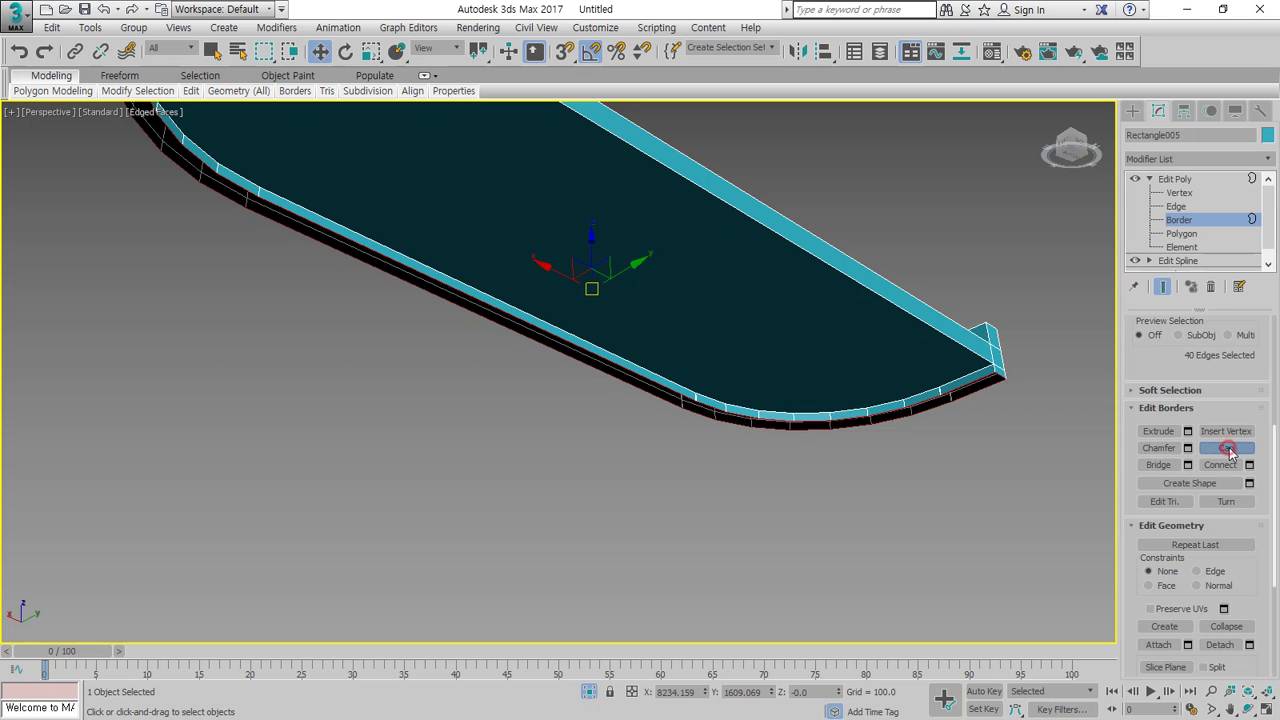
pyautogui.click(1226, 448)
pyautogui.keyDown('alt'); pyautogui.moveTo(633, 487); pyautogui.dragTo(718, 574, button='middle'); pyautogui.keyUp('alt')
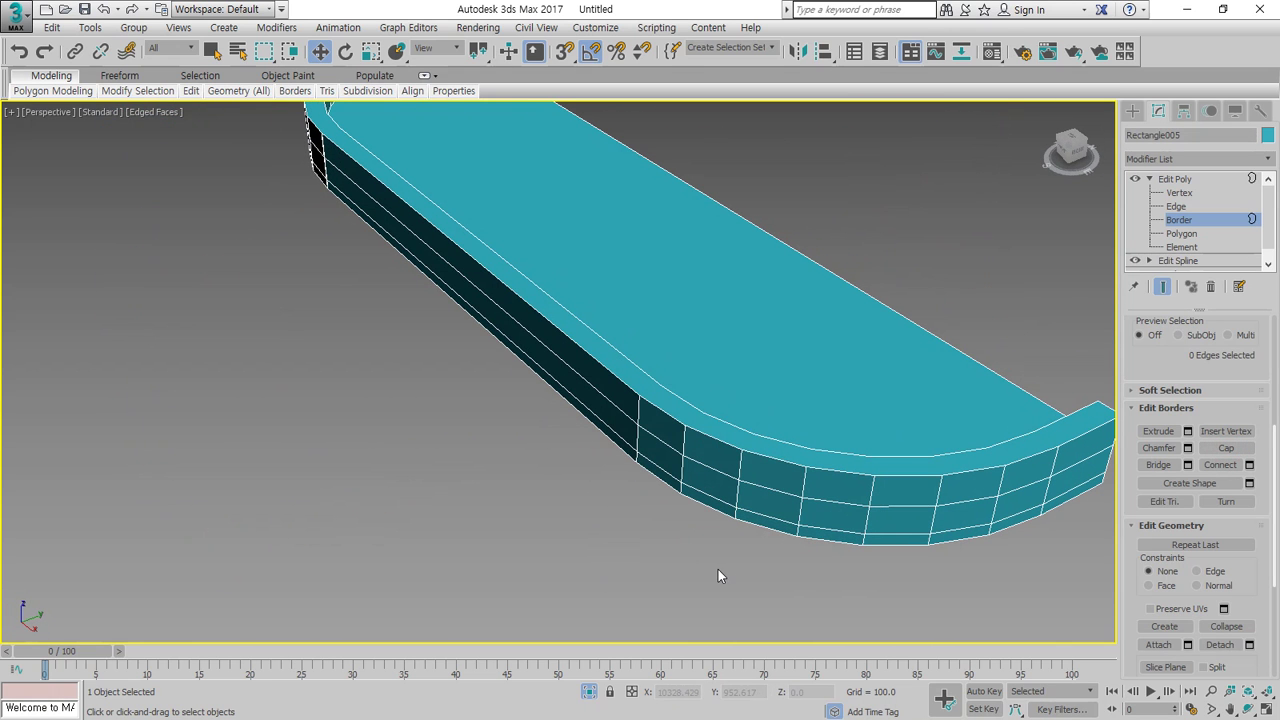
# Leave border level, end the isolation to bring back the whole house, and deselect the balcony
pyautogui.click(1199, 222)
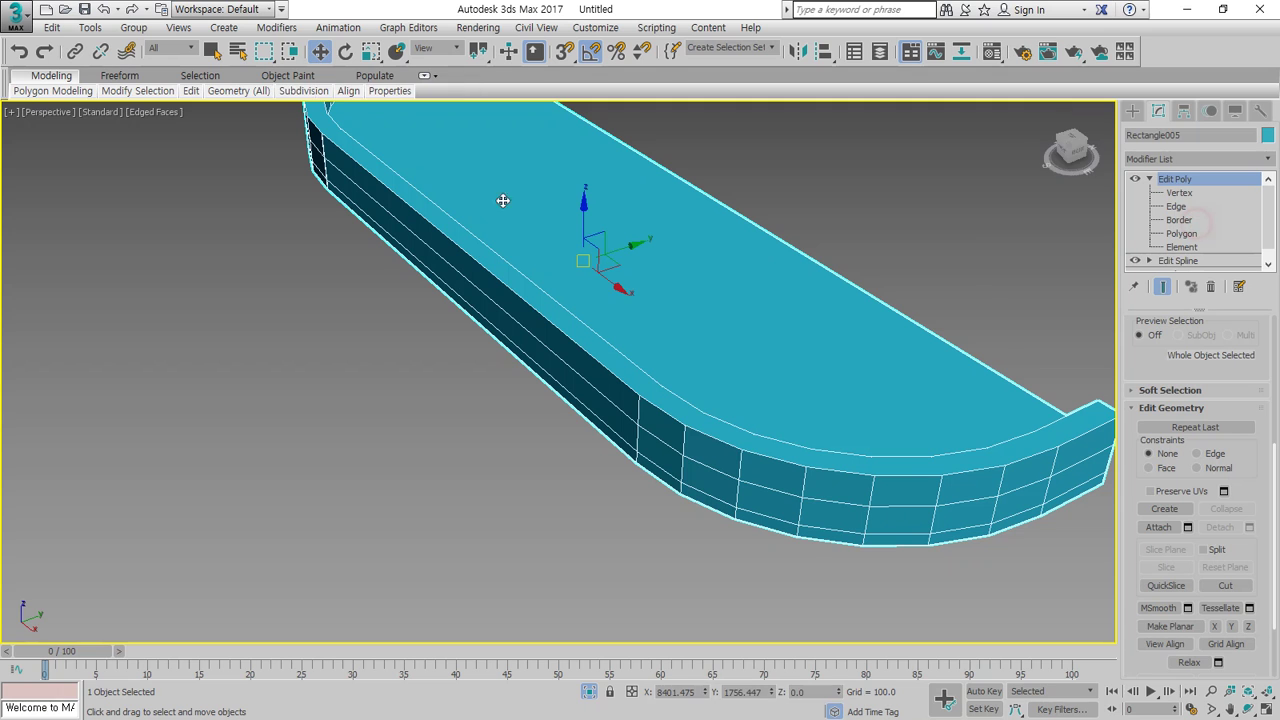
pyautogui.click(117, 32)
pyautogui.moveTo(97, 32)
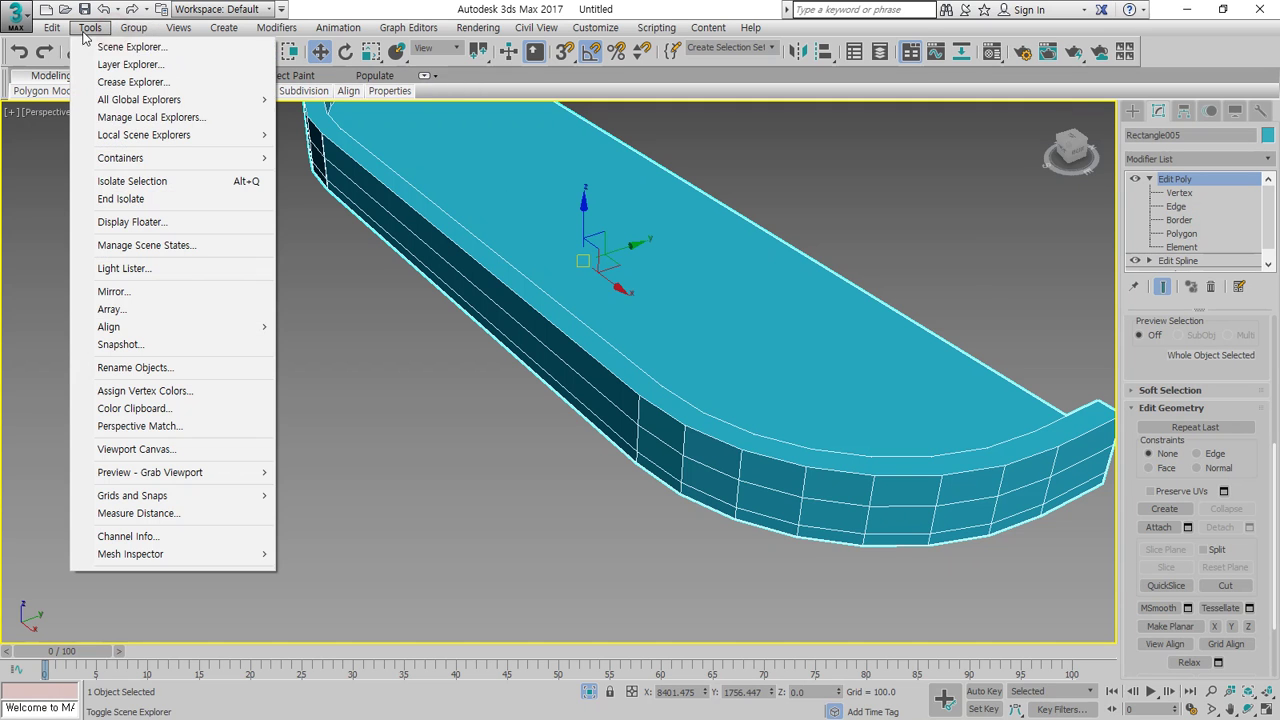
pyautogui.click(106, 198)
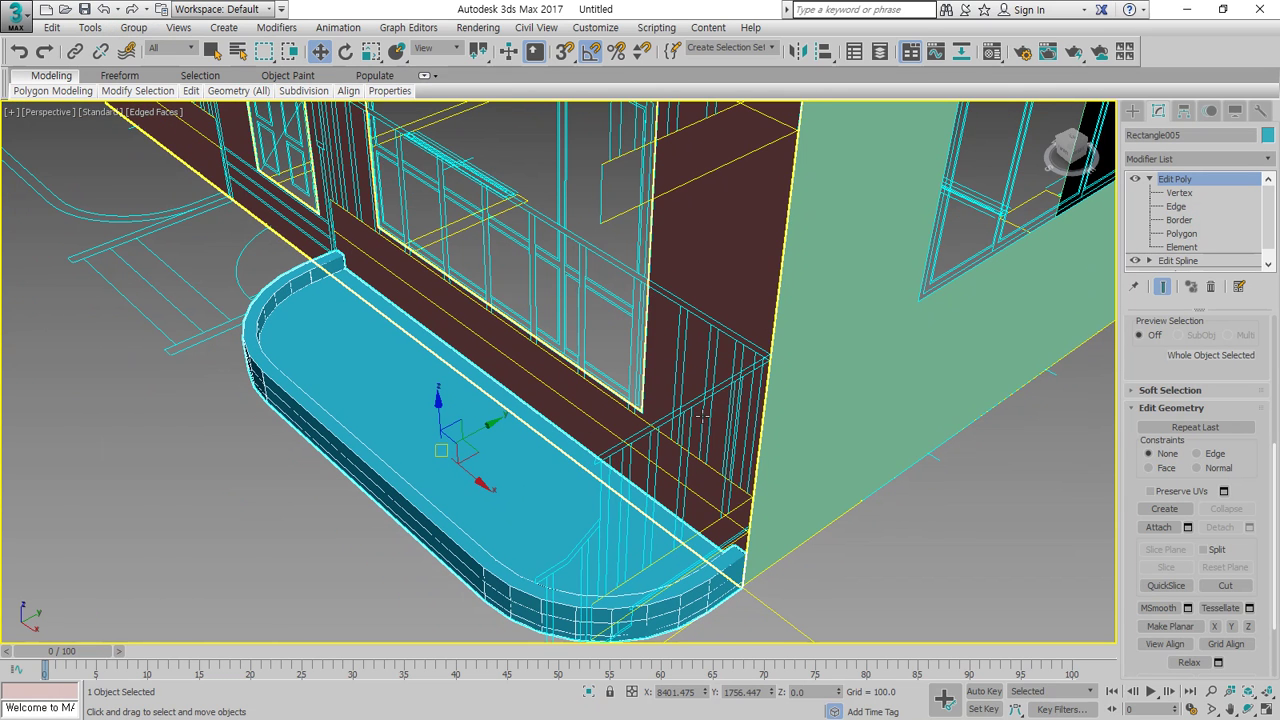
pyautogui.click(611, 272)
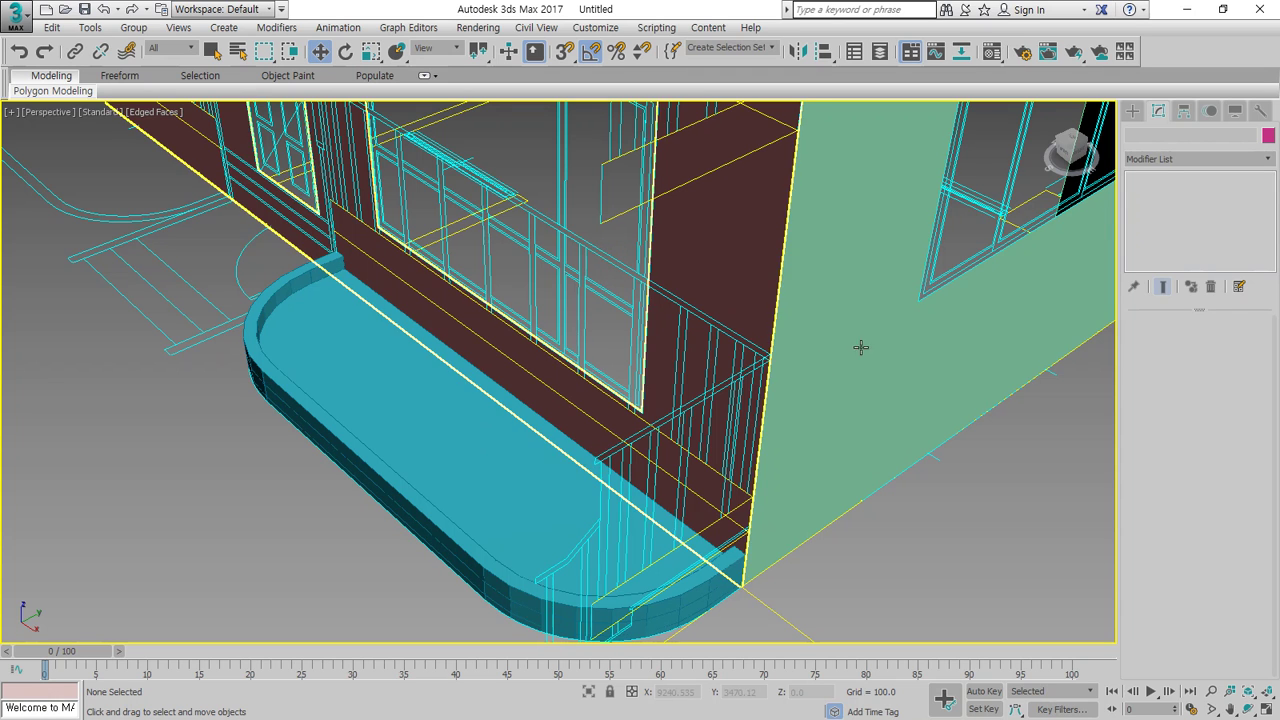
# Unfreeze all objects and isolate the front elevation drawing together with the balcony
pyautogui.click(1235, 111)
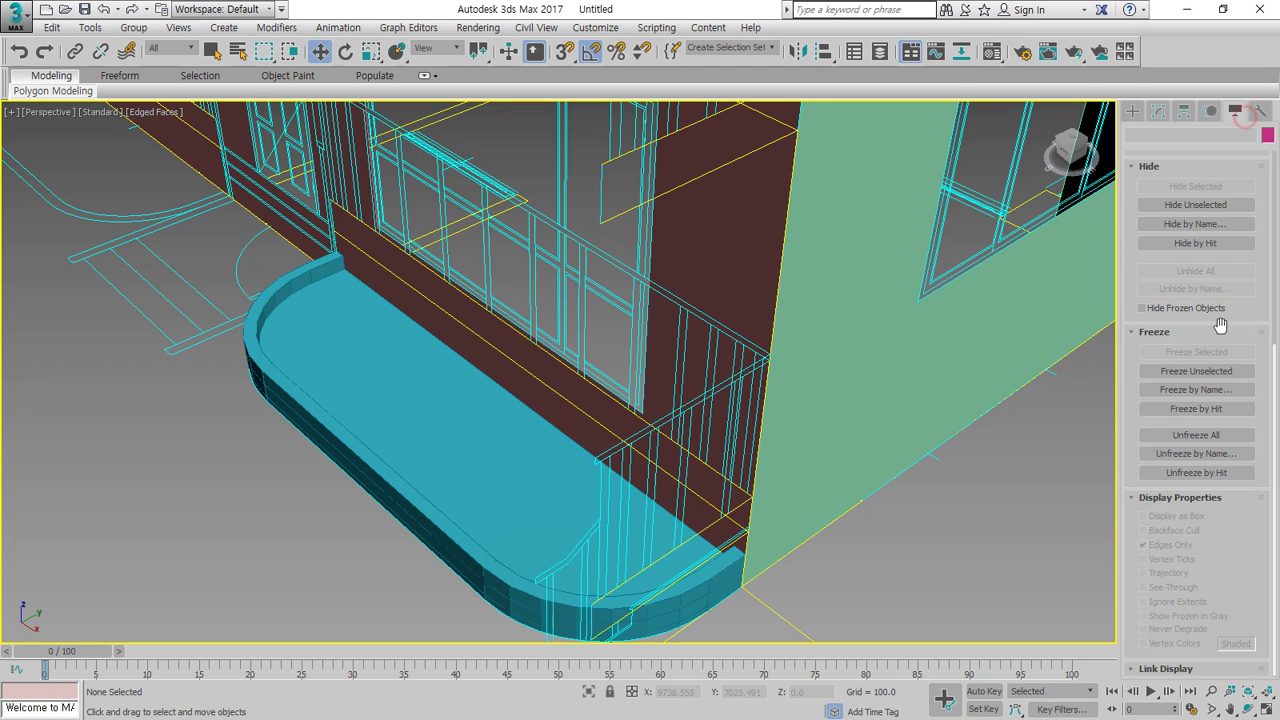
pyautogui.click(1196, 435)
pyautogui.click(494, 463)
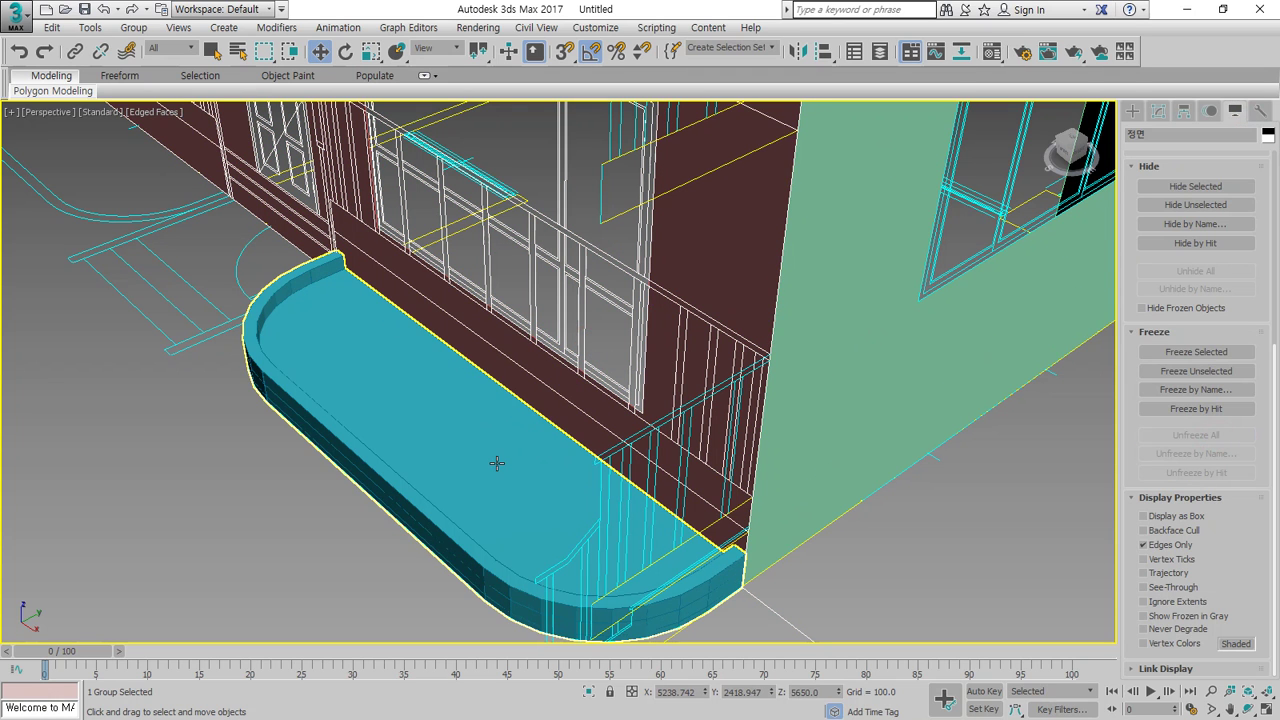
pyautogui.hotkey('ctrl', 'alt', 'z')
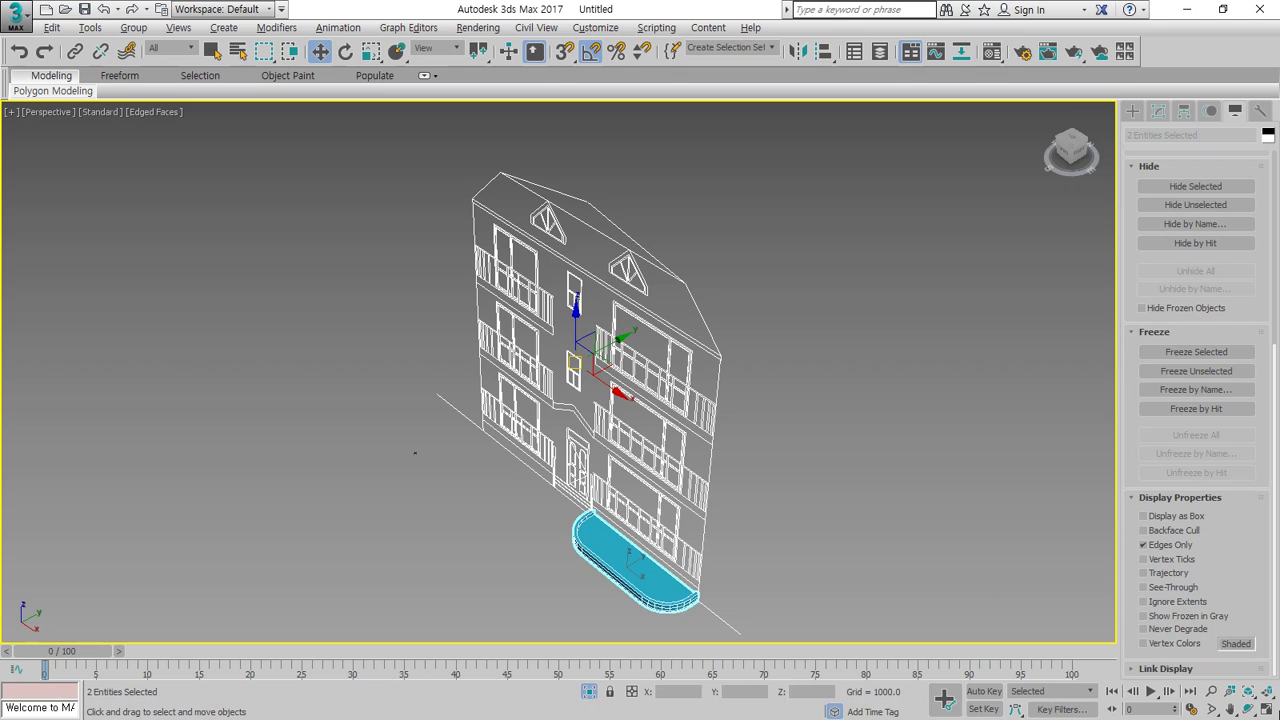
# Set snapping to 2.5D and maximize the front view around the balcony's outer end
pyautogui.click(1267, 709)
pyautogui.rightClick(957, 350)
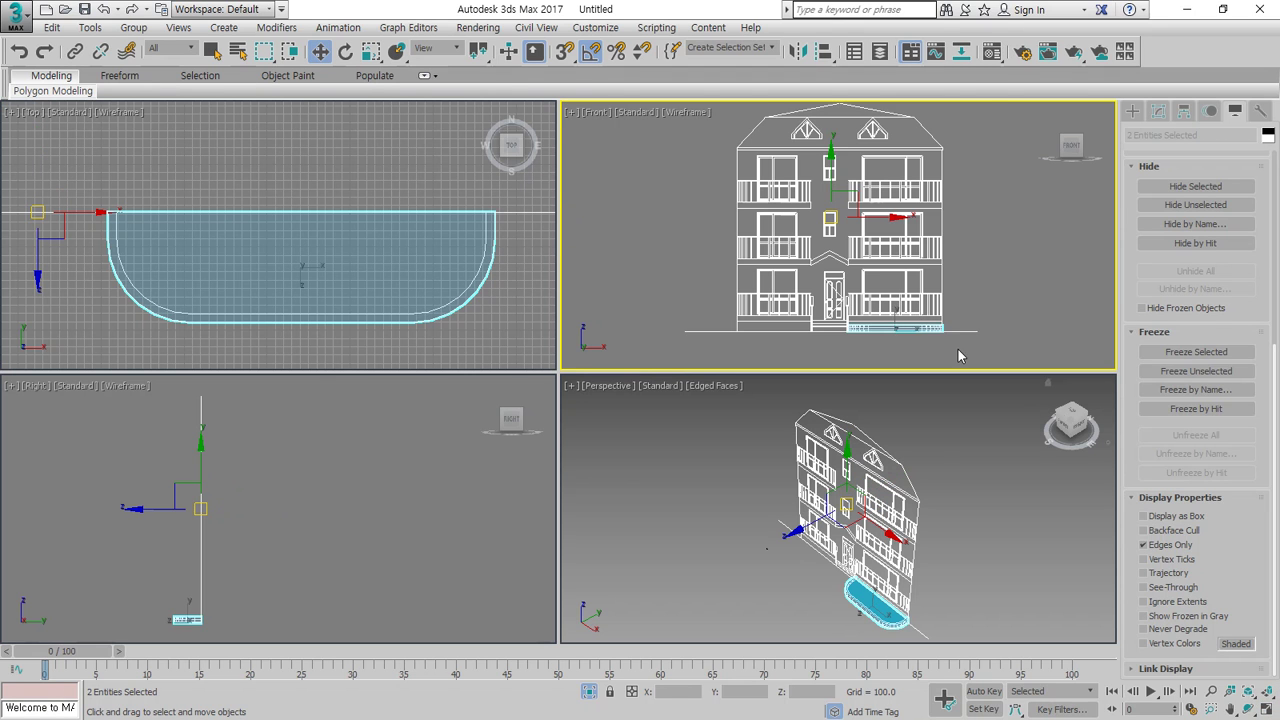
pyautogui.scroll(5, 957, 350)
pyautogui.scroll(6, 901, 298)
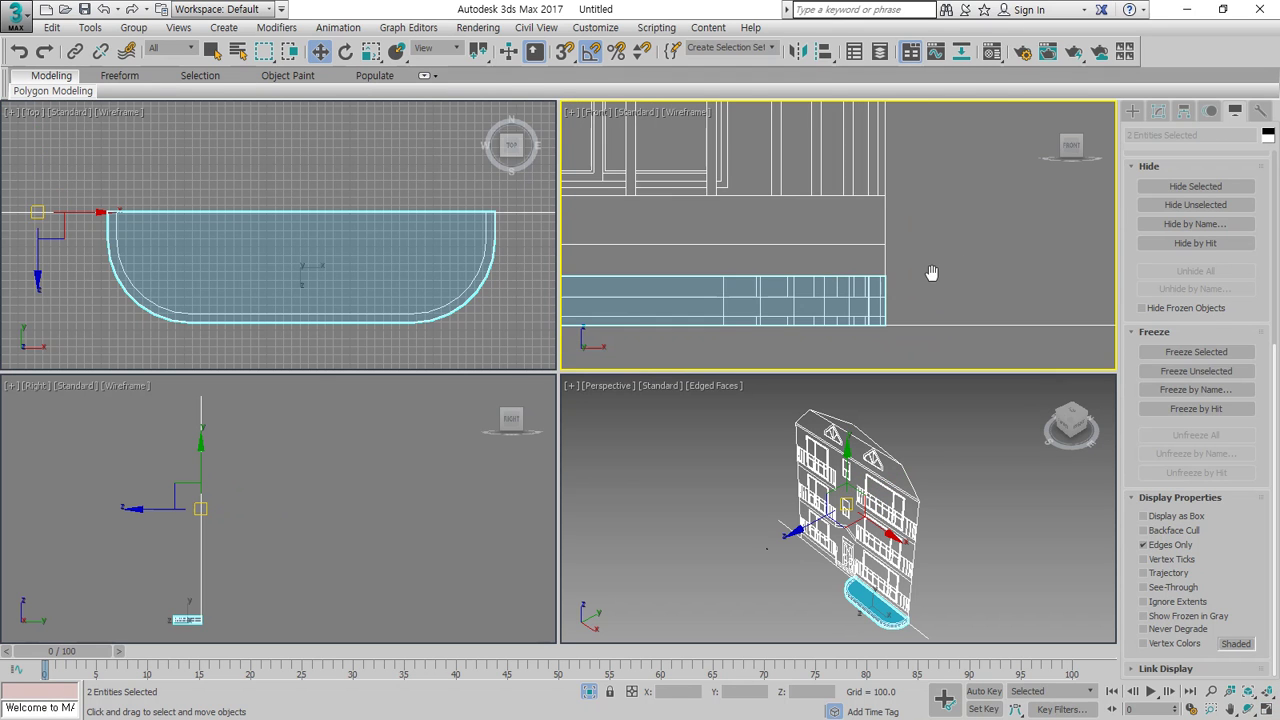
pyautogui.moveTo(565, 52); pyautogui.dragTo(566, 103)
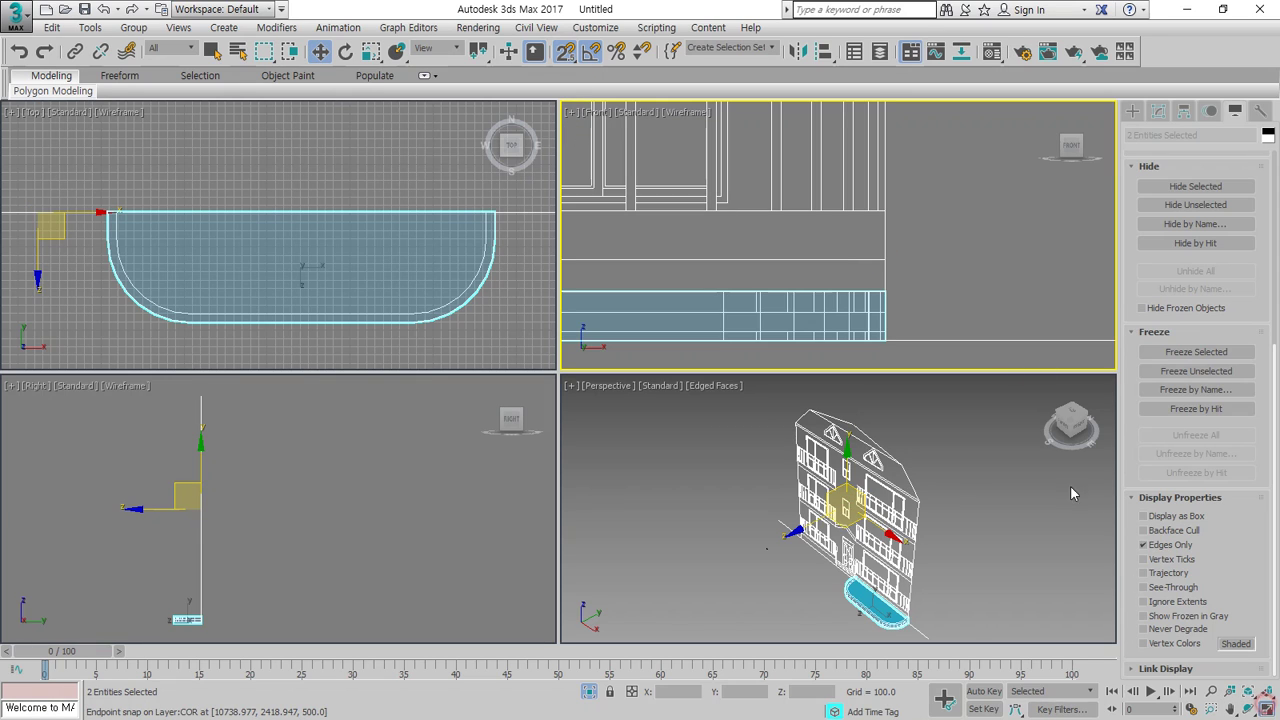
pyautogui.click(1267, 709)
pyautogui.moveTo(691, 416); pyautogui.dragTo(768, 377, button='middle')
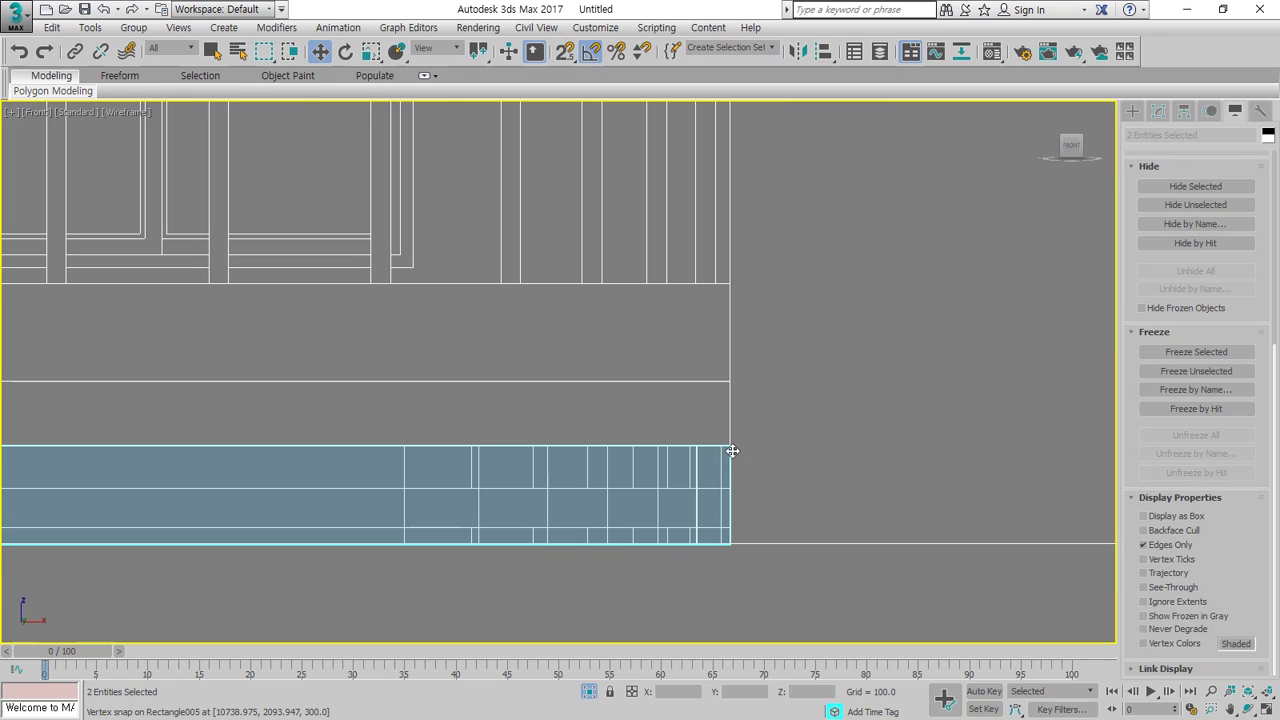
pyautogui.press('s')
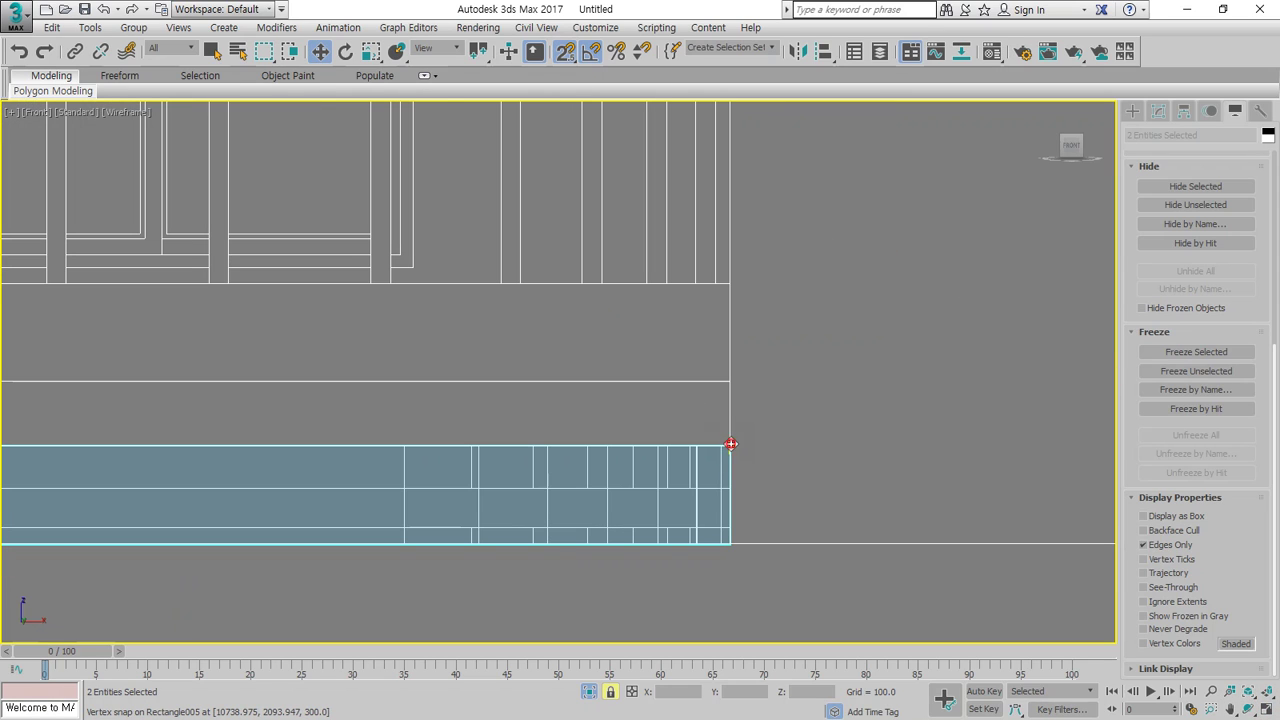
pyautogui.moveTo(730, 444); pyautogui.dragTo(743, 331)
pyautogui.hotkey('ctrl', 'z')
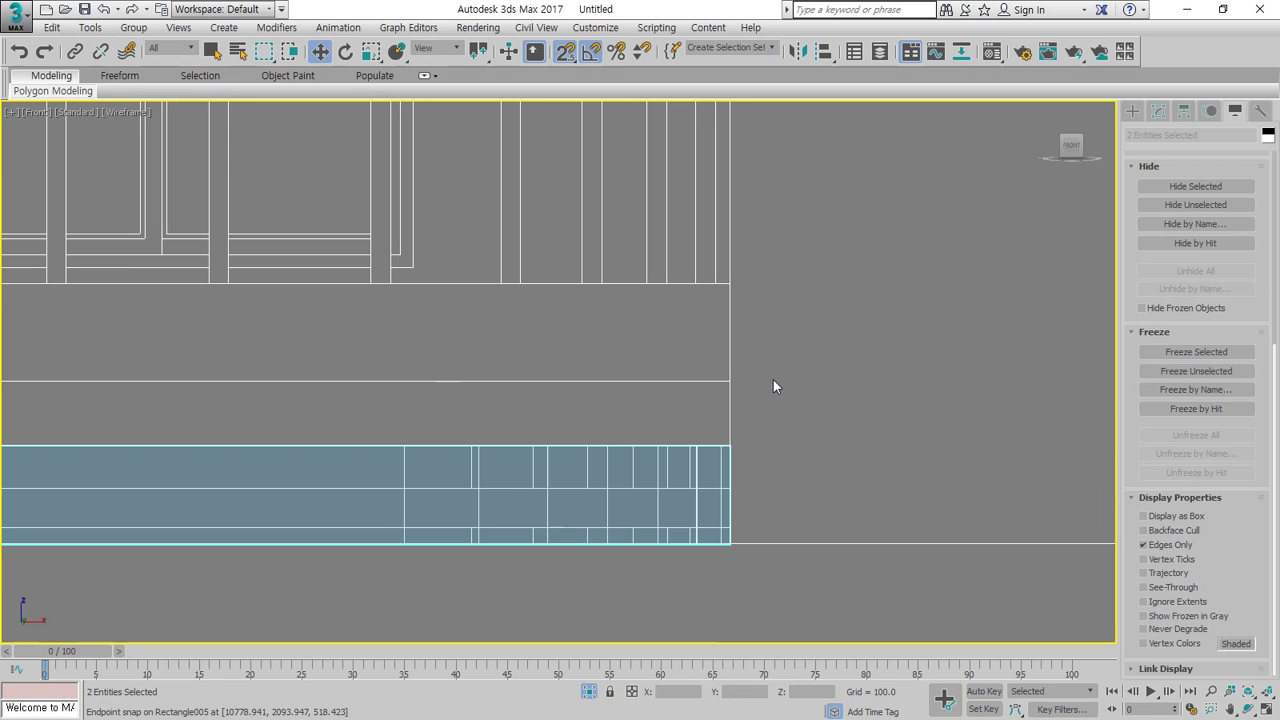
pyautogui.click(766, 432)
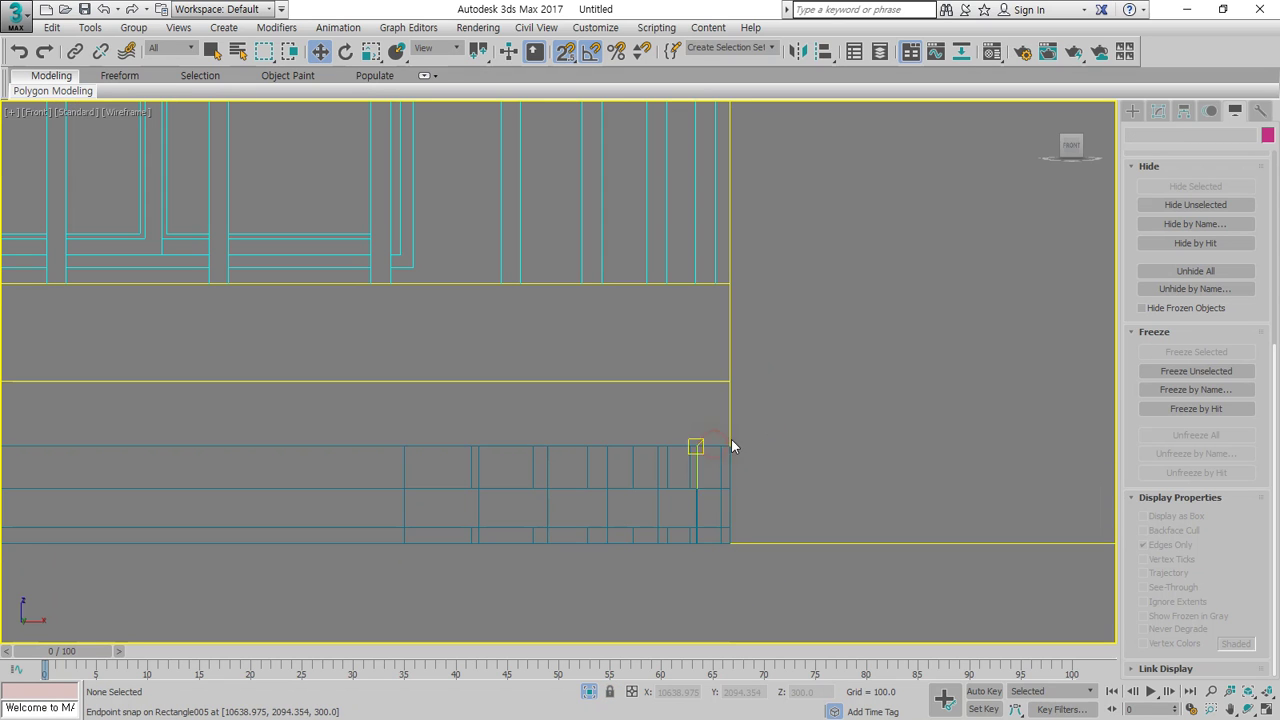
# Freeze the front elevation drawing and raise the balcony 500, snapping its upper corner to the ground-floor slab's upper corner
pyautogui.click(706, 385)
pyautogui.click(1196, 353)
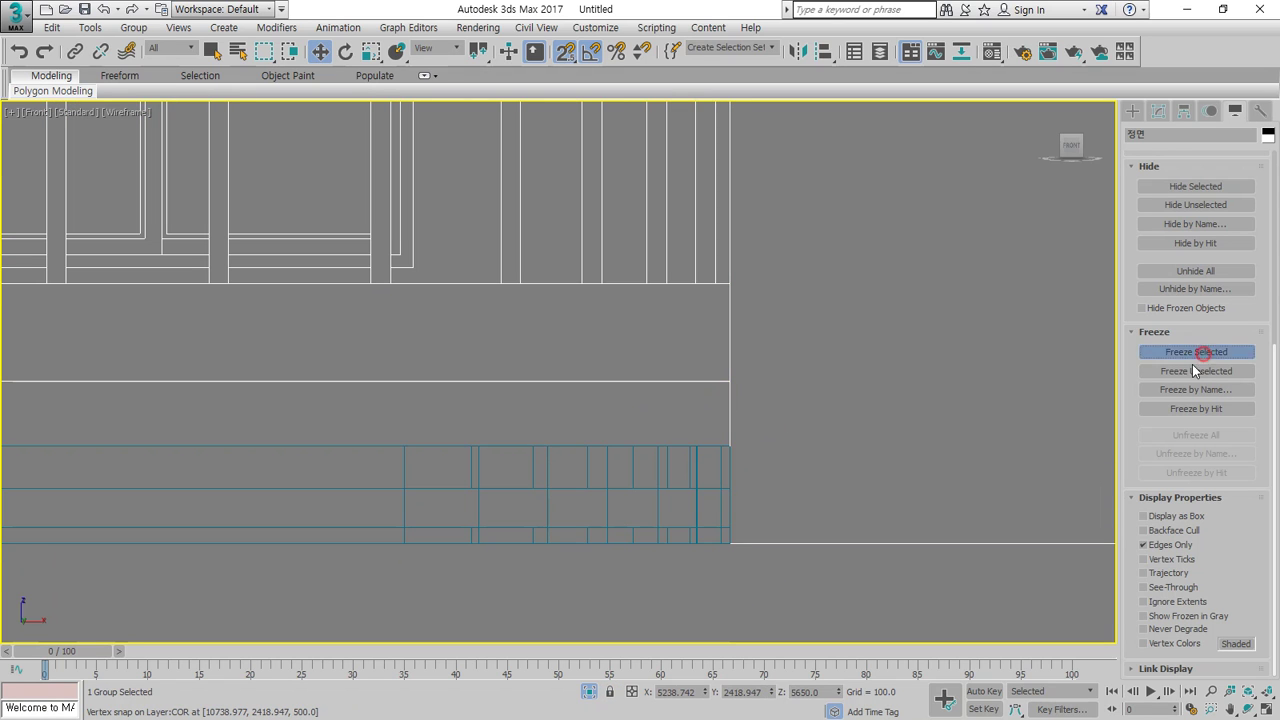
pyautogui.click(729, 446)
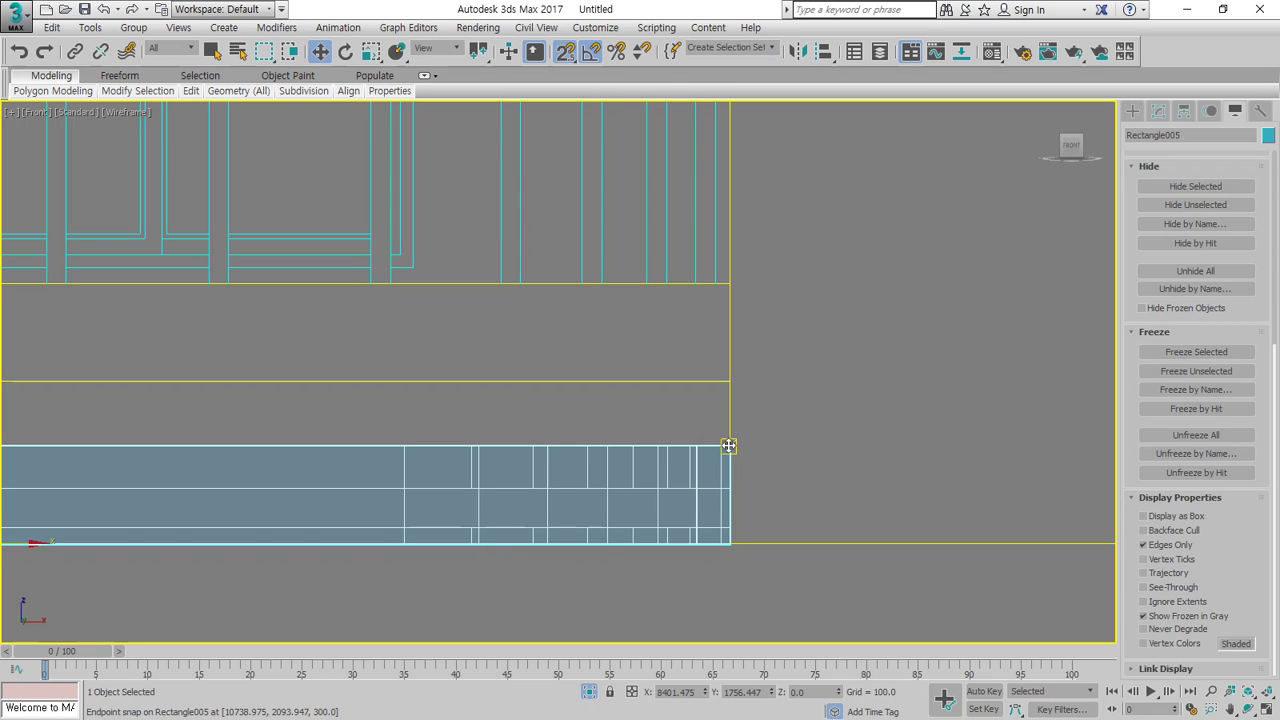
pyautogui.moveTo(729, 421); pyautogui.dragTo(729, 277)
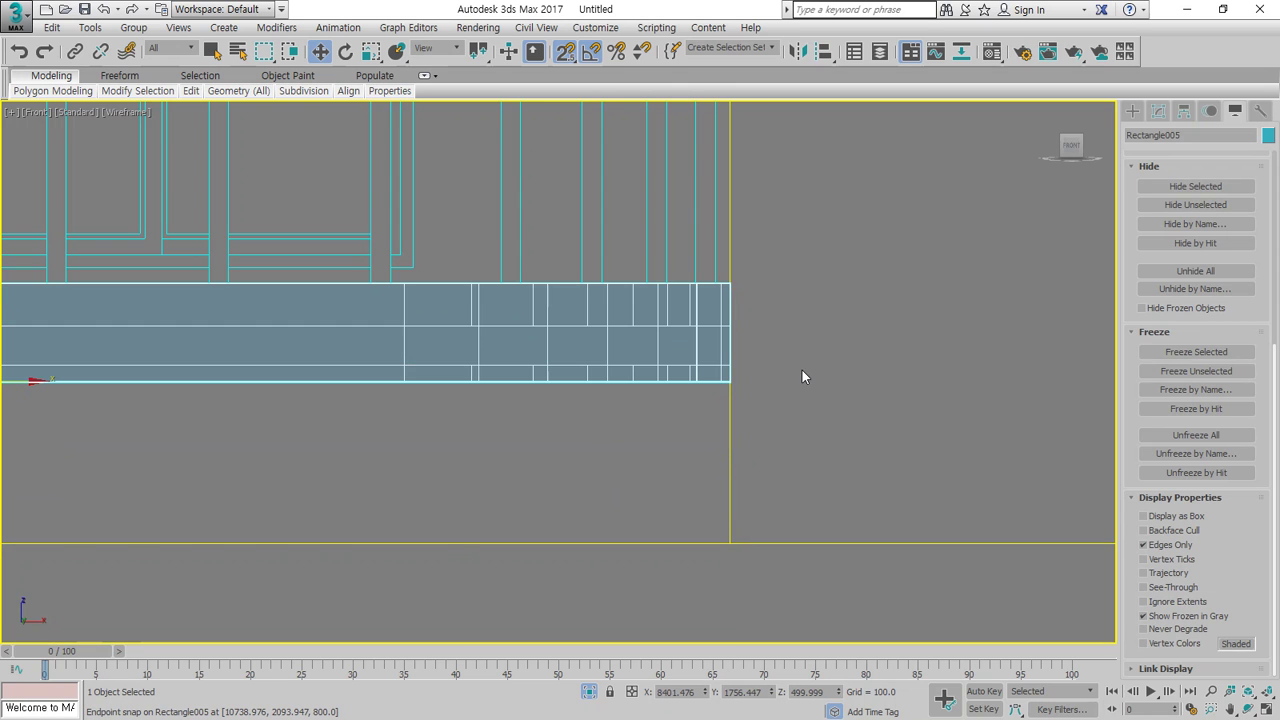
# Copy the balcony up to the second floor and snap its upper corner to the drawn slab's upper corner
pyautogui.scroll(-3, 803, 374)
pyautogui.moveTo(803, 374); pyautogui.dragTo(856, 538, button='middle')
pyautogui.scroll(-2, 640, 487)
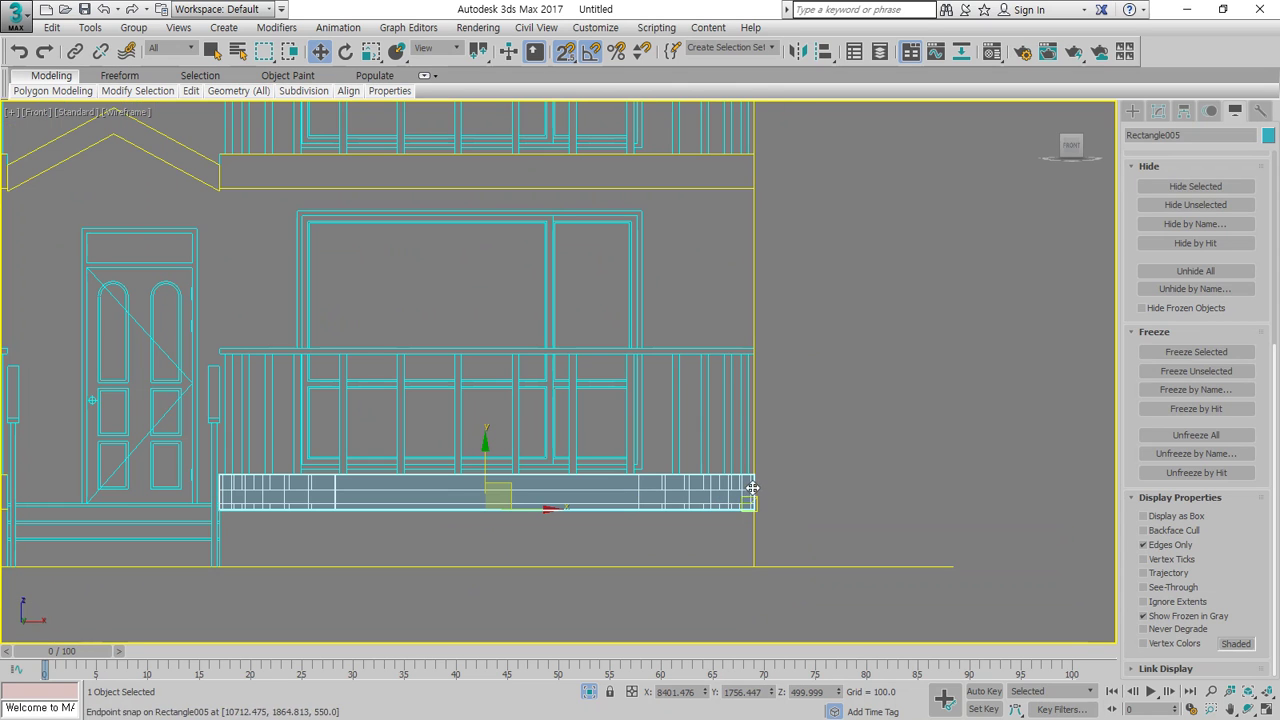
pyautogui.moveTo(756, 484); pyautogui.dragTo(758, 415)
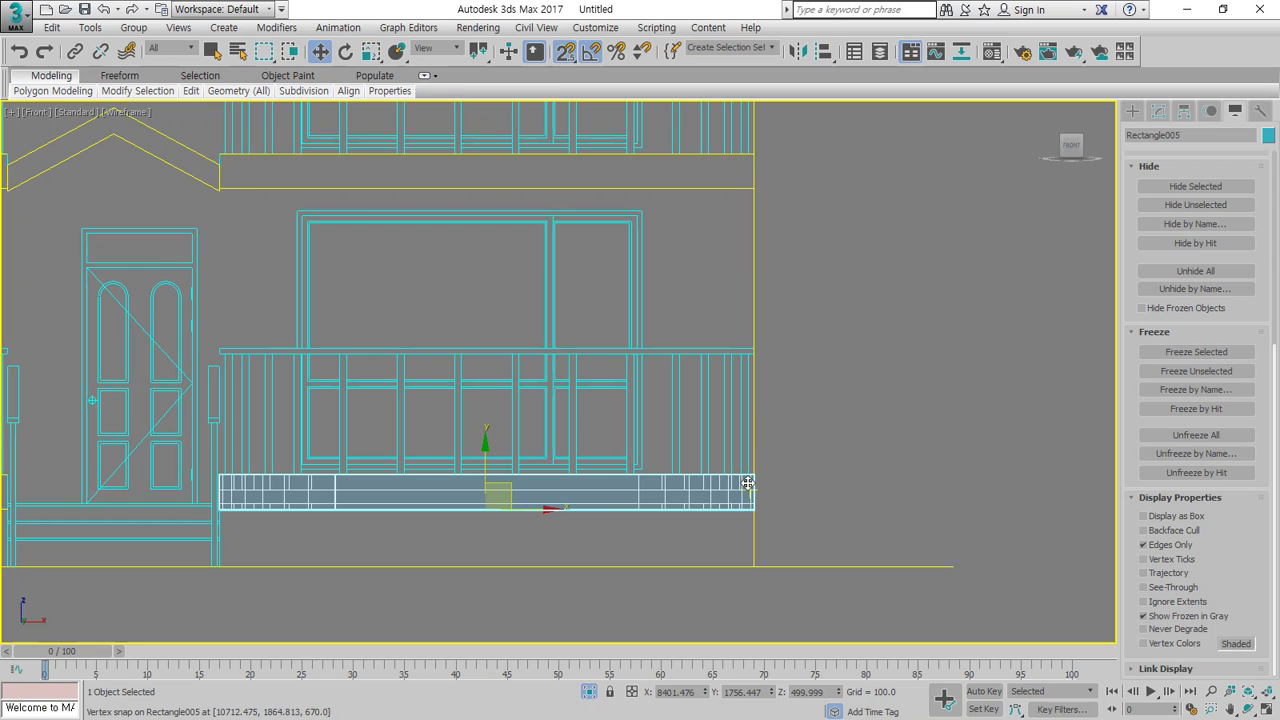
pyautogui.moveTo(751, 476)
pyautogui.keyDown('shift'); pyautogui.mouseDown()
pyautogui.moveTo(749, 152)
pyautogui.moveTo(757, 188)
pyautogui.mouseUp(); pyautogui.keyUp('shift')
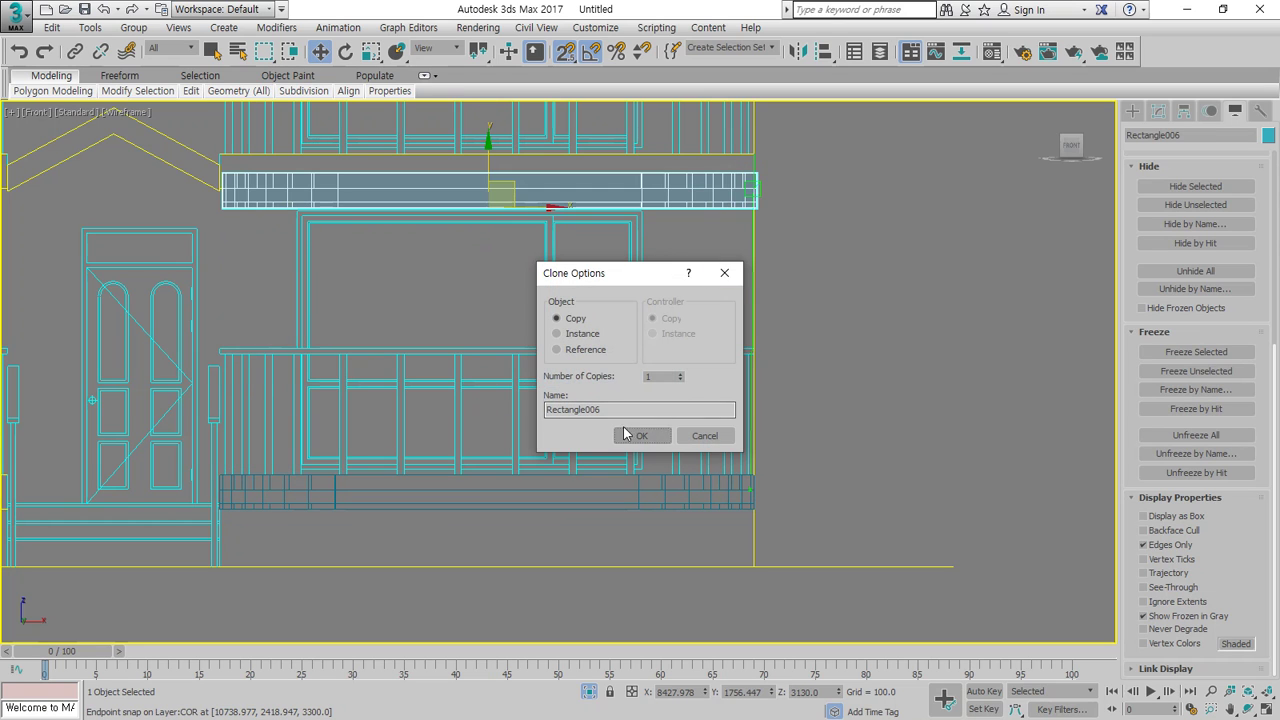
pyautogui.press('Return')
pyautogui.scroll(5, 766, 280)
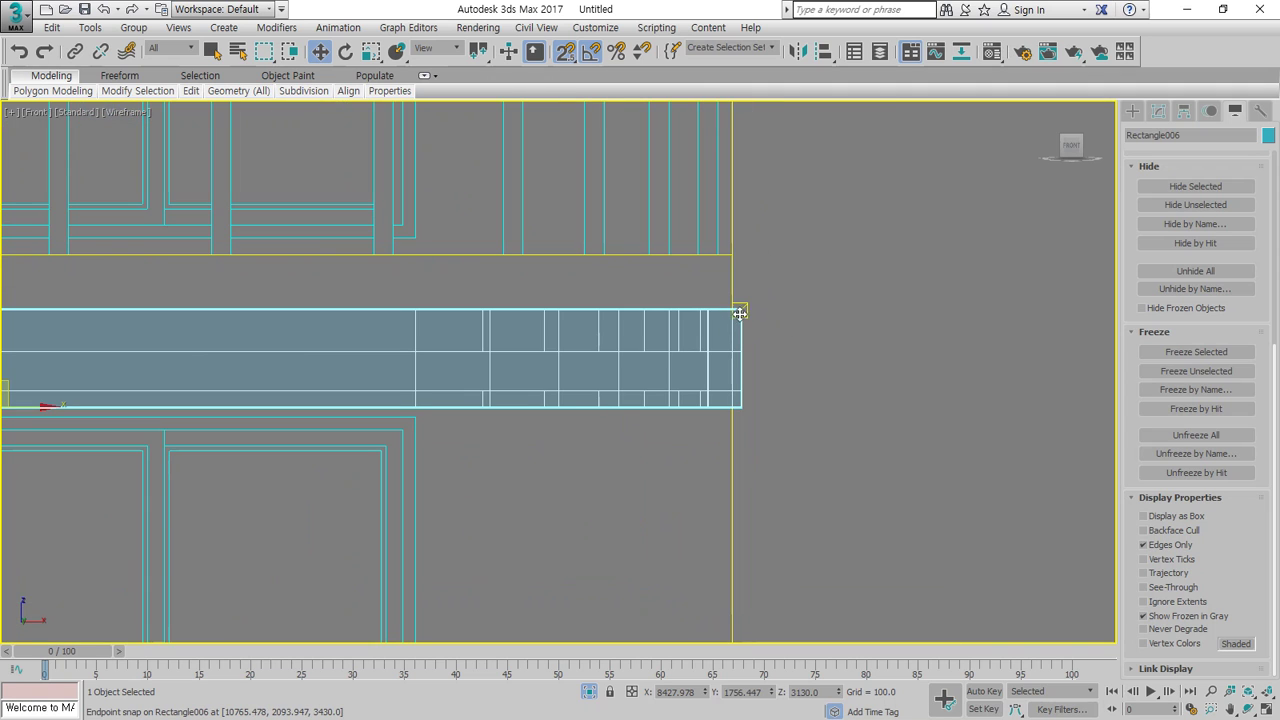
pyautogui.moveTo(744, 316); pyautogui.dragTo(734, 256)
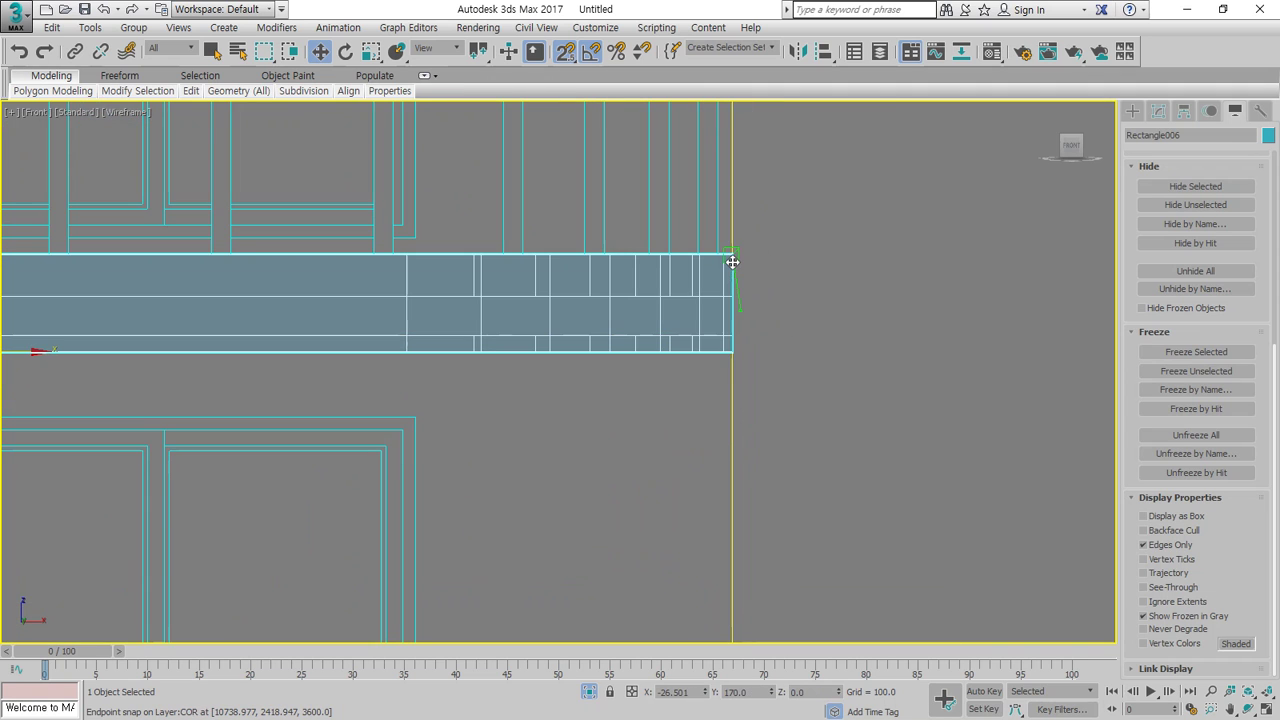
# Copy the second-floor balcony up to the third floor and snap its upper corner to the slab line at the wall edge
pyautogui.scroll(-8, 757, 273)
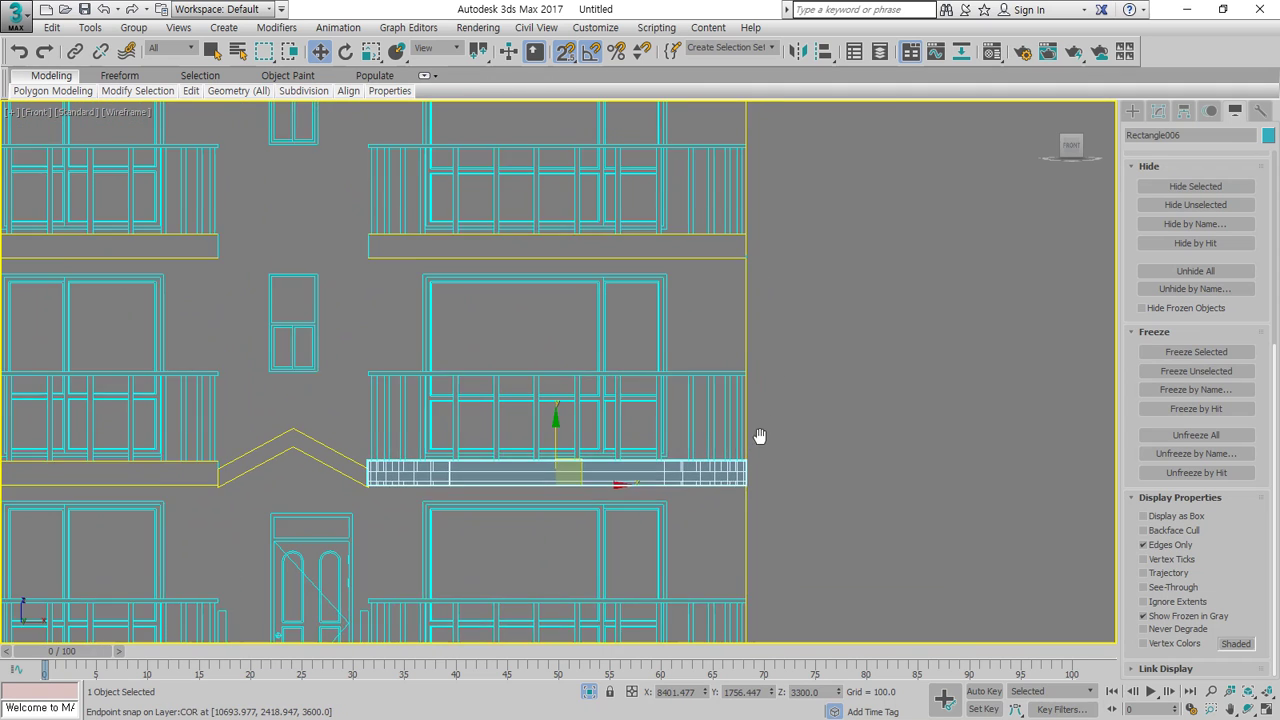
pyautogui.moveTo(727, 486)
pyautogui.keyDown('shift'); pyautogui.mouseDown()
pyautogui.moveTo(743, 255)
pyautogui.moveTo(703, 282)
pyautogui.mouseUp(); pyautogui.keyUp('shift')
pyautogui.click(640, 435)
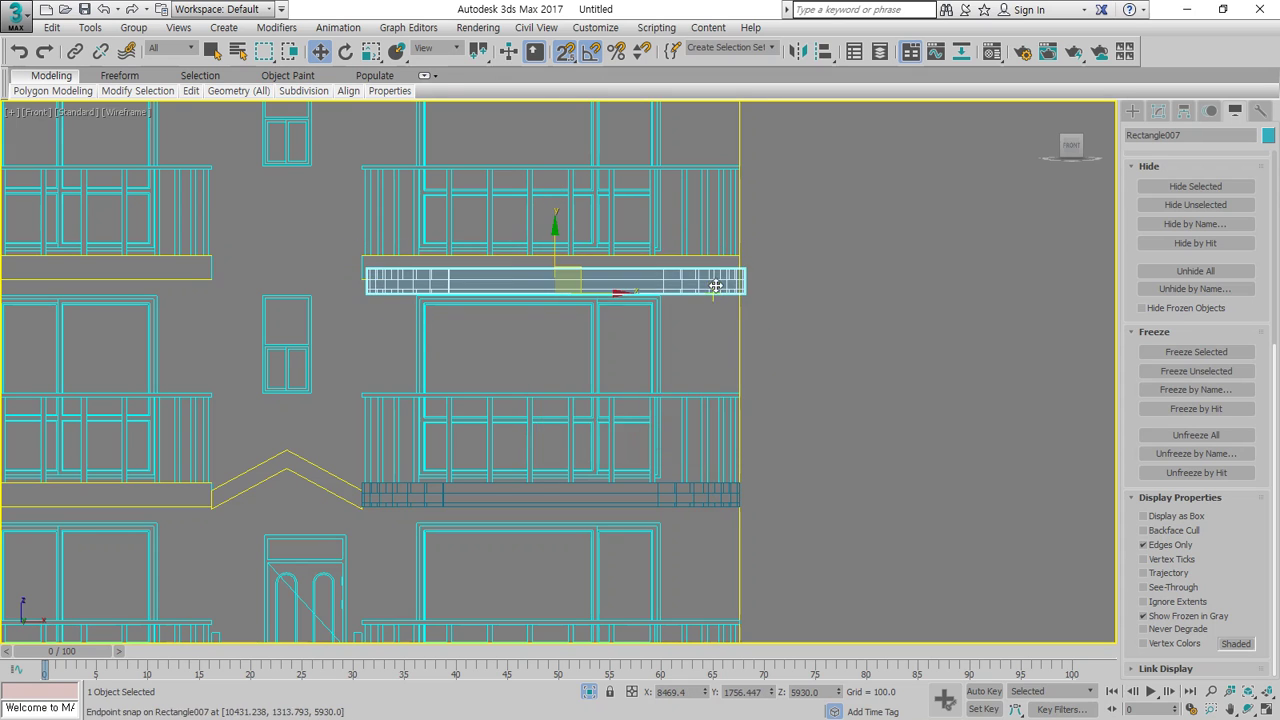
pyautogui.scroll(3, 790, 258)
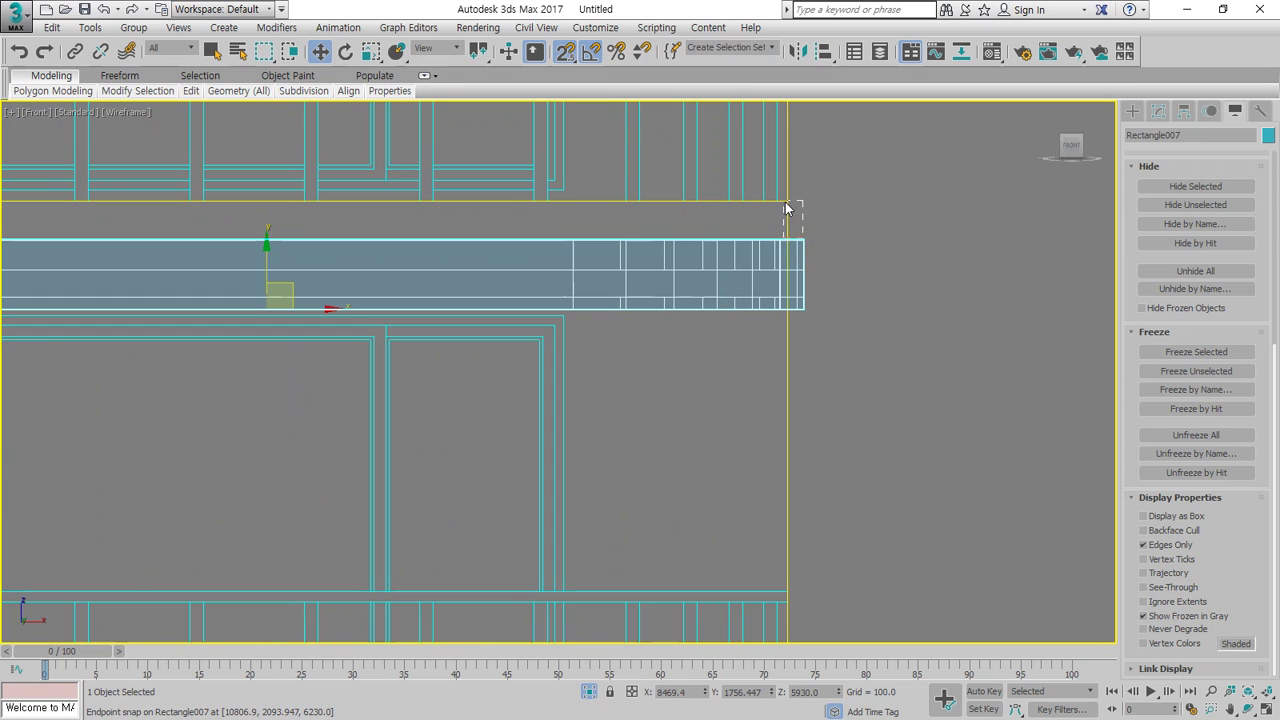
pyautogui.moveTo(799, 242); pyautogui.dragTo(790, 203)
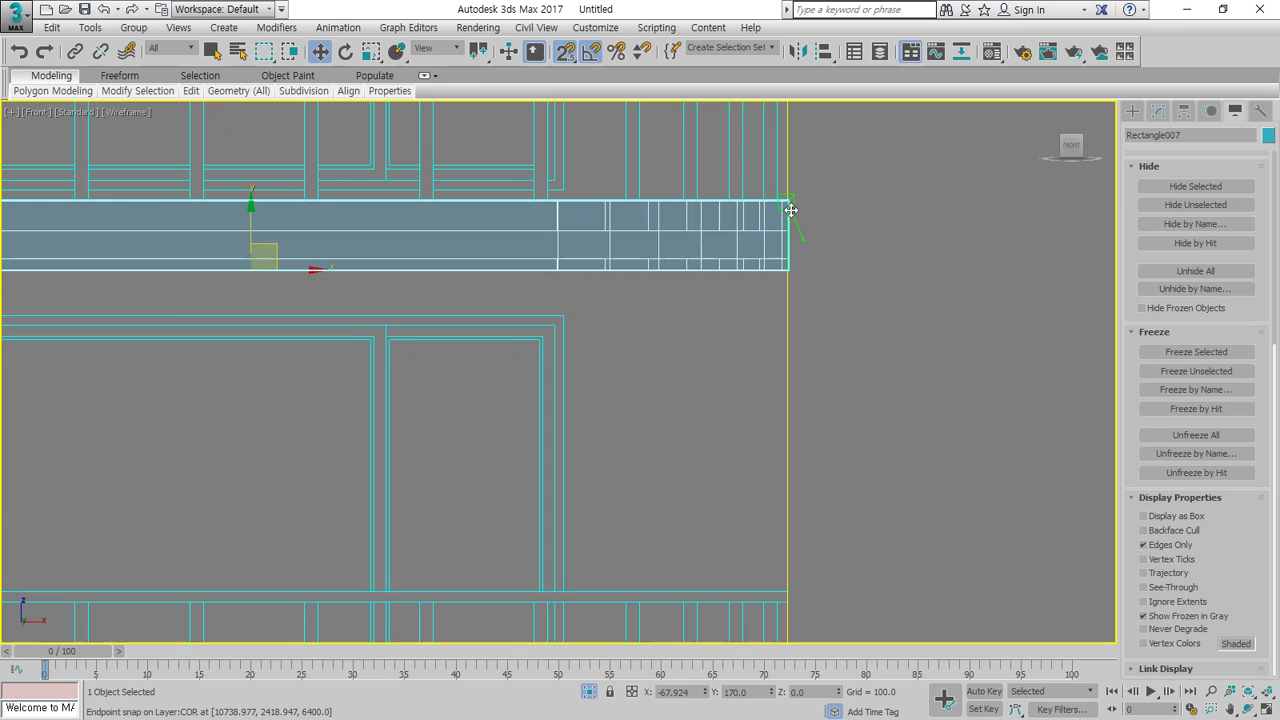
# Deselect the balcony, restore the four-viewport layout and end the isolation to bring back the whole house
pyautogui.click(860, 330)
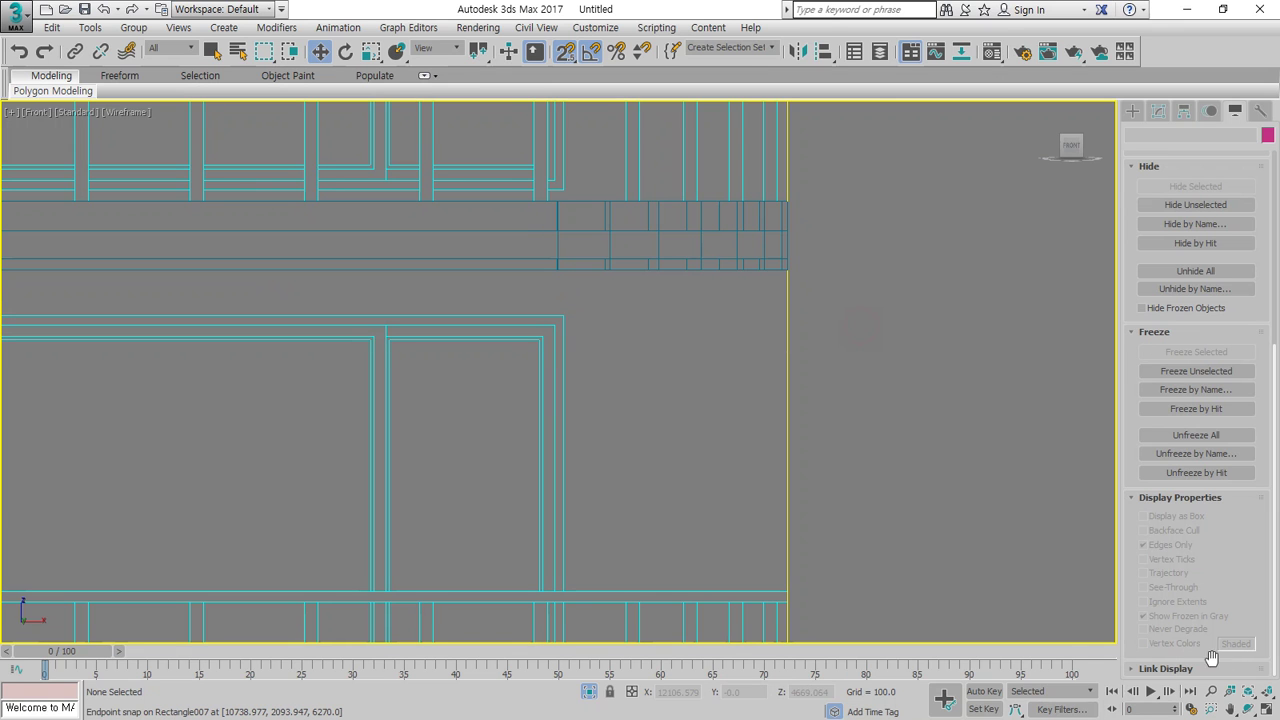
pyautogui.click(1266, 708)
pyautogui.scroll(5, 886, 548)
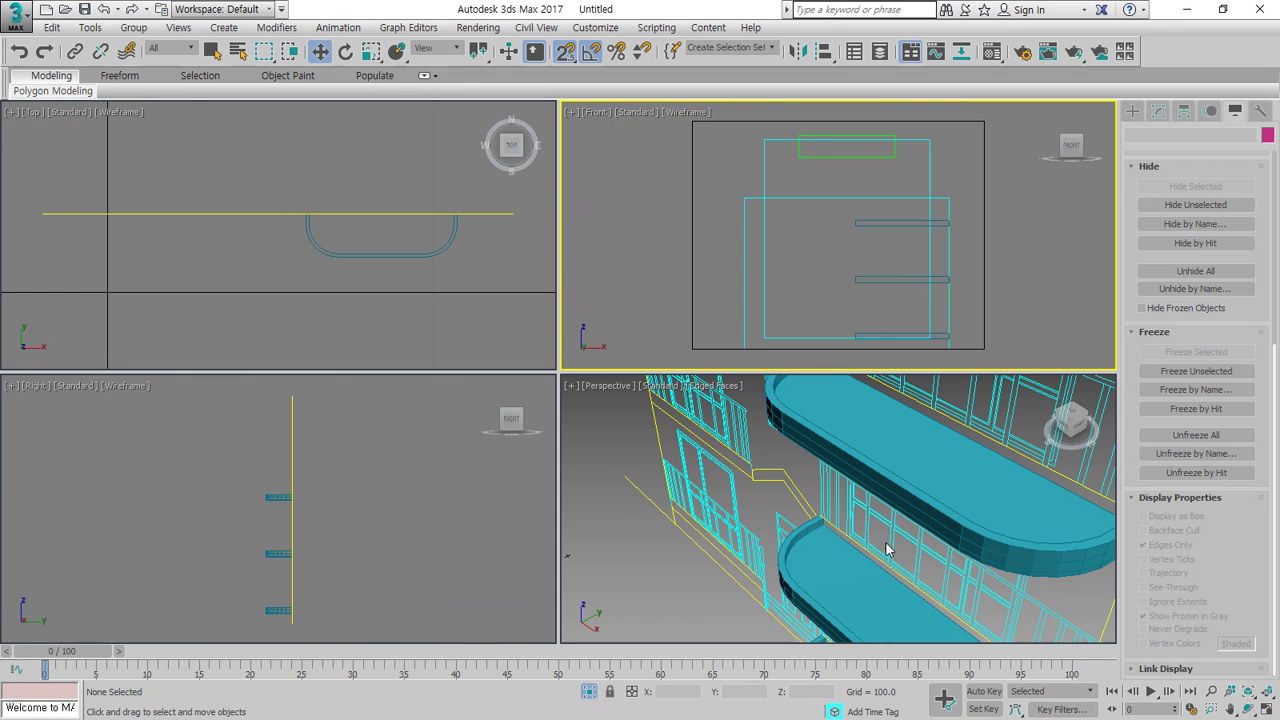
pyautogui.keyDown('alt'); pyautogui.moveTo(886, 548); pyautogui.dragTo(829, 406, button='middle'); pyautogui.keyUp('alt')
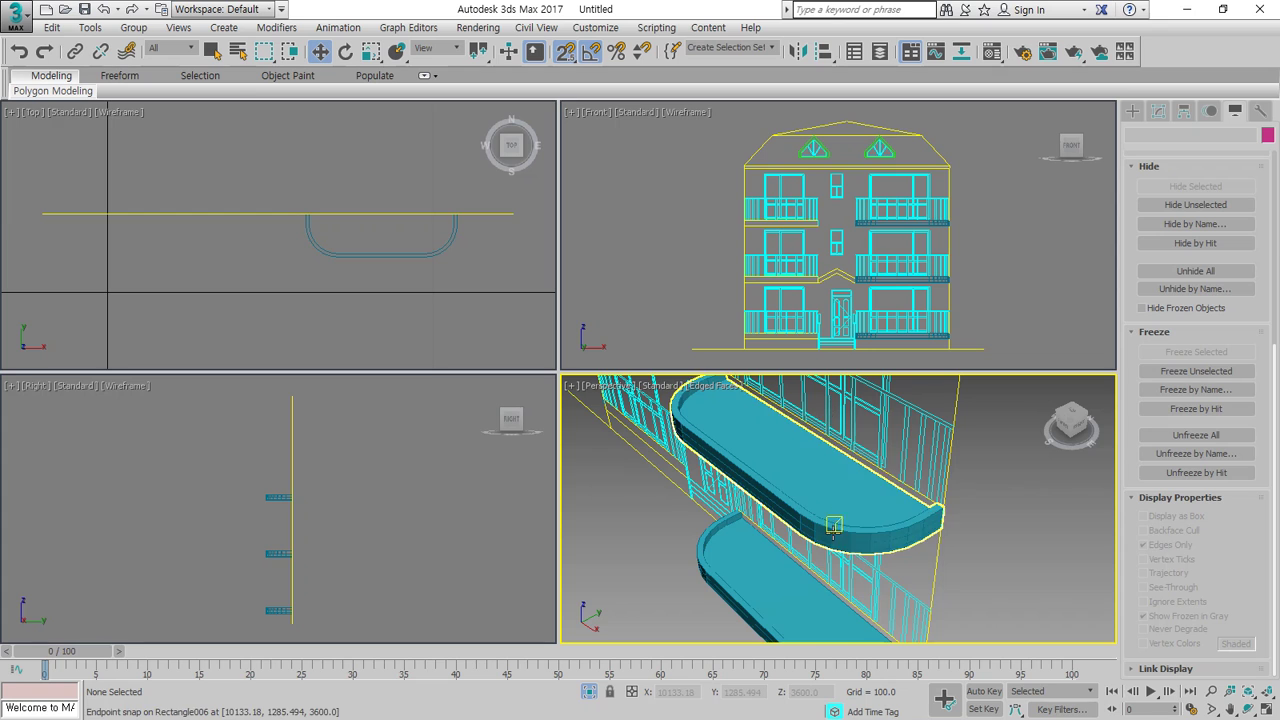
pyautogui.moveTo(833, 475); pyautogui.dragTo(831, 403, button='middle')
pyautogui.scroll(3, 830, 493)
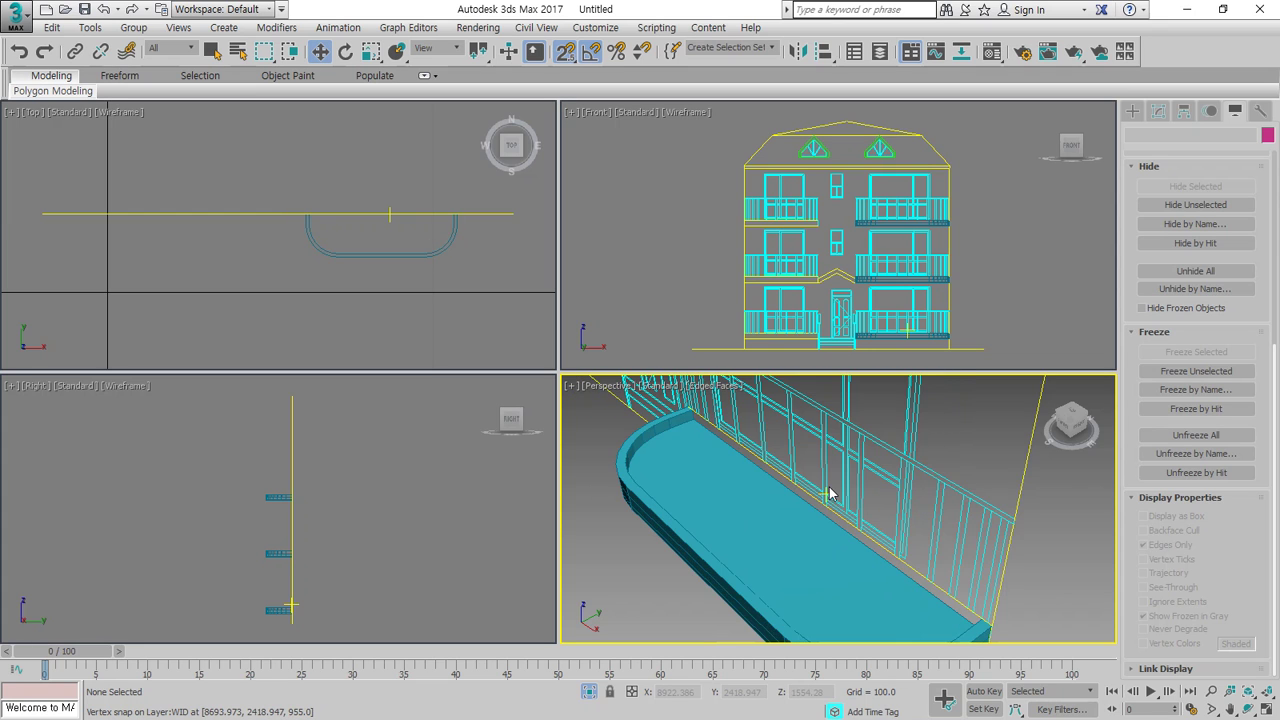
pyautogui.scroll(-5, 829, 493)
pyautogui.moveTo(838, 498); pyautogui.dragTo(880, 563, button='middle')
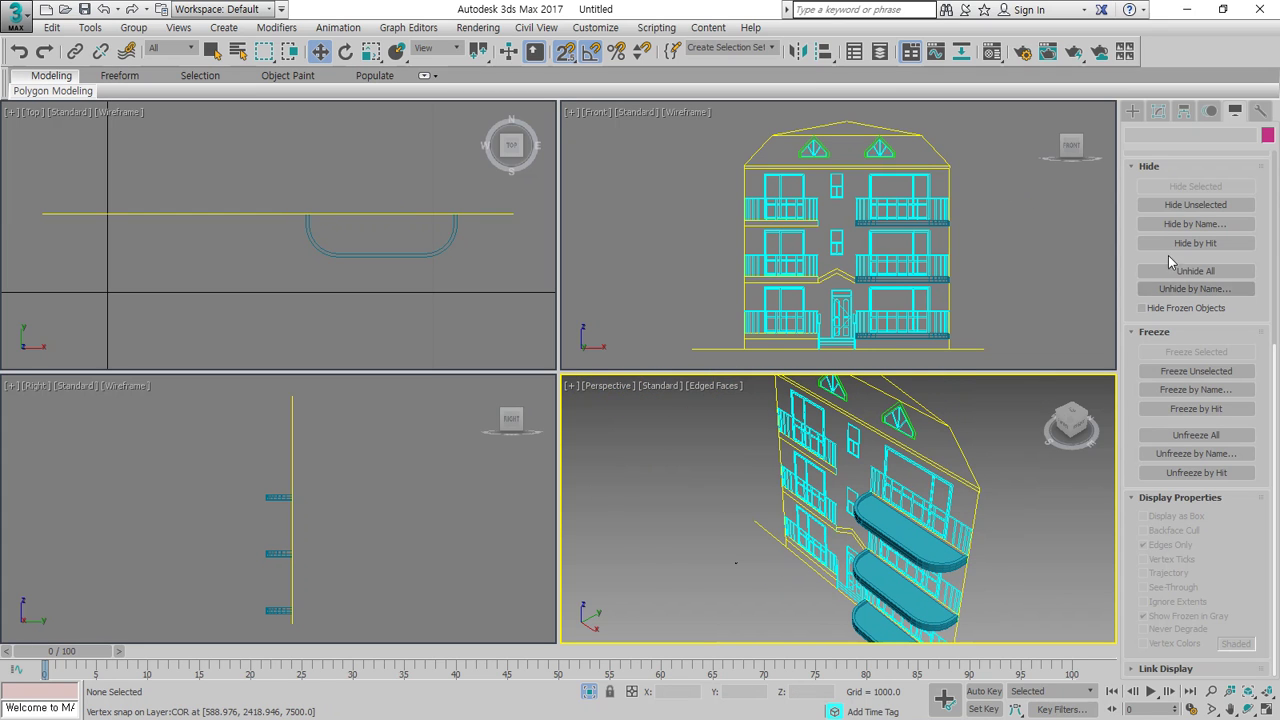
pyautogui.click(90, 27)
pyautogui.click(118, 198)
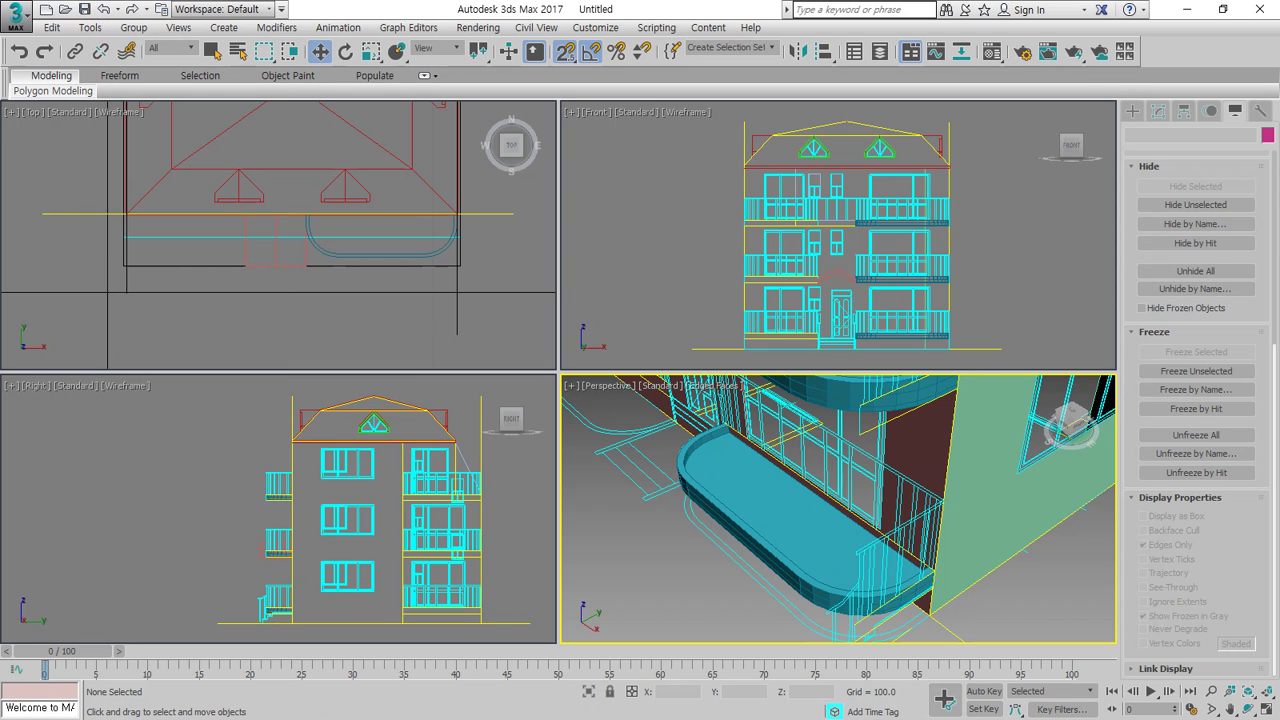